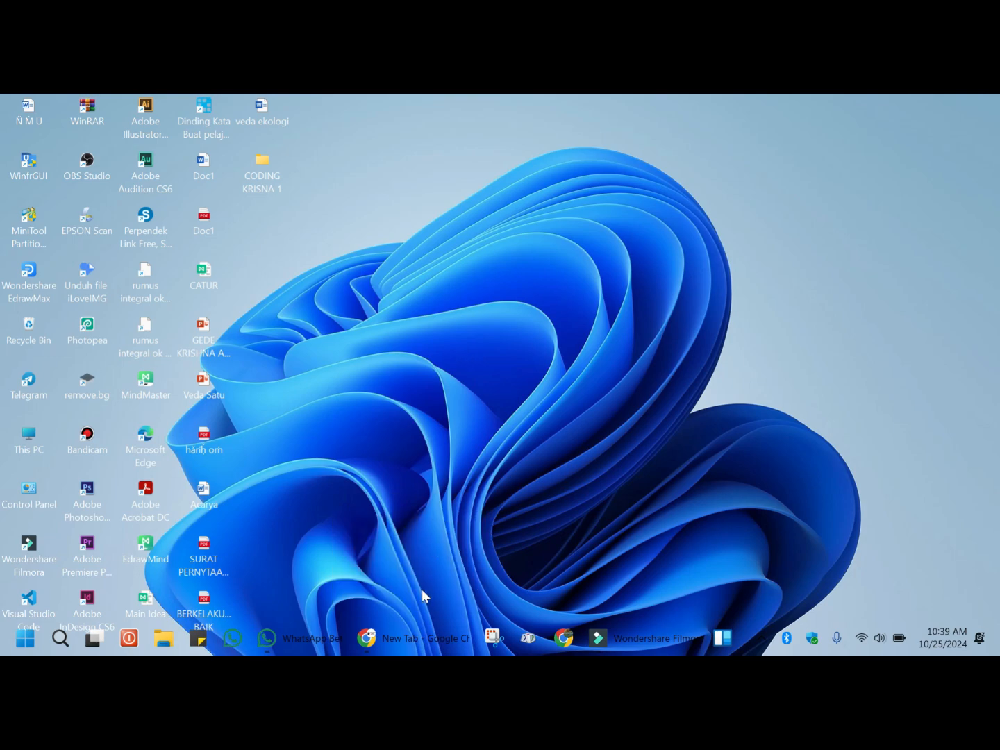
Open the browser, search Google for Canva and open the Canva website.
{"action": "left_click", "coordinate": [414, 632]}
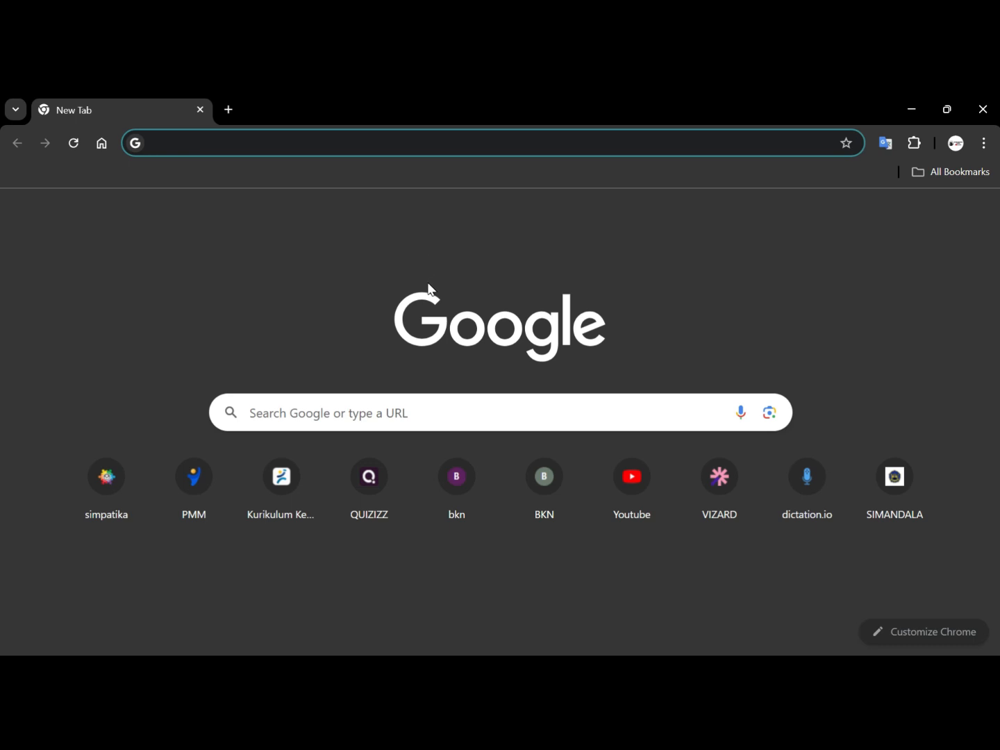
{"action": "type", "text": "Canva"}
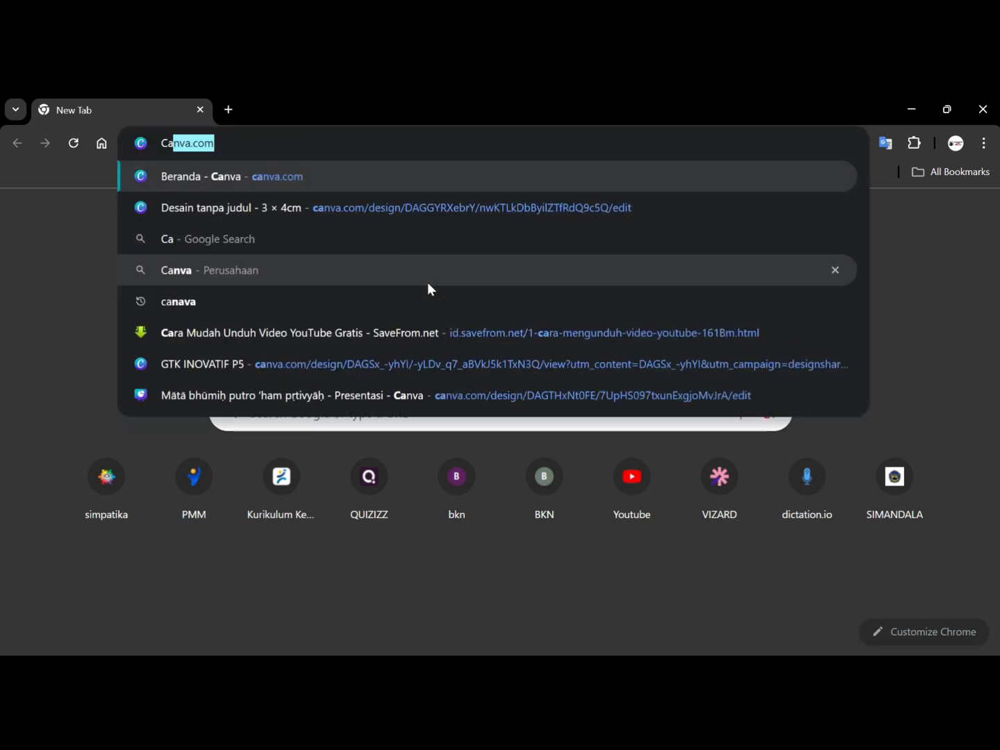
{"action": "key", "text": "BackSpace"}
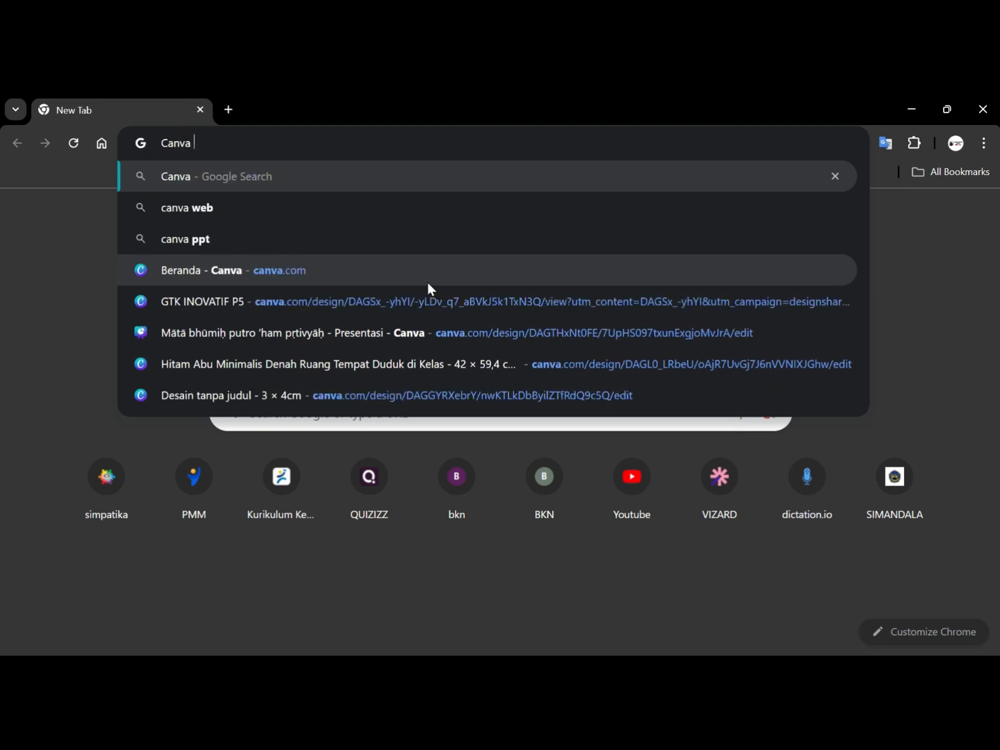
{"action": "key", "text": "Return"}
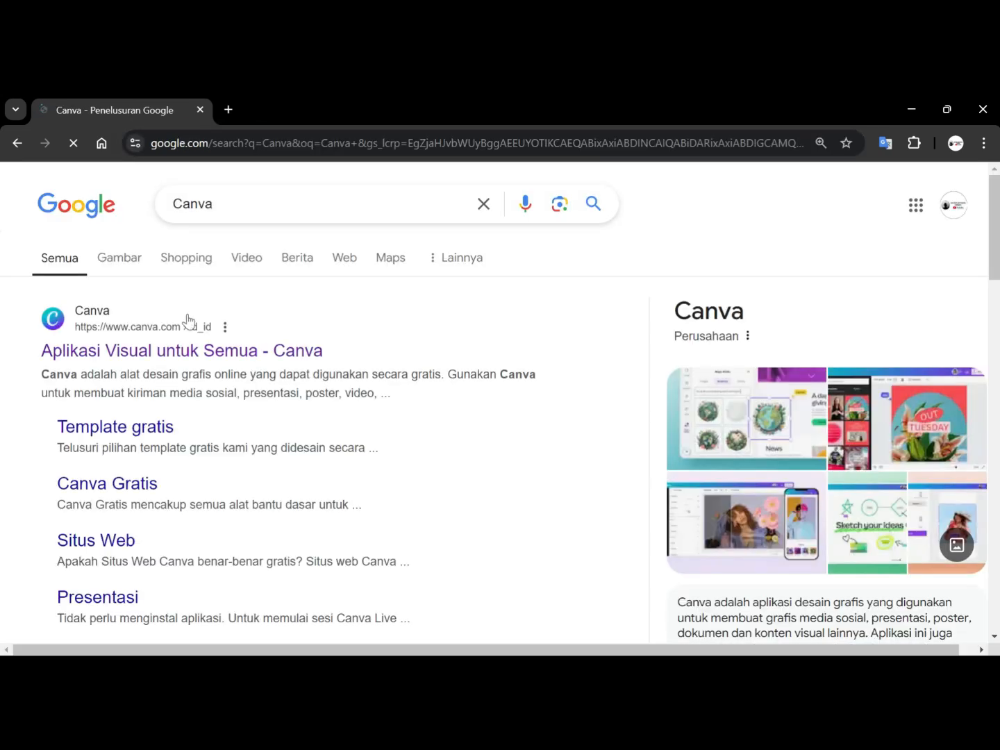
{"action": "left_click", "coordinate": [127, 352]}
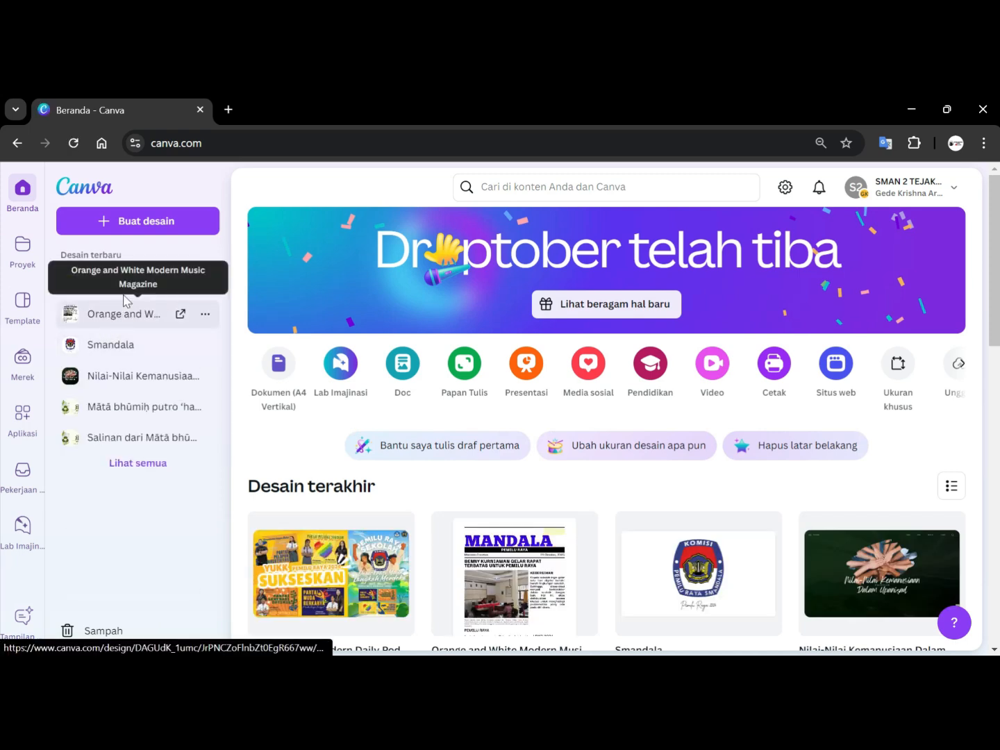
Open the custom-size option for a new design and set the unit to cm.
{"action": "left_click", "coordinate": [140, 225]}
{"action": "key", "text": "Escape"}
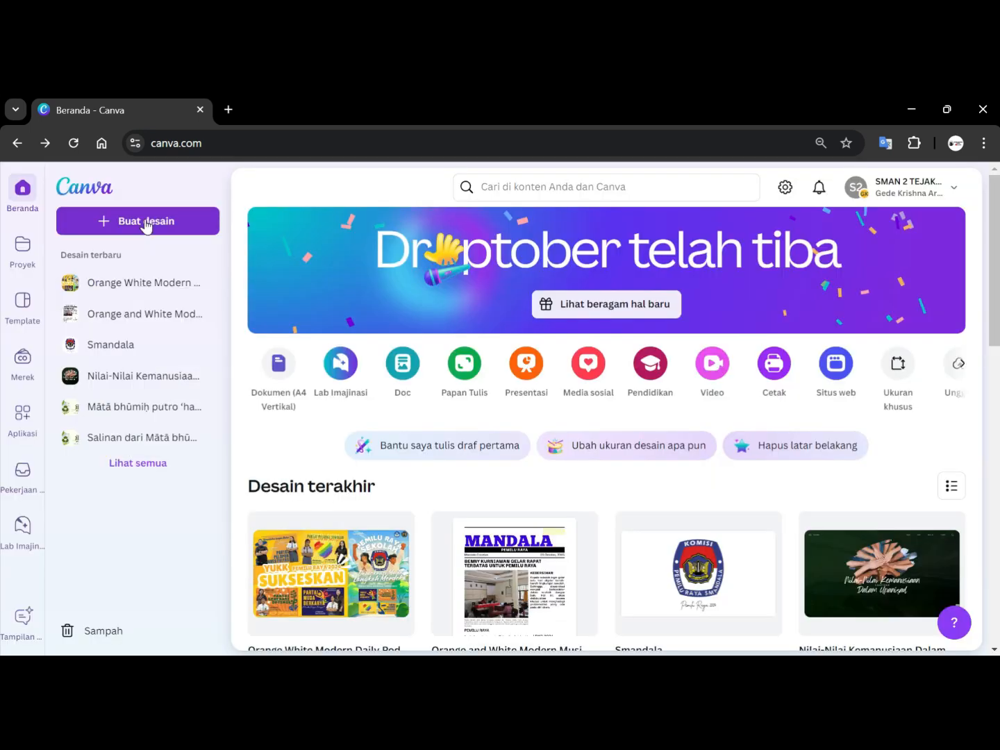
{"action": "left_click", "coordinate": [146, 223]}
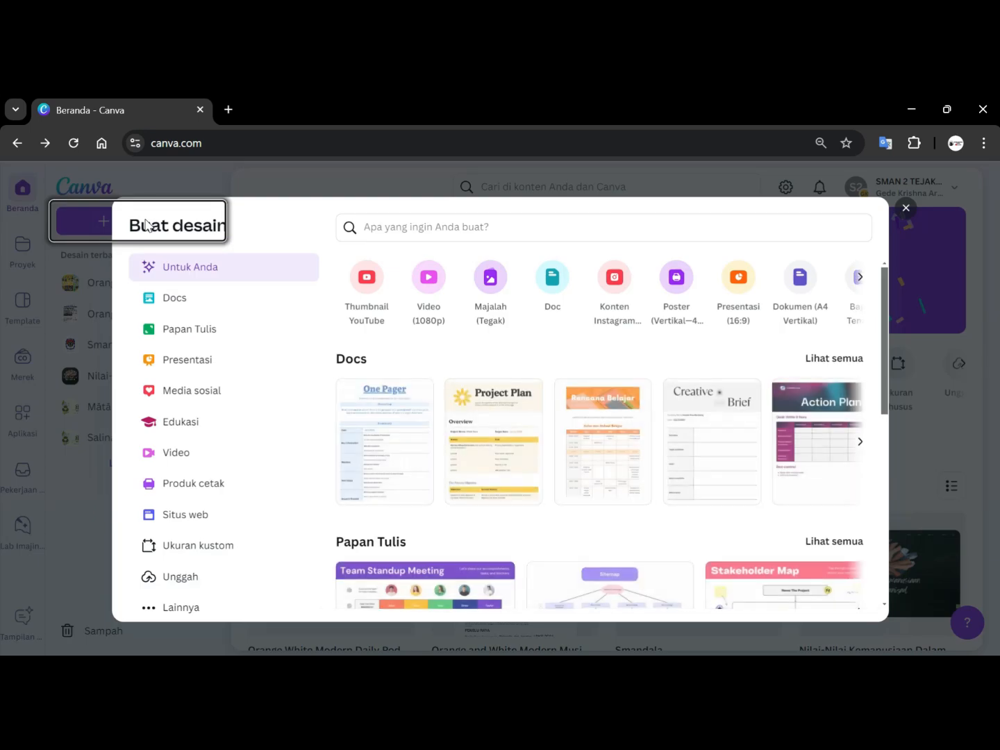
{"action": "left_click", "coordinate": [199, 543]}
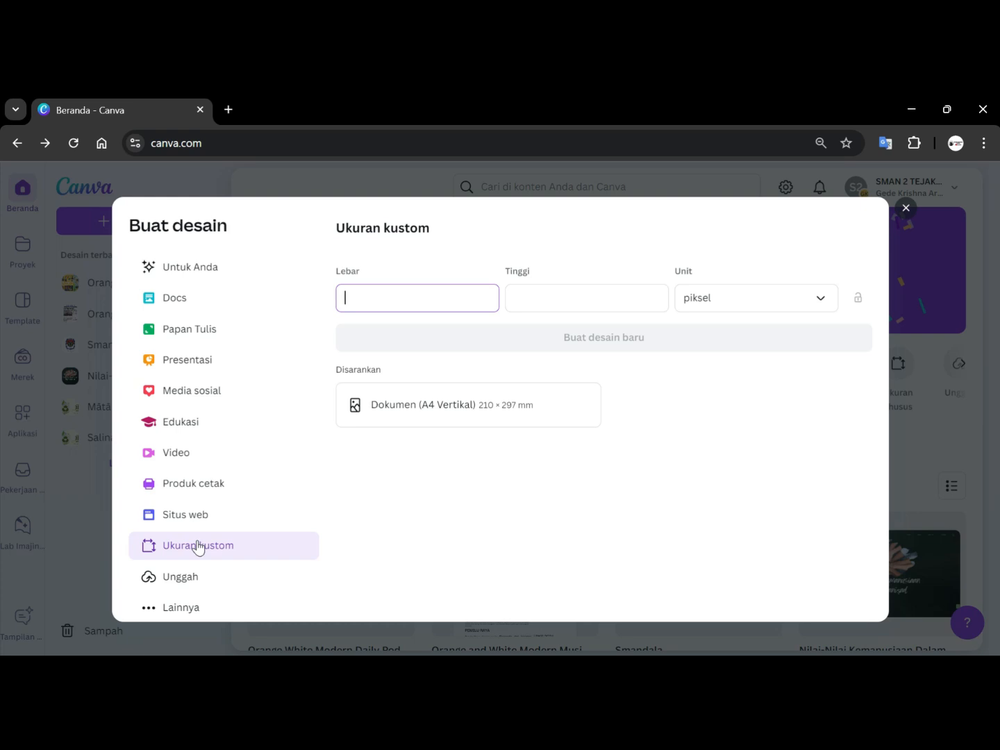
{"action": "type", "text": "35"}
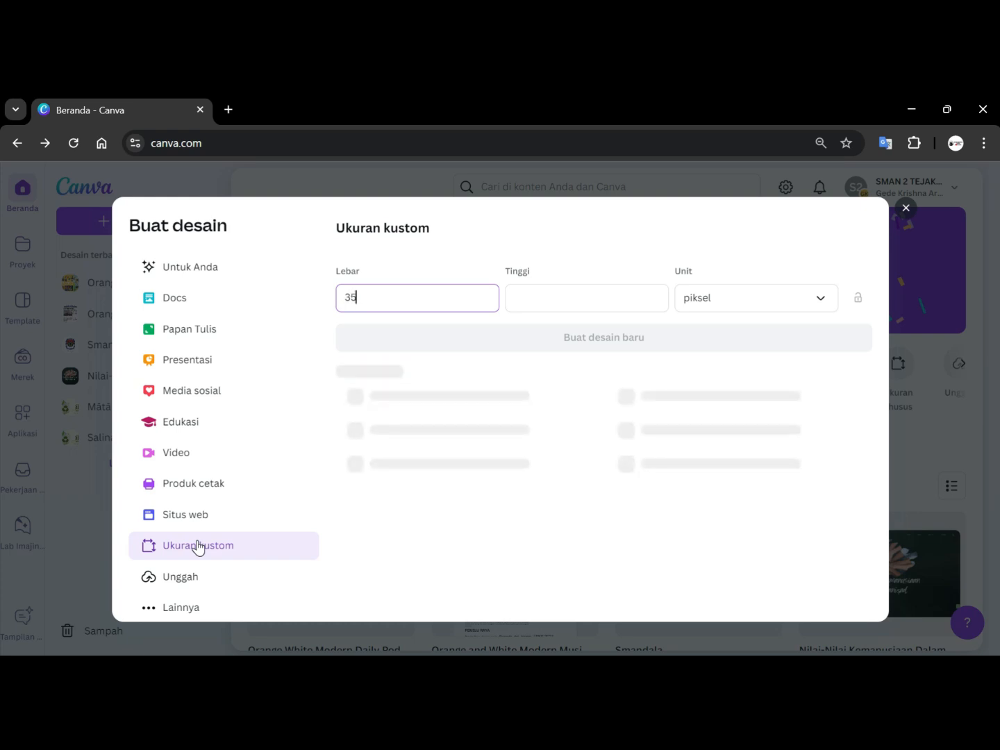
{"action": "left_click", "coordinate": [748, 300]}
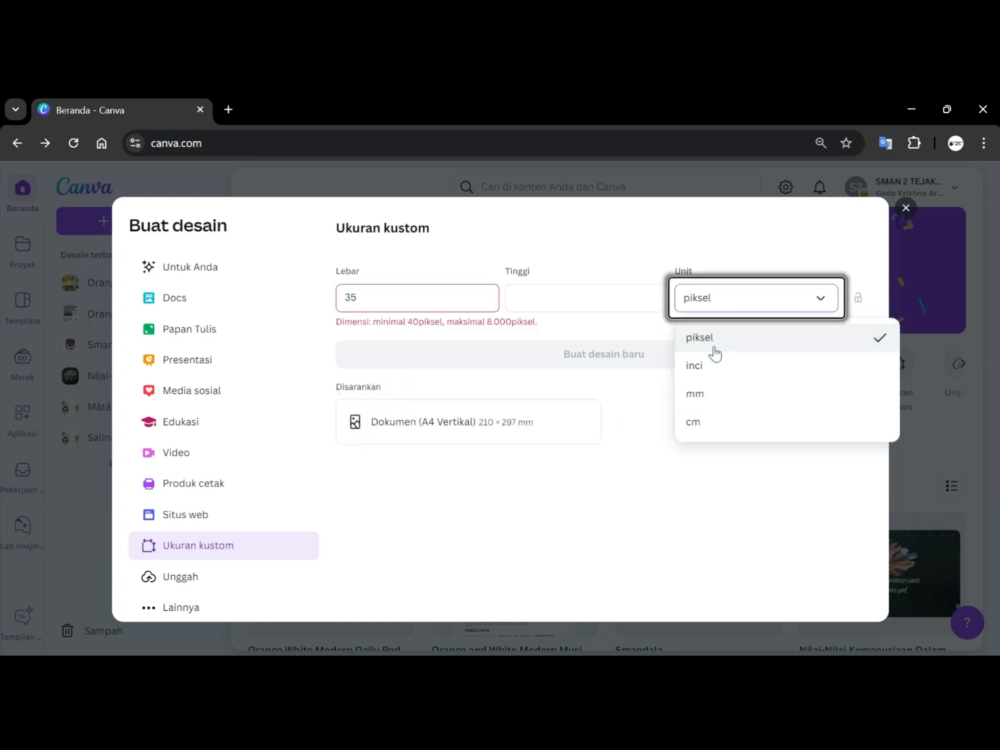
{"action": "left_click", "coordinate": [703, 423]}
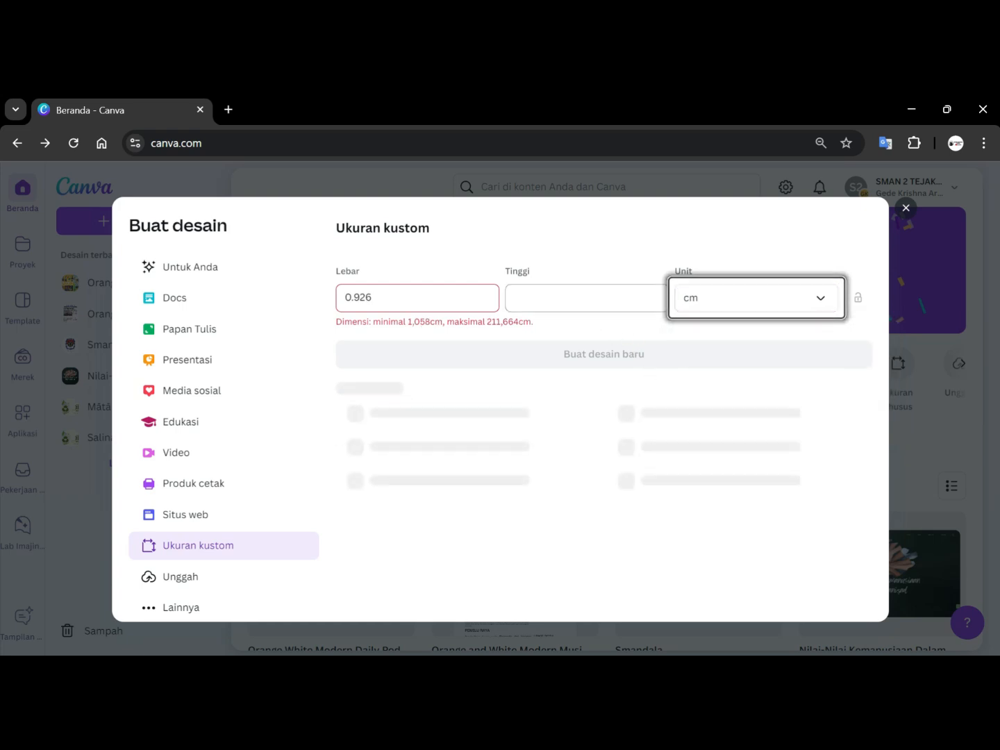
Set the design width to 35 and the height to 58.
{"action": "left_click", "coordinate": [384, 302]}
{"action": "key", "text": "BackSpace"}
{"action": "key", "text": "BackSpace"}
{"action": "key", "text": "BackSpace"}
{"action": "key", "text": "BackSpace"}
{"action": "key", "text": "BackSpace"}
{"action": "type", "text": "35"}
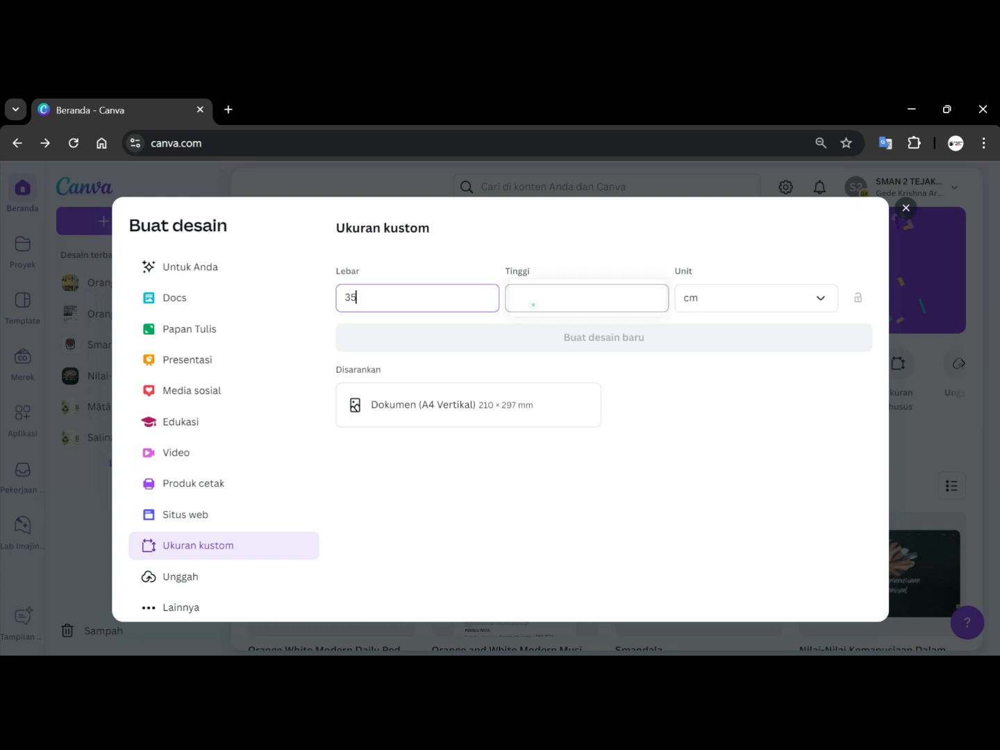
{"action": "left_click", "coordinate": [532, 304]}
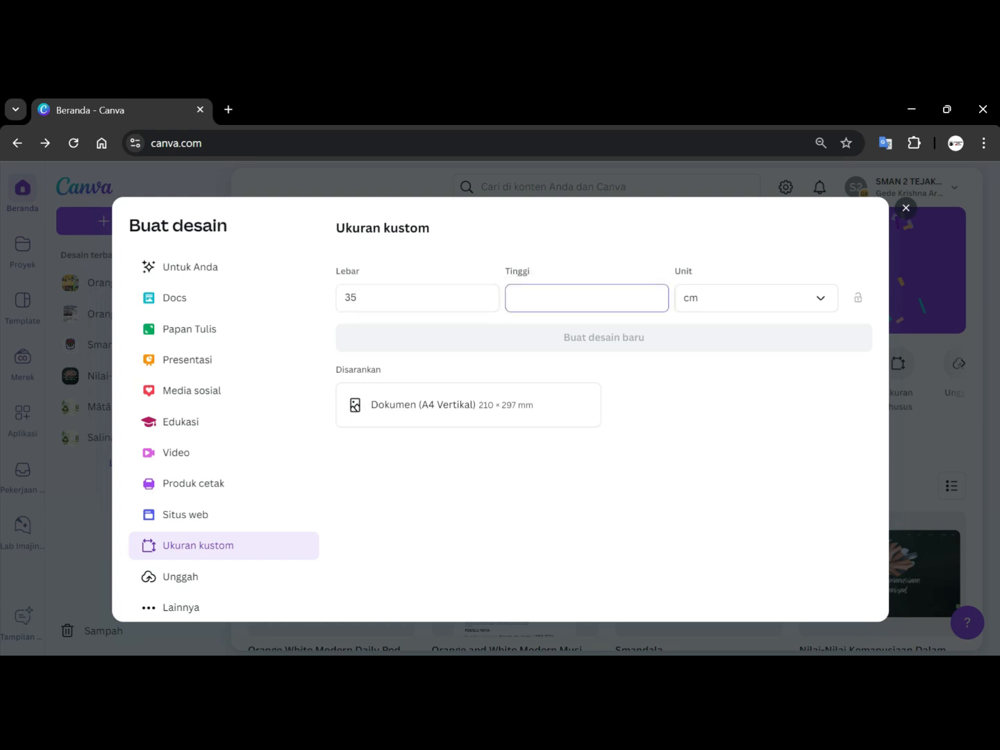
{"action": "type", "text": "58"}
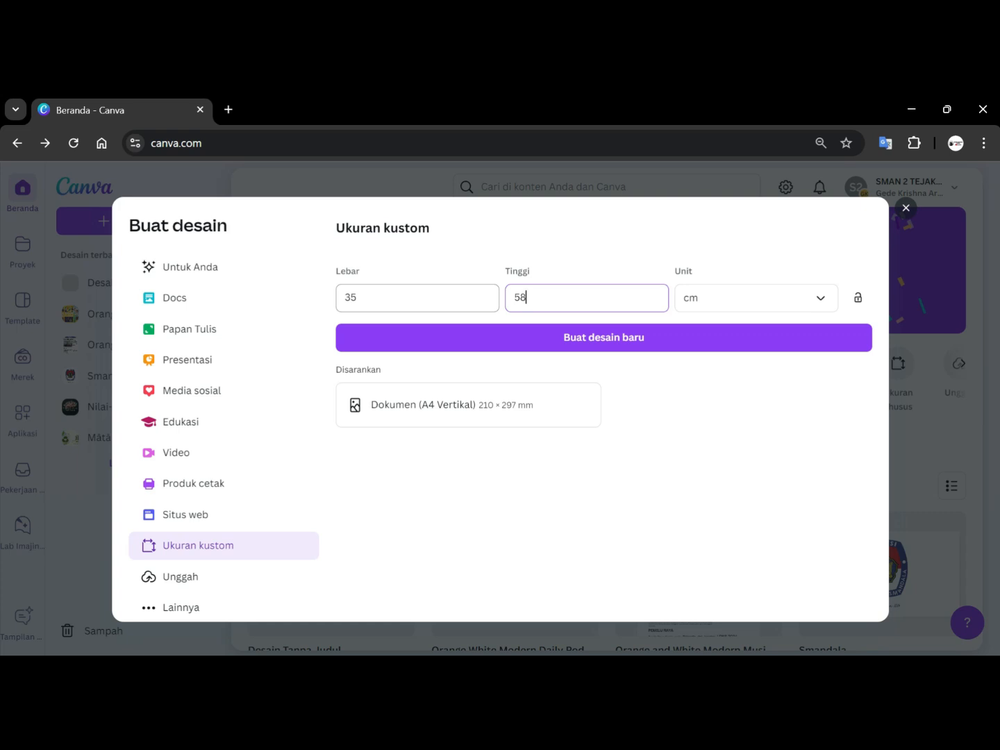
Change the width to 42 cm and create the new 42 × 58 cm design.
{"action": "left_click", "coordinate": [368, 295]}
{"action": "key", "text": "BackSpace"}
{"action": "key", "text": "BackSpace"}
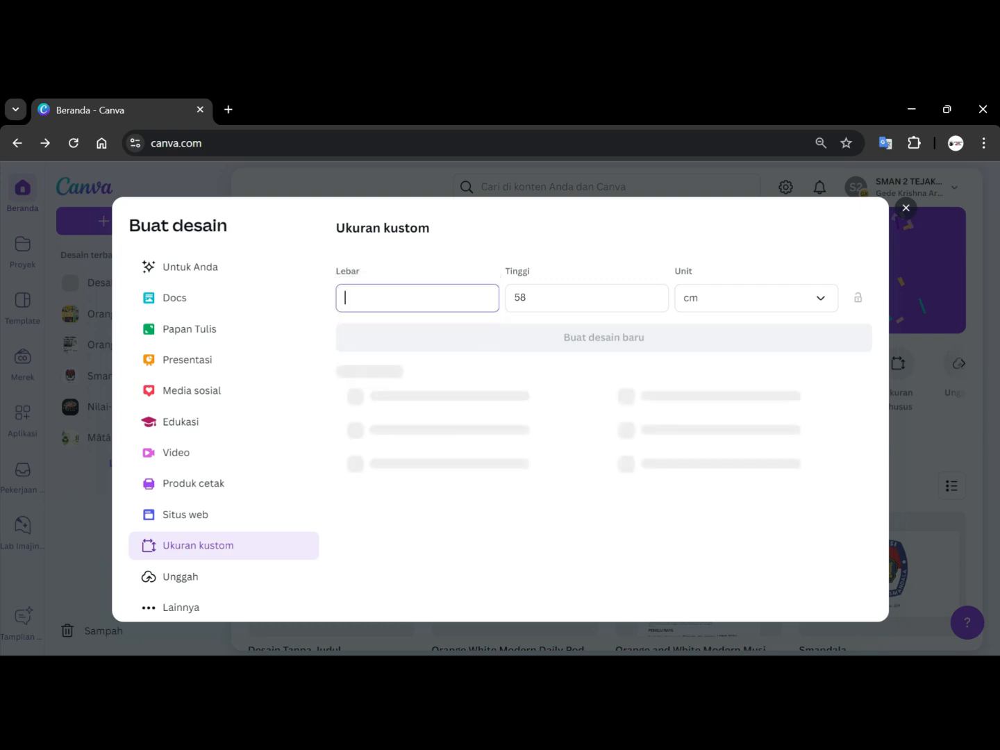
{"action": "type", "text": "42"}
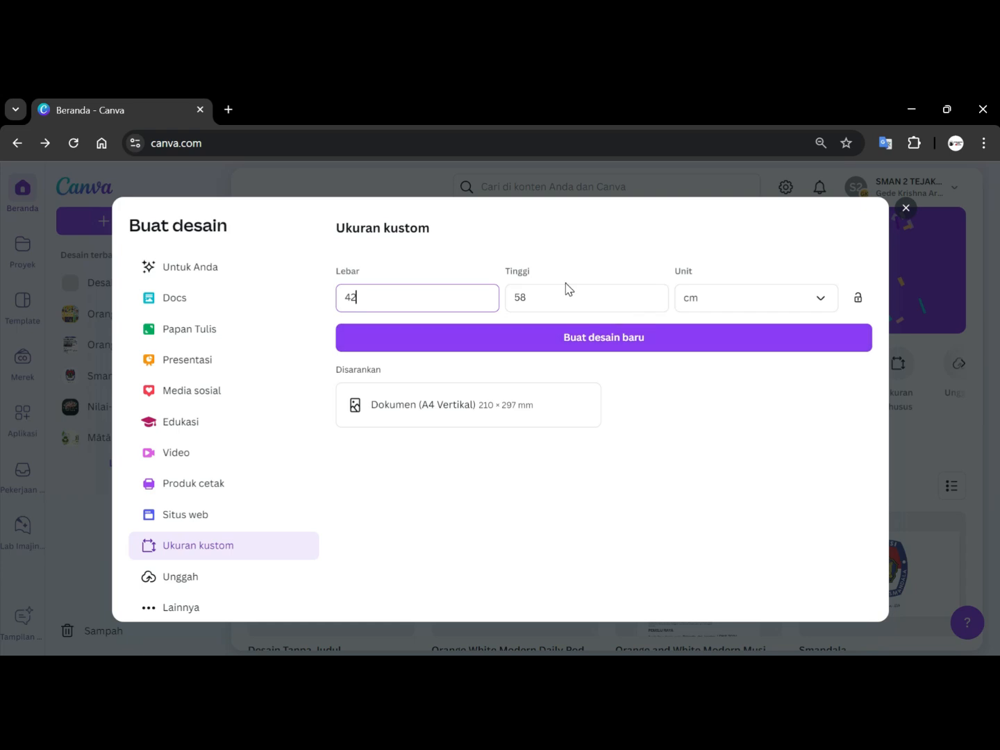
{"action": "left_click", "coordinate": [582, 340]}
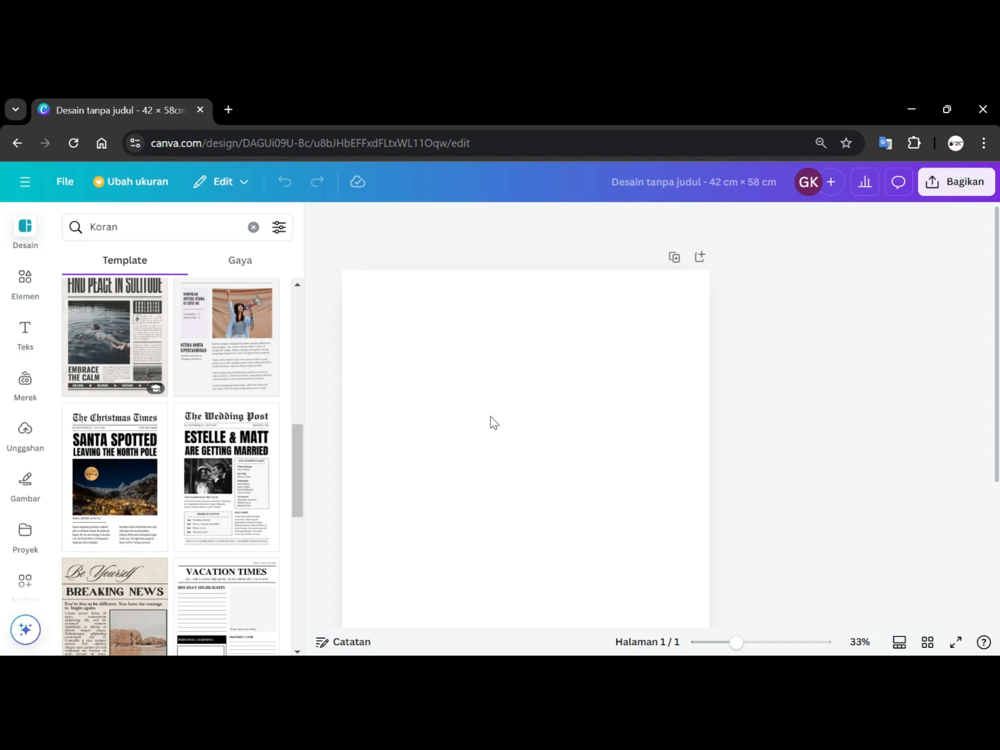
Add a subheading text box reading 'Pemilu Raya 2024'.
{"action": "left_click", "coordinate": [25, 338]}
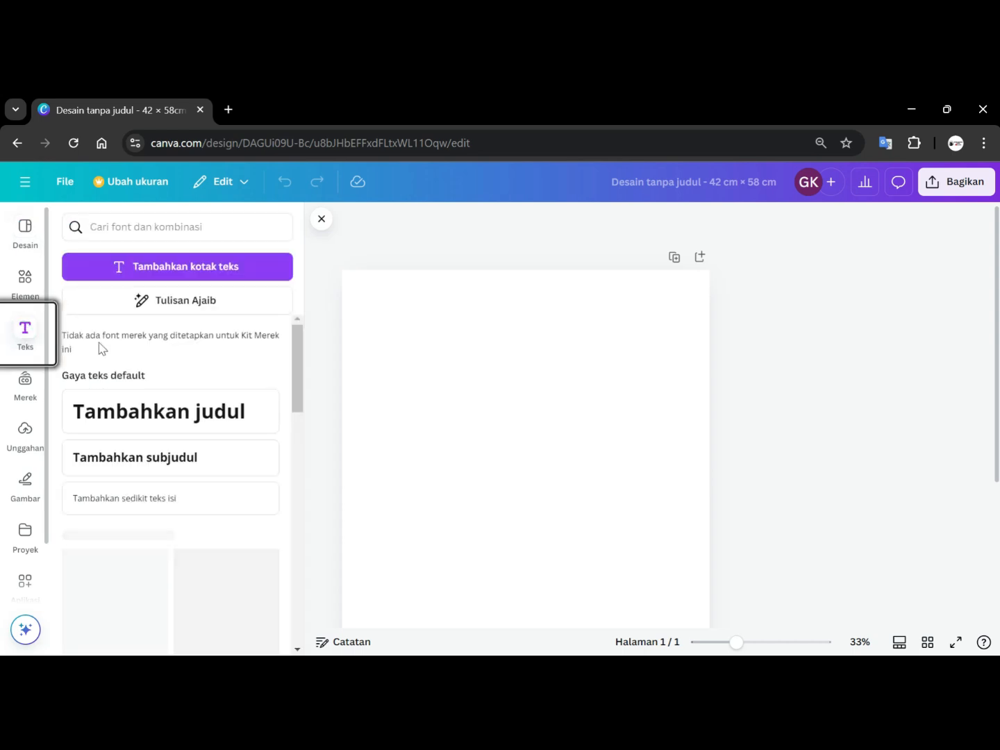
{"action": "left_click", "coordinate": [161, 454]}
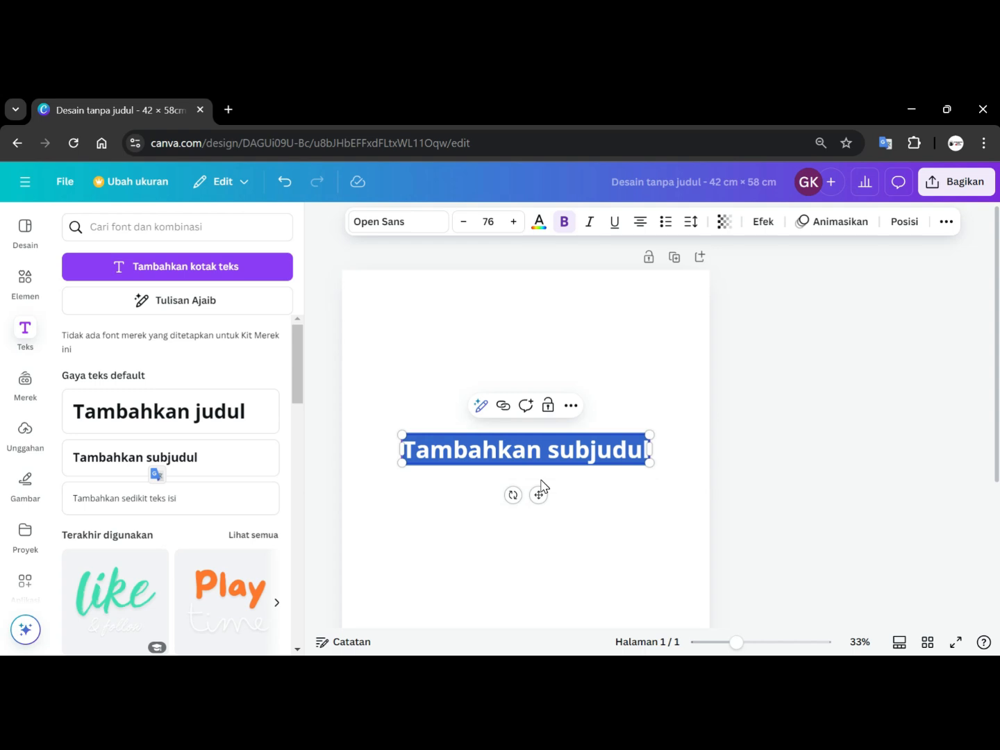
{"action": "type", "text": "Pe"}
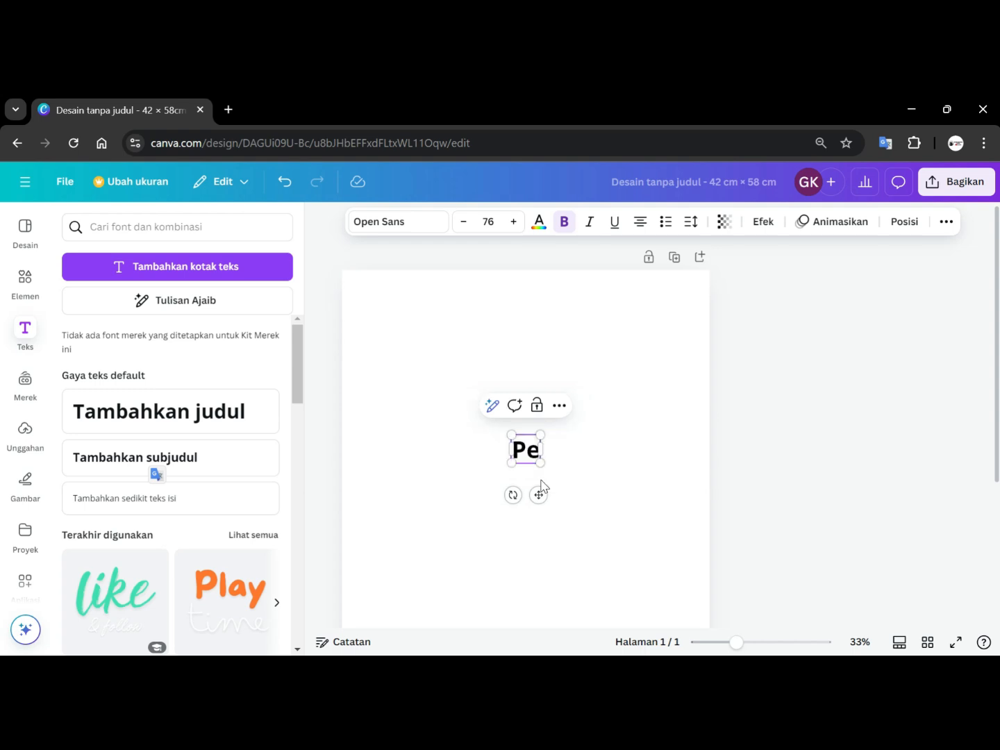
{"action": "type", "text": "mily"}
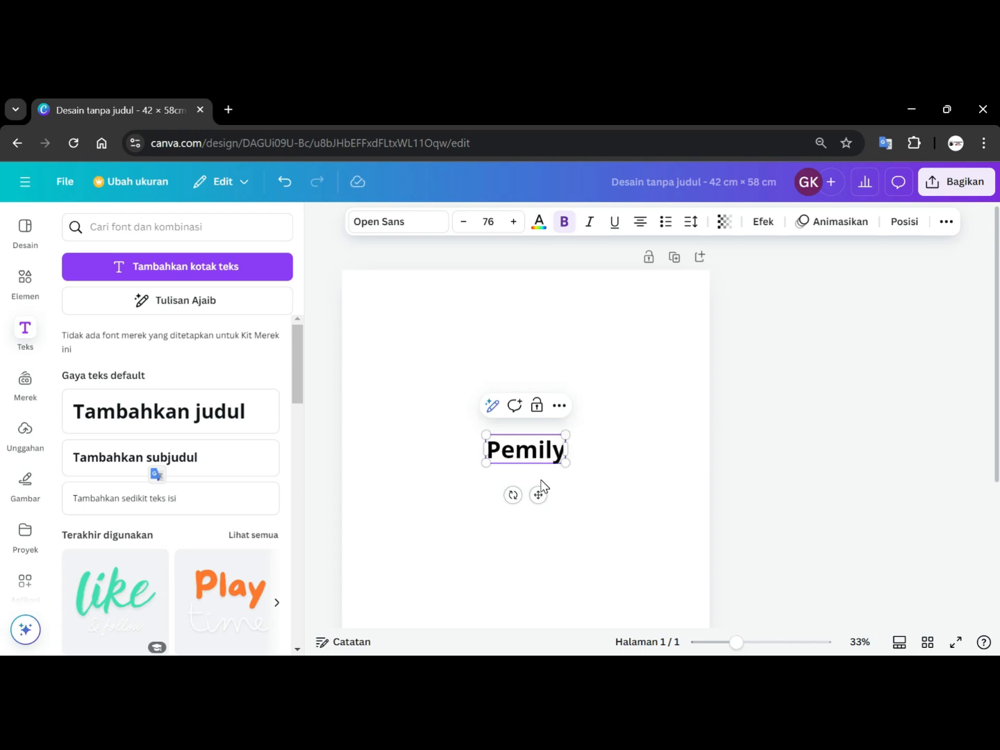
{"action": "key", "text": "BackSpace"}
{"action": "type", "text": "u"}
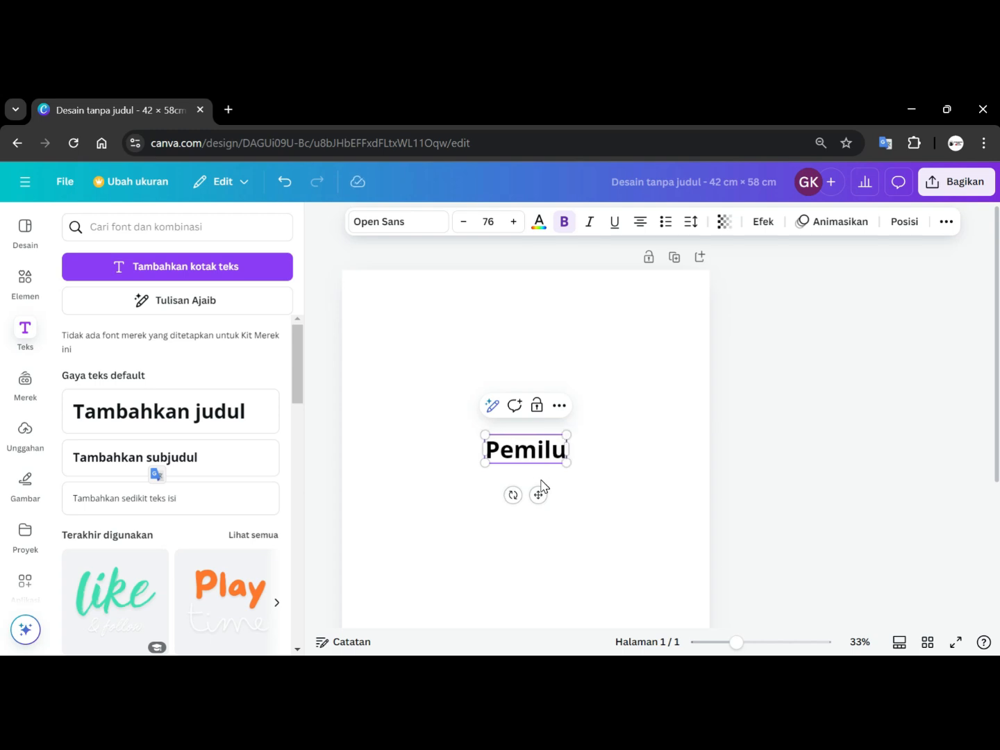
{"action": "type", "text": " Raya"}
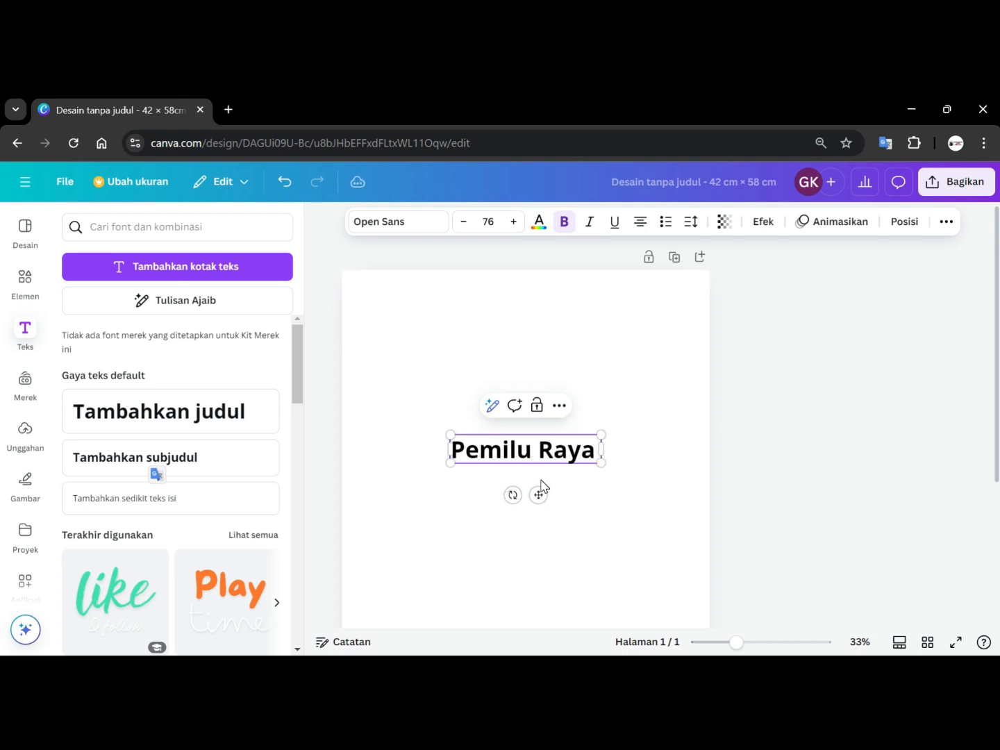
{"action": "type", "text": " 2024"}
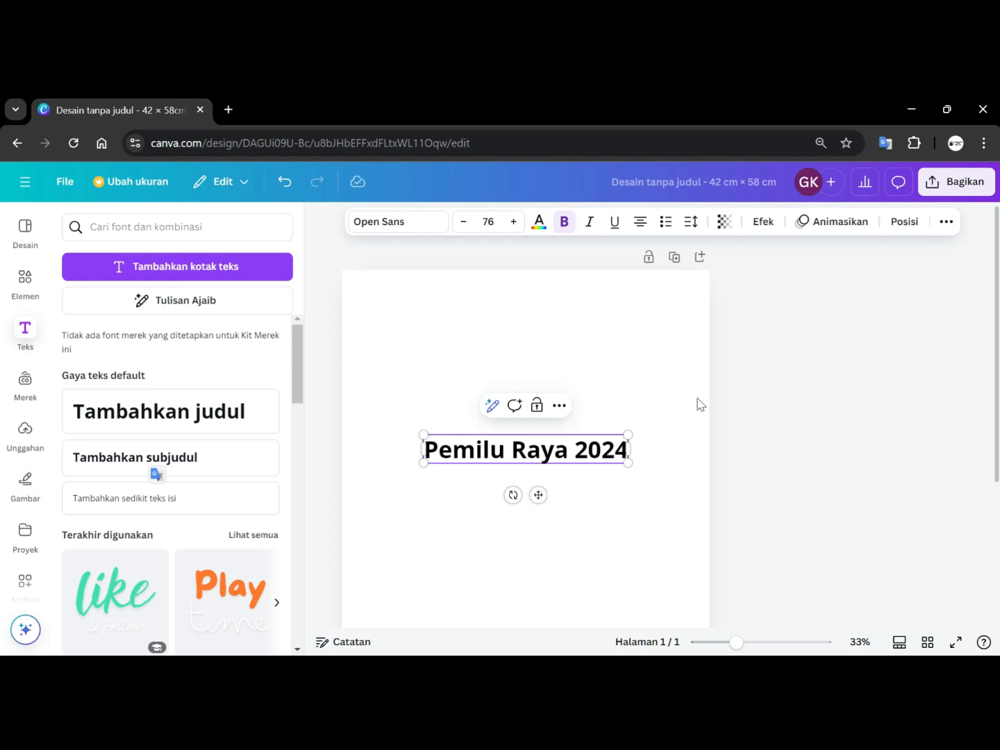
Move the 'Pemilu Raya 2024' text to the top centre of the page.
{"action": "left_click", "coordinate": [758, 453]}
{"action": "left_click_drag", "start_coordinate": [547, 452], "coordinate": [540, 297]}
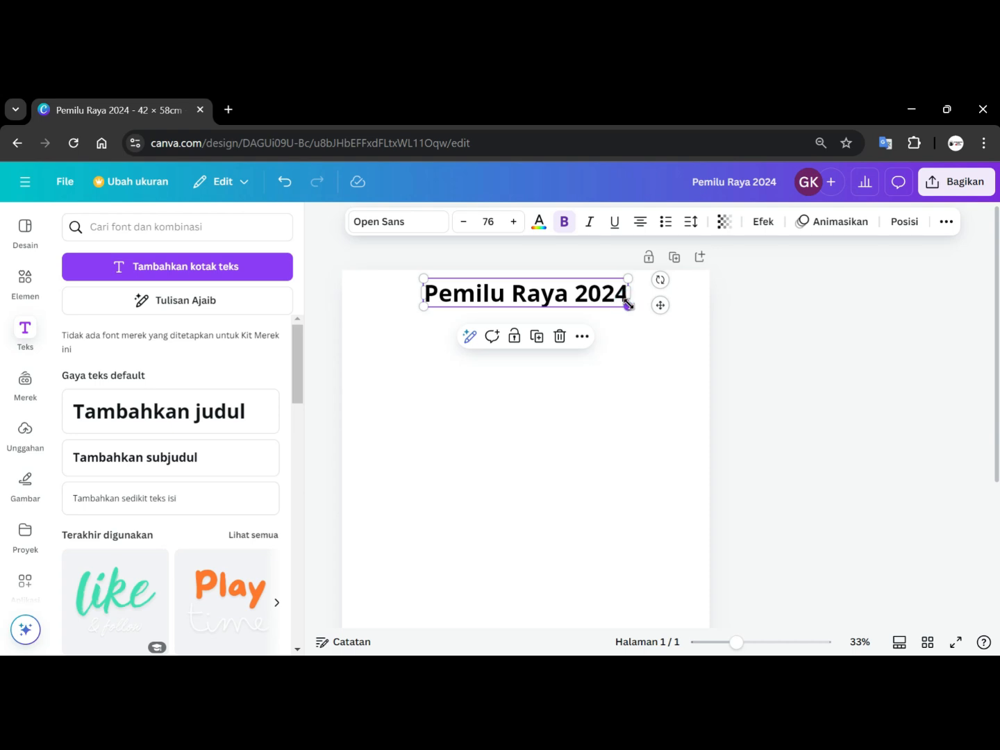
{"action": "left_click_drag", "start_coordinate": [627, 304], "coordinate": [640, 300]}
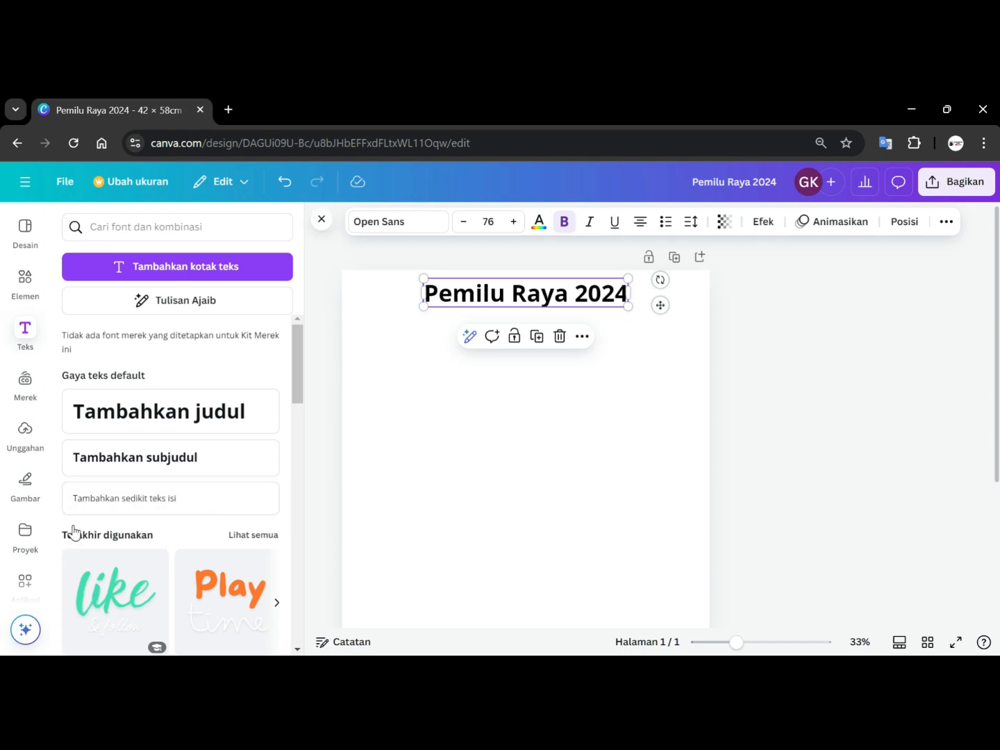
Add a body text box reading 'Smandala' below the title.
{"action": "left_click", "coordinate": [27, 333]}
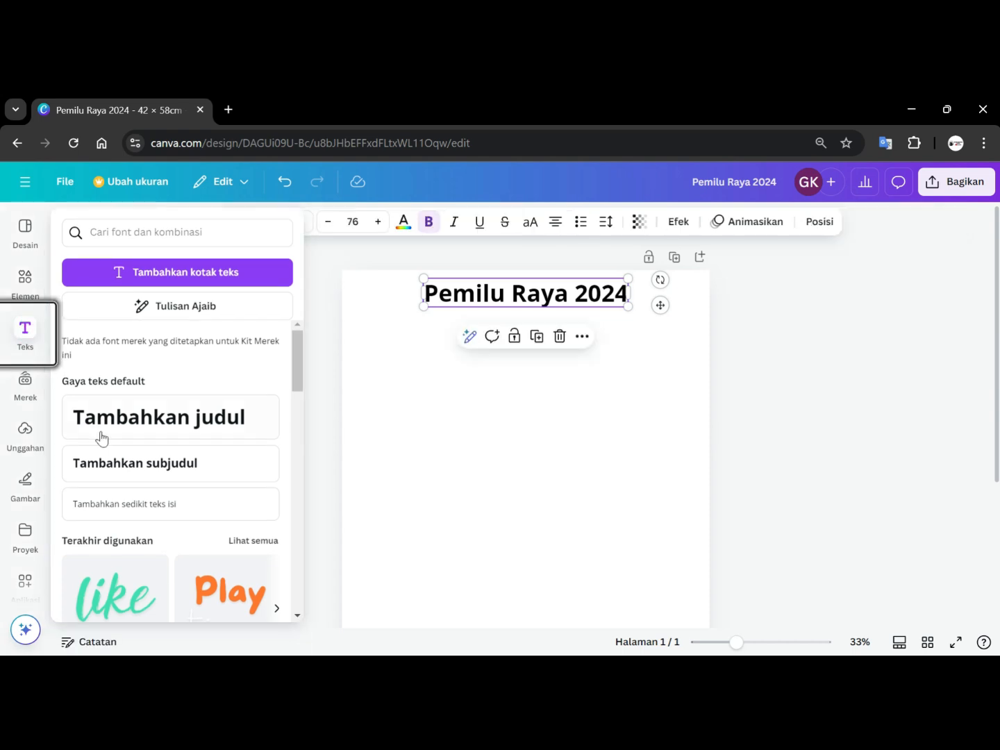
{"action": "left_click", "coordinate": [109, 504]}
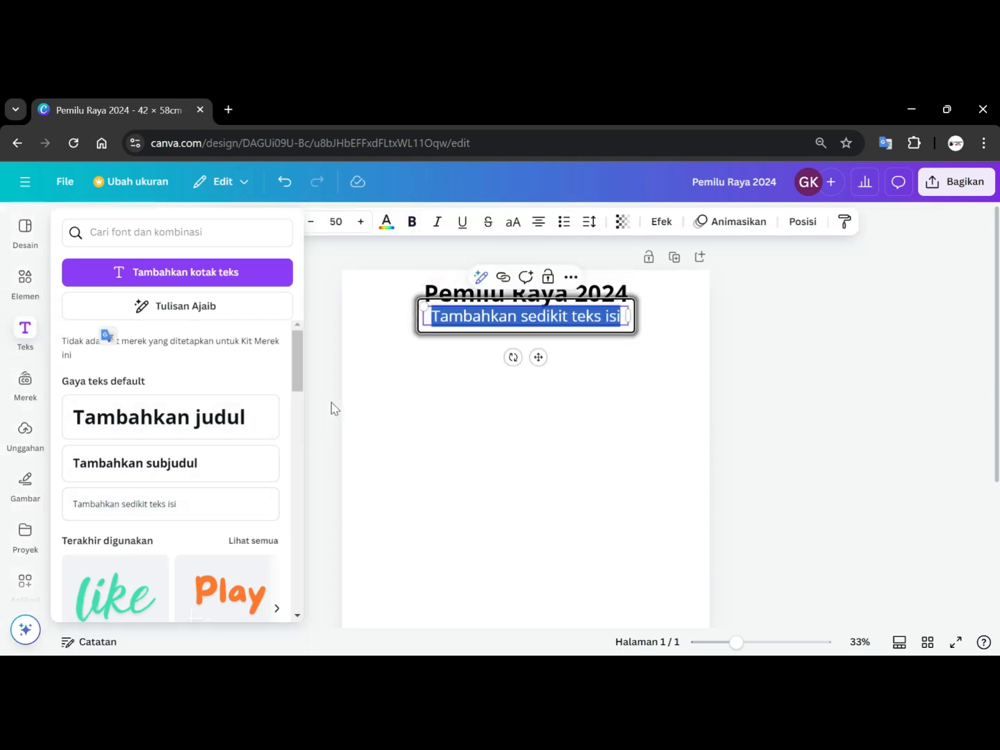
{"action": "type", "text": "Smandala"}
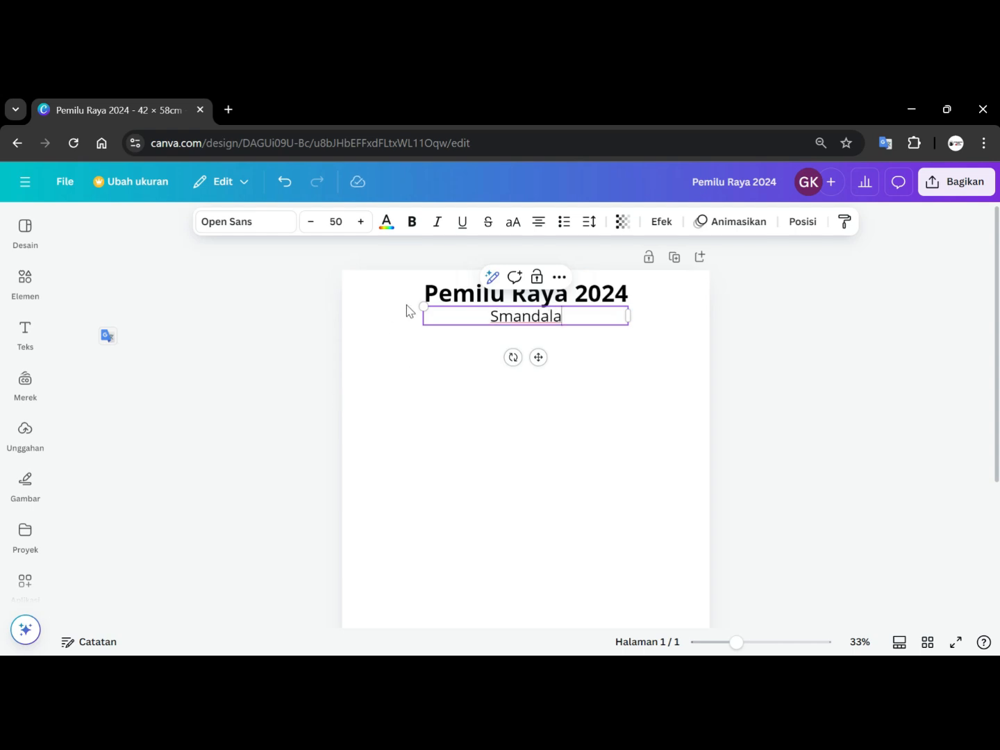
Change the font of the 'Smandala' text to Moontime.
{"action": "left_click", "coordinate": [279, 220]}
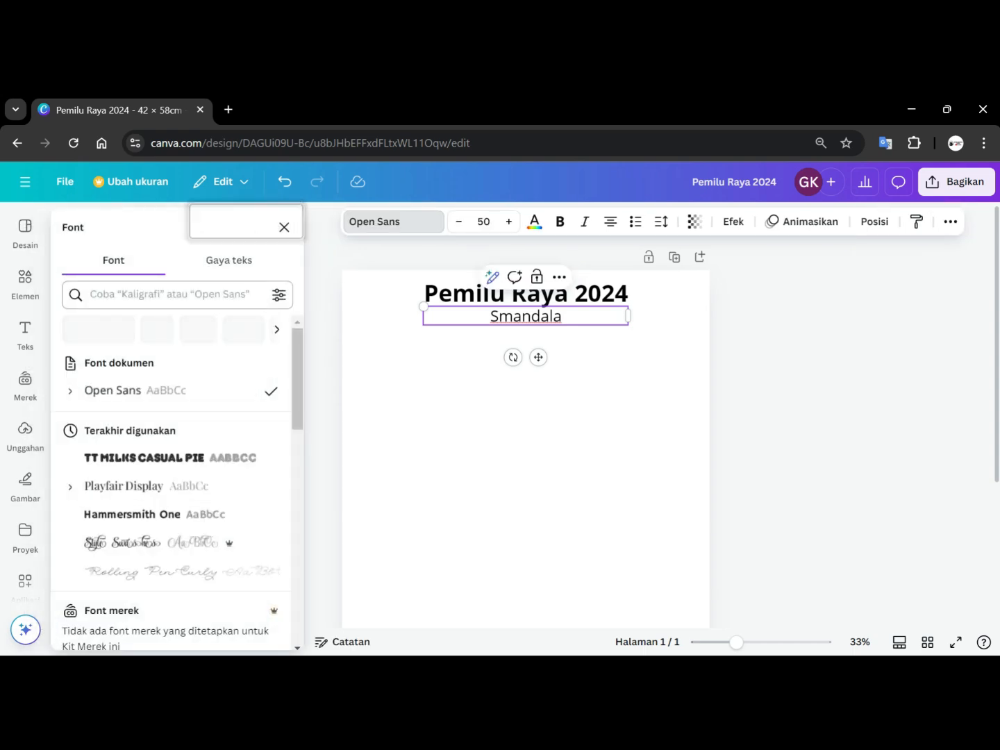
{"action": "scroll", "coordinate": [175, 497], "scroll_direction": "down", "scroll_amount": 2}
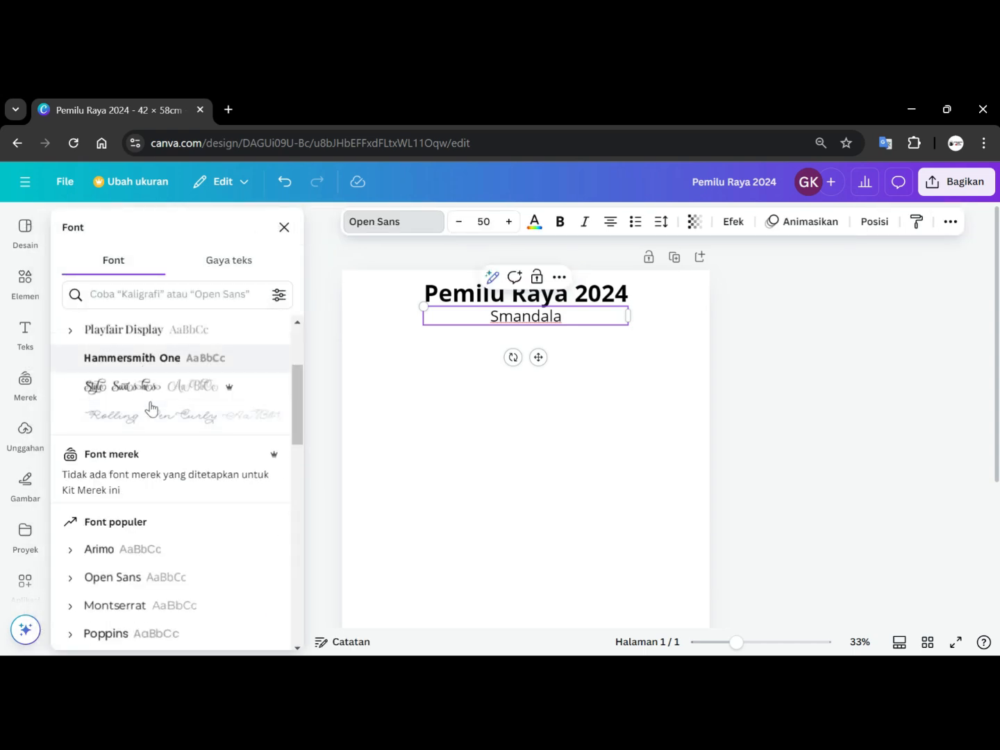
{"action": "scroll", "coordinate": [150, 406], "scroll_direction": "down", "scroll_amount": 5}
{"action": "scroll", "coordinate": [149, 406], "scroll_direction": "down", "scroll_amount": 7}
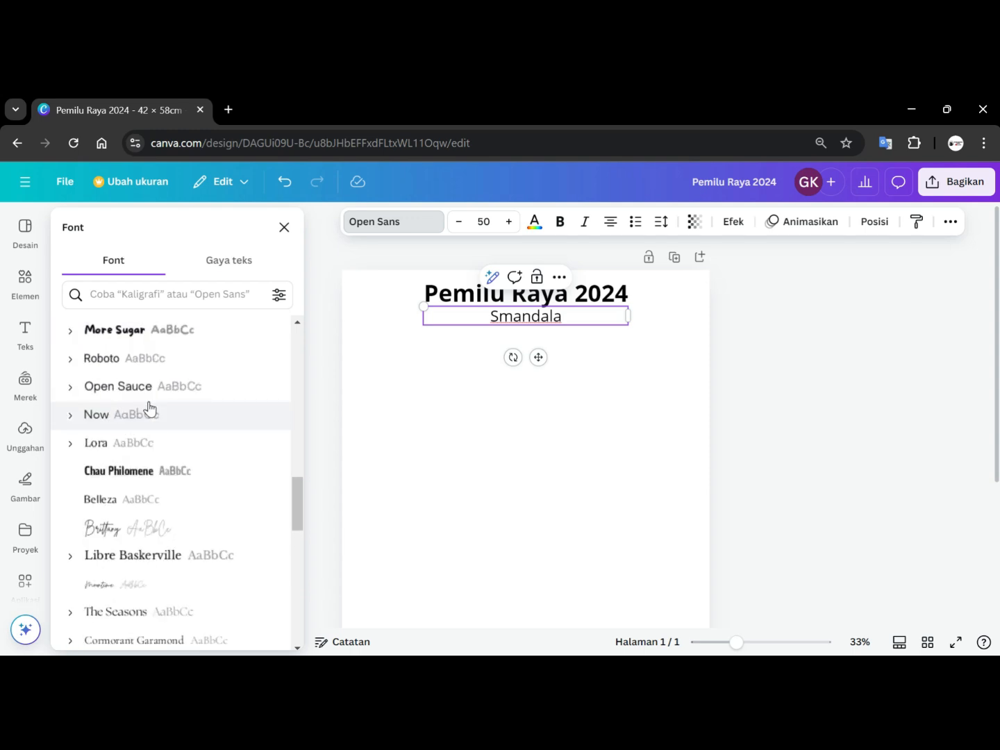
{"action": "left_click", "coordinate": [103, 587]}
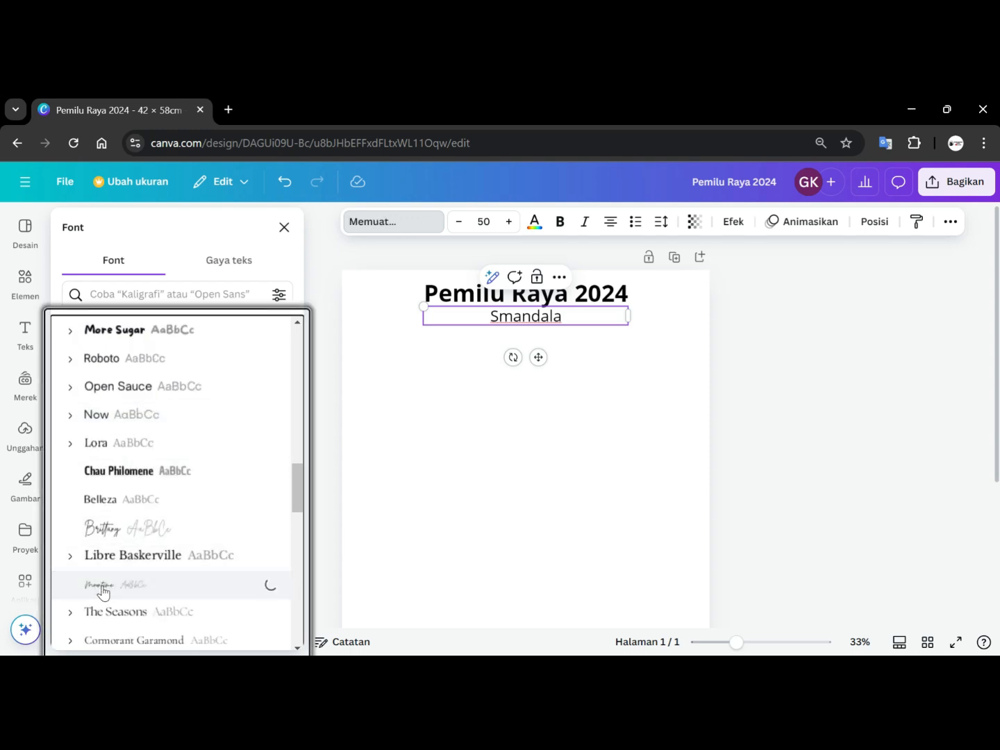
Try to set the 'Smandala' text colour to a custom yellow.
{"action": "left_click", "coordinate": [536, 222]}
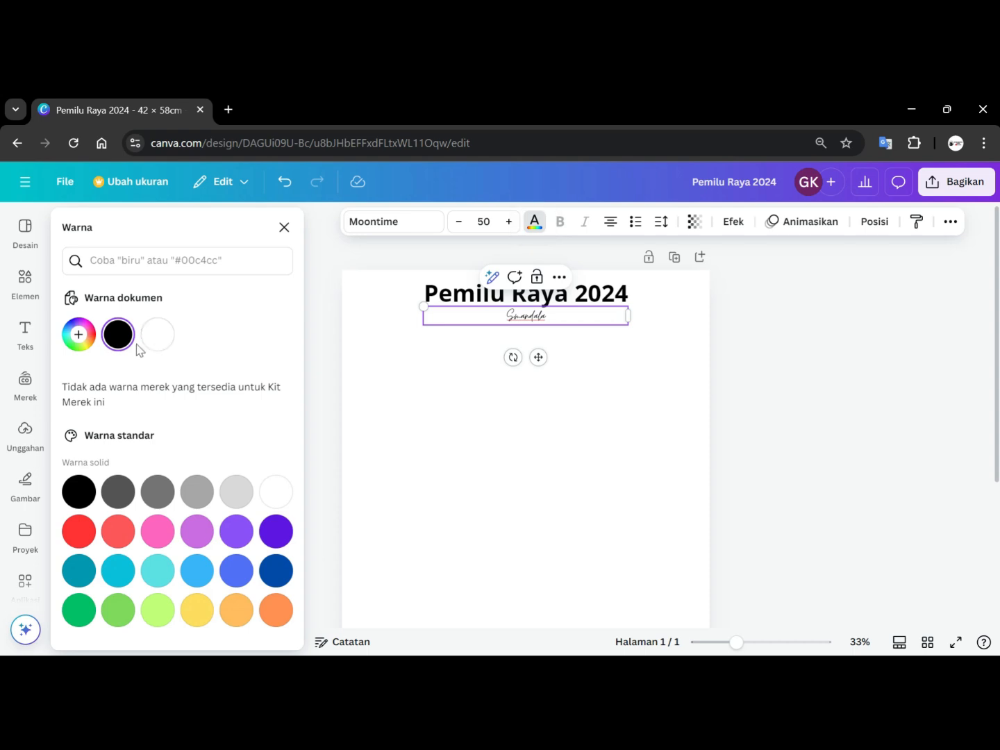
{"action": "left_click", "coordinate": [78, 335]}
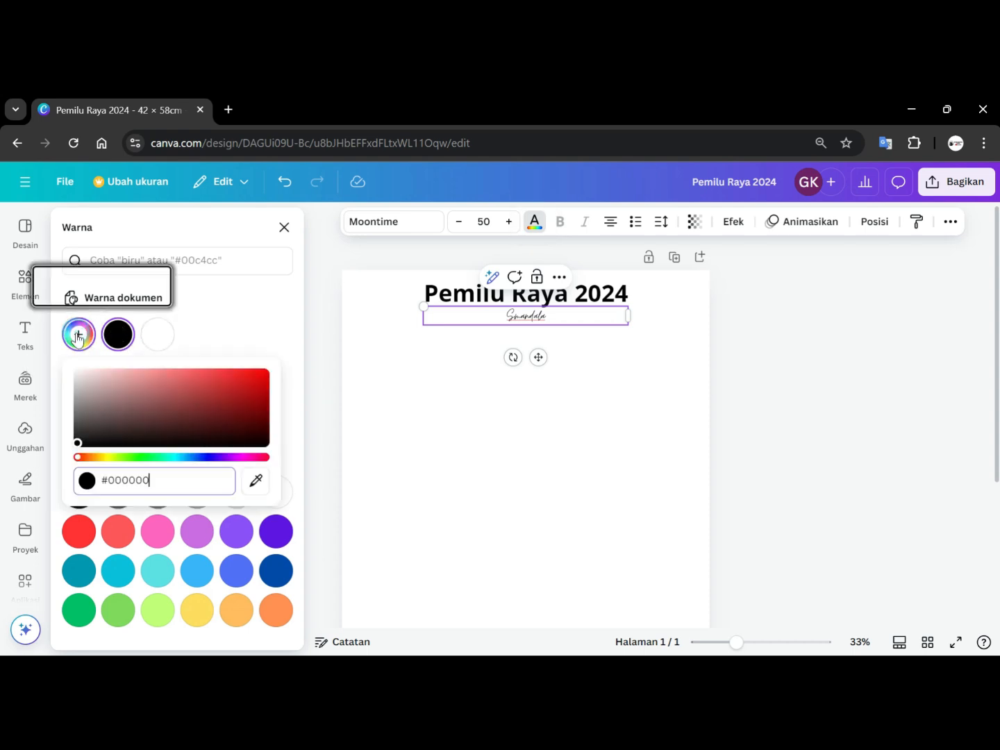
{"action": "left_click", "coordinate": [109, 458]}
{"action": "left_click_drag", "start_coordinate": [253, 395], "coordinate": [259, 372]}
{"action": "left_click", "coordinate": [484, 308]}
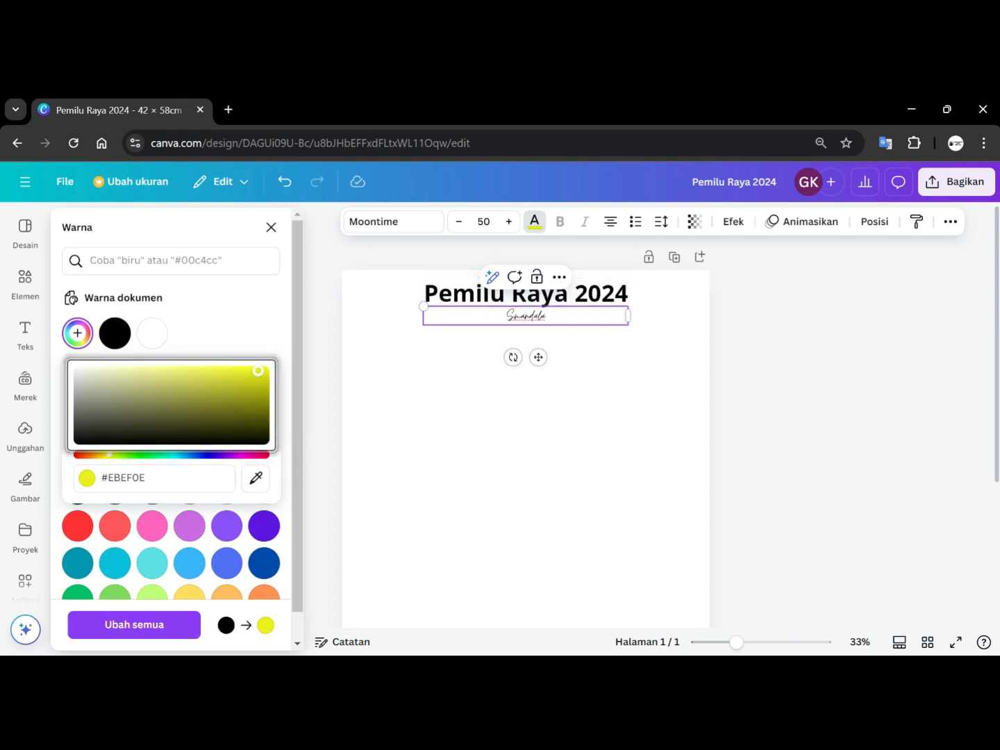
Move the 'Smandala' text up to the right end of the 'Pemilu Raya 2024' title.
{"action": "left_click", "coordinate": [526, 297], "text": "shift"}
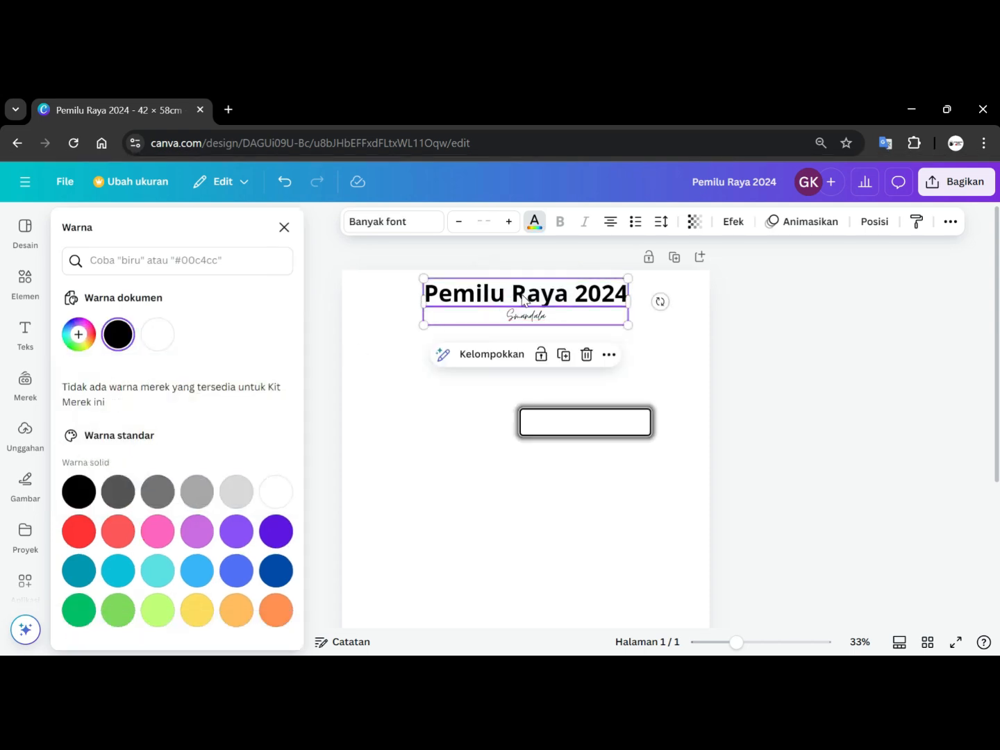
{"action": "left_click", "coordinate": [709, 366], "text": "shift"}
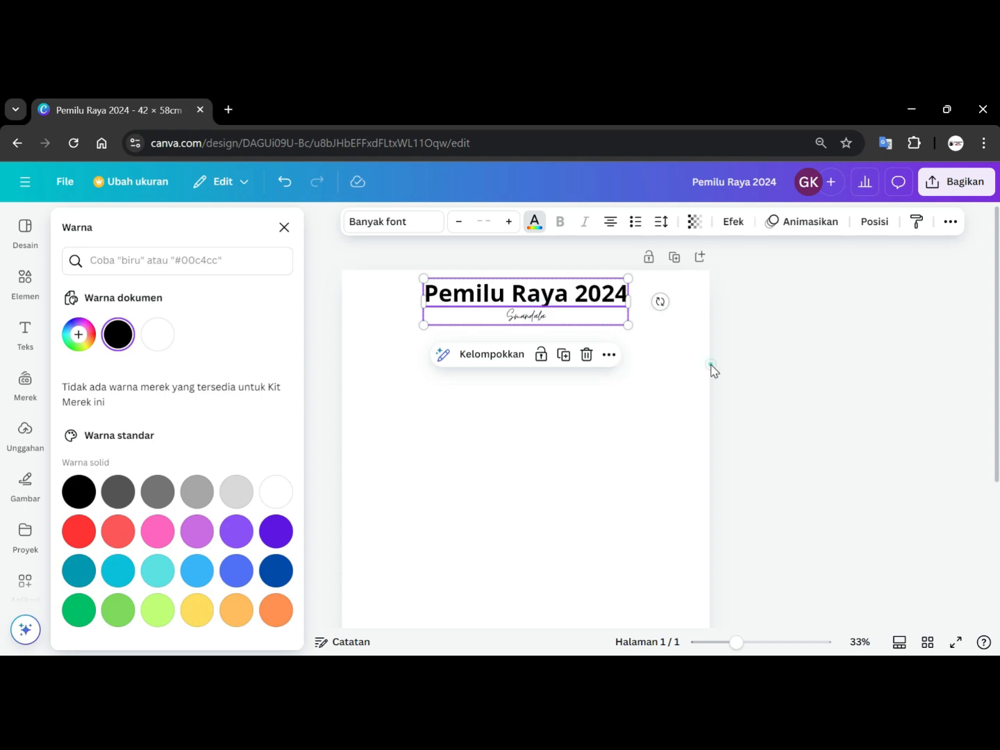
{"action": "left_click_drag", "start_coordinate": [562, 320], "coordinate": [531, 303]}
{"action": "left_click", "coordinate": [736, 314]}
{"action": "left_click", "coordinate": [531, 295]}
{"action": "left_click_drag", "start_coordinate": [638, 315], "coordinate": [640, 290]}
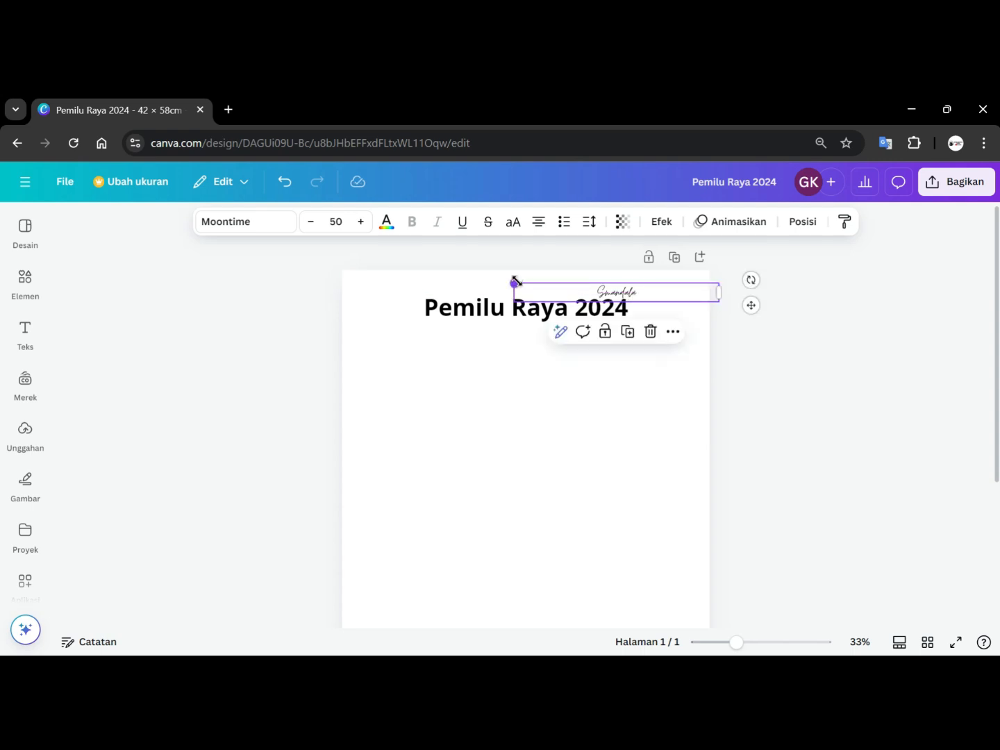
Increase the 'Smandala' font size to 59.
{"action": "left_click", "coordinate": [361, 222]}
{"action": "left_click", "coordinate": [361, 222]}
{"action": "left_click", "coordinate": [361, 222]}
{"action": "left_click", "coordinate": [361, 222]}
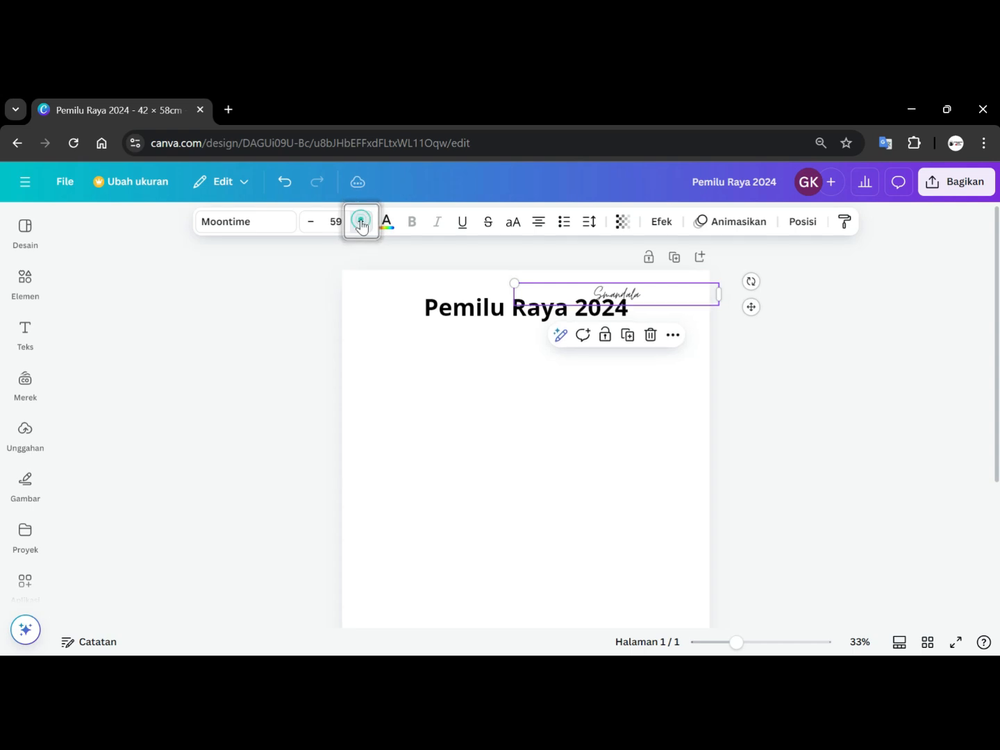
Reposition the title and the 'Smandala' text so 'Smandala' overlaps the title's lower-right corner.
{"action": "mouse_move", "coordinate": [481, 306]}
{"action": "left_mouse_down"}
{"action": "mouse_move", "coordinate": [471, 288]}
{"action": "mouse_move", "coordinate": [490, 297]}
{"action": "left_mouse_up"}
{"action": "left_click_drag", "start_coordinate": [423, 284], "coordinate": [471, 289]}
{"action": "left_click_drag", "start_coordinate": [531, 306], "coordinate": [409, 273]}
{"action": "left_click_drag", "start_coordinate": [477, 291], "coordinate": [496, 283]}
{"action": "key", "text": "Down"}
{"action": "key", "text": "Down"}
{"action": "key", "text": "Down"}
{"action": "key", "text": "Down"}
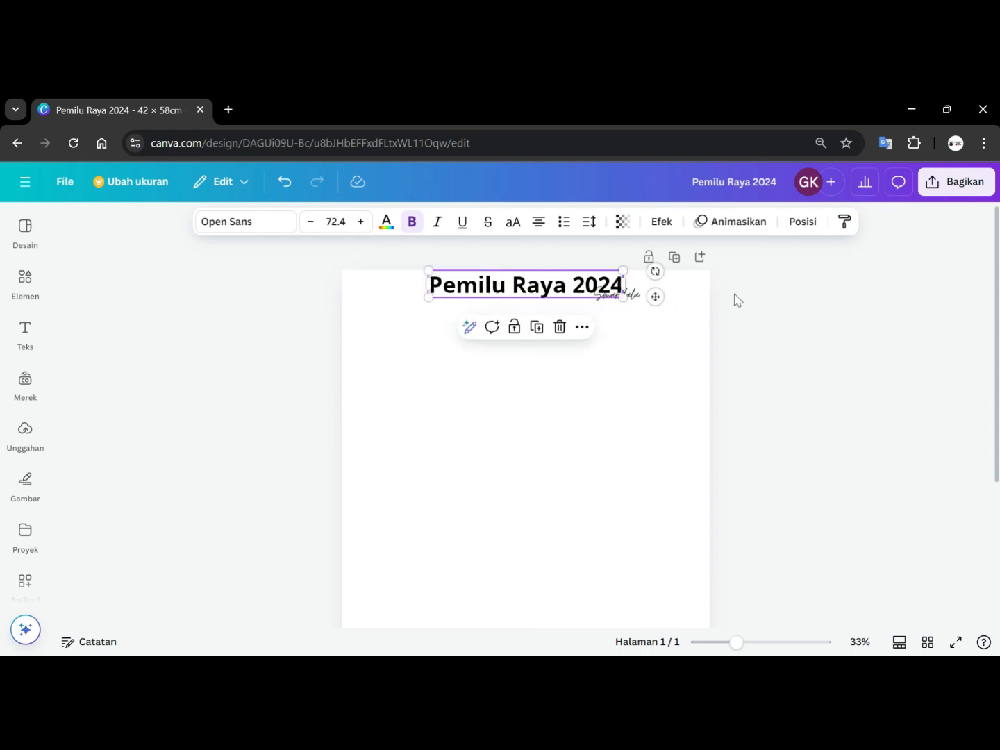
{"action": "left_click", "coordinate": [761, 289]}
{"action": "left_click", "coordinate": [631, 297]}
{"action": "left_click_drag", "start_coordinate": [631, 297], "coordinate": [637, 295]}
Set the 'Smandala' text colour to the custom yellow #E1ED09.
{"action": "left_click", "coordinate": [386, 222]}
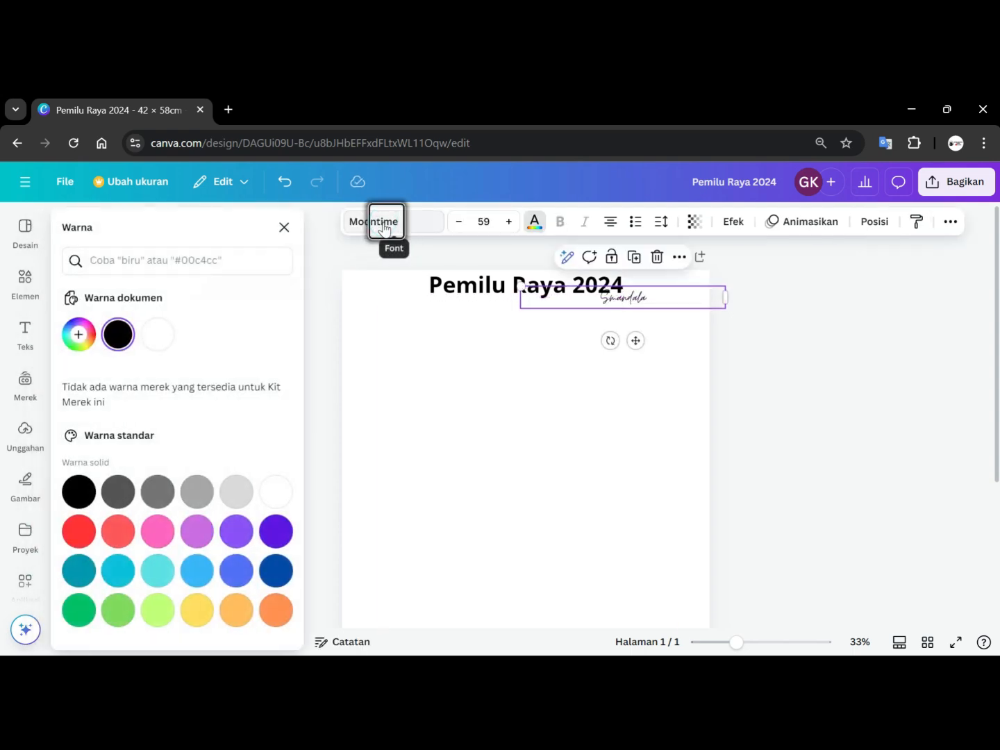
{"action": "left_click", "coordinate": [78, 335]}
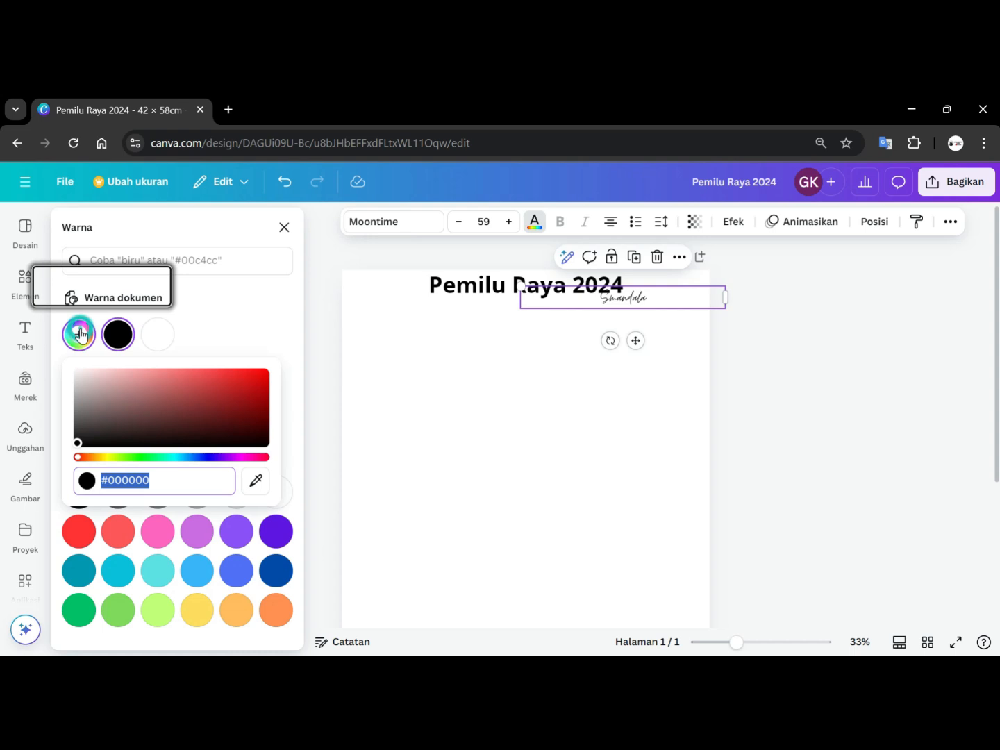
{"action": "left_click", "coordinate": [109, 457]}
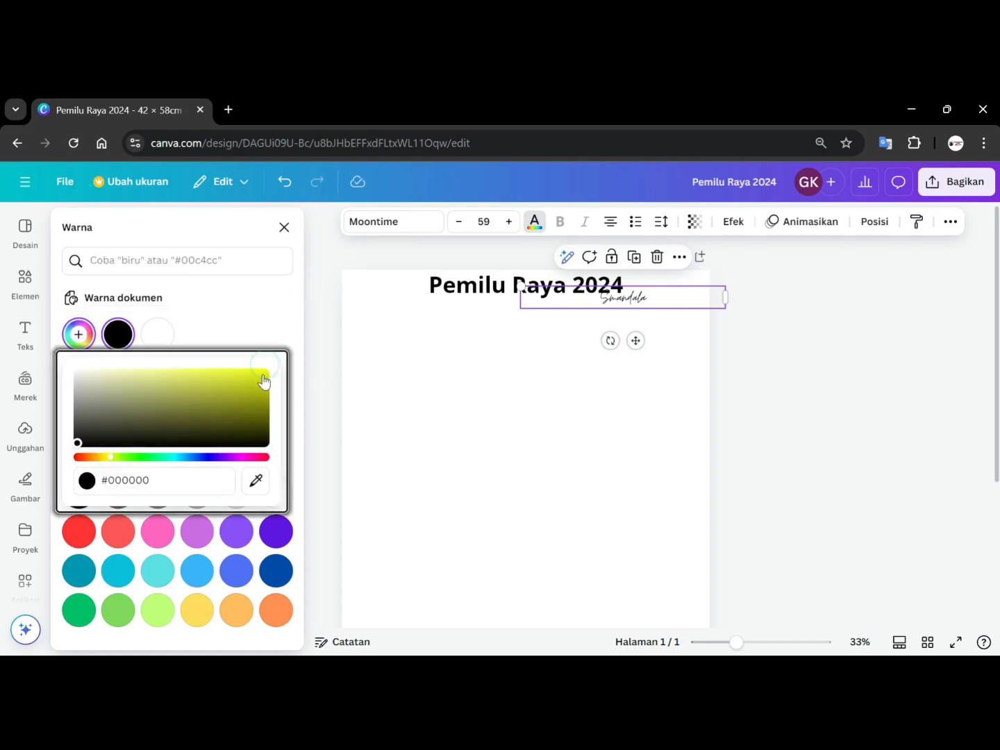
{"action": "left_click", "coordinate": [262, 373]}
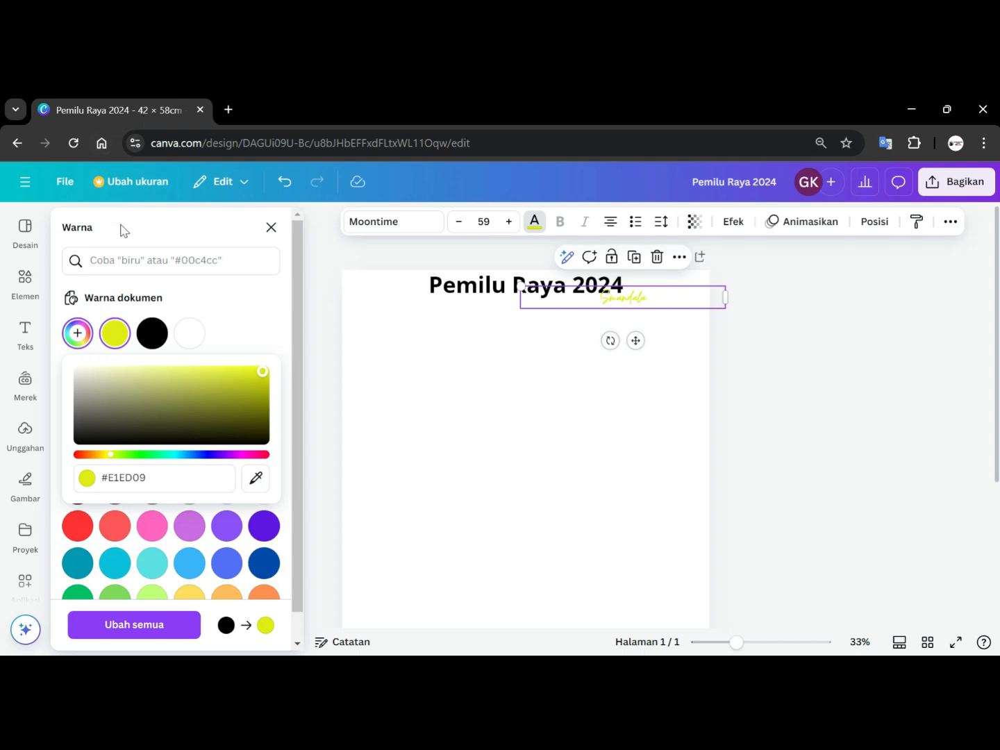
{"action": "left_click", "coordinate": [103, 260]}
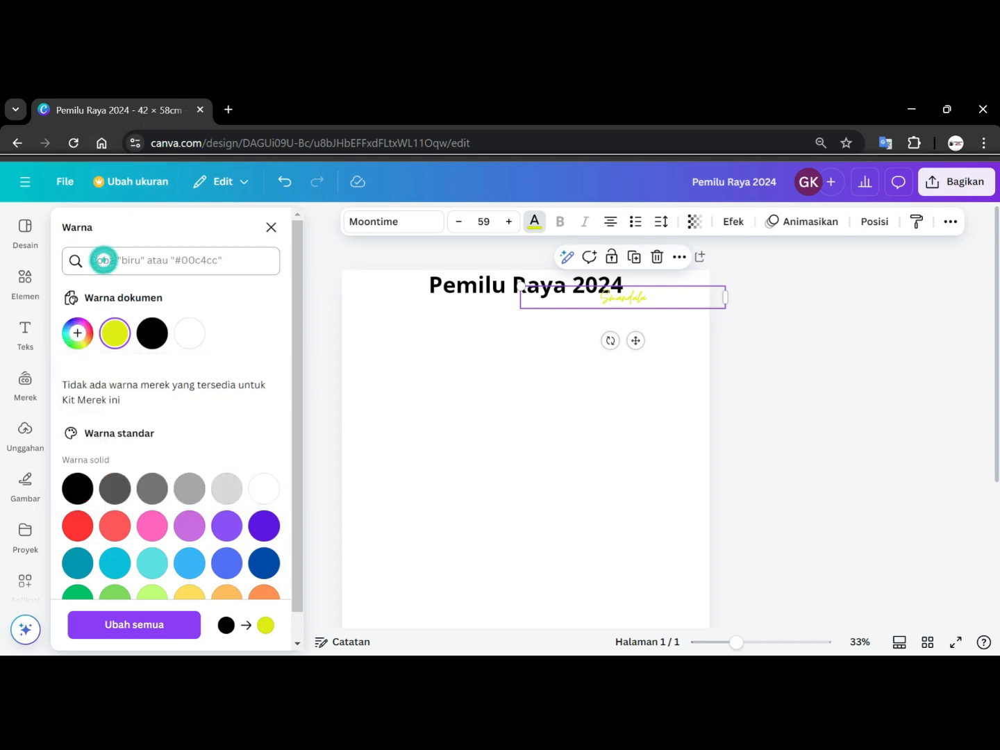
Search the elements for 'Gari' and add a straight line to the page.
{"action": "left_click", "coordinate": [41, 272]}
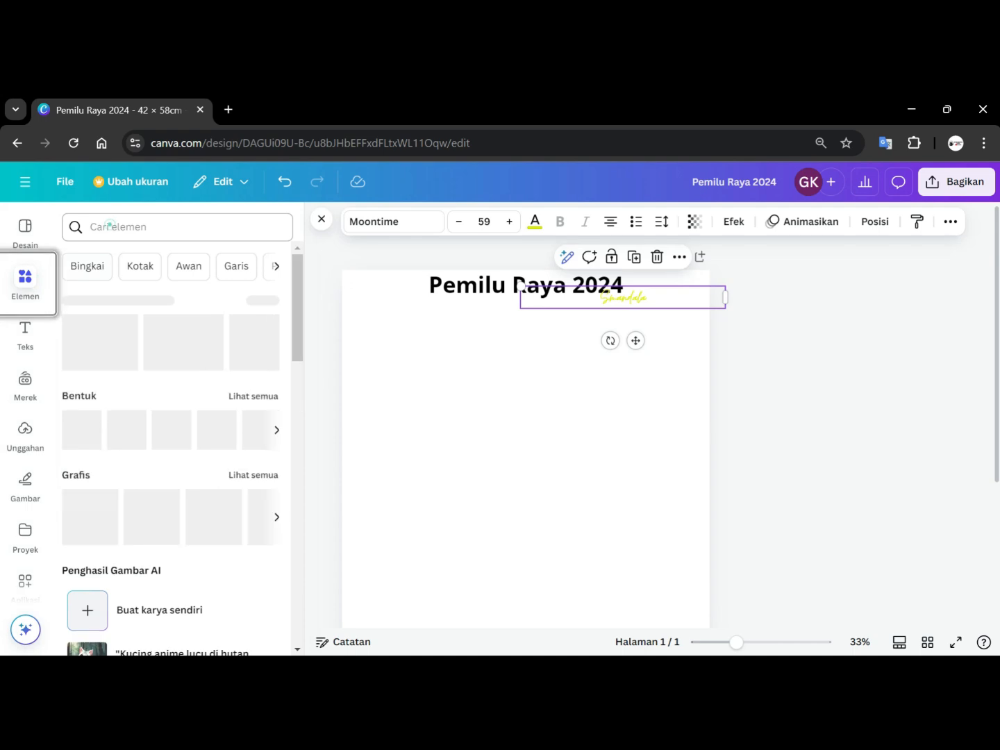
{"action": "left_click", "coordinate": [109, 225]}
{"action": "type", "text": "Gar"}
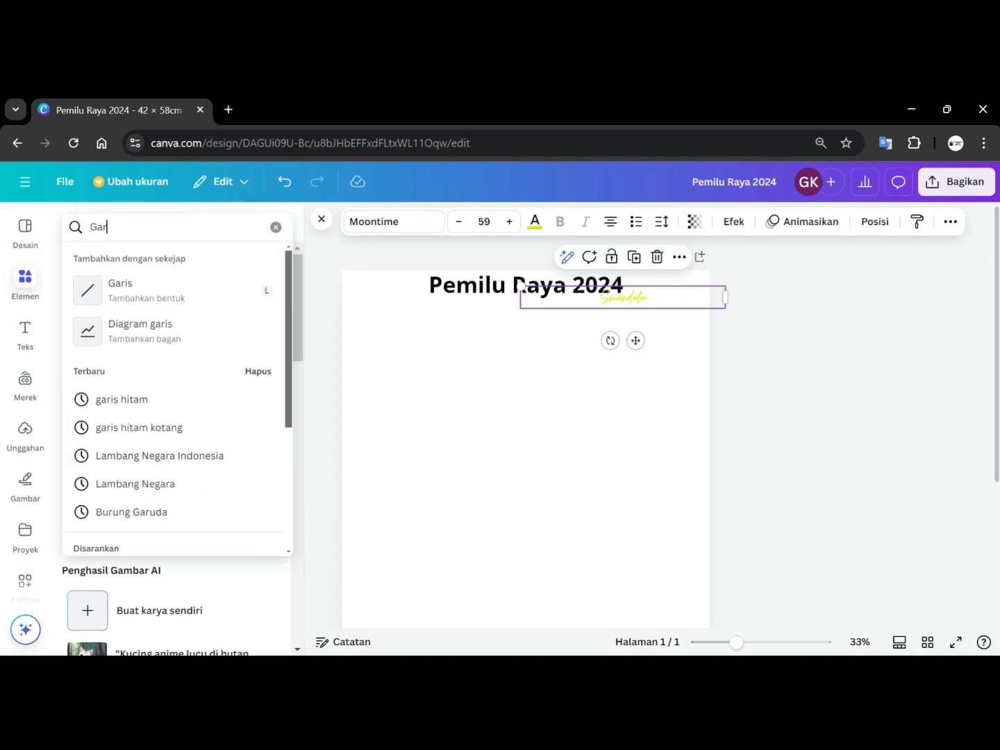
{"action": "type", "text": "i"}
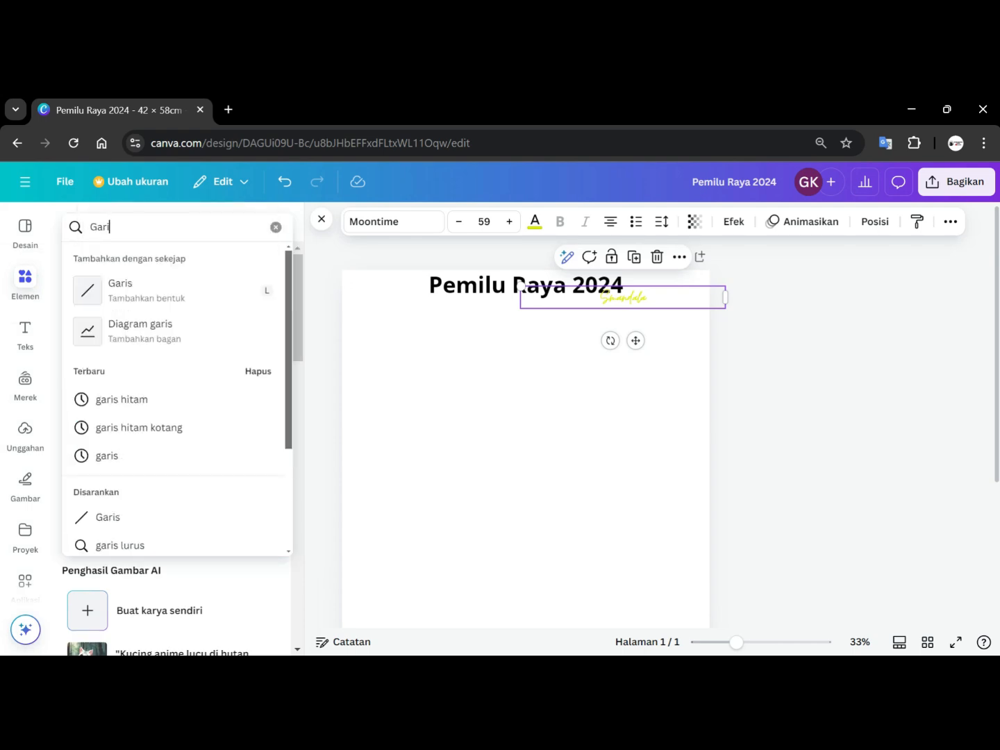
{"action": "left_click", "coordinate": [122, 291]}
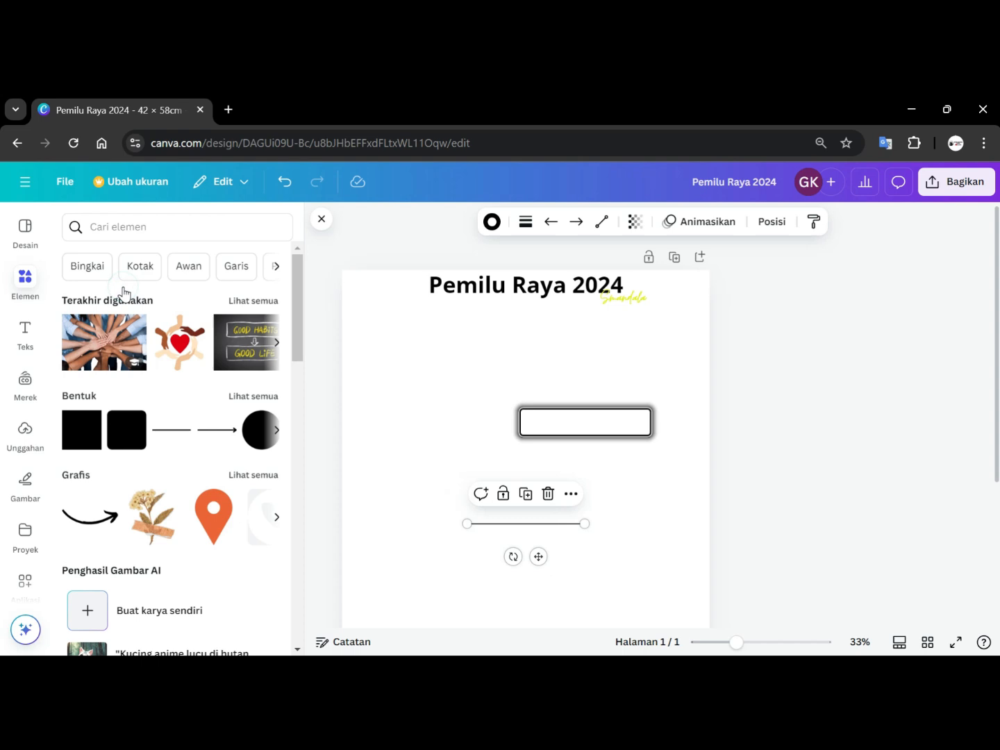
Add another line and stretch it across the page just below the title.
{"action": "left_click", "coordinate": [164, 434]}
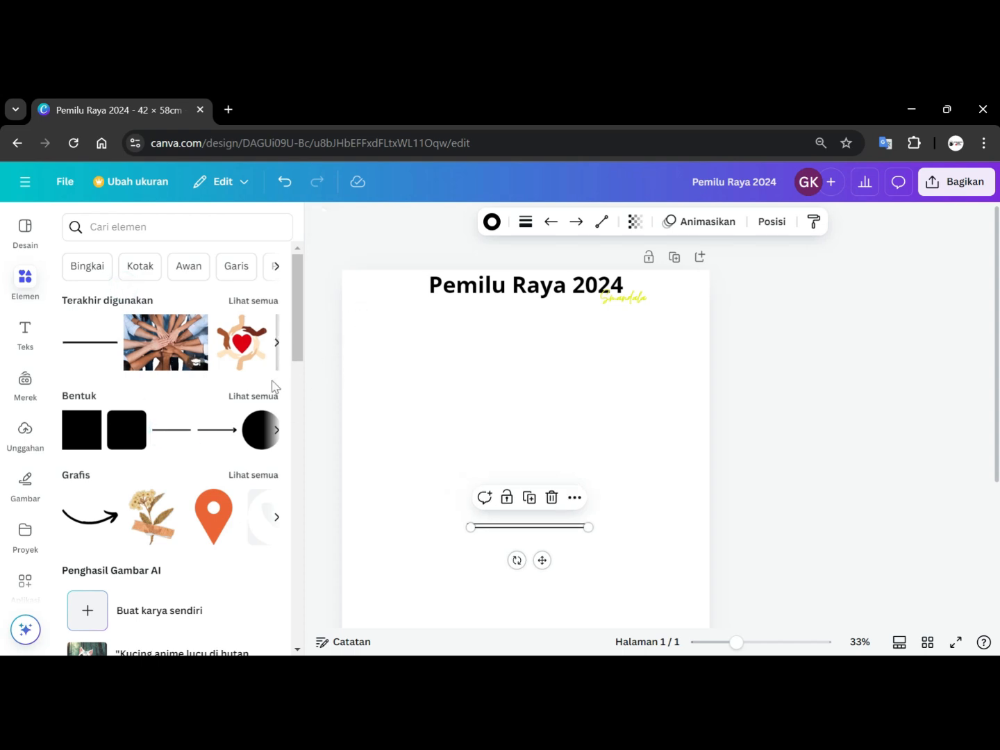
{"action": "left_click", "coordinate": [785, 456]}
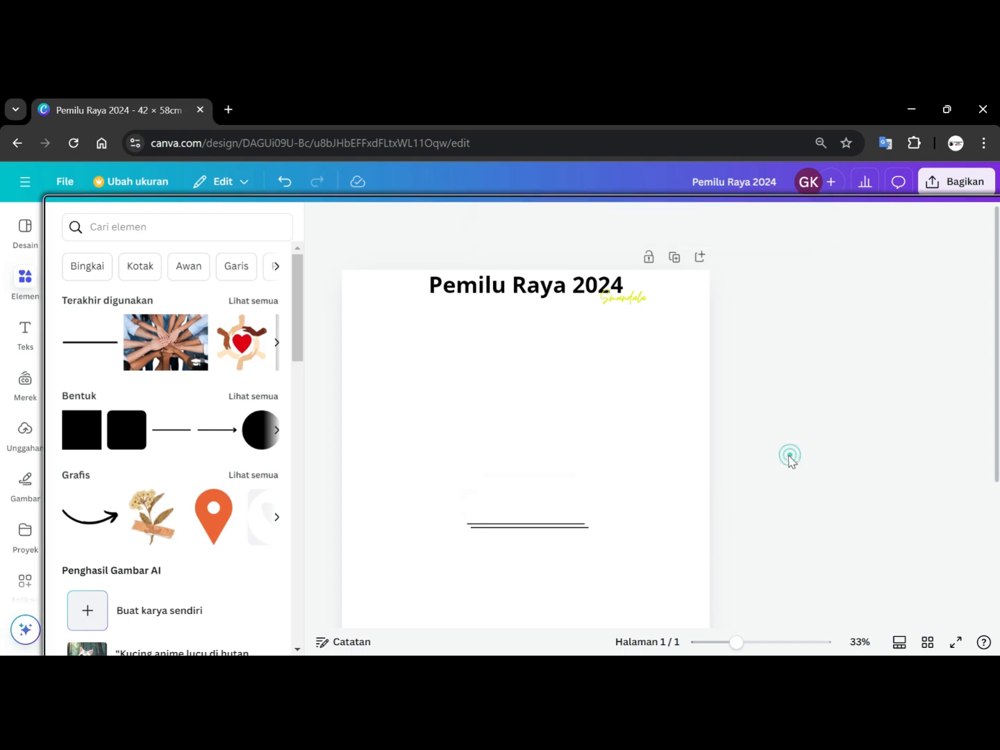
{"action": "left_click_drag", "start_coordinate": [502, 534], "coordinate": [384, 309]}
{"action": "left_click_drag", "start_coordinate": [467, 309], "coordinate": [700, 305]}
{"action": "left_click_drag", "start_coordinate": [831, 305], "coordinate": [847, 282]}
{"action": "left_click", "coordinate": [850, 282]}
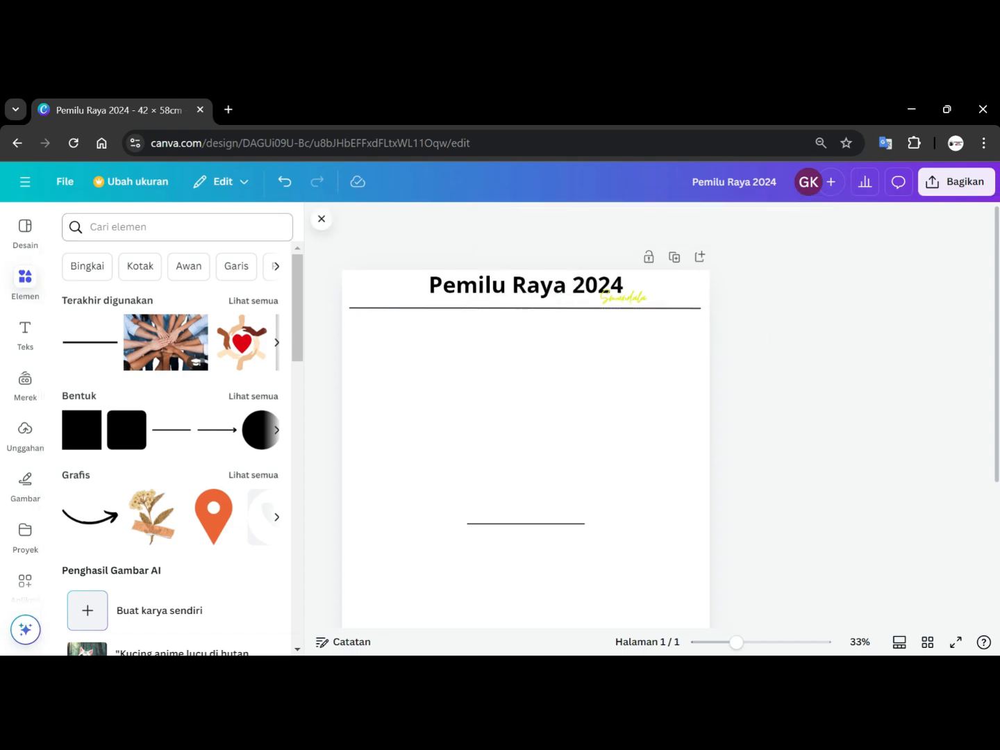
Add the 'Black and White Vintage Newspaper Motivational Quote Poster' template as a second page and copy its double rule.
{"action": "left_click", "coordinate": [24, 228]}
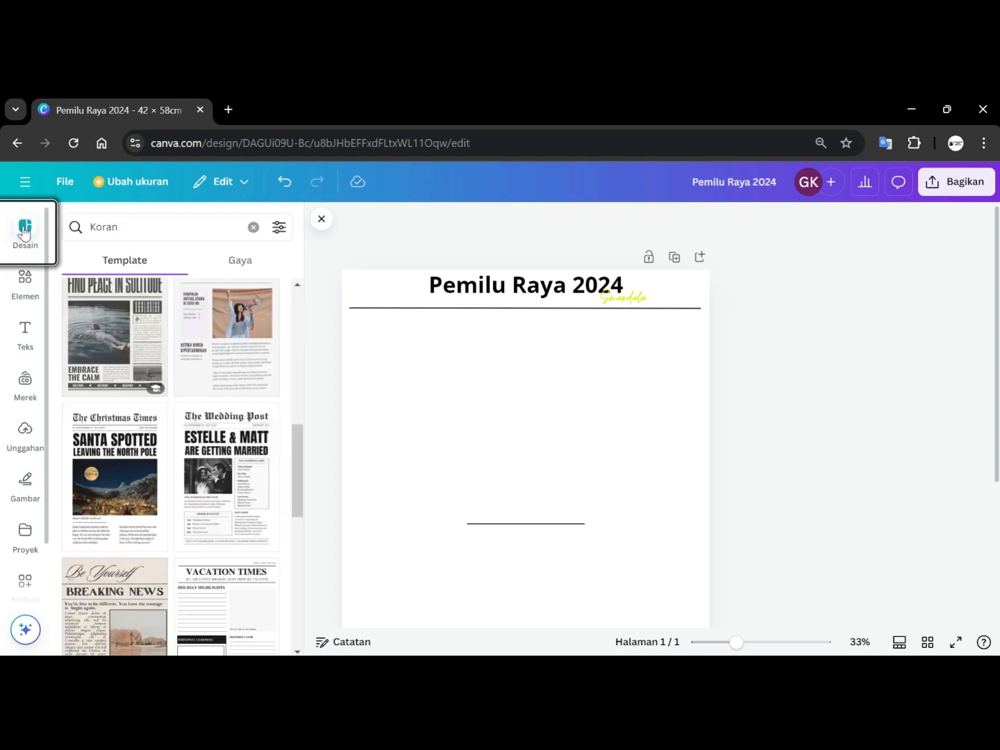
{"action": "left_click", "coordinate": [101, 304]}
{"action": "left_click", "coordinate": [522, 457]}
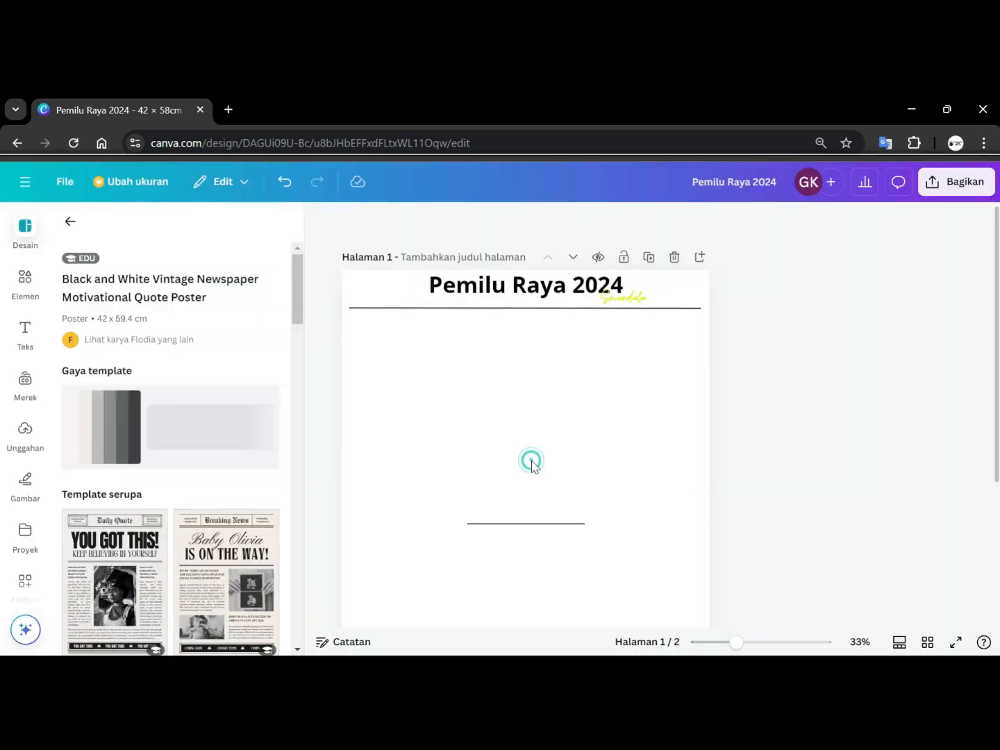
{"action": "scroll", "coordinate": [532, 467], "scroll_direction": "up", "scroll_amount": 5}
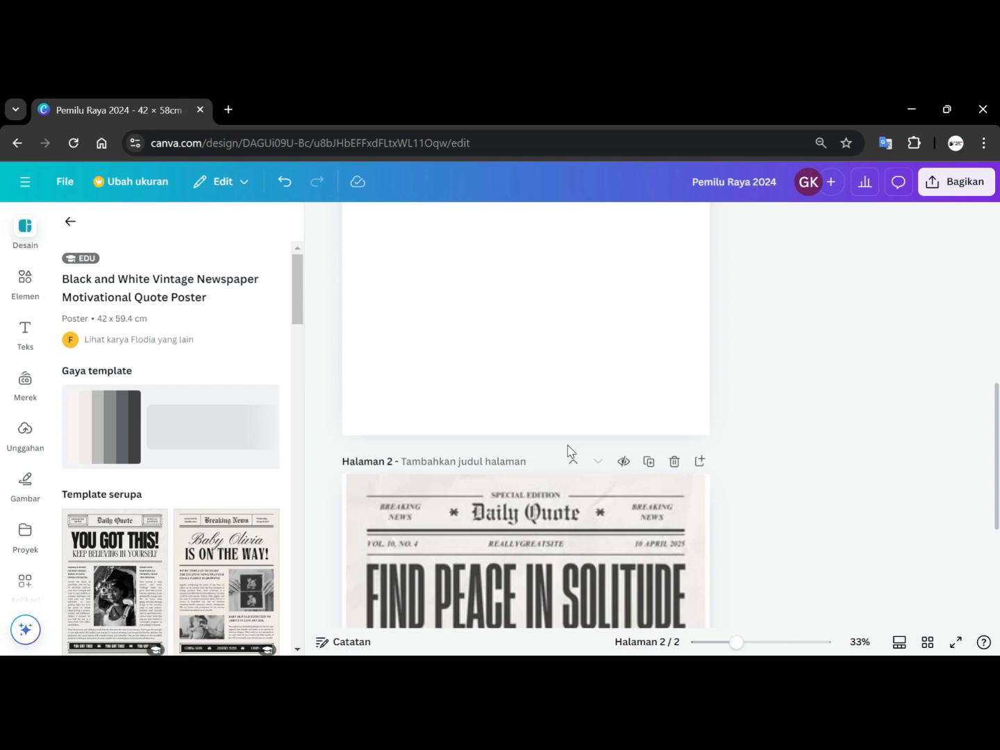
{"action": "left_click", "coordinate": [541, 550]}
{"action": "scroll", "coordinate": [527, 486], "scroll_direction": "down", "scroll_amount": 3}
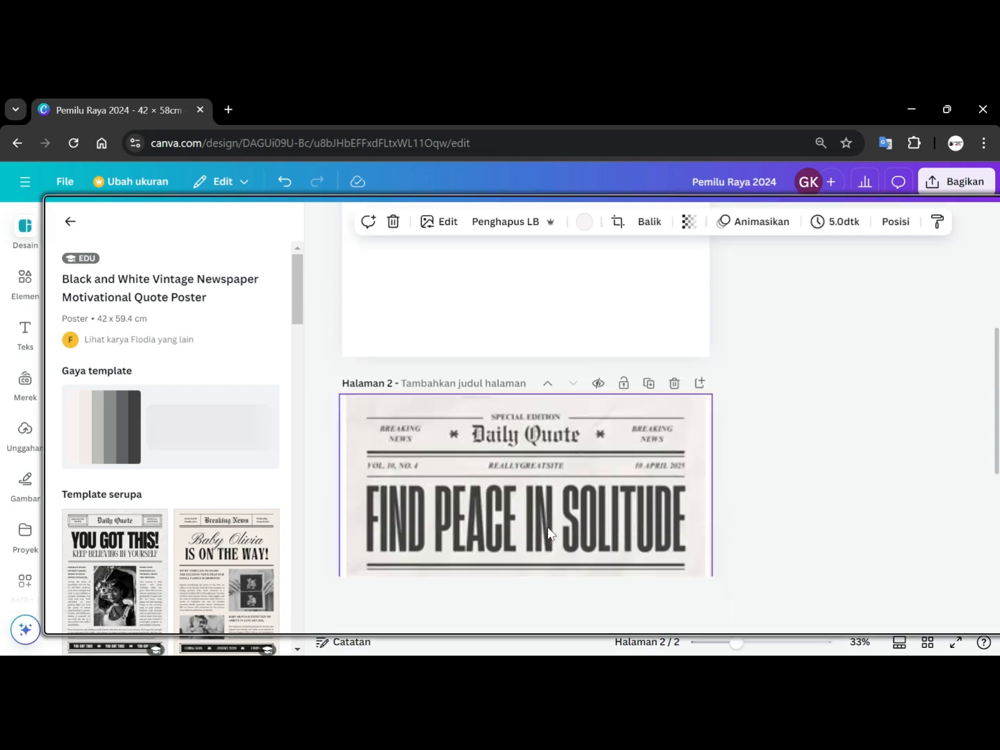
{"action": "left_click", "coordinate": [733, 350]}
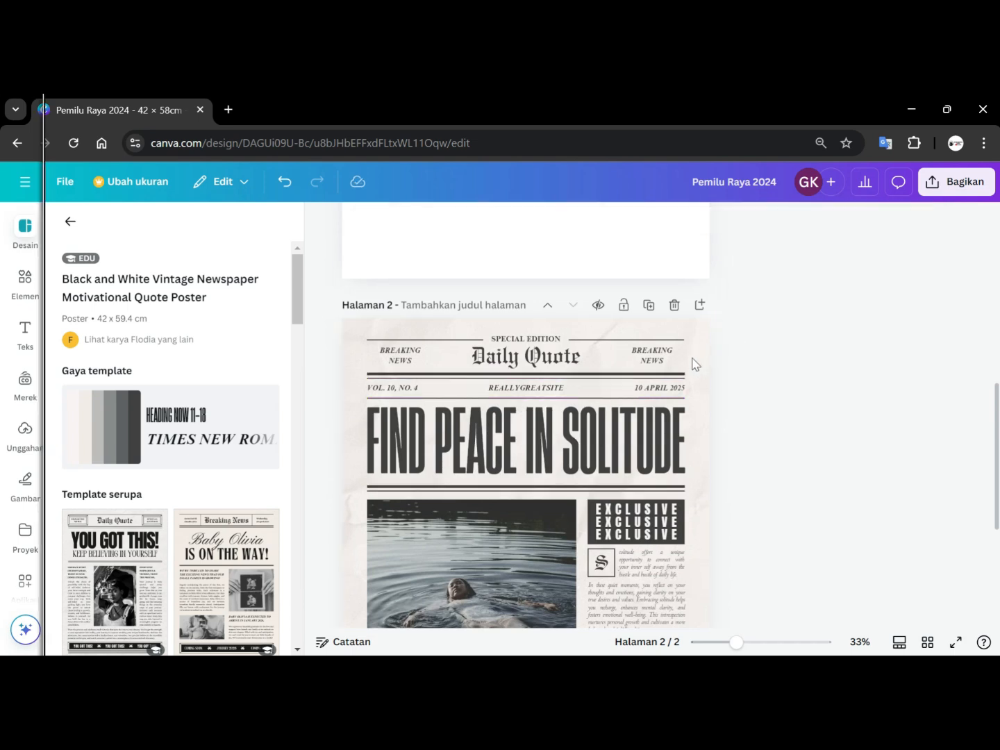
{"action": "left_click", "coordinate": [593, 377]}
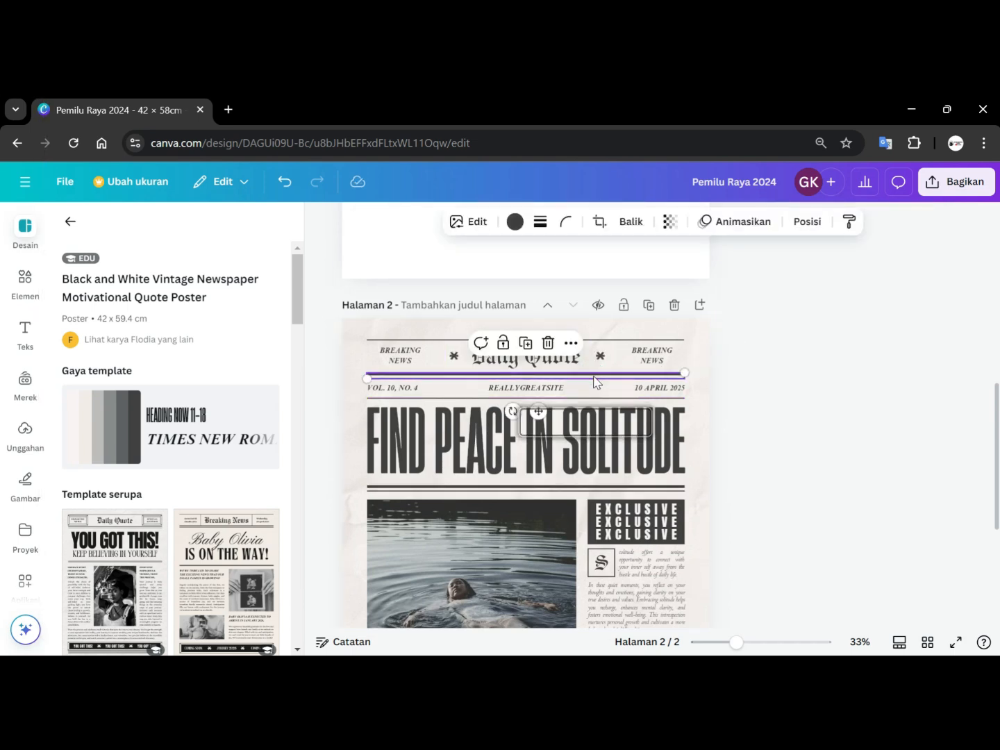
Paste the double rule onto the first page.
{"action": "scroll", "coordinate": [730, 366], "scroll_direction": "up", "scroll_amount": 6}
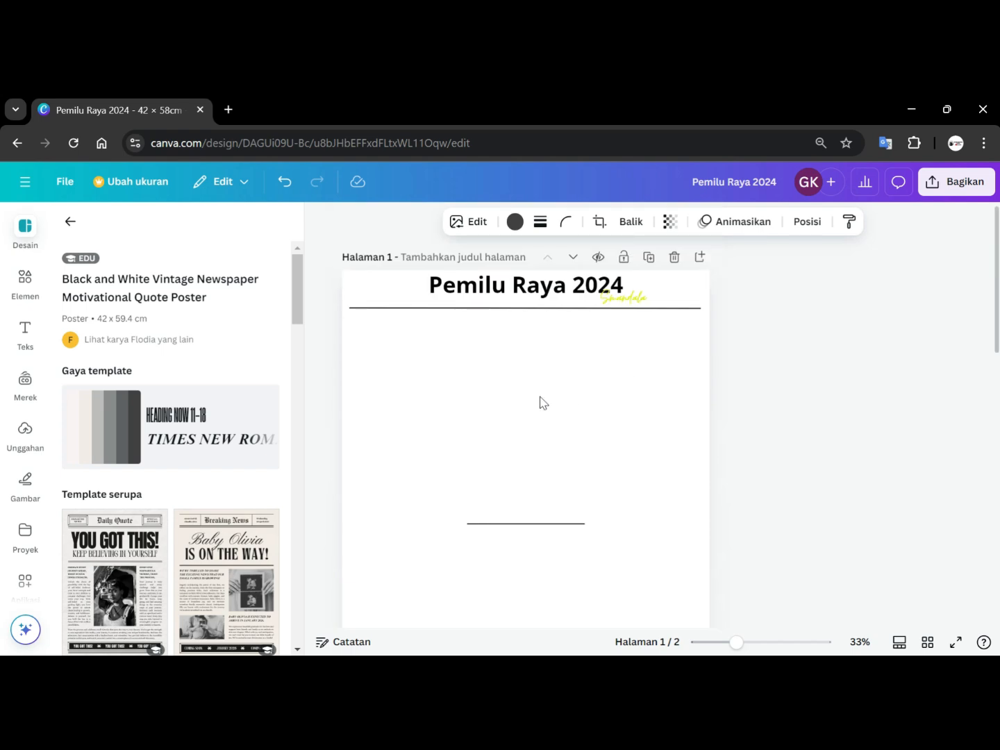
{"action": "left_click", "coordinate": [505, 379]}
{"action": "key", "text": "ctrl+v"}
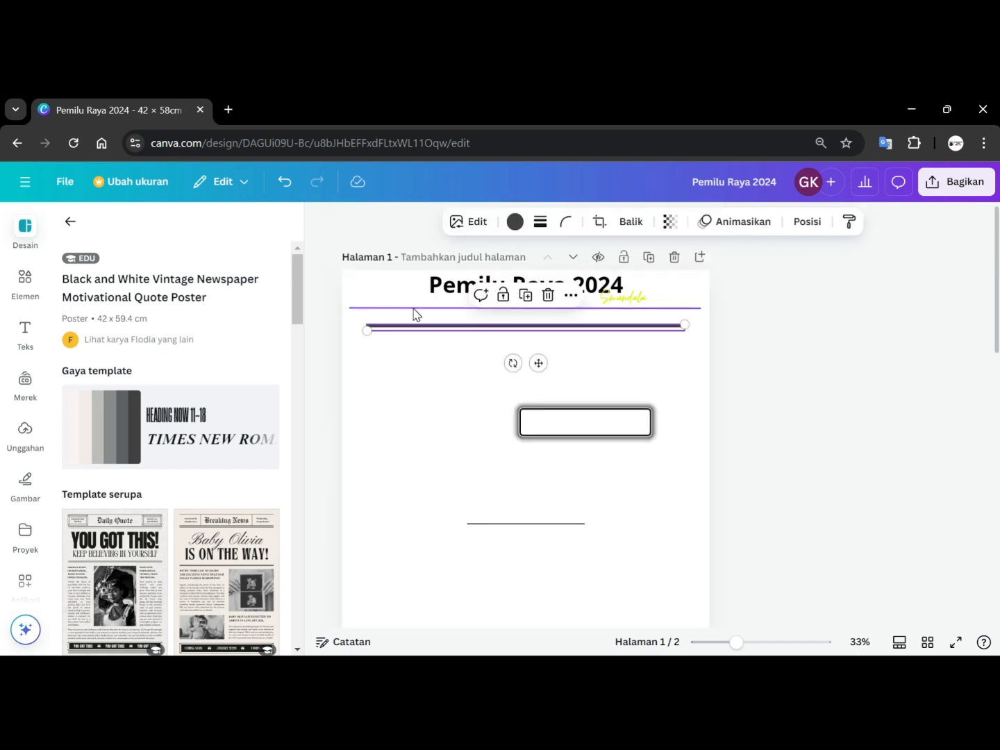
Delete the single line under the title and move the double rule there, stretched across the full page width.
{"action": "left_click", "coordinate": [413, 309]}
{"action": "key", "text": "Delete"}
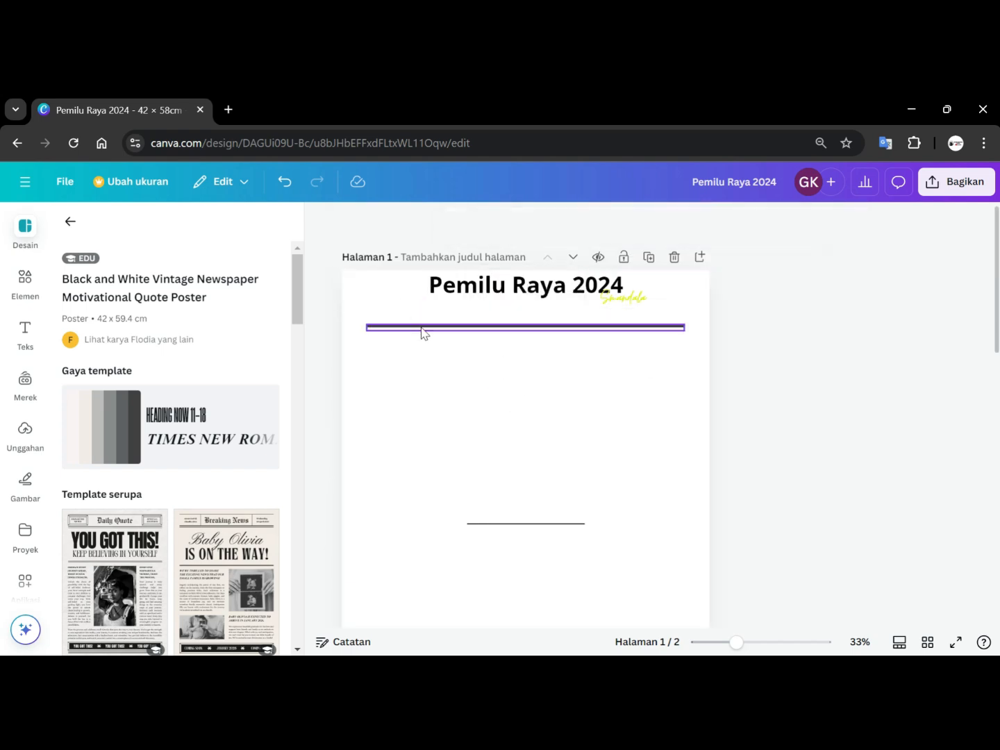
{"action": "left_click_drag", "start_coordinate": [417, 328], "coordinate": [396, 309]}
{"action": "left_click_drag", "start_coordinate": [658, 311], "coordinate": [710, 309]}
{"action": "left_click", "coordinate": [820, 314]}
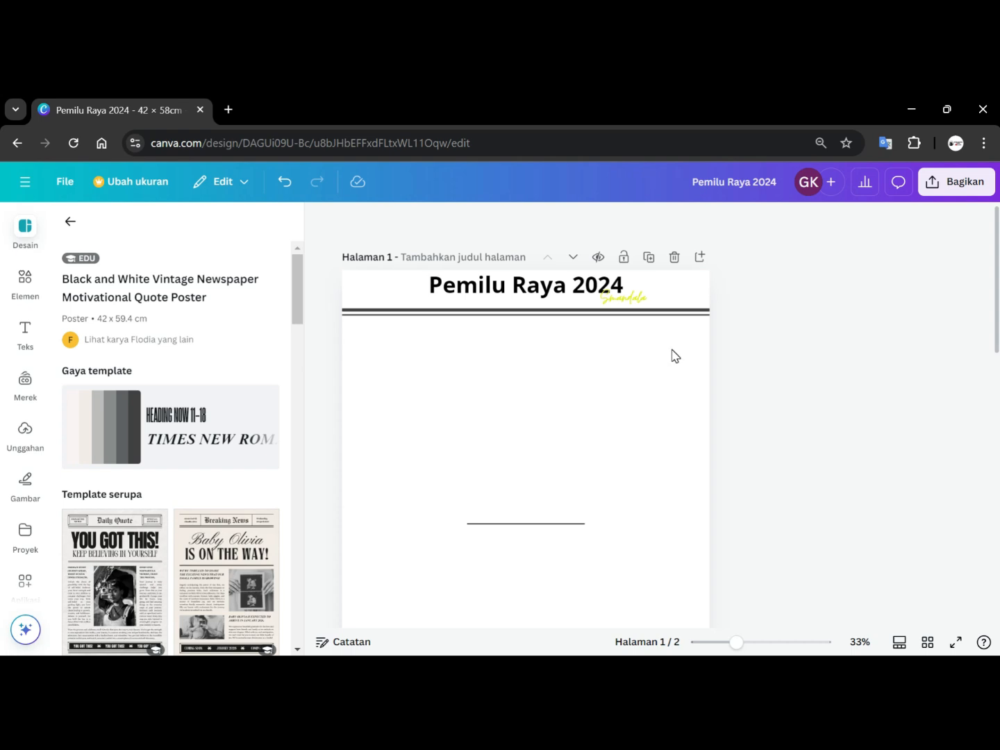
{"action": "left_click", "coordinate": [679, 312]}
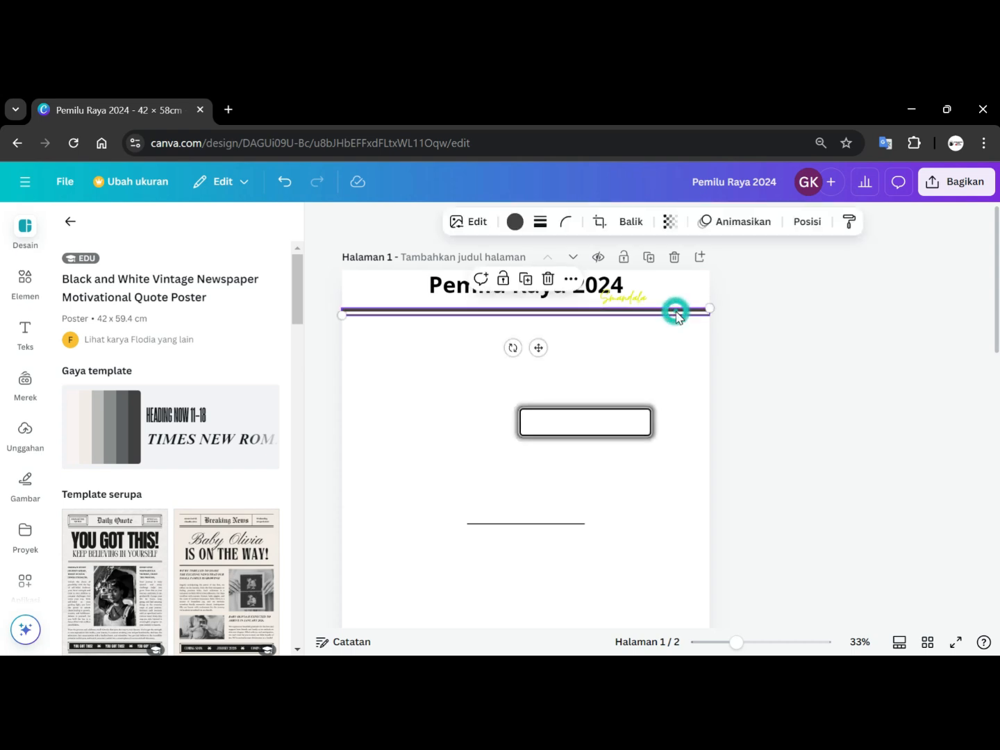
{"action": "mouse_move", "coordinate": [709, 303]}
{"action": "left_mouse_down"}
{"action": "mouse_move", "coordinate": [697, 313]}
{"action": "mouse_move", "coordinate": [712, 313]}
{"action": "left_mouse_up"}
{"action": "left_click", "coordinate": [813, 299]}
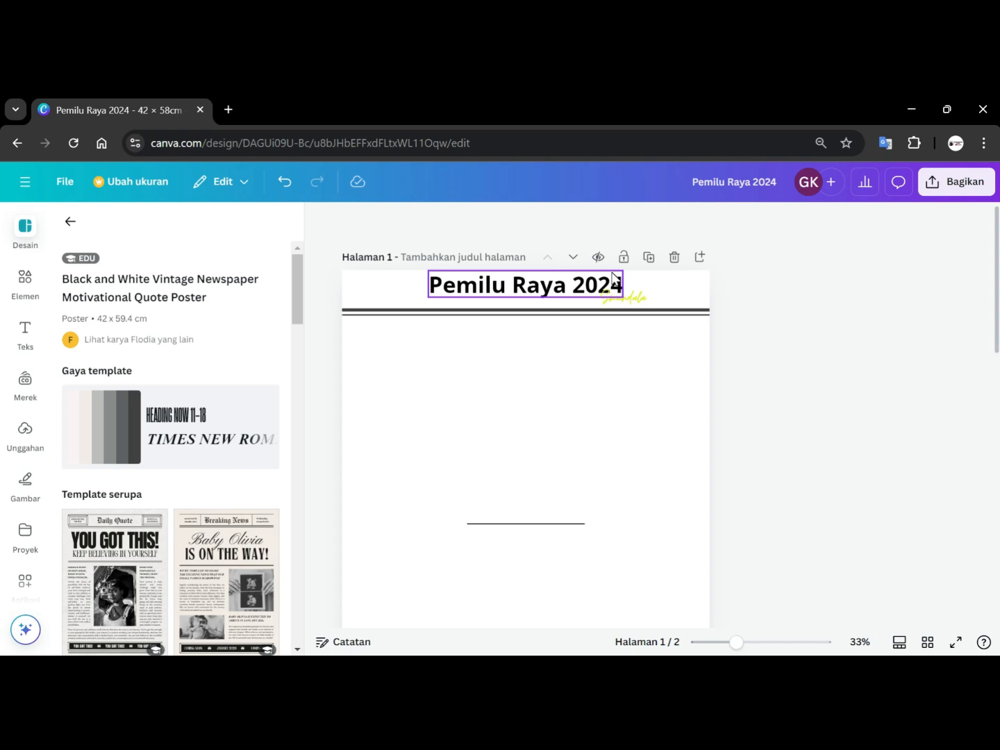
Add a body text box to the page reading "JUMAT, 25 OKTOBER 2024".
{"action": "left_click", "coordinate": [38, 354]}
{"action": "left_click", "coordinate": [127, 510]}
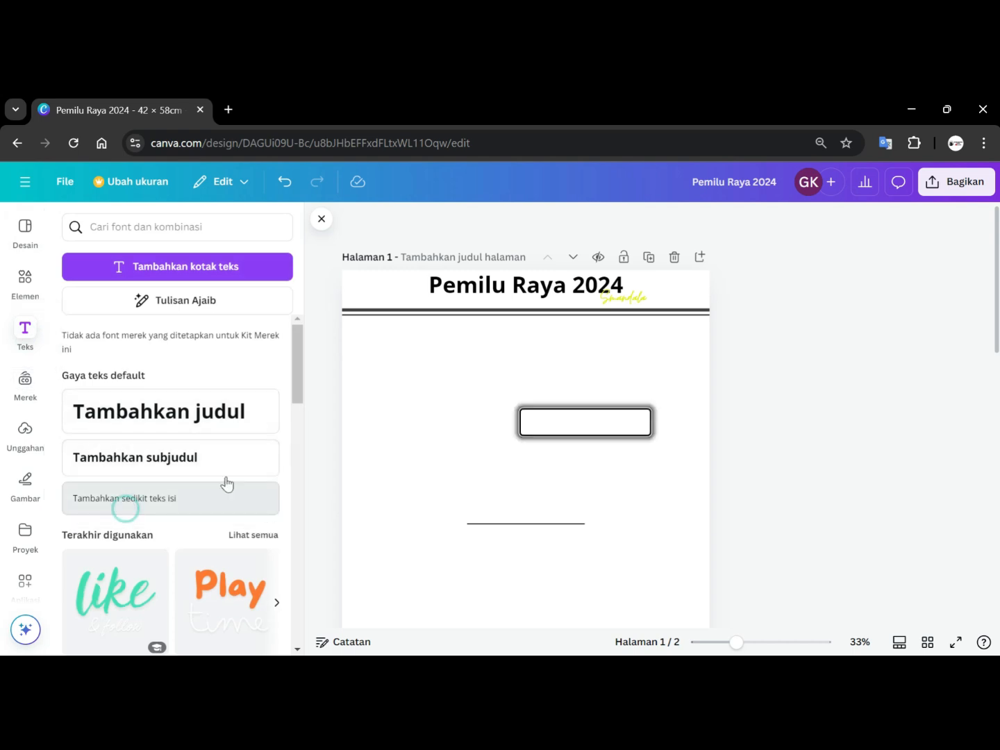
{"action": "left_click", "coordinate": [508, 449]}
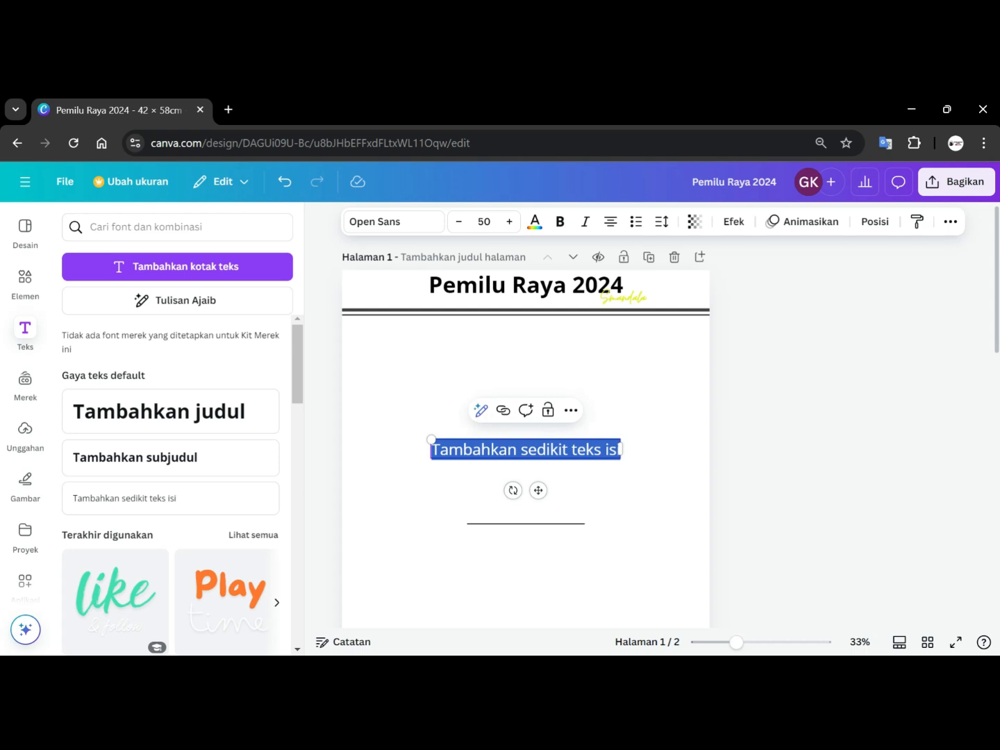
{"action": "type", "text": "JUM"}
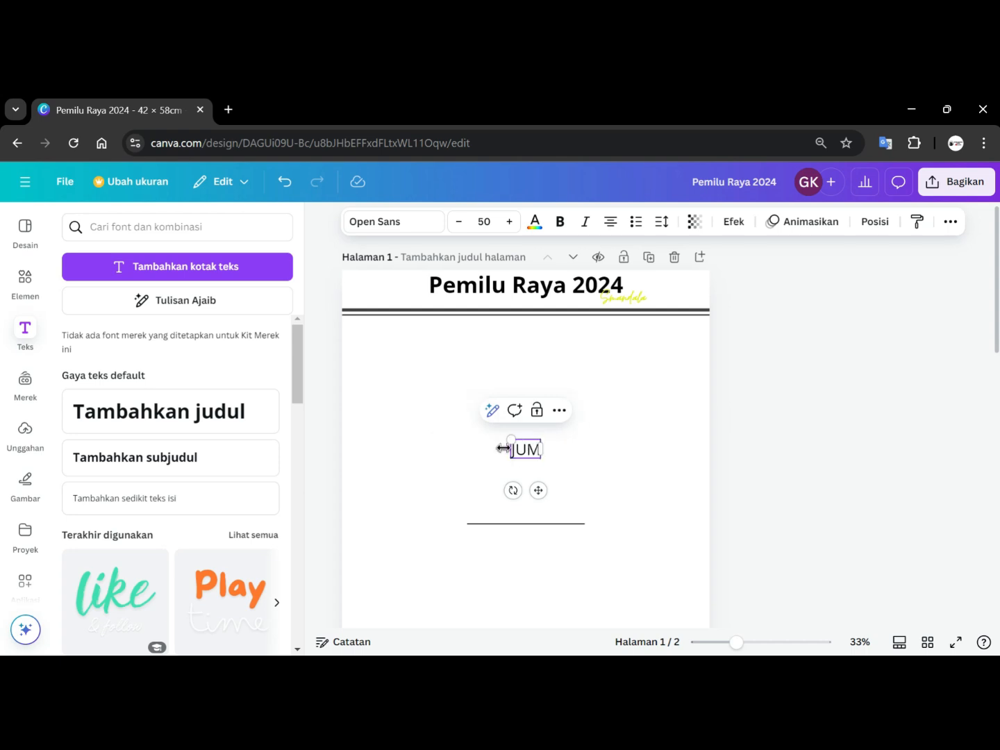
{"action": "type", "text": "AT"}
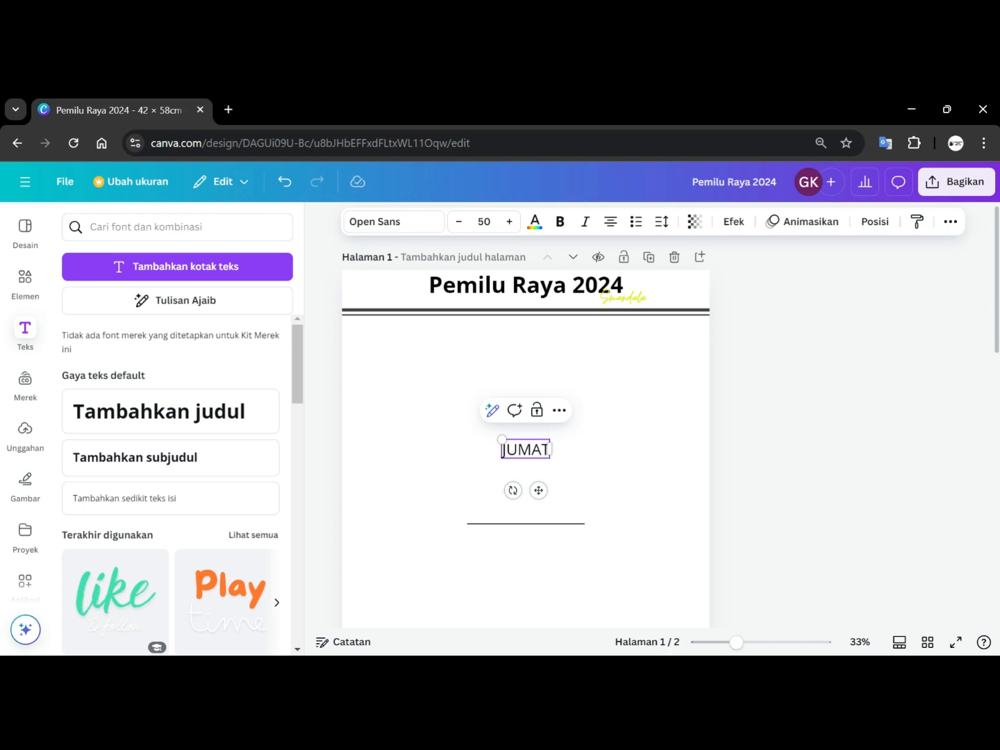
{"action": "type", "text": ","}
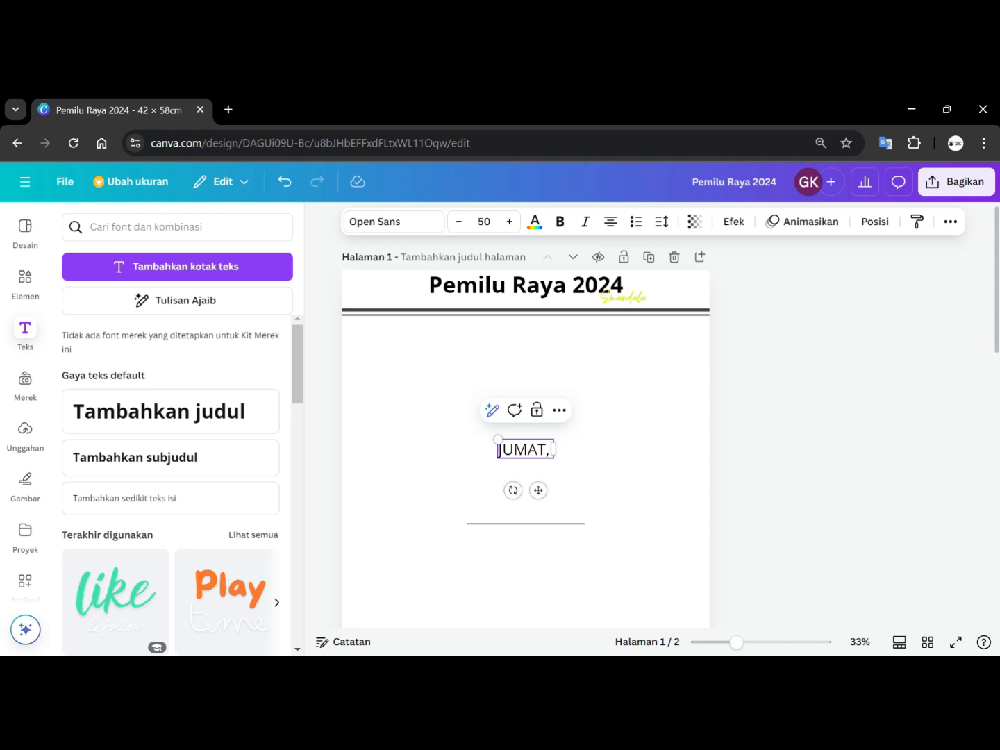
{"action": "type", "text": "25"}
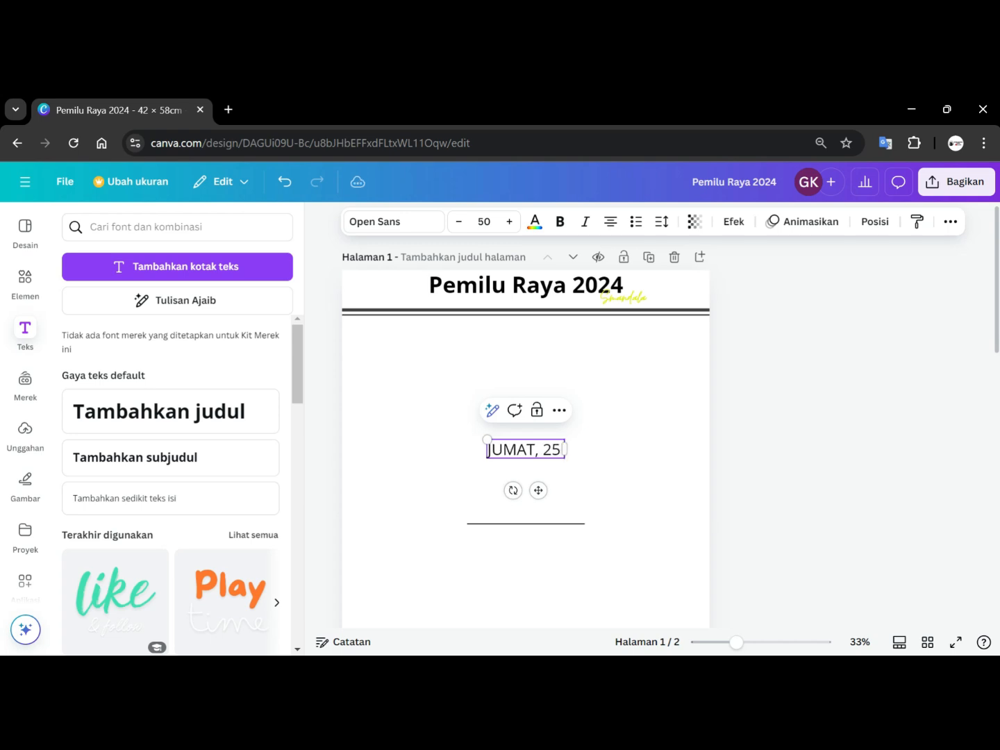
{"action": "type", "text": " O"}
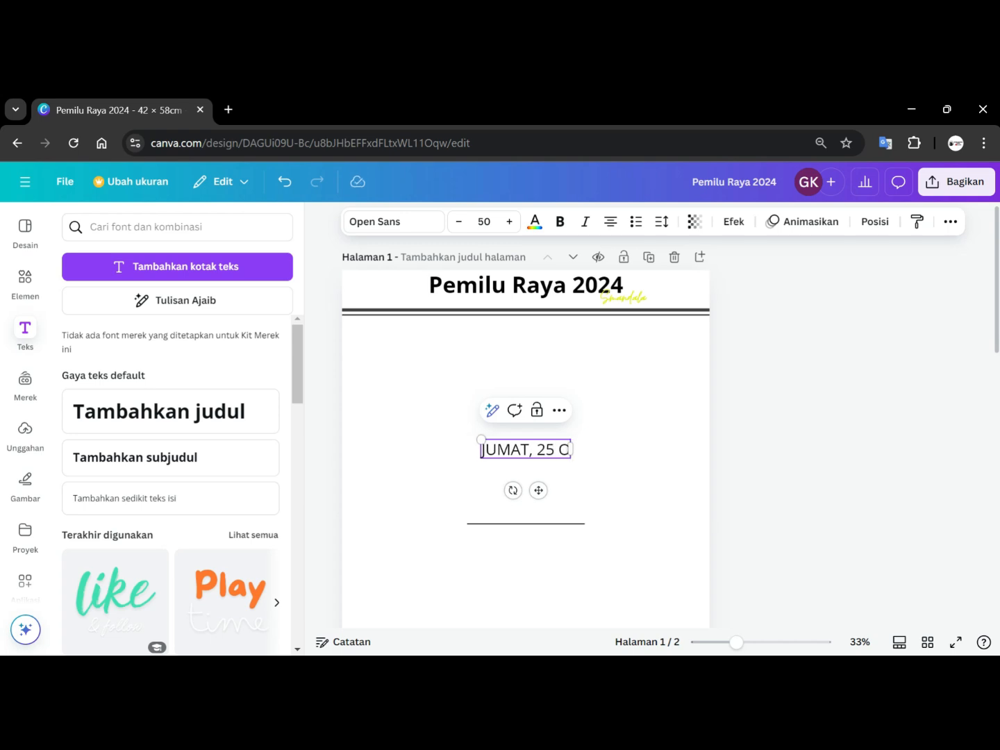
{"action": "type", "text": "KTOBE"}
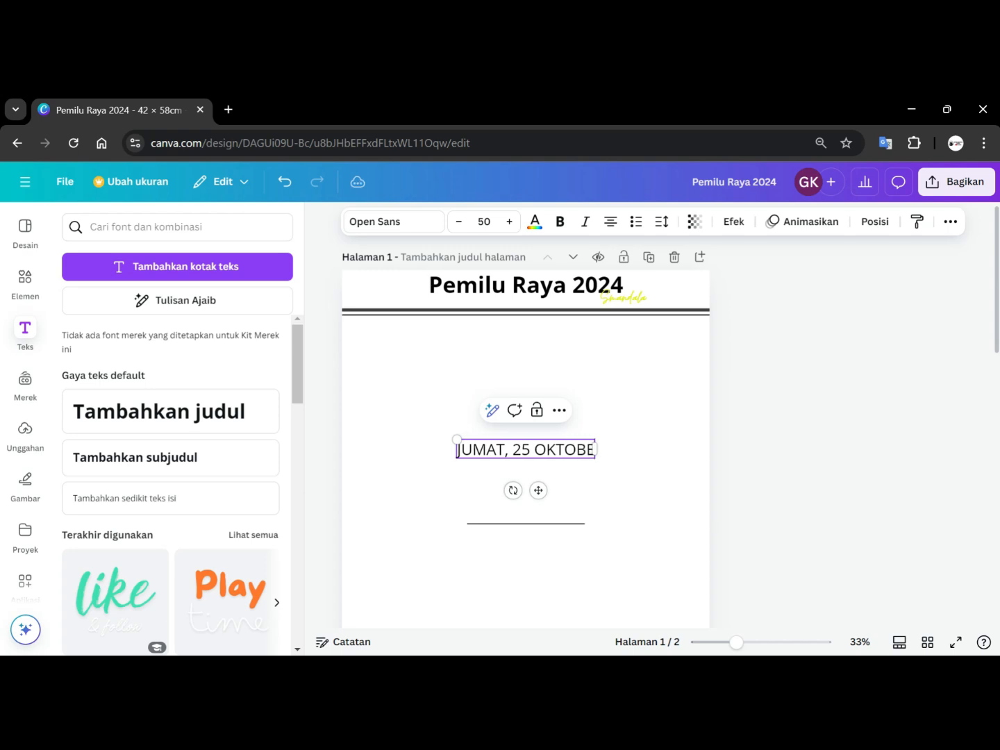
{"action": "type", "text": "R 2024"}
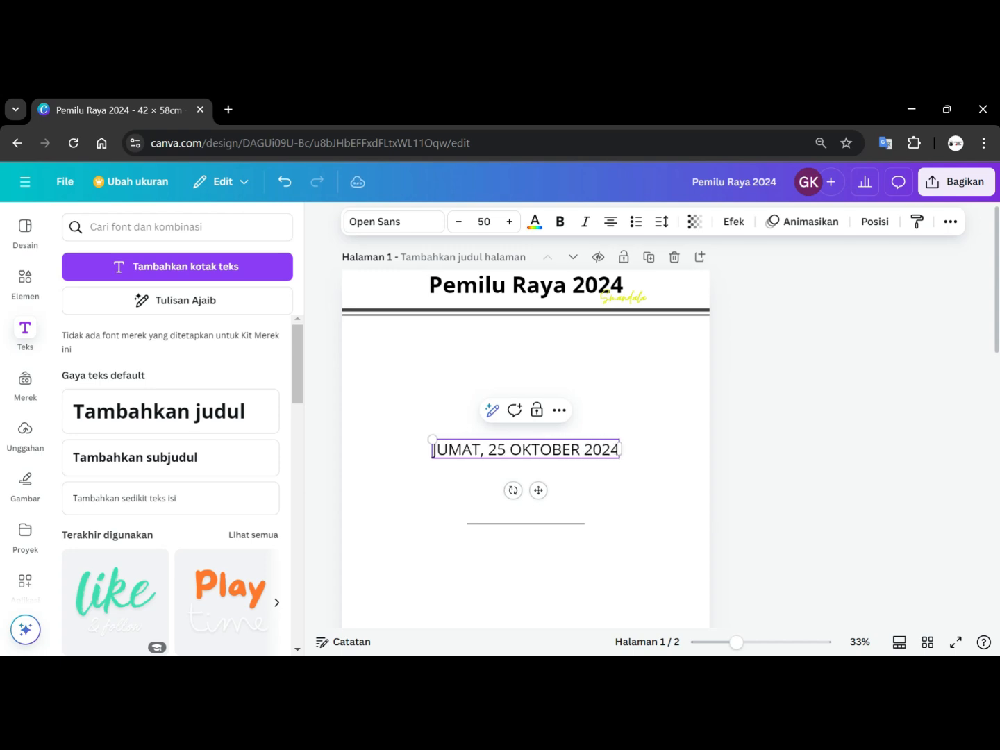
Make the word "JUMAT" bold and scale the date text box down to a smaller size.
{"action": "left_click_drag", "start_coordinate": [433, 449], "coordinate": [479, 449]}
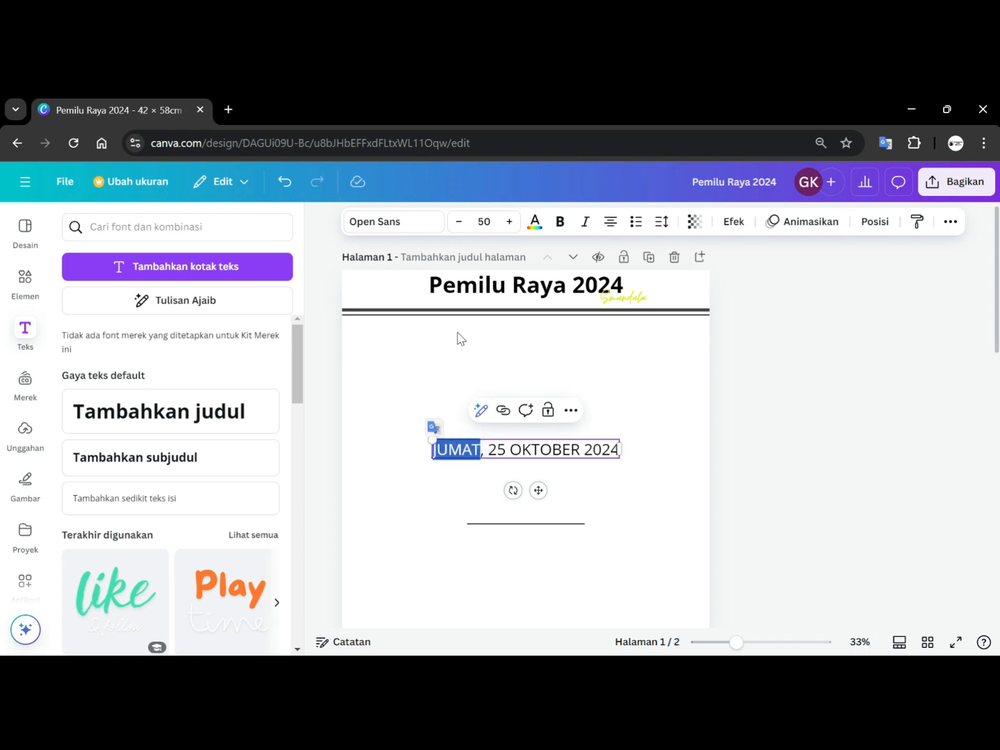
{"action": "left_click", "coordinate": [558, 221]}
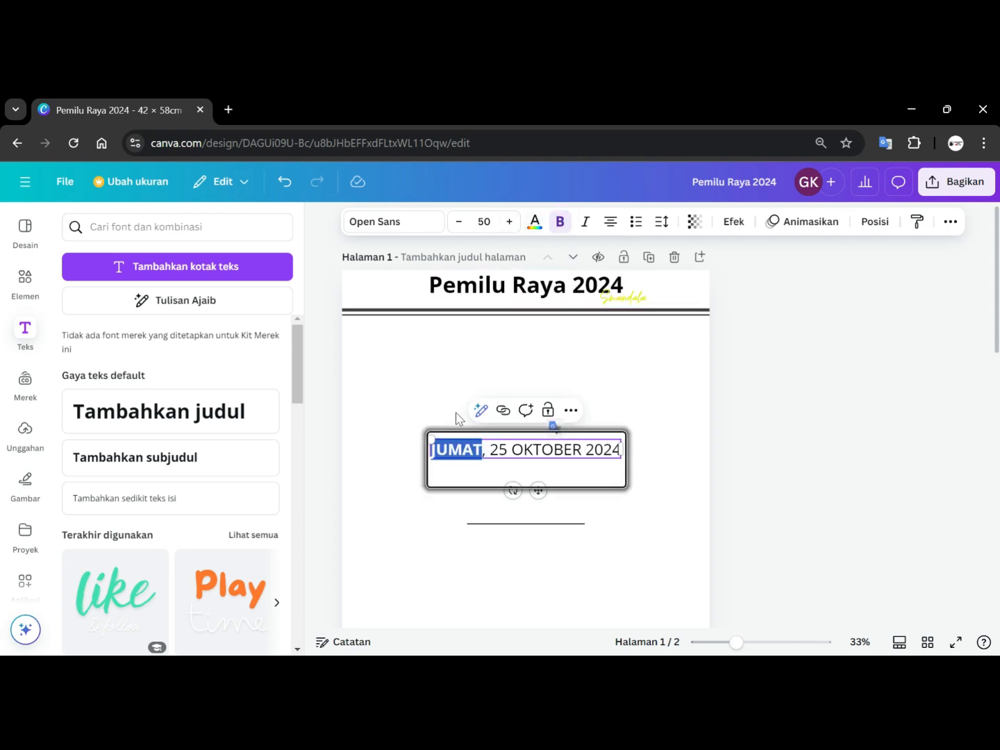
{"action": "left_click_drag", "start_coordinate": [430, 437], "coordinate": [533, 453]}
Change the date text's font to Times New Roman.
{"action": "left_click", "coordinate": [428, 222]}
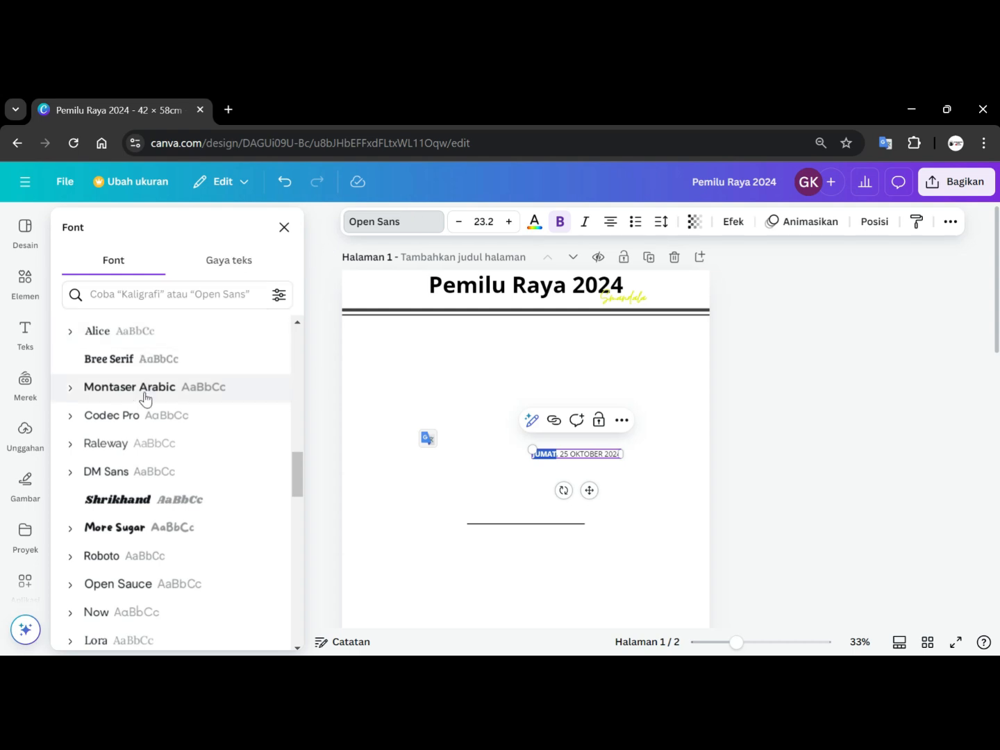
{"action": "scroll", "coordinate": [146, 399], "scroll_direction": "up", "scroll_amount": 10}
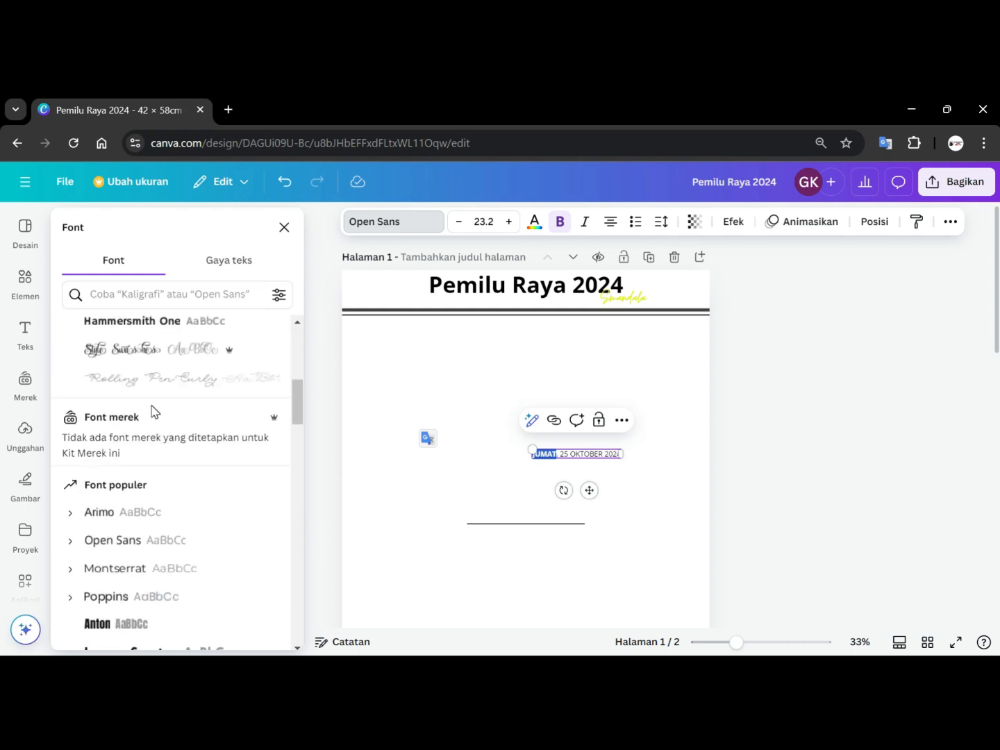
{"action": "scroll", "coordinate": [152, 411], "scroll_direction": "up", "scroll_amount": 2}
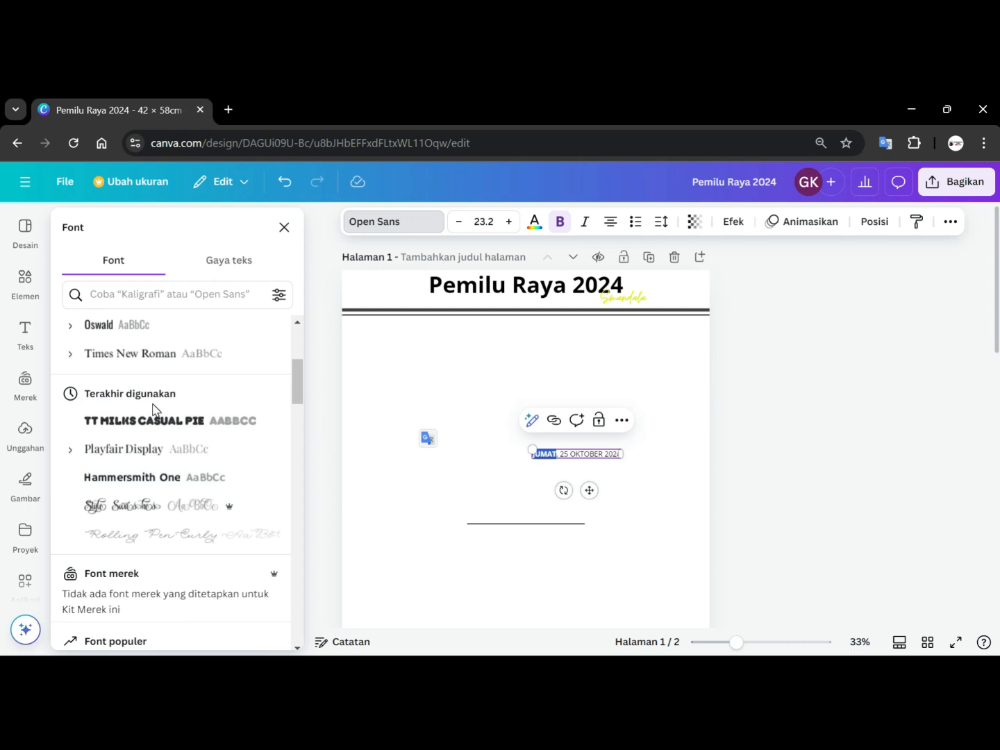
{"action": "left_click", "coordinate": [153, 354]}
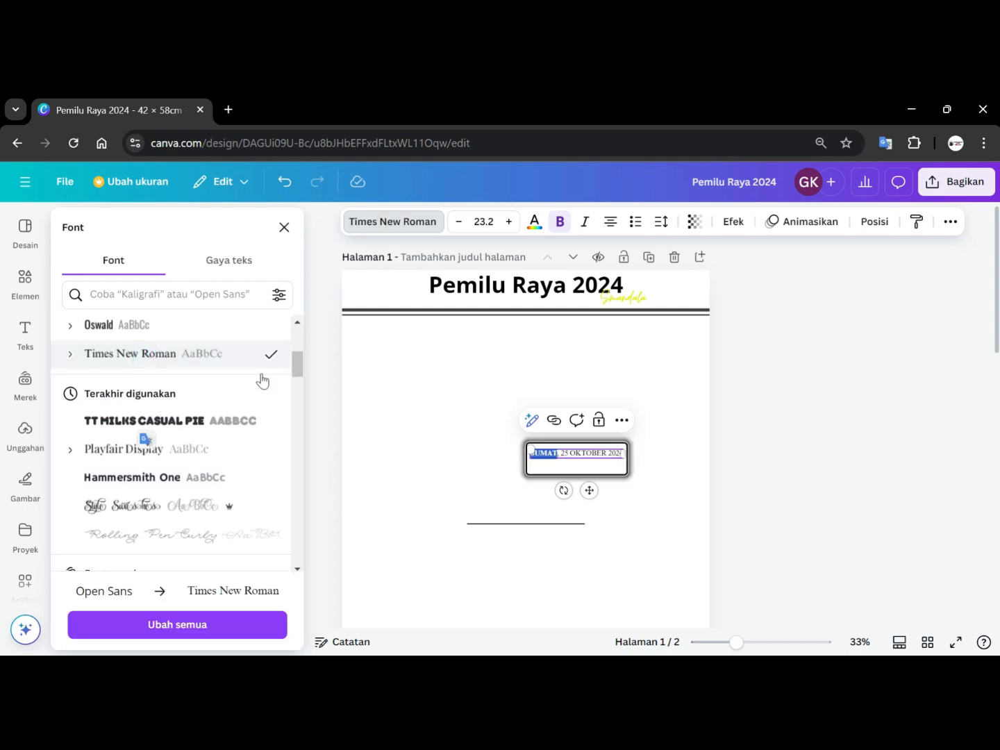
{"action": "left_click", "coordinate": [788, 427]}
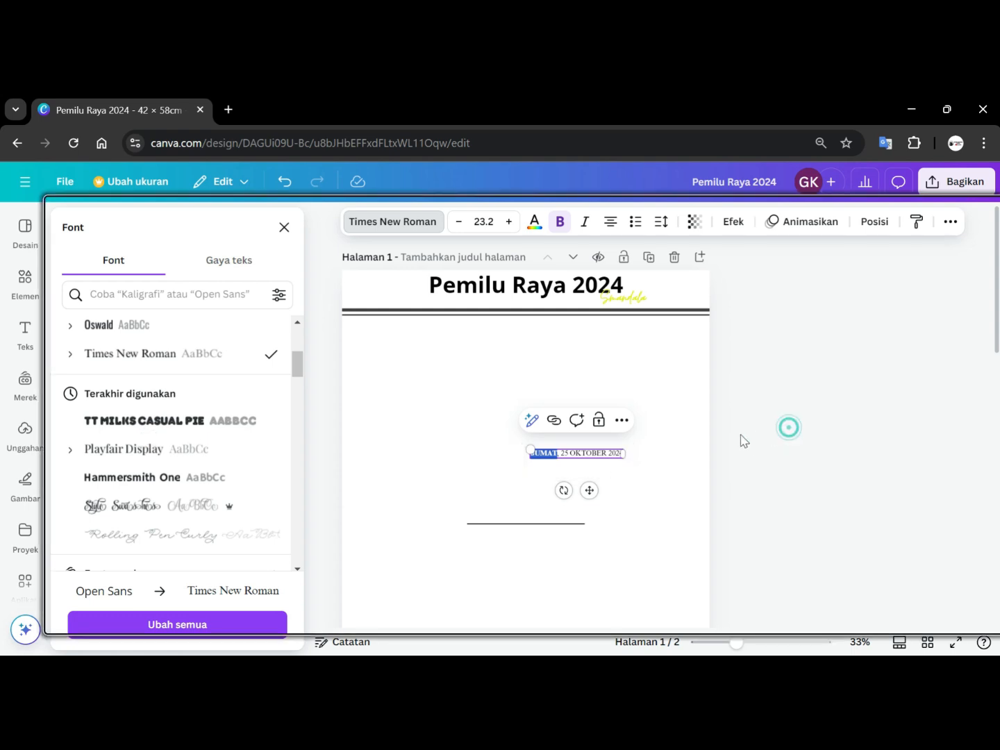
Move the date text to the page's left edge, just under the title and above the double rule.
{"action": "left_click", "coordinate": [668, 517]}
{"action": "left_click", "coordinate": [584, 452]}
{"action": "left_click_drag", "start_coordinate": [583, 453], "coordinate": [402, 300]}
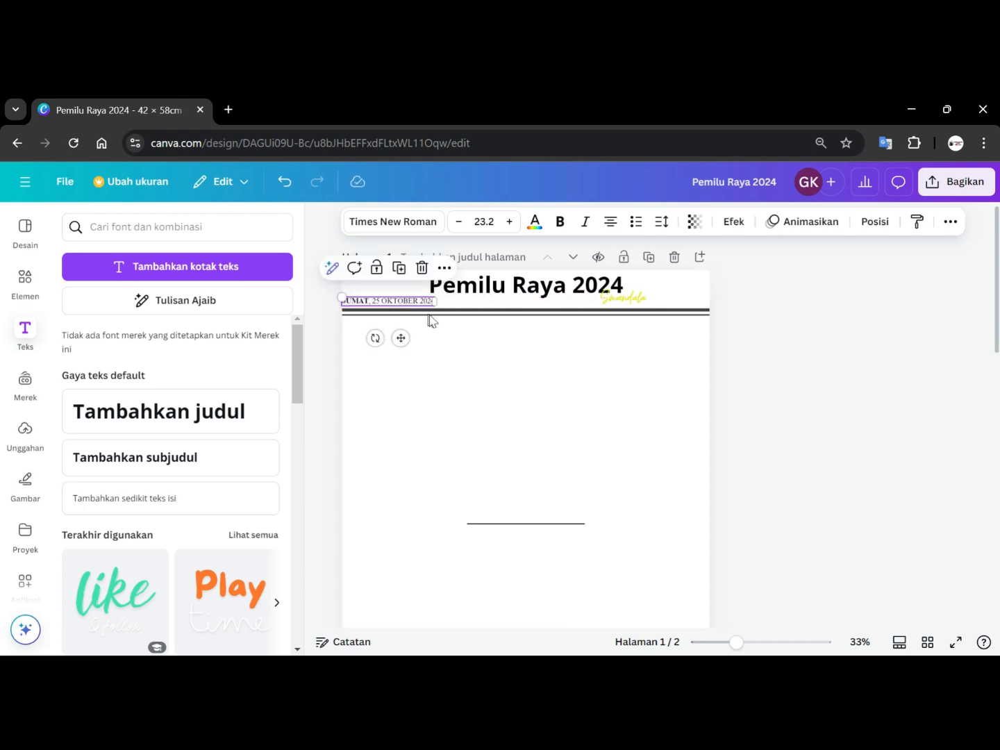
Nudge the date text slightly inward from the page's left edge.
{"action": "scroll", "coordinate": [495, 373], "scroll_direction": "up", "scroll_amount": 3}
{"action": "scroll", "coordinate": [495, 373], "scroll_direction": "up", "scroll_amount": 3}
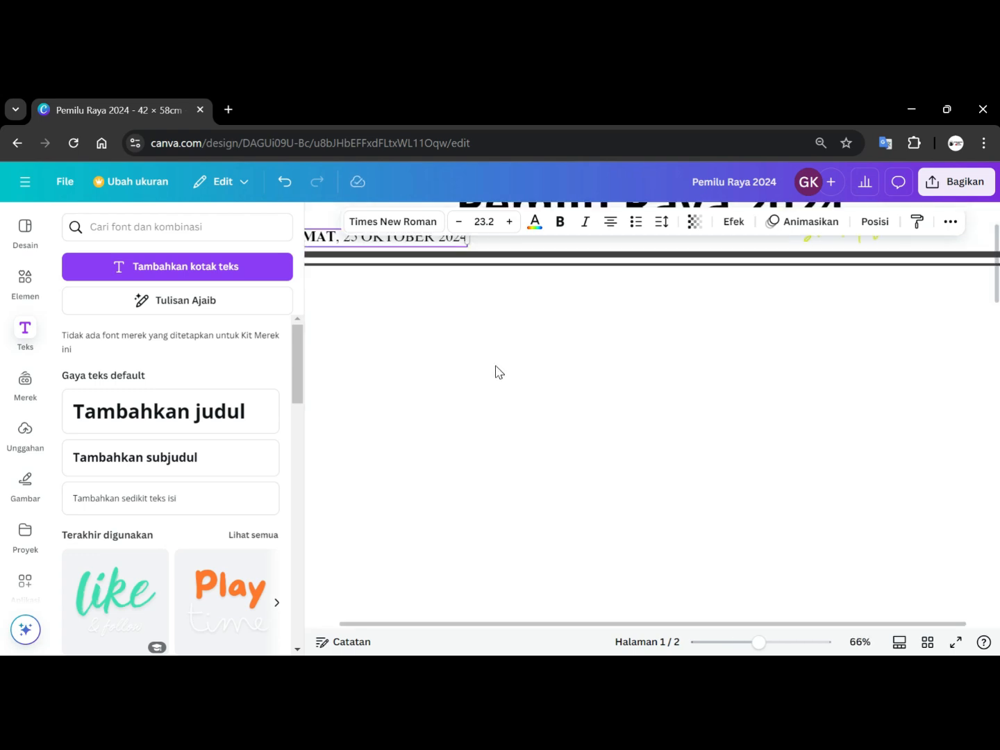
{"action": "left_click_drag", "start_coordinate": [528, 402], "coordinate": [673, 392]}
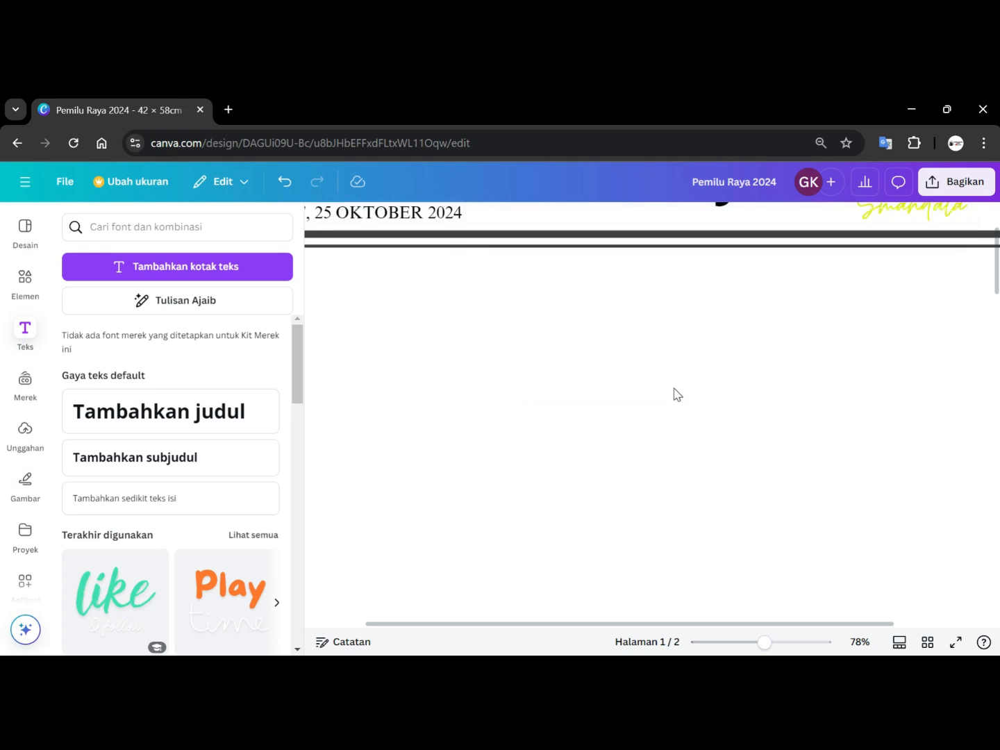
{"action": "scroll", "coordinate": [634, 462], "scroll_direction": "down", "scroll_amount": 3}
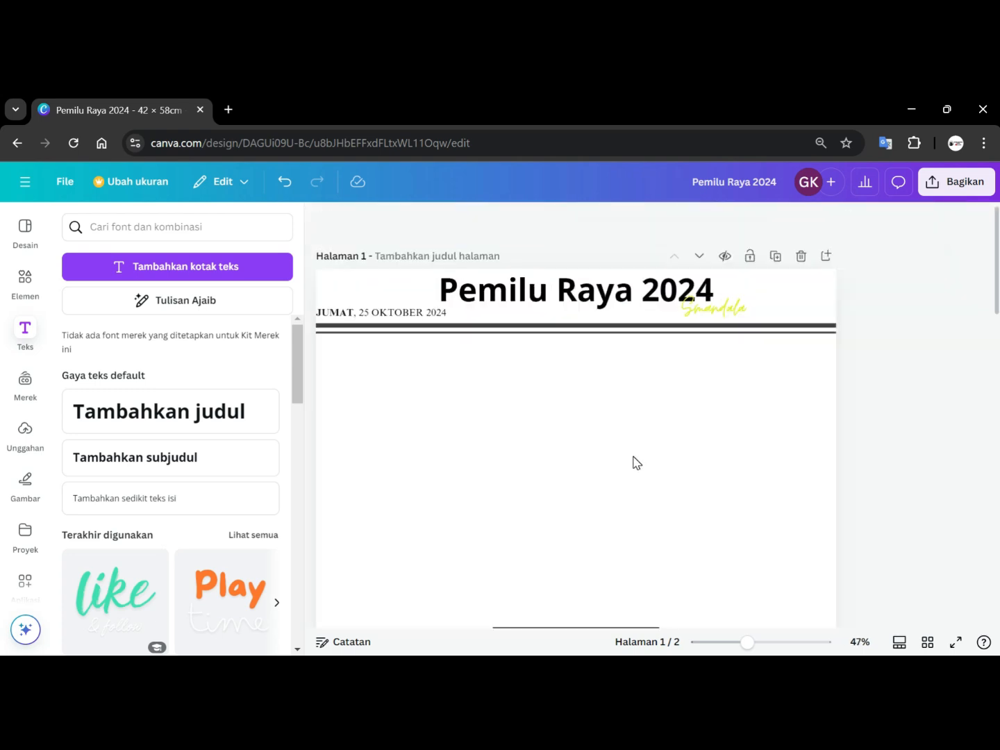
{"action": "left_click", "coordinate": [641, 628]}
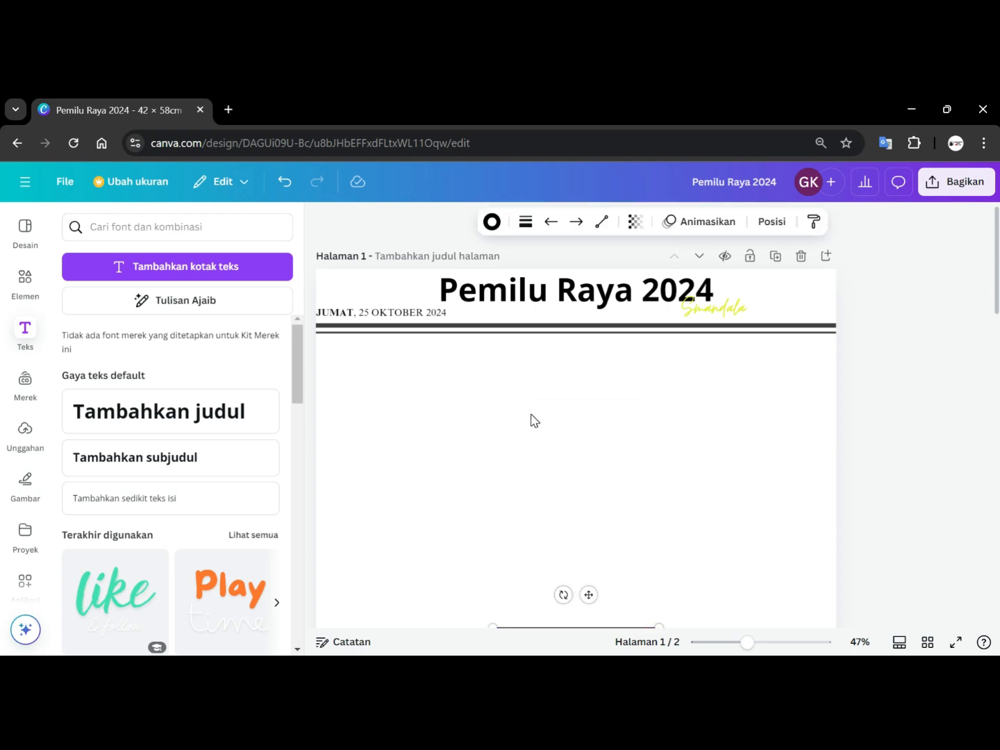
{"action": "scroll", "coordinate": [524, 378], "scroll_direction": "down", "scroll_amount": 2}
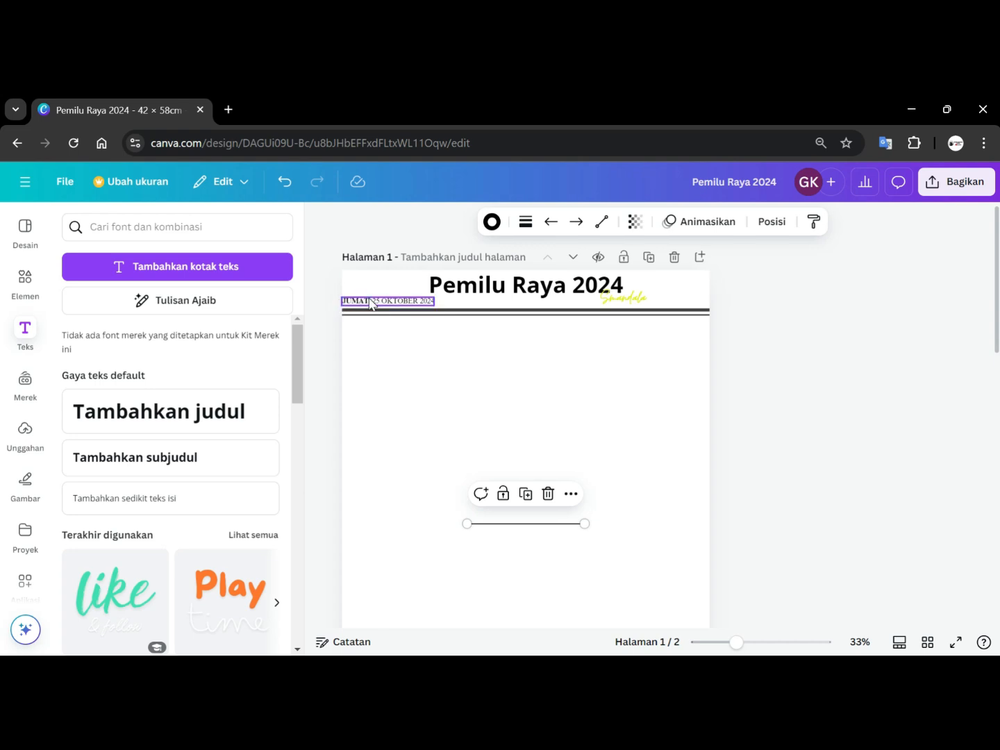
{"action": "left_click", "coordinate": [340, 301]}
{"action": "left_click_drag", "start_coordinate": [345, 297], "coordinate": [358, 300]}
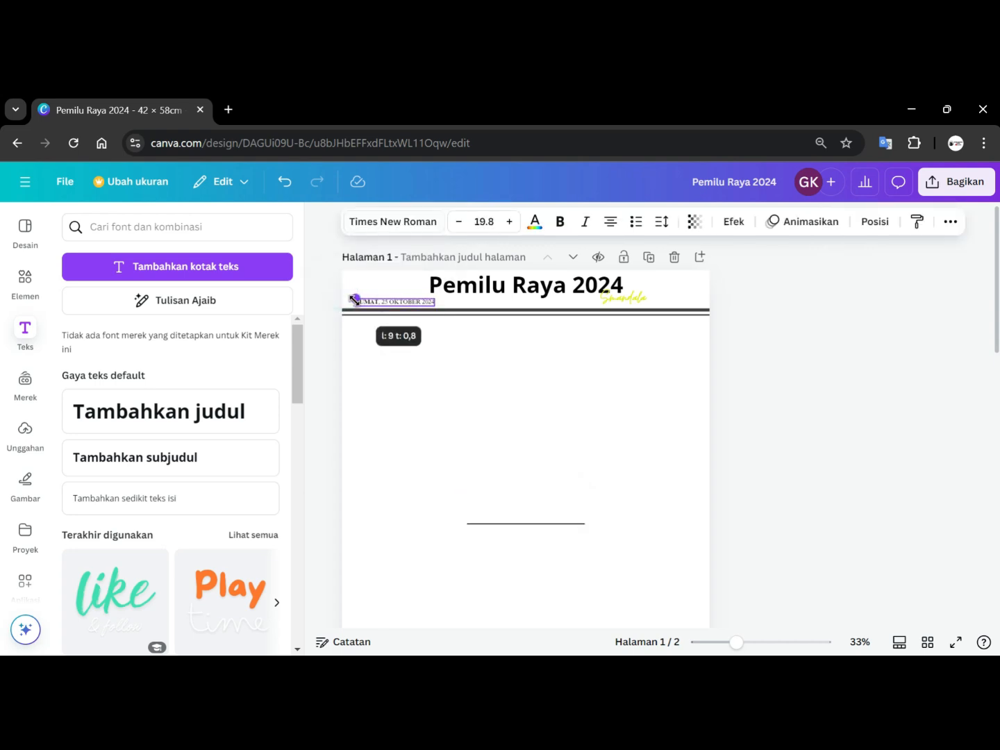
{"action": "scroll", "coordinate": [443, 359], "scroll_direction": "up", "scroll_amount": 2}
{"action": "left_click", "coordinate": [568, 406]}
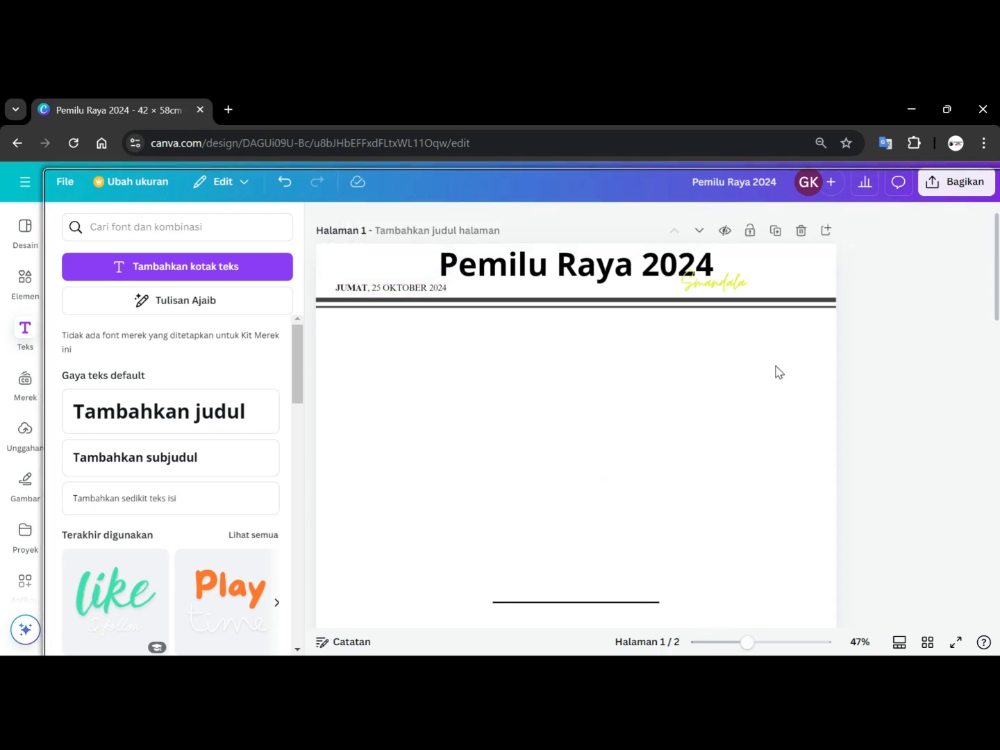
{"action": "scroll", "coordinate": [770, 372], "scroll_direction": "down", "scroll_amount": 1}
{"action": "left_click", "coordinate": [850, 653]}
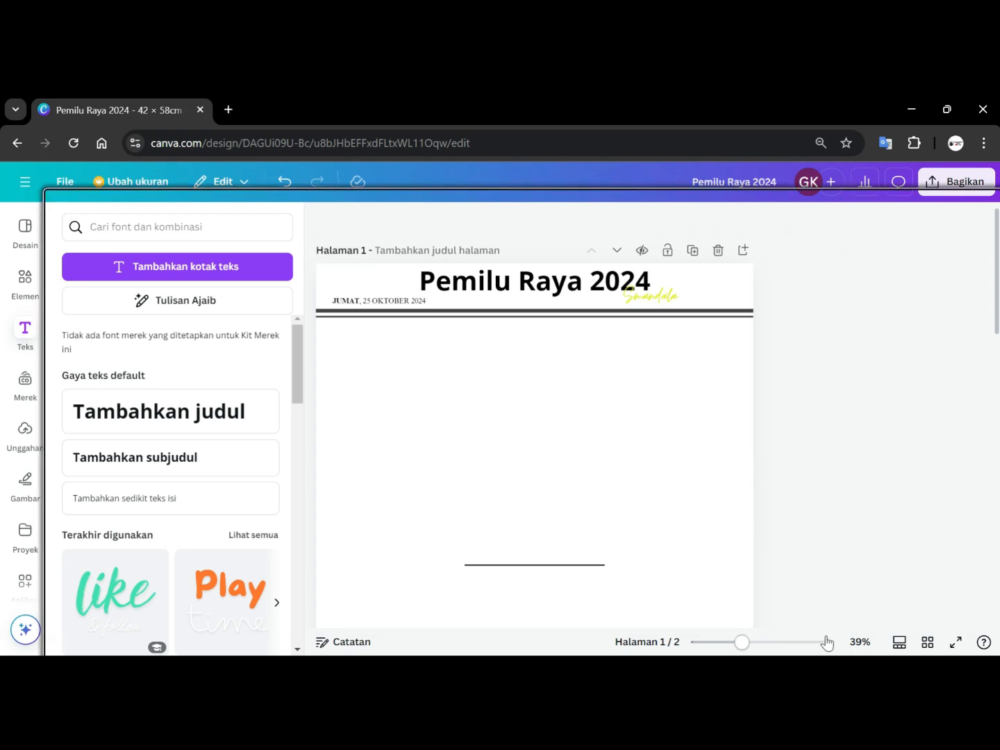
{"action": "mouse_move", "coordinate": [742, 640]}
{"action": "left_mouse_down"}
{"action": "mouse_move", "coordinate": [716, 642]}
{"action": "mouse_move", "coordinate": [741, 646]}
{"action": "mouse_move", "coordinate": [729, 643]}
{"action": "left_mouse_up"}
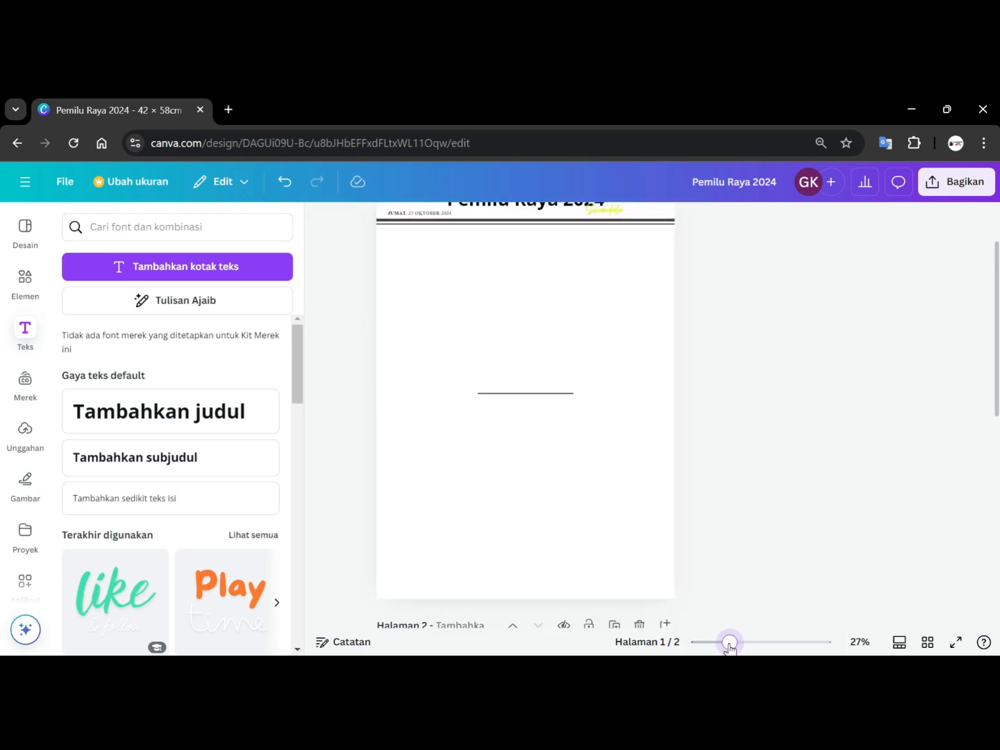
{"action": "left_click", "coordinate": [478, 456]}
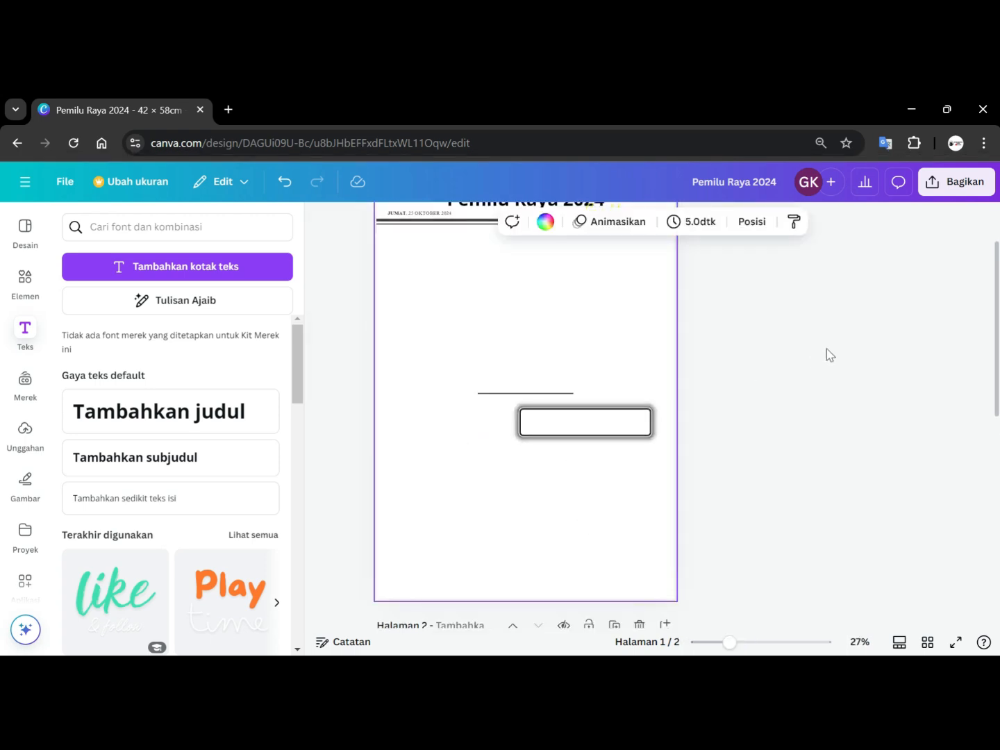
{"action": "scroll", "coordinate": [687, 364], "scroll_direction": "up", "scroll_amount": 2}
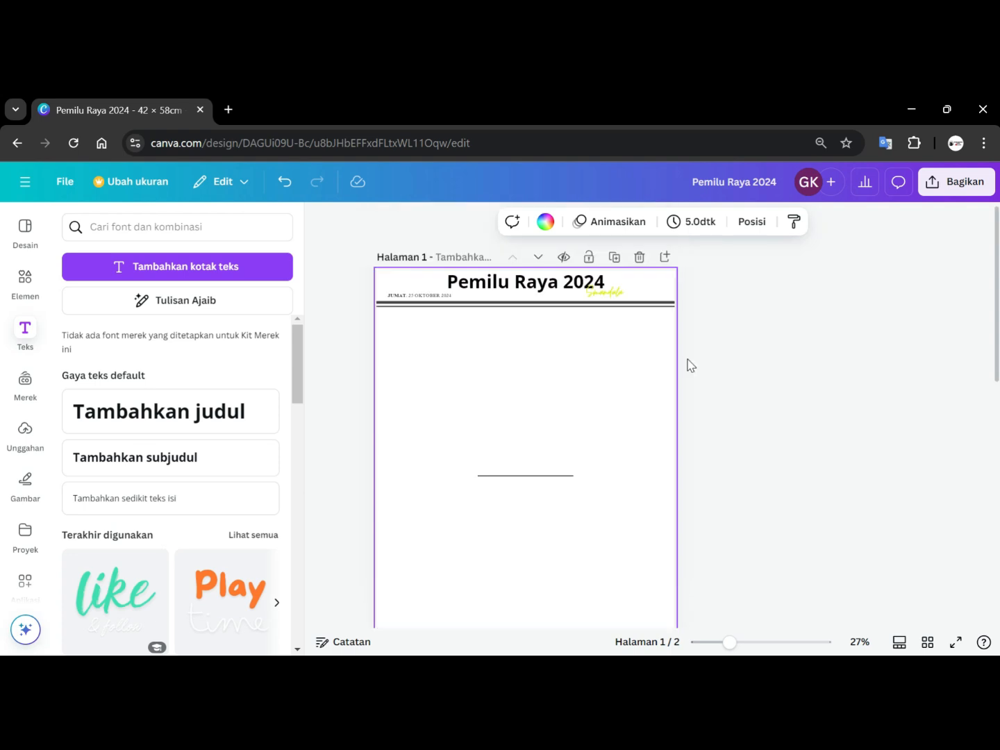
Fine-tune the date text's horizontal position beneath the title.
{"action": "left_click", "coordinate": [403, 296]}
{"action": "left_click_drag", "start_coordinate": [402, 296], "coordinate": [408, 297]}
{"action": "key", "text": "Left"}
{"action": "key", "text": "Left"}
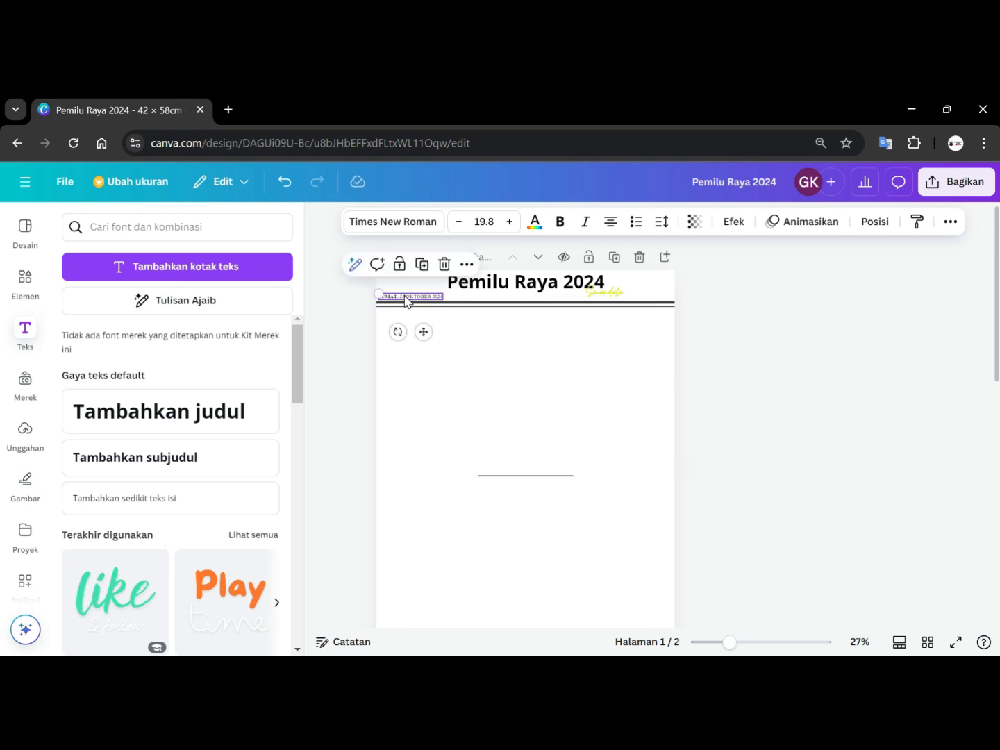
Shift the 'Smandala' text slightly up beside the title and apply the Bayangan shadow effect to it.
{"action": "mouse_move", "coordinate": [609, 295]}
{"action": "left_mouse_down"}
{"action": "mouse_move", "coordinate": [634, 283]}
{"action": "mouse_move", "coordinate": [622, 286]}
{"action": "left_mouse_up"}
{"action": "scroll", "coordinate": [751, 315], "scroll_direction": "up", "scroll_amount": 5}
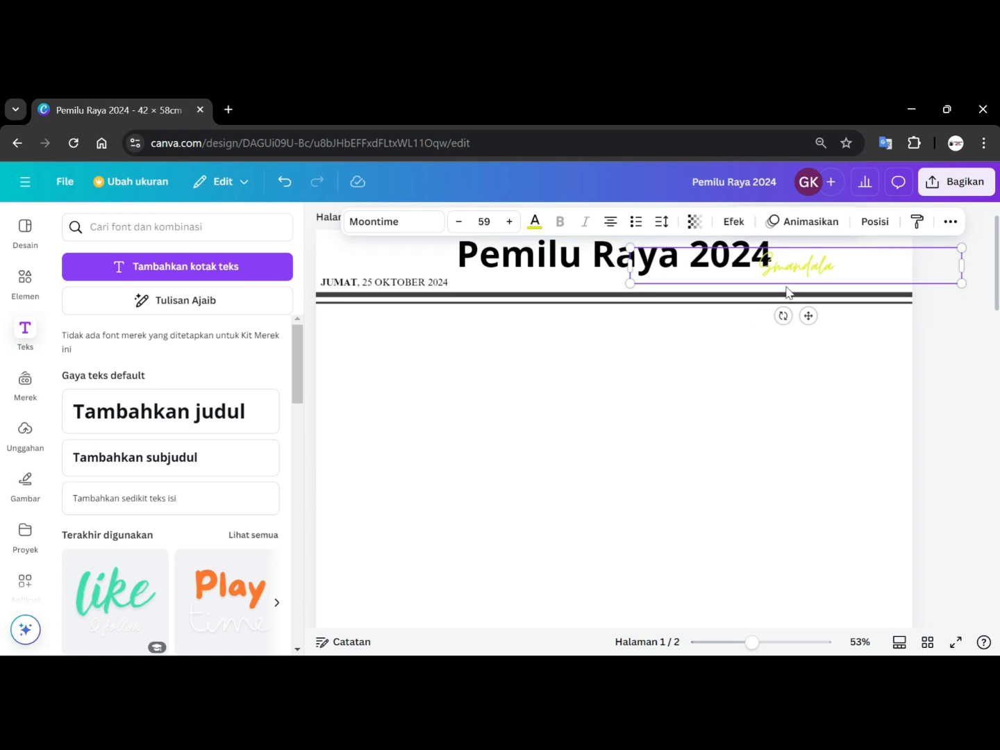
{"action": "left_click", "coordinate": [787, 267]}
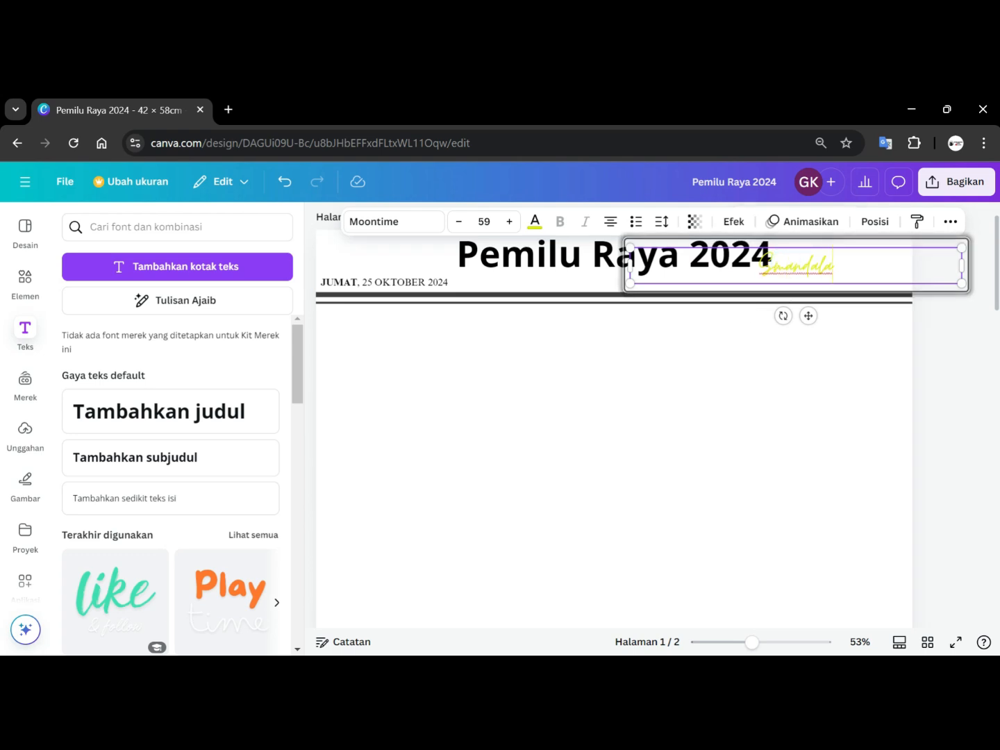
{"action": "left_click_drag", "start_coordinate": [834, 266], "coordinate": [759, 266]}
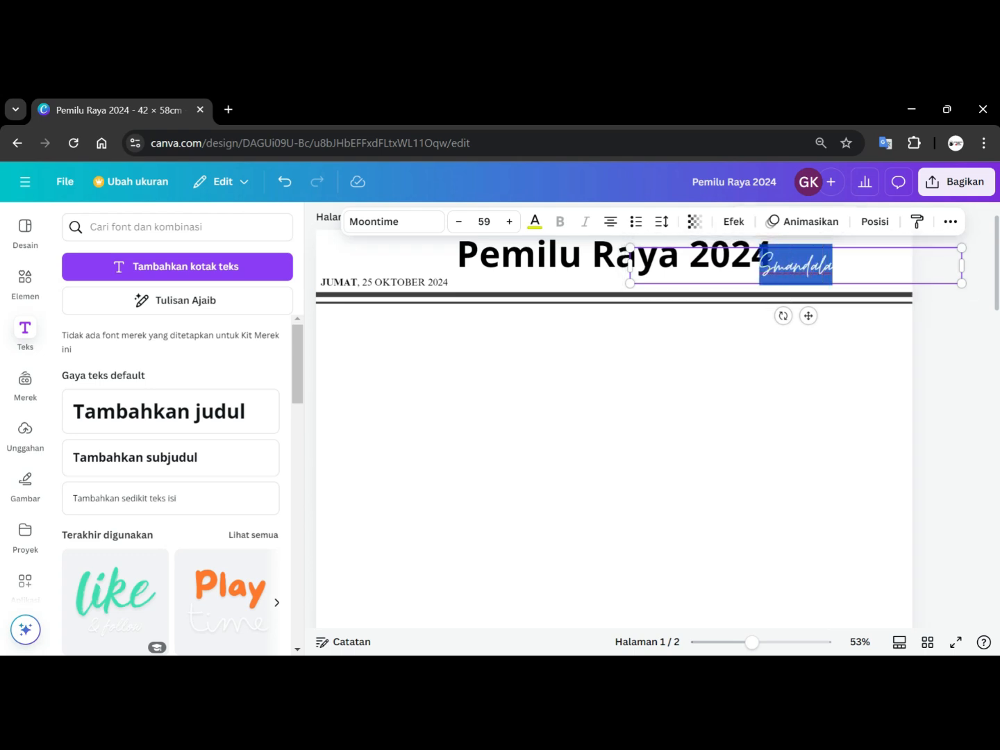
{"action": "left_click", "coordinate": [730, 223]}
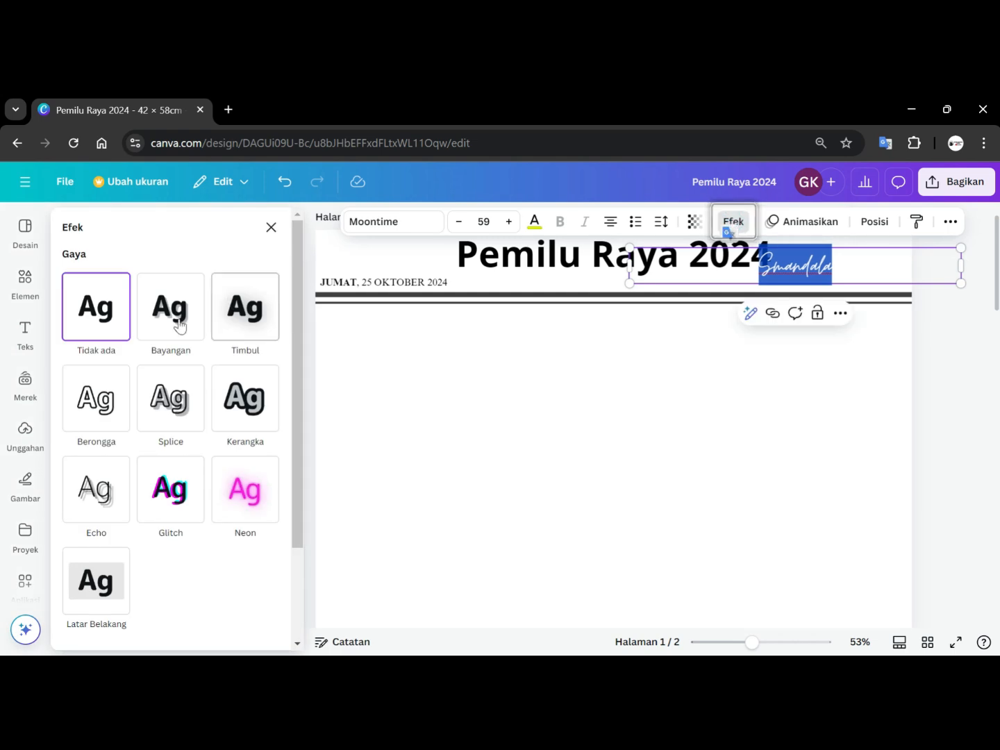
{"action": "left_click", "coordinate": [175, 327]}
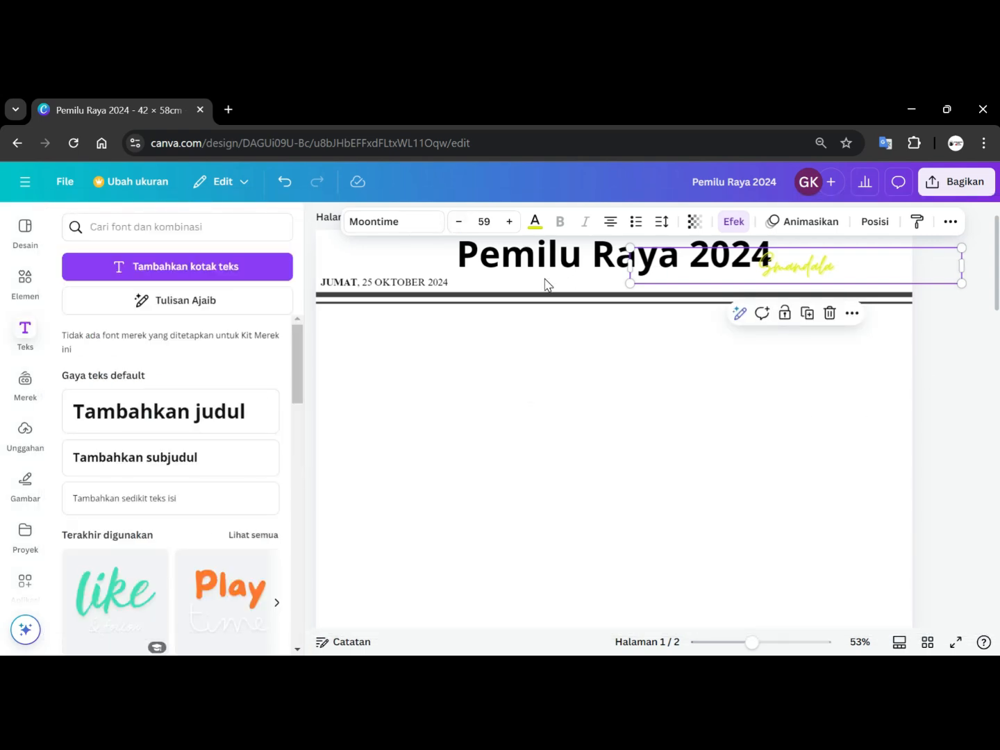
{"action": "left_click", "coordinate": [970, 360]}
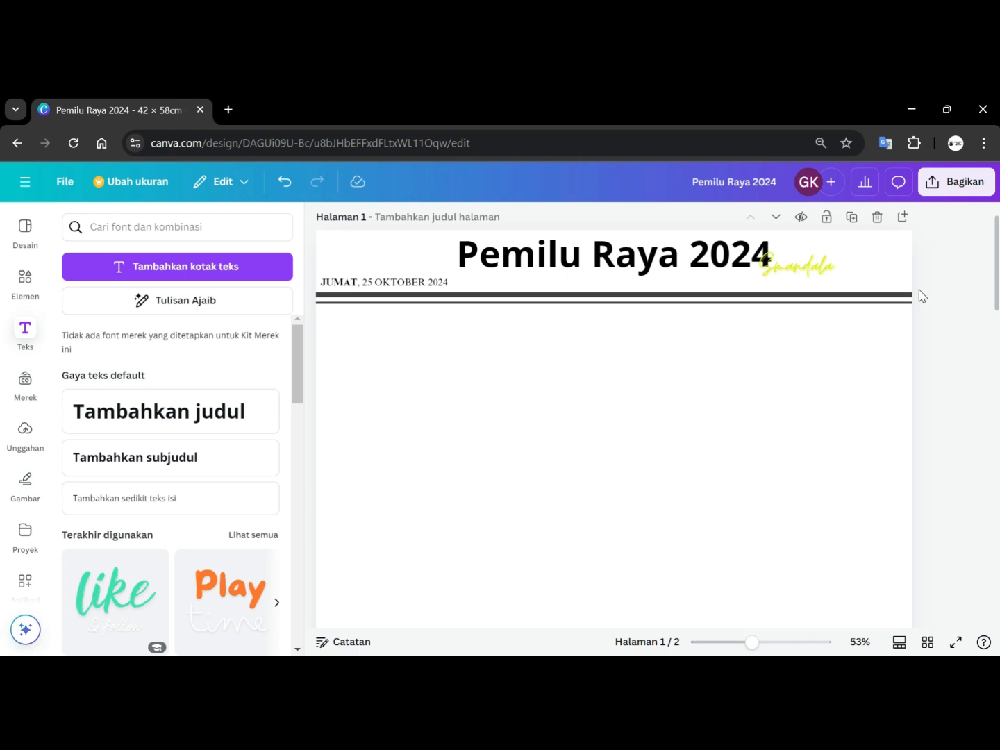
Copy the floating-woman photo from the second template page onto page 1, below the header's double rule.
{"action": "scroll", "coordinate": [601, 415], "scroll_direction": "down", "scroll_amount": 2}
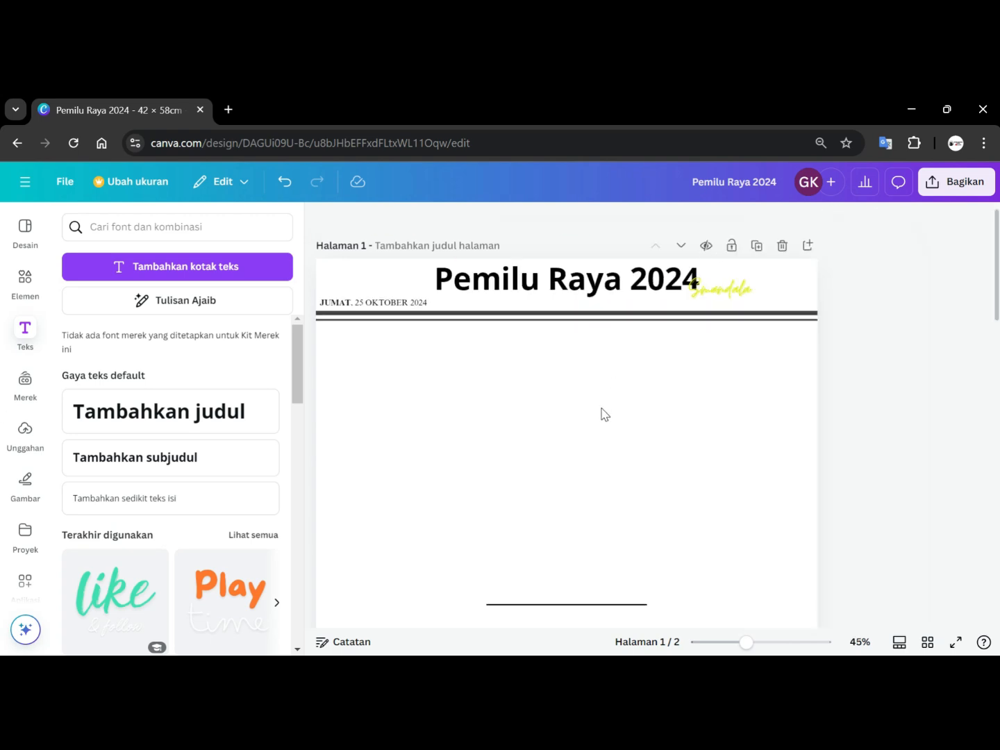
{"action": "scroll", "coordinate": [604, 411], "scroll_direction": "down", "scroll_amount": 1}
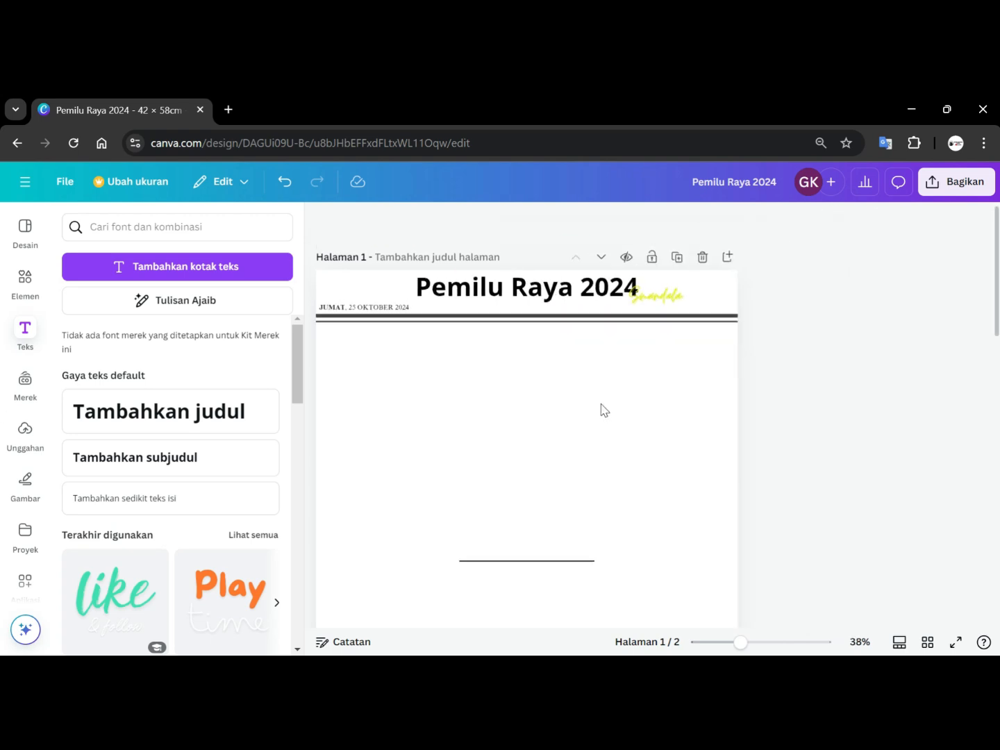
{"action": "scroll", "coordinate": [604, 410], "scroll_direction": "down", "scroll_amount": 1}
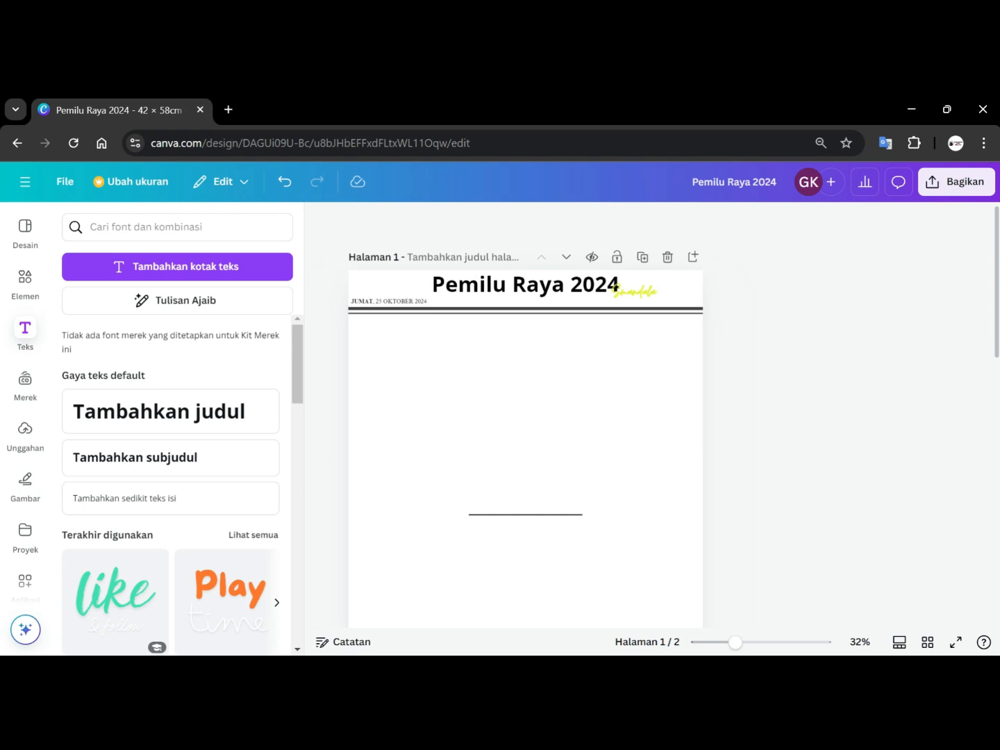
{"action": "left_click", "coordinate": [25, 229]}
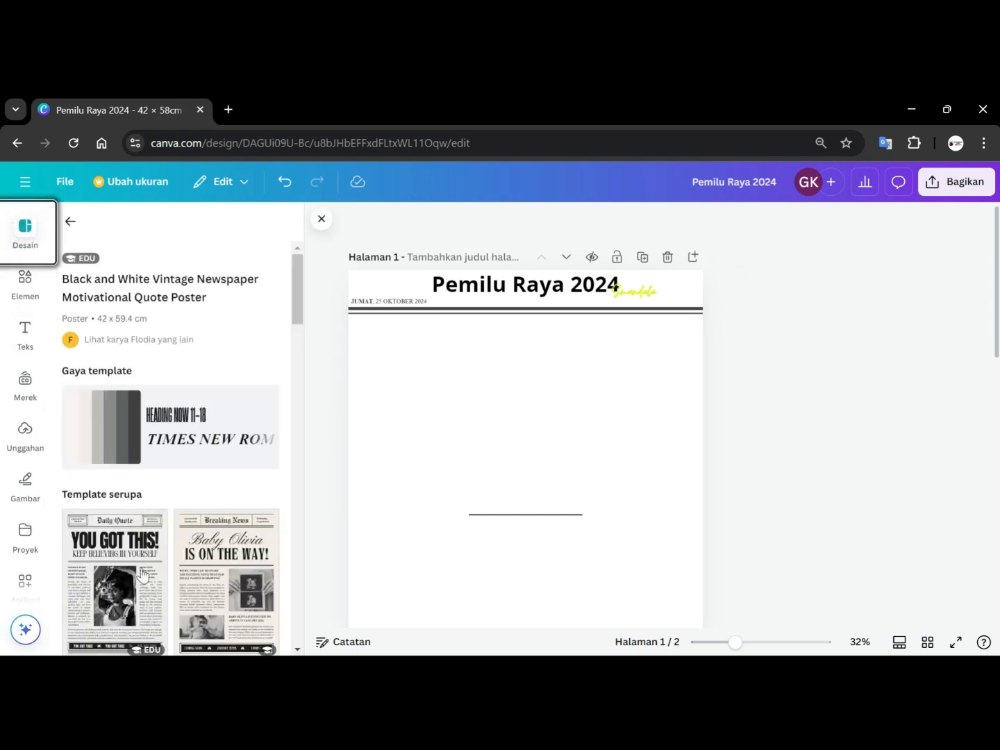
{"action": "scroll", "coordinate": [558, 555], "scroll_direction": "down", "scroll_amount": 8}
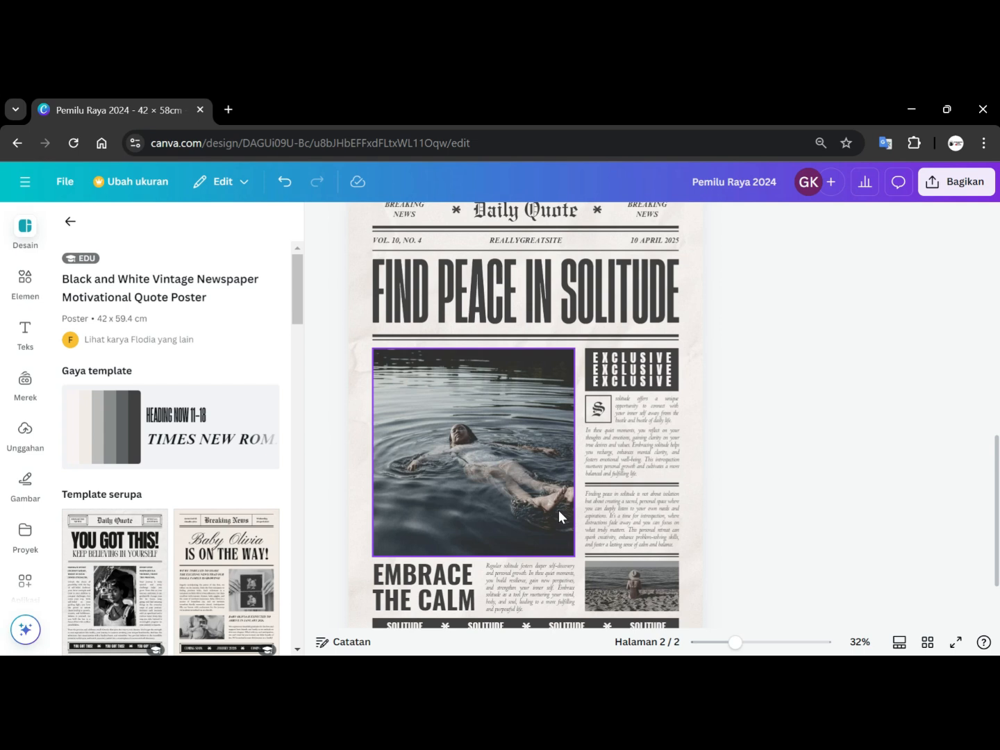
{"action": "scroll", "coordinate": [559, 509], "scroll_direction": "up", "scroll_amount": 1}
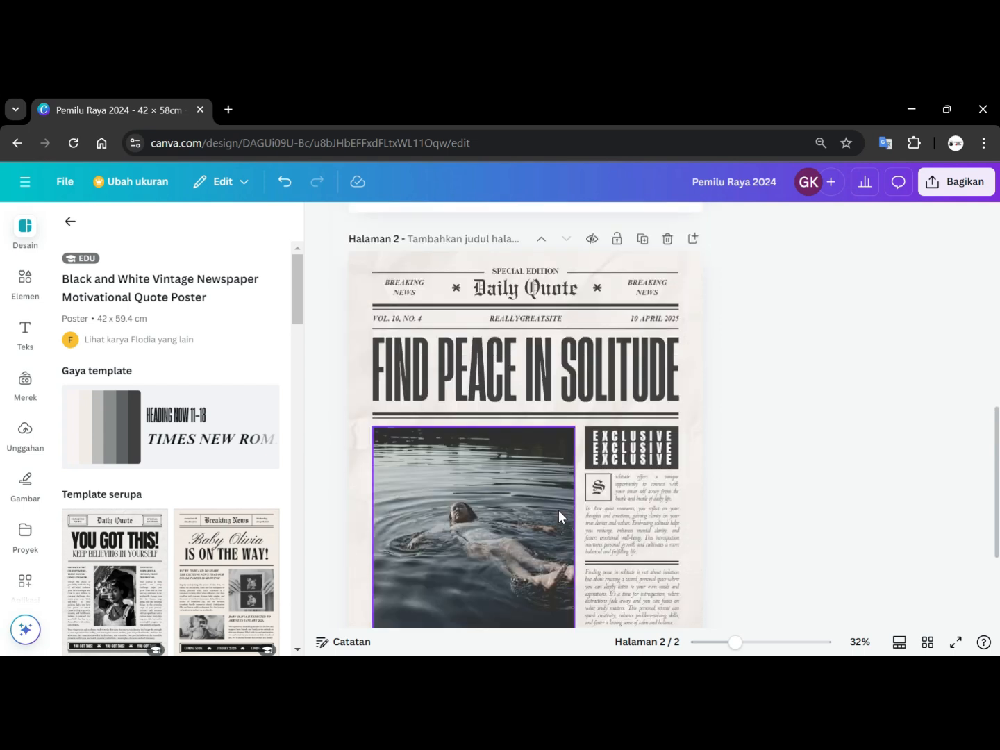
{"action": "scroll", "coordinate": [558, 510], "scroll_direction": "down", "scroll_amount": 1}
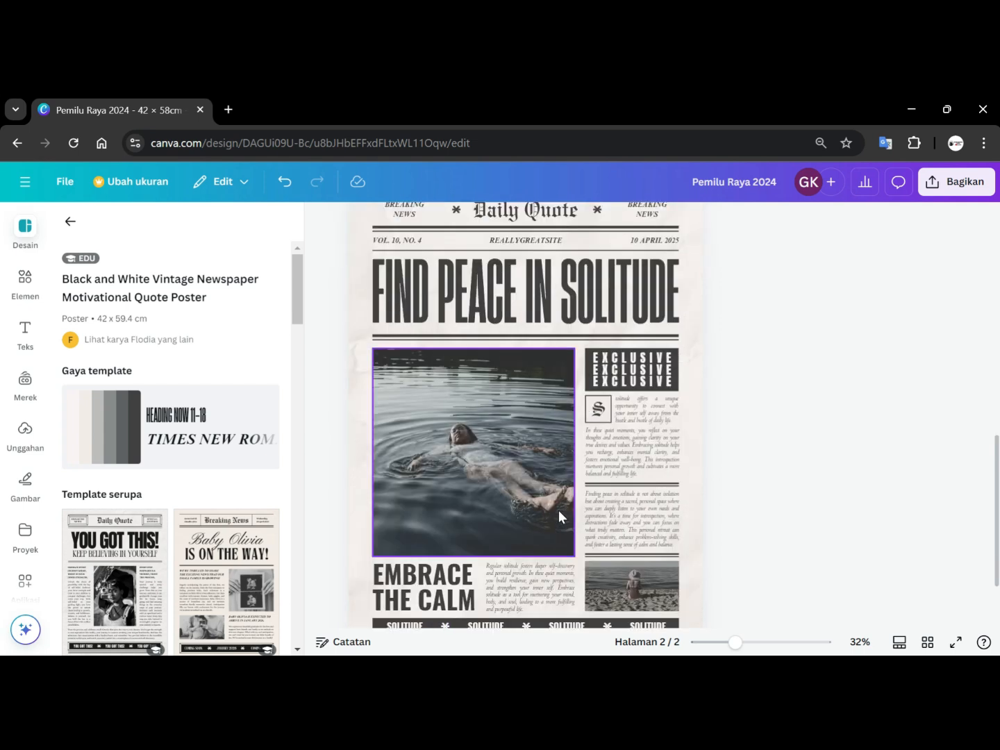
{"action": "left_click", "coordinate": [504, 450]}
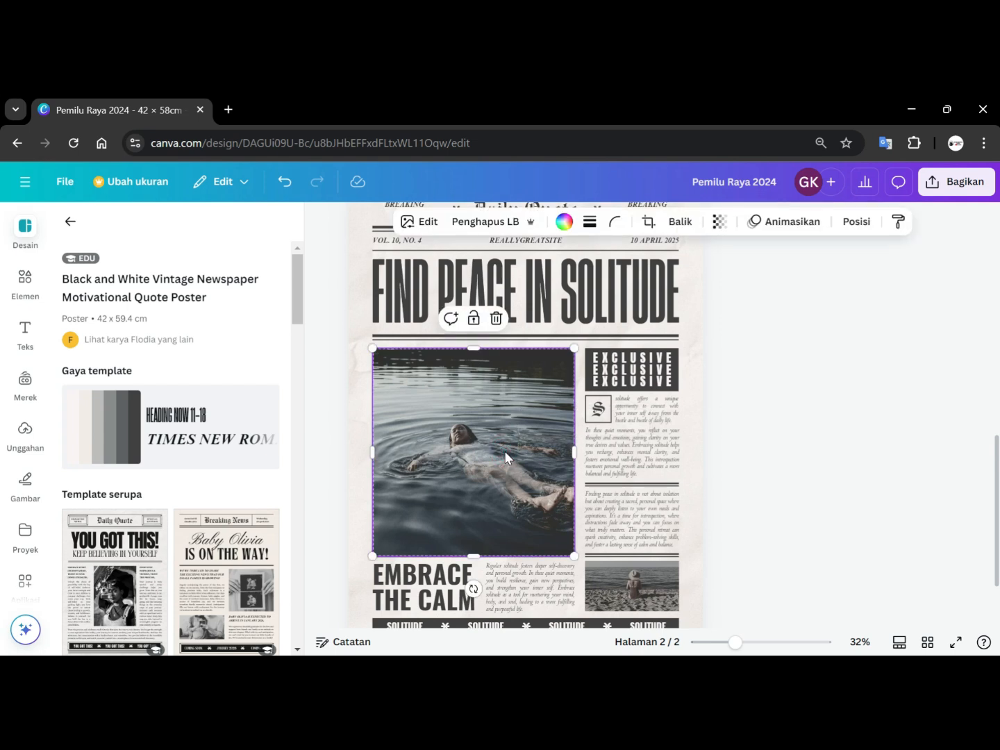
{"action": "scroll", "coordinate": [527, 444], "scroll_direction": "up", "scroll_amount": 6}
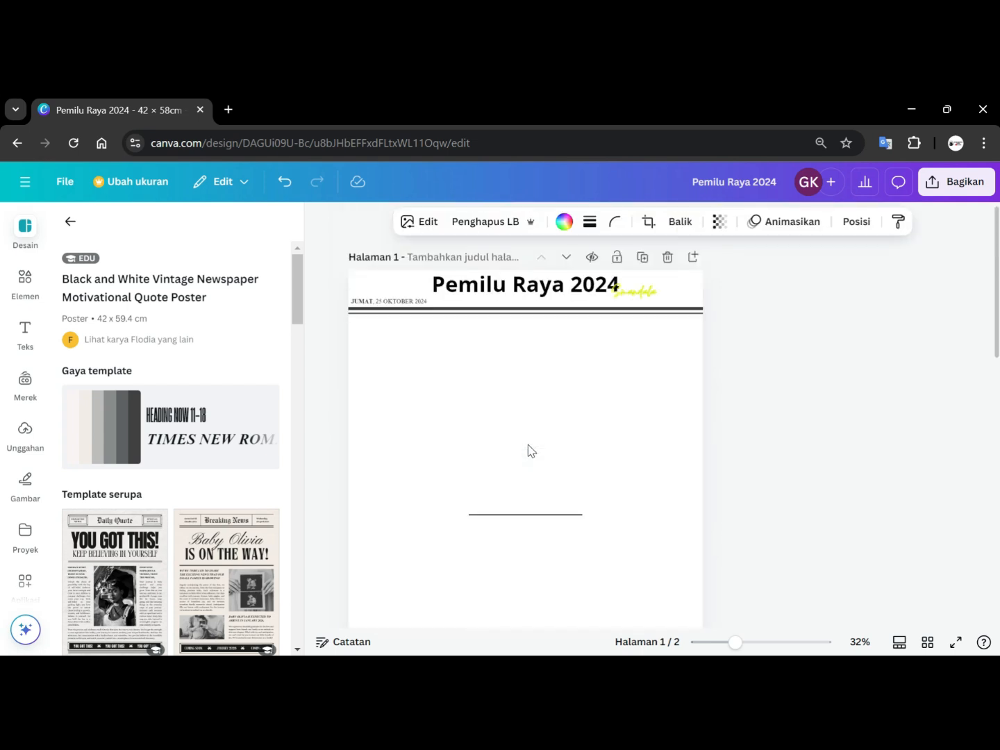
{"action": "left_click", "coordinate": [609, 402]}
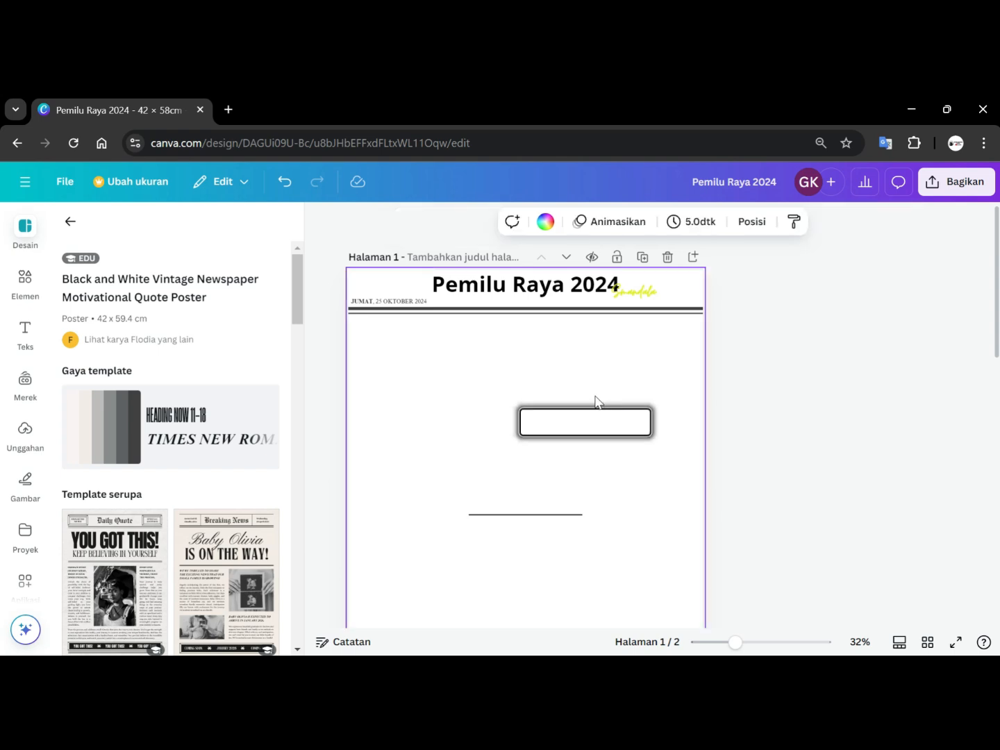
{"action": "left_click_drag", "start_coordinate": [477, 521], "coordinate": [546, 397]}
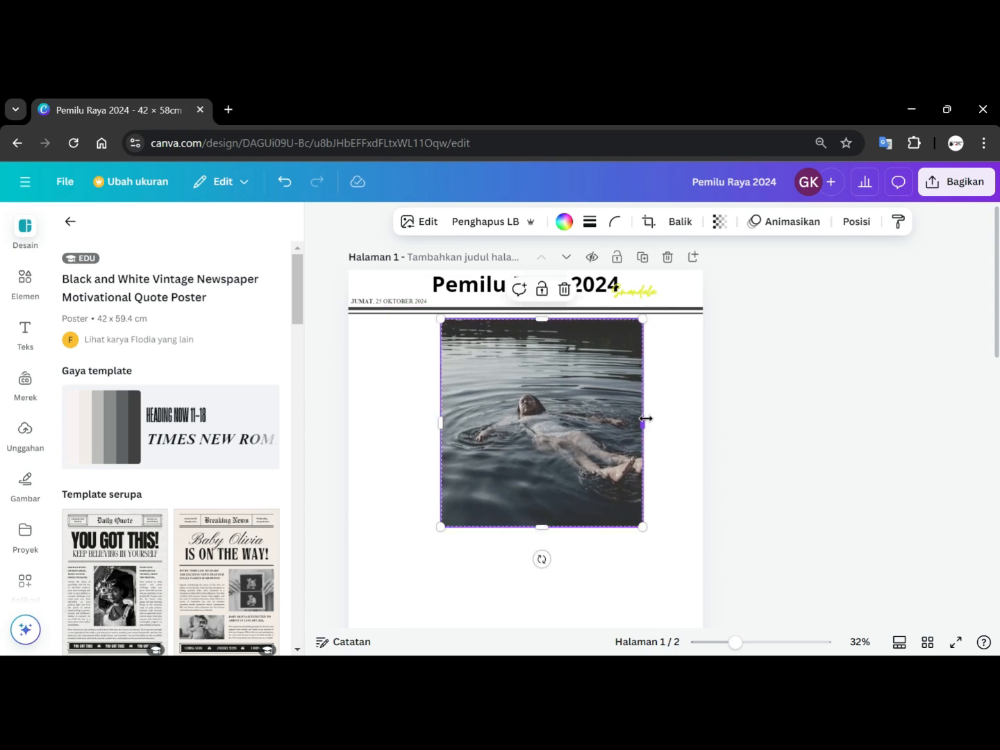
Stretch the photo into a wide, shorter banner reaching the page's right edge, and delete the short horizontal line beneath it.
{"action": "left_click_drag", "start_coordinate": [644, 420], "coordinate": [699, 410]}
{"action": "left_click_drag", "start_coordinate": [576, 508], "coordinate": [584, 447]}
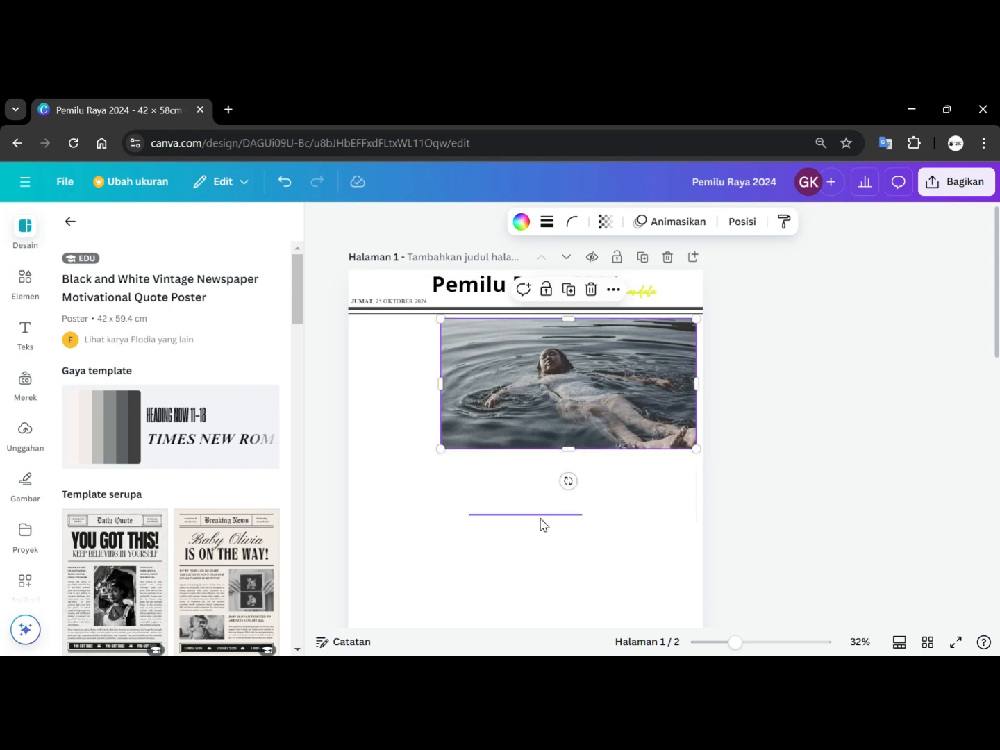
{"action": "left_click", "coordinate": [542, 516]}
{"action": "key", "text": "Delete"}
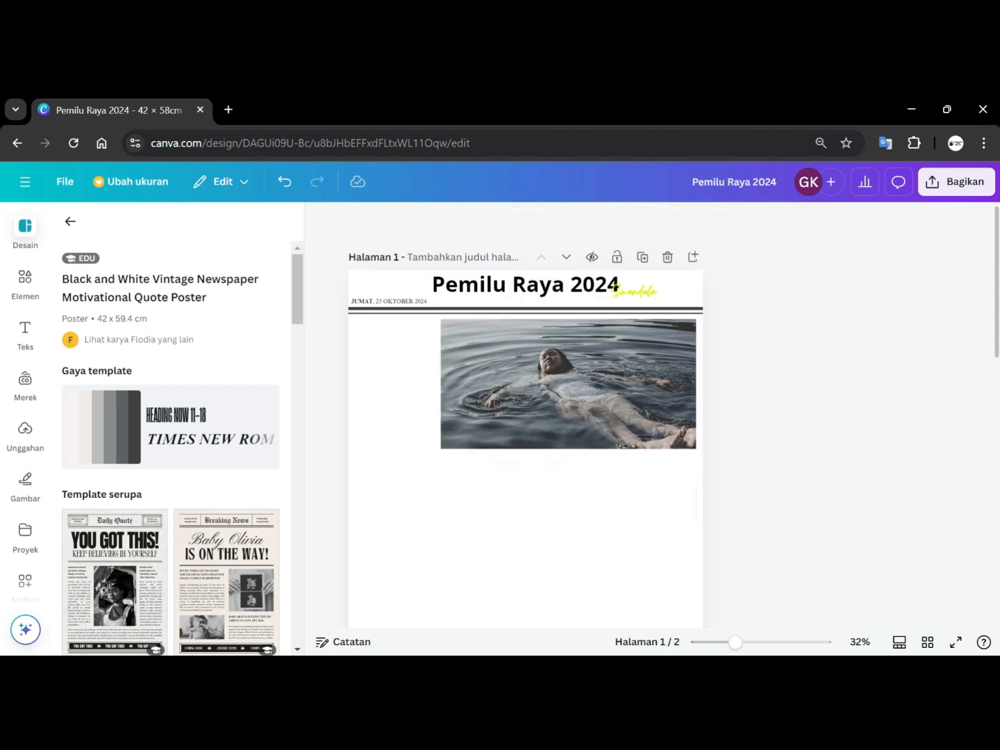
Add a body text box, shrink it, and place it narrowed into two lines at the top-left beside the photo.
{"action": "left_click", "coordinate": [26, 334]}
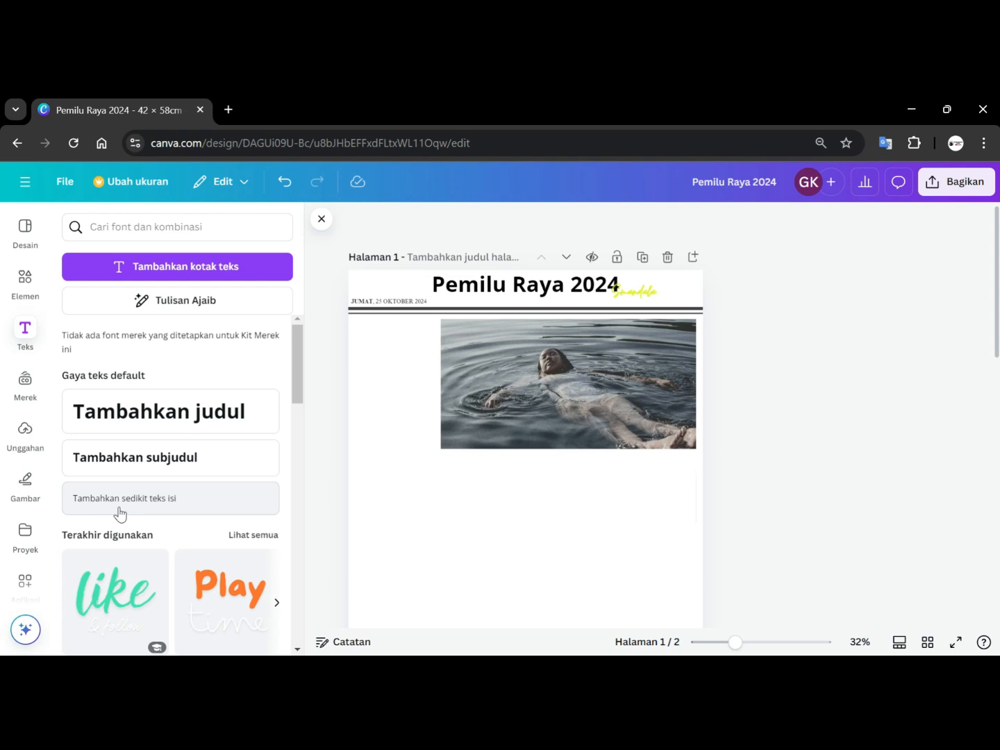
{"action": "left_click", "coordinate": [116, 514]}
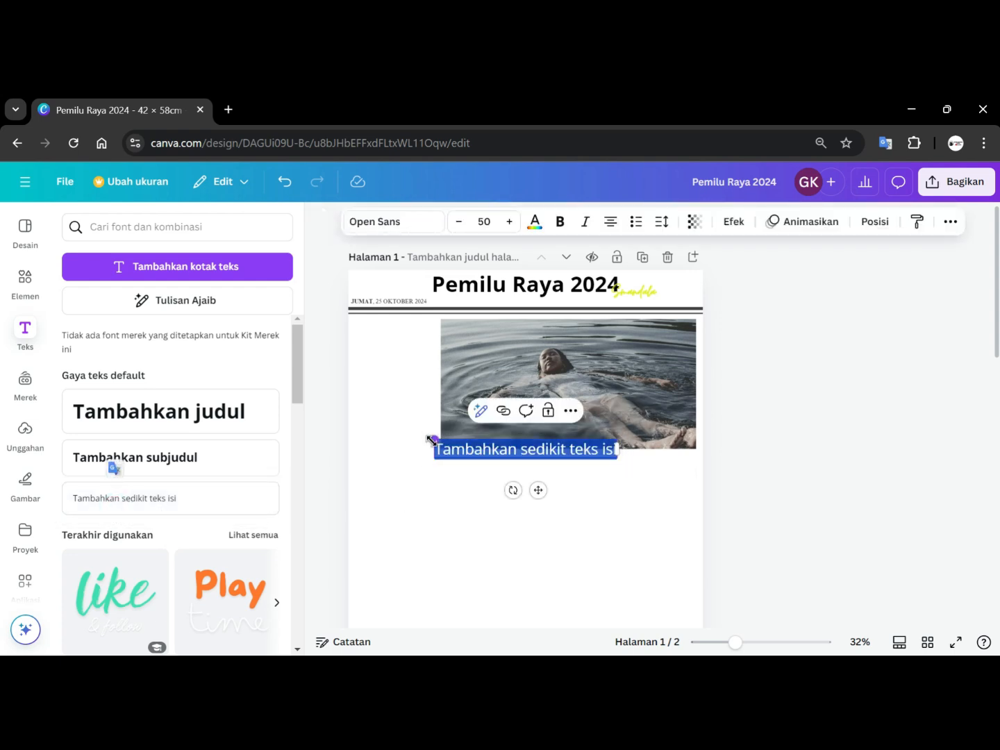
{"action": "left_click_drag", "start_coordinate": [434, 438], "coordinate": [517, 468]}
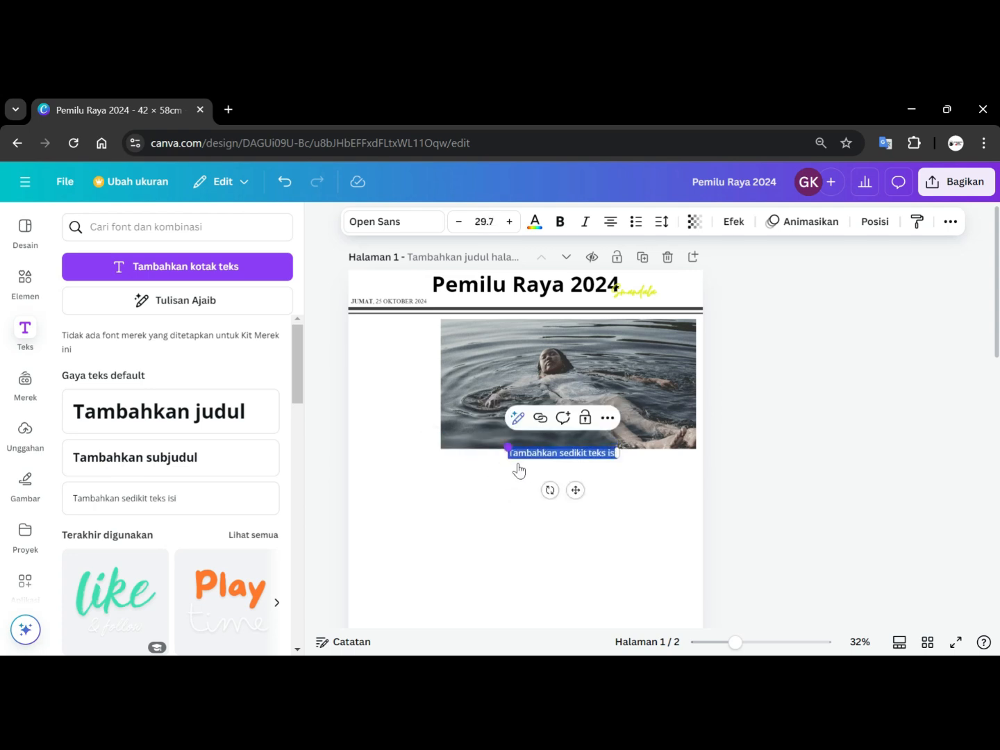
{"action": "left_click", "coordinate": [646, 487]}
{"action": "left_click_drag", "start_coordinate": [586, 457], "coordinate": [430, 330]}
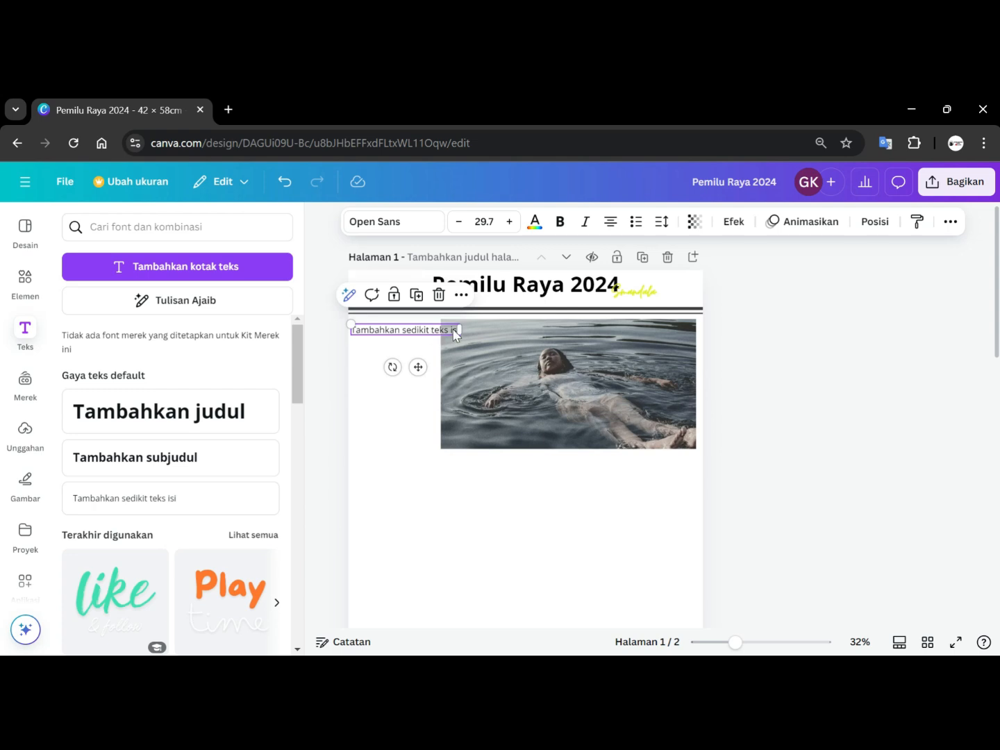
{"action": "left_click_drag", "start_coordinate": [460, 329], "coordinate": [435, 328]}
{"action": "left_click_drag", "start_coordinate": [434, 328], "coordinate": [436, 353]}
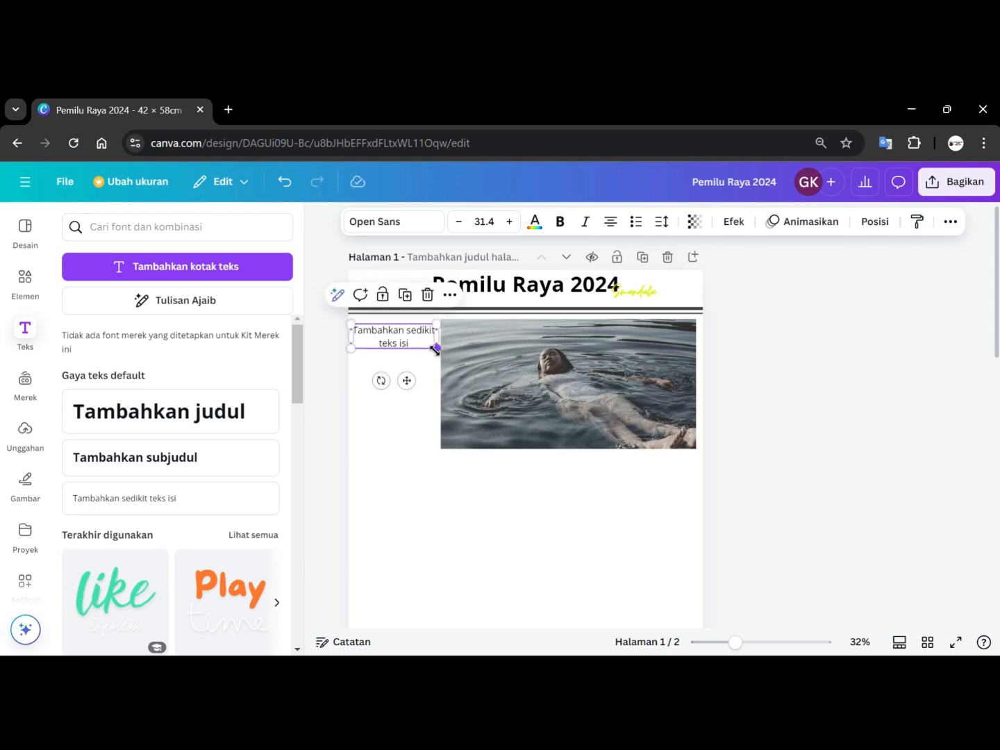
Replace the text box's placeholder with 'Biografai Bakal Calon di Pemilu Raya 2024'.
{"action": "double_click", "coordinate": [401, 338]}
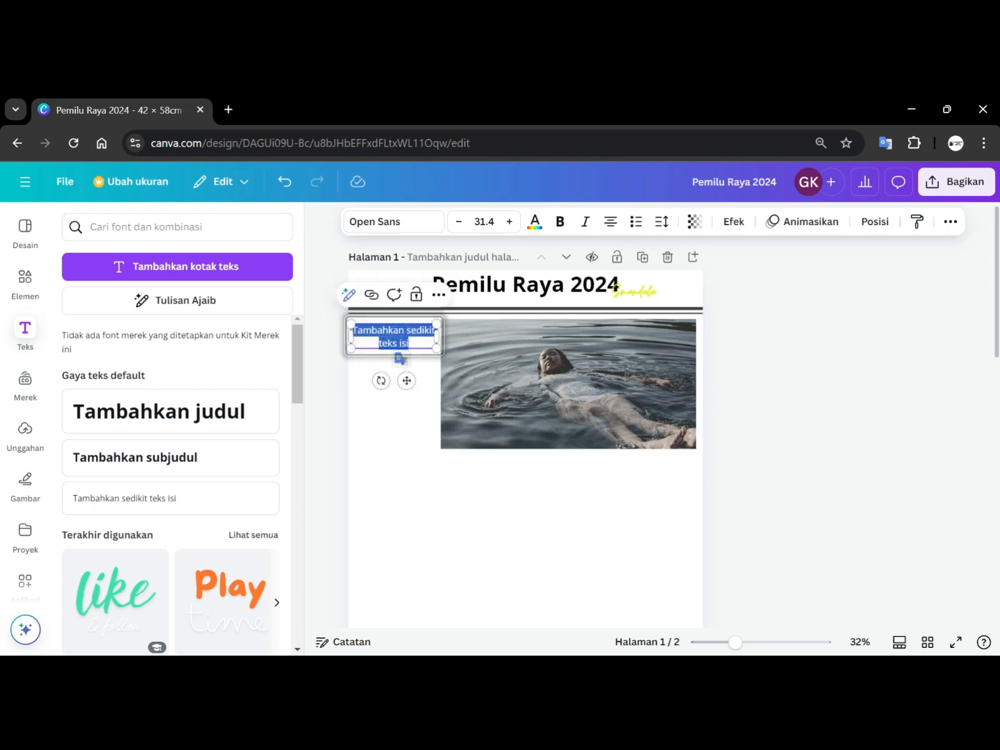
{"action": "left_click", "coordinate": [835, 401]}
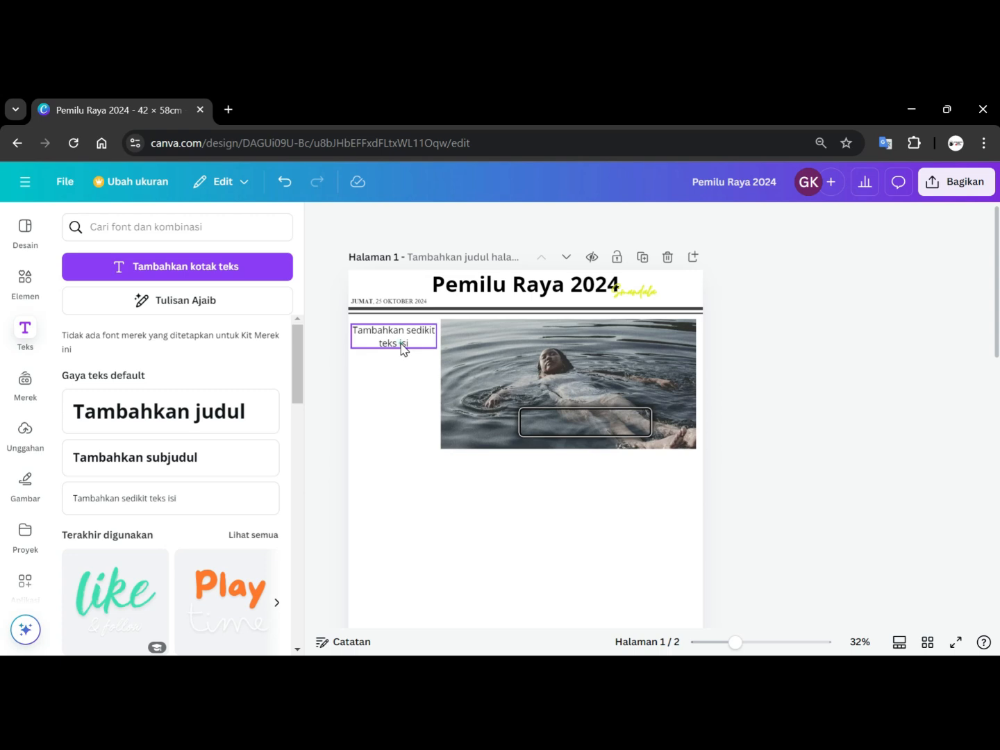
{"action": "left_click", "coordinate": [402, 347]}
{"action": "key", "text": "Escape"}
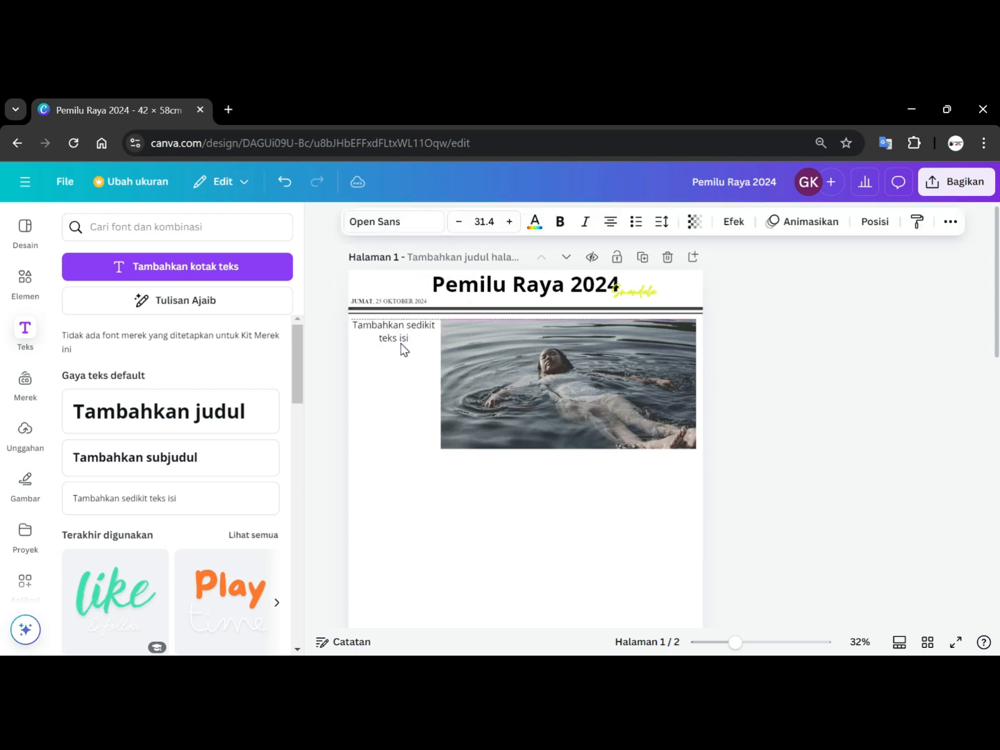
{"action": "left_click", "coordinate": [401, 345]}
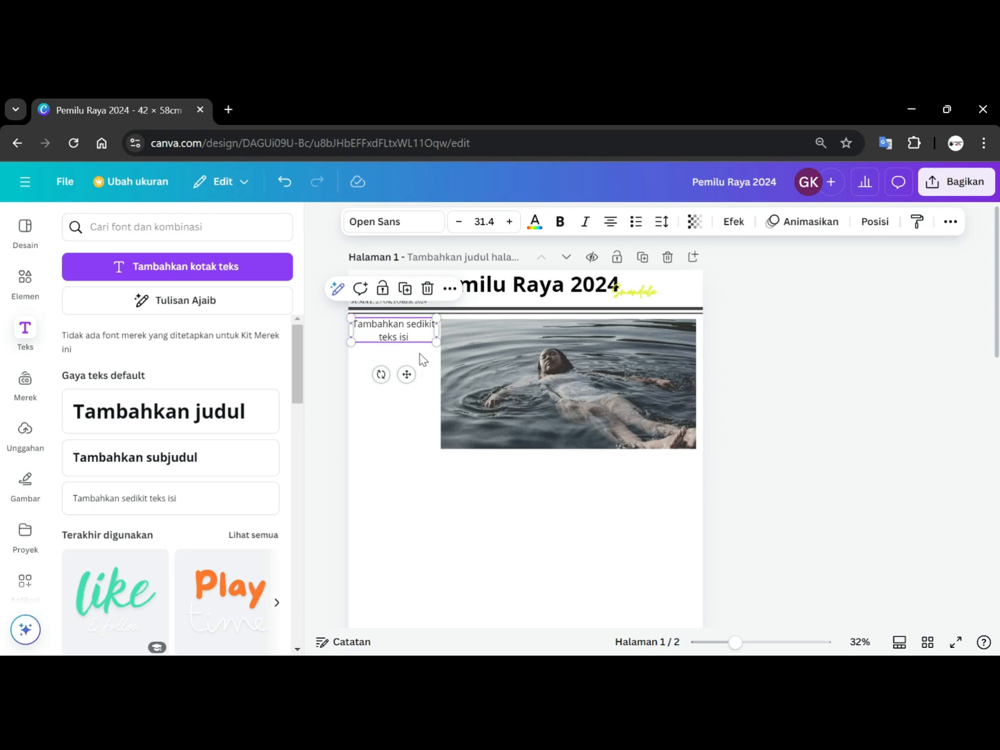
{"action": "double_click", "coordinate": [409, 338]}
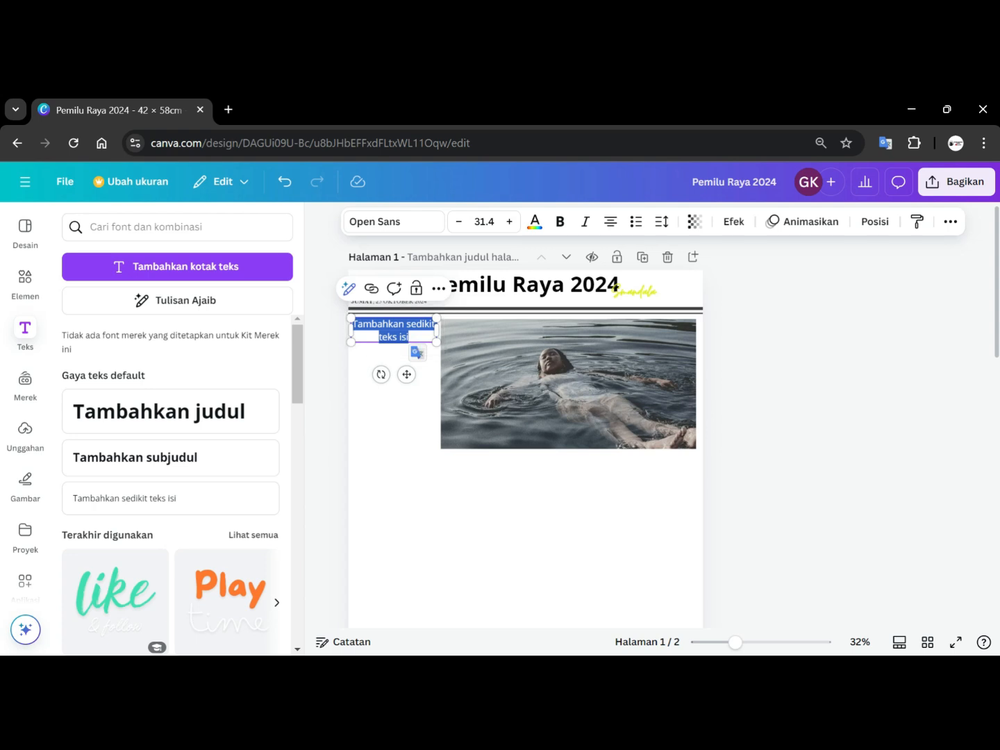
{"action": "key", "text": "BackSpace"}
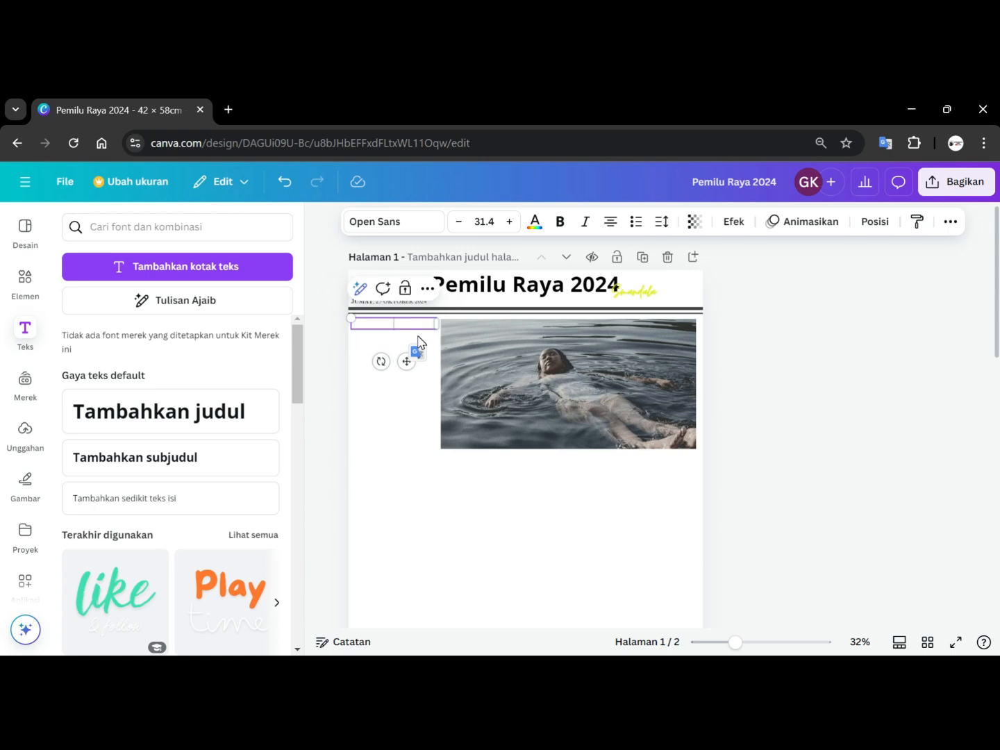
{"action": "type", "text": "pE"}
{"action": "key", "text": "BackSpace"}
{"action": "key", "text": "BackSpace"}
{"action": "type", "text": "Pemilu Raya 204"}
{"action": "key", "text": "BackSpace"}
{"action": "key", "text": "BackSpace"}
{"action": "key", "text": "BackSpace"}
{"action": "key", "text": "BackSpace"}
{"action": "key", "text": "BackSpace"}
{"action": "key", "text": "BackSpace"}
{"action": "key", "text": "BackSpace"}
{"action": "key", "text": "BackSpace"}
{"action": "key", "text": "BackSpace"}
{"action": "key", "text": "BackSpace"}
{"action": "key", "text": "BackSpace"}
{"action": "key", "text": "BackSpace"}
{"action": "key", "text": "BackSpace"}
{"action": "key", "text": "BackSpace"}
{"action": "key", "text": "BackSpace"}
{"action": "type", "text": "b"}
{"action": "key", "text": "BackSpace"}
{"action": "type", "text": "Be"}
{"action": "key", "text": "BackSpace"}
{"action": "type", "text": "iogra"}
{"action": "type", "text": "fai"}
{"action": "type", "text": " Bal"}
{"action": "type", "text": "al"}
{"action": "type", "text": " Calon"}
{"action": "type", "text": " d"}
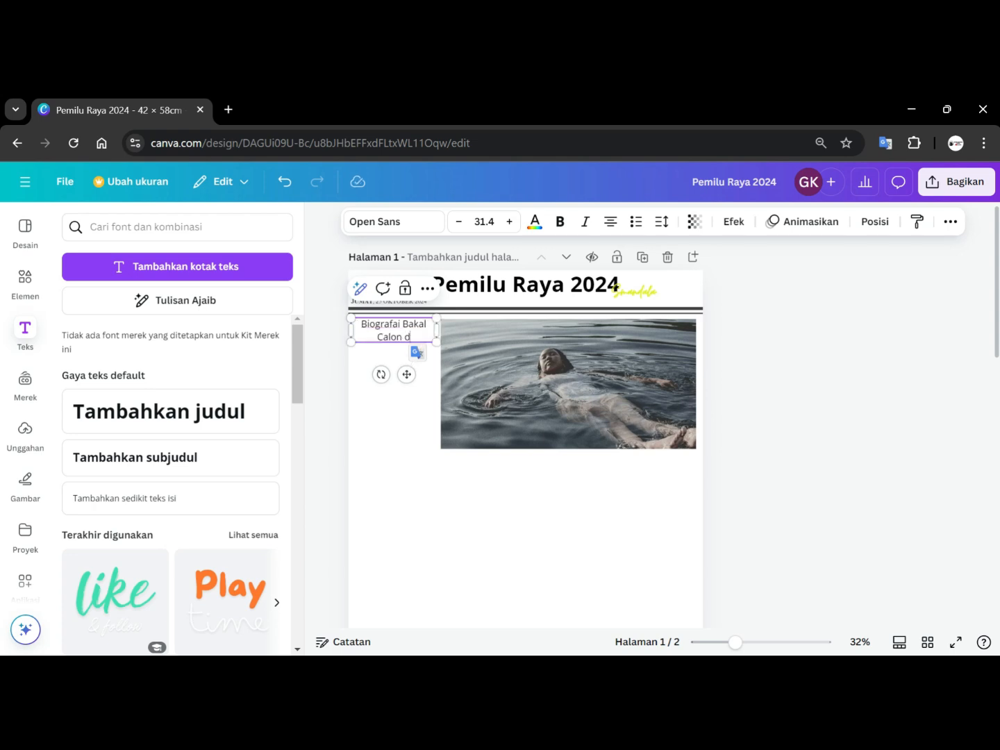
{"action": "type", "text": "i Pemilu Ray"}
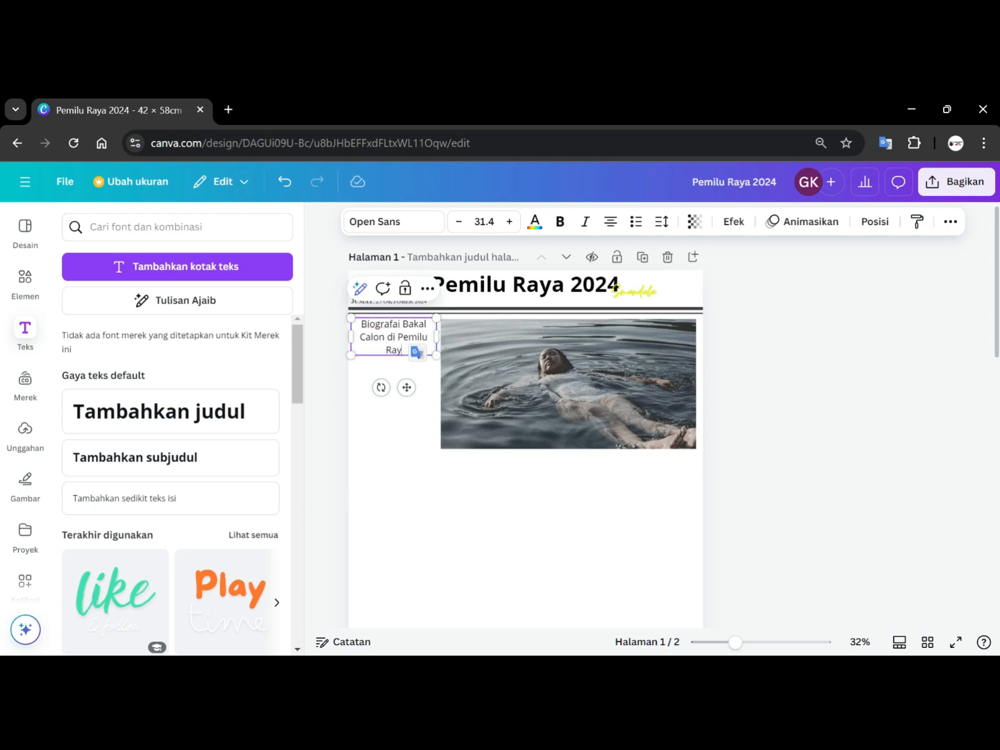
{"action": "type", "text": "a 2024"}
Make the whole 'Biografai Bakal Calon' text bold and left-aligned.
{"action": "key", "text": "ctrl+a"}
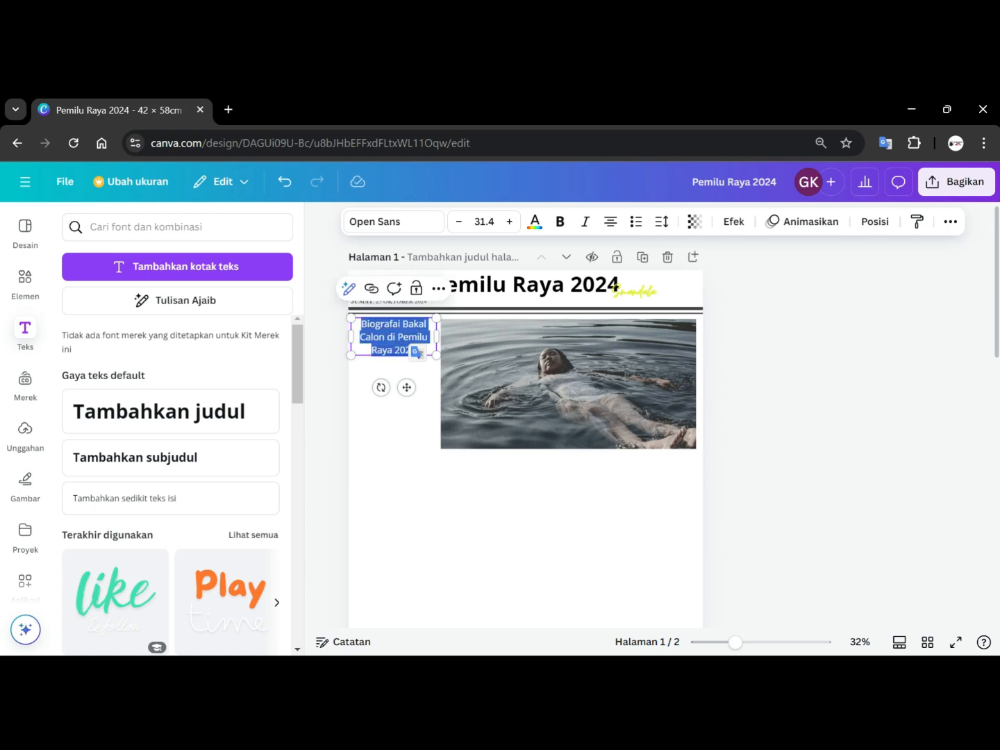
{"action": "left_click", "coordinate": [559, 222]}
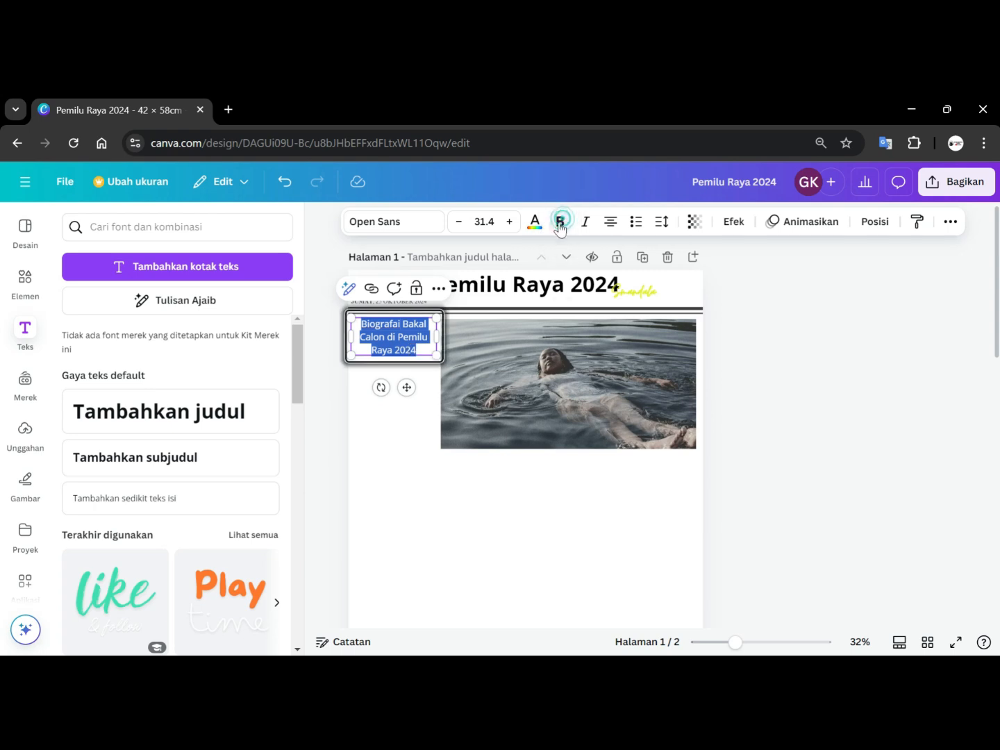
{"action": "left_click", "coordinate": [608, 222]}
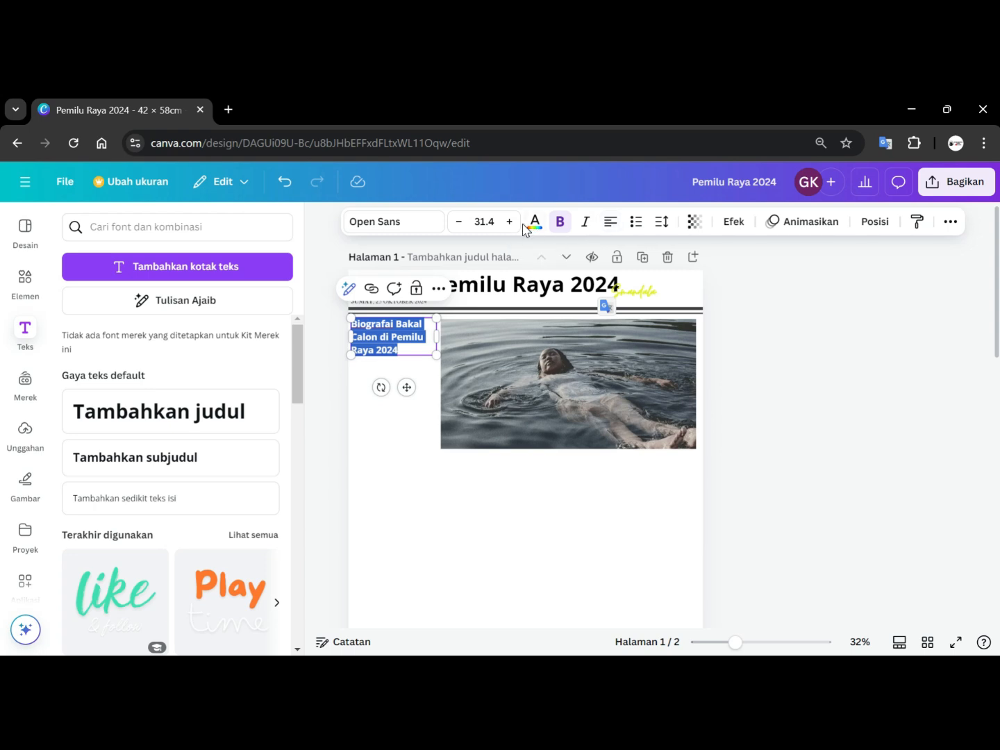
Shrink the photo from its lower-left corner and enlarge the biography heading text to about 37.9 beside it.
{"action": "left_click", "coordinate": [516, 376]}
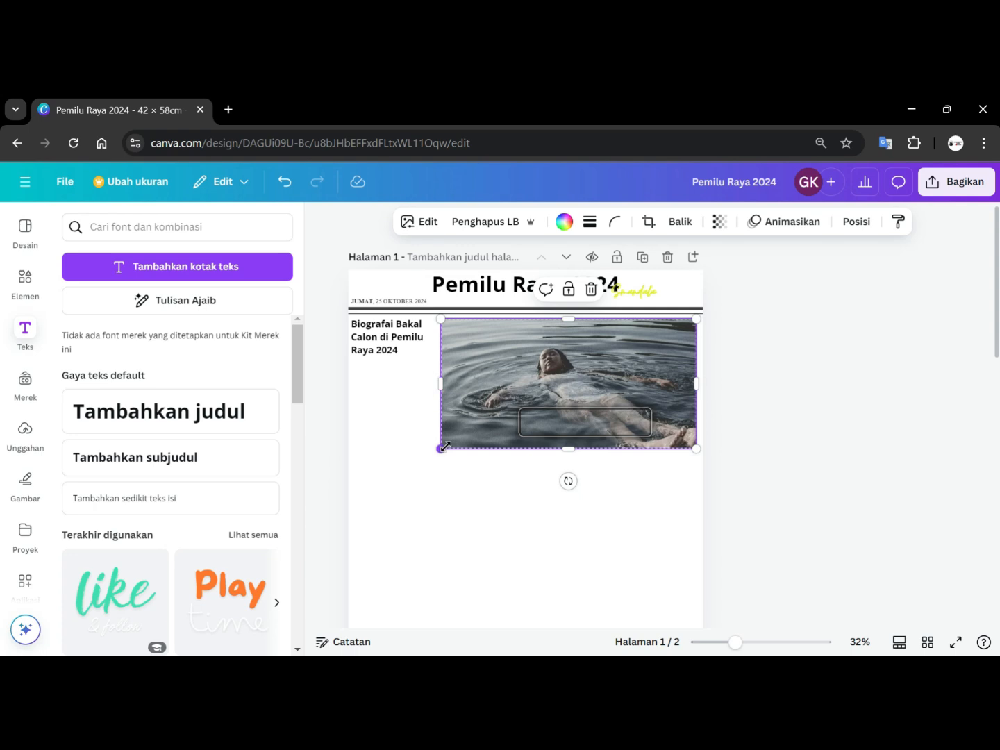
{"action": "left_click_drag", "start_coordinate": [438, 448], "coordinate": [467, 428]}
{"action": "left_click", "coordinate": [395, 335]}
{"action": "left_click_drag", "start_coordinate": [393, 333], "coordinate": [455, 372]}
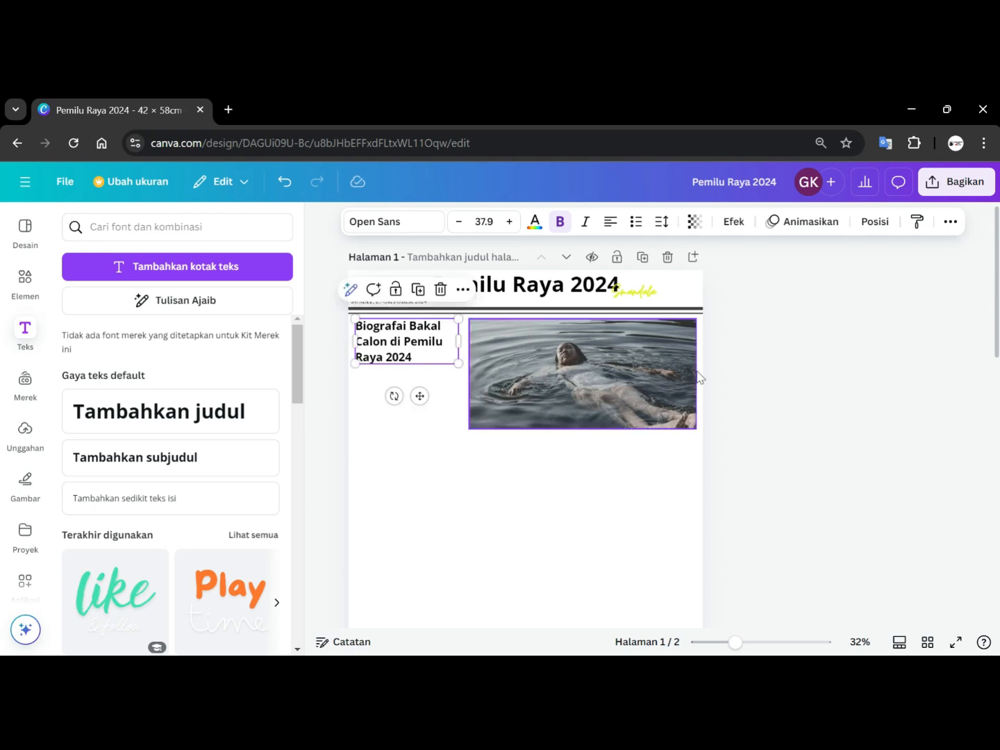
{"action": "left_click", "coordinate": [838, 370]}
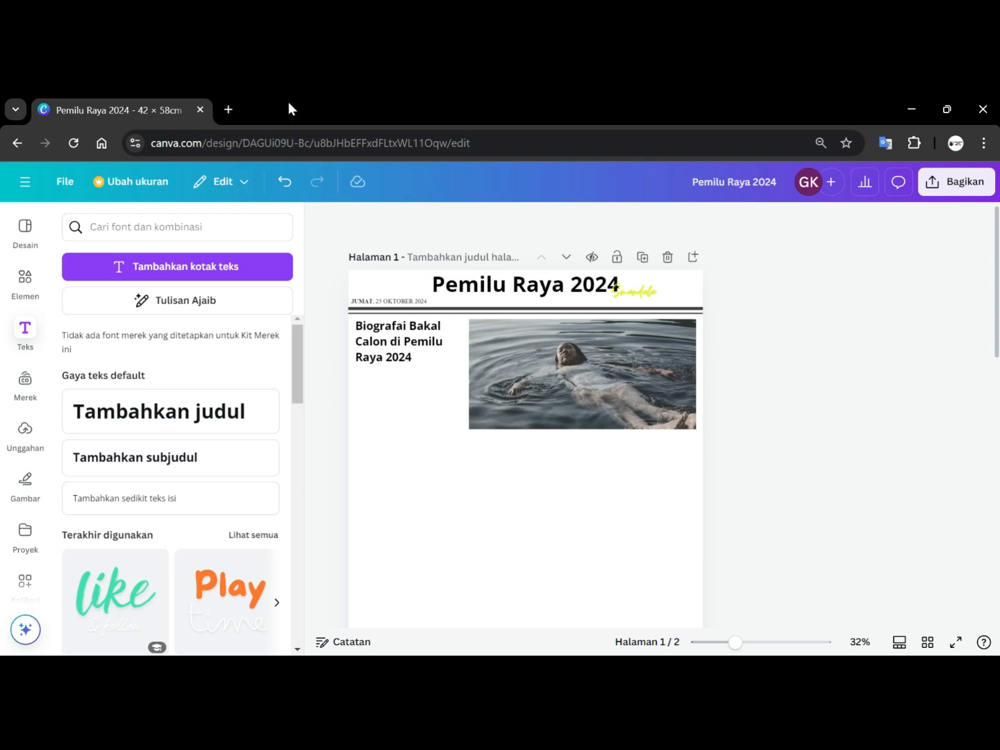
Add another body text box below the photo and enter 'Tejakula'.
{"action": "left_click", "coordinate": [128, 499]}
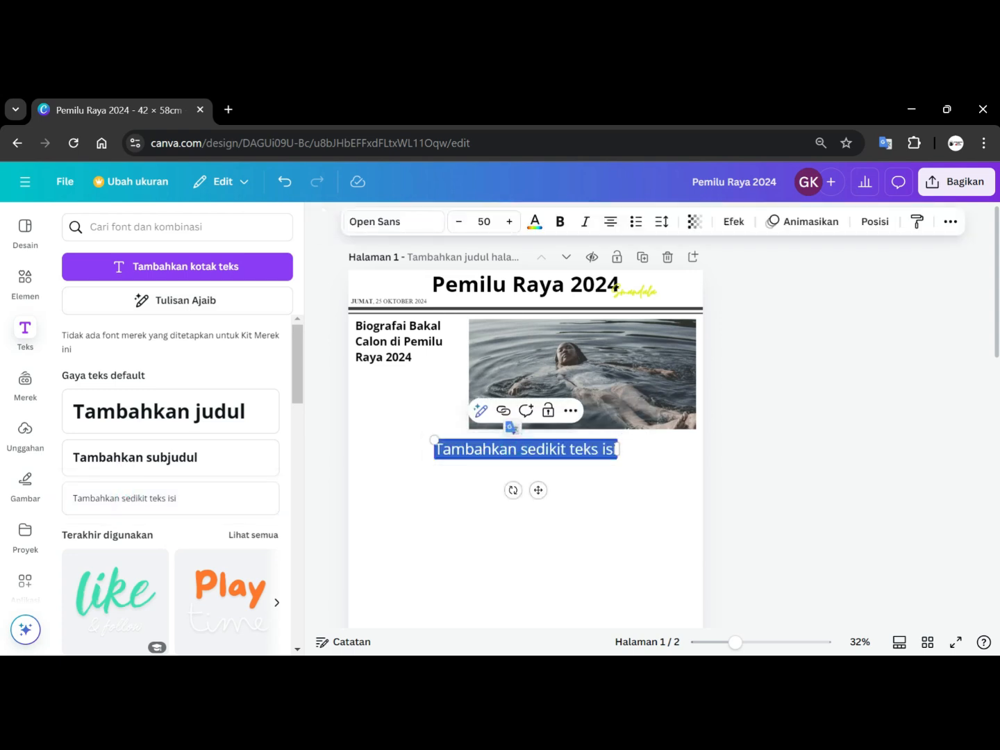
{"action": "key", "text": "BackSpace"}
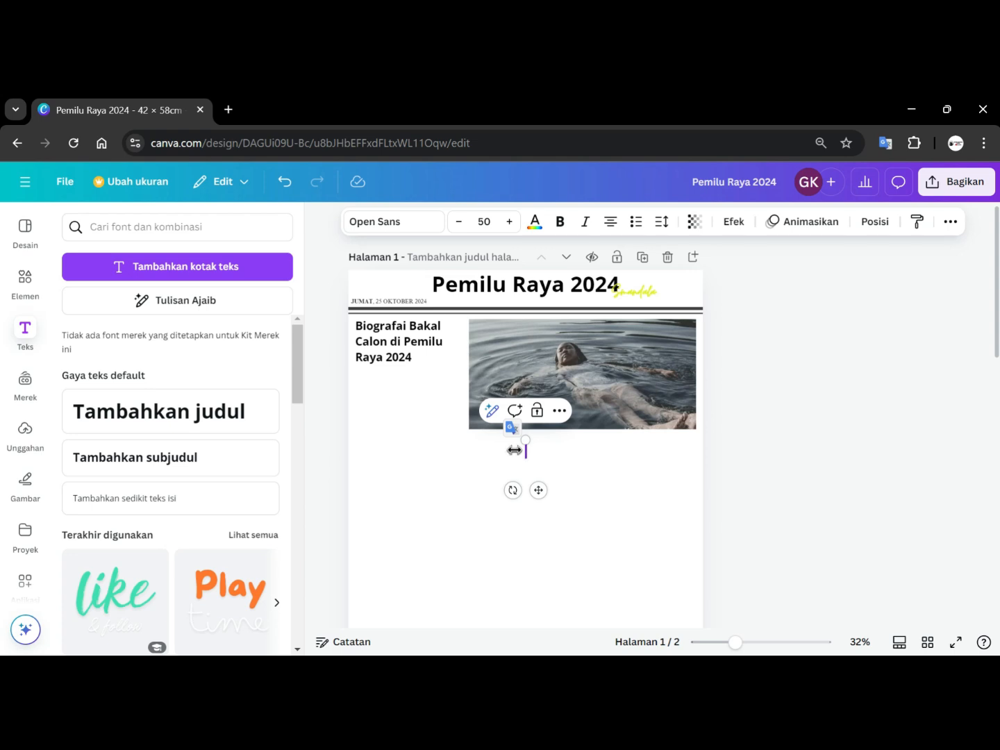
{"action": "type", "text": "Tejakula"}
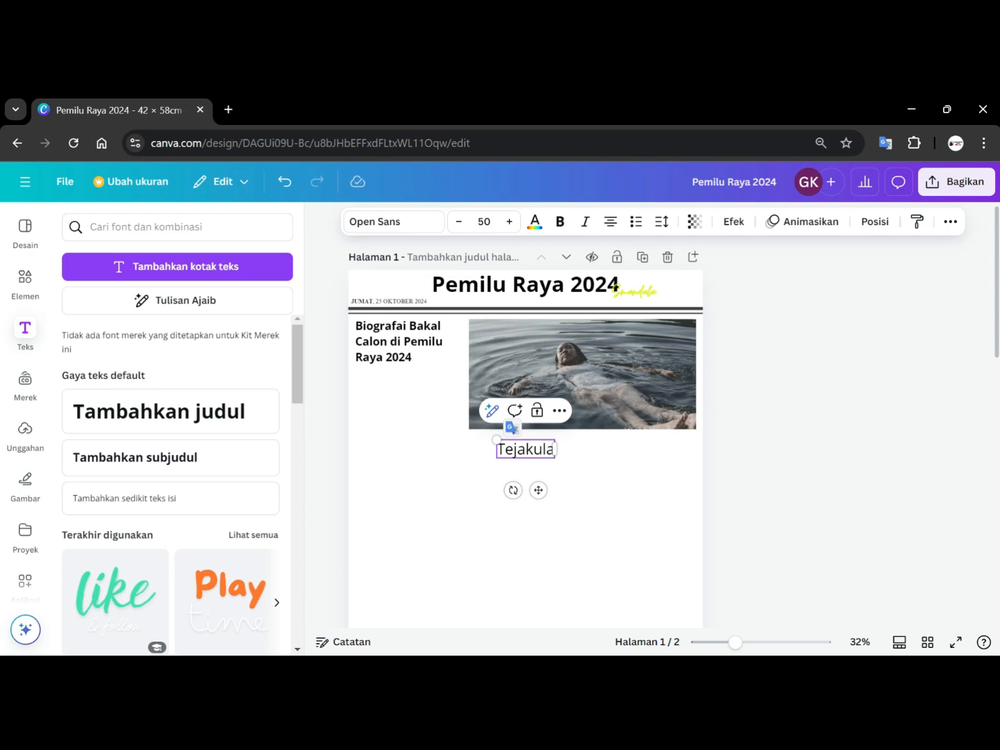
Make the new text bold and retype it in capitals as 'TEJAKULA -'.
{"action": "key", "text": "ctrl+a"}
{"action": "left_click", "coordinate": [559, 222]}
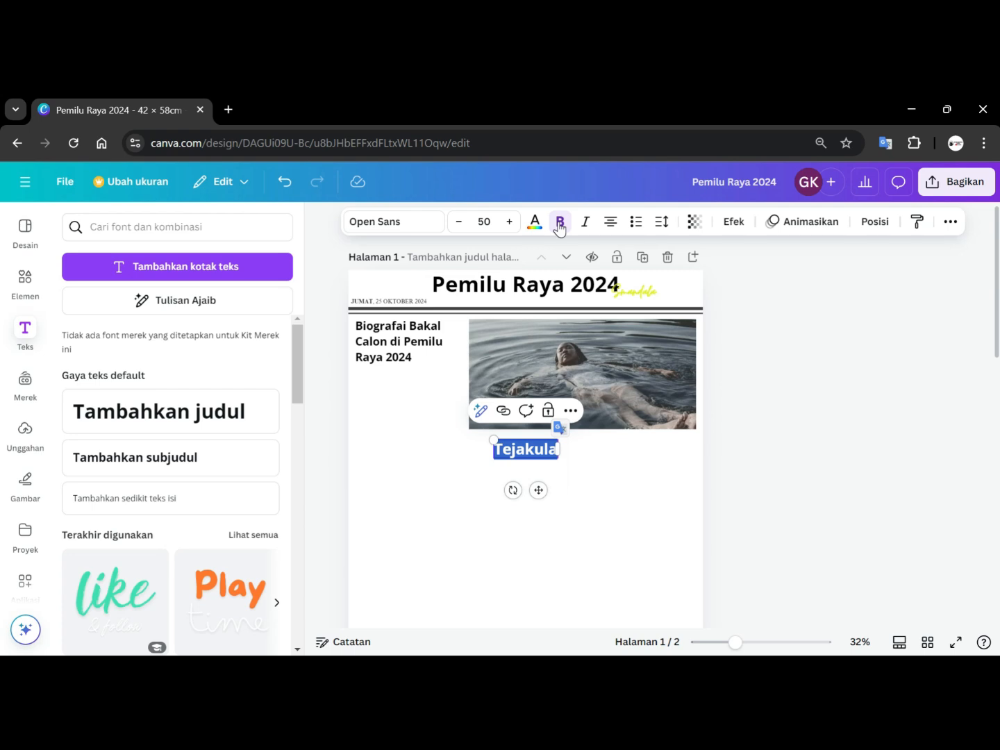
{"action": "key", "text": "BackSpace"}
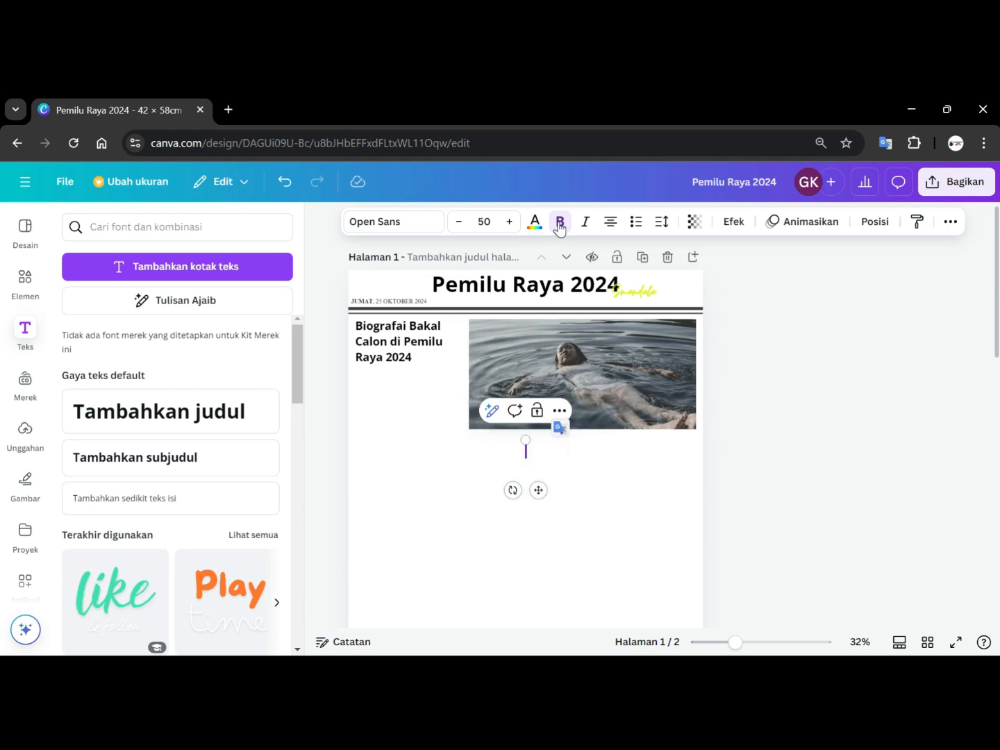
{"action": "type", "text": "JA"}
{"action": "key", "text": "BackSpace"}
{"action": "key", "text": "BackSpace"}
{"action": "type", "text": "TEJAKULA"}
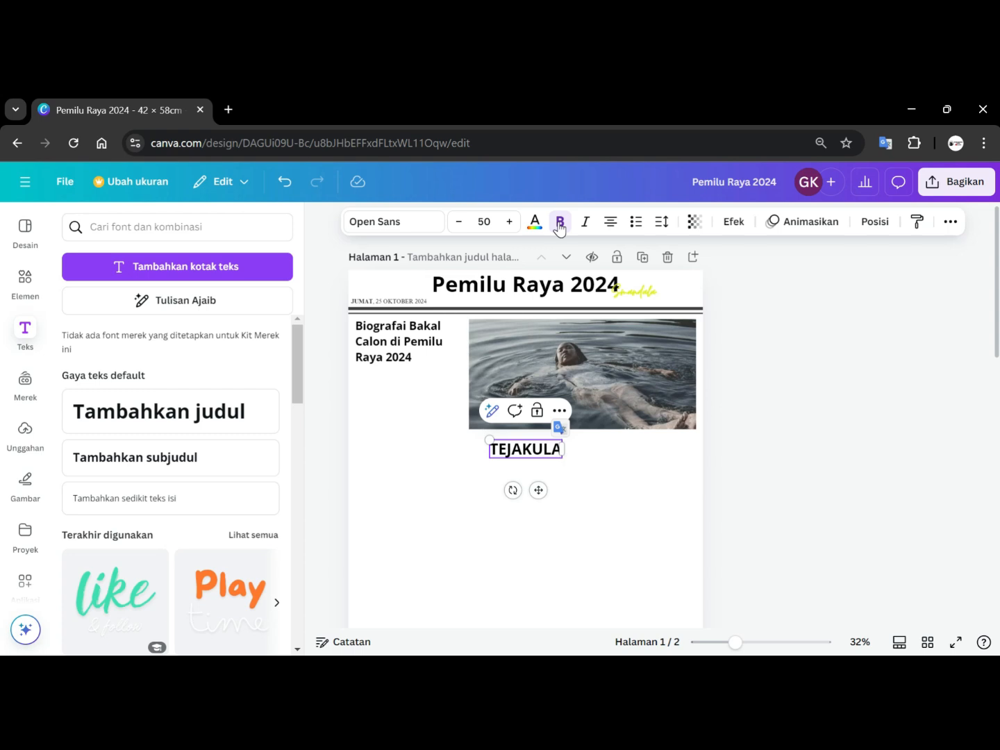
{"action": "type", "text": " -"}
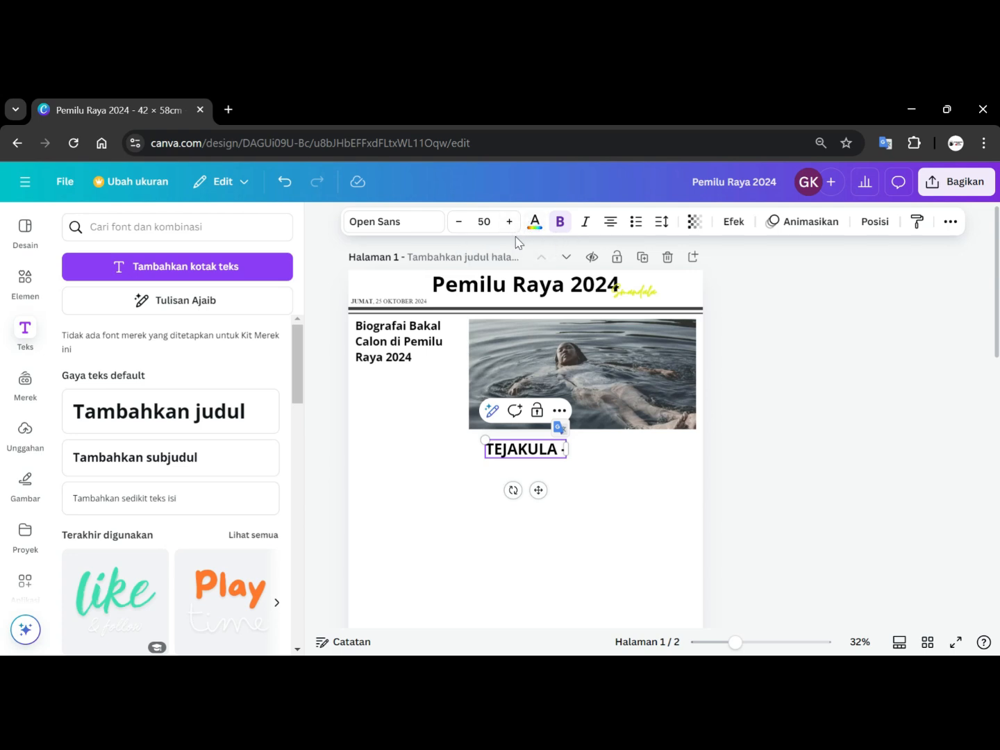
Switch the text's font to Times New Roman and continue it with 'SMA N 2 Tejakula'.
{"action": "left_click", "coordinate": [424, 222]}
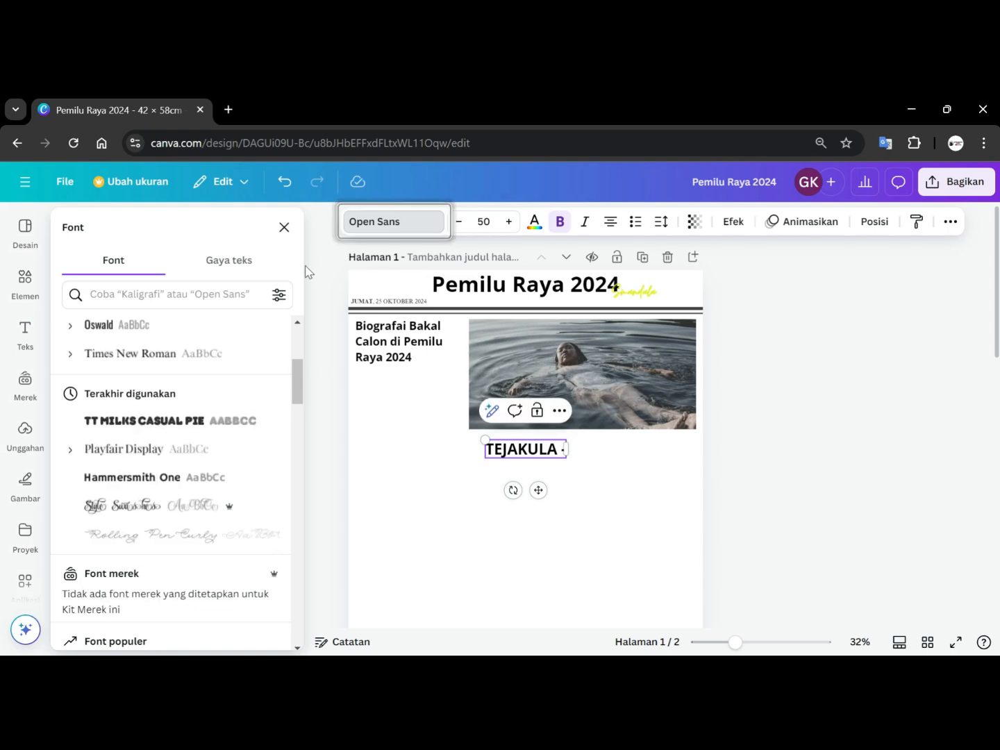
{"action": "left_click", "coordinate": [136, 357]}
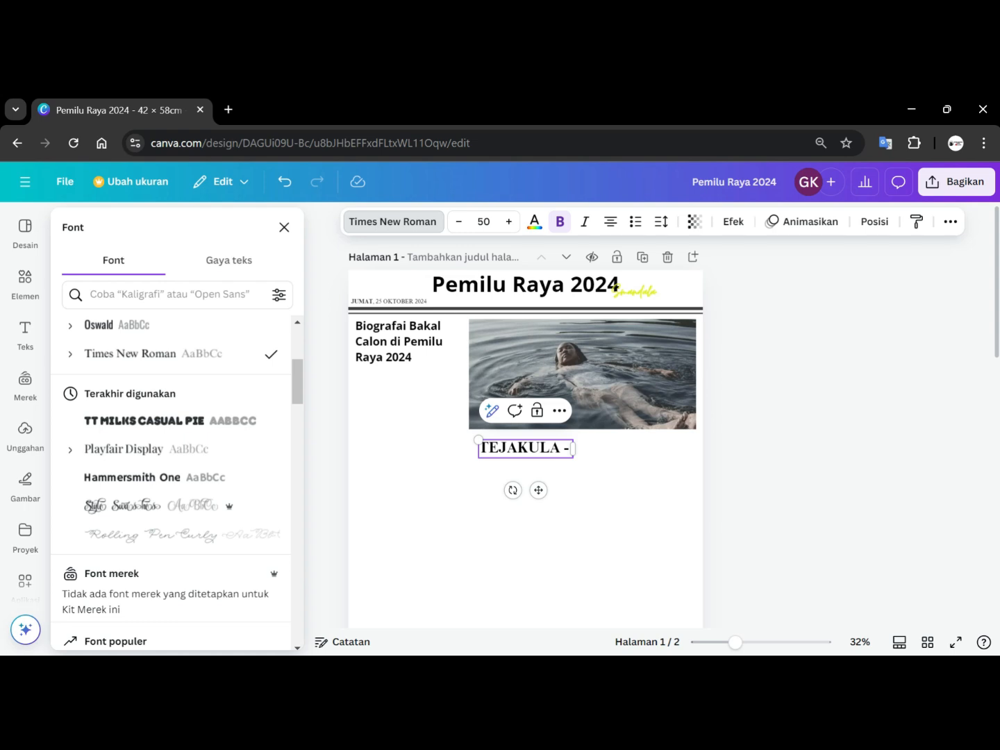
{"action": "type", "text": "SMA"}
{"action": "key", "text": "BackSpace"}
{"action": "key", "text": "BackSpace"}
{"action": "key", "text": "BackSpace"}
{"action": "key", "text": "BackSpace"}
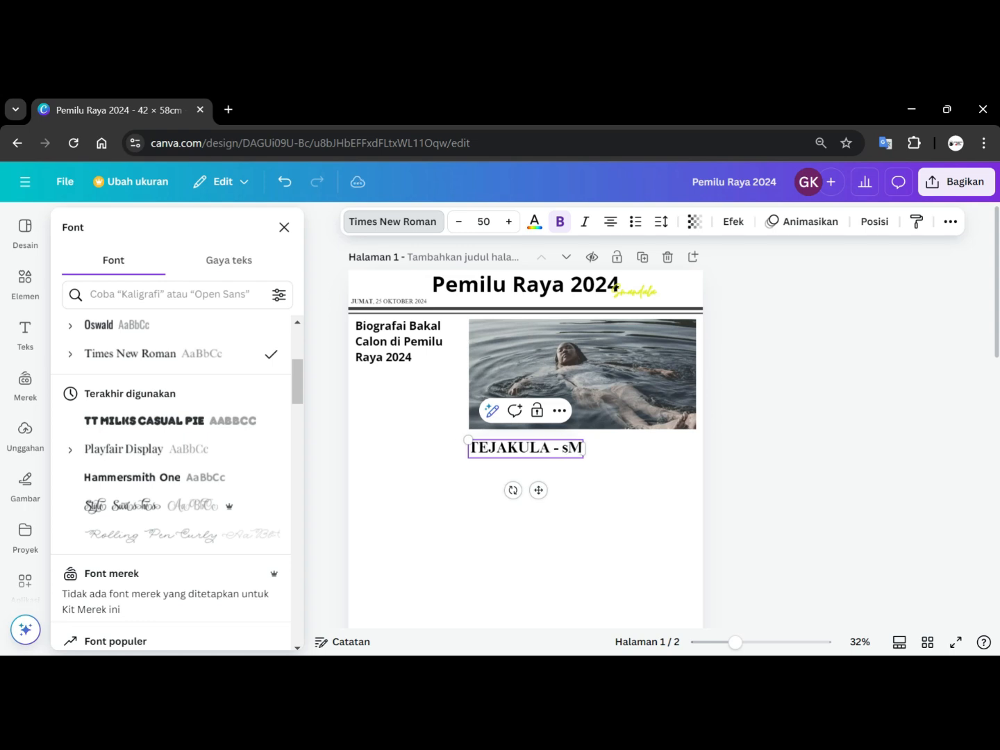
{"action": "type", "text": "SMA"}
{"action": "key", "text": "BackSpace"}
{"action": "key", "text": "BackSpace"}
{"action": "key", "text": "BackSpace"}
{"action": "key", "text": "BackSpace"}
{"action": "type", "text": "Sma"}
{"action": "key", "text": "BackSpace"}
{"action": "key", "text": "BackSpace"}
{"action": "type", "text": "MA"}
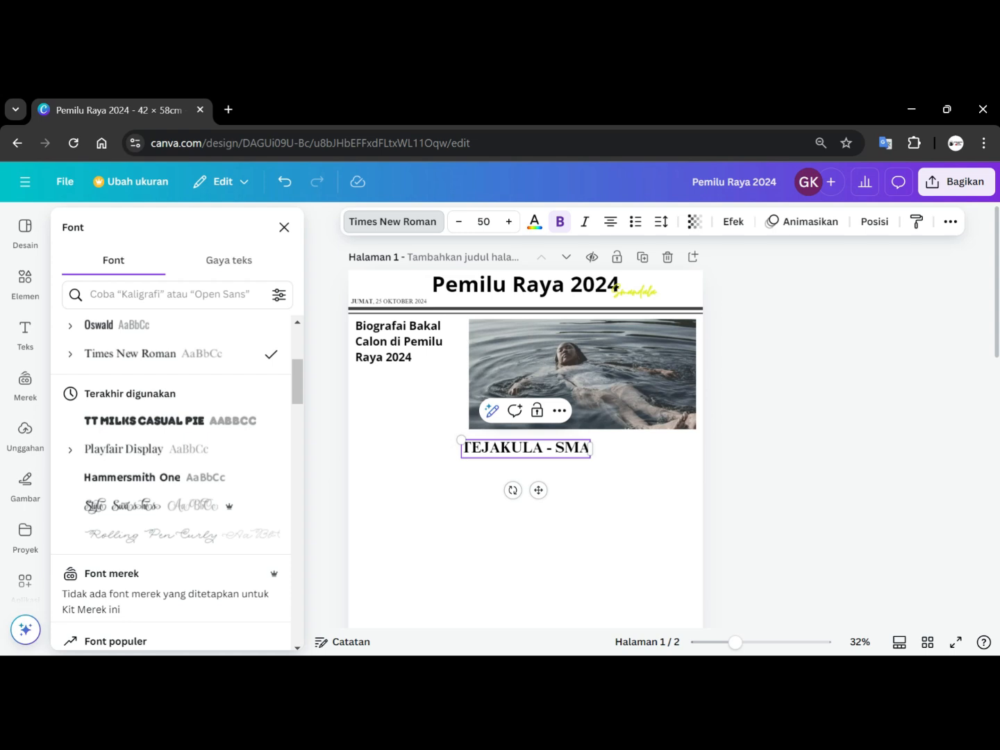
{"action": "type", "text": "N 2 T"}
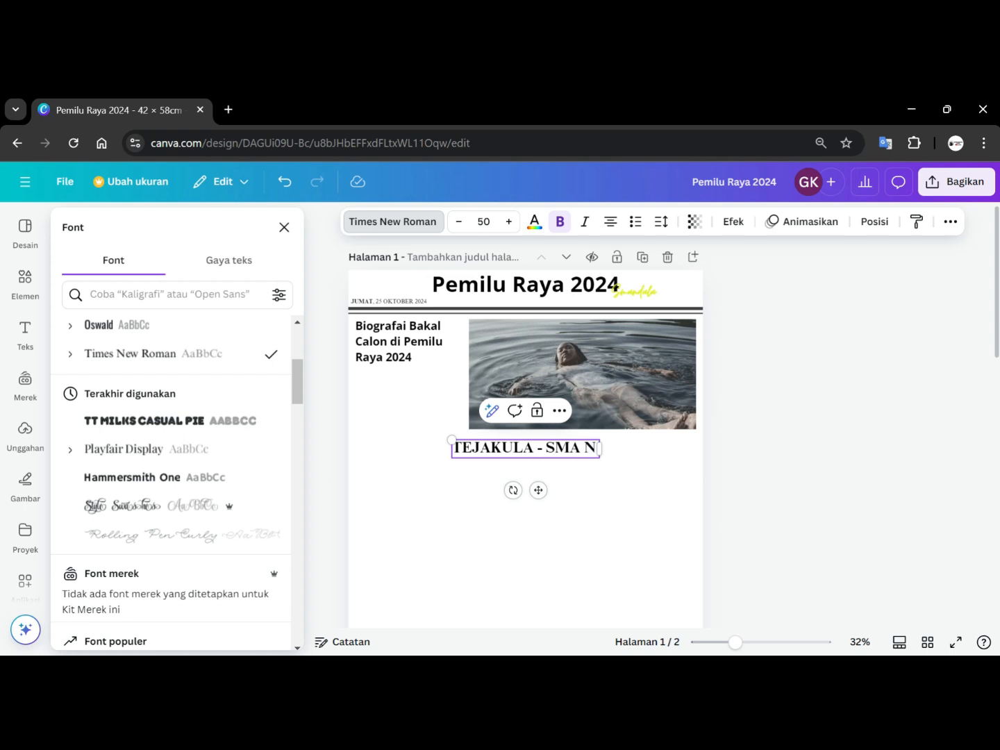
{"action": "type", "text": "ekula"}
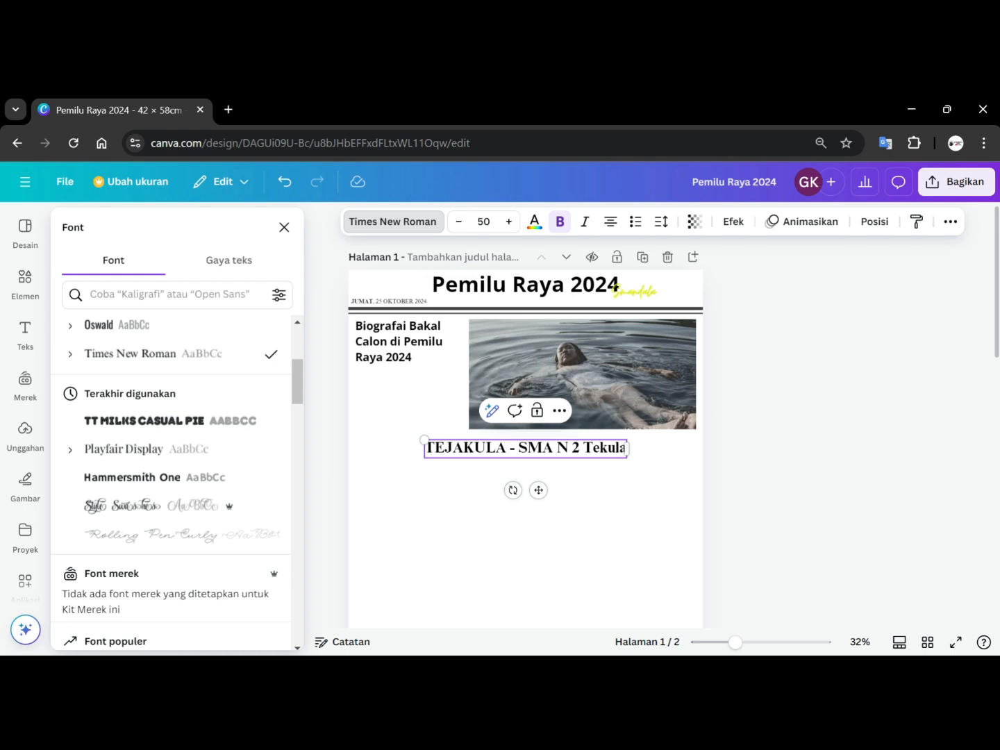
{"action": "key", "text": "BackSpace"}
{"action": "key", "text": "BackSpace"}
{"action": "key", "text": "BackSpace"}
{"action": "key", "text": "BackSpace"}
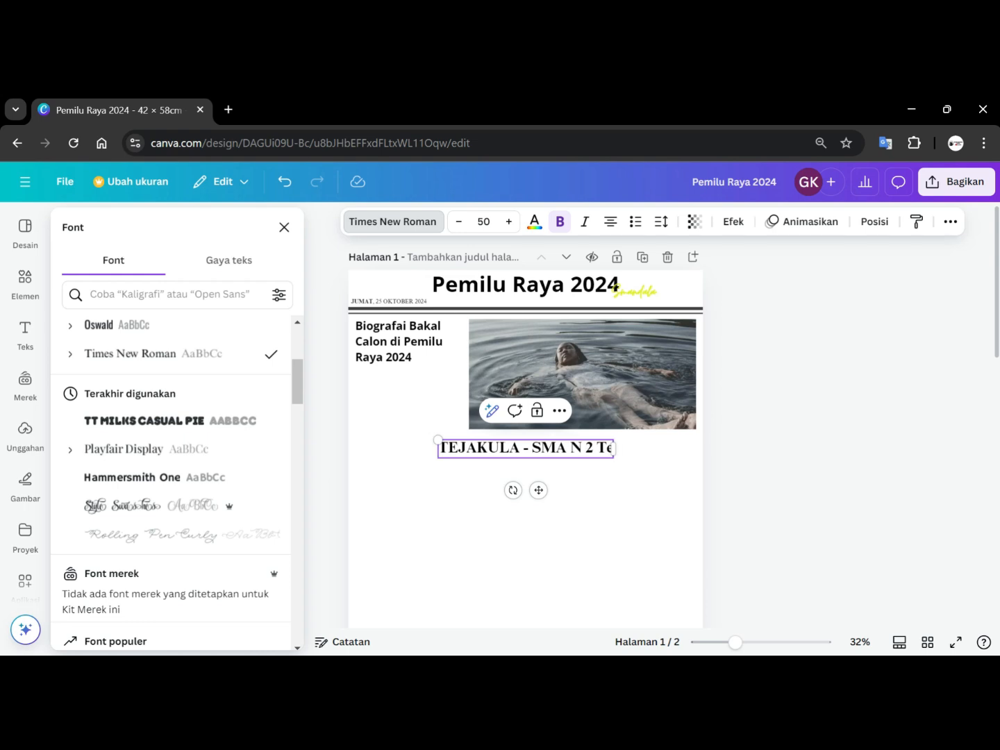
{"action": "type", "text": "jakula"}
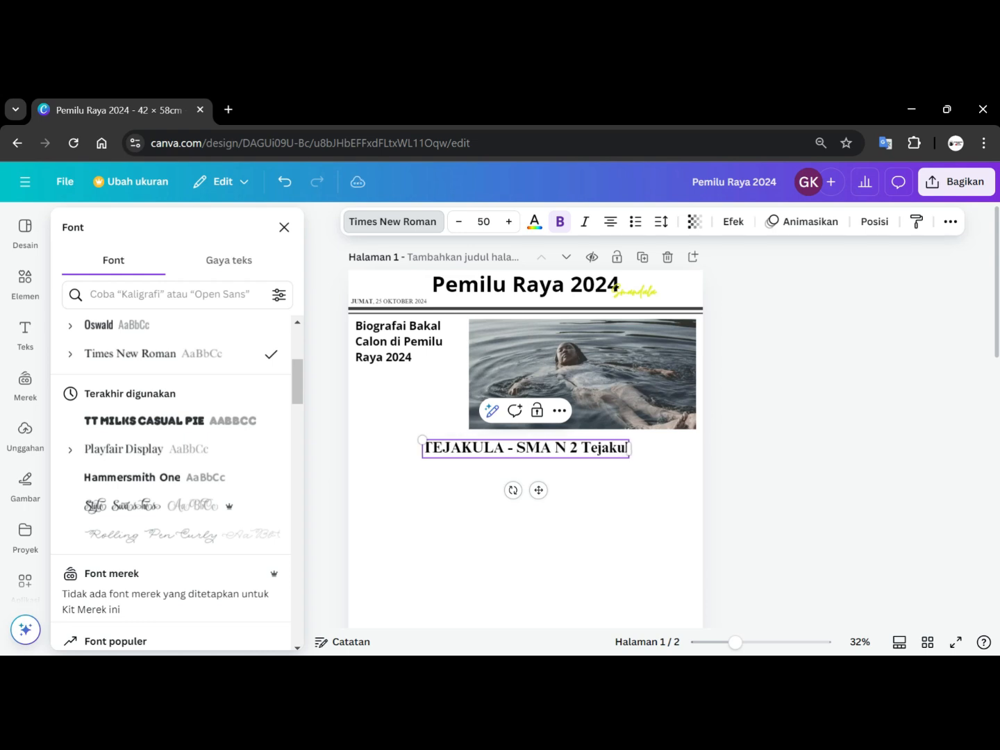
{"action": "type", "text": " menggelar kegiatan"}
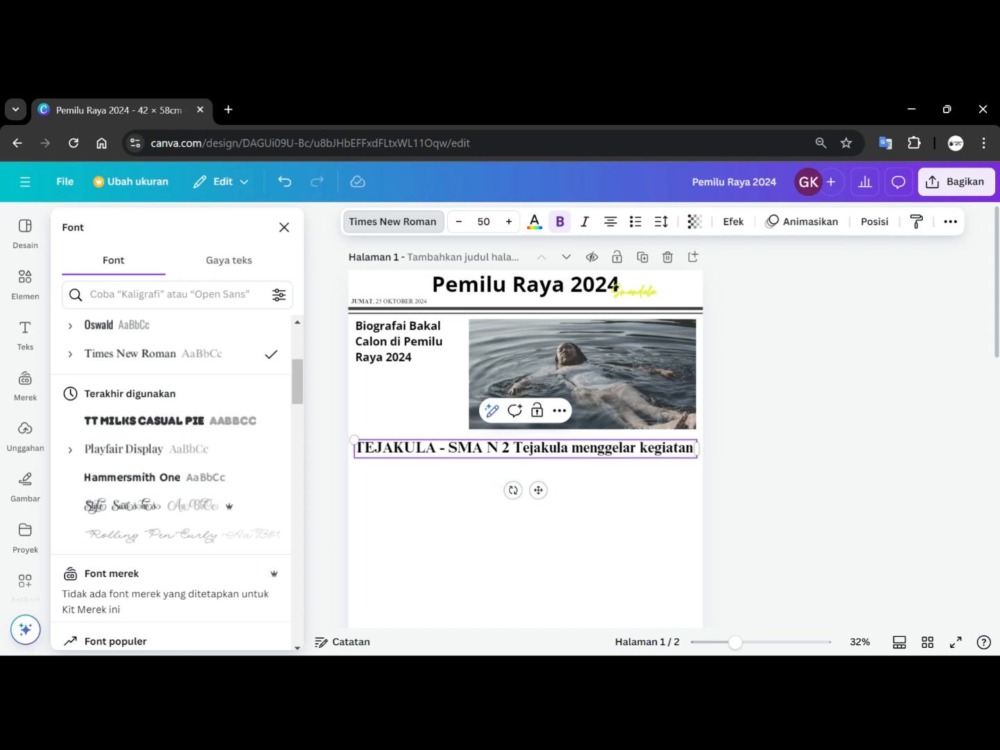
{"action": "type", "text": " pro"}
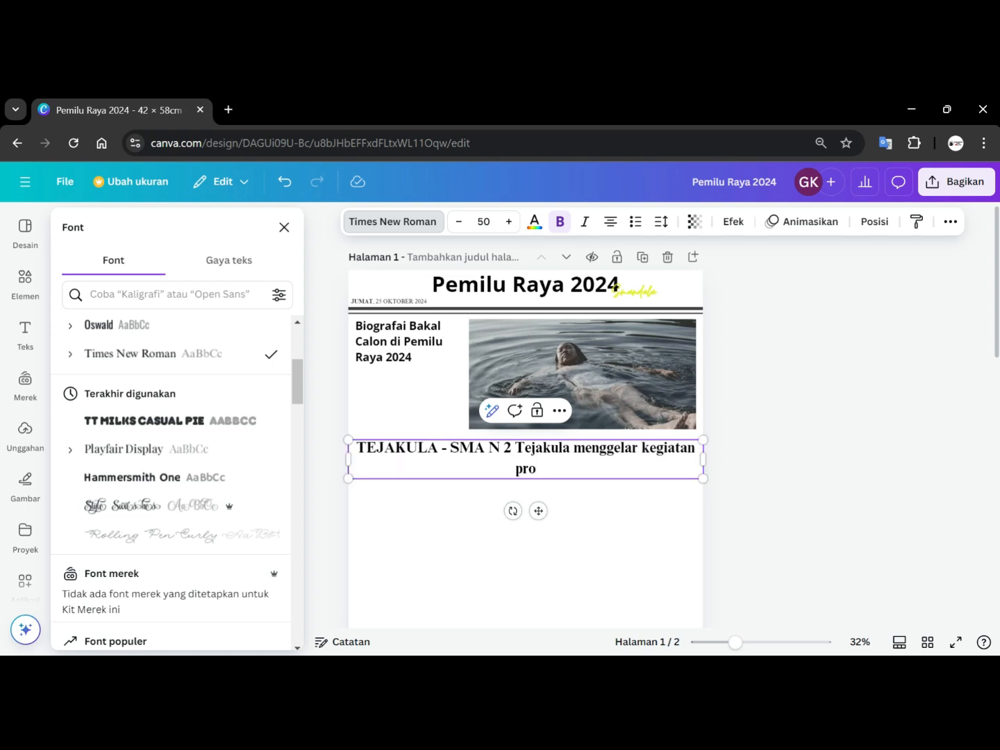
{"action": "type", "text": "je"}
Continue the sentence with 'menggelar kegiatan projek P5 dalam pemilu raya tahun 2024'.
{"action": "key", "text": "BackSpace"}
{"action": "key", "text": "BackSpace"}
{"action": "type", "text": "jek"}
{"action": "type", "text": "P5 dalam pemilu"}
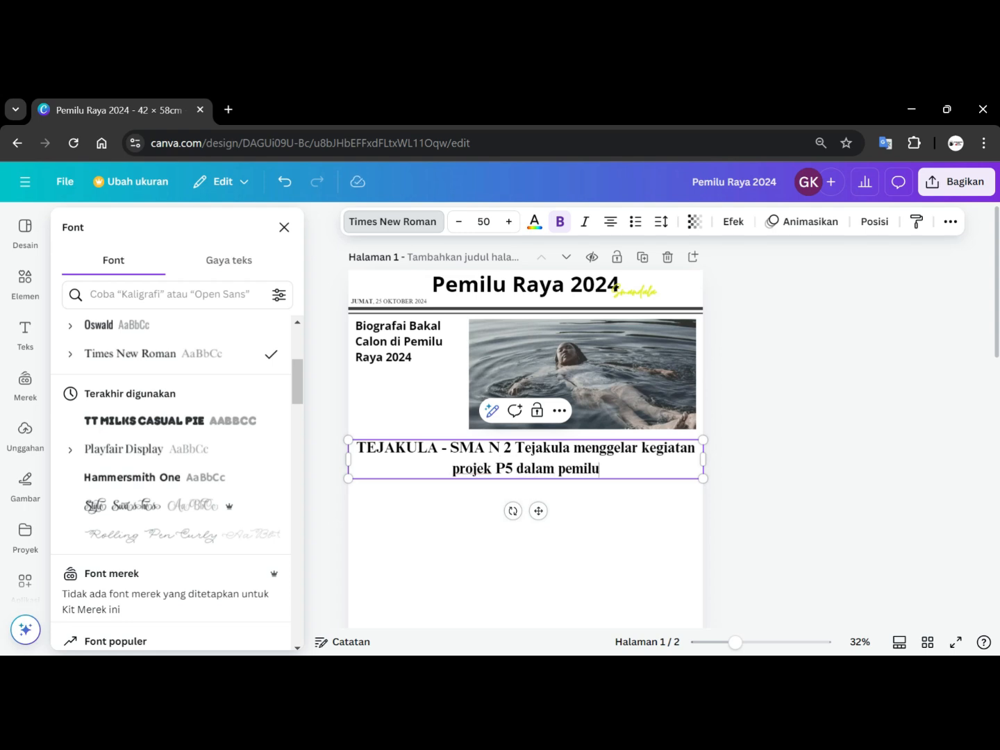
{"action": "type", "text": " ra"}
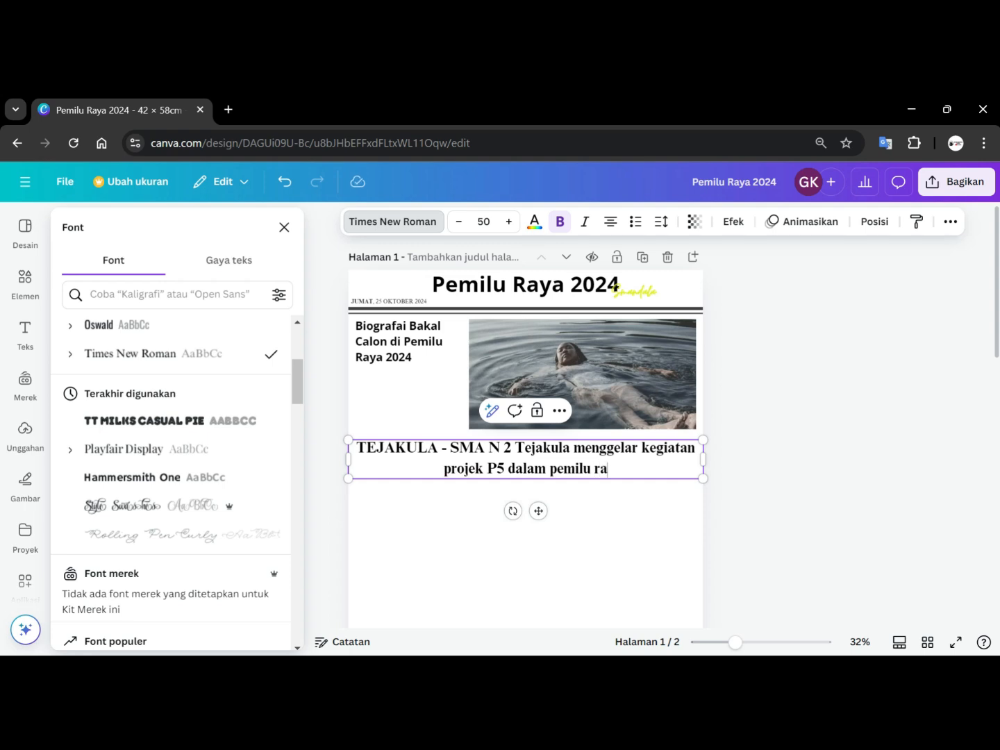
{"action": "type", "text": "y"}
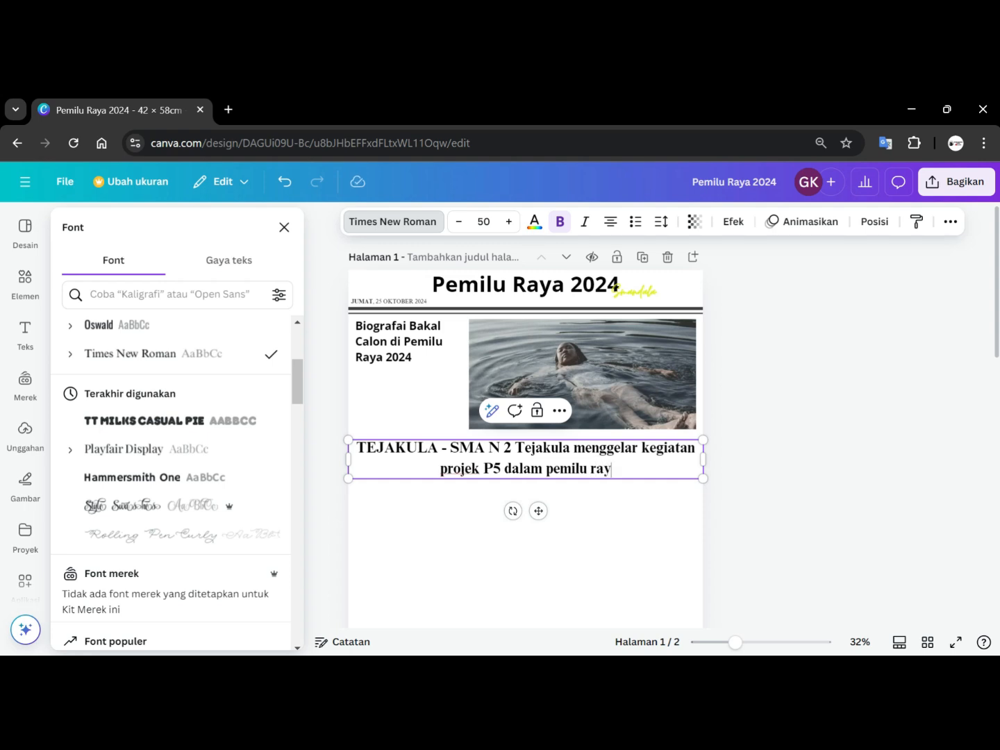
{"action": "type", "text": "a tah"}
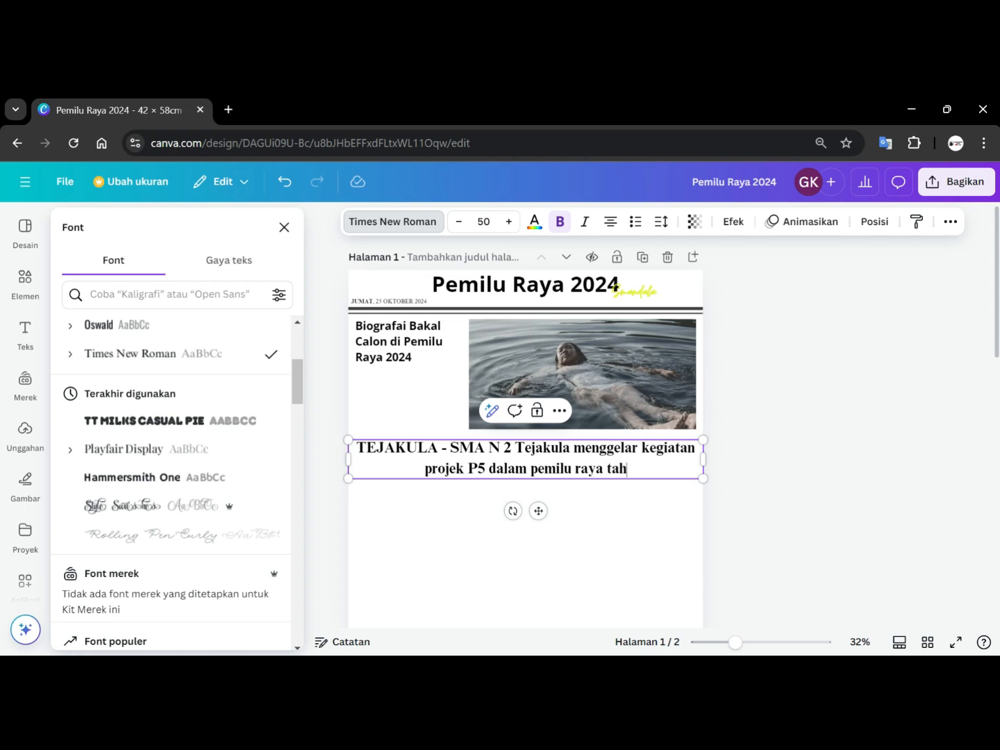
{"action": "type", "text": "un 202"}
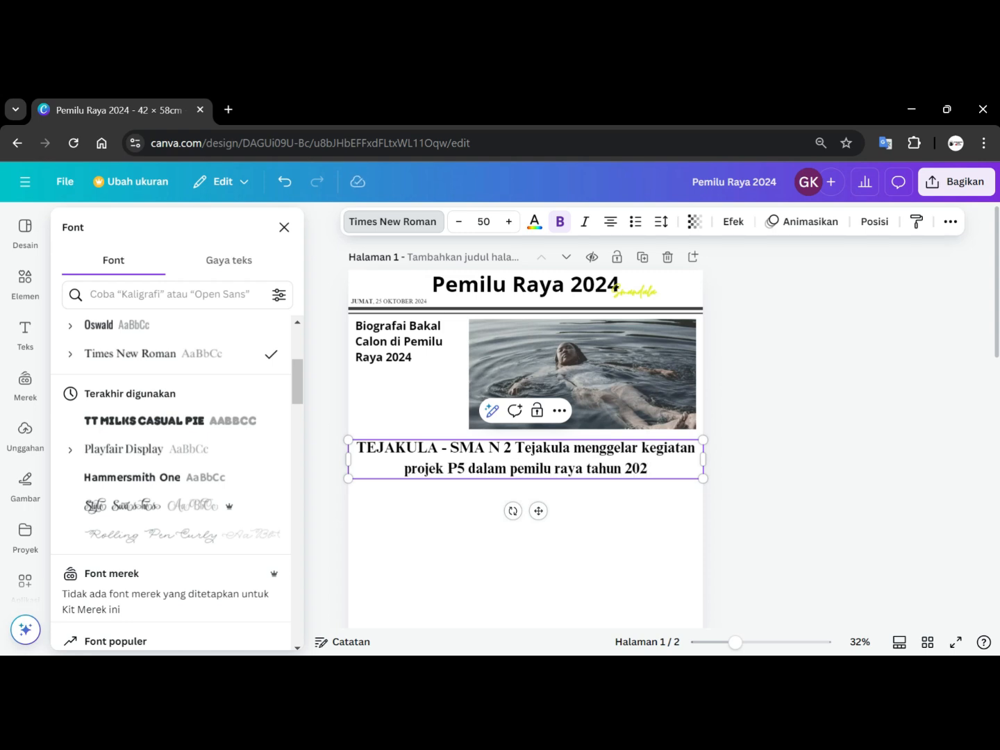
{"action": "type", "text": "4"}
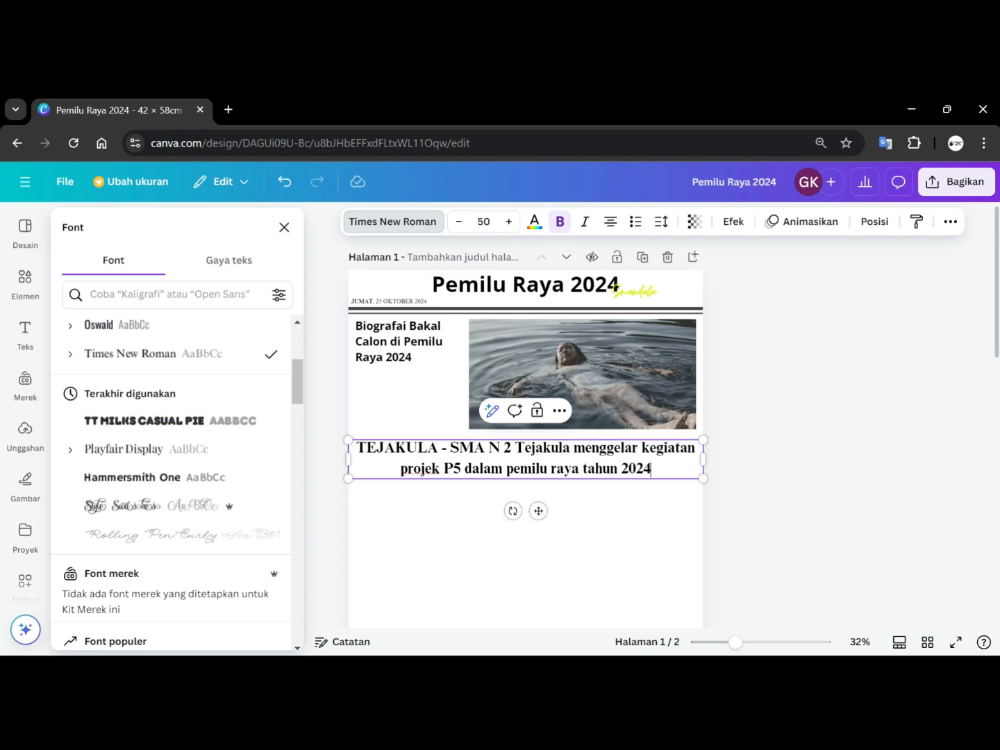
Finish the sentence with 'yang mengusung tema “Demokrasi Muda Langkah Merdeka”.'.
{"action": "type", "text": "yang "}
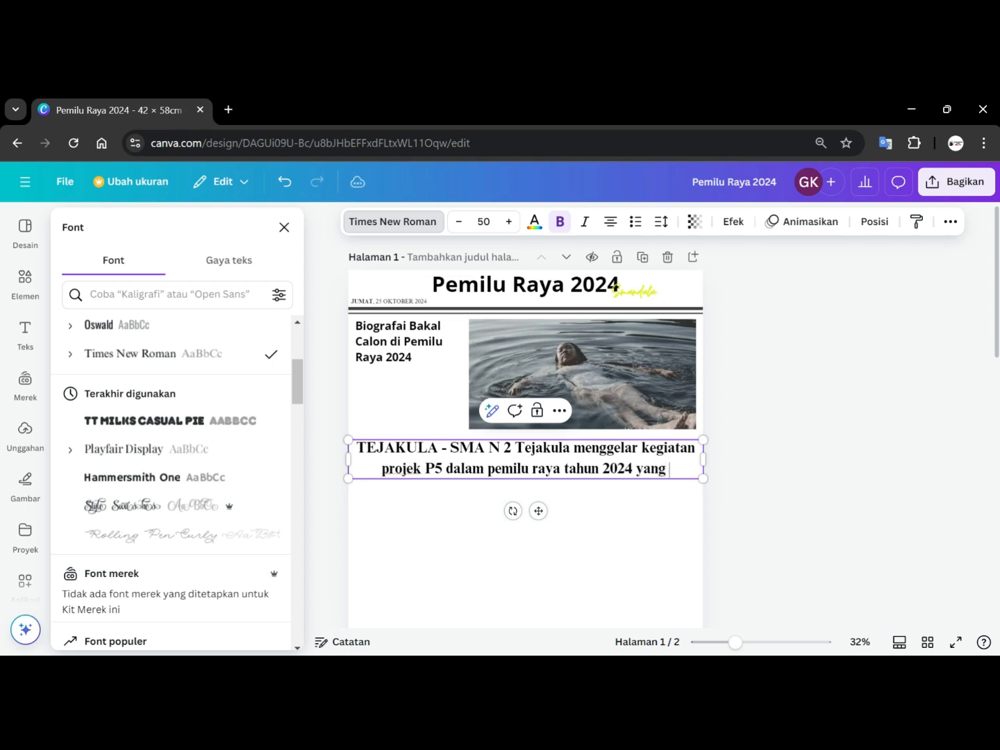
{"action": "type", "text": "mengusung"}
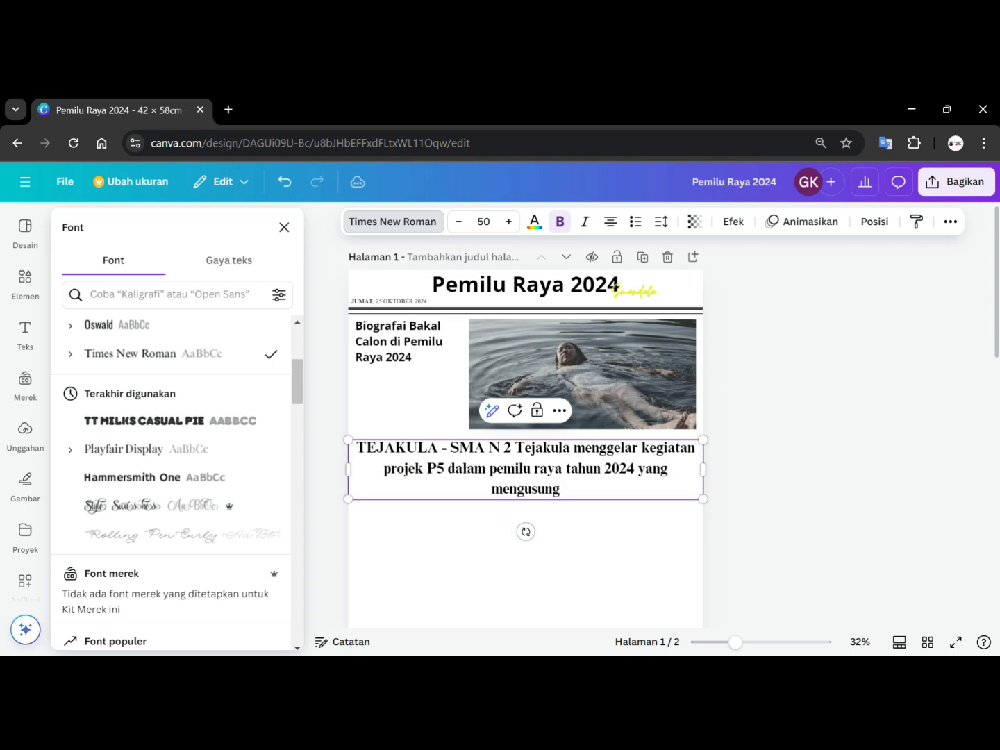
{"action": "type", "text": " tema"}
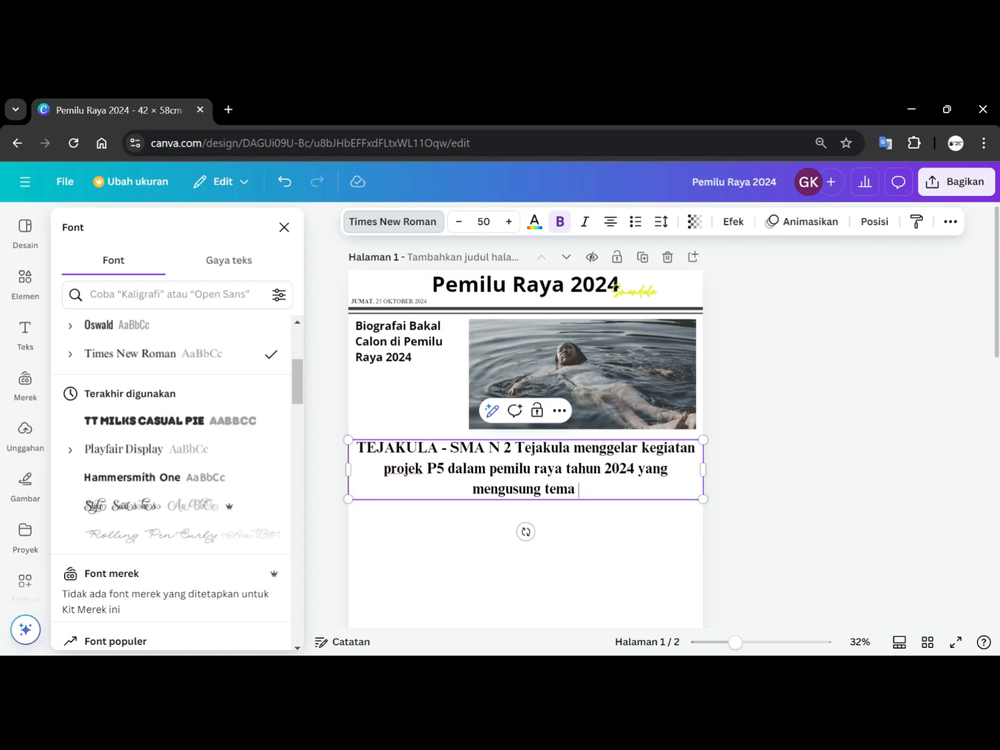
{"action": "type", "text": "“"}
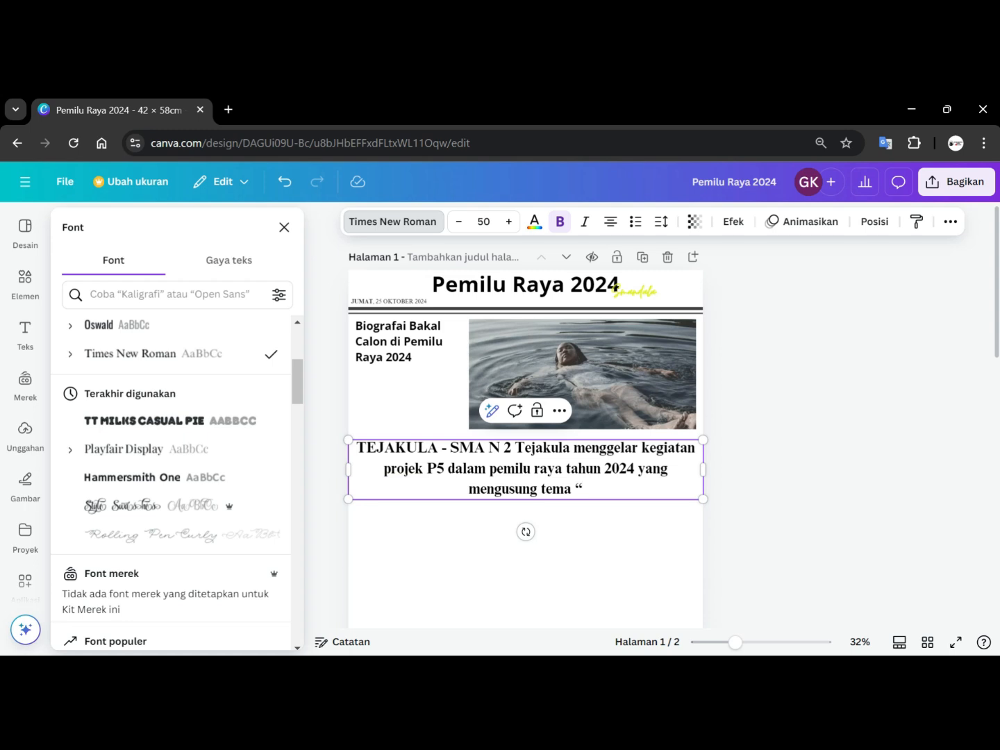
{"action": "type", "text": "Demokar"}
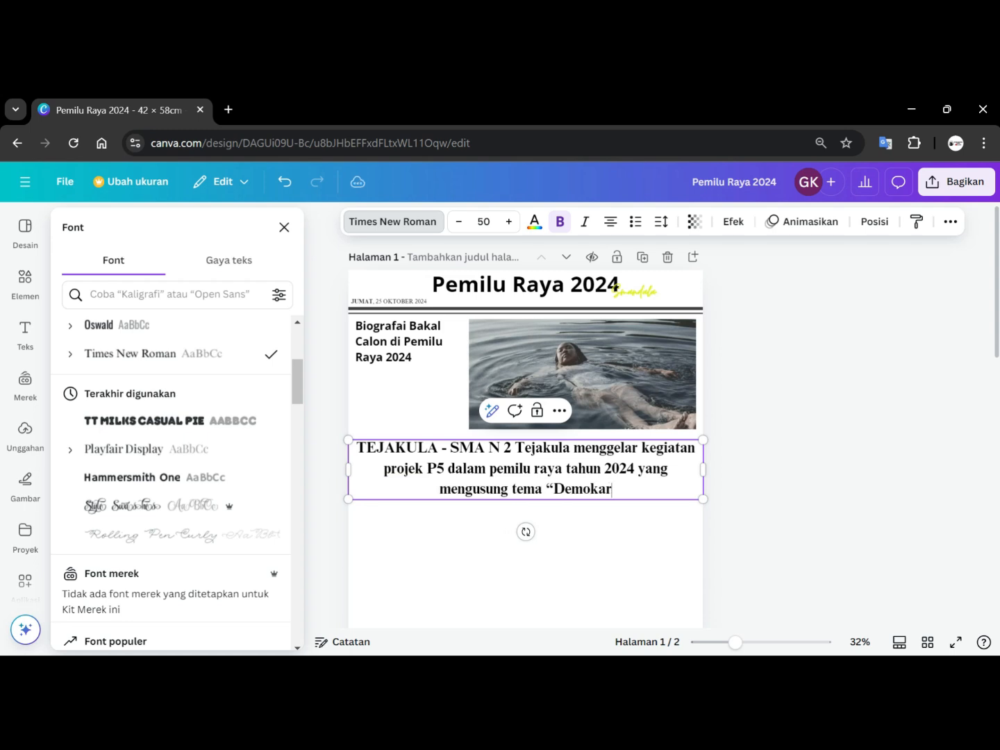
{"action": "key", "text": "BackSpace"}
{"action": "key", "text": "BackSpace"}
{"action": "type", "text": "ras"}
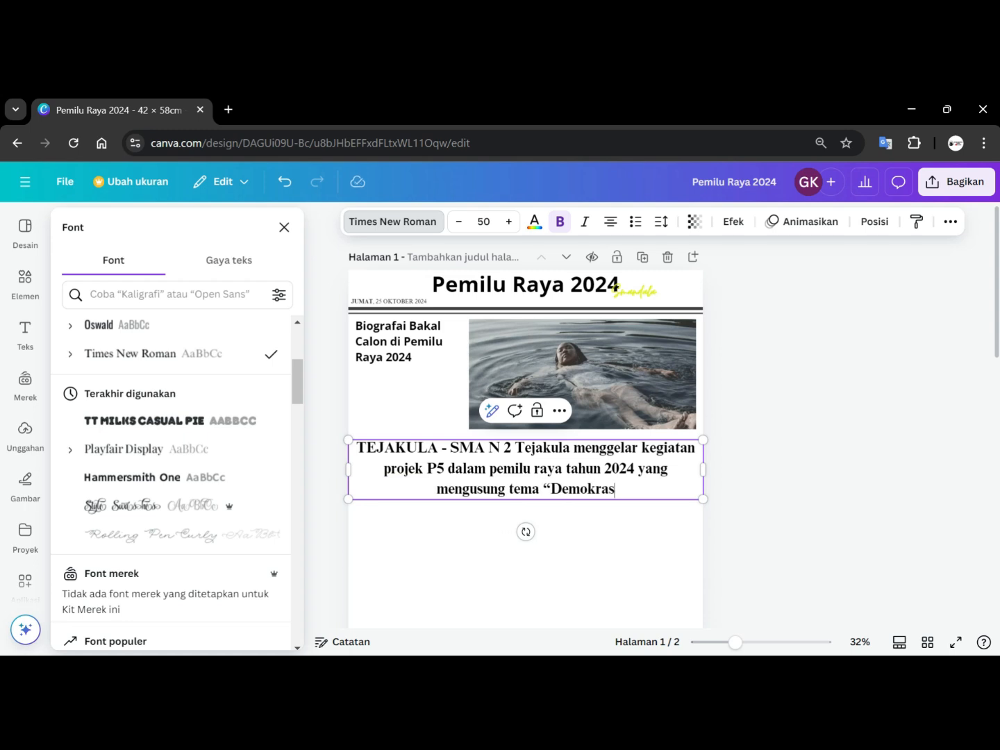
{"action": "type", "text": "i Muda"}
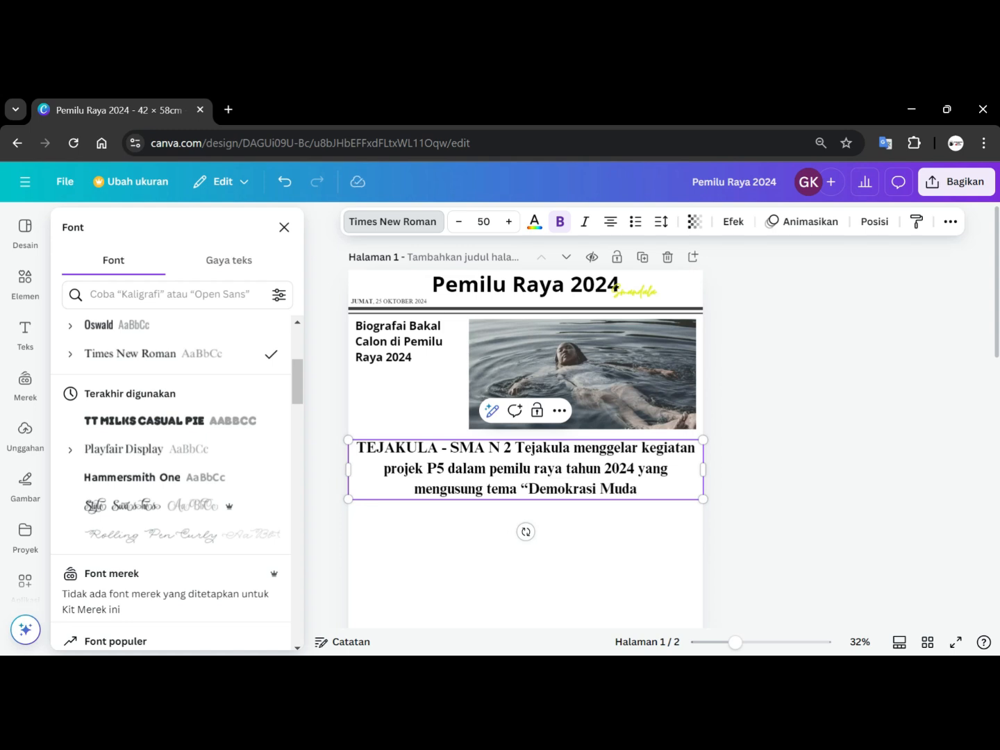
{"action": "type", "text": " Lang"}
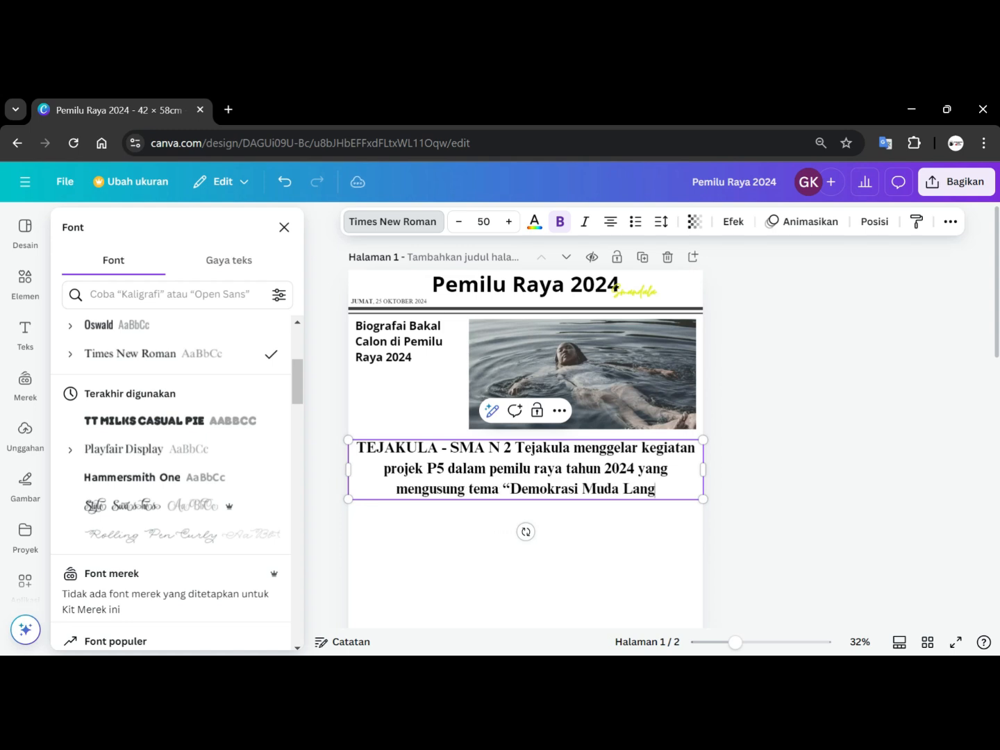
{"action": "type", "text": "kah Merdeka"}
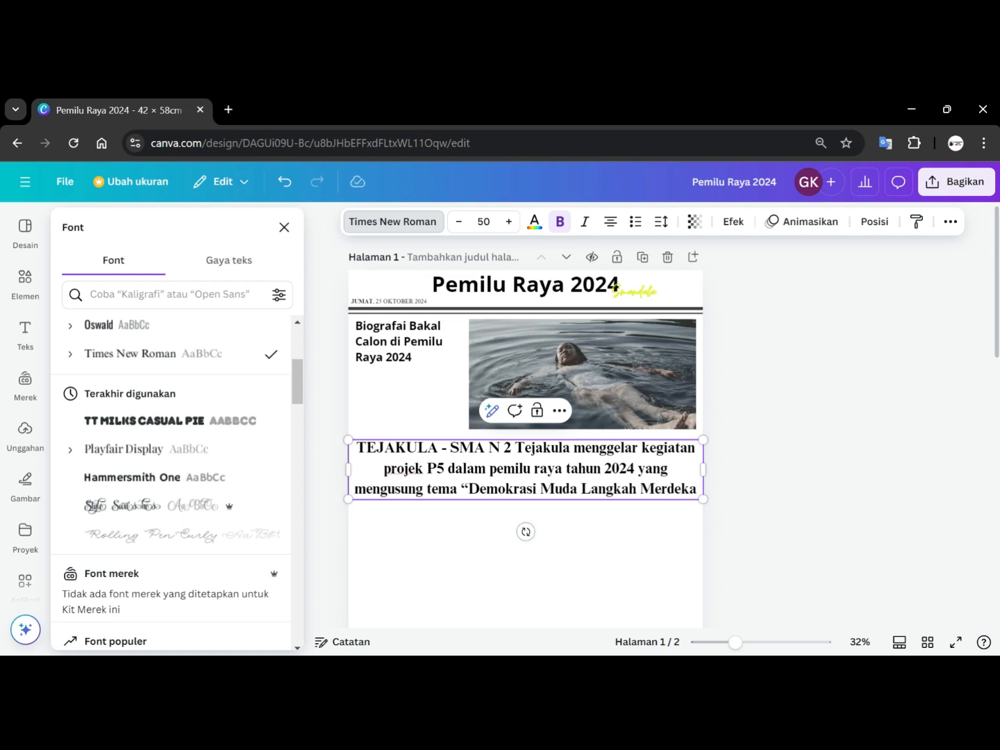
{"action": "type", "text": "\""}
{"action": "type", "text": "."}
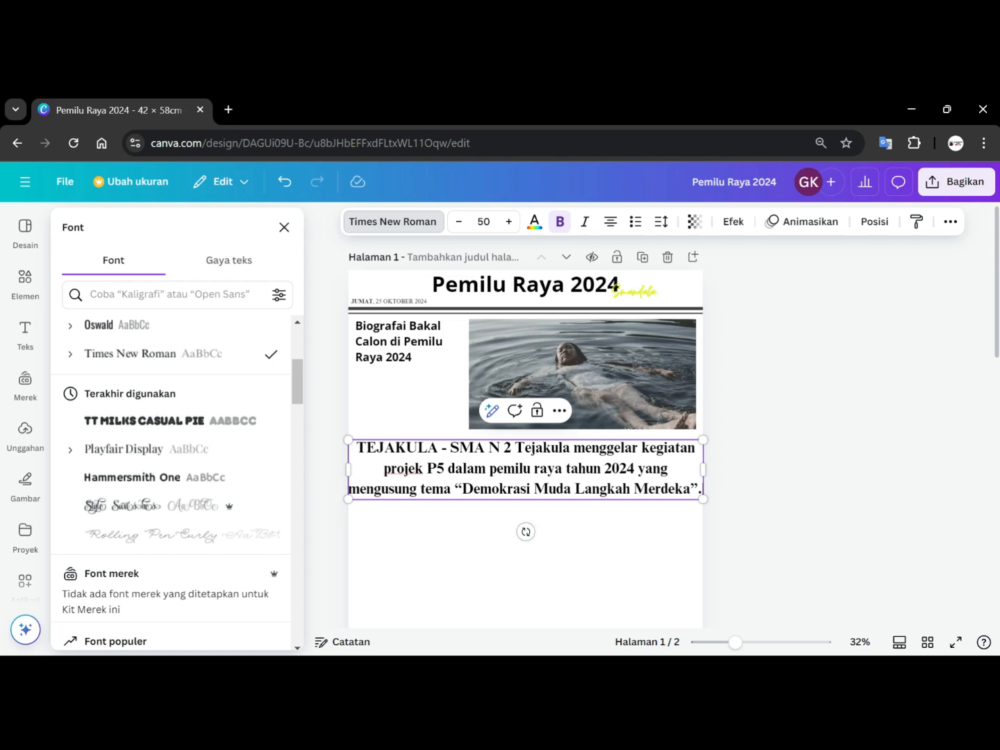
Start a new line in the article text with 'Adapun calon yang maju dalam pemilu raya kali ini adalah'.
{"action": "key", "text": "Return"}
{"action": "type", "text": "Adapu"}
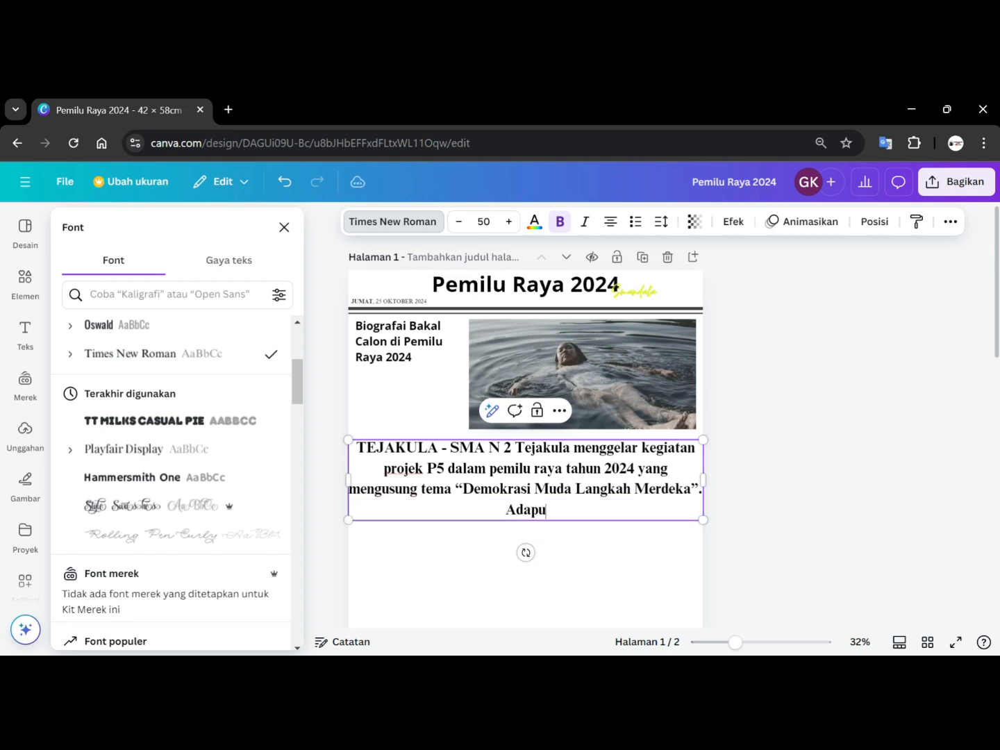
{"action": "type", "text": "n calon ya"}
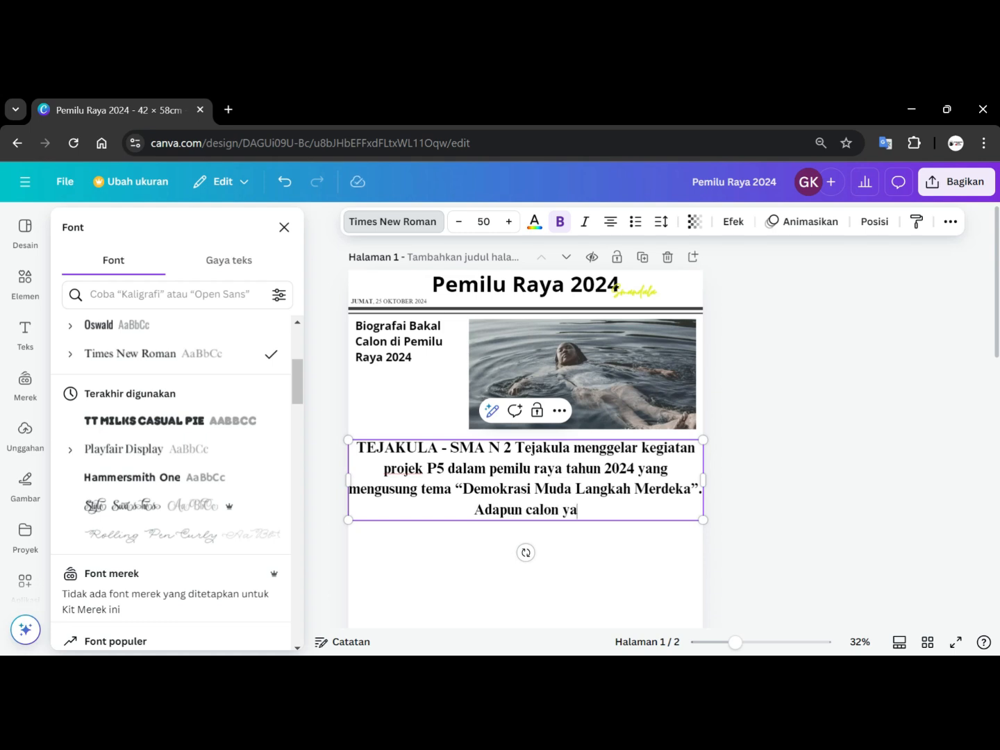
{"action": "type", "text": "ng maju "}
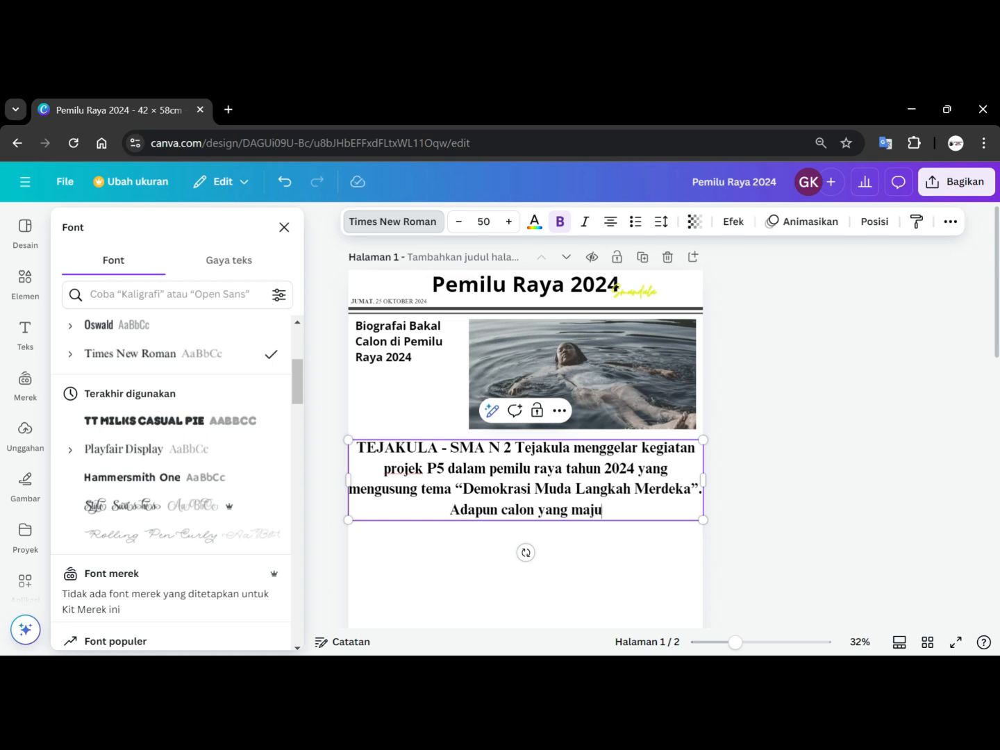
{"action": "type", "text": "dalam "}
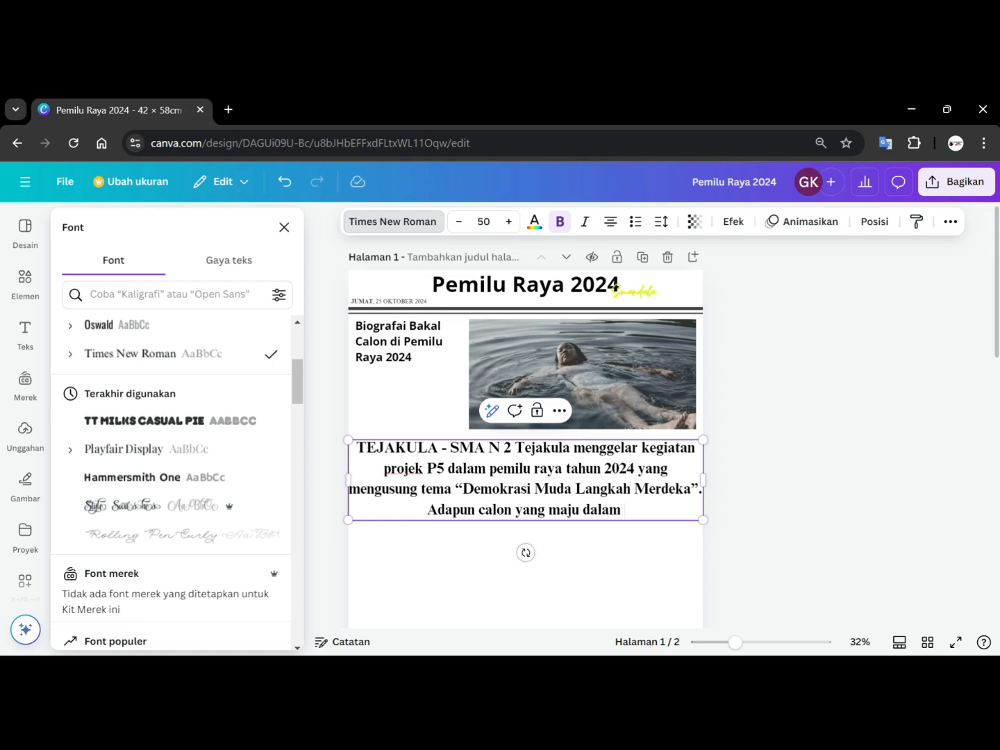
{"action": "type", "text": "pem"}
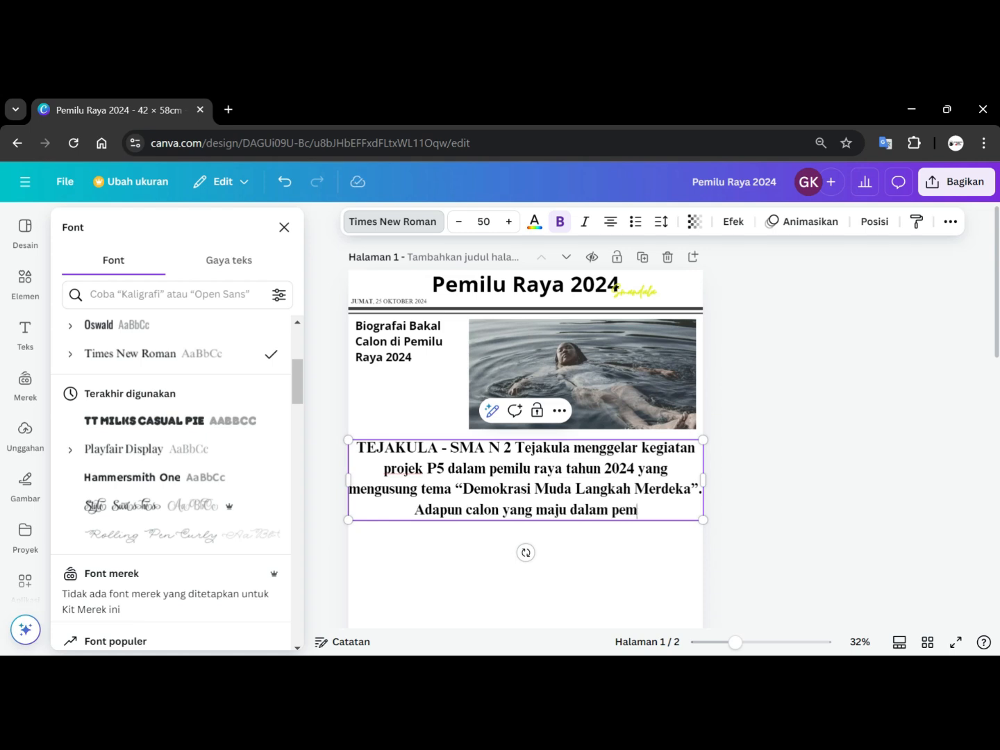
{"action": "type", "text": "ilu ray"}
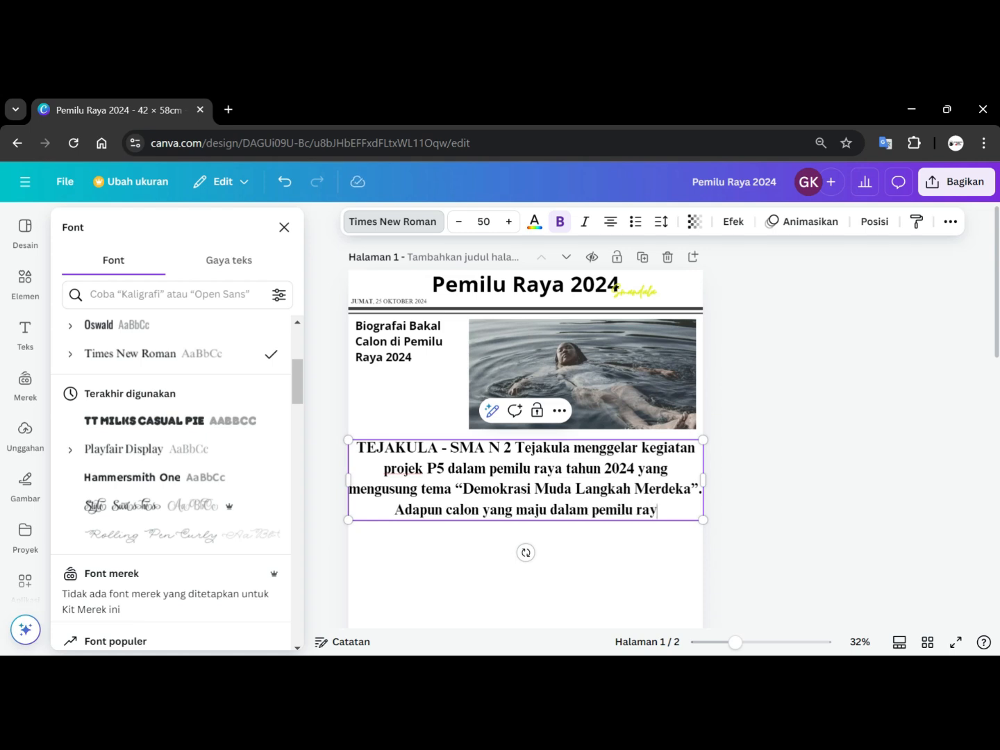
{"action": "type", "text": "a kali "}
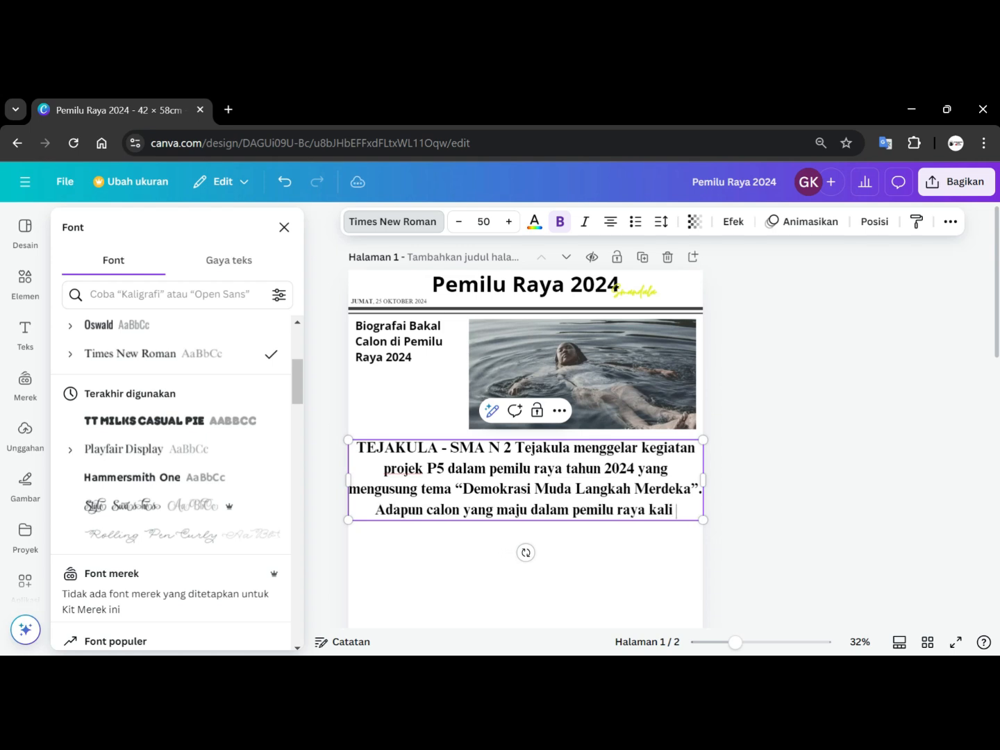
{"action": "type", "text": "ini adalah"}
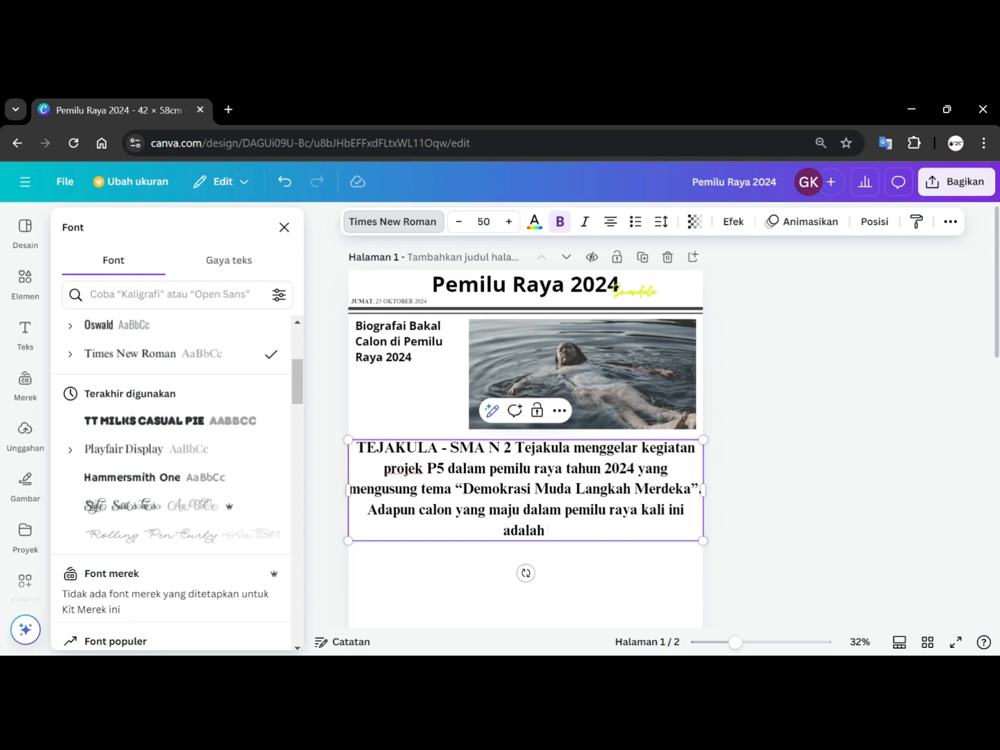
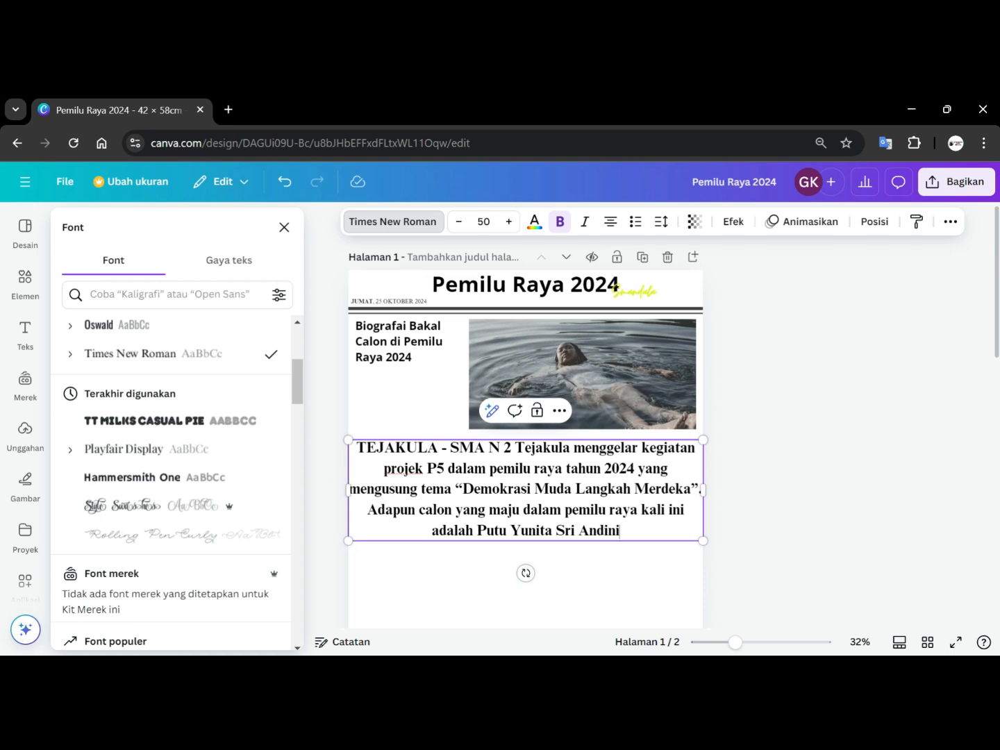
Add the first two candidates' full names to the sentence, separated by commas.
{"action": "type", "text": ","}
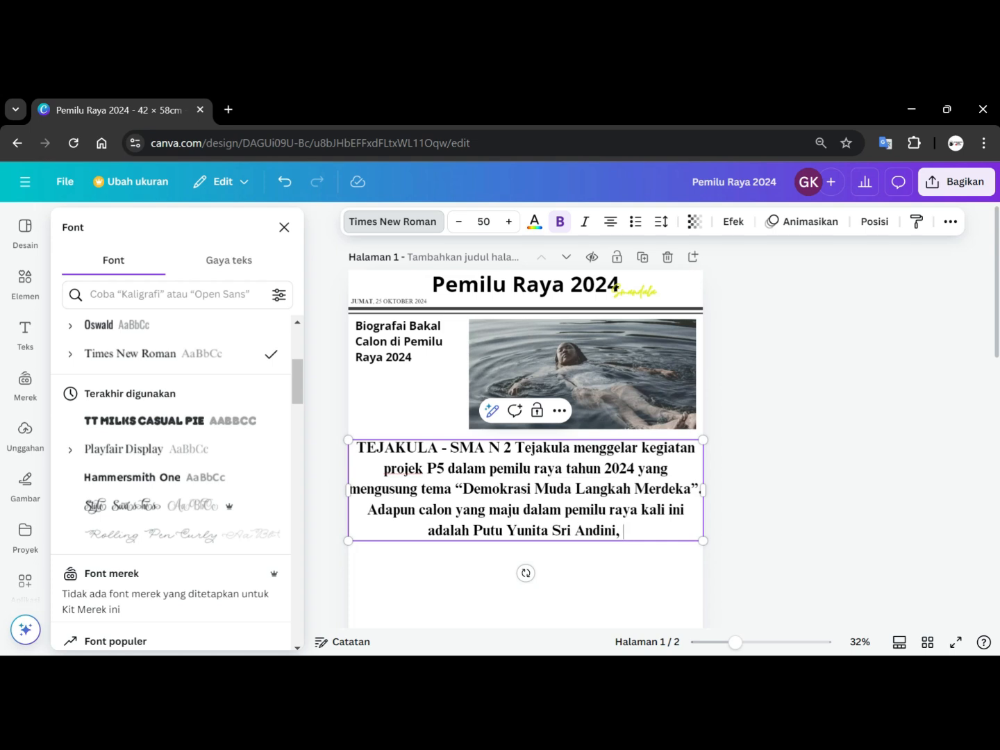
{"action": "type", "text": "Ny"}
{"action": "key", "text": "BackSpace"}
{"action": "key", "text": "BackSpace"}
{"action": "key", "text": "BackSpace"}
{"action": "key", "text": "BackSpace"}
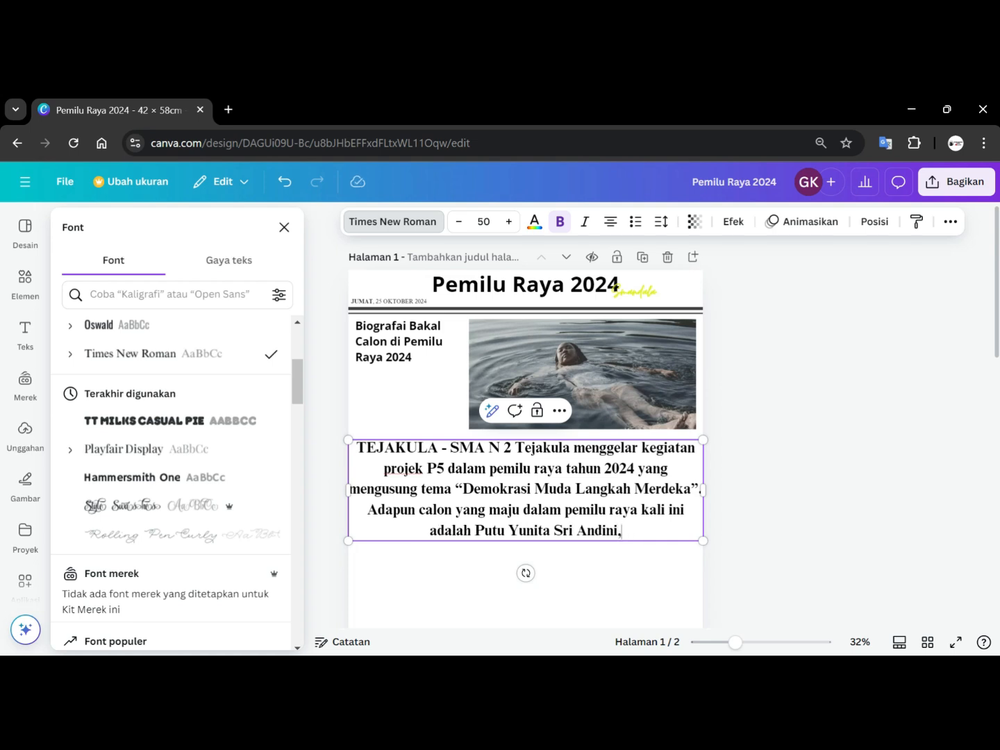
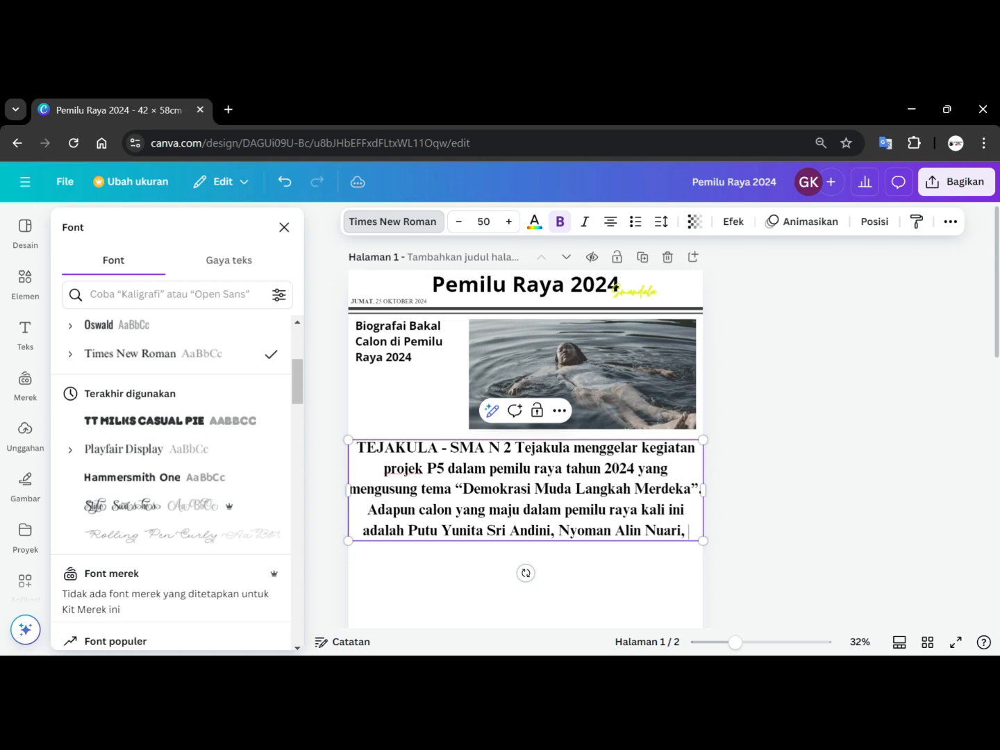
Complete the list with the third candidate's name, 'dan', and the fourth candidate's name, ending with a period.
{"action": "key", "text": "BackSpace"}
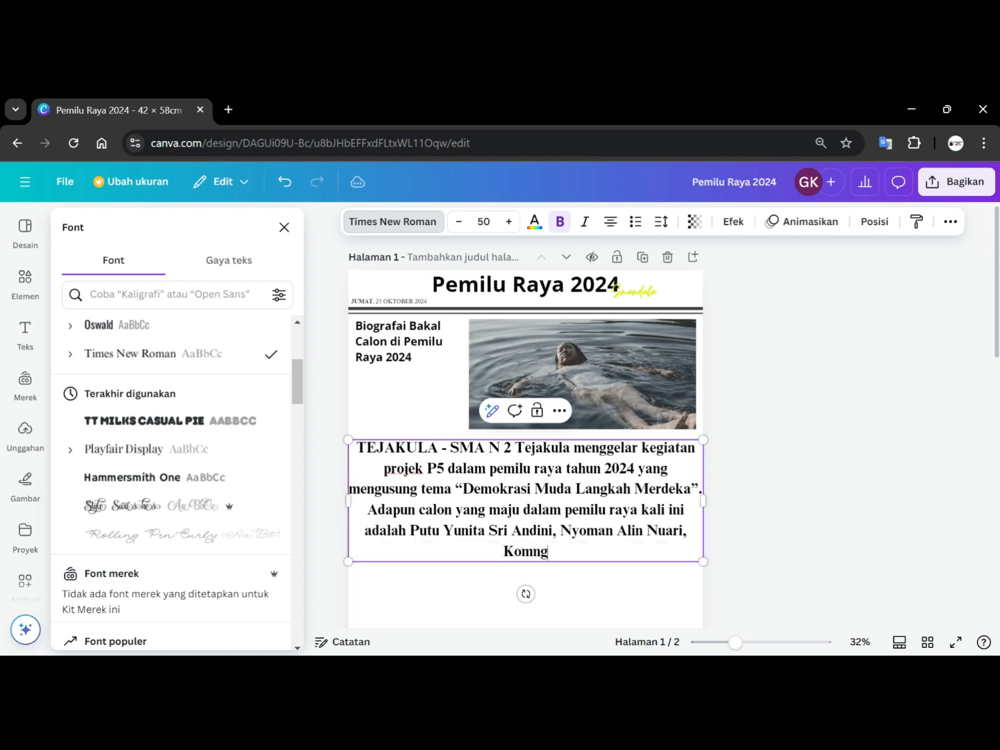
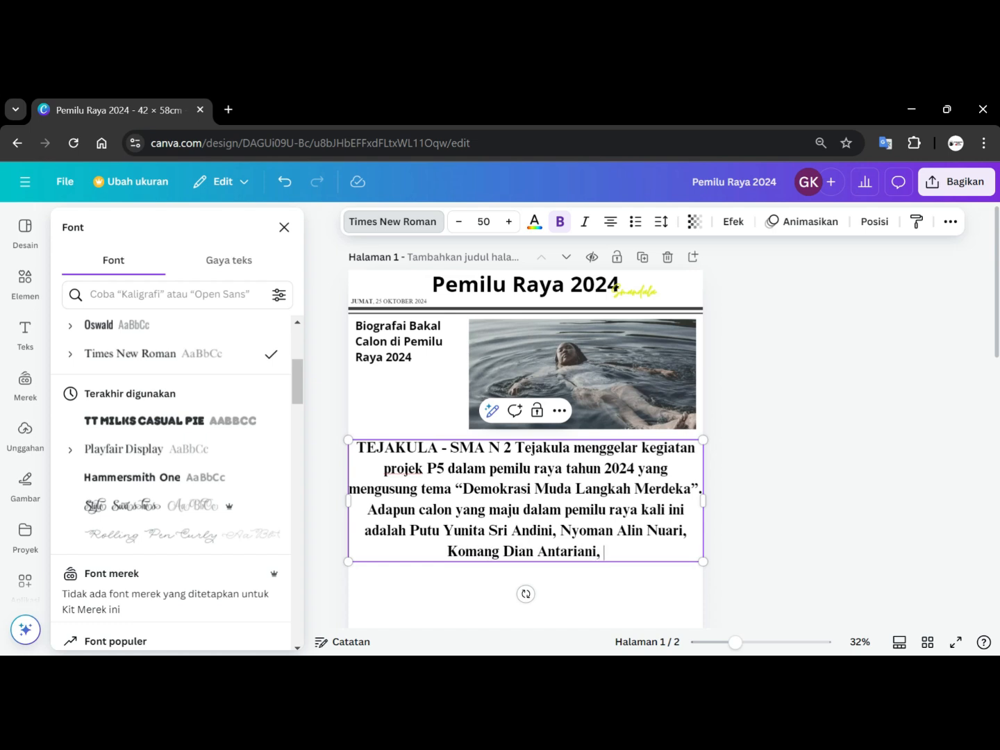
{"action": "type", "text": "dan"}
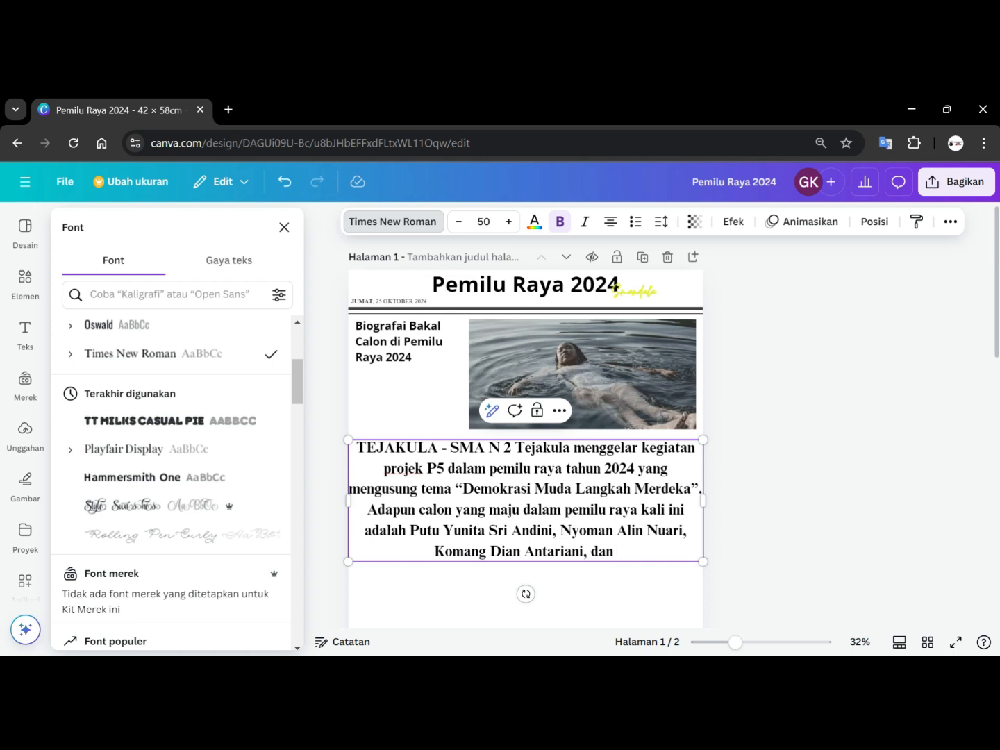
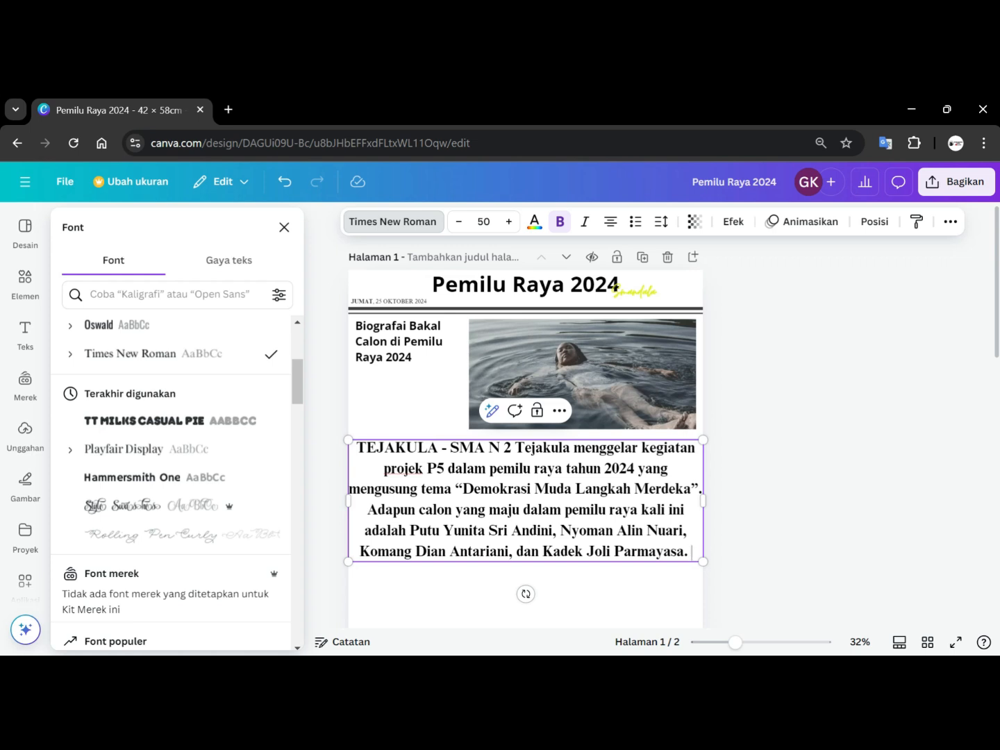
Set the article text's font size to 12.
{"action": "left_click_drag", "start_coordinate": [450, 447], "coordinate": [689, 553]}
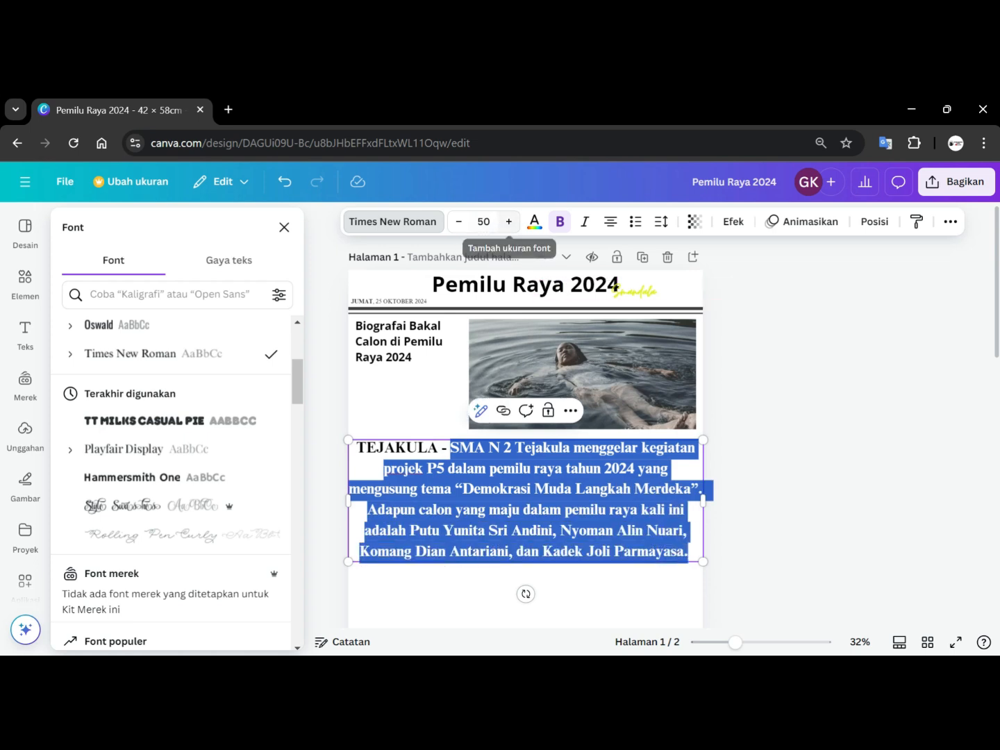
{"action": "left_click", "coordinate": [458, 221]}
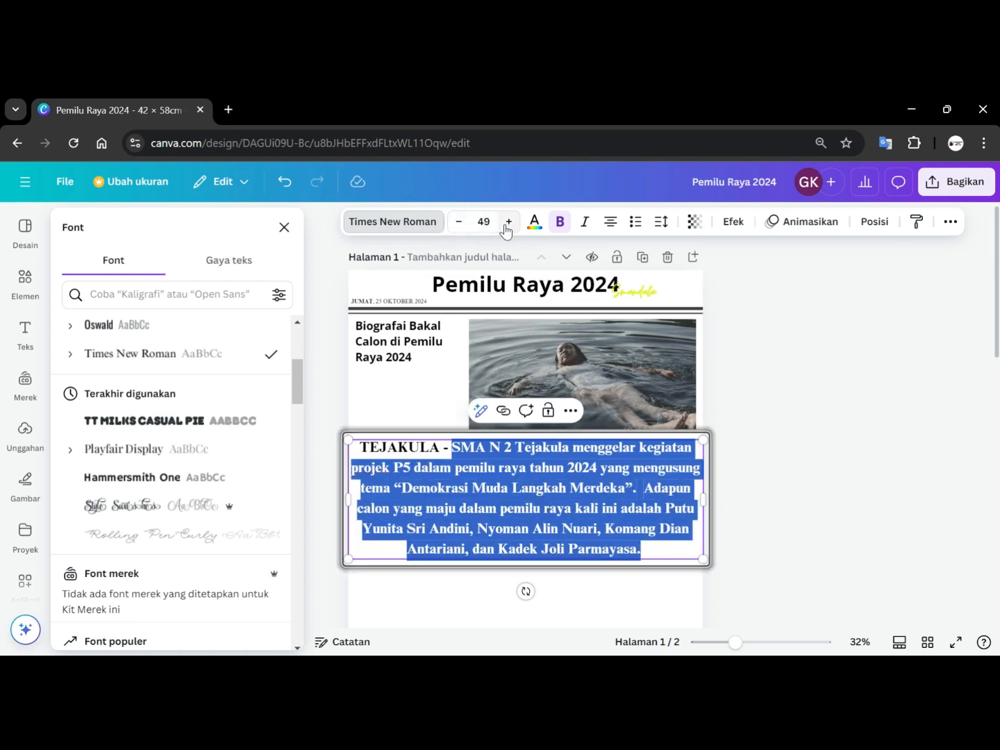
{"action": "left_click", "coordinate": [484, 222]}
{"action": "type", "text": "12"}
{"action": "key", "text": "Return"}
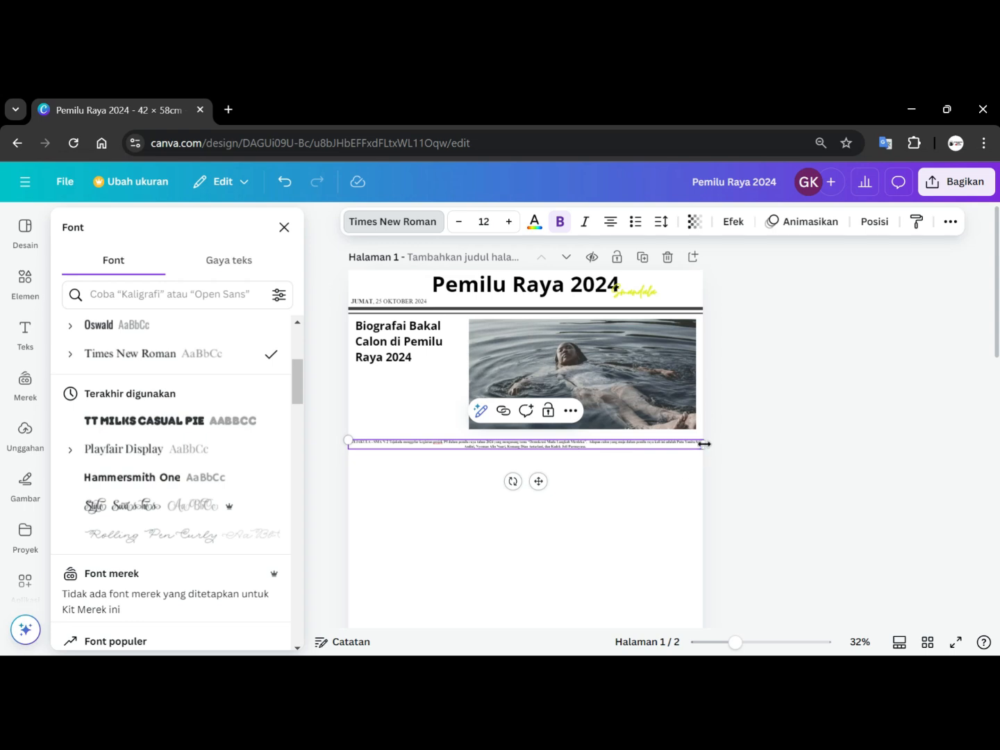
Narrow the article text box to the left column and move it beneath the biography heading.
{"action": "left_click_drag", "start_coordinate": [702, 442], "coordinate": [435, 440]}
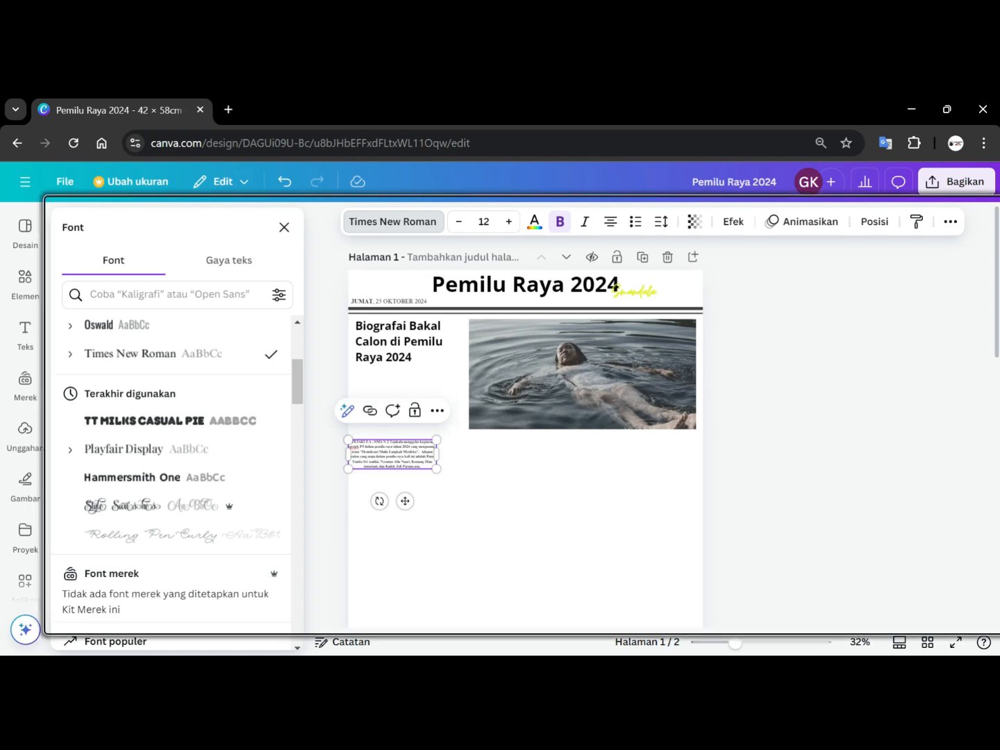
{"action": "left_click", "coordinate": [431, 486]}
{"action": "left_click_drag", "start_coordinate": [397, 466], "coordinate": [403, 383]}
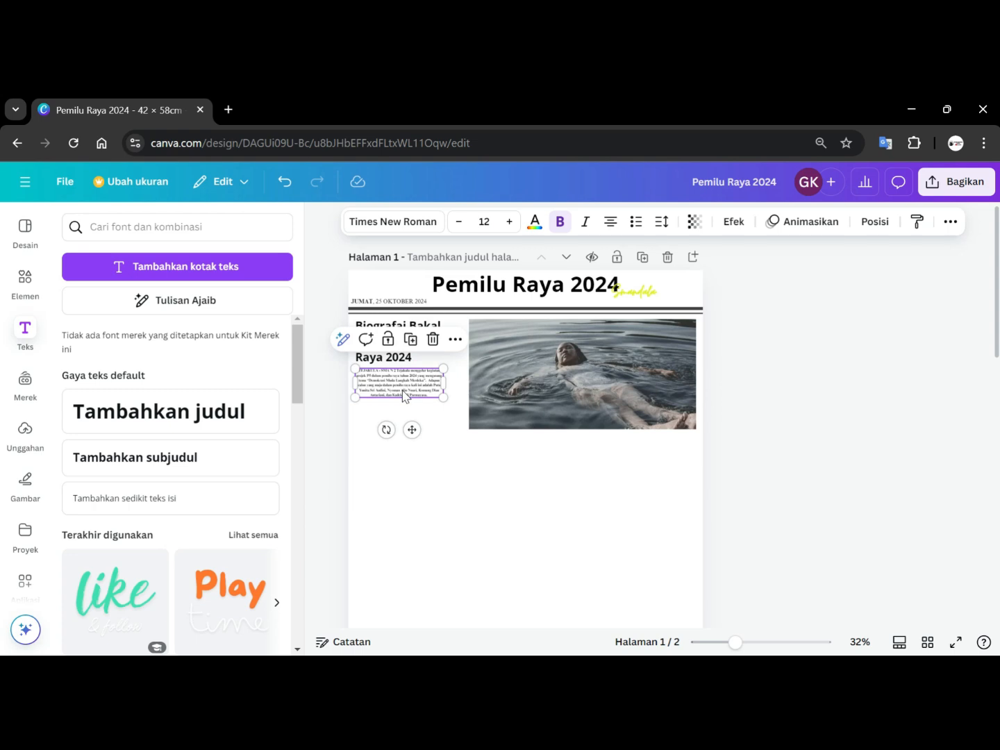
Justify the article text and scale its box slightly larger, to about 14.8 pt text.
{"action": "left_click", "coordinate": [610, 220]}
{"action": "left_click", "coordinate": [611, 221]}
{"action": "left_click", "coordinate": [610, 221]}
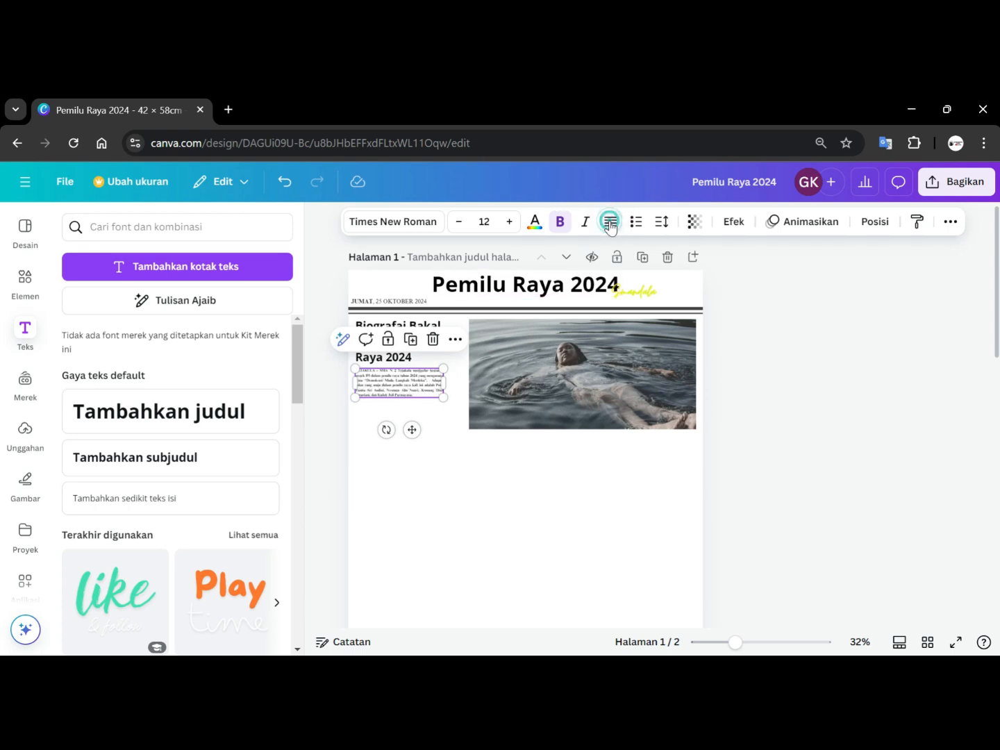
{"action": "left_click_drag", "start_coordinate": [443, 397], "coordinate": [453, 421]}
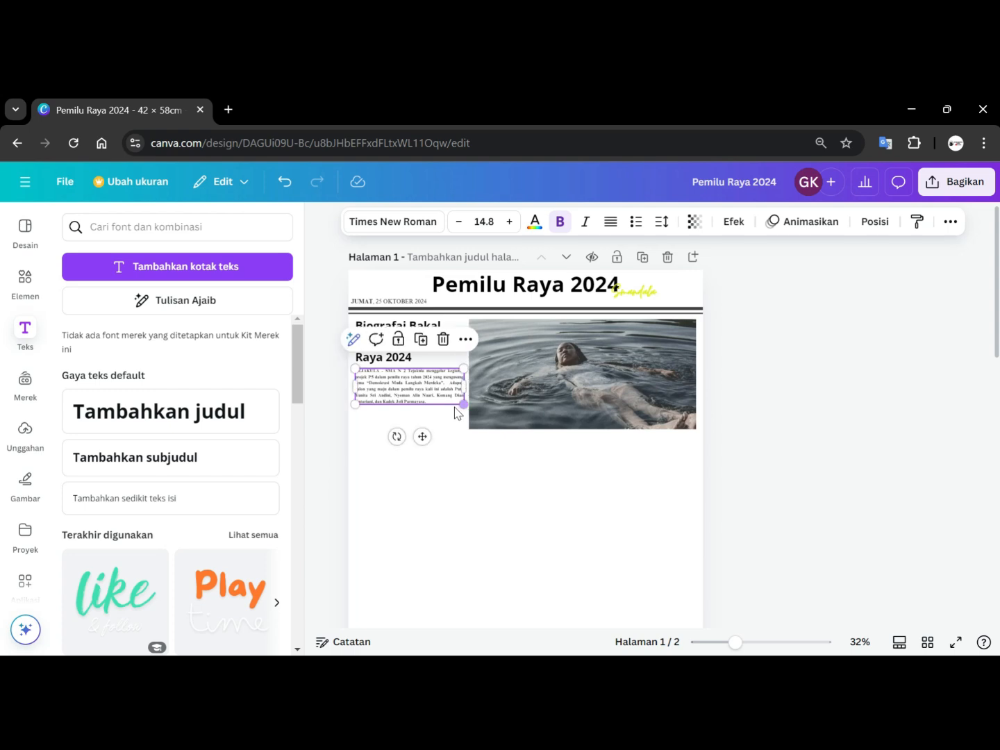
Remove bold from the article text and make only the word 'TEJAKULA' bold.
{"action": "left_click", "coordinate": [561, 223]}
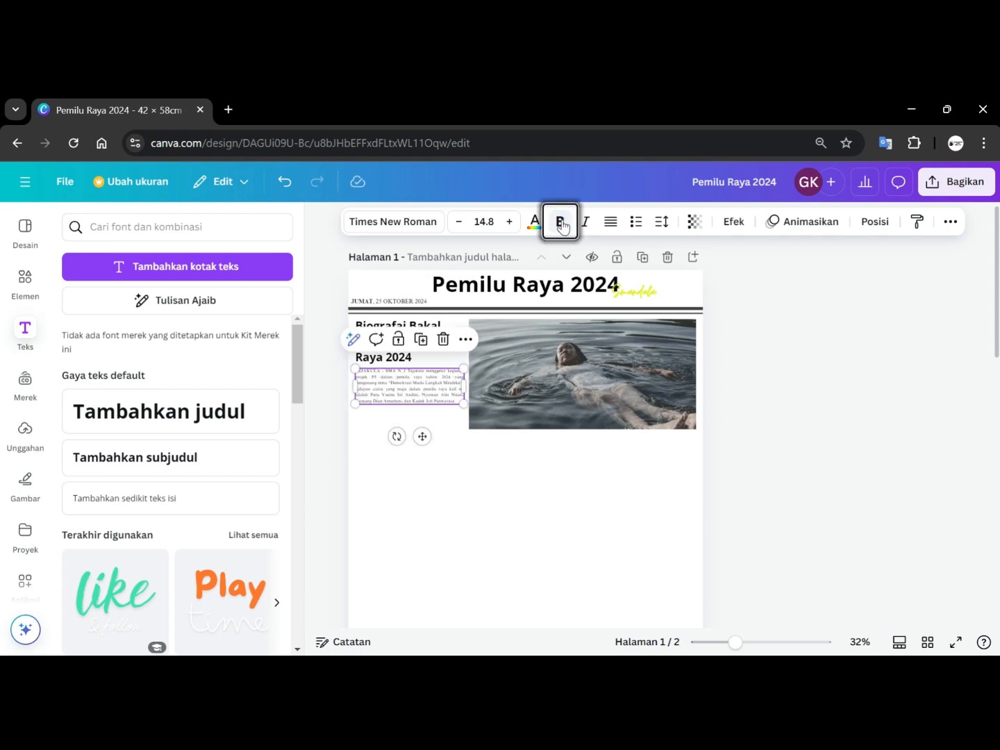
{"action": "scroll", "coordinate": [751, 418], "scroll_direction": "up", "scroll_amount": 5}
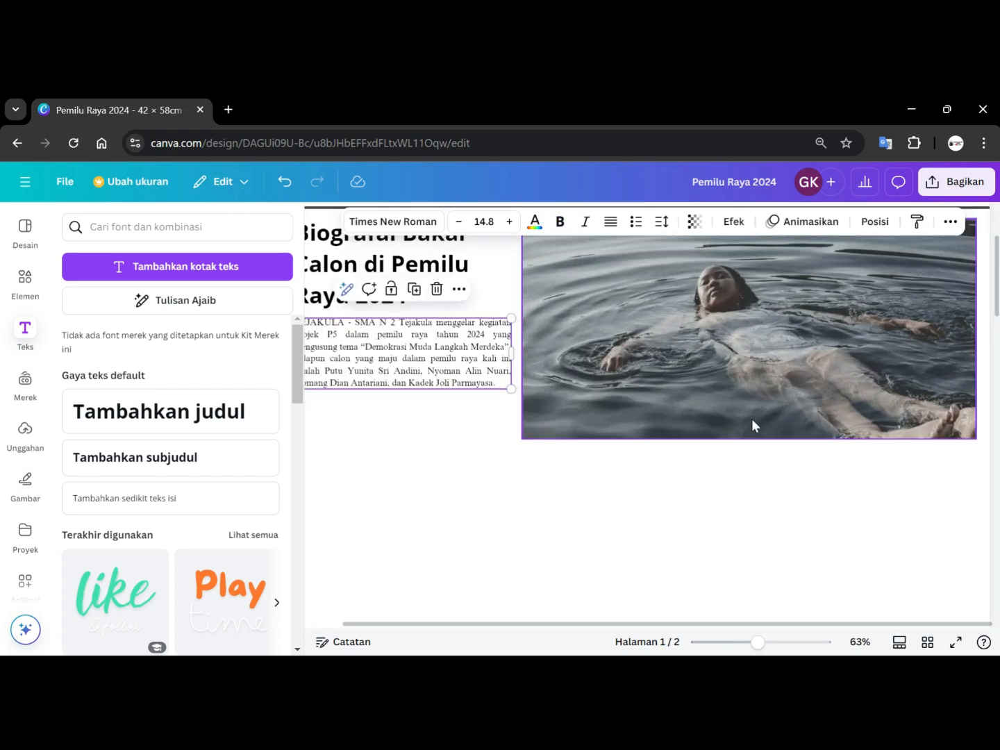
{"action": "left_click", "coordinate": [340, 327]}
{"action": "left_click_drag", "start_coordinate": [345, 323], "coordinate": [323, 312]}
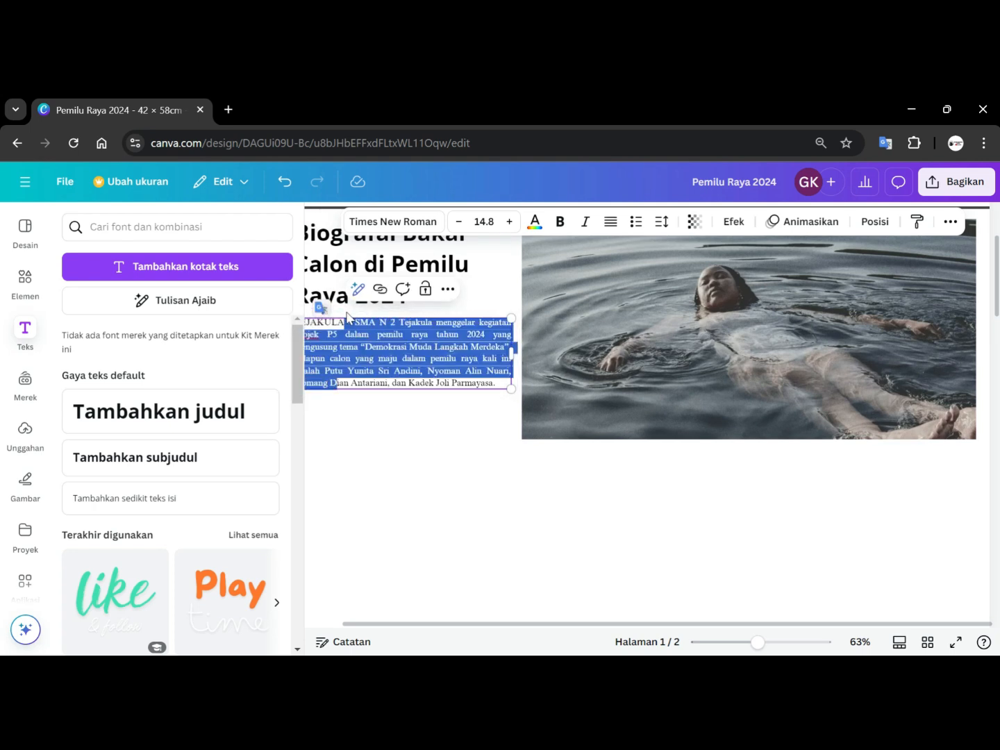
{"action": "left_click", "coordinate": [344, 317]}
{"action": "double_click", "coordinate": [327, 324]}
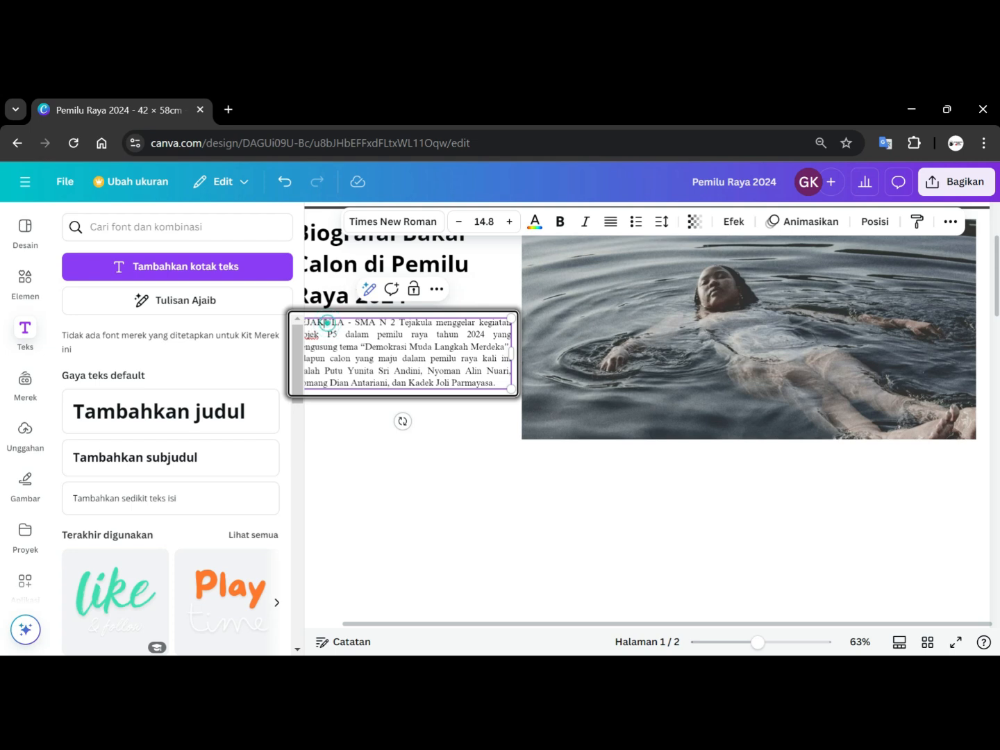
{"action": "key", "text": "ctrl+b"}
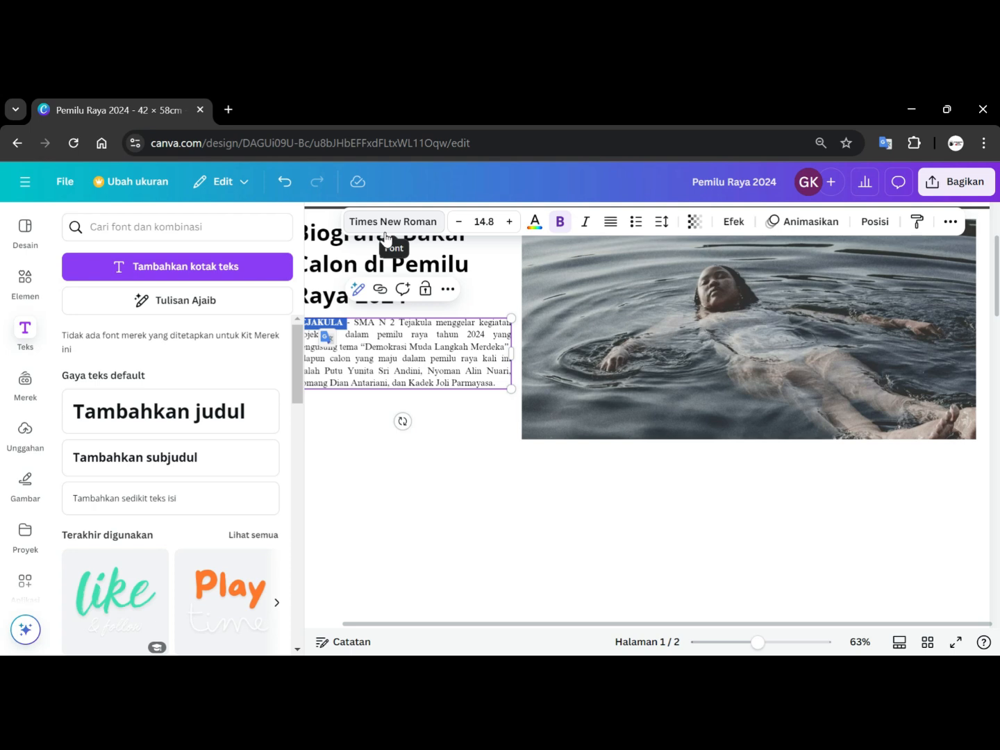
{"action": "left_click", "coordinate": [511, 493]}
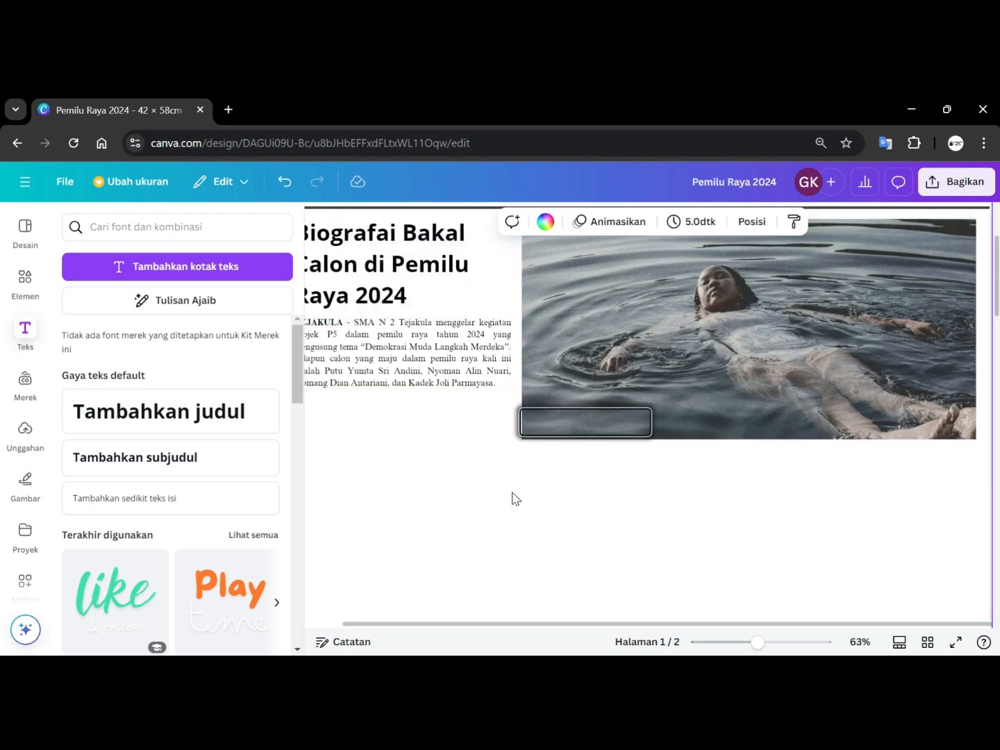
{"action": "scroll", "coordinate": [512, 498], "scroll_direction": "down", "scroll_amount": 3, "text": "ctrl"}
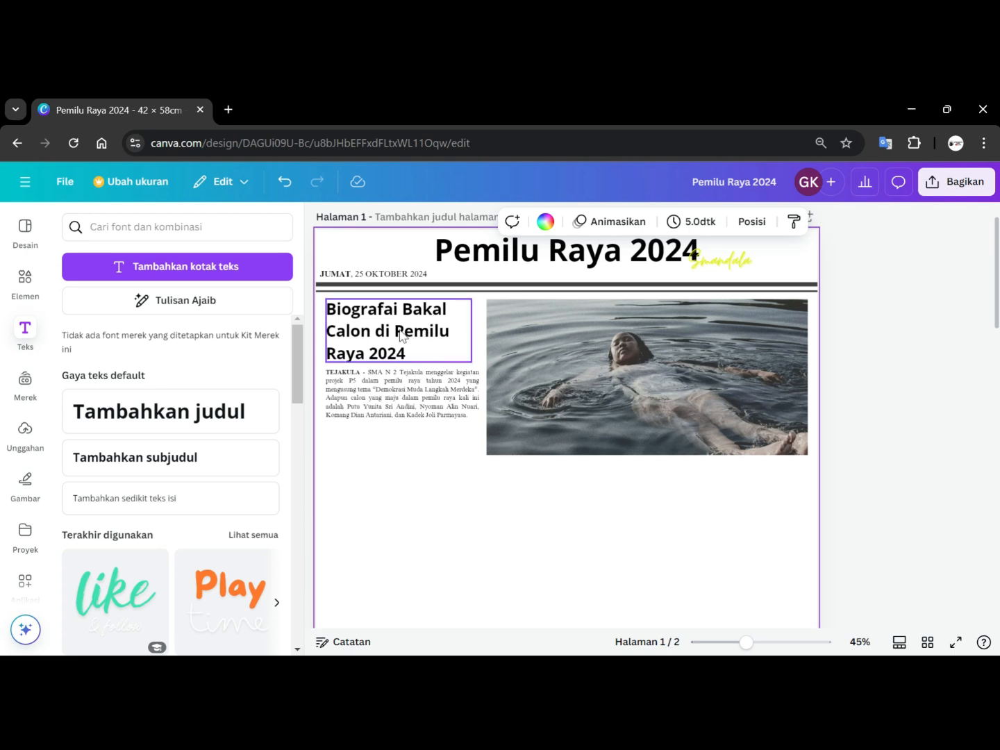
Reduce the date line's font size to 14.8 and shift it slightly left.
{"action": "left_click", "coordinate": [415, 276]}
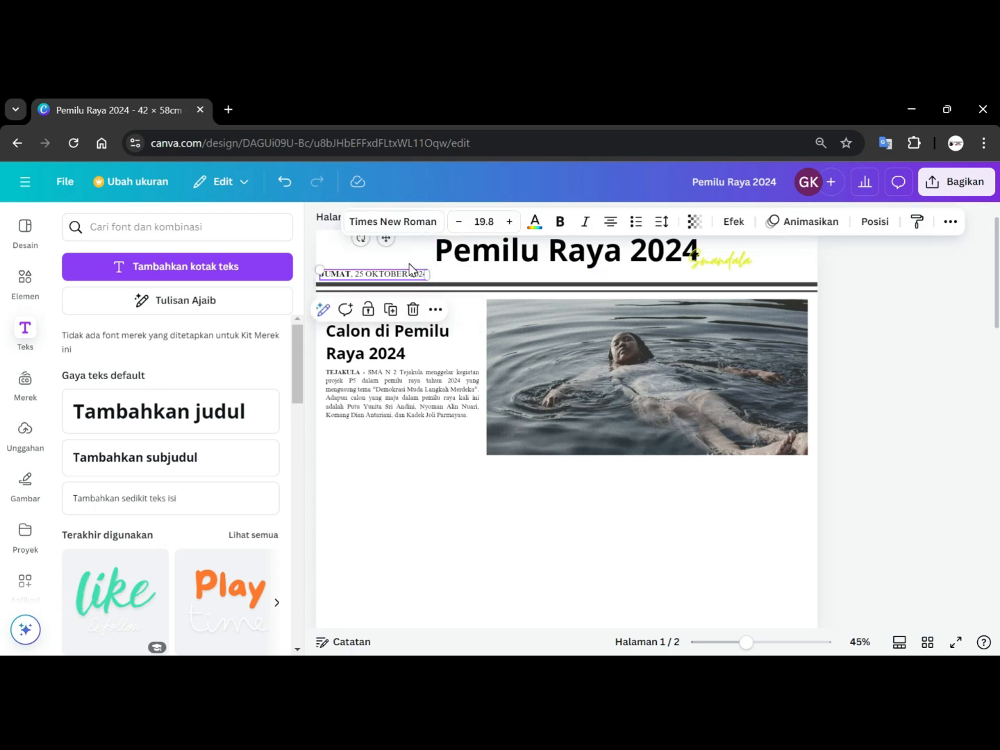
{"action": "left_click", "coordinate": [457, 224]}
{"action": "left_click", "coordinate": [459, 223]}
{"action": "left_click", "coordinate": [458, 224]}
{"action": "left_click", "coordinate": [457, 224]}
{"action": "left_click", "coordinate": [458, 224]}
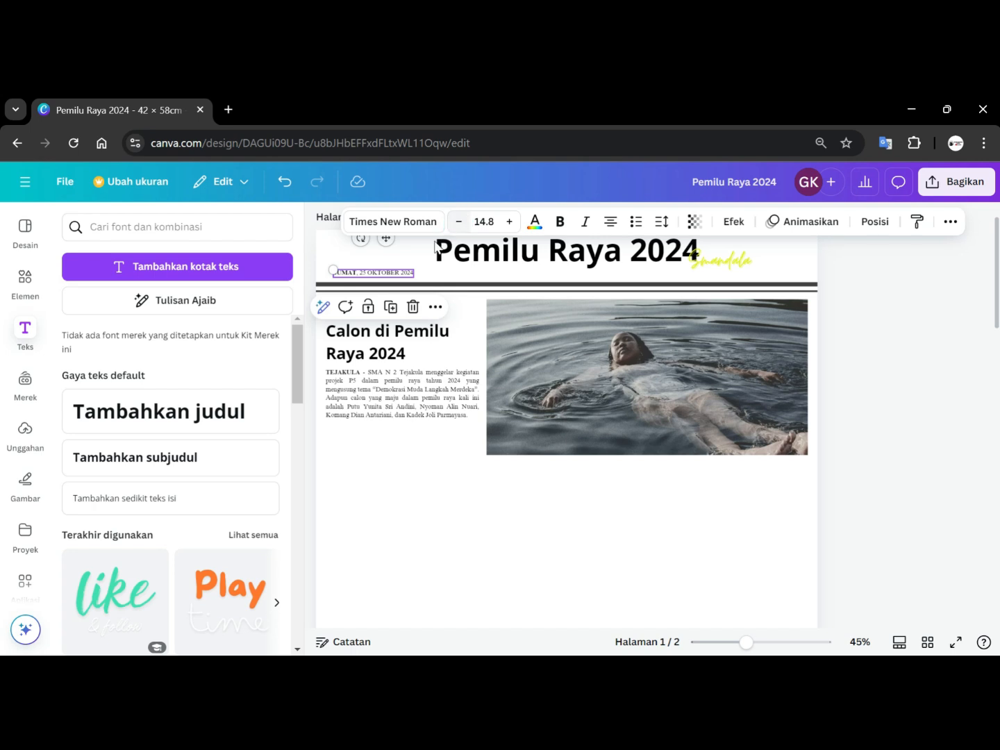
{"action": "left_click_drag", "start_coordinate": [391, 272], "coordinate": [379, 272]}
{"action": "left_click", "coordinate": [880, 303]}
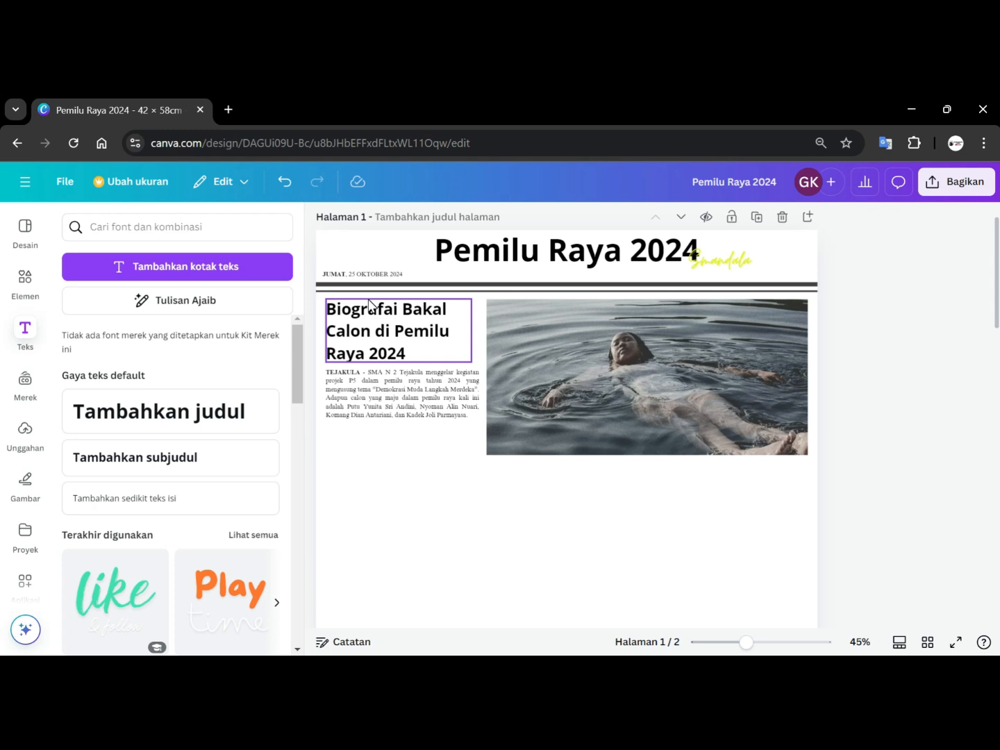
Make the phrase 'Demokrasi Muda Langkah Merdeka' in the article text bold.
{"action": "left_click", "coordinate": [377, 392]}
{"action": "left_click", "coordinate": [376, 388]}
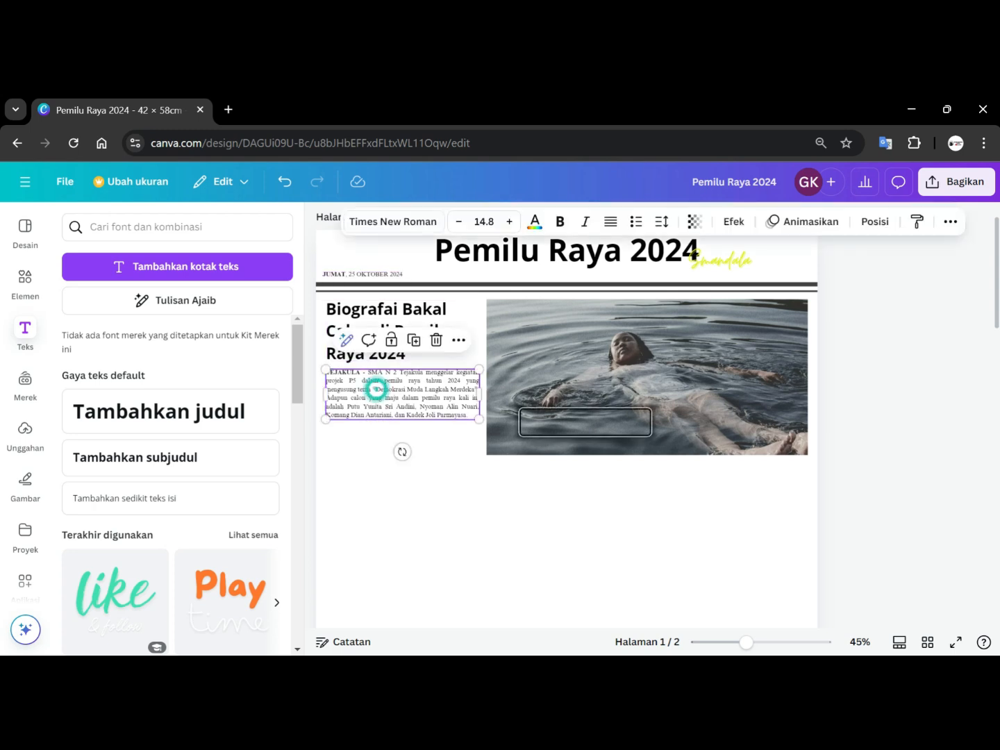
{"action": "left_click_drag", "start_coordinate": [375, 390], "coordinate": [475, 389]}
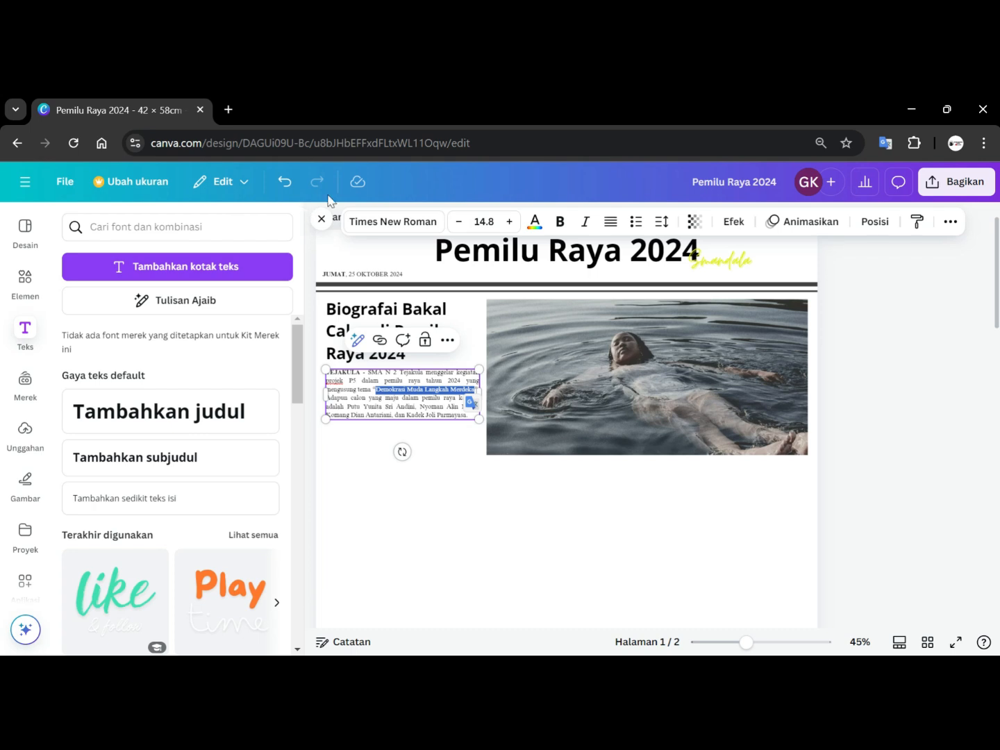
{"action": "left_click", "coordinate": [559, 221]}
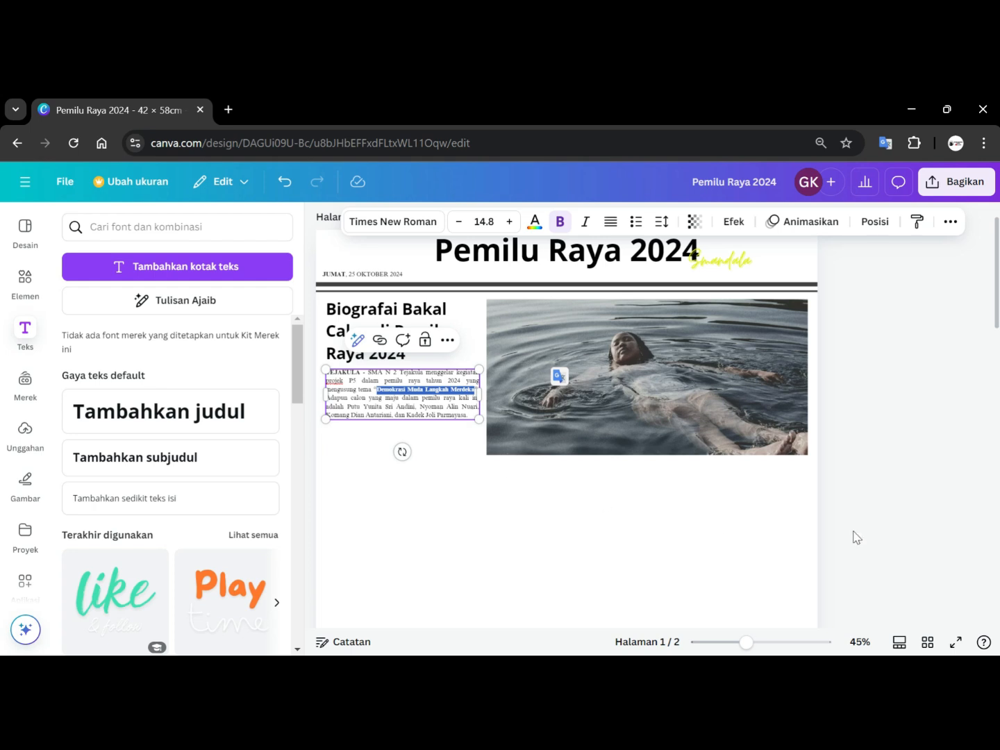
{"action": "left_click", "coordinate": [878, 425]}
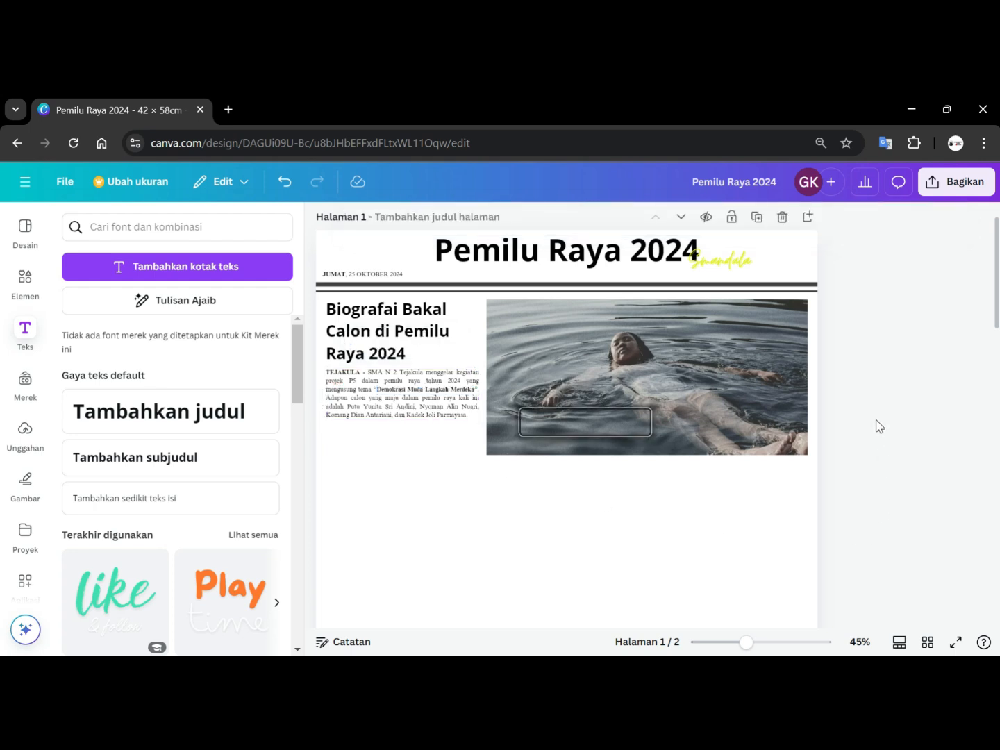
Add a horizontal line beneath the photo and article, stretching it across the page width.
{"action": "scroll", "coordinate": [538, 549], "scroll_direction": "down", "scroll_amount": 3}
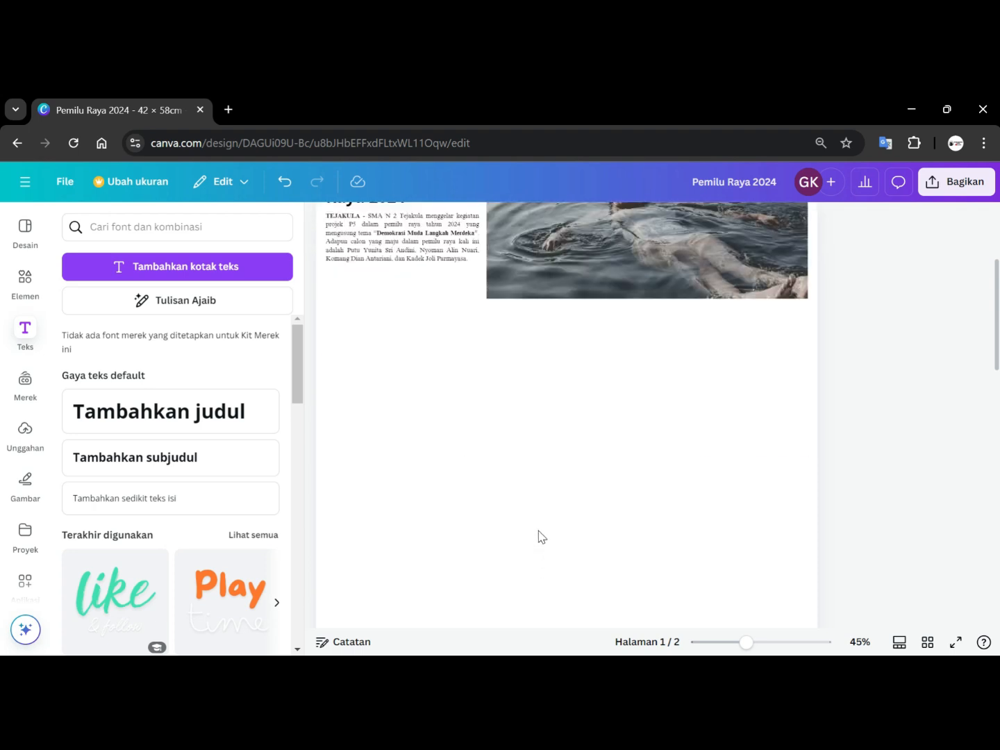
{"action": "left_click", "coordinate": [36, 286]}
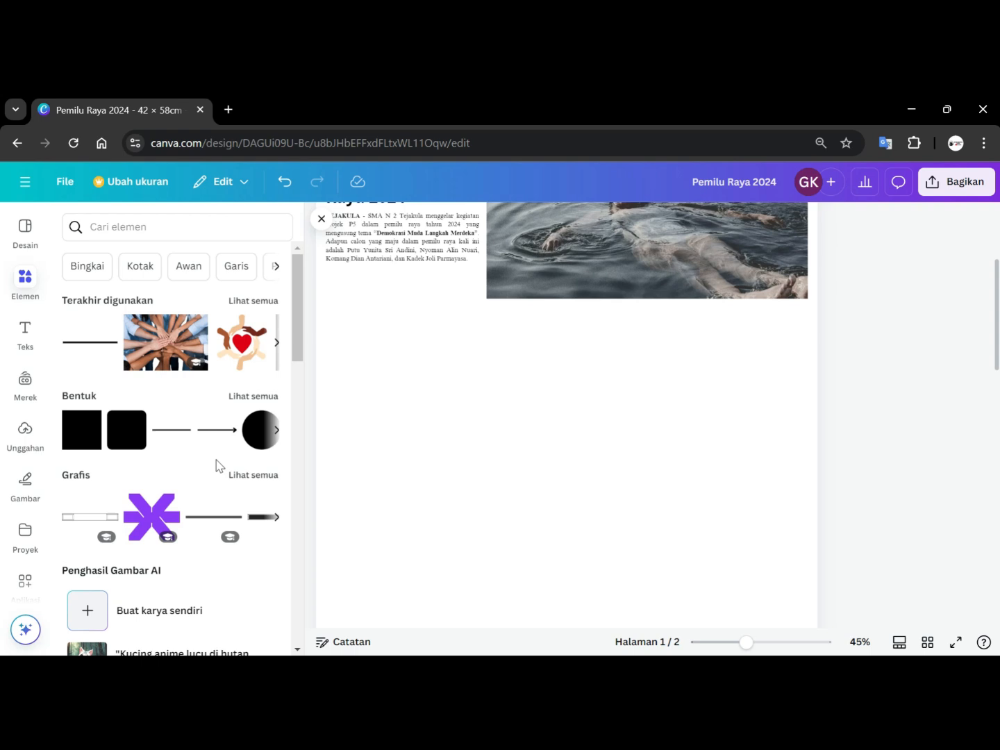
{"action": "left_click", "coordinate": [171, 428]}
{"action": "left_click_drag", "start_coordinate": [488, 416], "coordinate": [367, 313]}
{"action": "left_click_drag", "start_coordinate": [486, 313], "coordinate": [808, 317]}
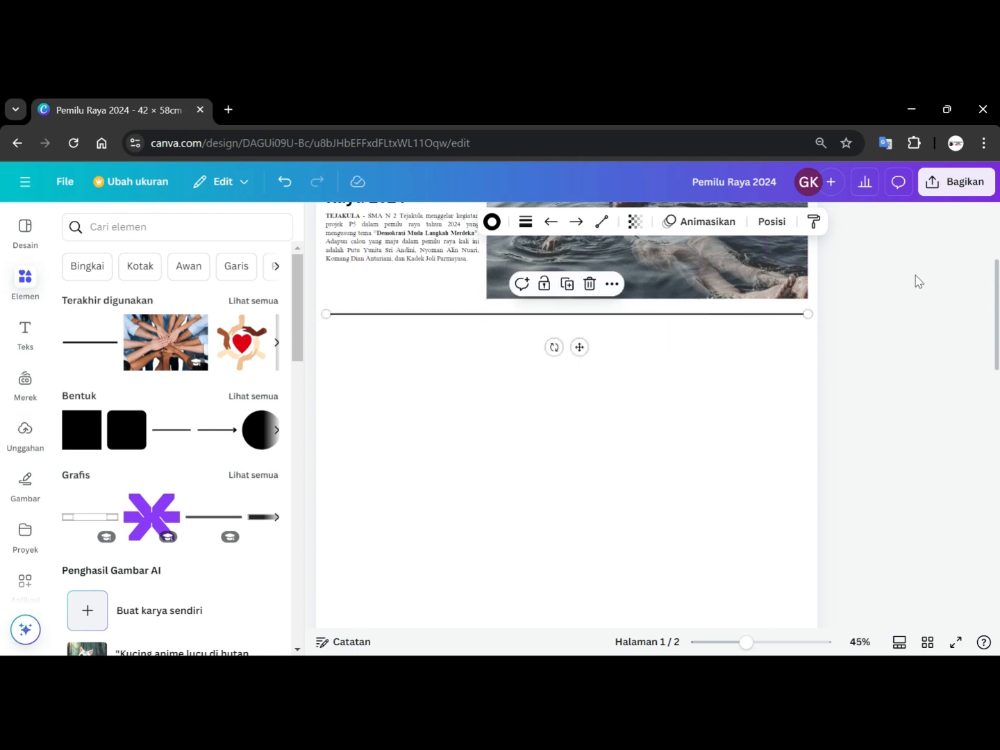
{"action": "left_click", "coordinate": [918, 291]}
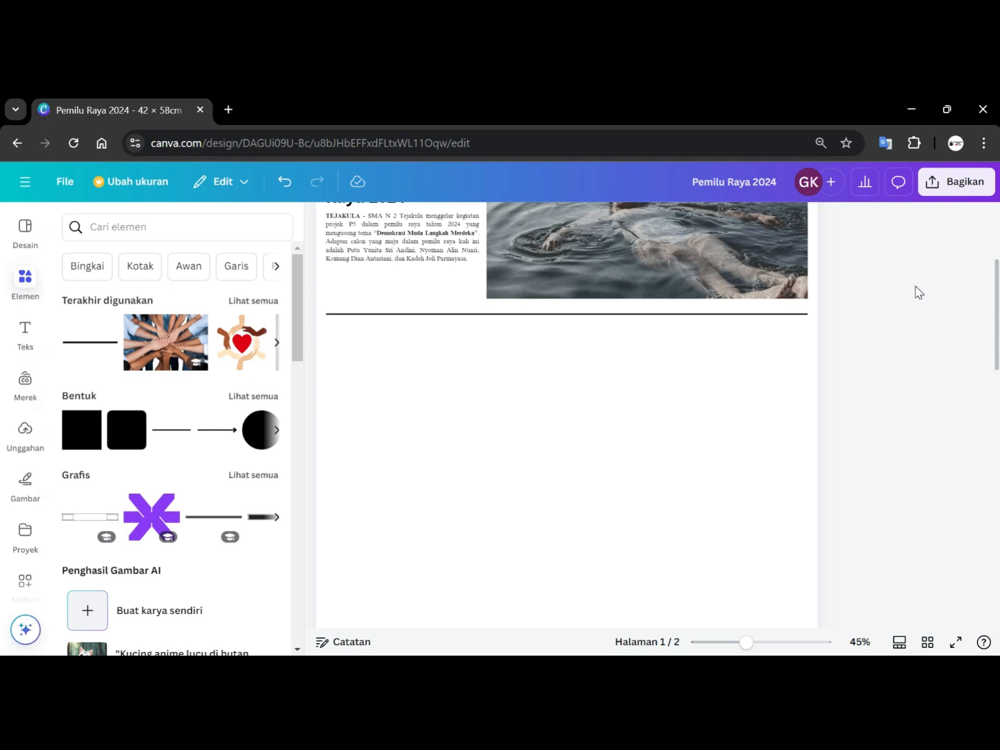
Nudge the new horizontal line upward so it sits just below the photo.
{"action": "left_click", "coordinate": [657, 316]}
{"action": "key", "text": "Up"}
{"action": "key", "text": "Up"}
{"action": "key", "text": "Up"}
{"action": "key", "text": "Up"}
{"action": "key", "text": "Up"}
{"action": "key", "text": "Up"}
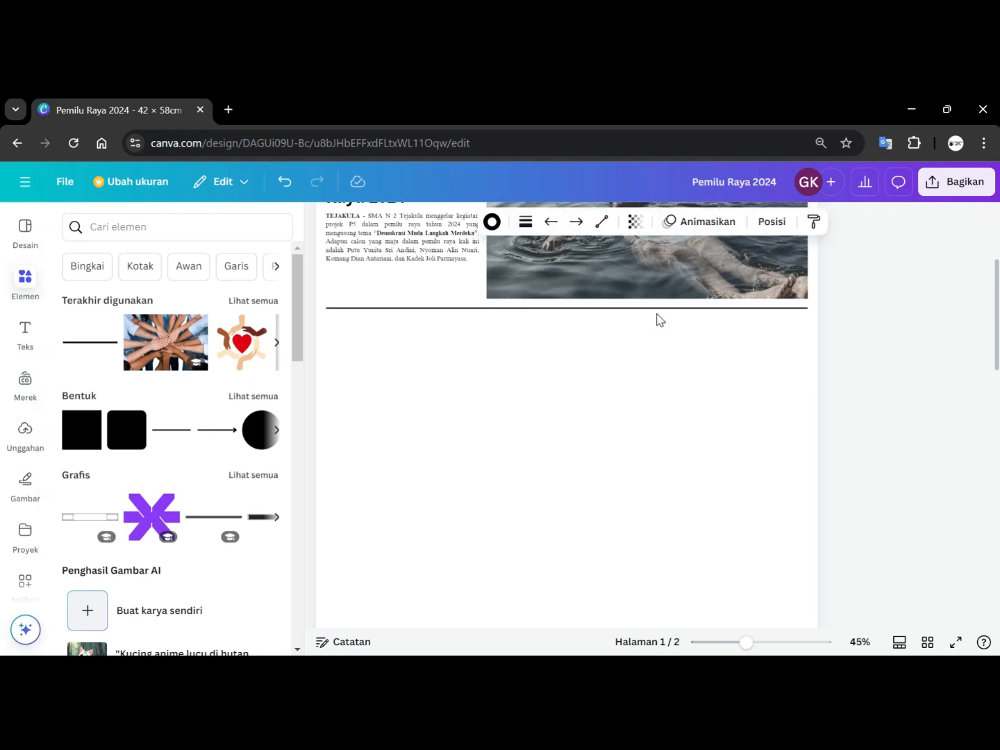
{"action": "key", "text": "Up"}
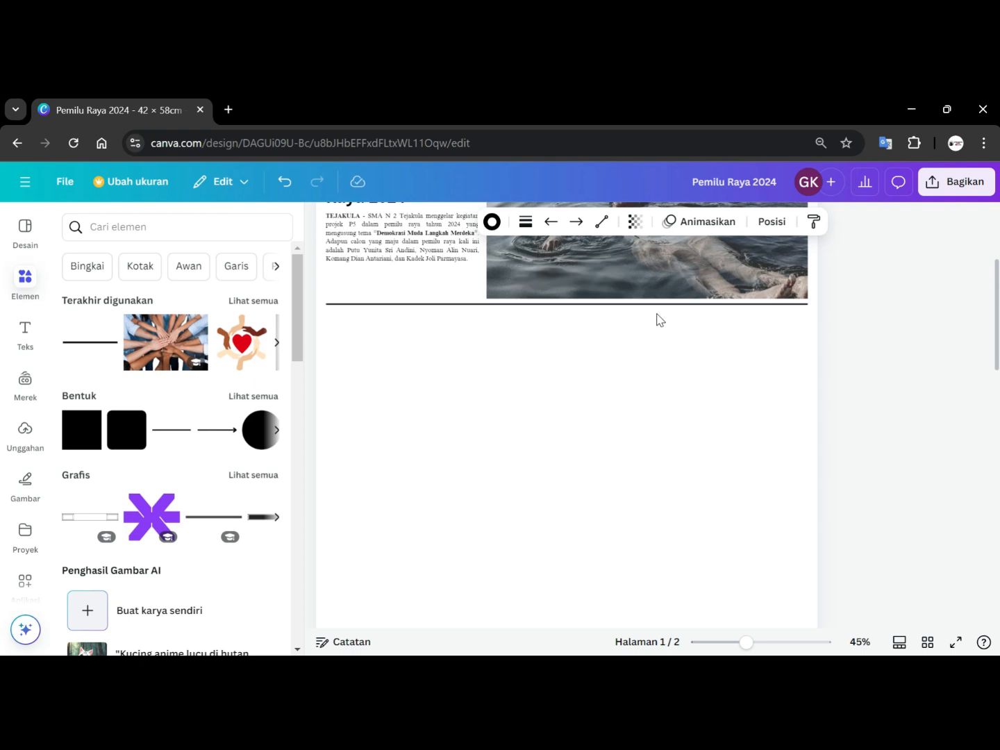
{"action": "scroll", "coordinate": [778, 365], "scroll_direction": "up", "scroll_amount": 2}
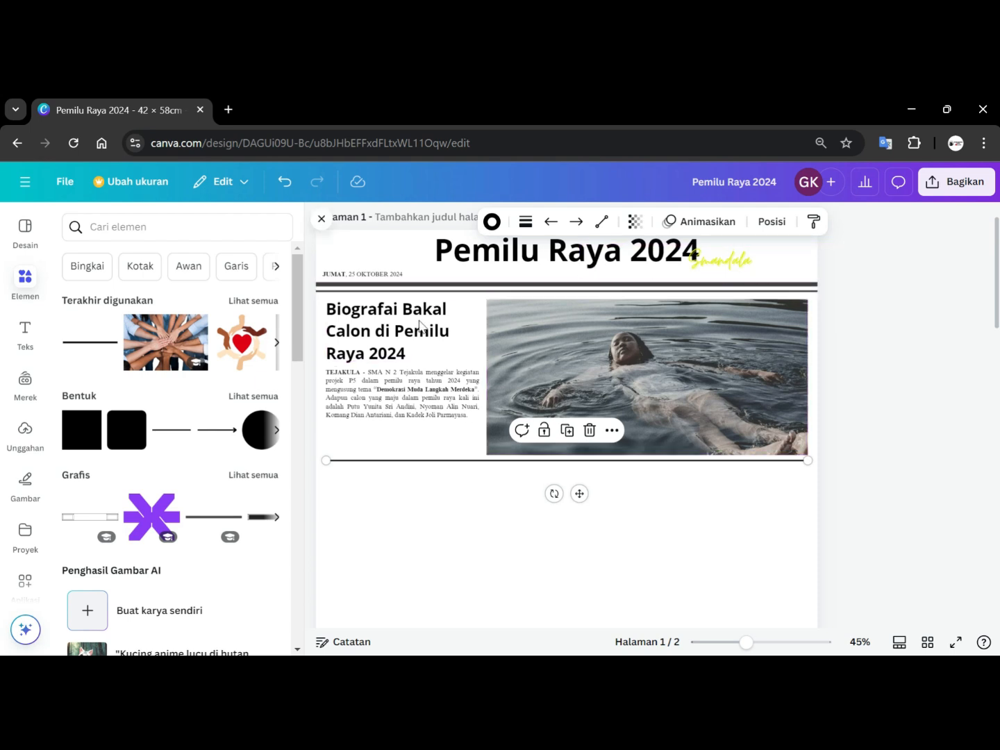
{"action": "left_click", "coordinate": [878, 396]}
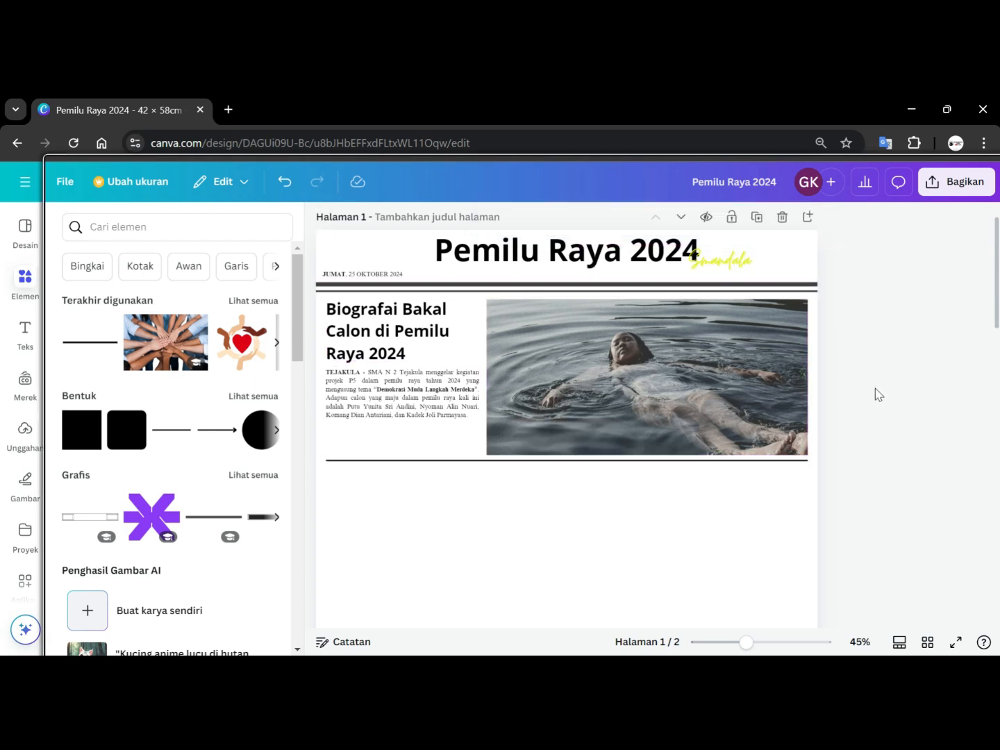
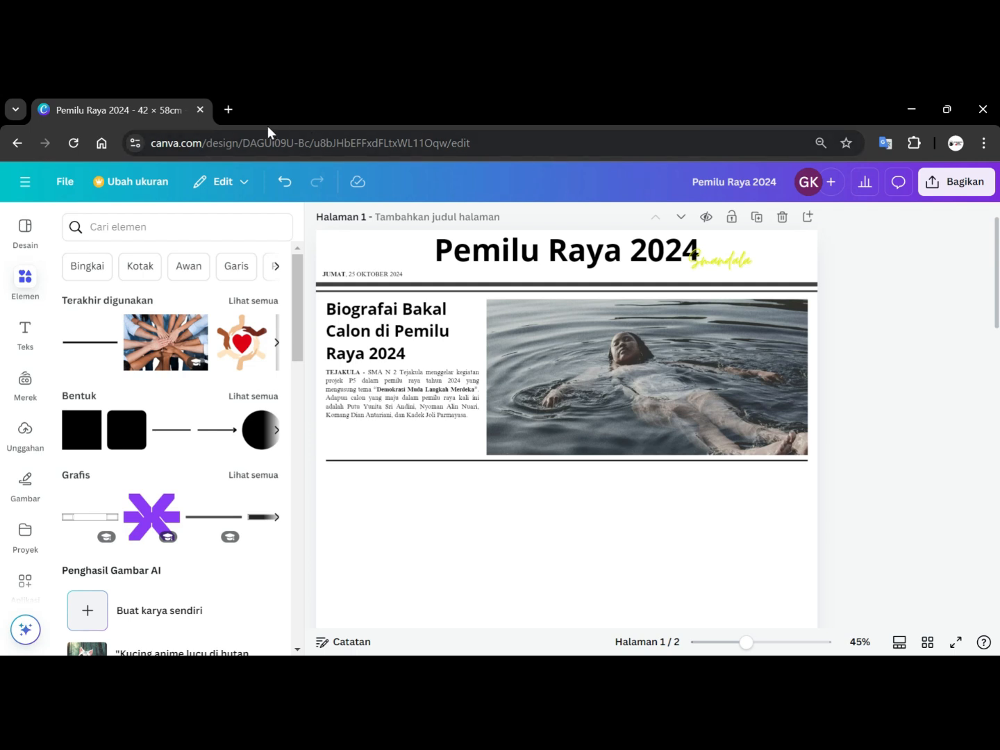
Add a heading text box to the page and enter the text "Visi, Misi,".
{"action": "left_click", "coordinate": [30, 336]}
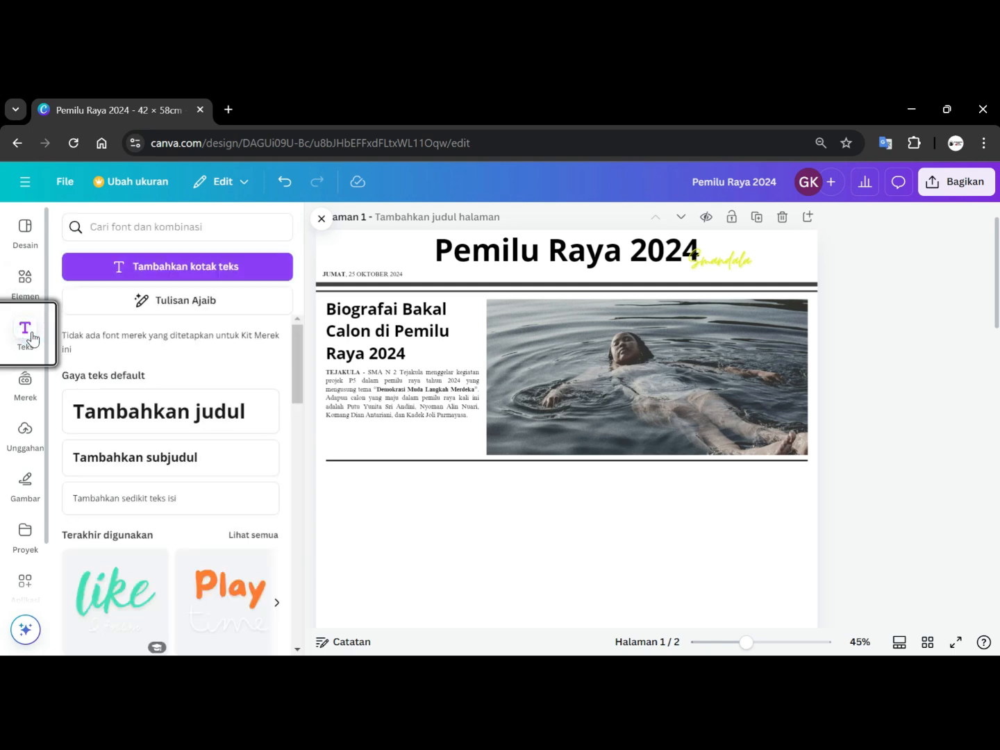
{"action": "left_click", "coordinate": [157, 415]}
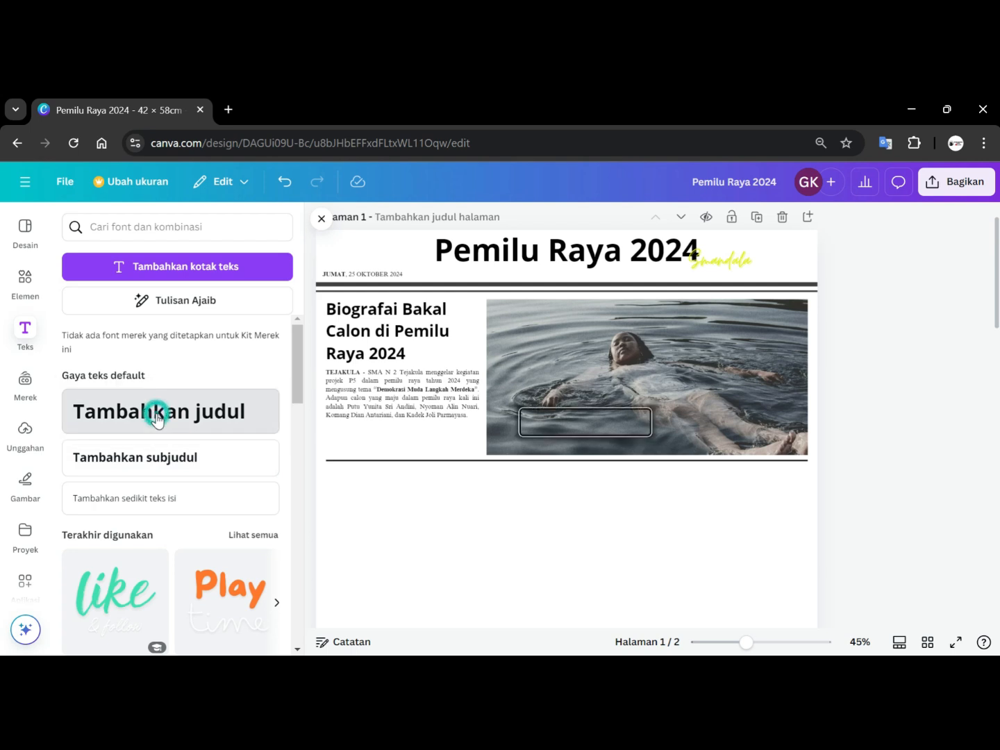
{"action": "type", "text": "Visi, Misi"}
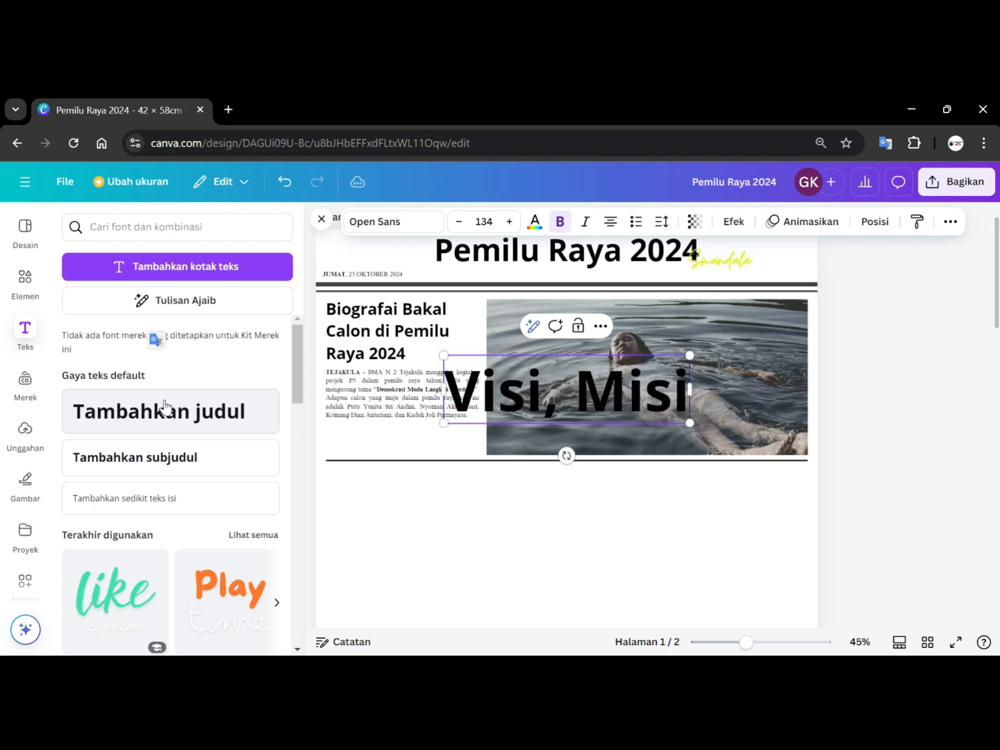
{"action": "type", "text": ","}
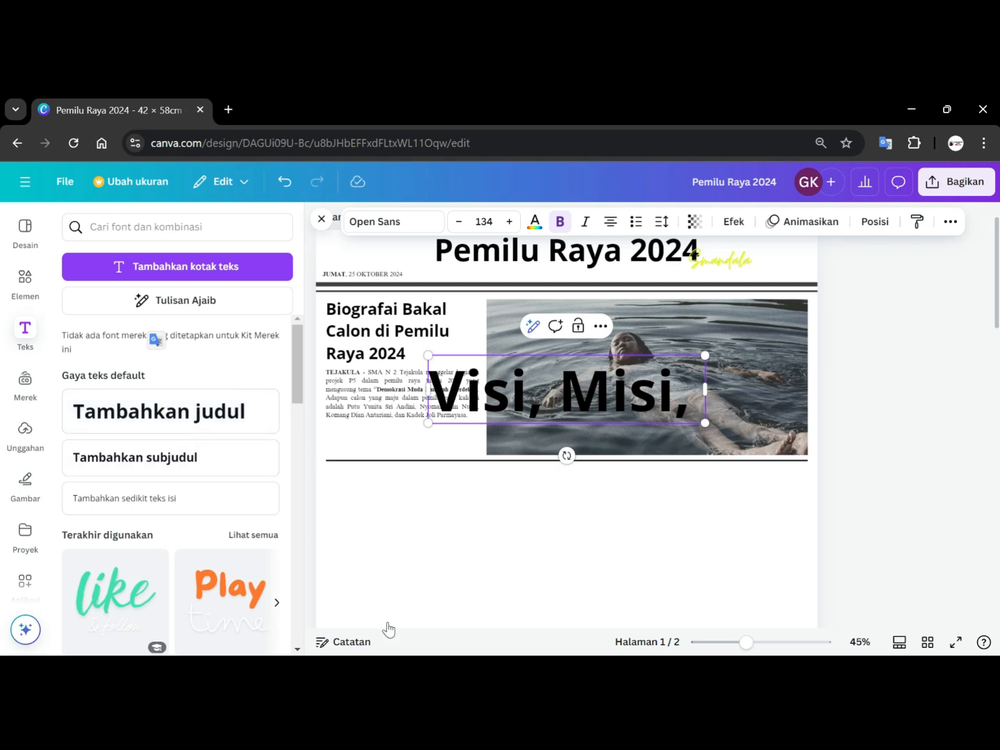
Switch to File Explorer and open the Smandala PowerPoint presentation from the Downloads folder.
{"action": "left_click", "coordinate": [908, 109]}
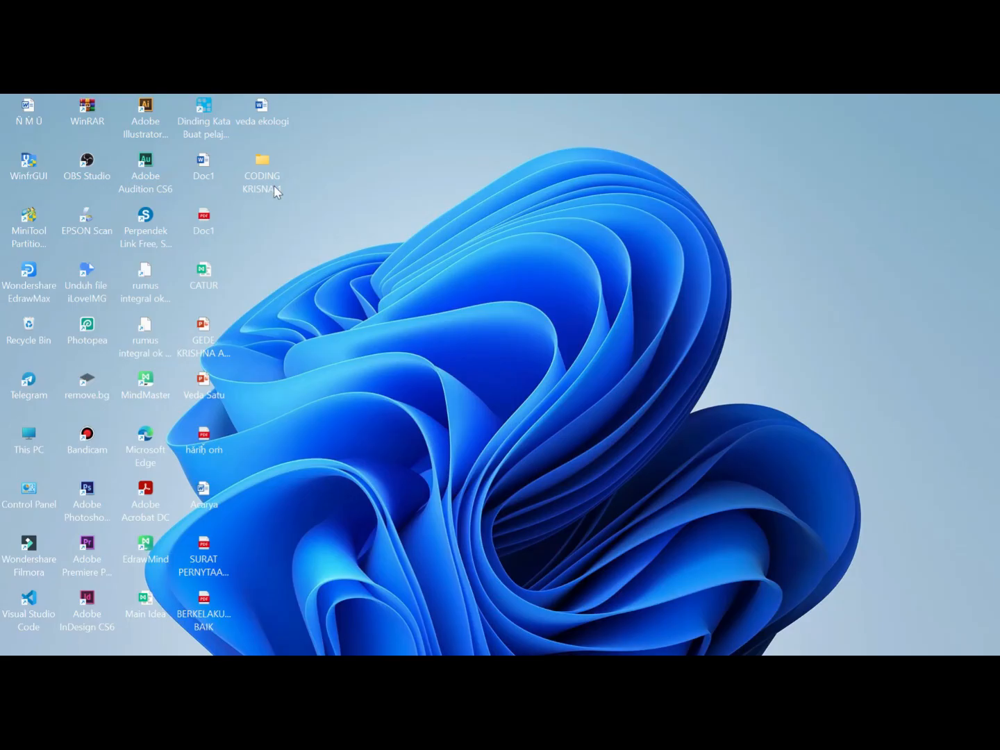
{"action": "mouse_move", "coordinate": [145, 652]}
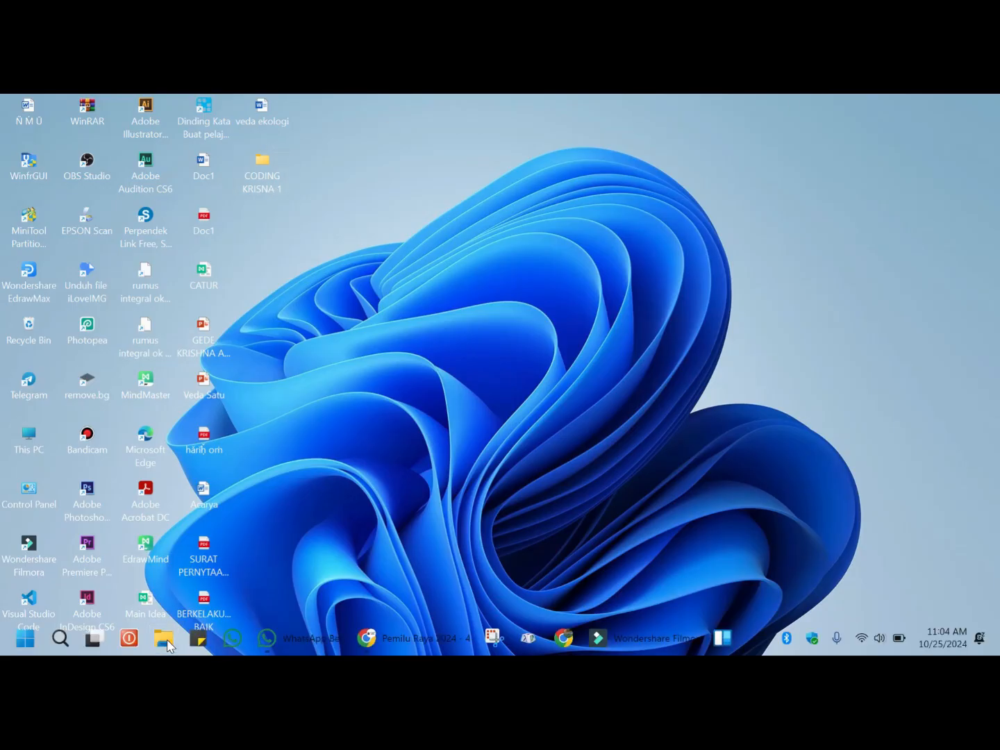
{"action": "left_click", "coordinate": [164, 640]}
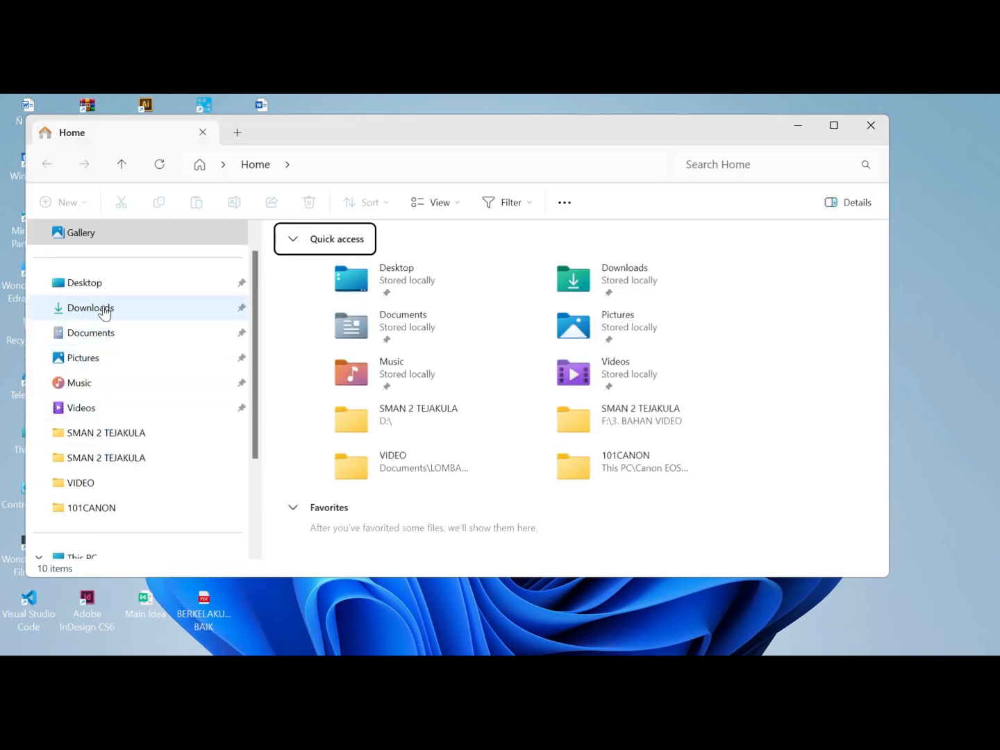
{"action": "left_click", "coordinate": [104, 310]}
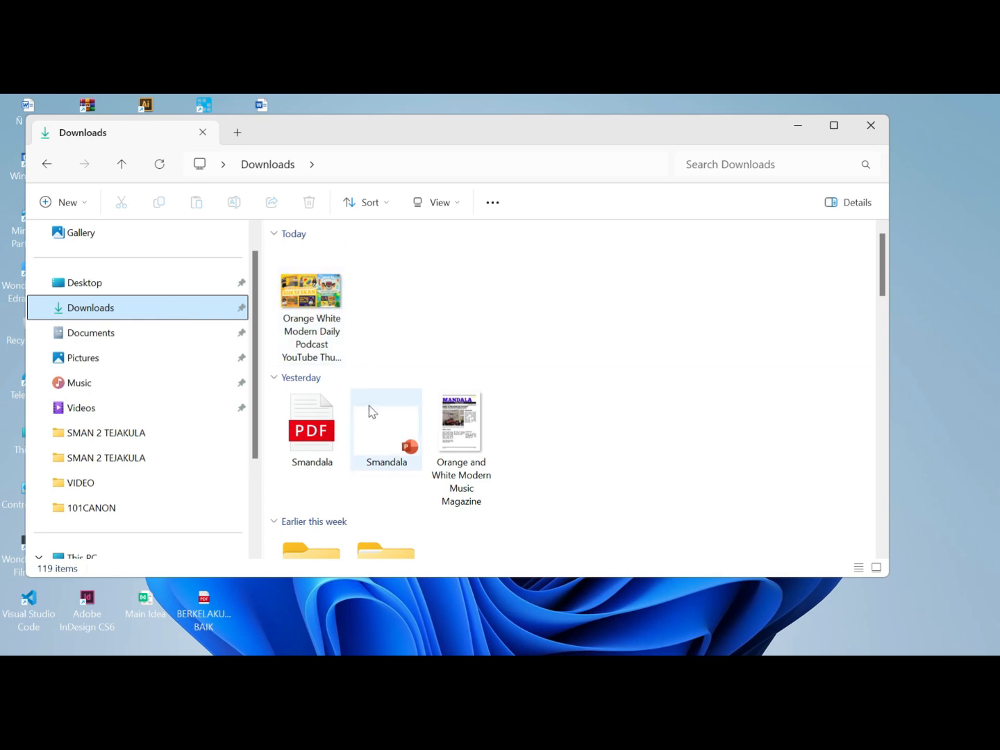
{"action": "left_click", "coordinate": [396, 445]}
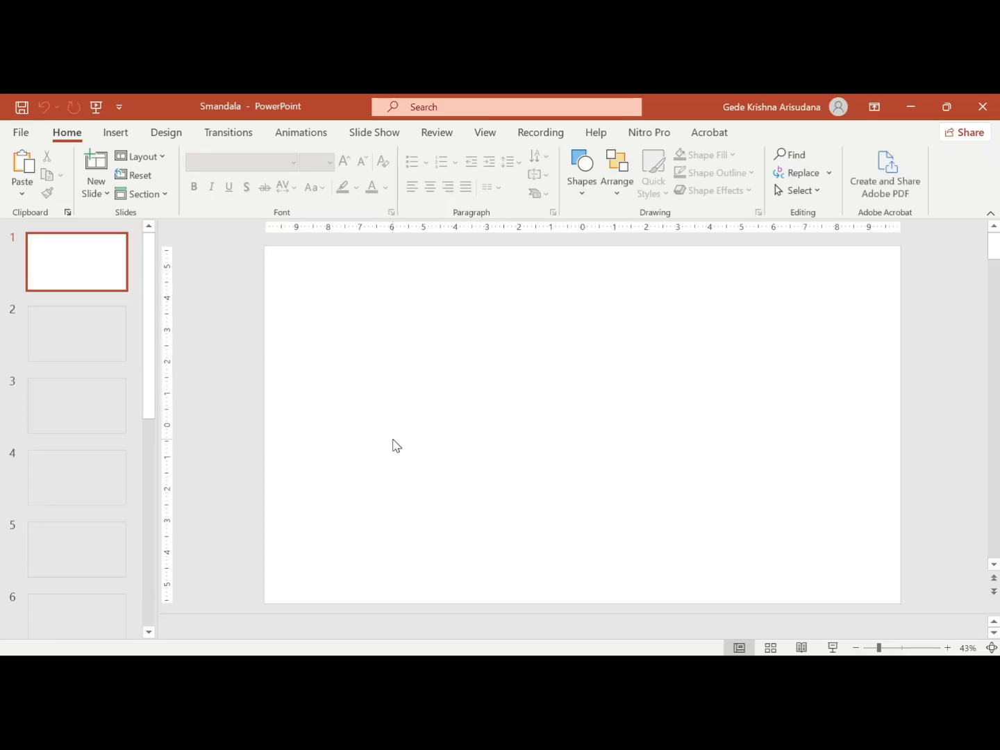
Review the heading wording on slide 9 of the presentation and switch back to the Canva design in the browser.
{"action": "scroll", "coordinate": [132, 374], "scroll_direction": "down", "scroll_amount": 3}
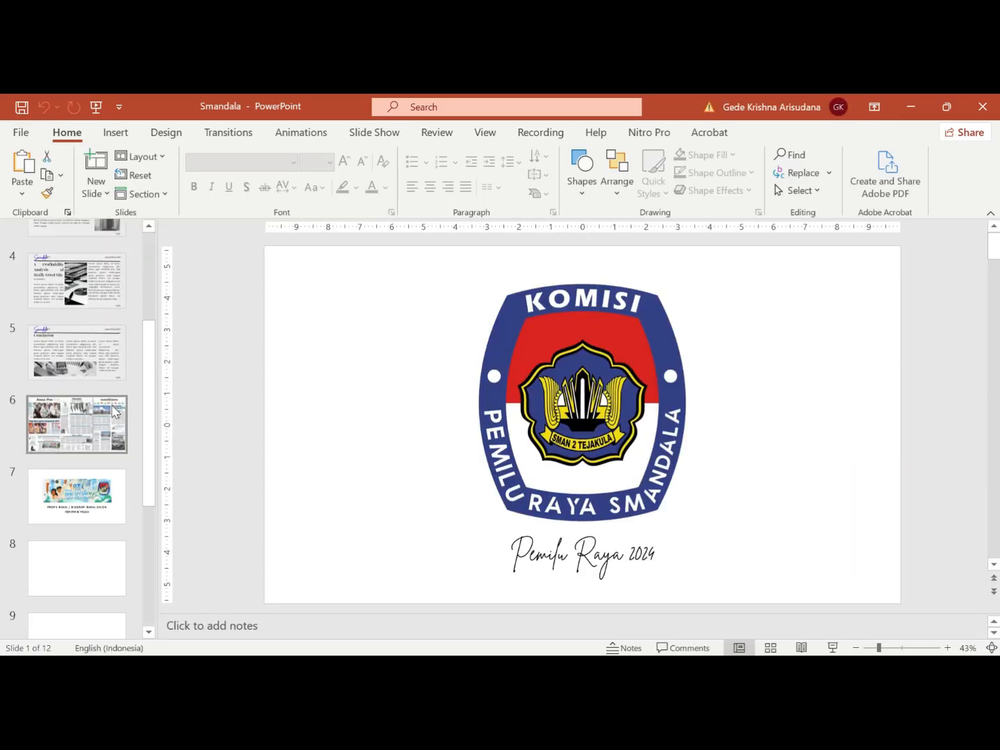
{"action": "scroll", "coordinate": [115, 411], "scroll_direction": "down", "scroll_amount": 1}
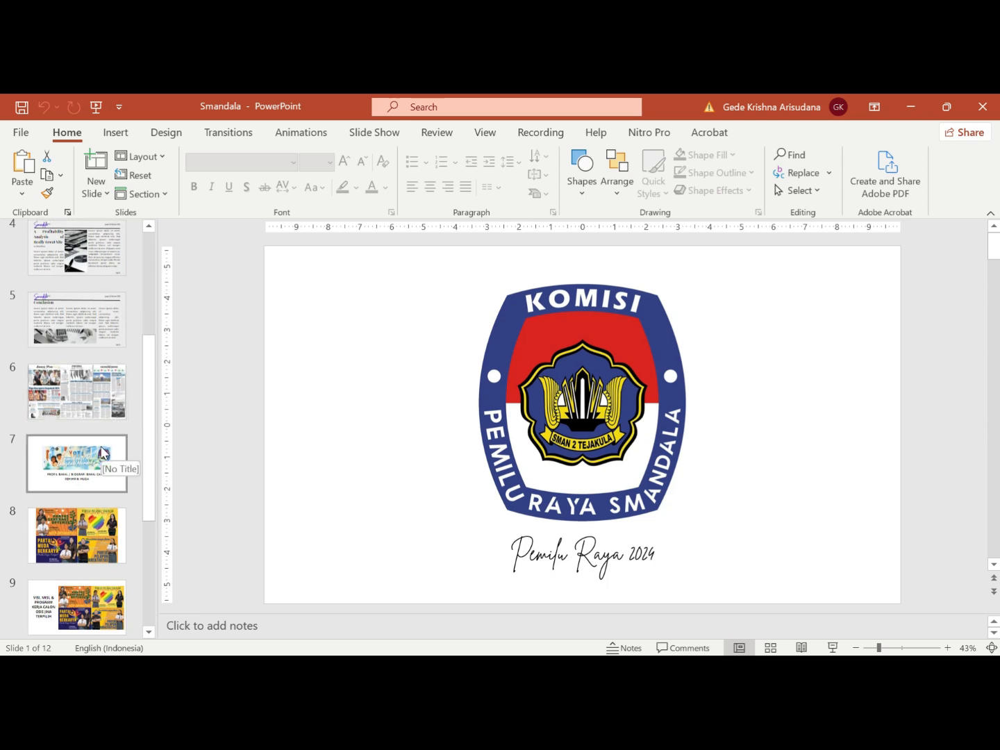
{"action": "left_click", "coordinate": [75, 605]}
{"action": "scroll", "coordinate": [75, 607], "scroll_direction": "down", "scroll_amount": 4}
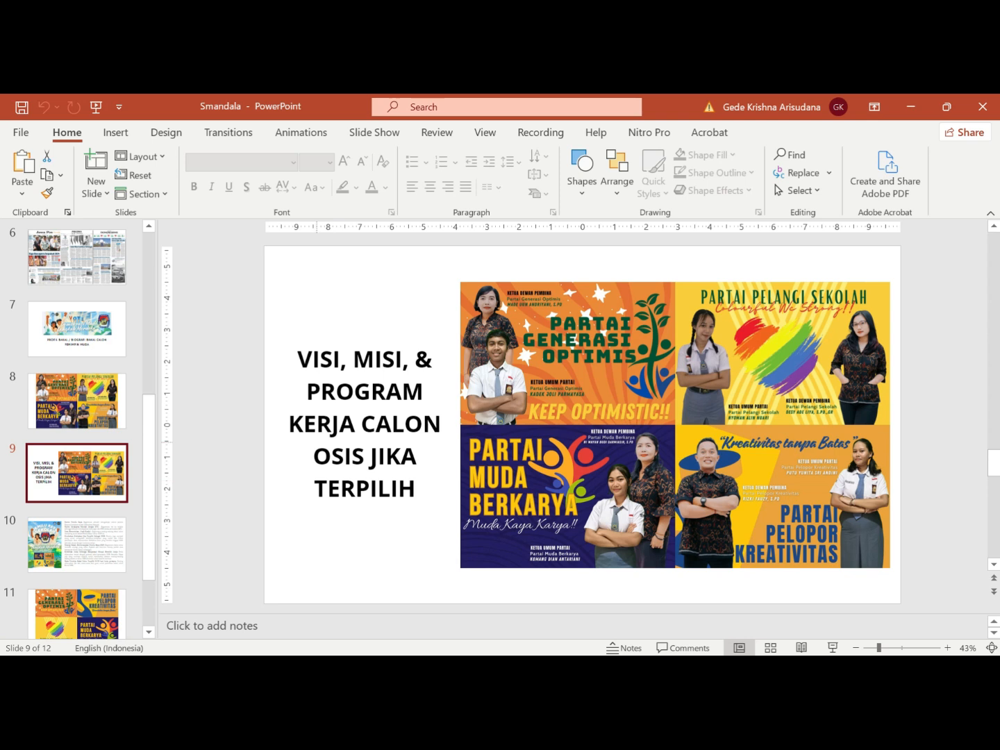
{"action": "left_click", "coordinate": [308, 386]}
{"action": "left_click_drag", "start_coordinate": [308, 389], "coordinate": [422, 459]}
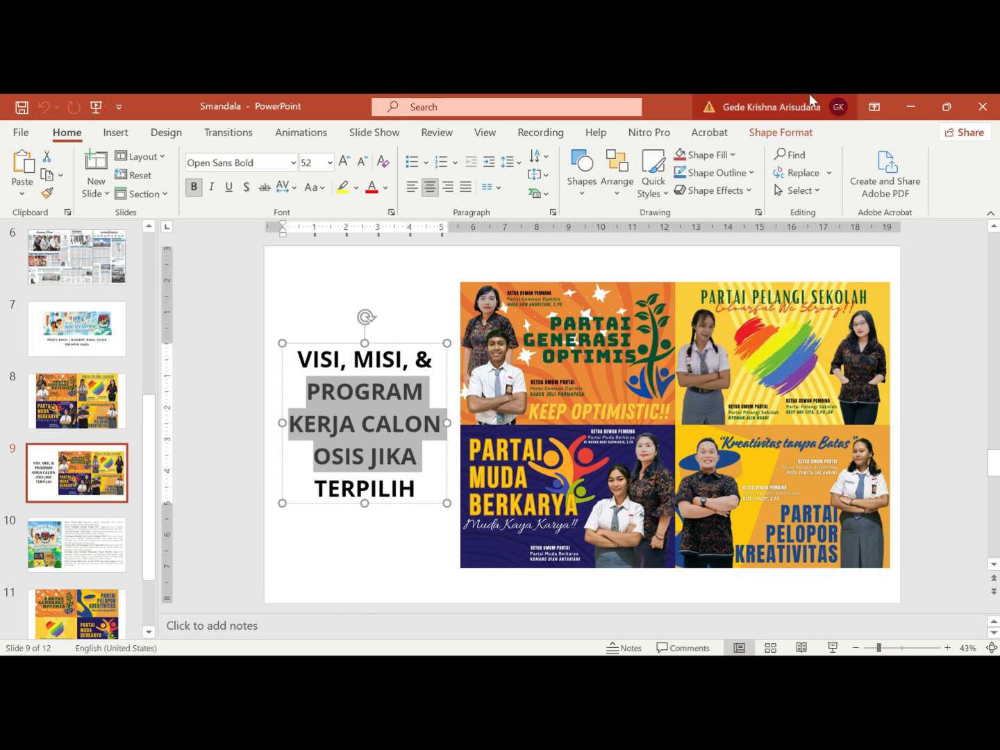
{"action": "left_click", "coordinate": [906, 107]}
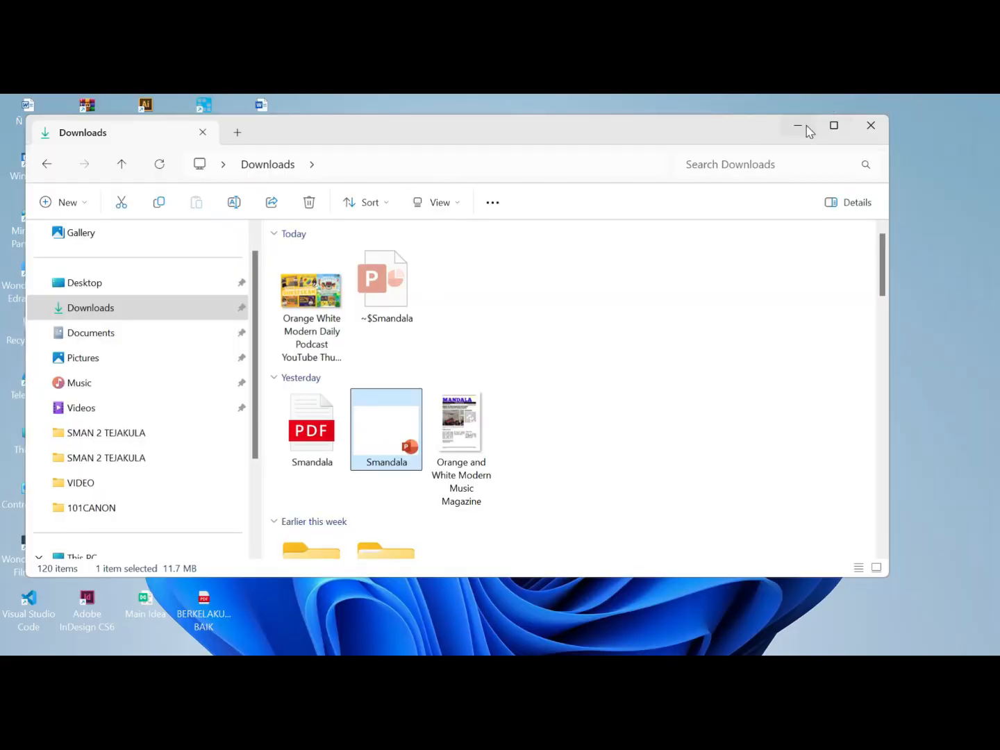
{"action": "left_click", "coordinate": [805, 127]}
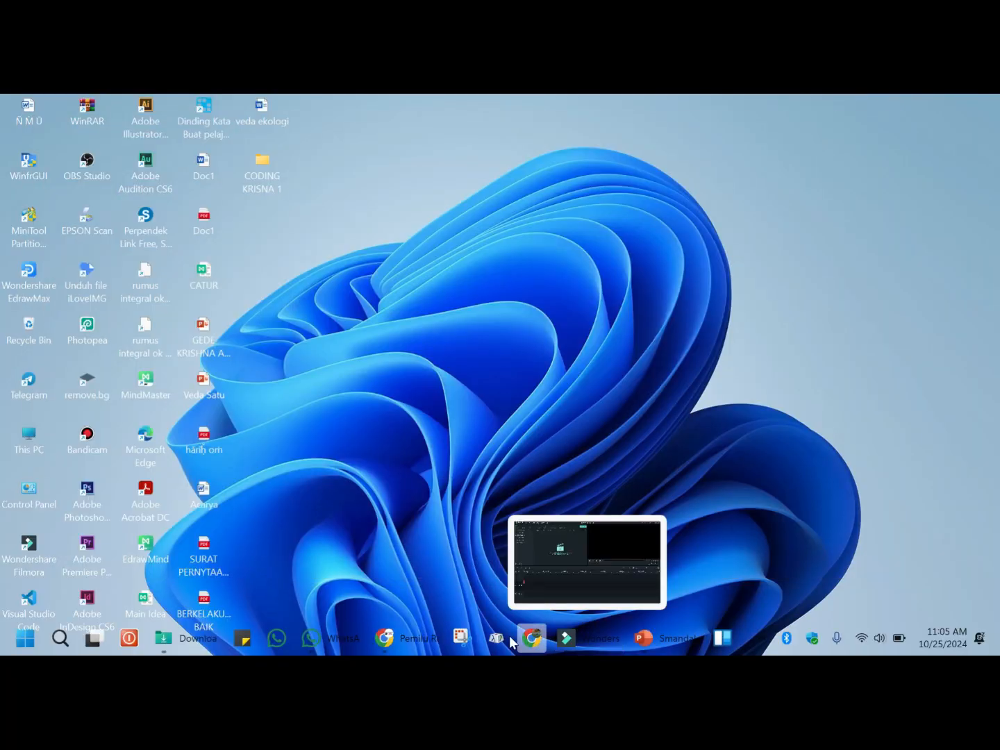
{"action": "mouse_move", "coordinate": [414, 638]}
{"action": "left_click", "coordinate": [426, 598]}
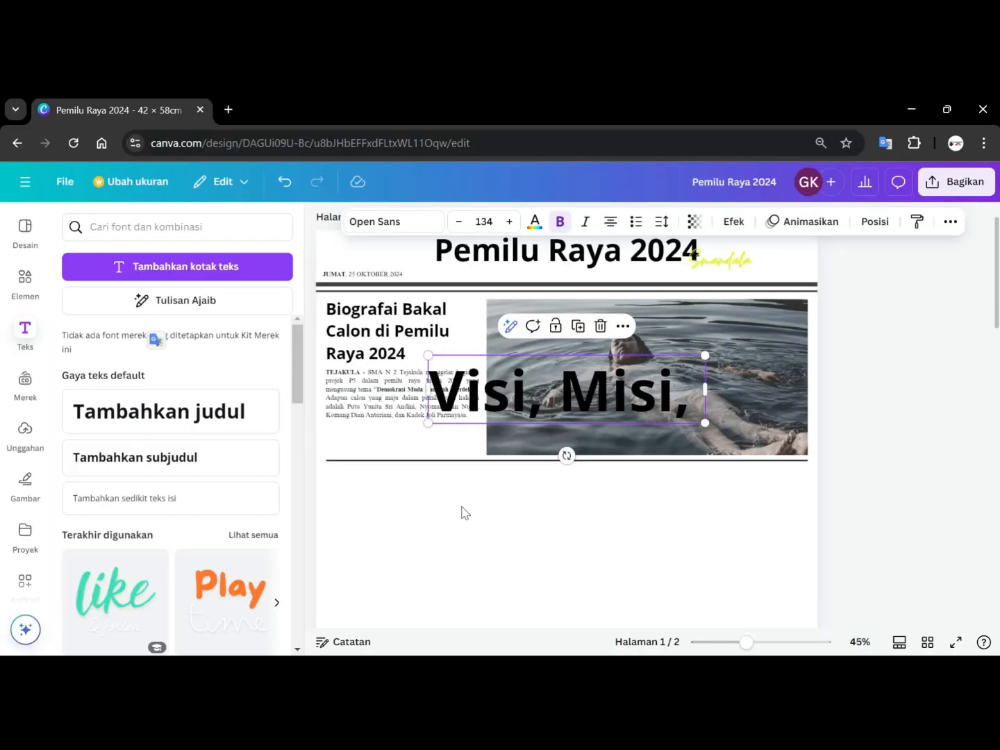
Complete the heading text so it reads "Visi, Misi, & Prokja".
{"action": "left_click", "coordinate": [692, 385]}
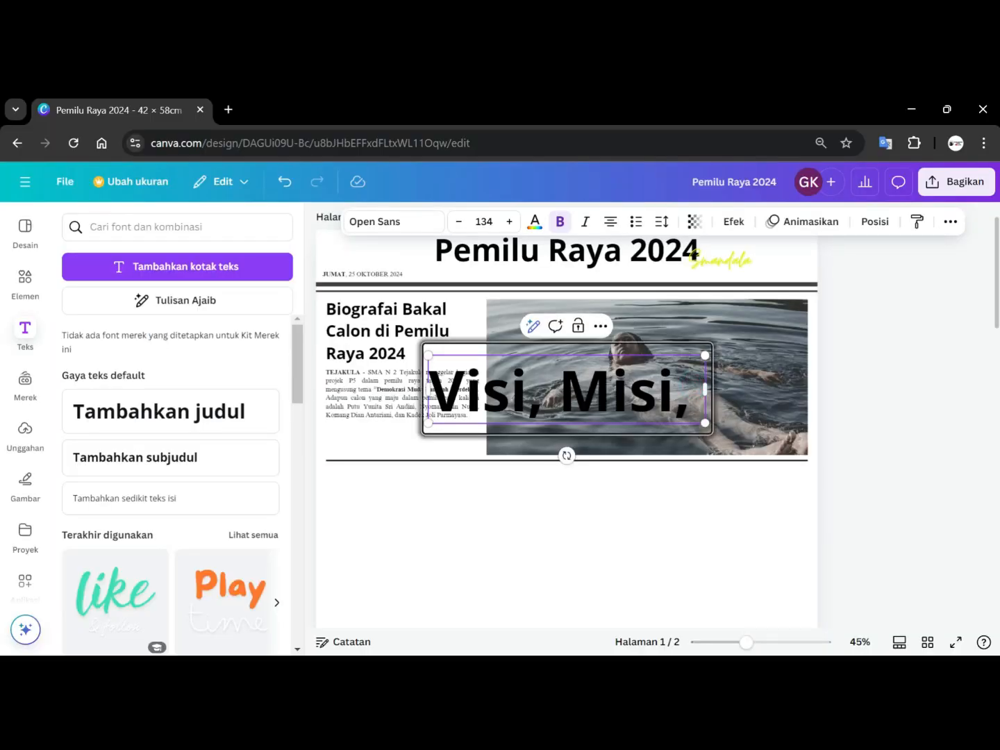
{"action": "type", "text": "& "}
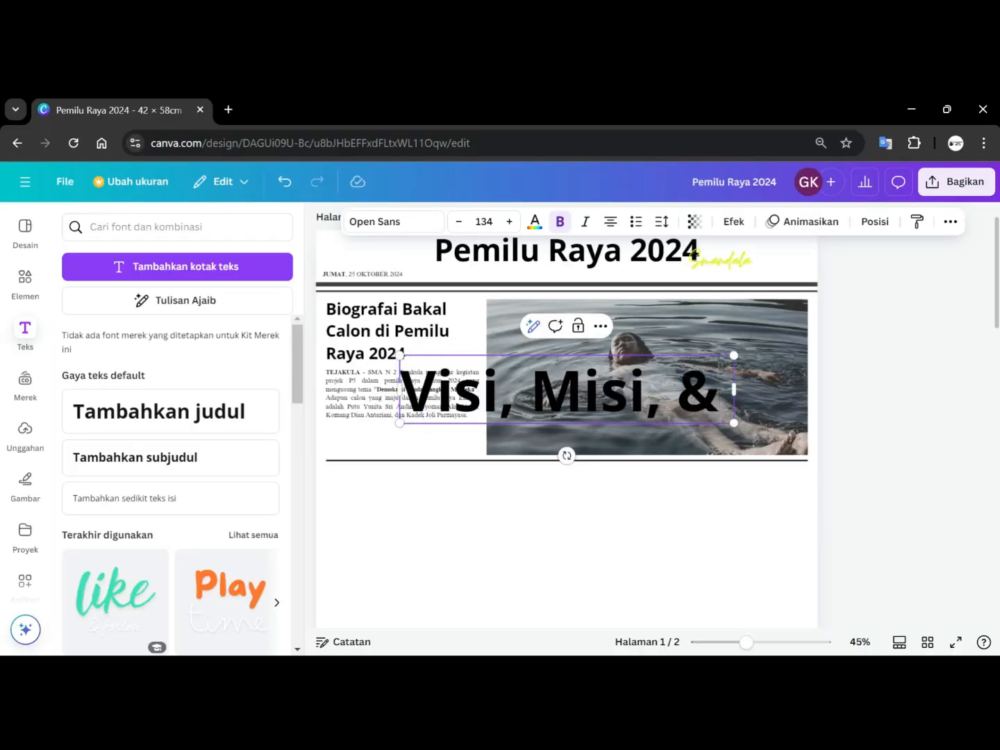
{"action": "type", "text": "Pro"}
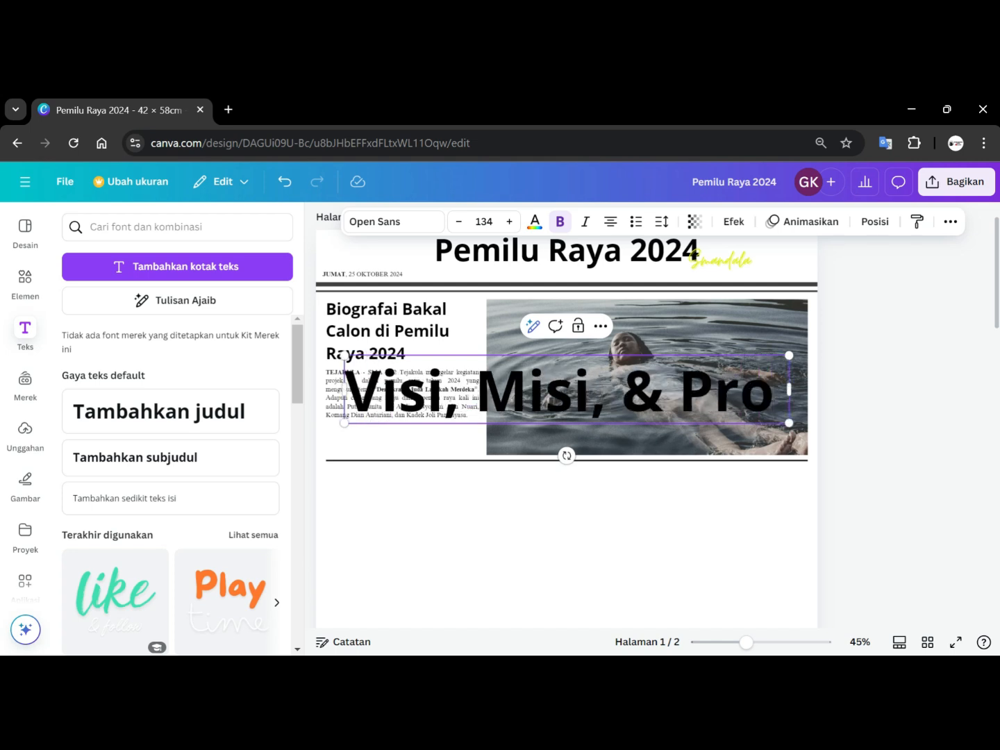
{"action": "type", "text": "kja"}
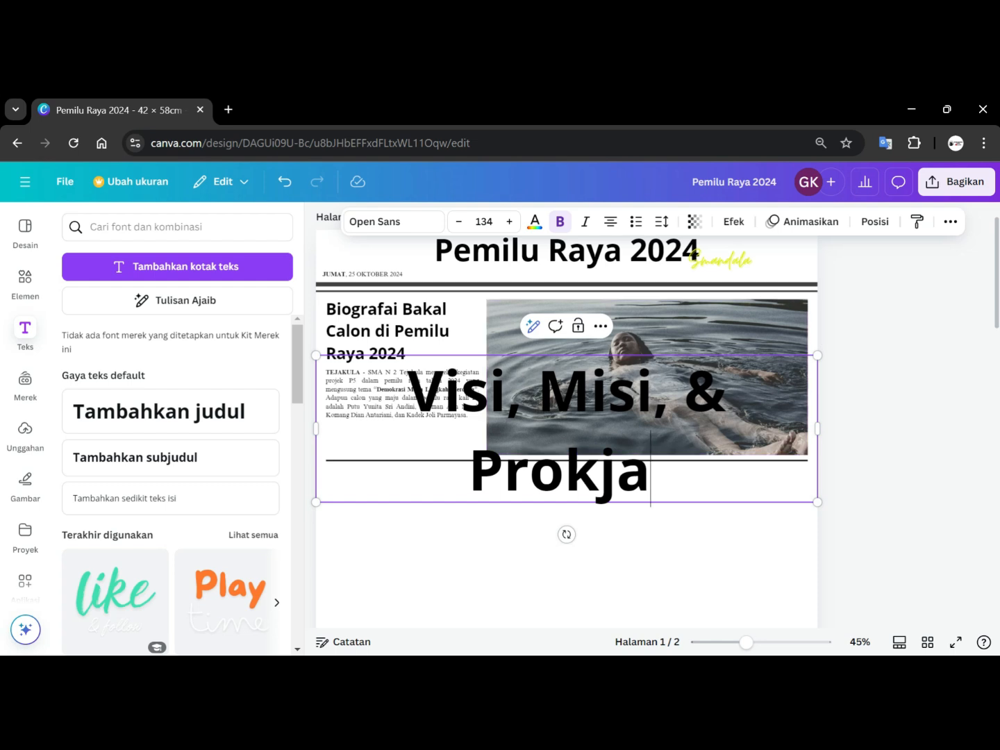
Shrink the heading to about font size 73 and move it just below the horizontal line, centred on the page.
{"action": "left_click_drag", "start_coordinate": [818, 499], "coordinate": [729, 393]}
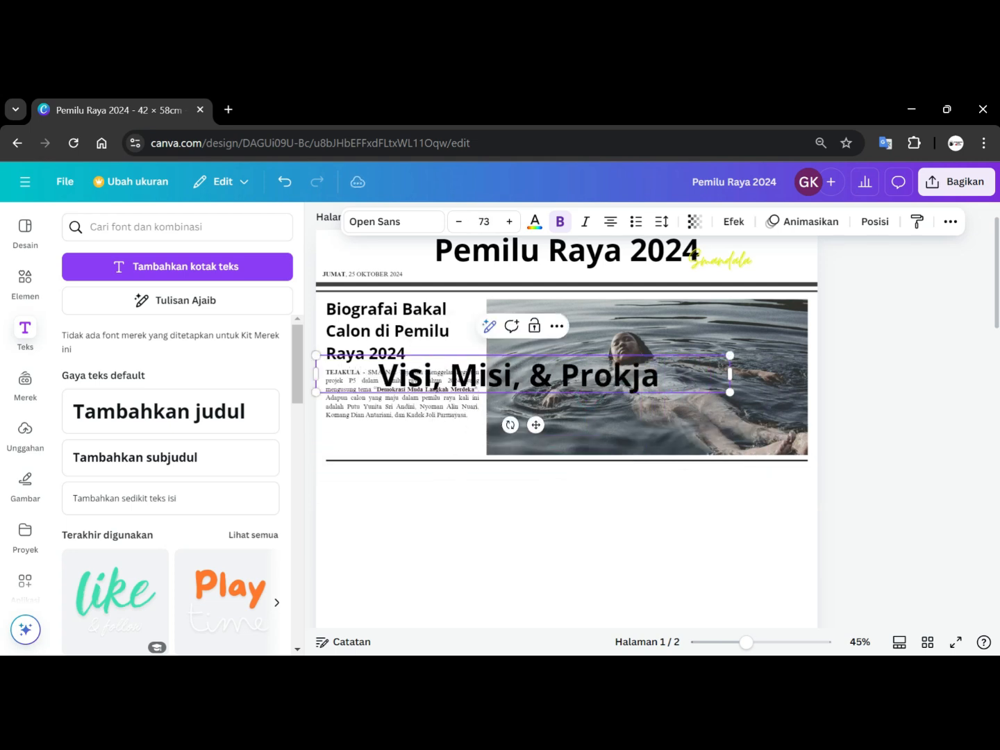
{"action": "left_click", "coordinate": [910, 440]}
{"action": "left_click_drag", "start_coordinate": [610, 451], "coordinate": [641, 474]}
{"action": "left_click", "coordinate": [870, 415]}
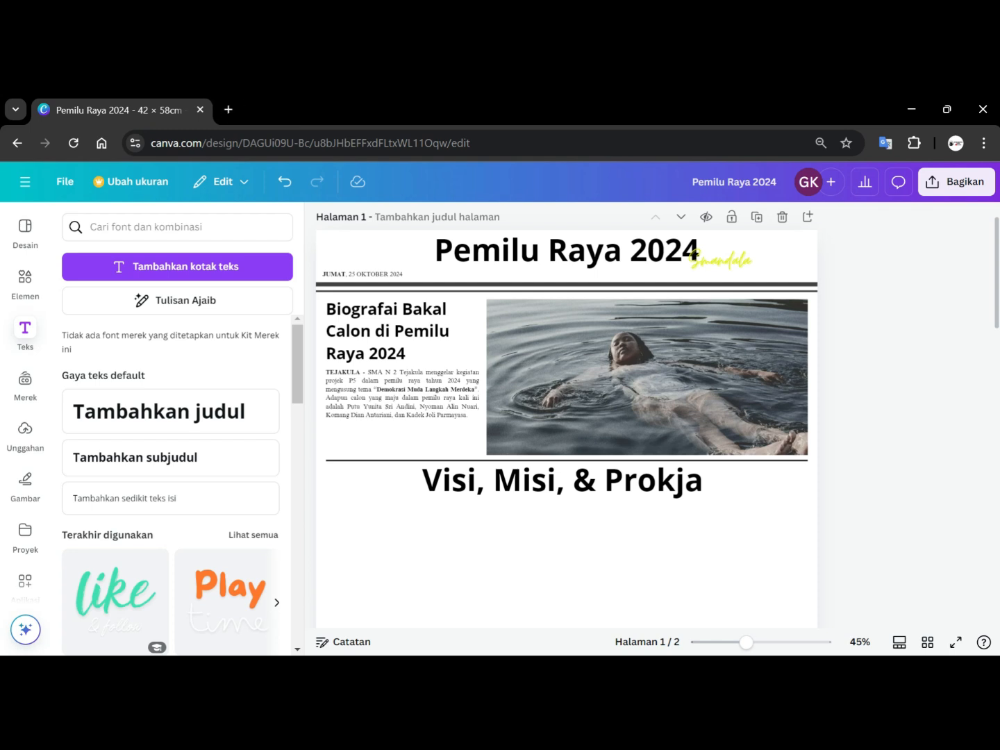
Add the uploaded Partai Pelopor Kreativitas poster and shrink it to a small thumbnail at the left beneath the heading.
{"action": "left_click", "coordinate": [28, 429]}
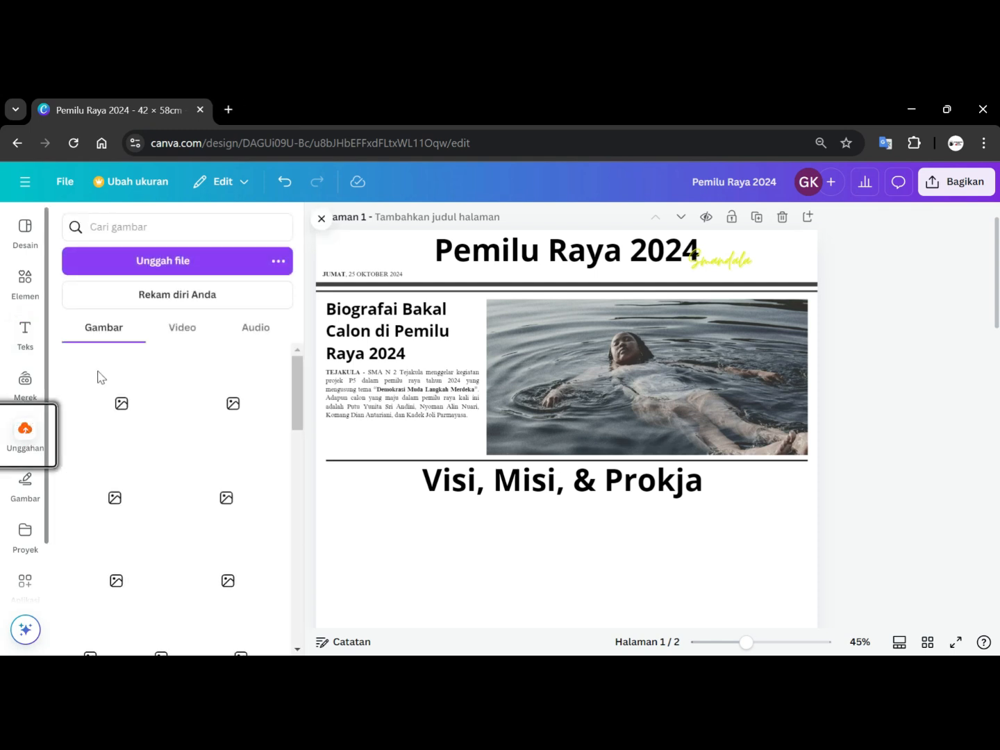
{"action": "scroll", "coordinate": [188, 379], "scroll_direction": "down", "scroll_amount": 3}
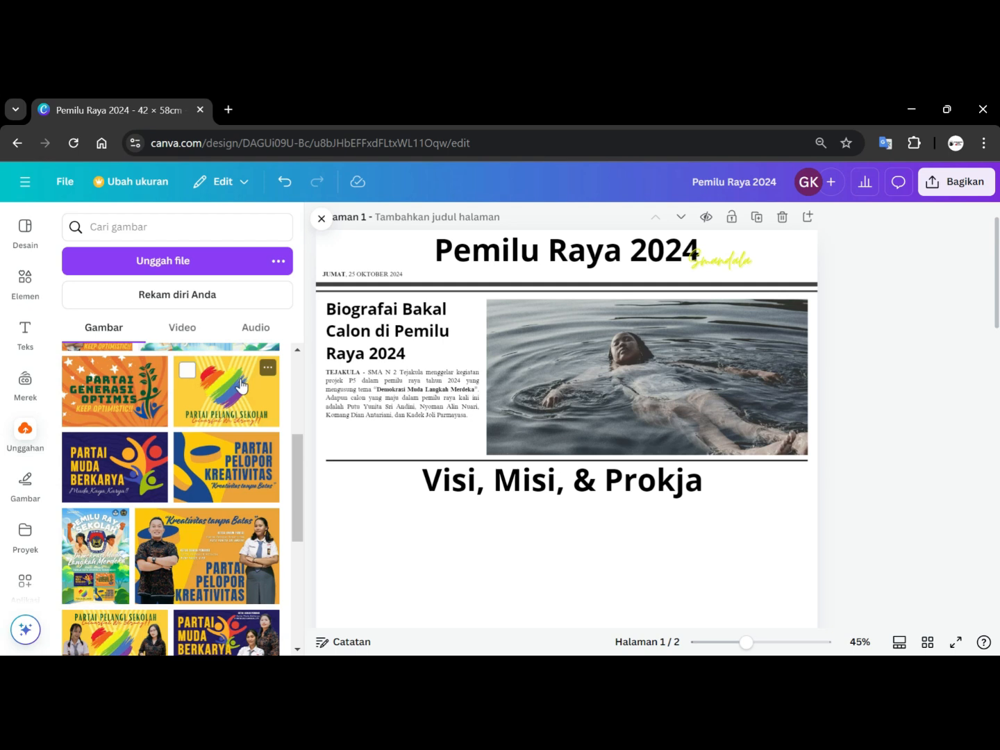
{"action": "scroll", "coordinate": [241, 386], "scroll_direction": "down", "scroll_amount": 1}
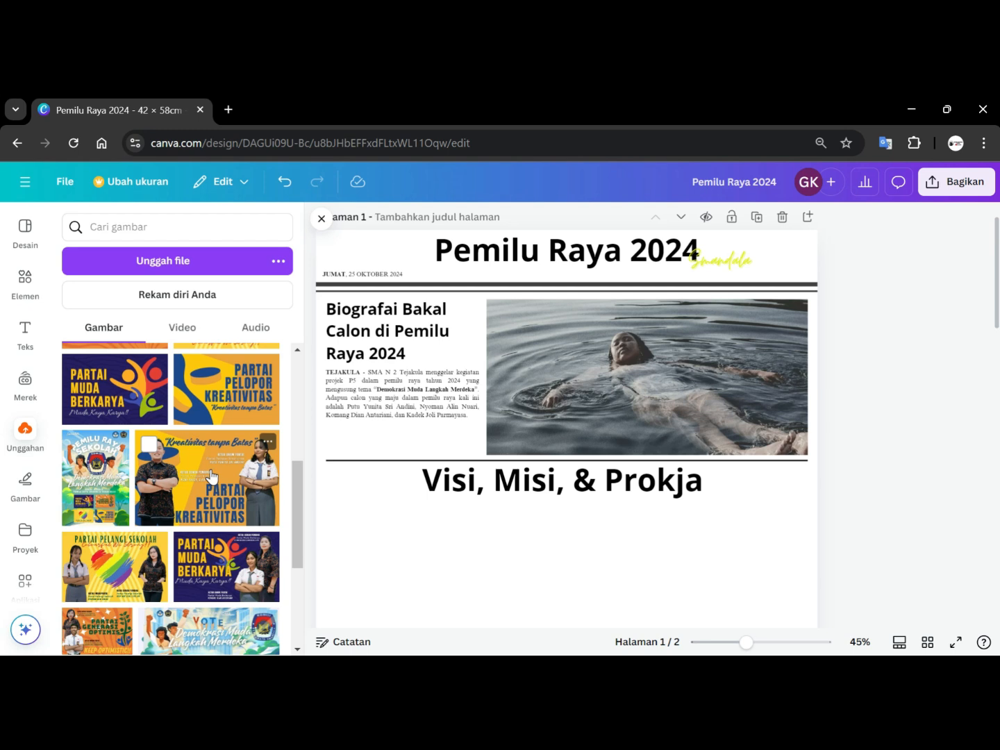
{"action": "scroll", "coordinate": [212, 476], "scroll_direction": "down", "scroll_amount": 1}
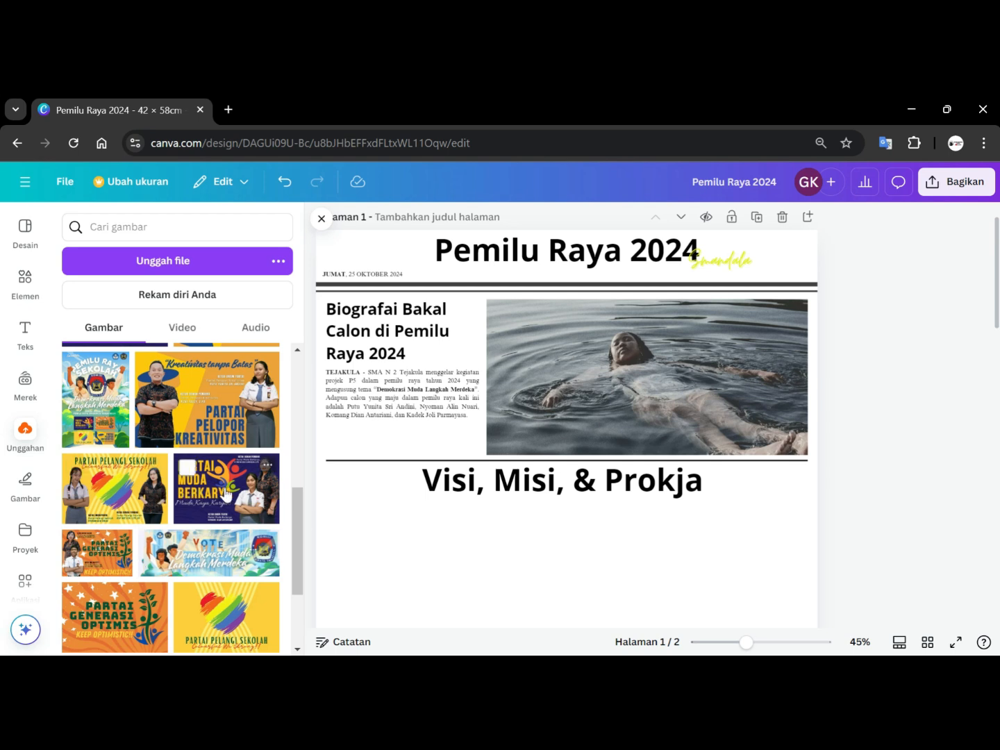
{"action": "left_click", "coordinate": [217, 415]}
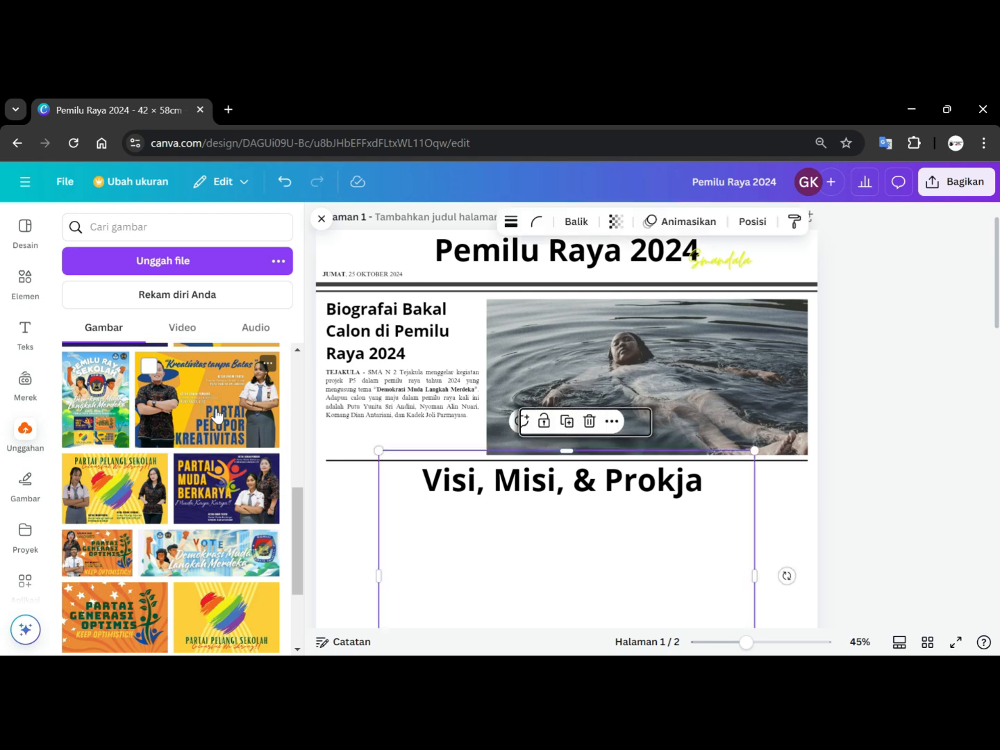
{"action": "scroll", "coordinate": [392, 368], "scroll_direction": "down", "scroll_amount": 2}
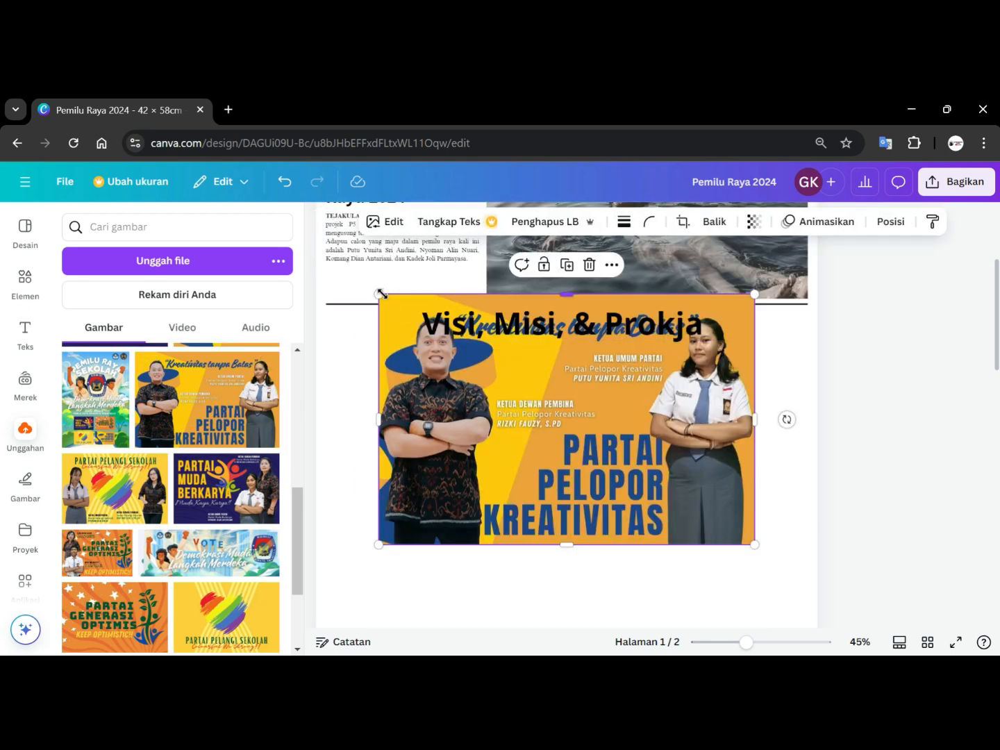
{"action": "left_click_drag", "start_coordinate": [378, 292], "coordinate": [582, 473]}
{"action": "left_click_drag", "start_coordinate": [675, 490], "coordinate": [404, 394]}
{"action": "left_click_drag", "start_coordinate": [472, 444], "coordinate": [427, 415]}
Add the Partai Pelangi Sekolah poster, shrink it and place it directly below the first poster.
{"action": "left_click", "coordinate": [142, 491]}
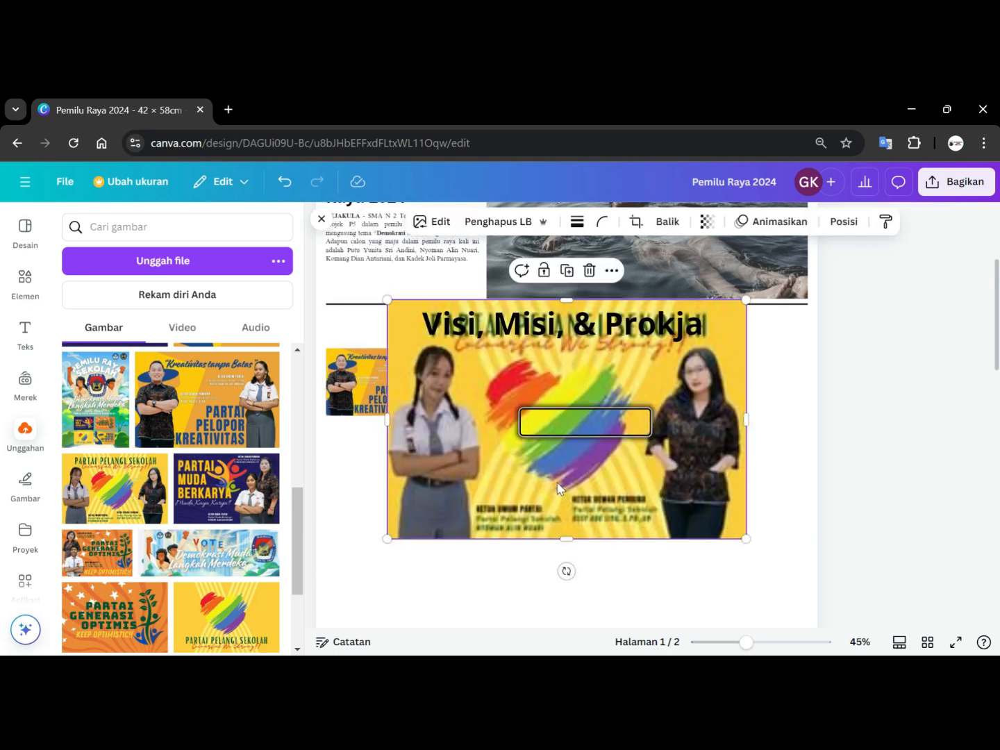
{"action": "left_click_drag", "start_coordinate": [388, 299], "coordinate": [594, 471]}
{"action": "left_click_drag", "start_coordinate": [673, 490], "coordinate": [389, 467]}
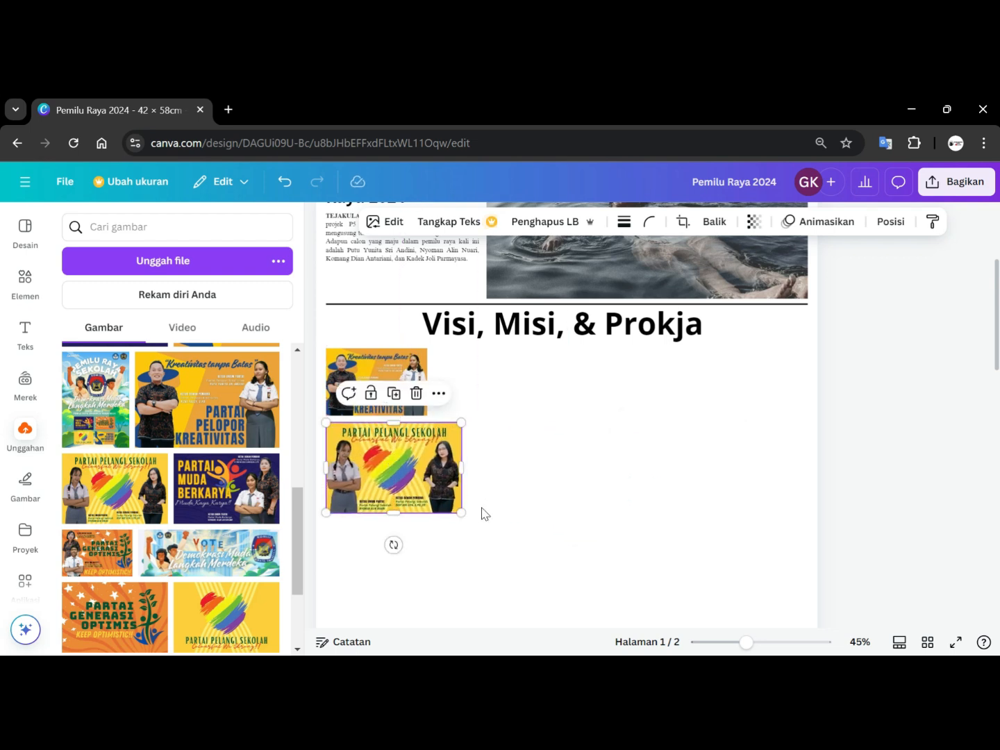
{"action": "left_click_drag", "start_coordinate": [460, 511], "coordinate": [428, 486]}
Add the Partai Muda Berkarya poster, shrink it and place it to the right of the first poster.
{"action": "left_click", "coordinate": [226, 488]}
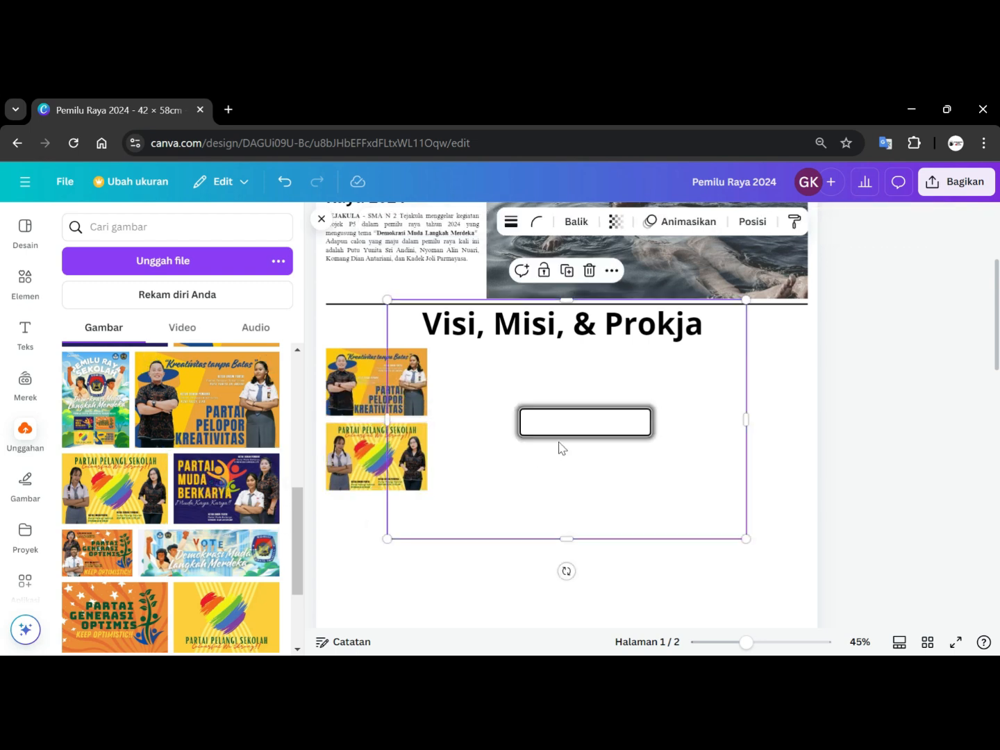
{"action": "left_click_drag", "start_coordinate": [386, 300], "coordinate": [607, 484]}
{"action": "left_click_drag", "start_coordinate": [689, 498], "coordinate": [515, 396]}
{"action": "left_click_drag", "start_coordinate": [565, 429], "coordinate": [546, 414]}
Nudge the Partai Muda Berkarya poster left so it sits flush against the Partai Pelopor Kreativitas poster.
{"action": "left_click", "coordinate": [669, 422]}
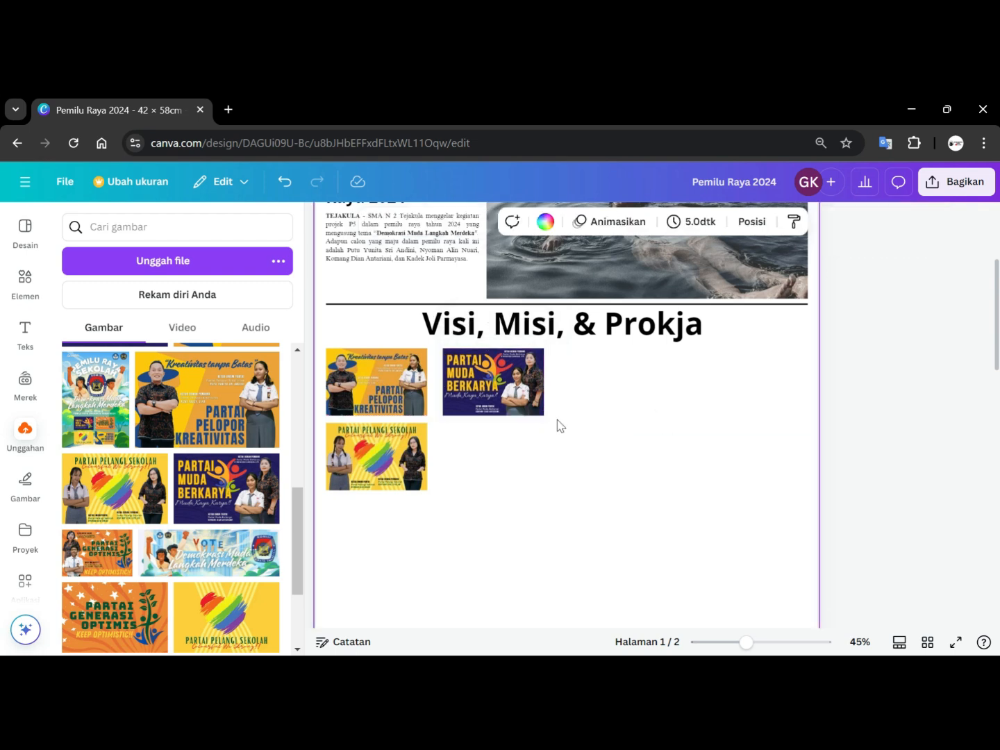
{"action": "left_click", "coordinate": [508, 399]}
{"action": "key", "text": "Left"}
{"action": "key", "text": "Left"}
{"action": "key", "text": "Left"}
{"action": "key", "text": "Left"}
{"action": "key", "text": "Left"}
{"action": "key", "text": "Left"}
{"action": "key", "text": "Left"}
{"action": "key", "text": "Left"}
{"action": "key", "text": "Left"}
{"action": "key", "text": "Left"}
{"action": "key", "text": "Left"}
{"action": "key", "text": "Left"}
{"action": "key", "text": "Left"}
{"action": "key", "text": "Left"}
{"action": "key", "text": "Left"}
{"action": "key", "text": "Left"}
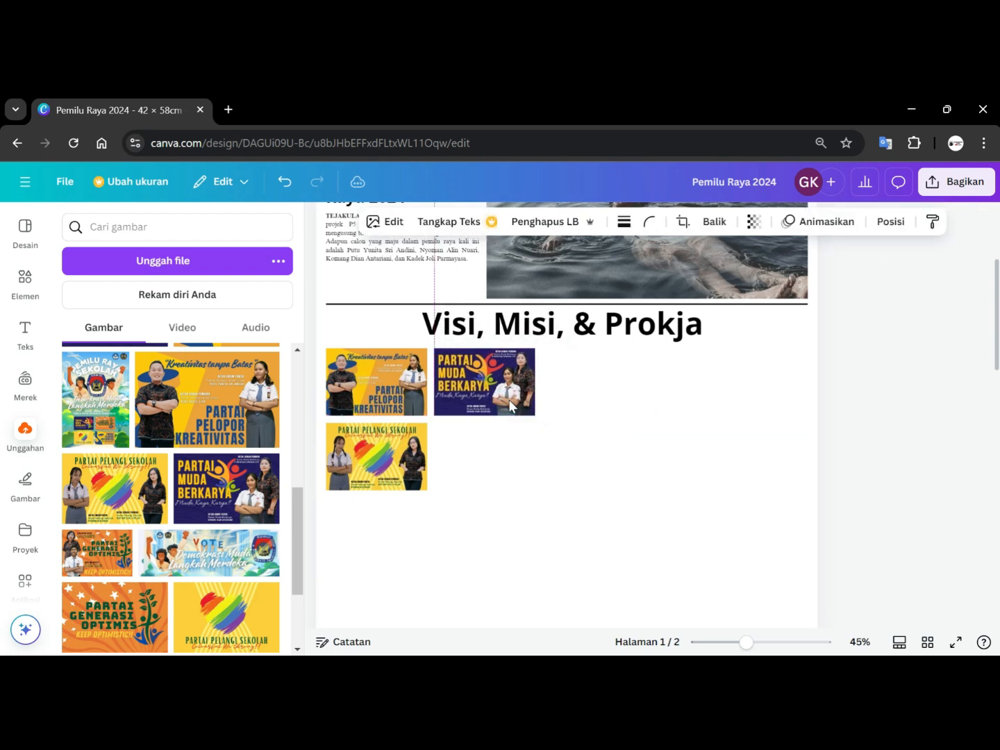
{"action": "key", "text": "Left"}
{"action": "key", "text": "Left"}
{"action": "key", "text": "Left"}
{"action": "key", "text": "Left"}
{"action": "key", "text": "Left"}
{"action": "key", "text": "Left"}
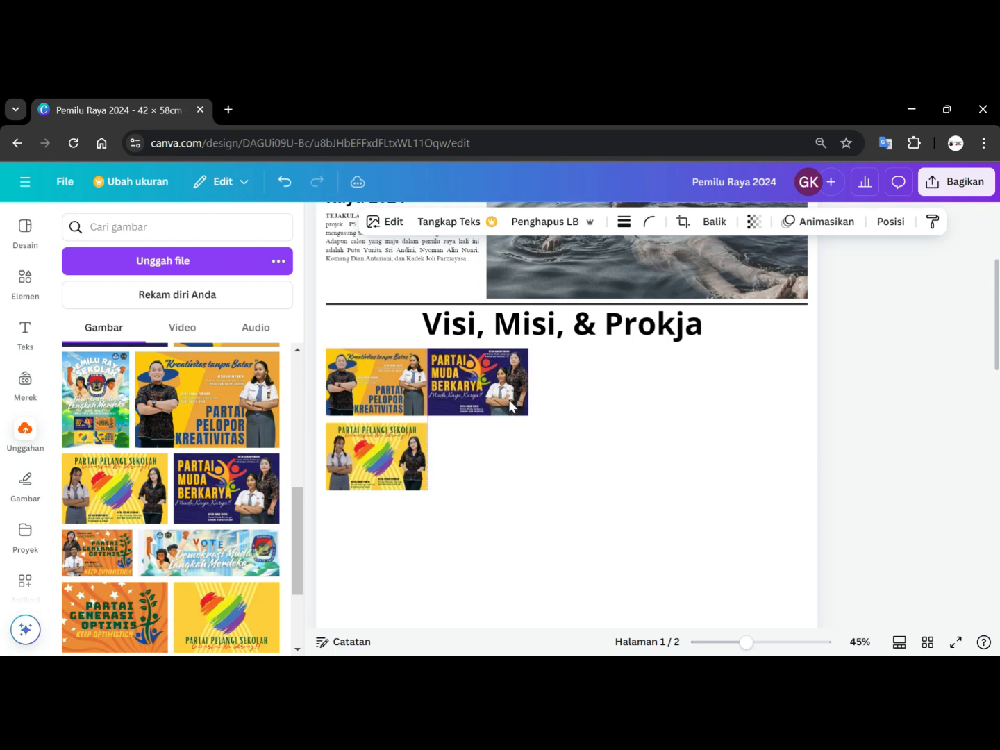
{"action": "left_click", "coordinate": [403, 454]}
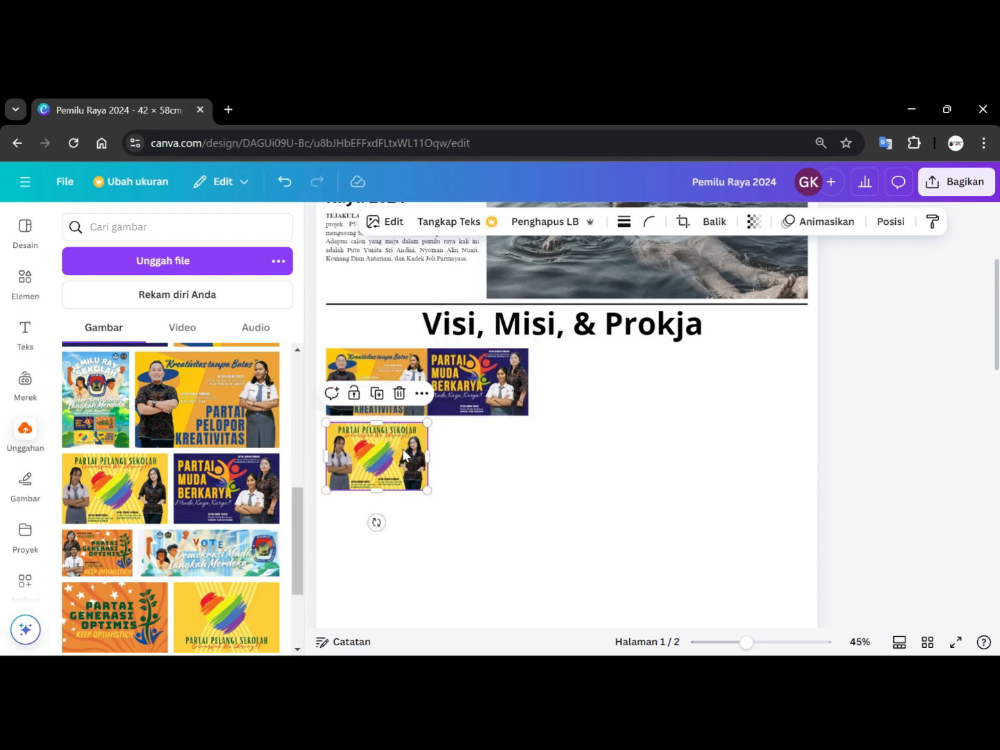
Nudge the Partai Pelangi Sekolah poster up so it sits flush beneath the Partai Pelopor Kreativitas poster.
{"action": "key", "text": "Up"}
{"action": "key", "text": "Up"}
{"action": "key", "text": "Up"}
{"action": "key", "text": "Up"}
{"action": "key", "text": "Up"}
{"action": "key", "text": "Up"}
{"action": "key", "text": "Up"}
{"action": "key", "text": "Up"}
{"action": "key", "text": "Up"}
{"action": "key", "text": "Up"}
{"action": "key", "text": "Up"}
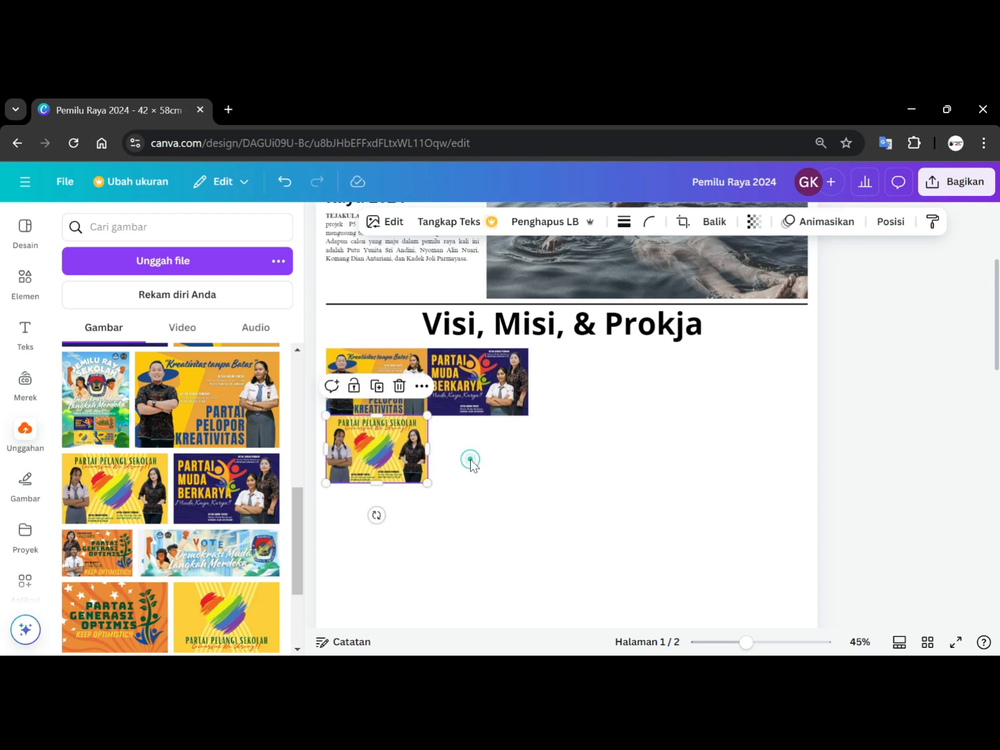
{"action": "left_click", "coordinate": [470, 464]}
{"action": "left_click", "coordinate": [375, 452]}
{"action": "scroll", "coordinate": [514, 478], "scroll_direction": "up", "scroll_amount": 3}
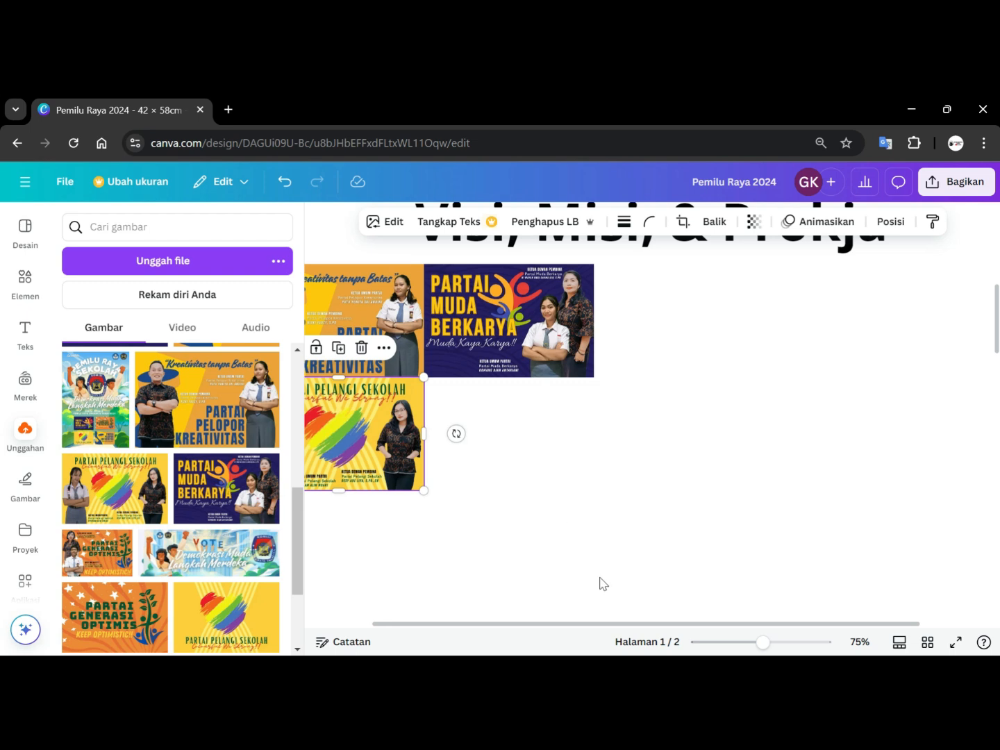
{"action": "left_click_drag", "start_coordinate": [603, 623], "coordinate": [513, 623]}
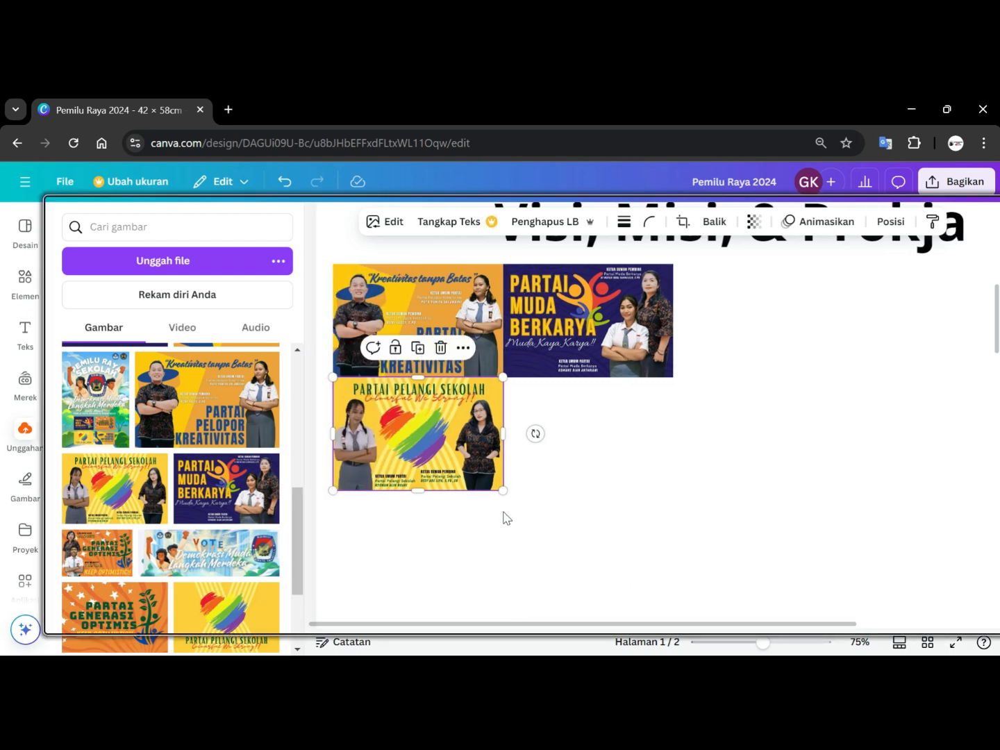
{"action": "left_click", "coordinate": [447, 452]}
{"action": "key", "text": "Down"}
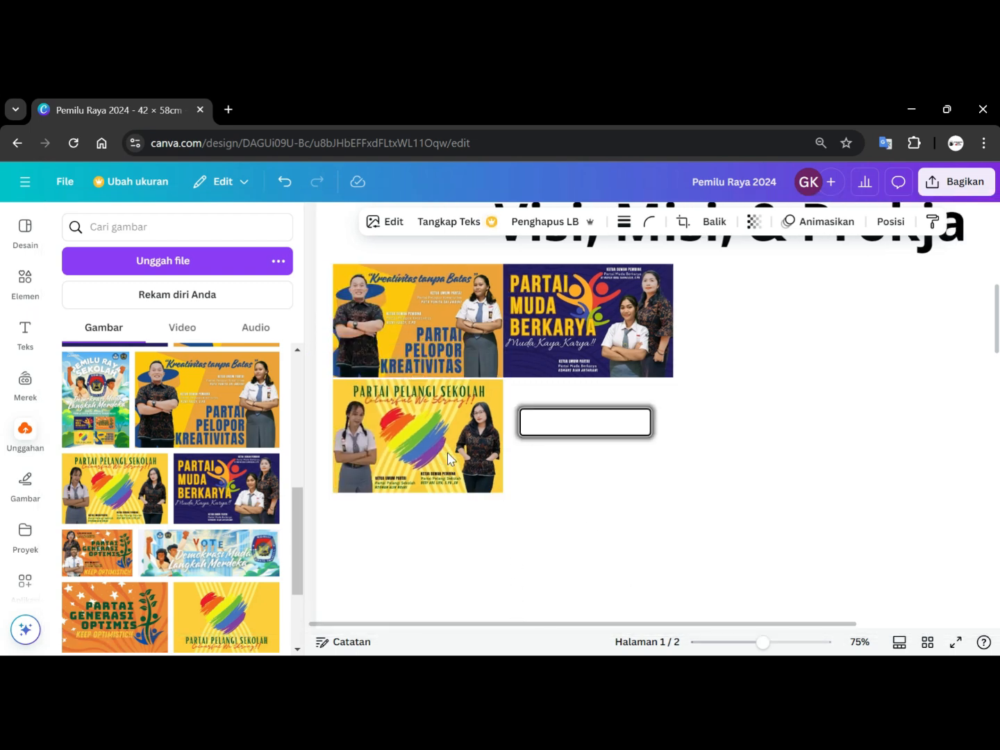
{"action": "key", "text": "Up"}
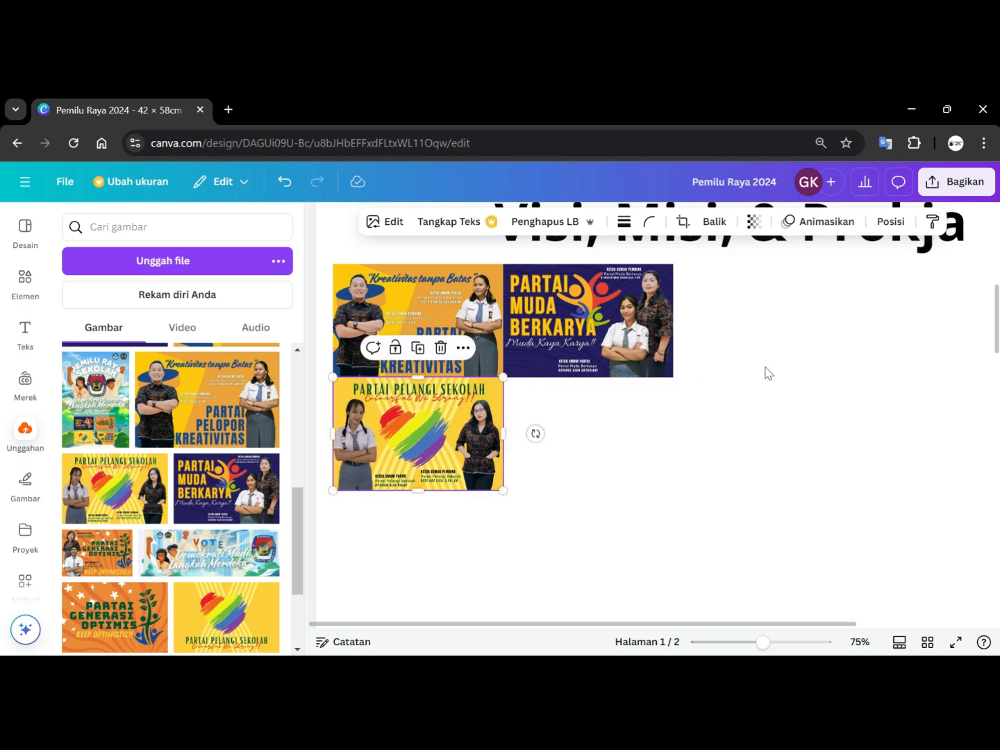
{"action": "left_click", "coordinate": [766, 372]}
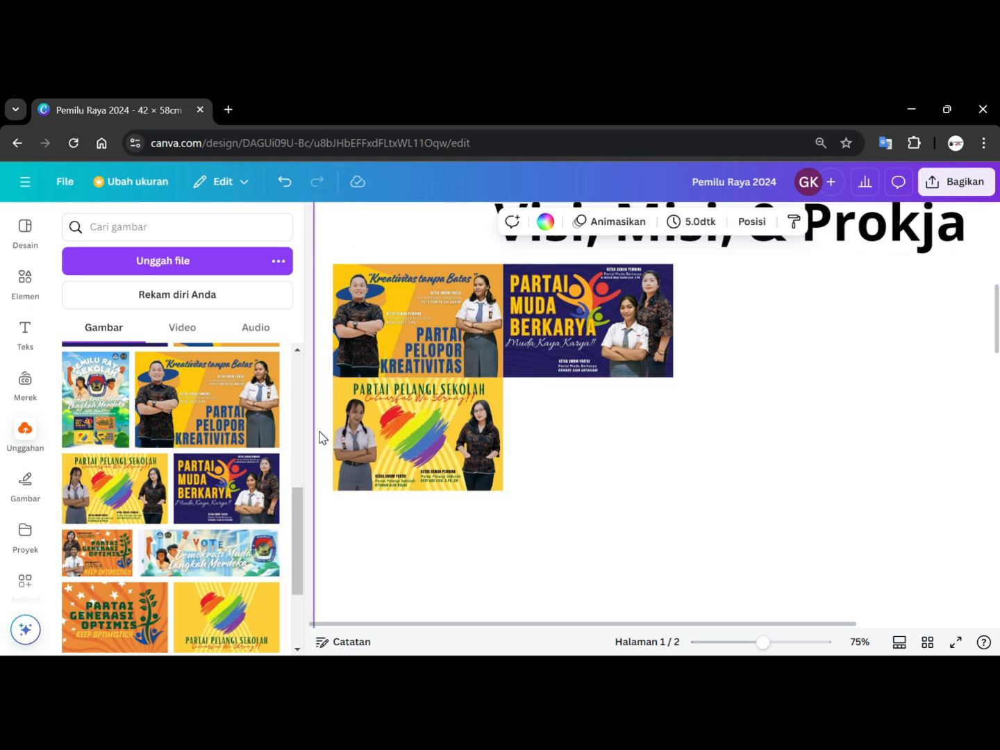
Add the Partai Generasi Optimis poster, shrink it and place it below the Partai Muda Berkarya poster, completing the grid.
{"action": "left_click", "coordinate": [97, 552]}
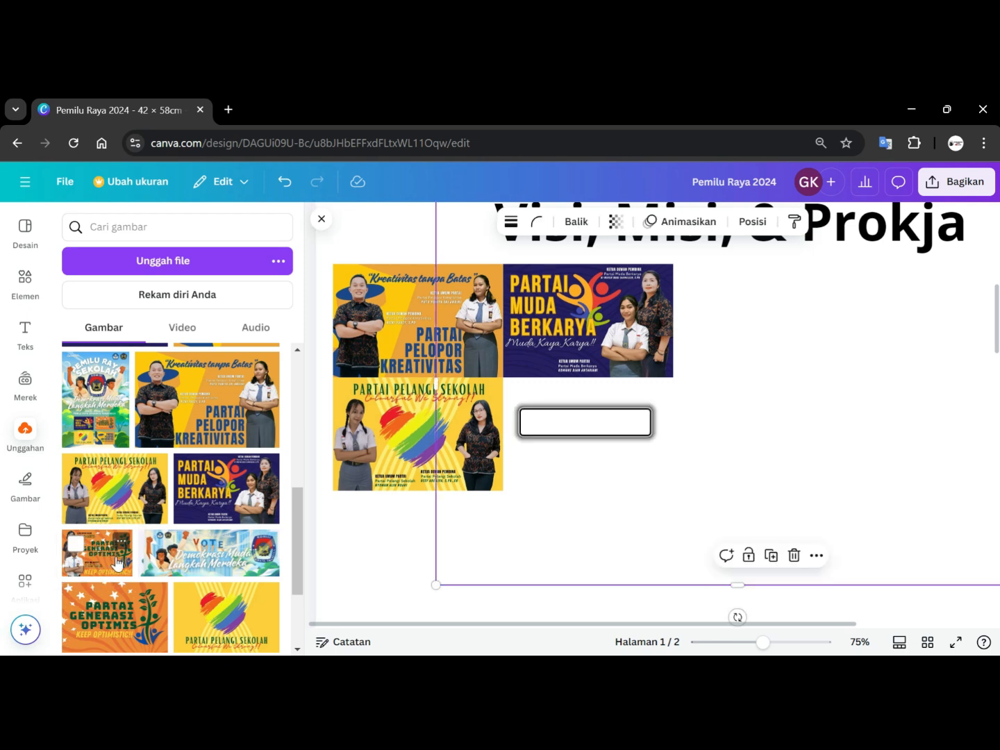
{"action": "scroll", "coordinate": [639, 490], "scroll_direction": "down", "scroll_amount": 1}
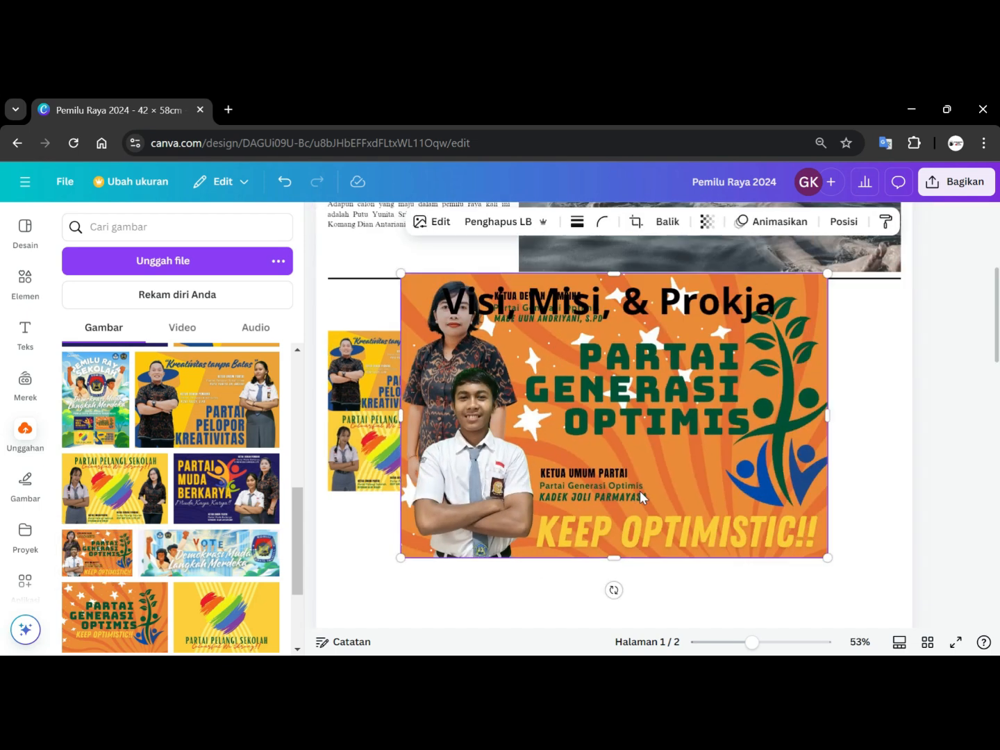
{"action": "left_click_drag", "start_coordinate": [402, 272], "coordinate": [660, 529]}
{"action": "left_click_drag", "start_coordinate": [748, 511], "coordinate": [504, 451]}
{"action": "left_click_drag", "start_coordinate": [577, 496], "coordinate": [567, 491]}
{"action": "left_click", "coordinate": [688, 447]}
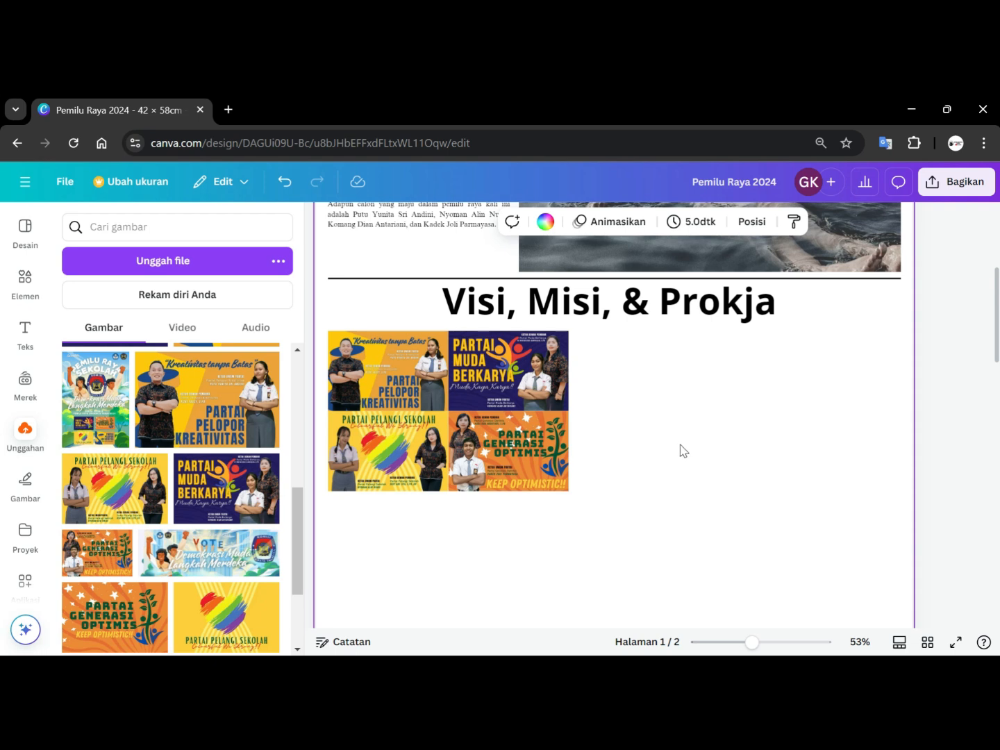
Select all four posters together and nudge the group up, sideways and back down.
{"action": "left_click_drag", "start_coordinate": [635, 534], "coordinate": [368, 326]}
{"action": "key", "text": "Up"}
{"action": "key", "text": "Up"}
{"action": "key", "text": "Up"}
{"action": "key", "text": "Up"}
{"action": "key", "text": "Up"}
{"action": "key", "text": "Up"}
{"action": "key", "text": "Up"}
{"action": "key", "text": "Up"}
{"action": "key", "text": "Up"}
{"action": "key", "text": "Up"}
{"action": "key", "text": "Up"}
{"action": "key", "text": "Up"}
{"action": "key", "text": "Up"}
{"action": "key", "text": "Up"}
{"action": "key", "text": "Up"}
{"action": "key", "text": "Up"}
{"action": "key", "text": "Up"}
{"action": "key", "text": "Up"}
{"action": "key", "text": "Up"}
{"action": "key", "text": "Up"}
{"action": "key", "text": "Left"}
{"action": "key", "text": "Left"}
{"action": "key", "text": "Left"}
{"action": "key", "text": "Left"}
{"action": "key", "text": "Right"}
{"action": "key", "text": "Right"}
{"action": "key", "text": "Right"}
{"action": "key", "text": "Right"}
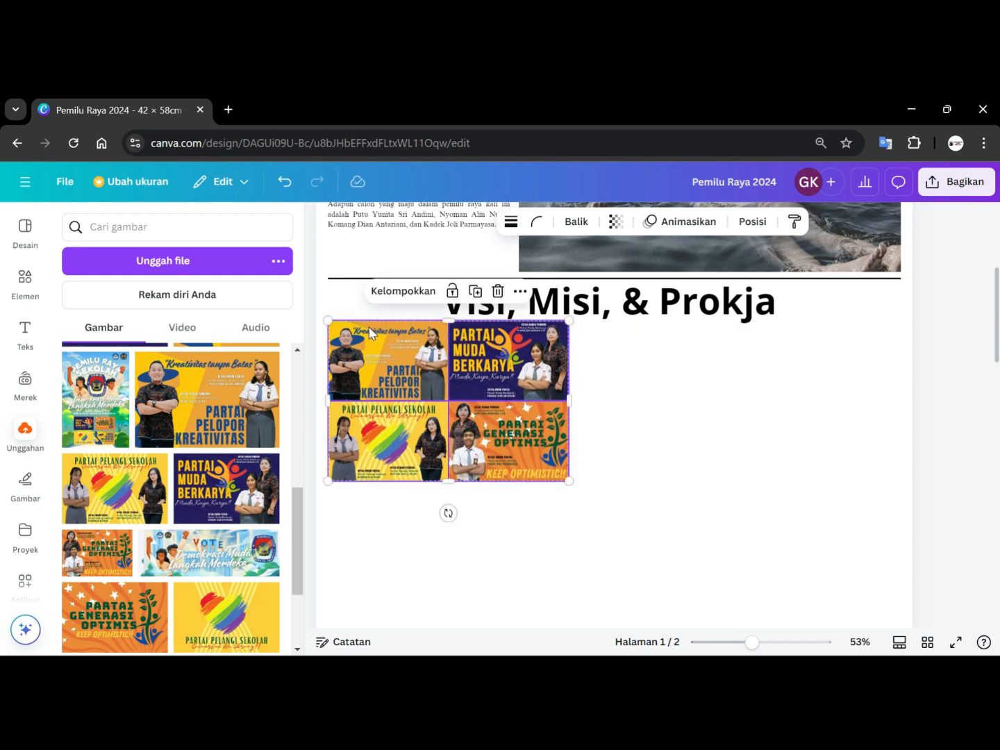
{"action": "key", "text": "Down"}
{"action": "key", "text": "Down"}
{"action": "key", "text": "Down"}
{"action": "key", "text": "Down"}
{"action": "key", "text": "Down"}
{"action": "key", "text": "Down"}
{"action": "key", "text": "Down"}
{"action": "key", "text": "Down"}
{"action": "key", "text": "Down"}
{"action": "key", "text": "Down"}
{"action": "key", "text": "Down"}
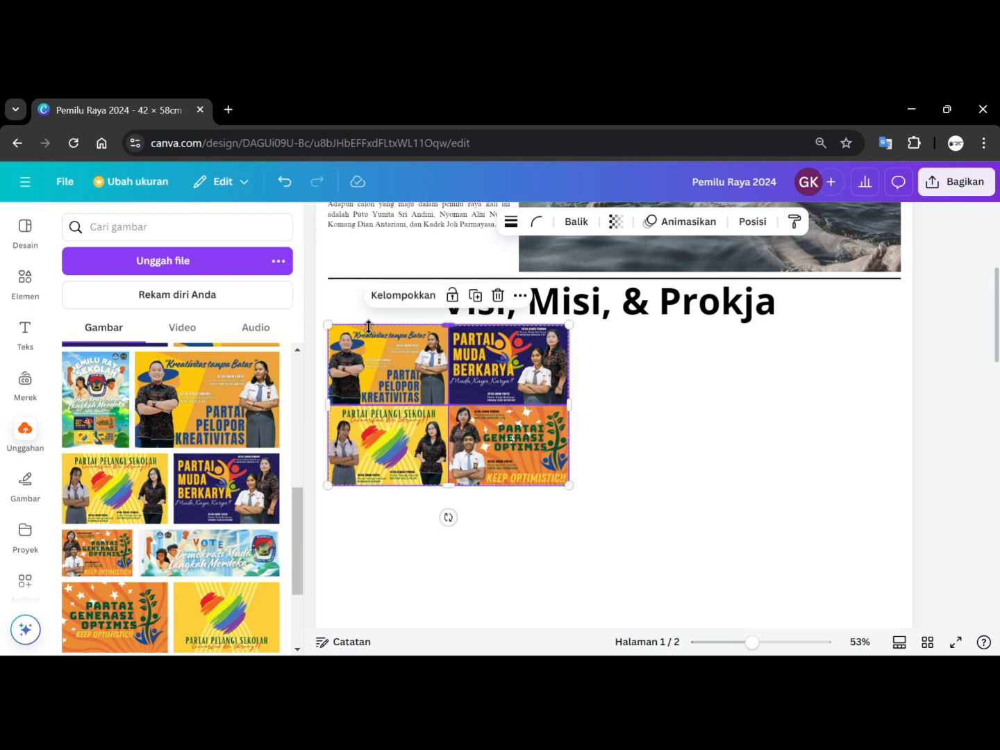
{"action": "left_click", "coordinate": [625, 354]}
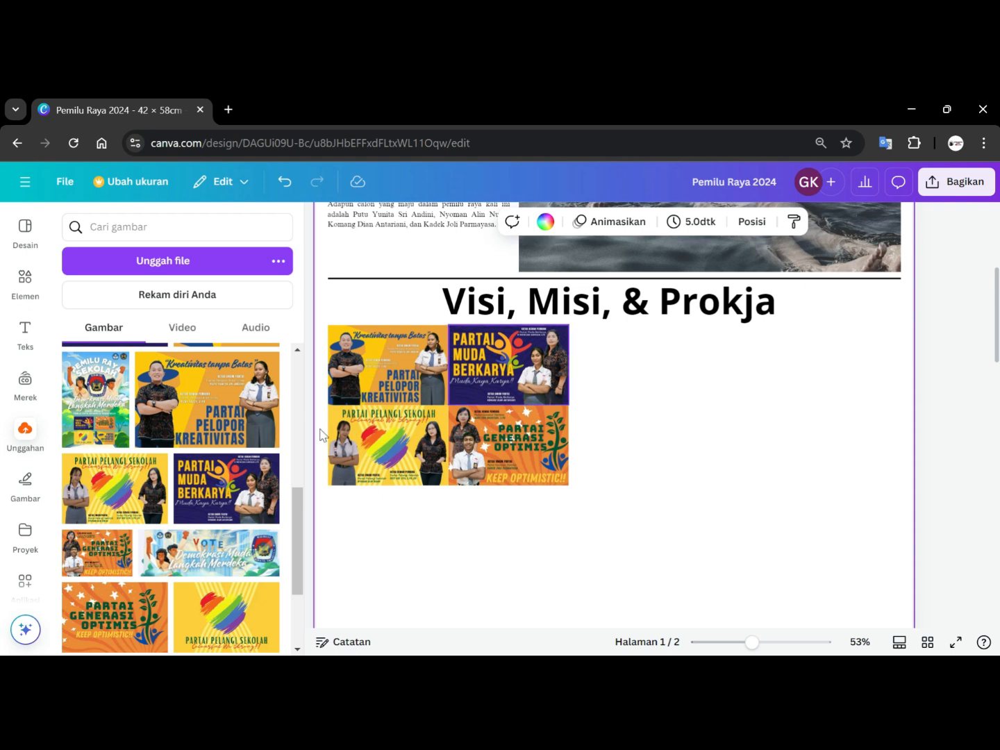
Add a body text box and replace its text with "Visi", "Misi" and "Prokja" on separate lines.
{"action": "left_click", "coordinate": [25, 332]}
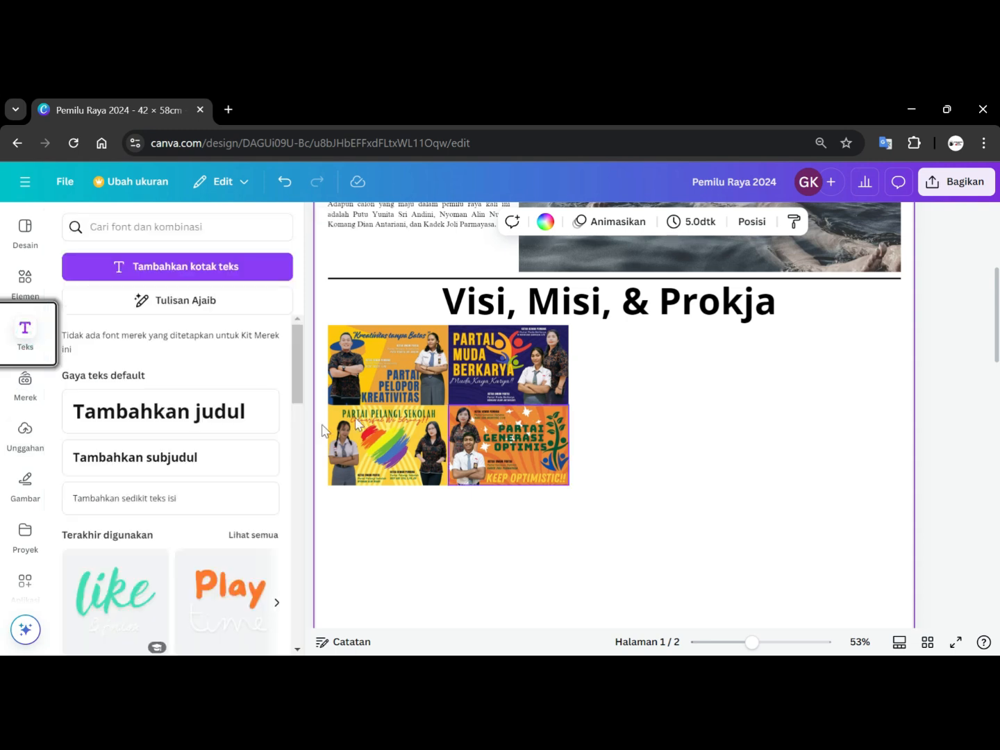
{"action": "left_click", "coordinate": [111, 497]}
{"action": "left_click", "coordinate": [489, 417]}
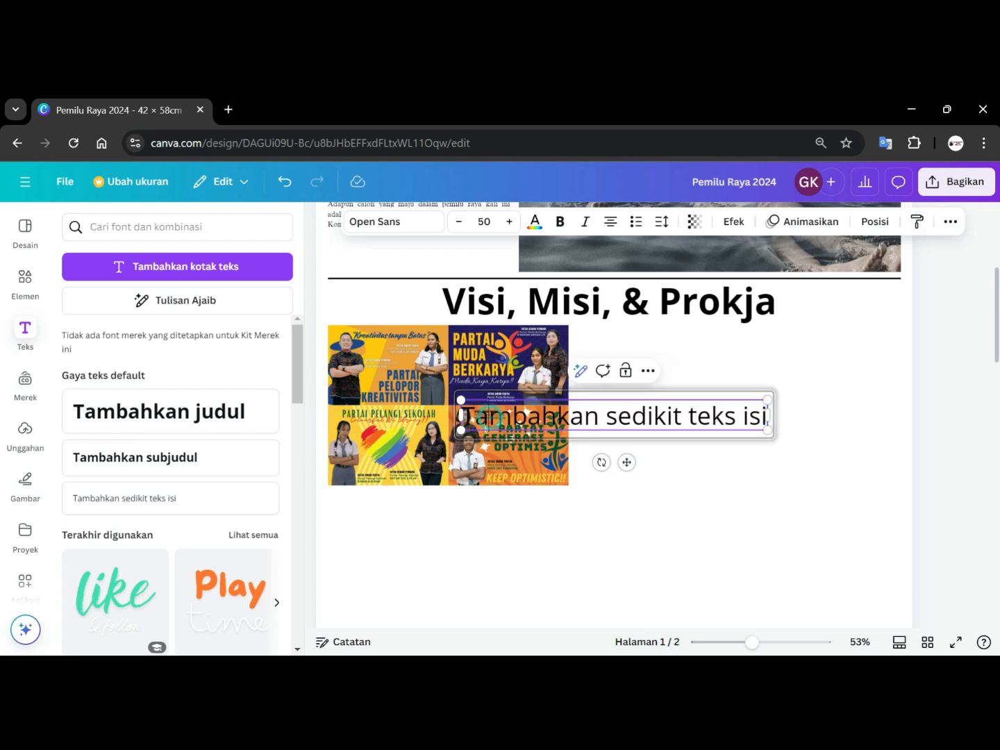
{"action": "key", "text": "ctrl+a"}
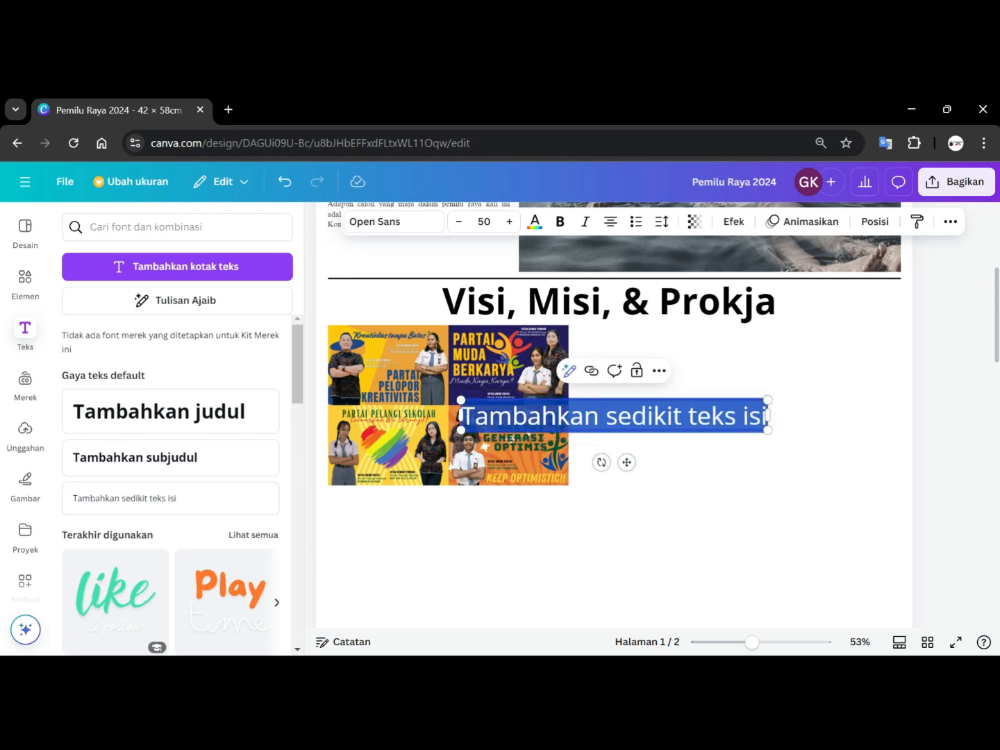
{"action": "type", "text": "Visi"}
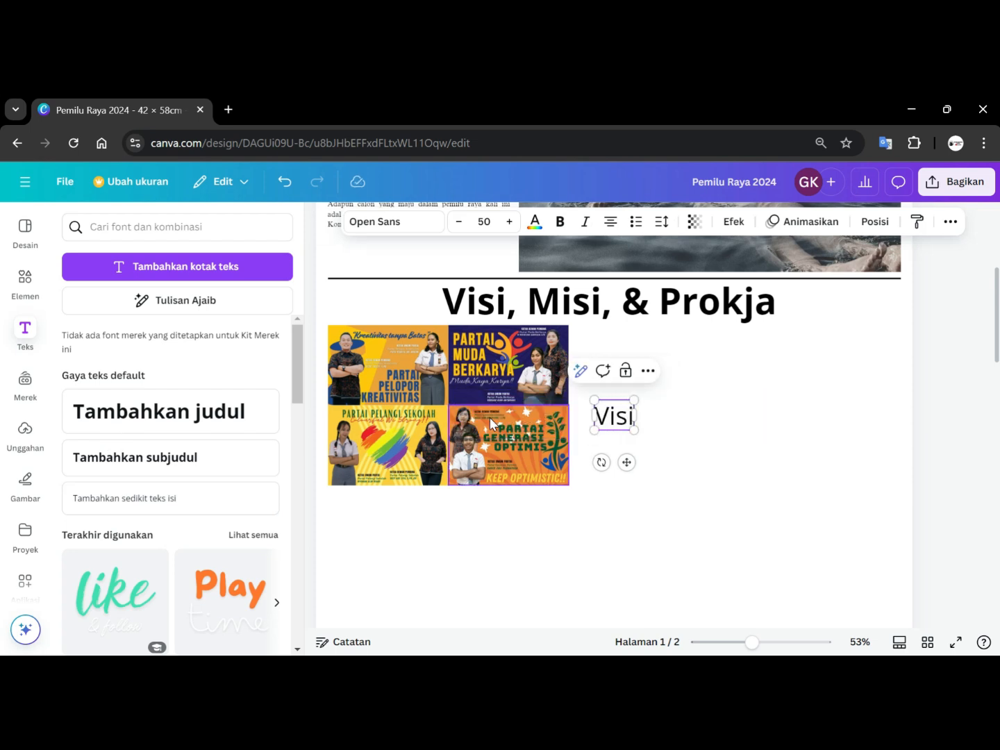
{"action": "key", "text": "Return"}
{"action": "type", "text": "Misi"}
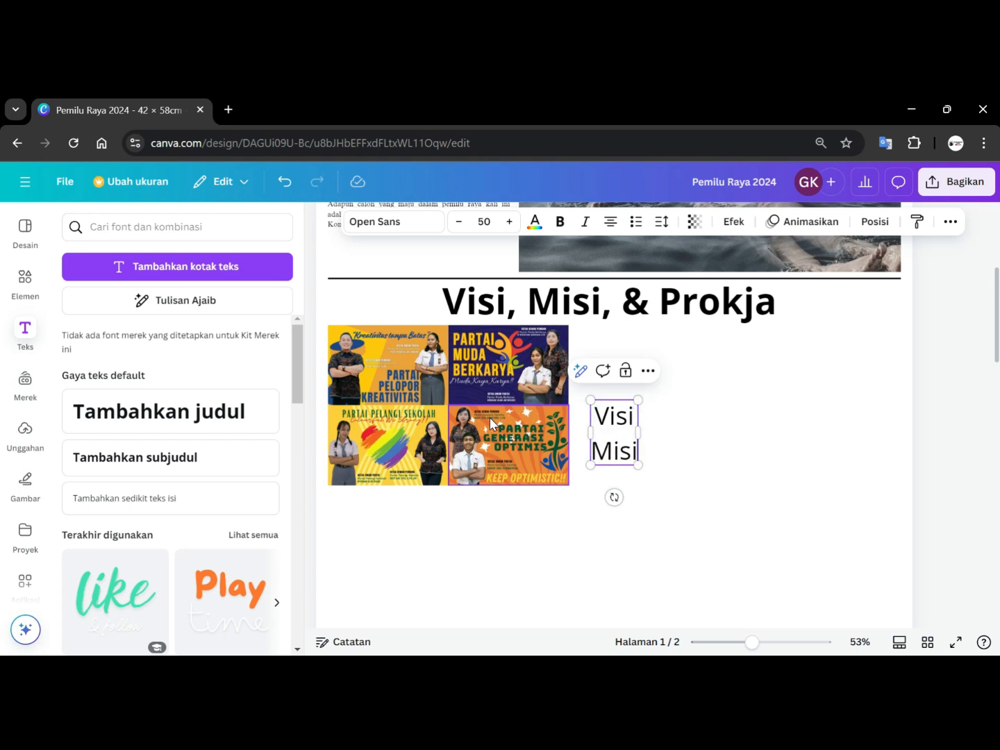
{"action": "key", "text": "Return"}
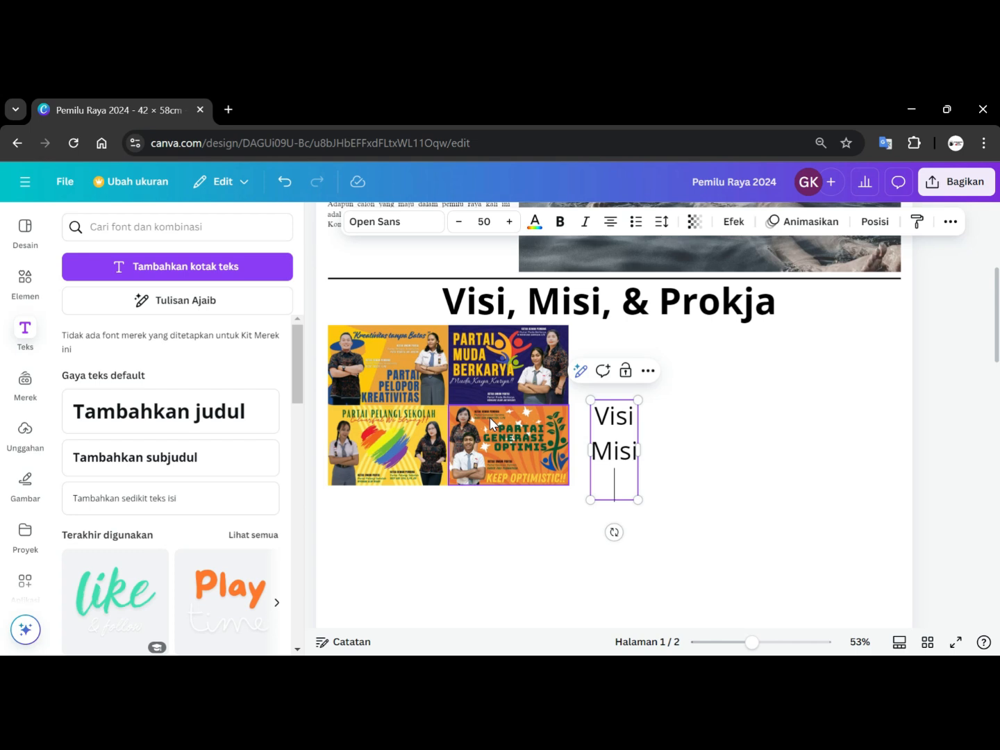
{"action": "type", "text": "Prokja"}
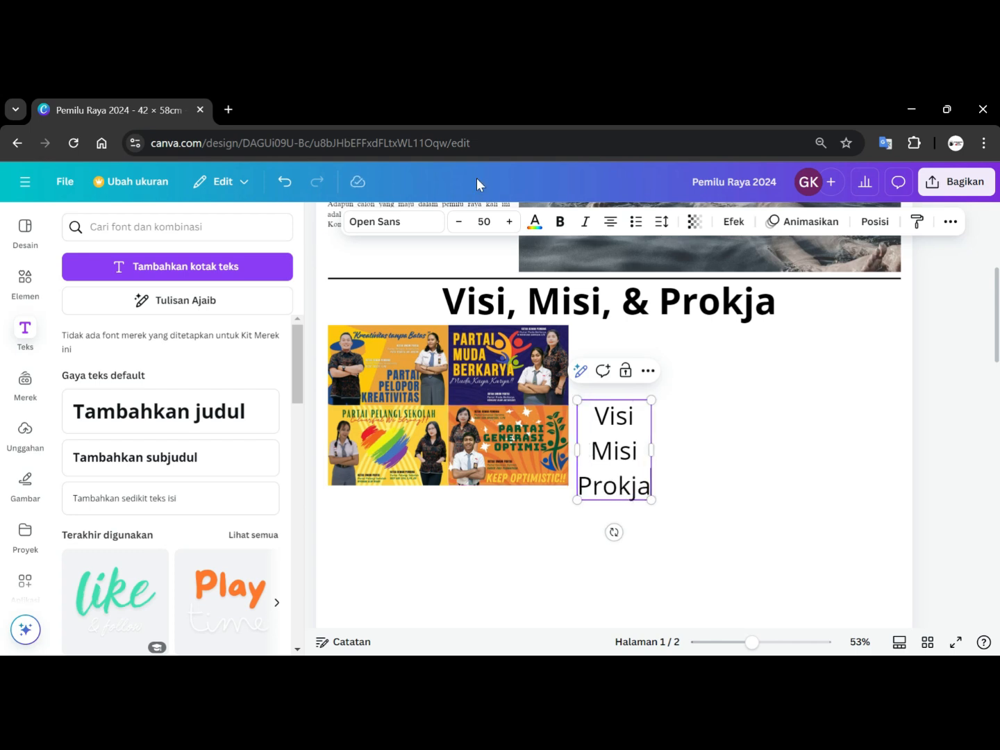
Left-align the Visi Misi Prokja text box.
{"action": "left_click", "coordinate": [688, 443]}
{"action": "left_click", "coordinate": [617, 458]}
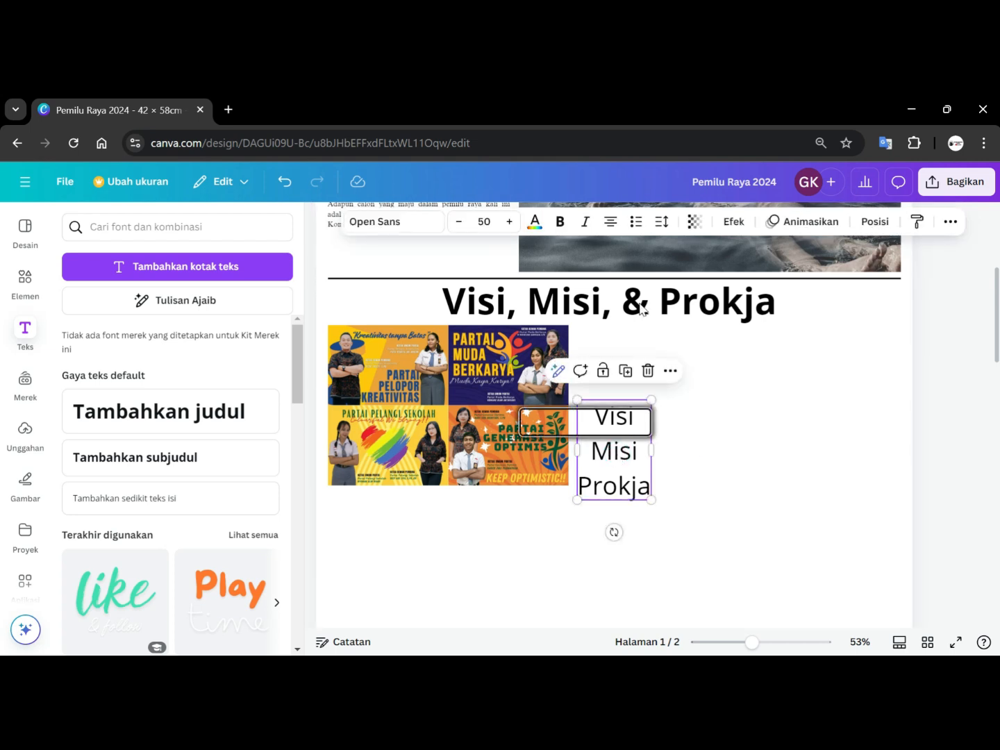
{"action": "left_click", "coordinate": [610, 220]}
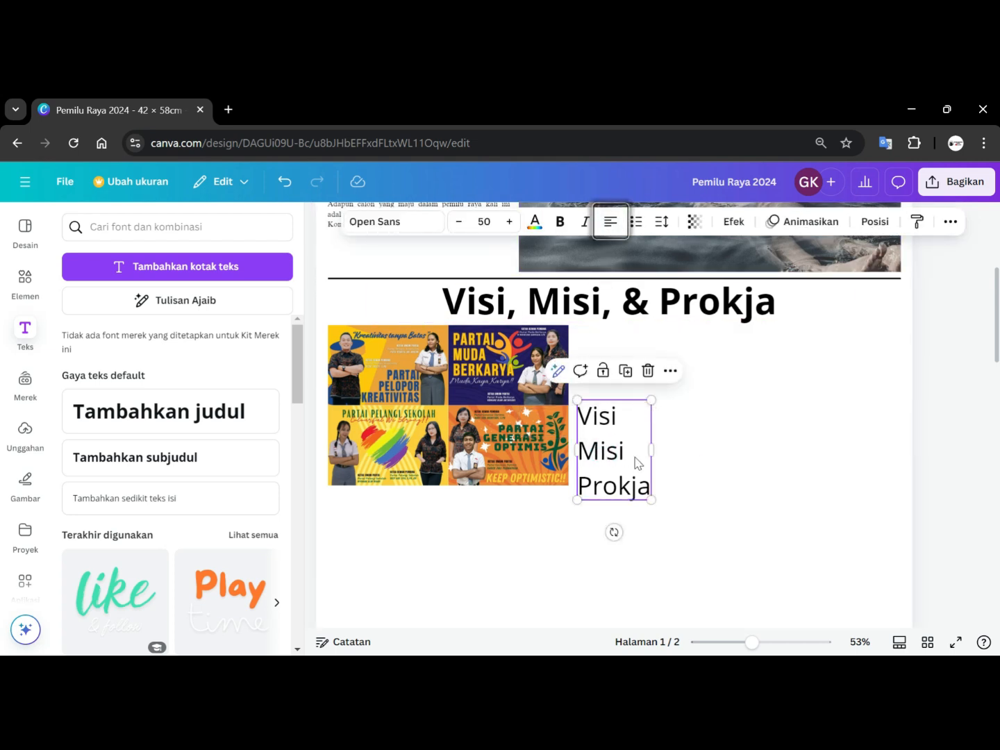
Shrink the text box, place it beside the Partai Muda Berkarya poster, and reduce its font size to 14.
{"action": "left_click_drag", "start_coordinate": [651, 495], "coordinate": [600, 361]}
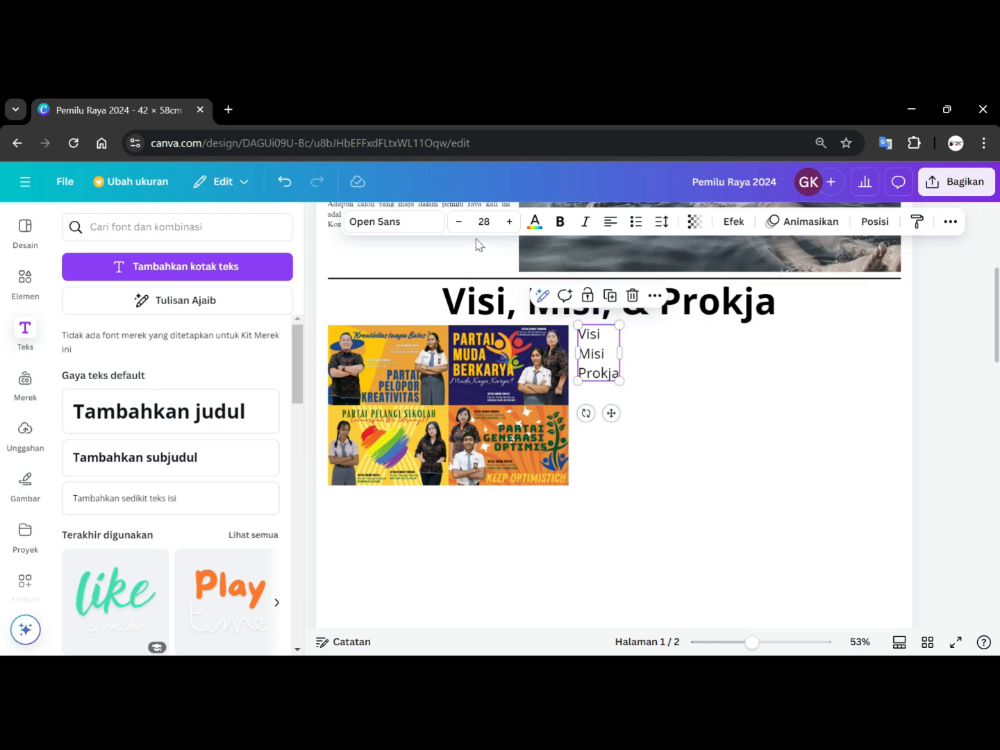
{"action": "left_click", "coordinate": [459, 223]}
{"action": "left_click", "coordinate": [460, 223]}
{"action": "left_click", "coordinate": [459, 224]}
{"action": "left_click", "coordinate": [460, 223]}
{"action": "left_click", "coordinate": [460, 224]}
{"action": "left_click", "coordinate": [460, 224]}
{"action": "left_click", "coordinate": [459, 224]}
{"action": "left_click", "coordinate": [460, 223]}
{"action": "left_click", "coordinate": [460, 223]}
{"action": "left_click", "coordinate": [460, 224]}
{"action": "left_click", "coordinate": [460, 223]}
{"action": "left_click", "coordinate": [460, 224]}
{"action": "left_click", "coordinate": [460, 224]}
{"action": "left_click", "coordinate": [460, 224]}
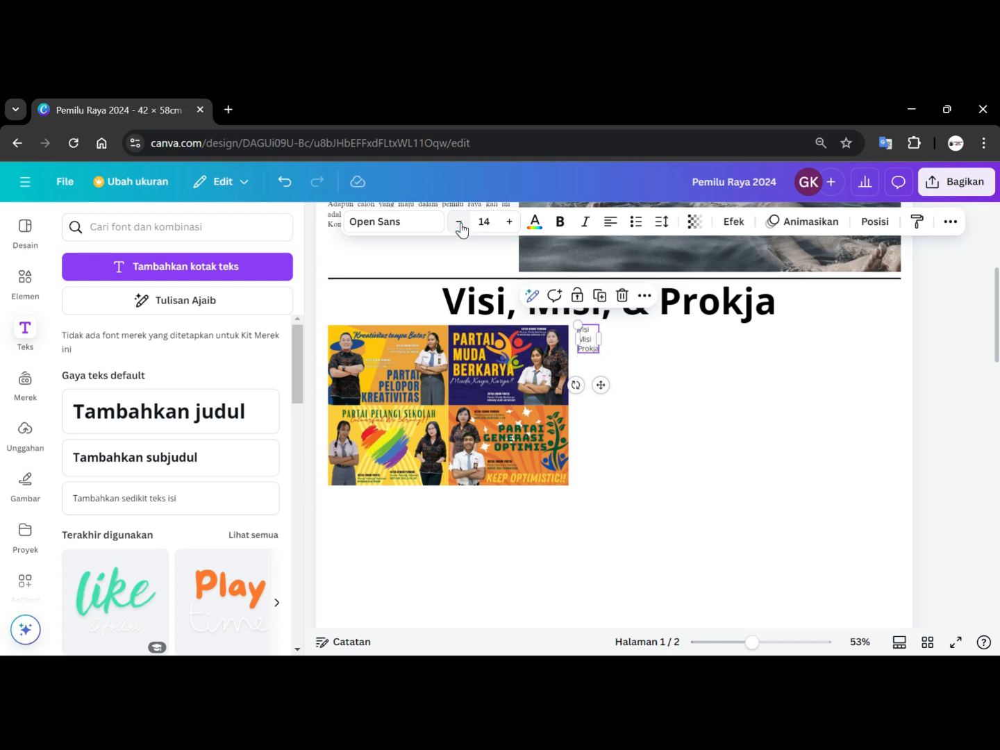
{"action": "left_click", "coordinate": [673, 365]}
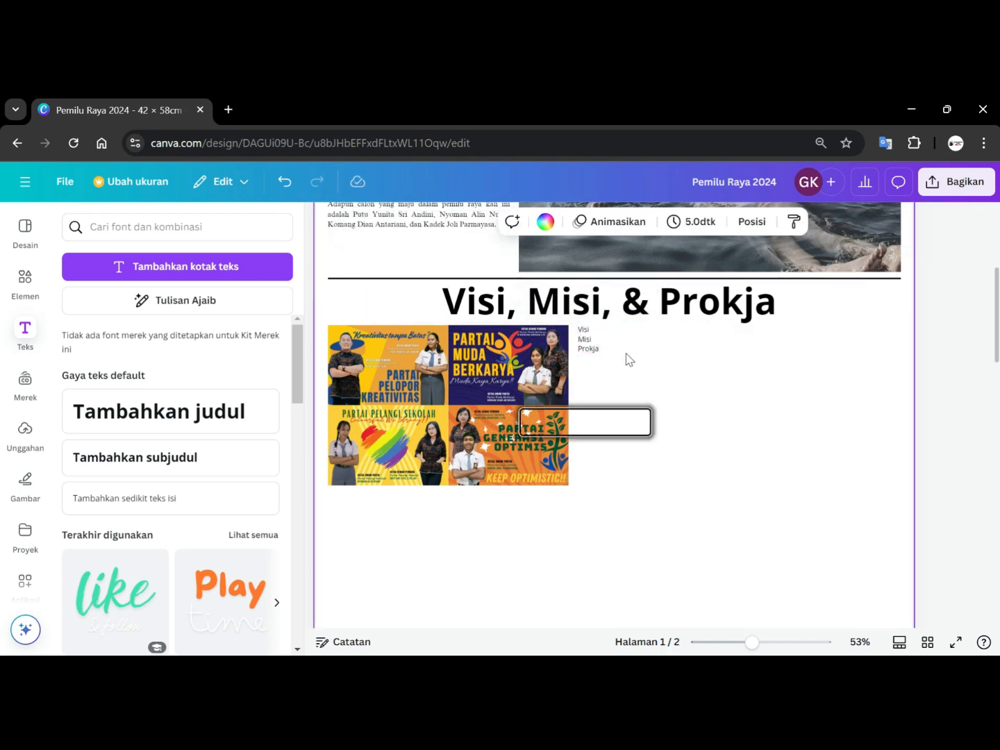
Paste a copy of the text box and place it beside the Partai Generasi Optimis poster.
{"action": "left_click", "coordinate": [590, 344]}
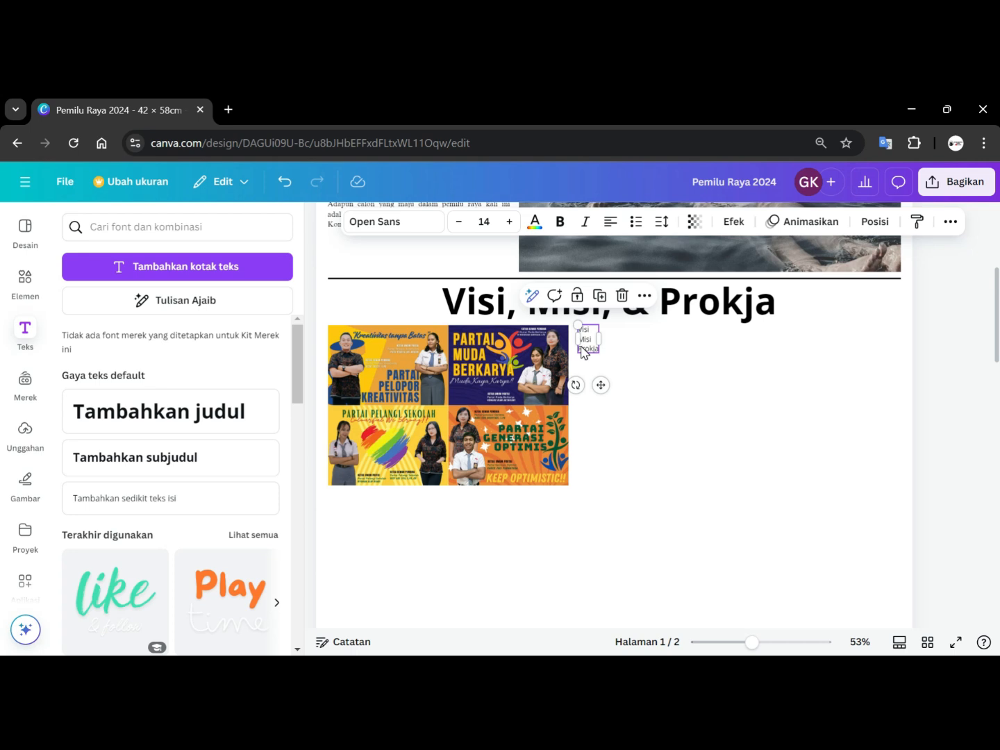
{"action": "left_click", "coordinate": [596, 444]}
{"action": "key", "text": "ctrl+v"}
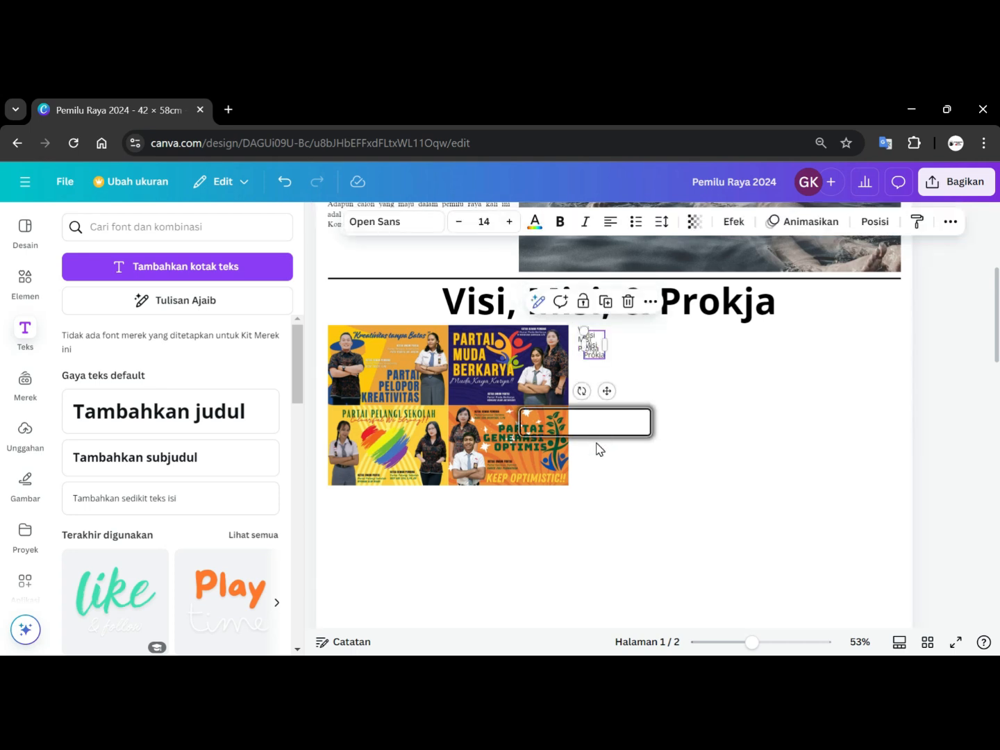
{"action": "left_click_drag", "start_coordinate": [593, 346], "coordinate": [588, 417]}
{"action": "left_click", "coordinate": [696, 398]}
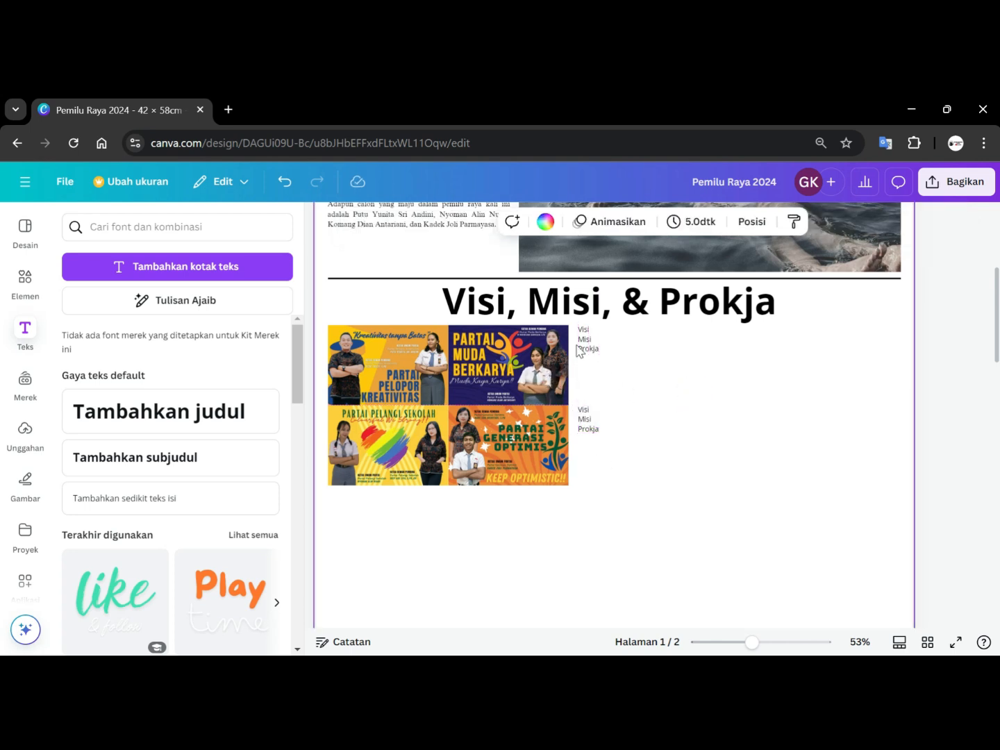
Paste two more copies of the text box and place them in a second column further right, one per poster row.
{"action": "left_click", "coordinate": [585, 345]}
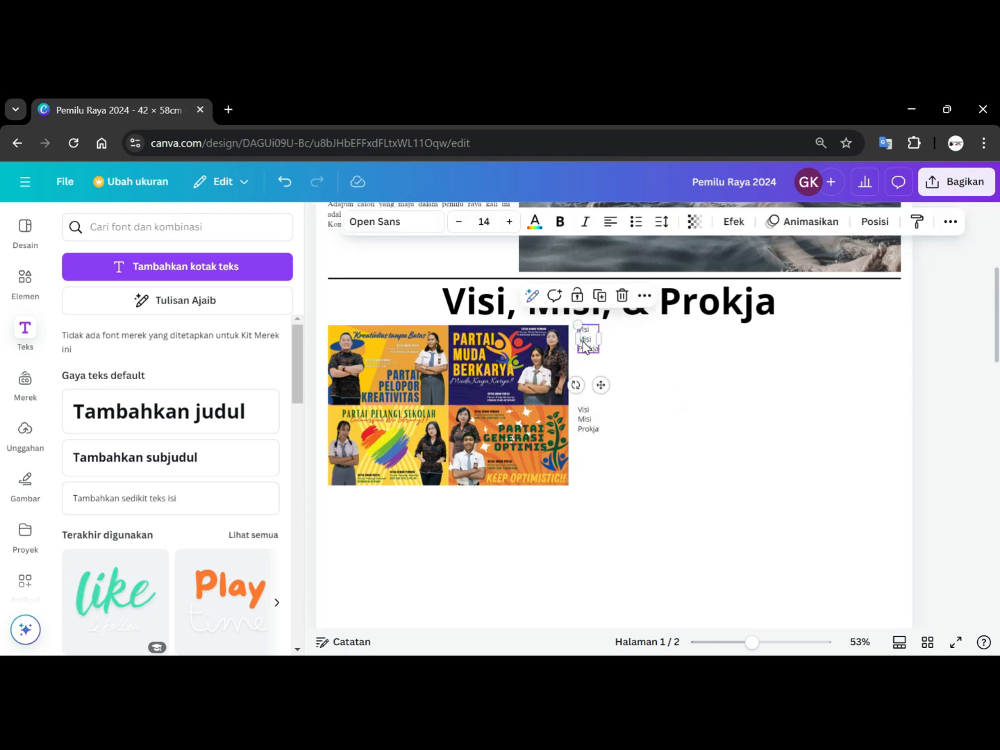
{"action": "key", "text": "ctrl+v"}
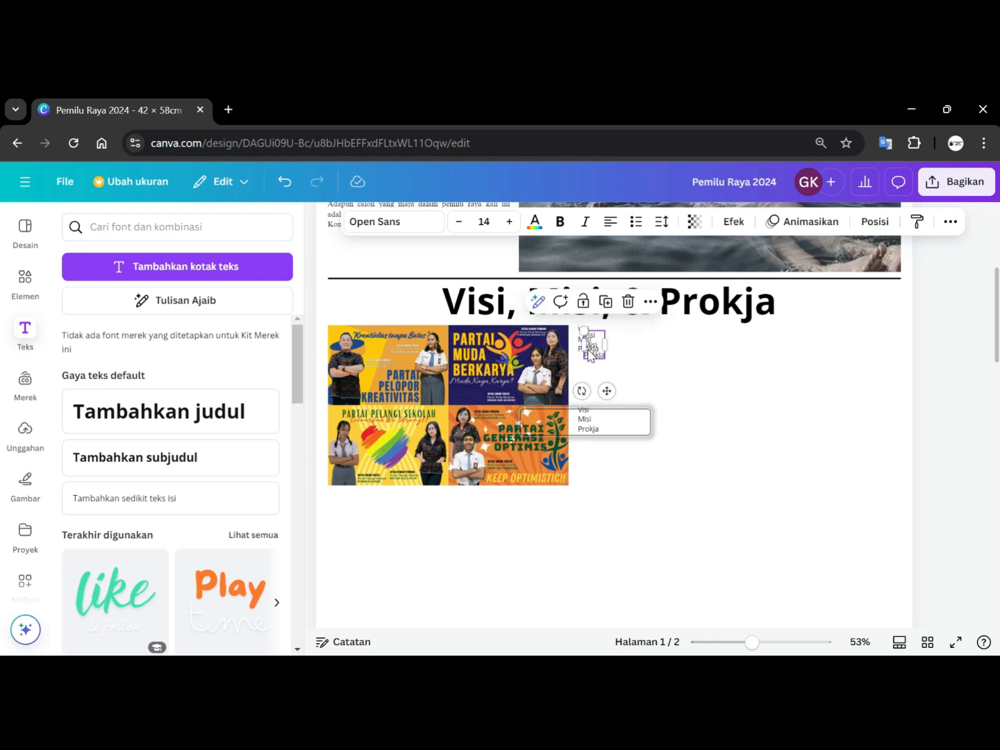
{"action": "left_click_drag", "start_coordinate": [658, 356], "coordinate": [748, 347]}
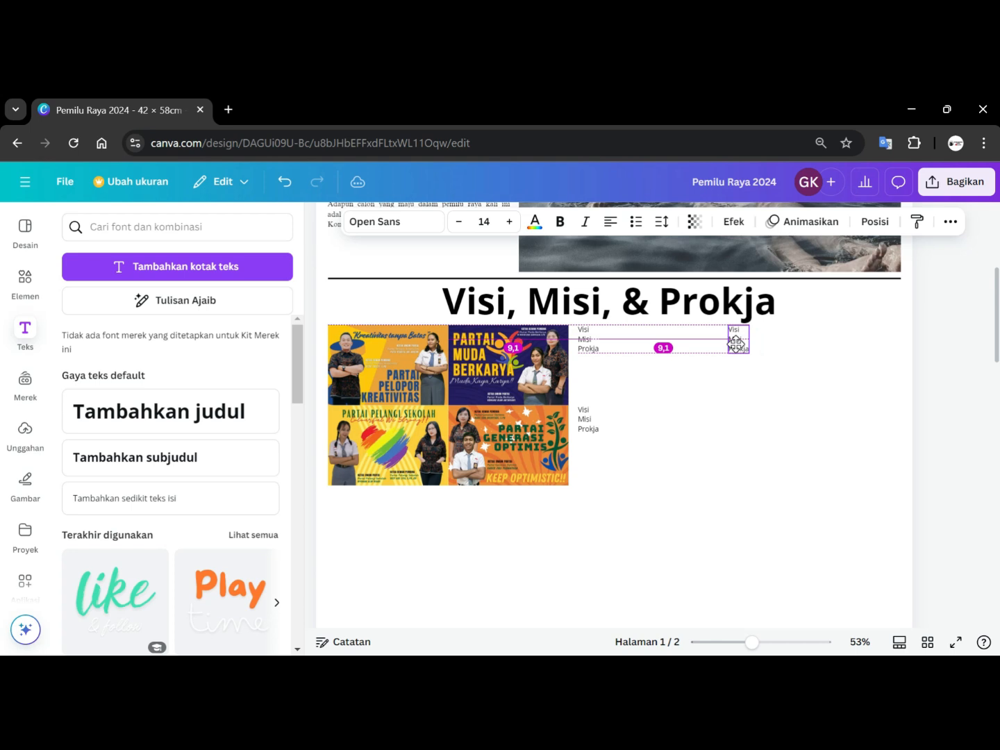
{"action": "left_click_drag", "start_coordinate": [734, 343], "coordinate": [736, 341]}
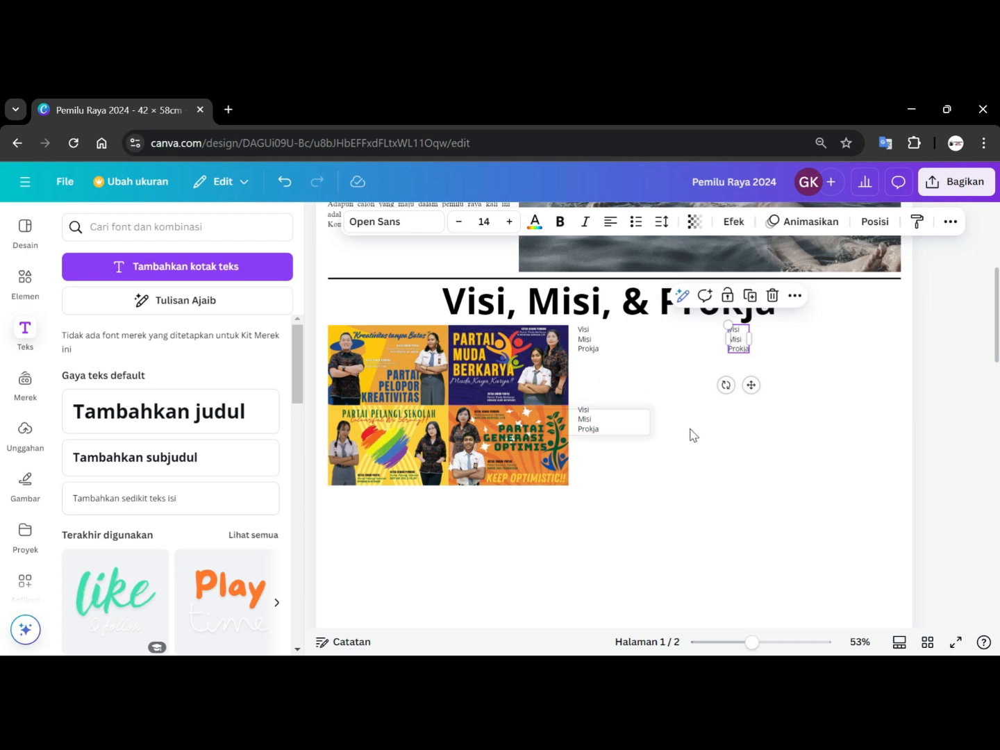
{"action": "left_click_drag", "start_coordinate": [596, 343], "coordinate": [745, 417]}
{"action": "left_click", "coordinate": [796, 440]}
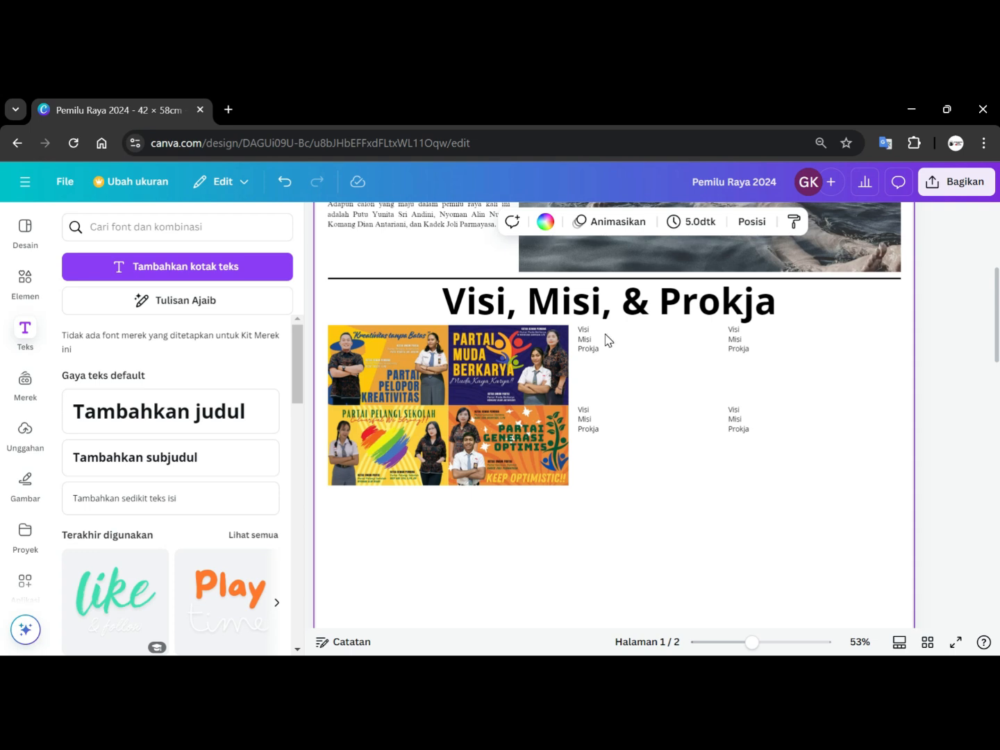
{"action": "left_click", "coordinate": [354, 278]}
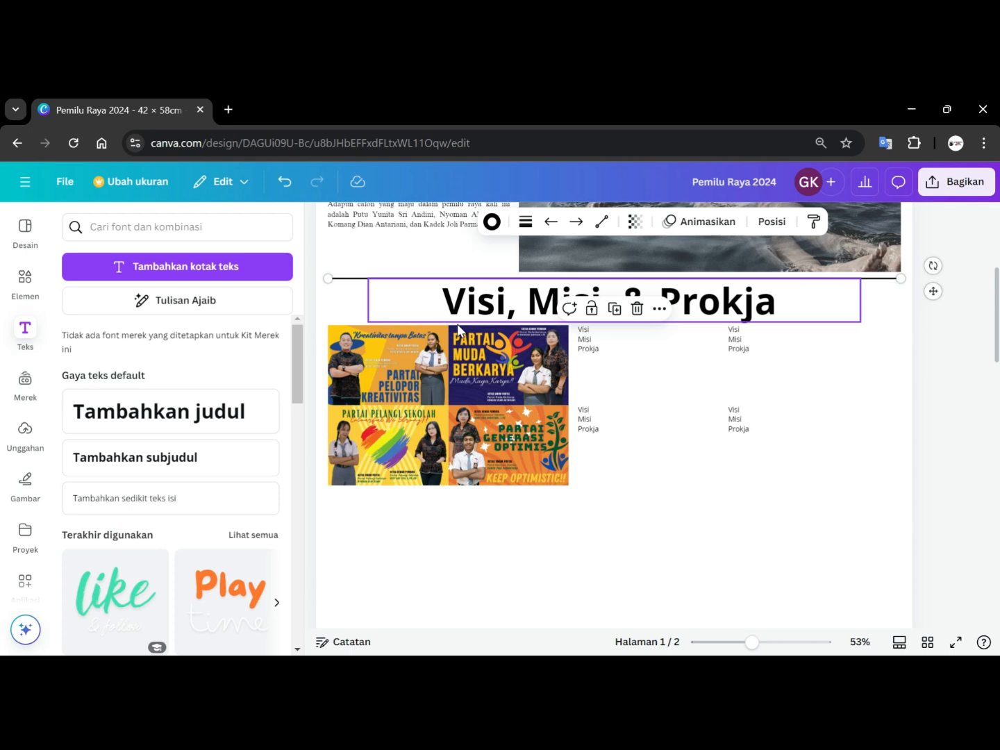
{"action": "key", "text": "ctrl+v"}
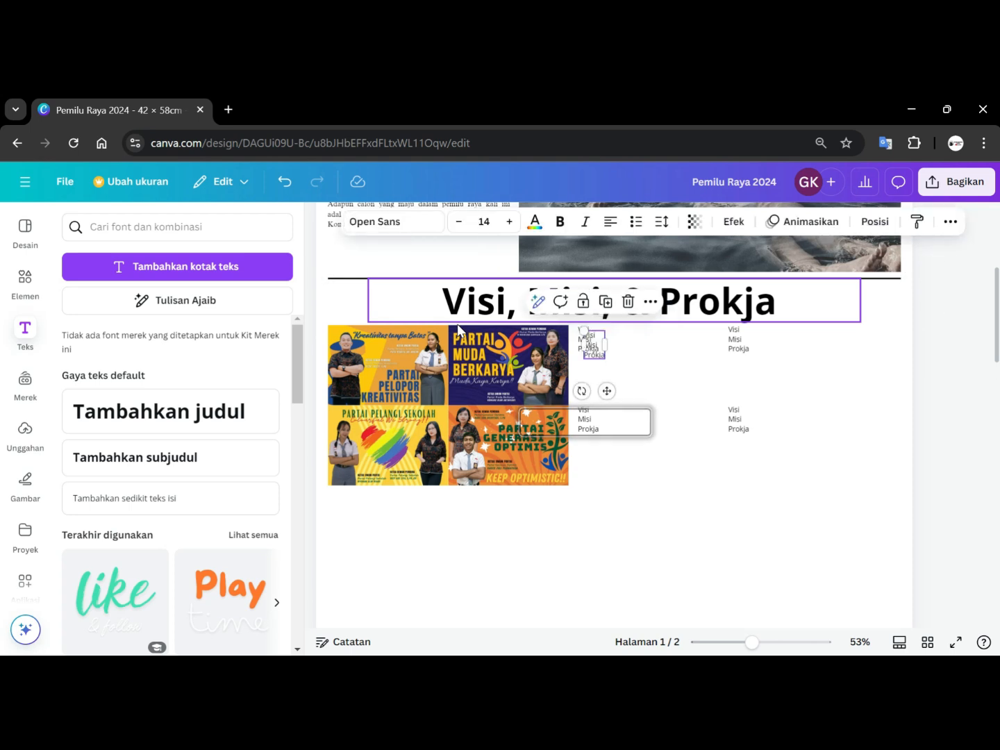
{"action": "key", "text": "ctrl+z"}
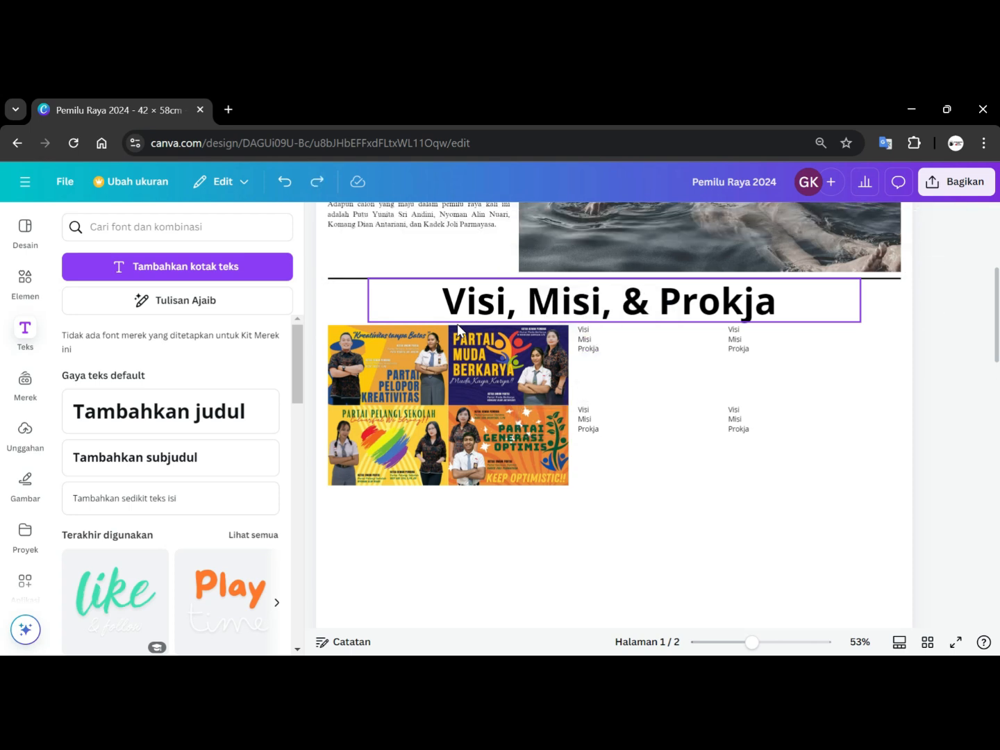
Duplicate the horizontal divider line and place the copy below the party posters.
{"action": "left_click", "coordinate": [351, 280]}
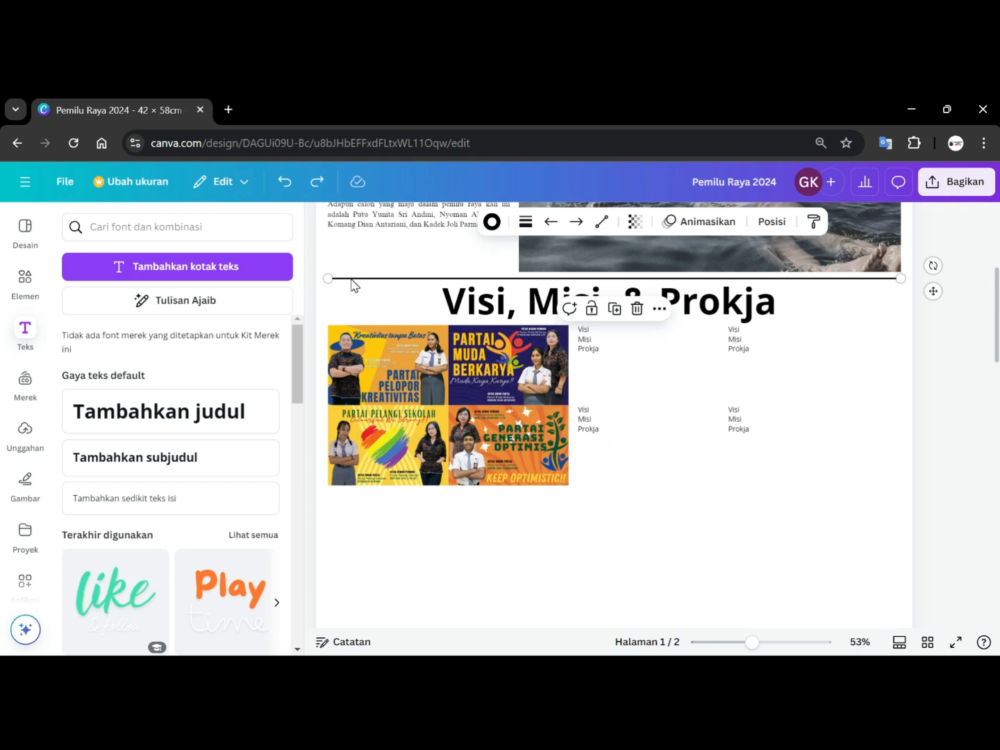
{"action": "key", "text": "ctrl+d"}
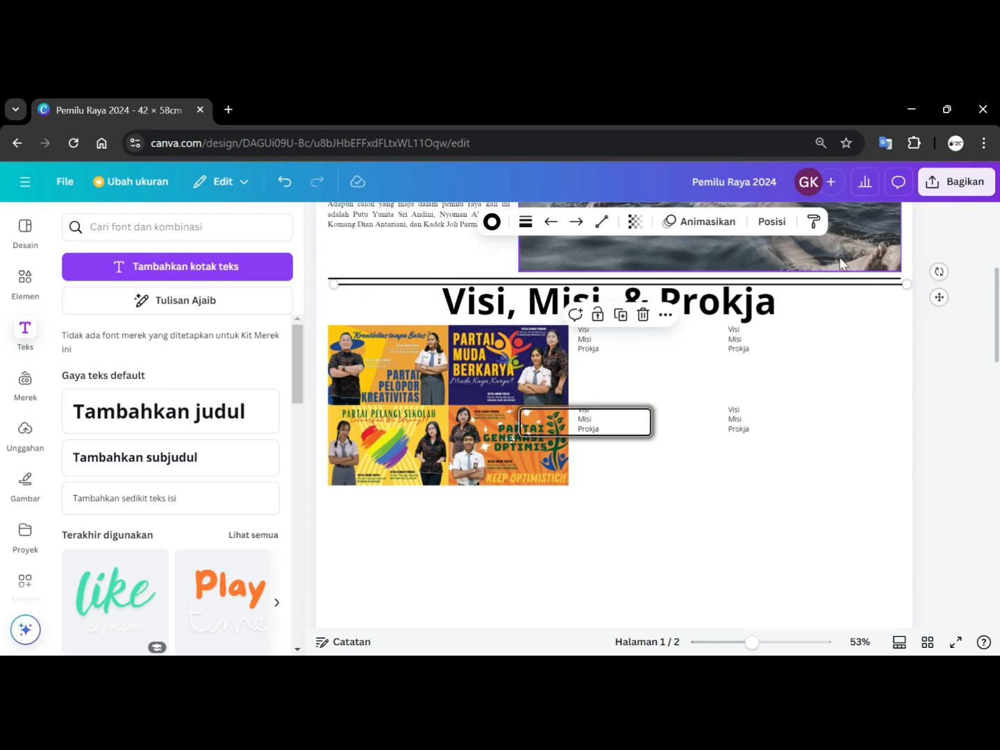
{"action": "left_click_drag", "start_coordinate": [835, 286], "coordinate": [824, 494]}
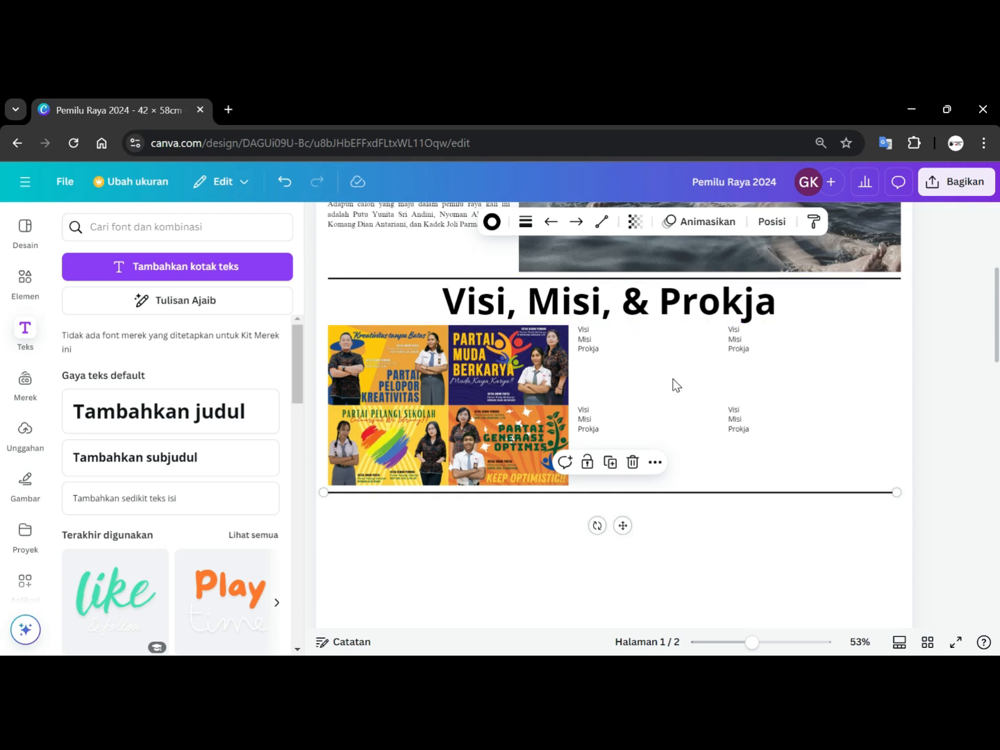
{"action": "left_click", "coordinate": [967, 385]}
Copy the 'Regular solitude fosters deeper self-discovery' paragraph from the newspaper template on page 2.
{"action": "scroll", "coordinate": [968, 384], "scroll_direction": "down", "scroll_amount": 3}
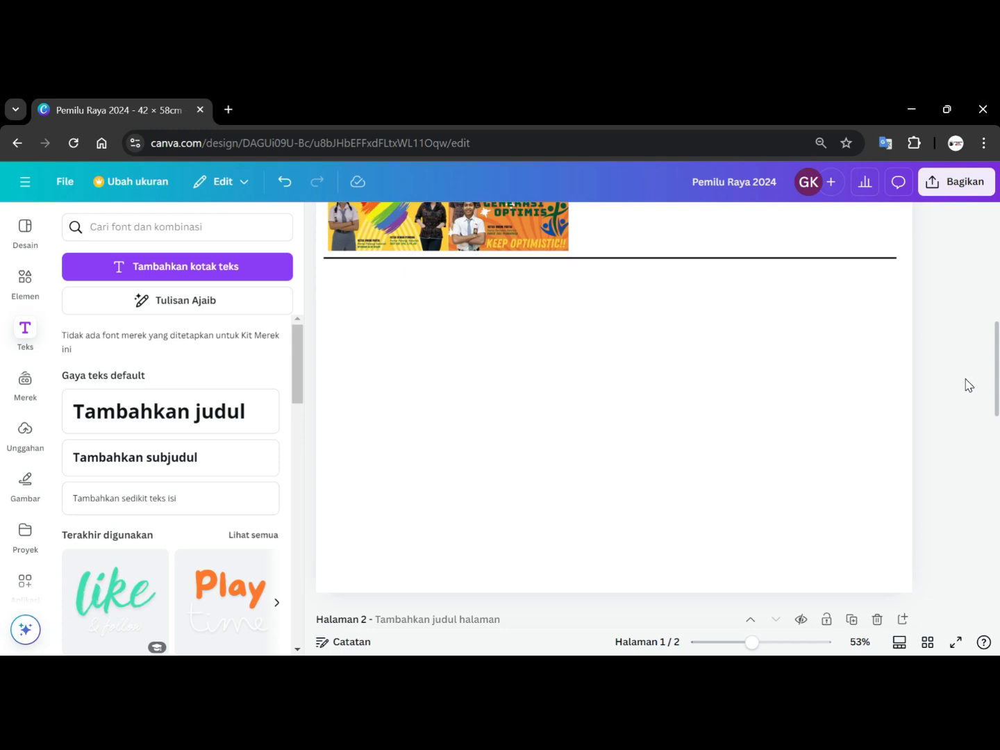
{"action": "scroll", "coordinate": [495, 494], "scroll_direction": "down", "scroll_amount": 5}
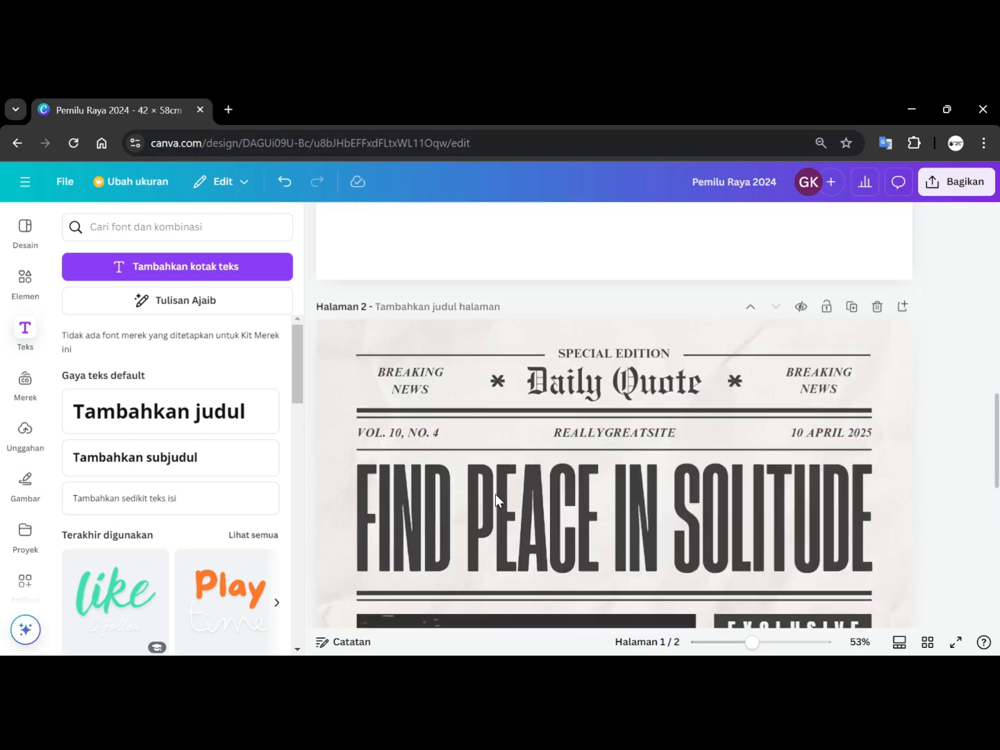
{"action": "scroll", "coordinate": [515, 490], "scroll_direction": "down", "scroll_amount": 7}
{"action": "scroll", "coordinate": [515, 490], "scroll_direction": "down", "scroll_amount": 3}
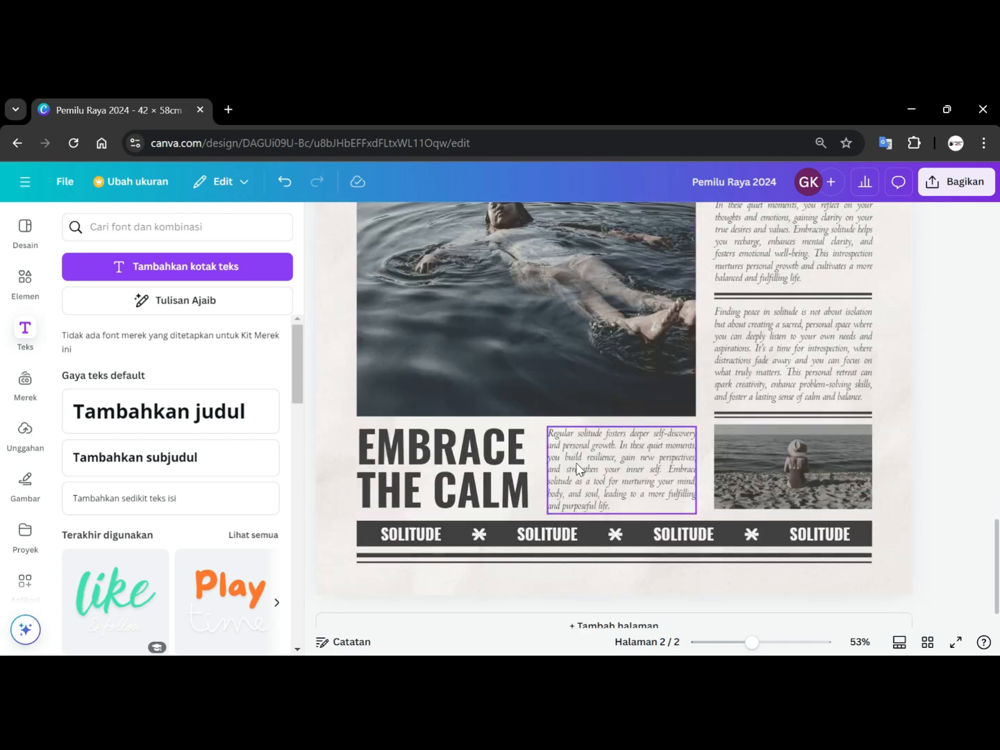
{"action": "scroll", "coordinate": [577, 469], "scroll_direction": "up", "scroll_amount": 3}
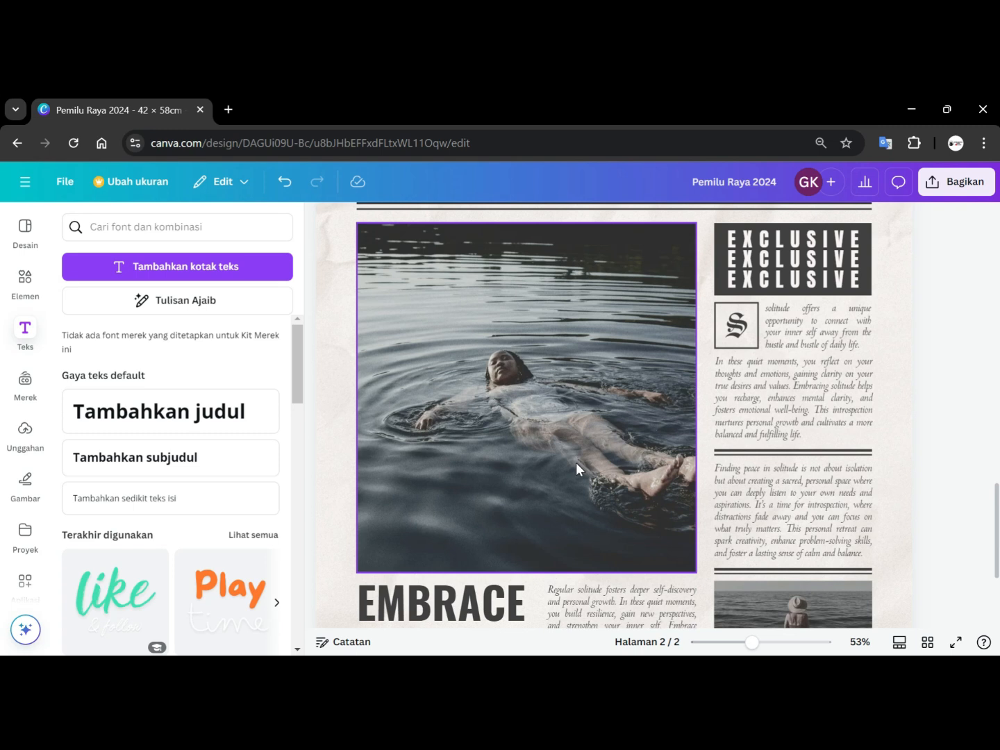
{"action": "scroll", "coordinate": [577, 468], "scroll_direction": "down", "scroll_amount": 2}
{"action": "left_click", "coordinate": [594, 537]}
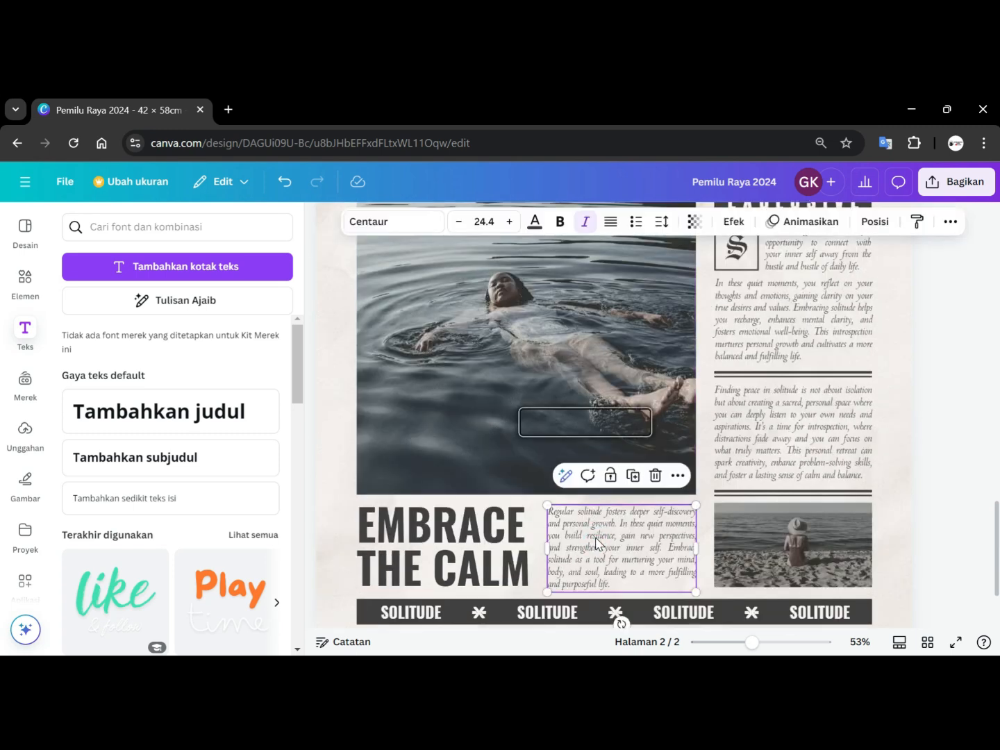
{"action": "key", "text": "ctrl+d"}
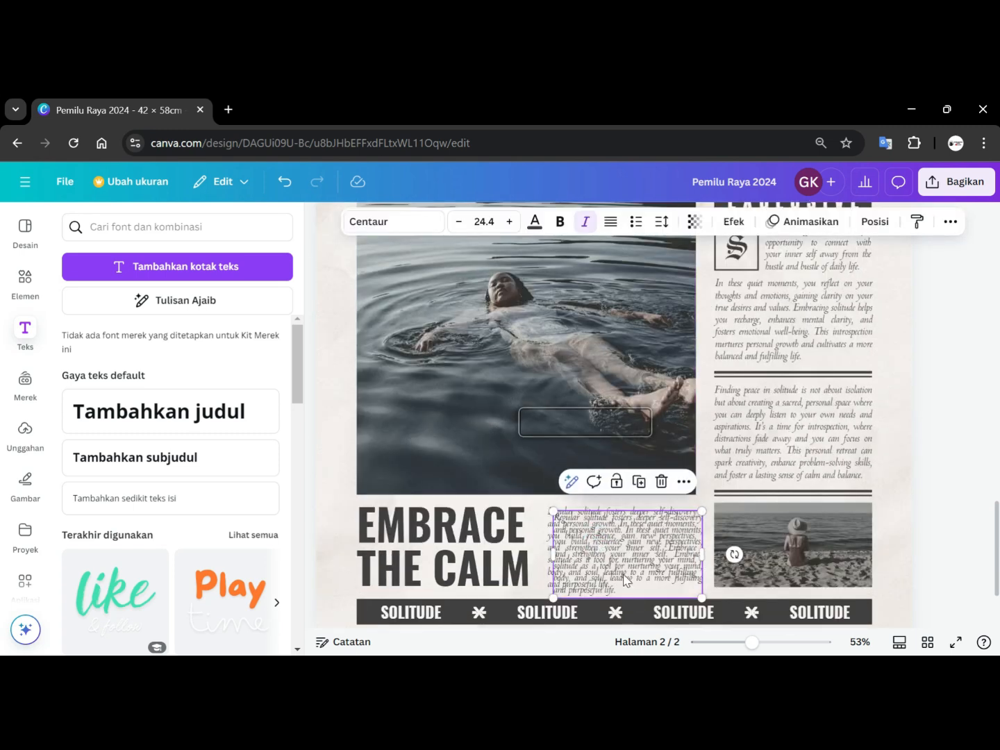
{"action": "scroll", "coordinate": [624, 581], "scroll_direction": "up", "scroll_amount": 5}
{"action": "scroll", "coordinate": [624, 580], "scroll_direction": "down", "scroll_amount": 5}
{"action": "key", "text": "ctrl+z"}
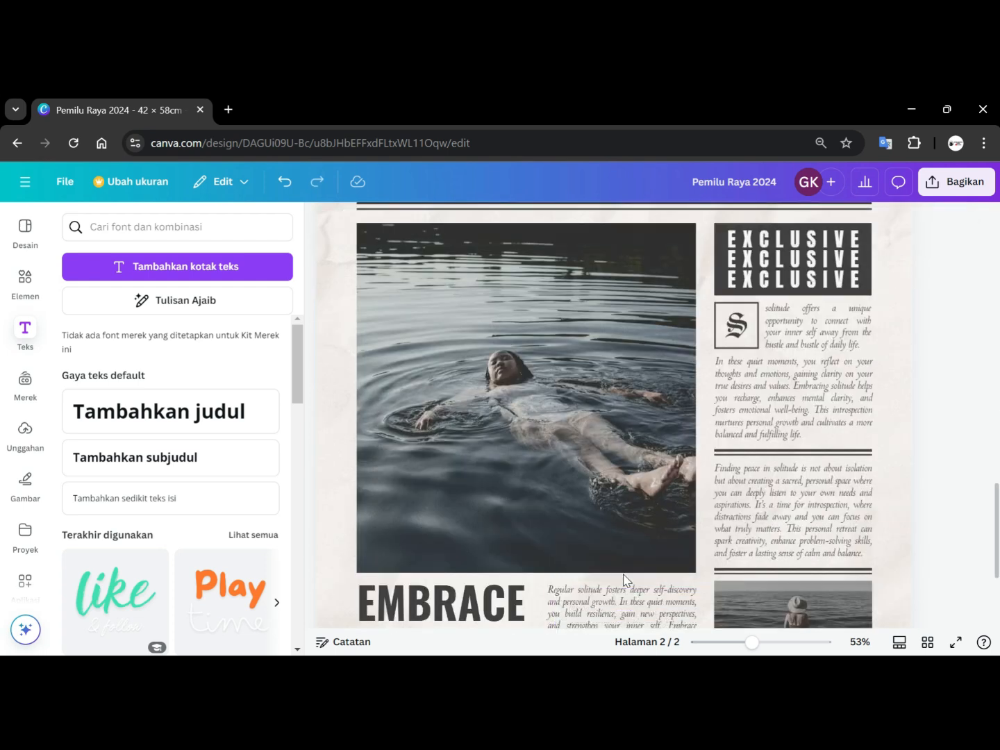
Paste the paragraph beside the Partai Generasi Optimis label and shrink it to fit the gap.
{"action": "scroll", "coordinate": [624, 580], "scroll_direction": "up", "scroll_amount": 5}
{"action": "scroll", "coordinate": [625, 581], "scroll_direction": "up", "scroll_amount": 6}
{"action": "scroll", "coordinate": [624, 604], "scroll_direction": "down", "scroll_amount": 2}
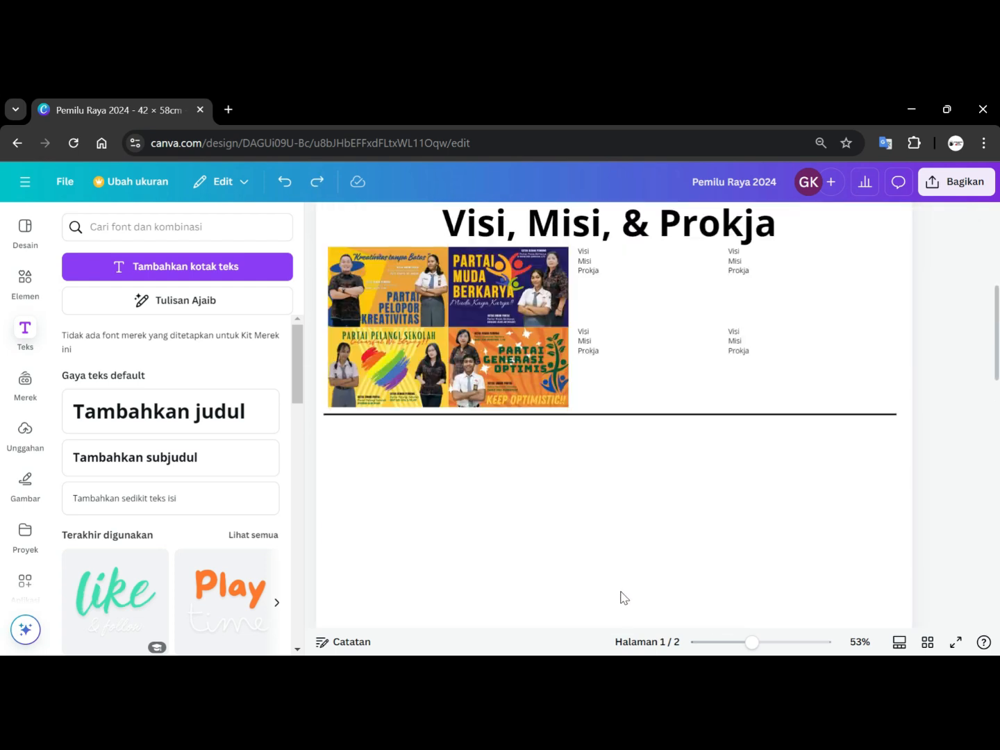
{"action": "left_click", "coordinate": [608, 549]}
{"action": "key", "text": "ctrl+v"}
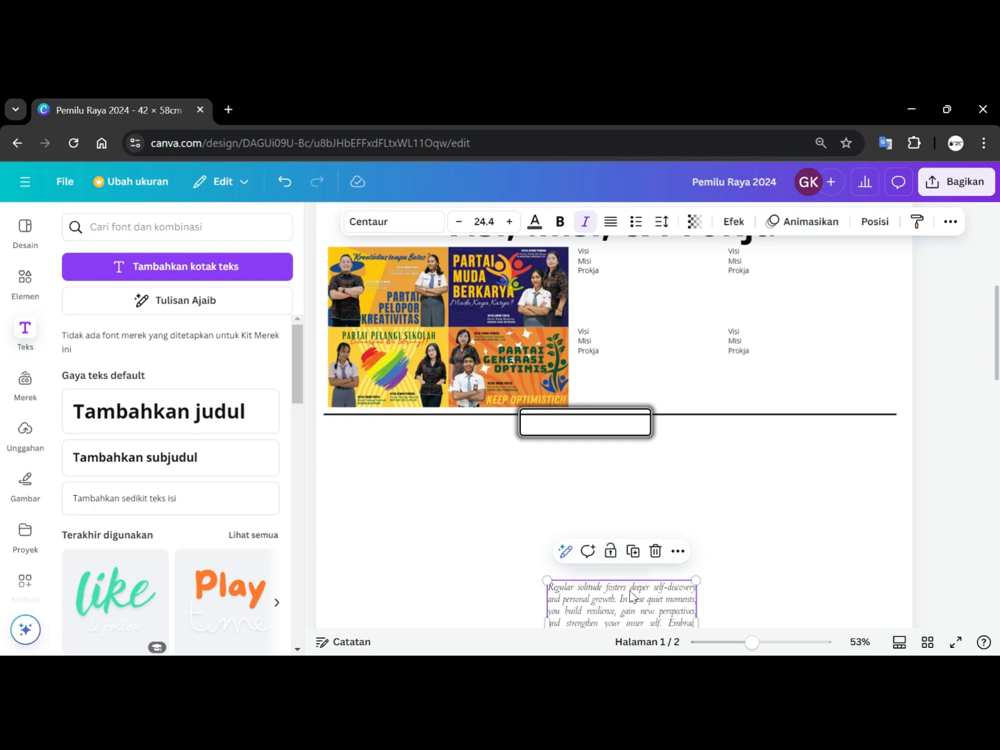
{"action": "left_click_drag", "start_coordinate": [666, 422], "coordinate": [678, 345]}
{"action": "left_click_drag", "start_coordinate": [746, 414], "coordinate": [721, 397]}
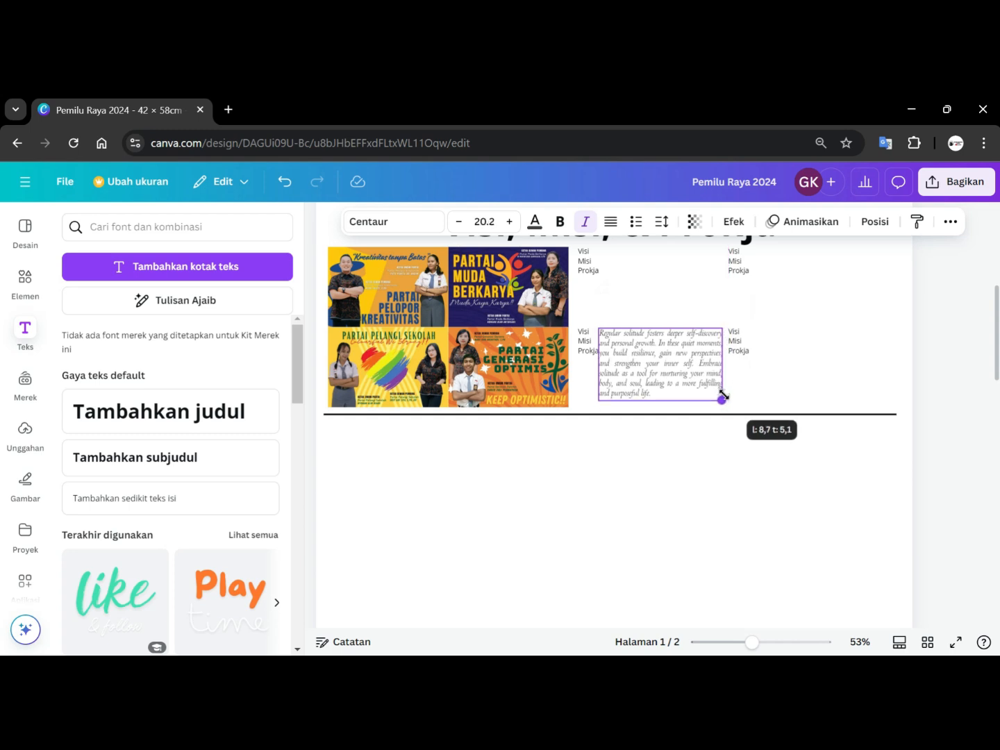
{"action": "left_click", "coordinate": [768, 458]}
Adjust the pasted paragraph's width and position so it sits right of its Visi Misi Prokja label.
{"action": "scroll", "coordinate": [768, 458], "scroll_direction": "up", "scroll_amount": 3}
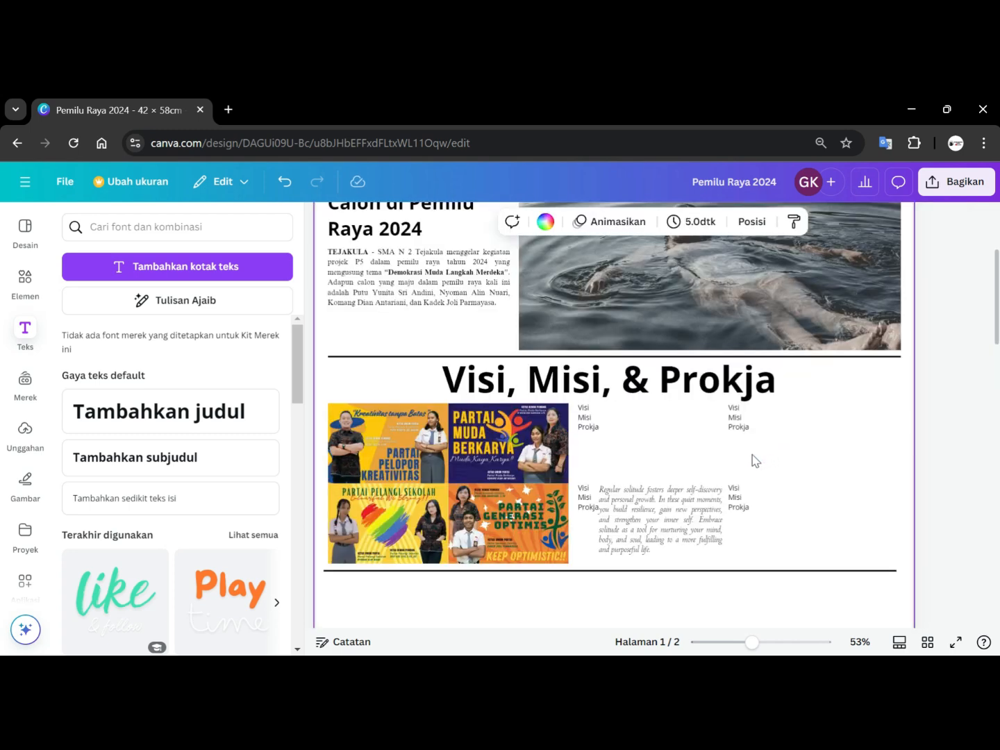
{"action": "left_click", "coordinate": [654, 517]}
{"action": "left_click_drag", "start_coordinate": [599, 483], "coordinate": [609, 489]}
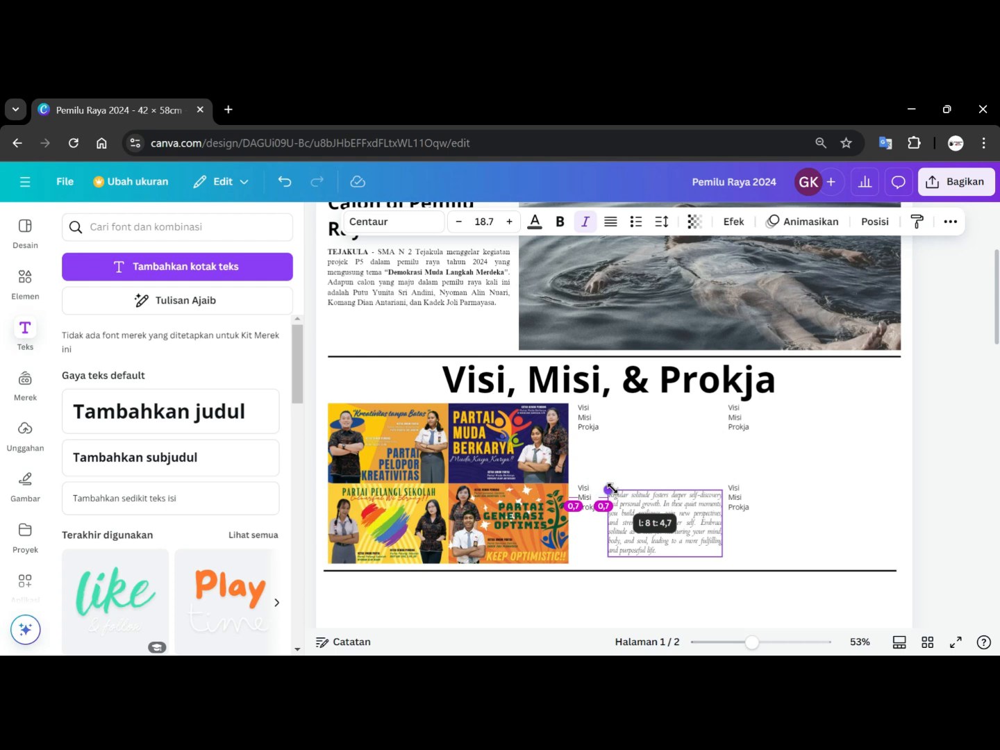
{"action": "left_click", "coordinate": [742, 605]}
{"action": "left_click", "coordinate": [677, 529]}
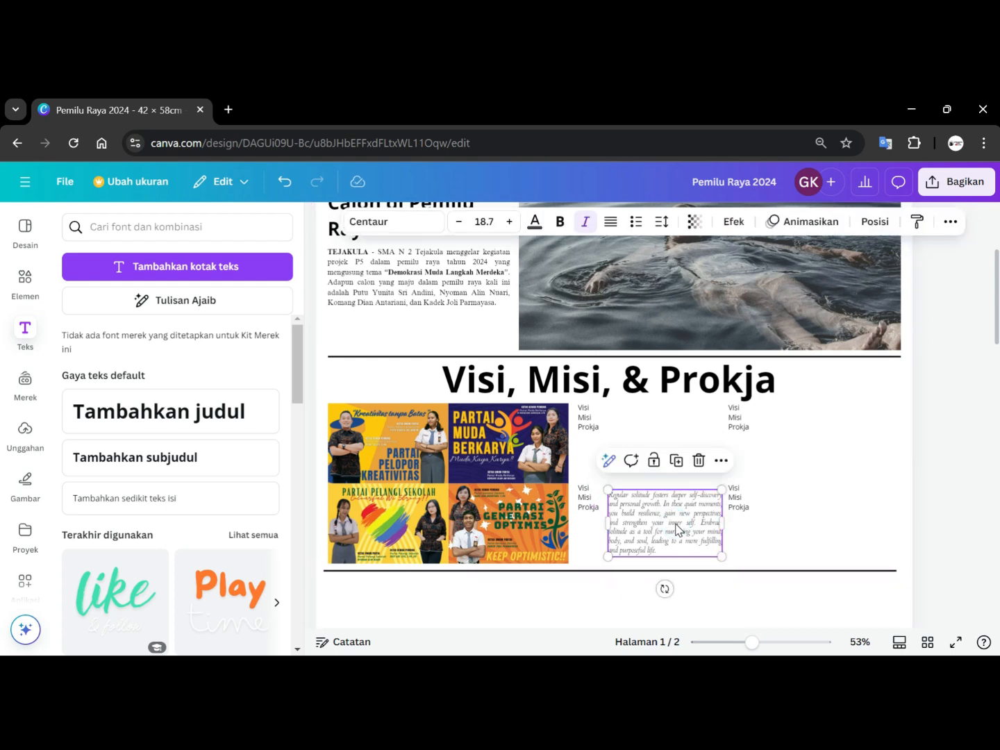
{"action": "left_click_drag", "start_coordinate": [676, 529], "coordinate": [723, 518]}
{"action": "left_click", "coordinate": [755, 580]}
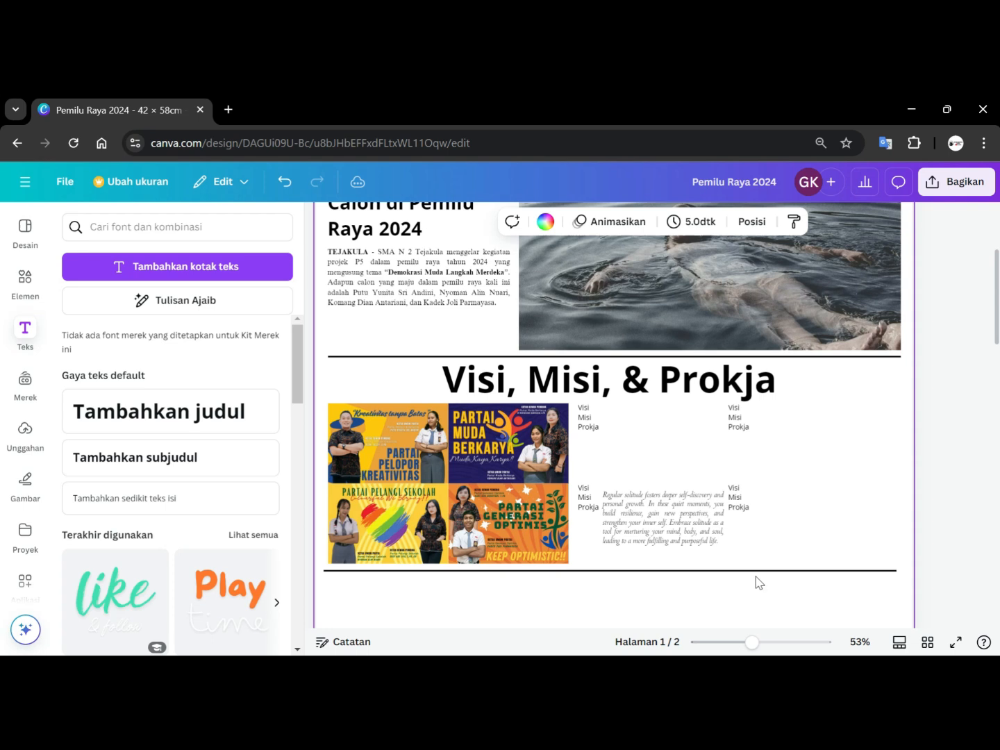
Duplicate the paragraph and place the copy beside the Partai Muda Berkarya label.
{"action": "left_click", "coordinate": [689, 532]}
{"action": "key", "text": "ctrl+d"}
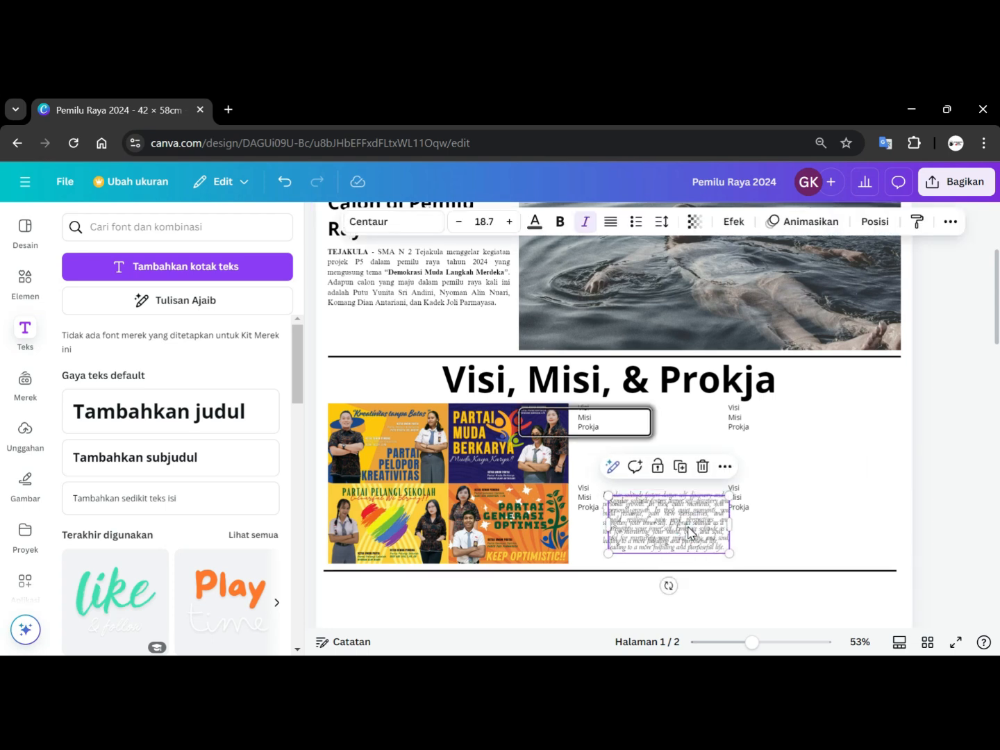
{"action": "left_click_drag", "start_coordinate": [687, 530], "coordinate": [680, 435]}
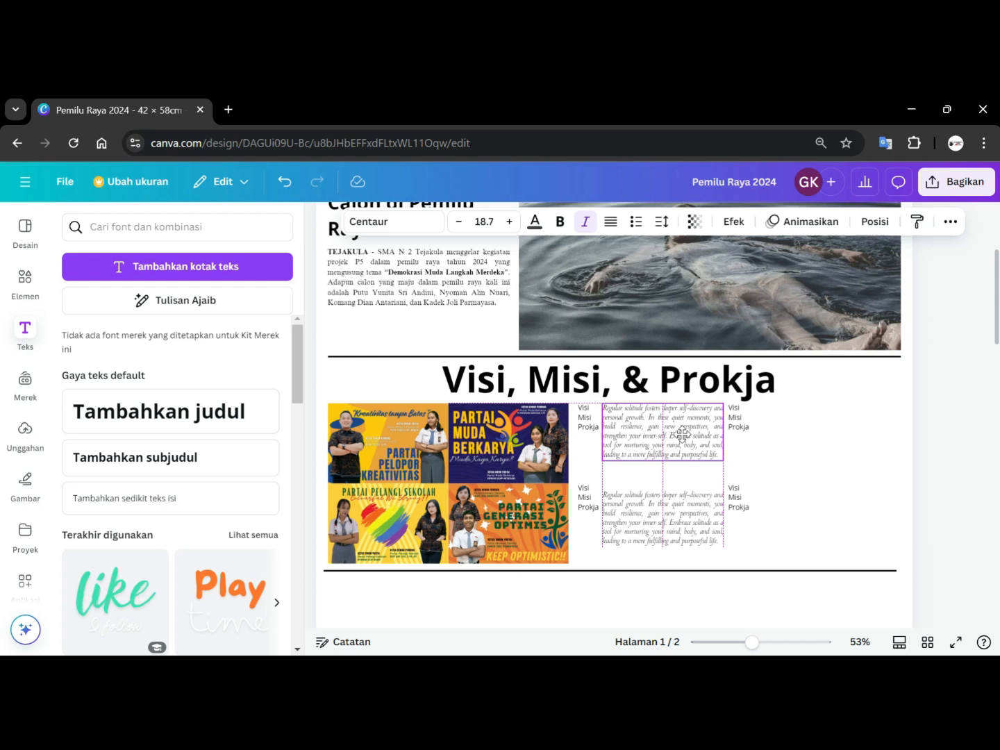
{"action": "left_click", "coordinate": [807, 484]}
Paste two more copies of the paragraph beside the second-column Visi Misi Prokja labels, one per row.
{"action": "key", "text": "ctrl+v"}
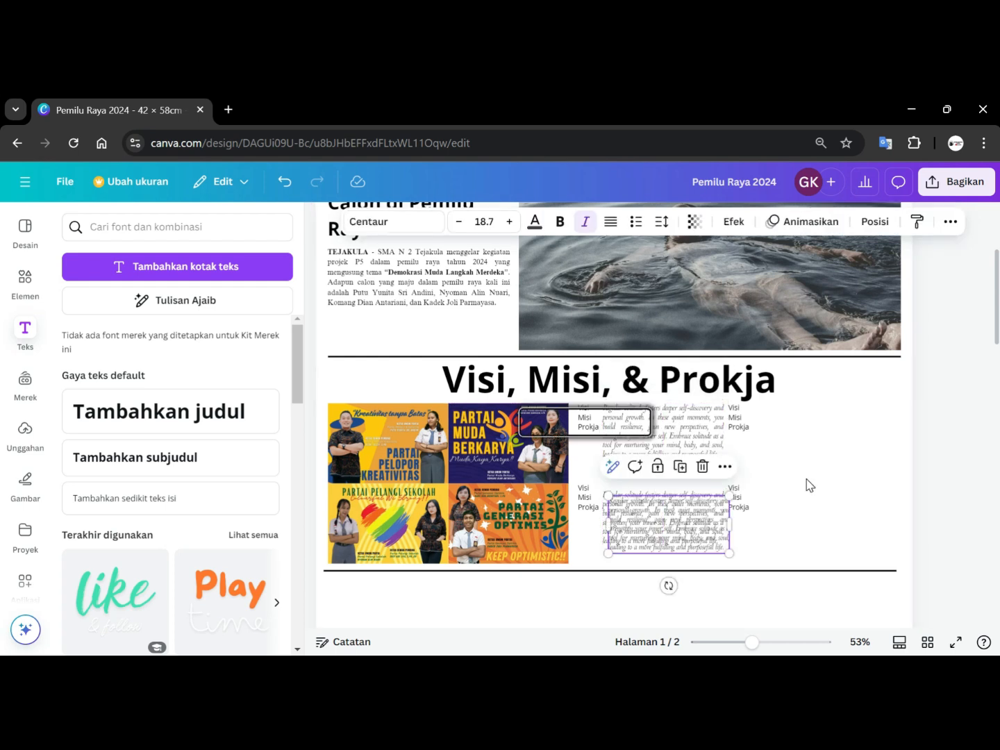
{"action": "left_click_drag", "start_coordinate": [683, 528], "coordinate": [834, 434]}
{"action": "key", "text": "ctrl+v"}
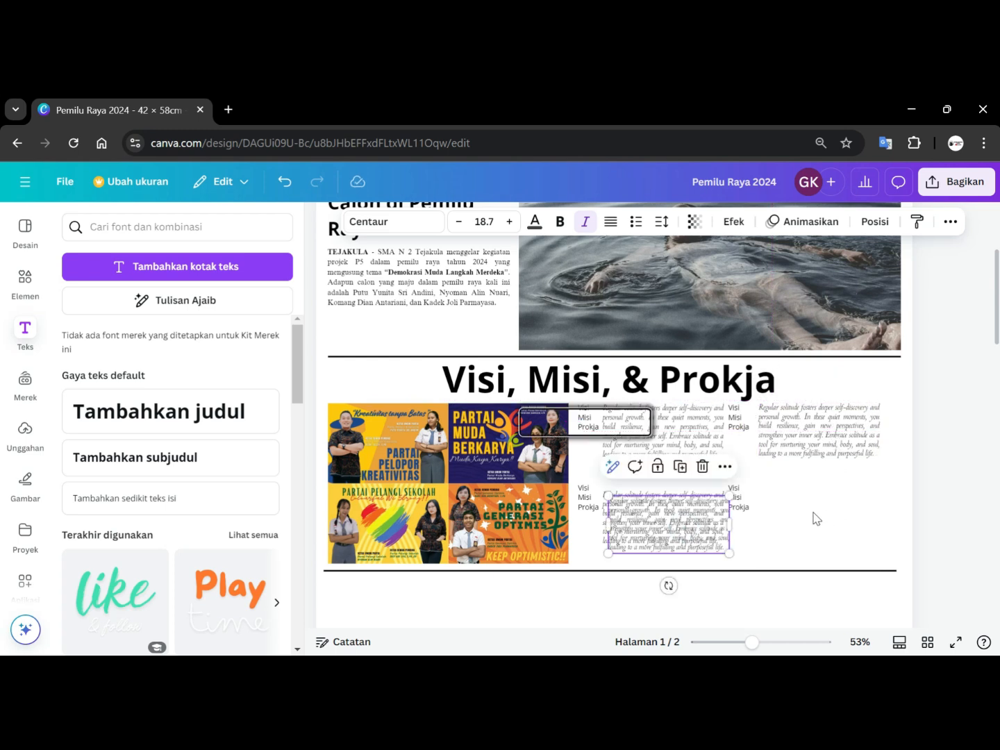
{"action": "left_click_drag", "start_coordinate": [696, 525], "coordinate": [846, 520]}
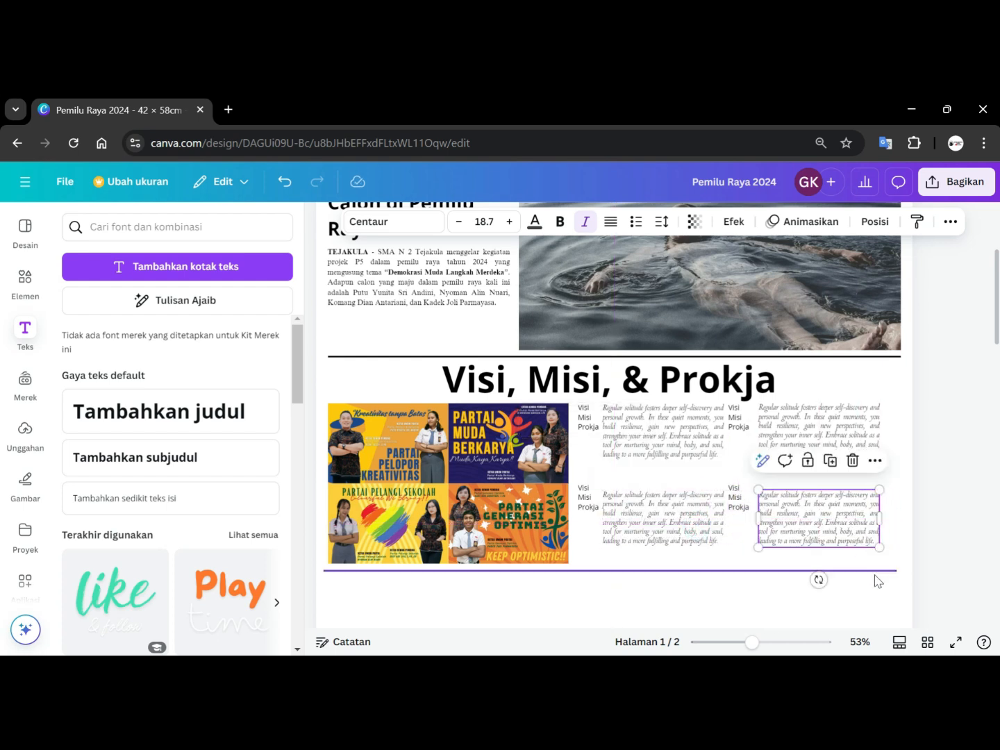
{"action": "left_click", "coordinate": [948, 535]}
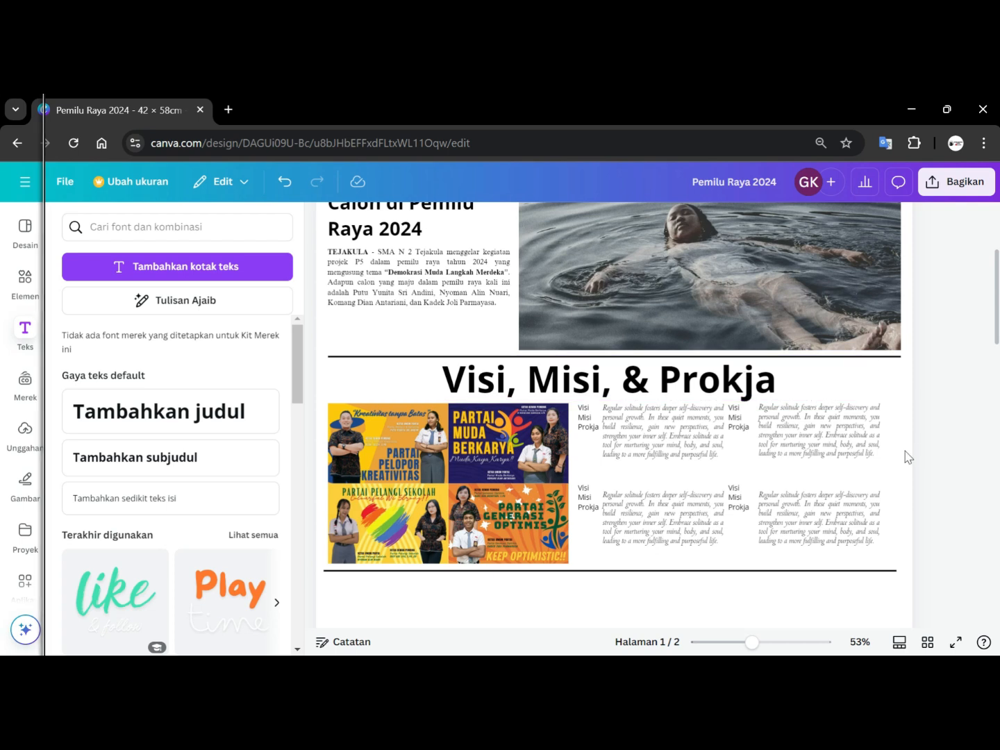
Move the upper second-column Visi Misi Prokja label slightly right, next to its paragraph.
{"action": "left_click_drag", "start_coordinate": [737, 420], "coordinate": [746, 418]}
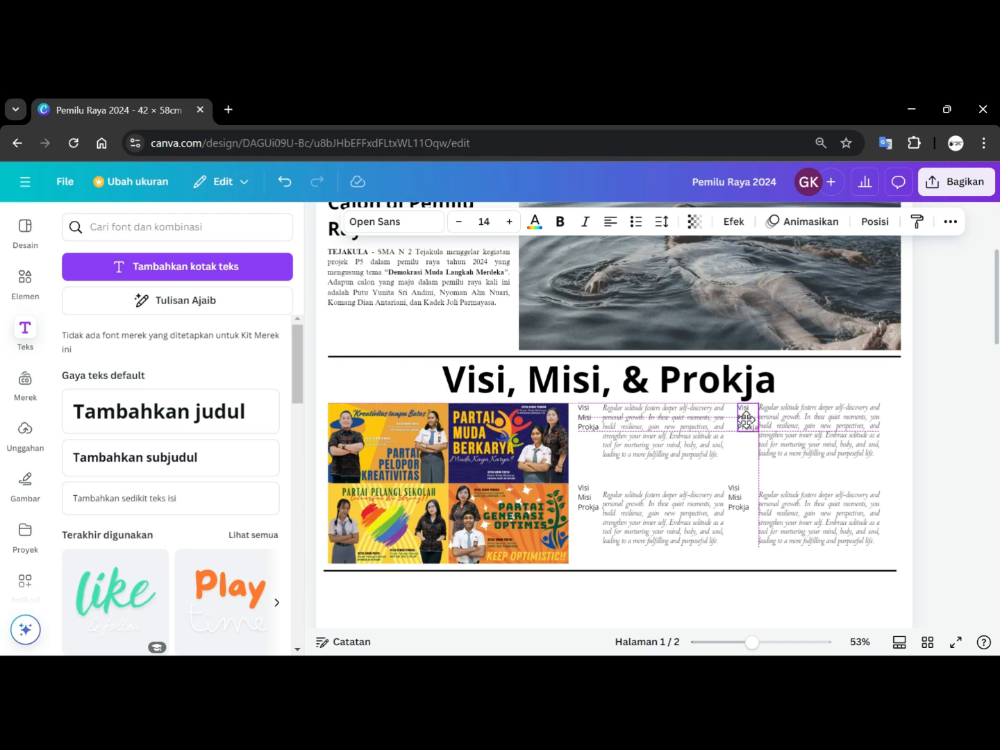
{"action": "left_click_drag", "start_coordinate": [746, 418], "coordinate": [746, 416]}
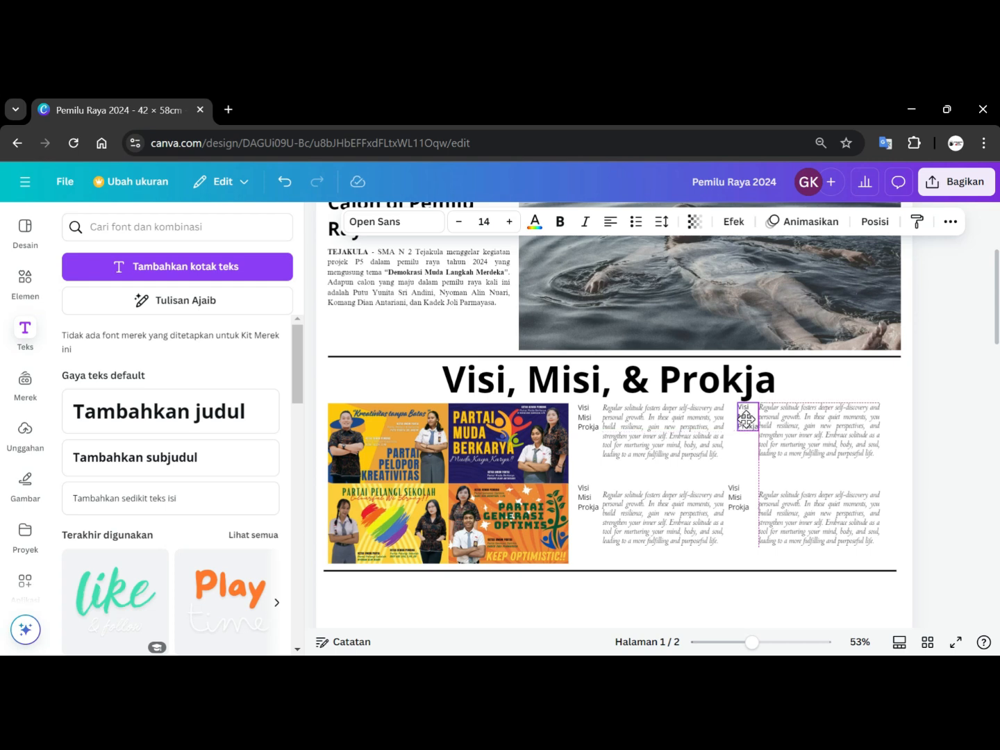
{"action": "left_click_drag", "start_coordinate": [746, 419], "coordinate": [765, 432]}
Shift the lower second-column paragraph right and align its label with the one above.
{"action": "left_click", "coordinate": [792, 522]}
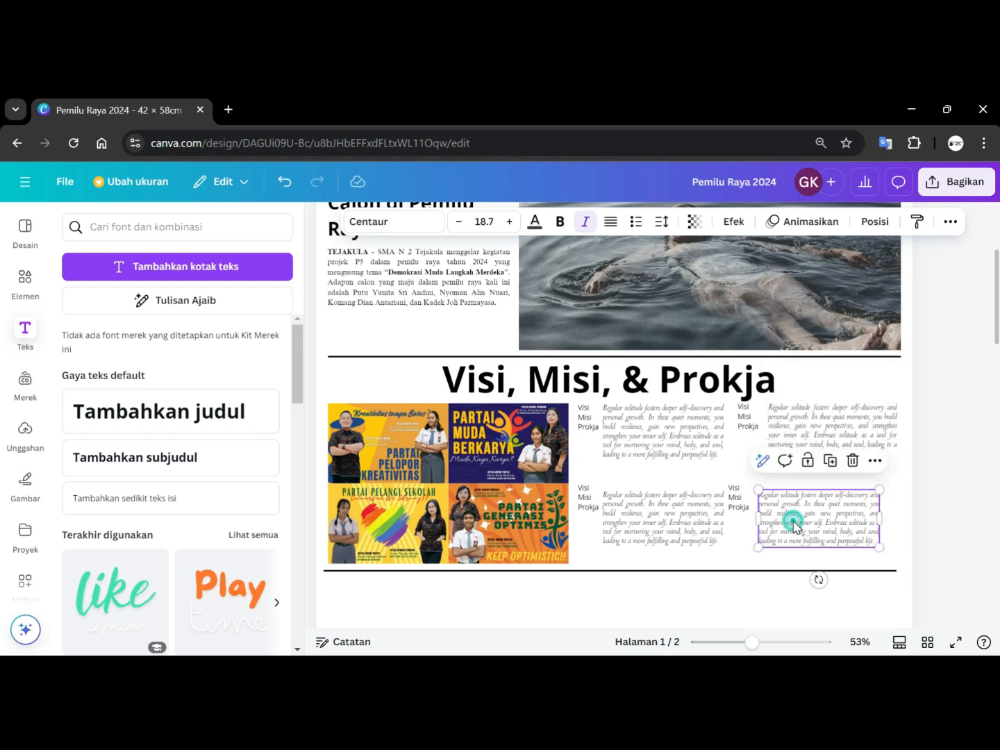
{"action": "double_click", "coordinate": [792, 522]}
{"action": "left_click", "coordinate": [912, 507]}
{"action": "left_click_drag", "start_coordinate": [839, 520], "coordinate": [857, 519]}
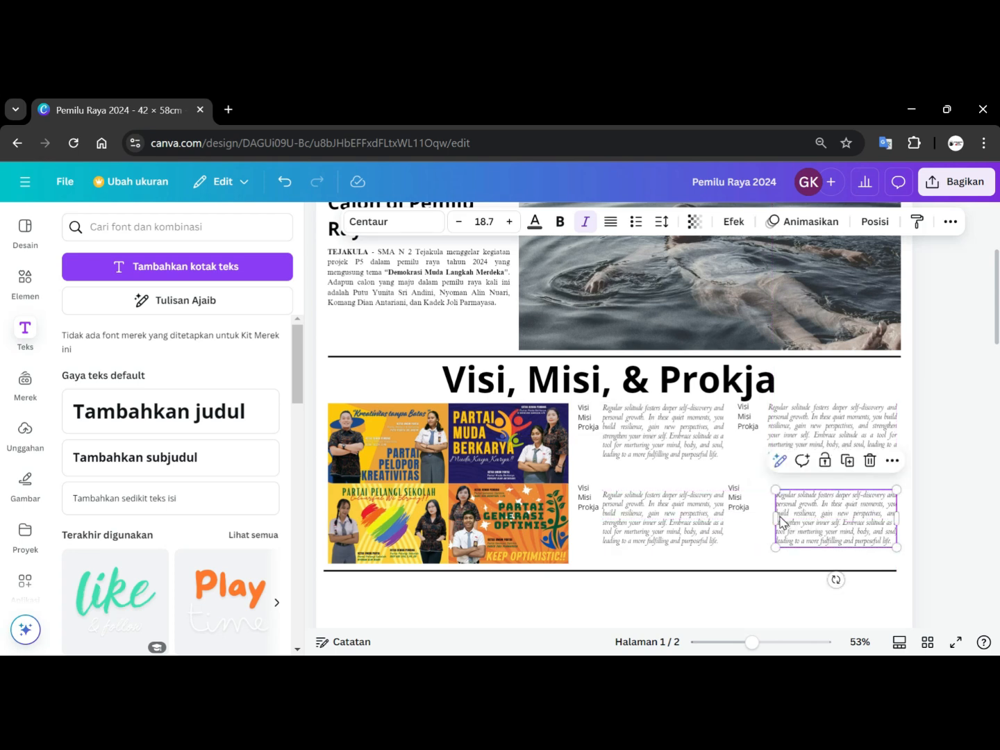
{"action": "left_click_drag", "start_coordinate": [776, 516], "coordinate": [581, 497]}
{"action": "left_click", "coordinate": [958, 495]}
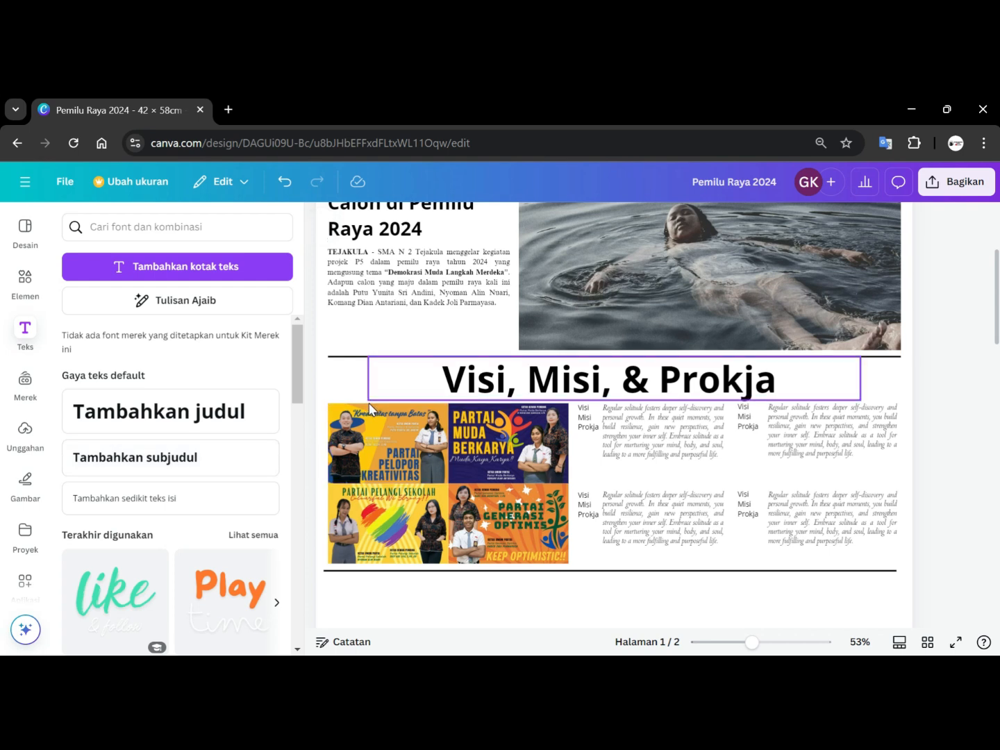
Shrink the 'Visi, Misi, & Prokja' heading to about 58.6 font size and center it above the posters.
{"action": "left_click", "coordinate": [420, 386]}
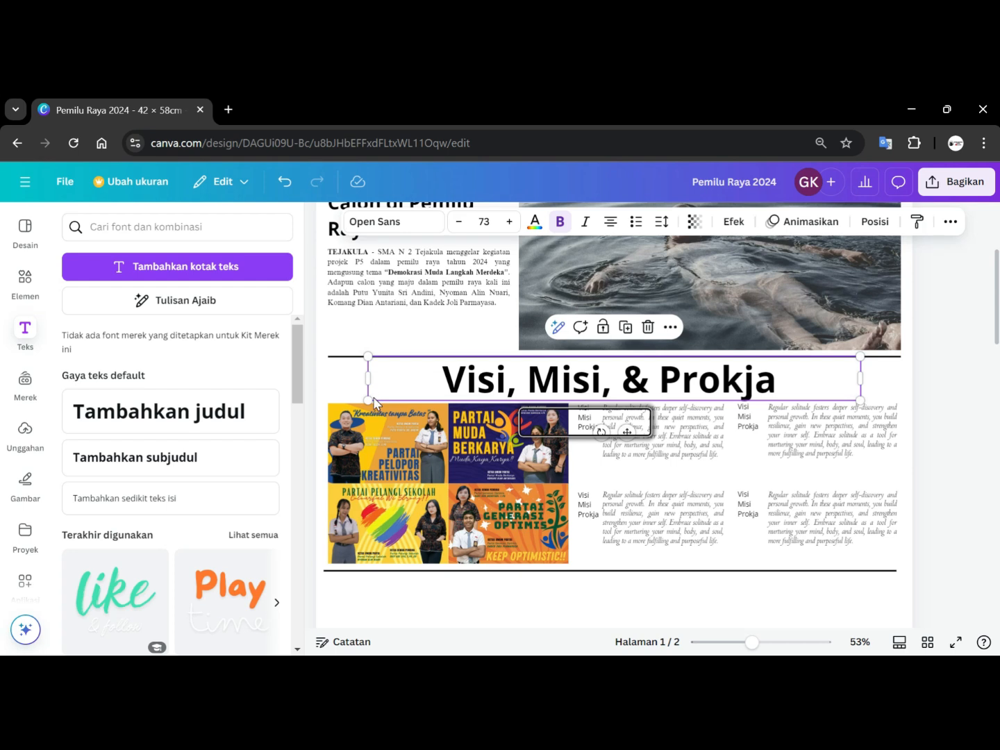
{"action": "left_click_drag", "start_coordinate": [369, 399], "coordinate": [464, 354]}
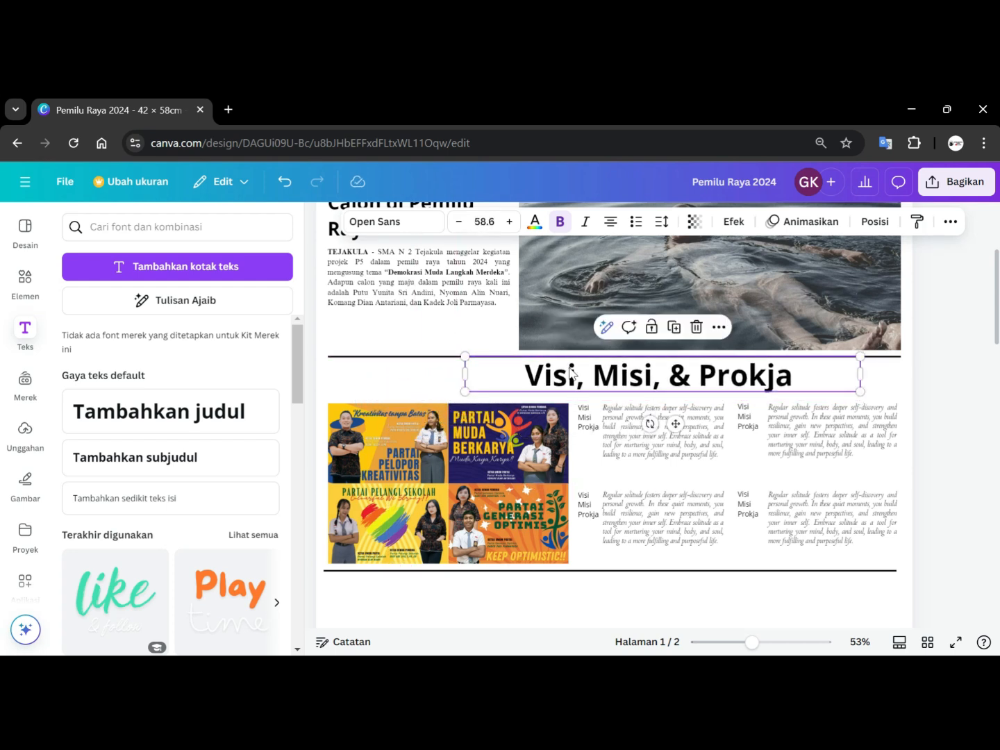
{"action": "left_click_drag", "start_coordinate": [658, 369], "coordinate": [625, 371]}
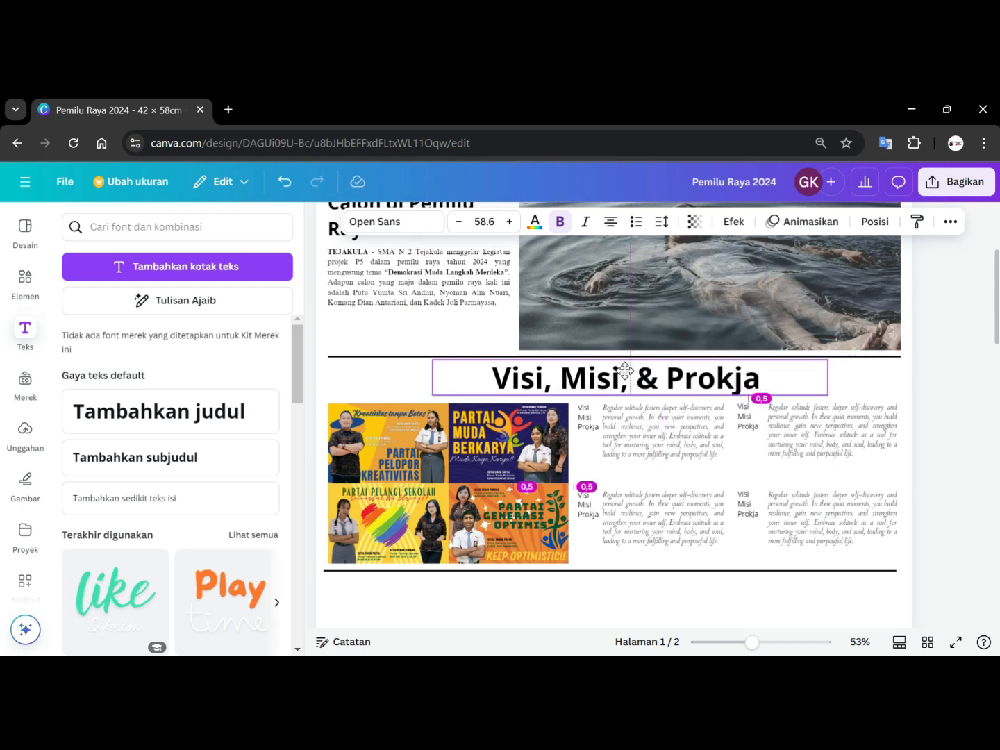
{"action": "left_click_drag", "start_coordinate": [625, 372], "coordinate": [624, 371]}
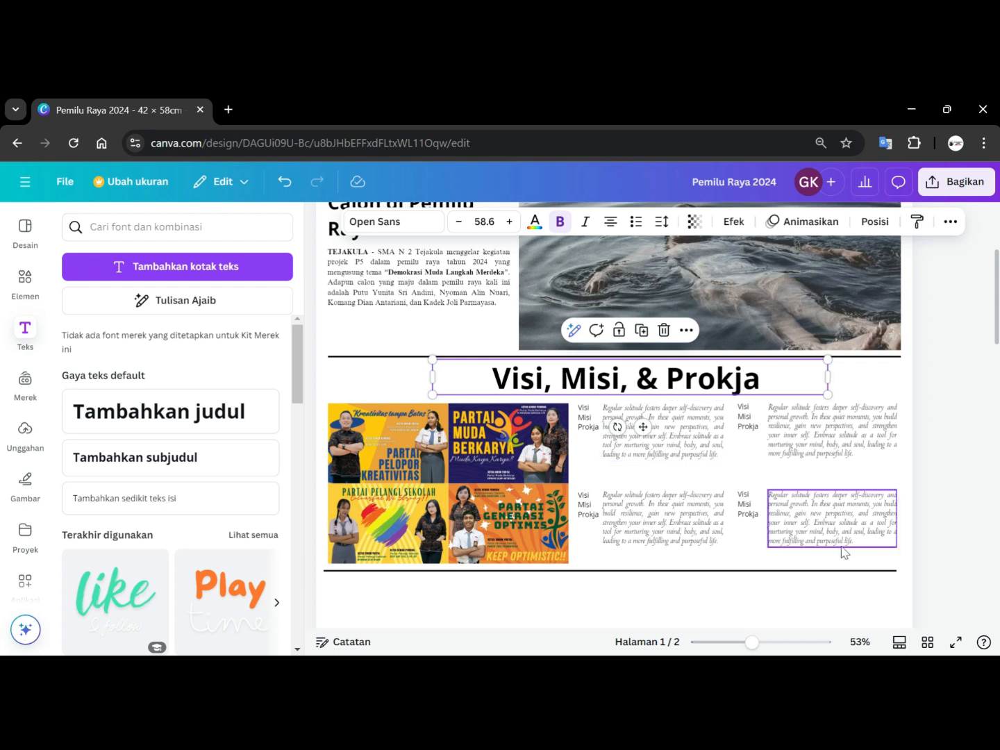
Select all posters and text boxes of the section together and nudge them slightly.
{"action": "left_click_drag", "start_coordinate": [955, 553], "coordinate": [329, 400]}
{"action": "key", "text": "Up"}
{"action": "key", "text": "Up"}
{"action": "key", "text": "Up"}
{"action": "key", "text": "Up"}
{"action": "key", "text": "Up"}
{"action": "key", "text": "Up"}
{"action": "key", "text": "Up"}
{"action": "key", "text": "Up"}
{"action": "key", "text": "Up"}
{"action": "key", "text": "Up"}
{"action": "key", "text": "Up"}
{"action": "key", "text": "Up"}
{"action": "key", "text": "Up"}
{"action": "key", "text": "Up"}
{"action": "key", "text": "Up"}
{"action": "key", "text": "Up"}
{"action": "key", "text": "Up"}
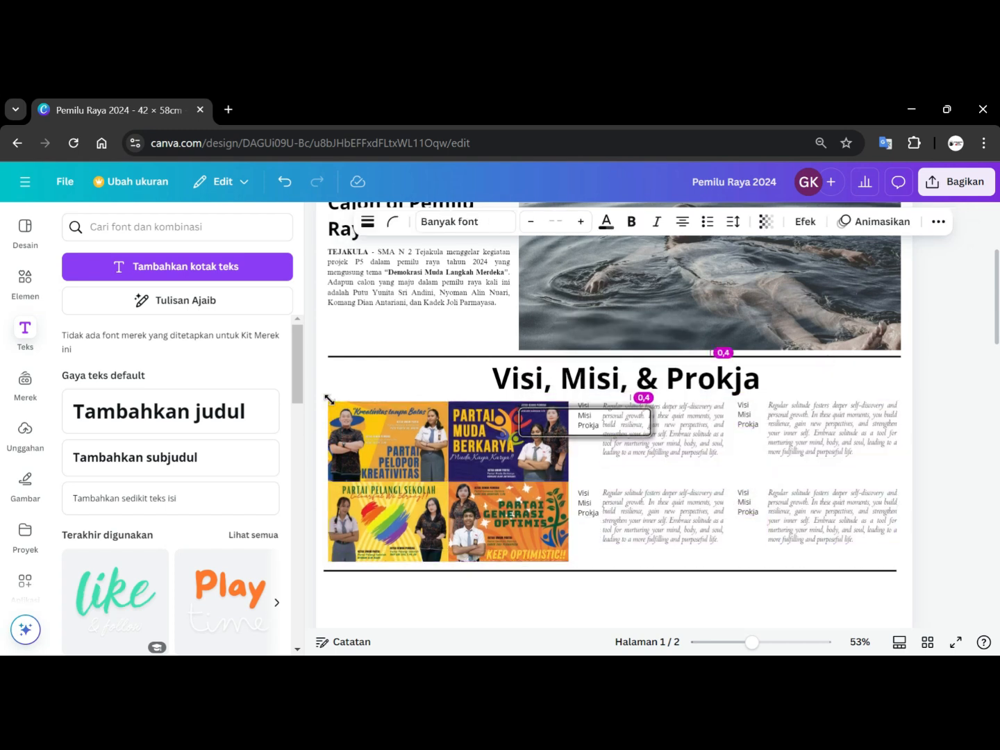
{"action": "key", "text": "Down"}
{"action": "key", "text": "Down"}
{"action": "key", "text": "Down"}
{"action": "key", "text": "Down"}
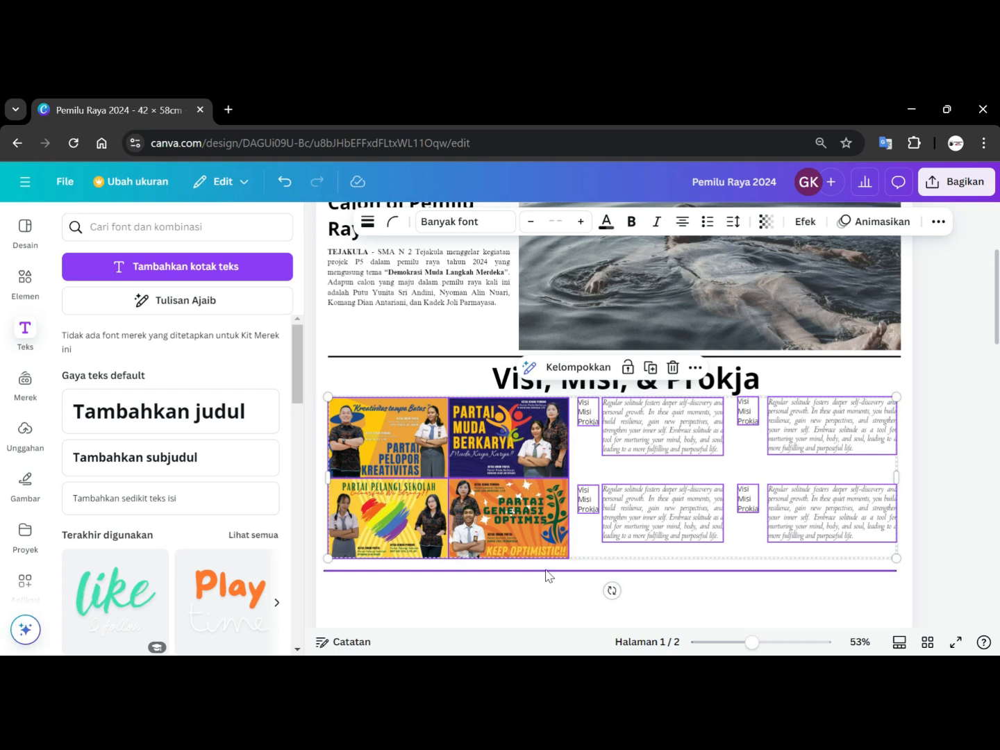
Nudge the lower divider line up closer to the posters.
{"action": "left_click", "coordinate": [548, 571]}
{"action": "key", "text": "Up"}
{"action": "key", "text": "Up"}
{"action": "key", "text": "Up"}
{"action": "key", "text": "Up"}
{"action": "key", "text": "Up"}
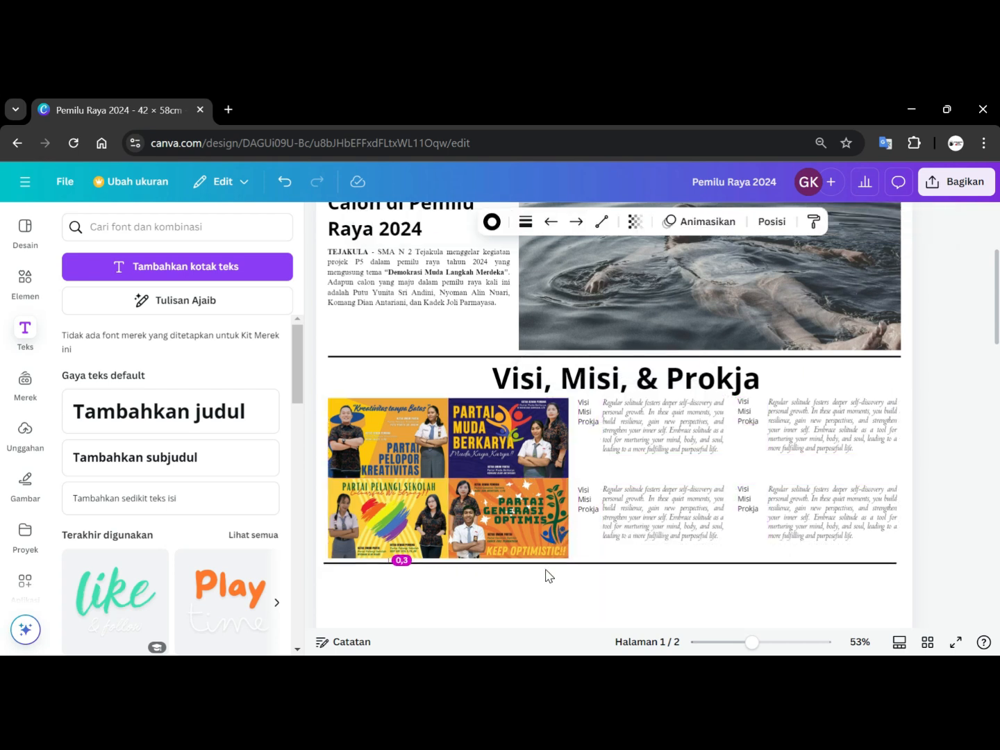
Widen the 'Visi, Misi, & Prokja' heading box and re-center it above the posters.
{"action": "left_click", "coordinate": [993, 430]}
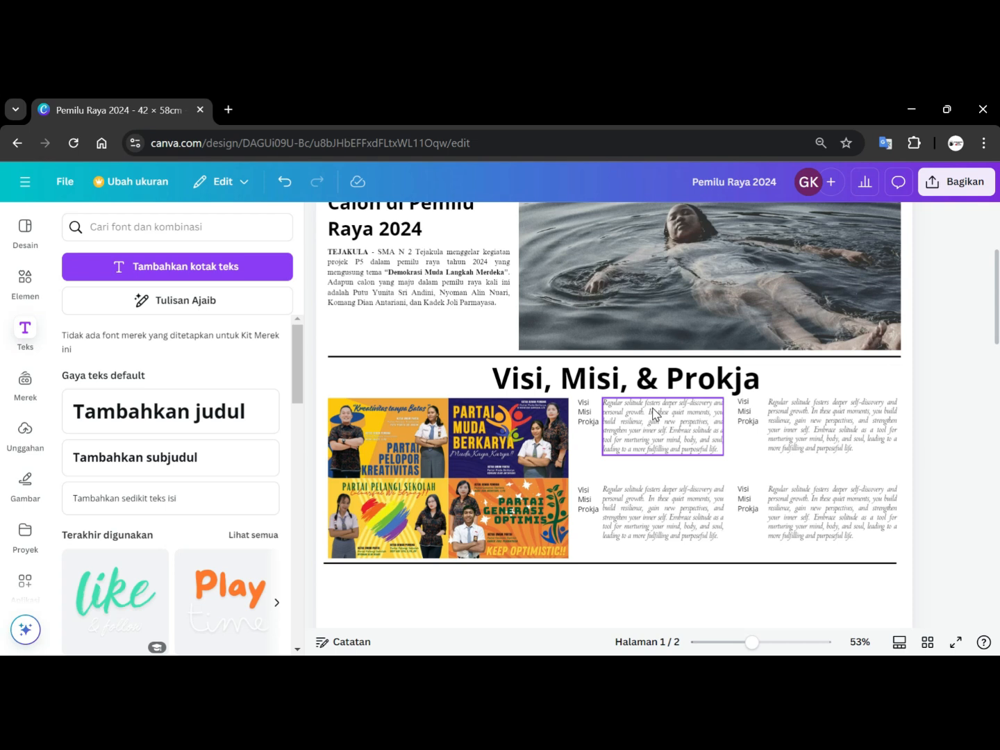
{"action": "left_click", "coordinate": [583, 380]}
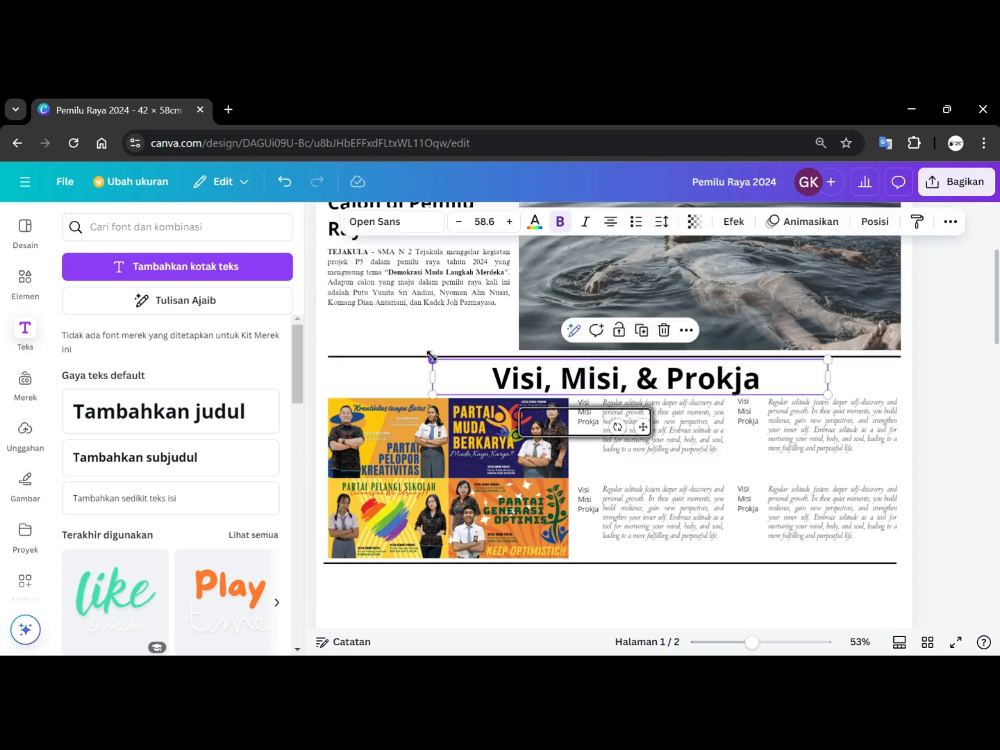
{"action": "left_click_drag", "start_coordinate": [412, 375], "coordinate": [119, 368]}
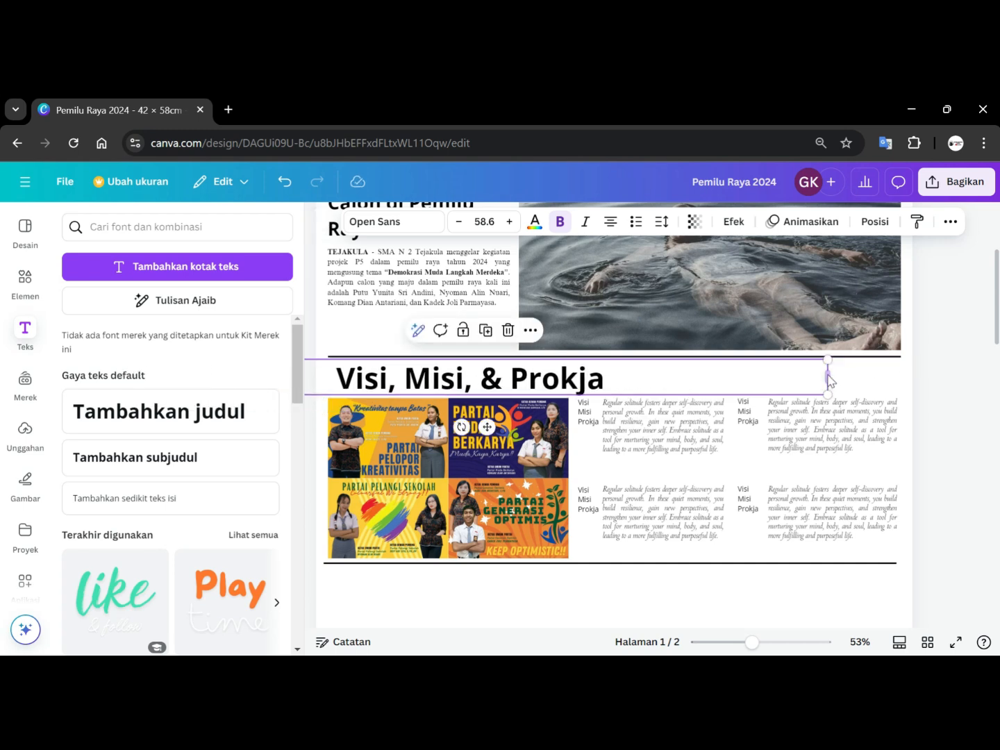
{"action": "left_click_drag", "start_coordinate": [826, 377], "coordinate": [525, 374]}
{"action": "left_click_drag", "start_coordinate": [461, 371], "coordinate": [731, 367]}
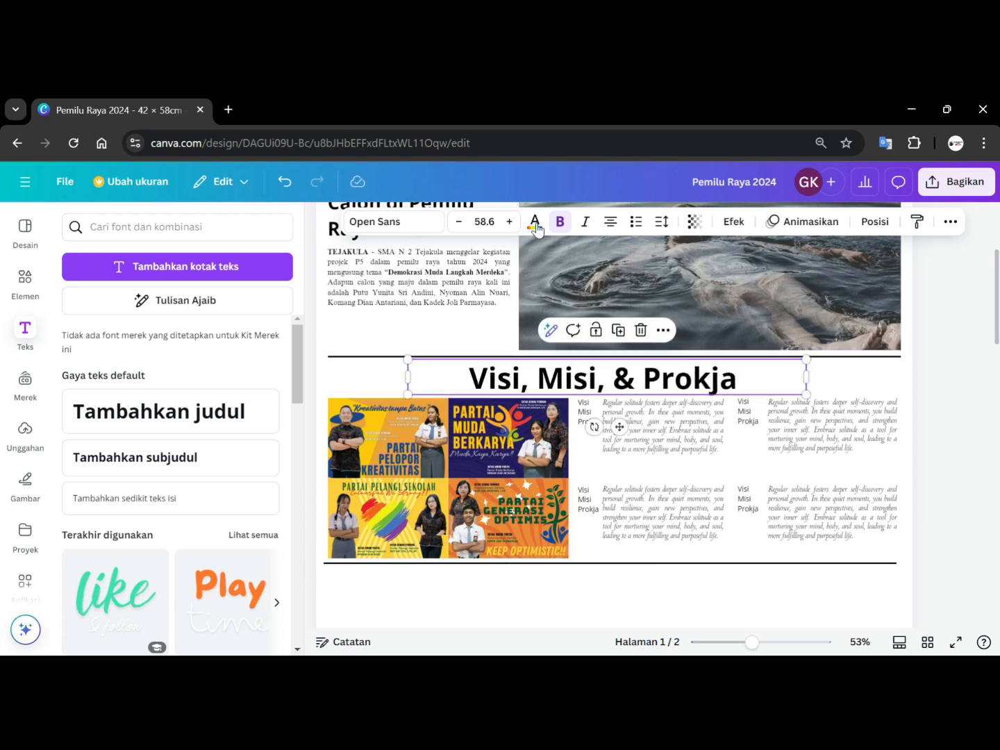
Increase the heading's font size to 109, widening its box along the way.
{"action": "left_click", "coordinate": [510, 222]}
{"action": "left_click", "coordinate": [510, 222]}
{"action": "left_click", "coordinate": [510, 222]}
{"action": "left_click", "coordinate": [510, 222]}
{"action": "left_click", "coordinate": [509, 222]}
{"action": "left_click", "coordinate": [510, 222]}
{"action": "left_click", "coordinate": [510, 222]}
{"action": "left_click", "coordinate": [509, 223]}
{"action": "left_click", "coordinate": [509, 222]}
{"action": "left_click", "coordinate": [509, 222]}
{"action": "left_click", "coordinate": [510, 222]}
{"action": "left_click", "coordinate": [509, 222]}
{"action": "left_click", "coordinate": [510, 222]}
{"action": "left_click", "coordinate": [509, 222]}
{"action": "left_click", "coordinate": [511, 222]}
{"action": "left_click", "coordinate": [512, 222]}
{"action": "left_click", "coordinate": [514, 223]}
{"action": "left_click", "coordinate": [514, 223]}
{"action": "left_click", "coordinate": [514, 223]}
{"action": "left_click", "coordinate": [513, 223]}
{"action": "left_click", "coordinate": [513, 224]}
{"action": "left_click", "coordinate": [513, 224]}
{"action": "left_click", "coordinate": [514, 224]}
{"action": "left_click", "coordinate": [513, 224]}
{"action": "left_click_drag", "start_coordinate": [407, 415], "coordinate": [323, 412]}
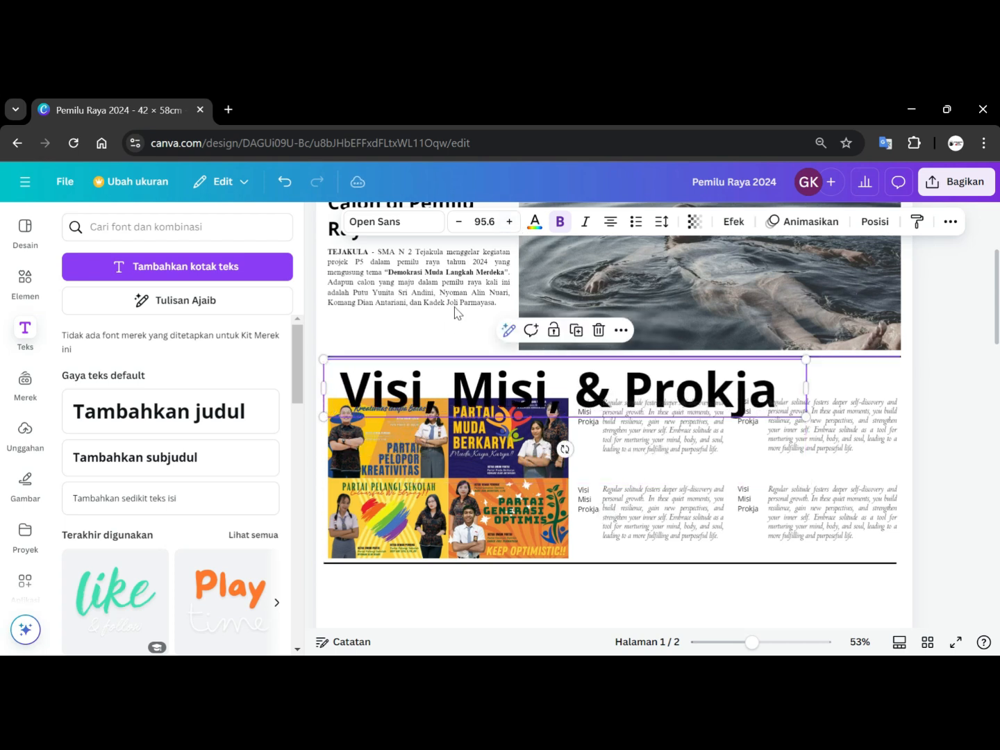
{"action": "left_click", "coordinate": [511, 222]}
{"action": "left_click", "coordinate": [511, 222]}
{"action": "left_click", "coordinate": [511, 222]}
{"action": "left_click", "coordinate": [512, 222]}
{"action": "left_click", "coordinate": [513, 223]}
{"action": "left_click", "coordinate": [514, 223]}
{"action": "left_click", "coordinate": [513, 223]}
{"action": "left_click", "coordinate": [513, 223]}
{"action": "left_click", "coordinate": [512, 222]}
{"action": "left_click", "coordinate": [513, 223]}
{"action": "left_click", "coordinate": [512, 222]}
{"action": "left_click", "coordinate": [512, 222]}
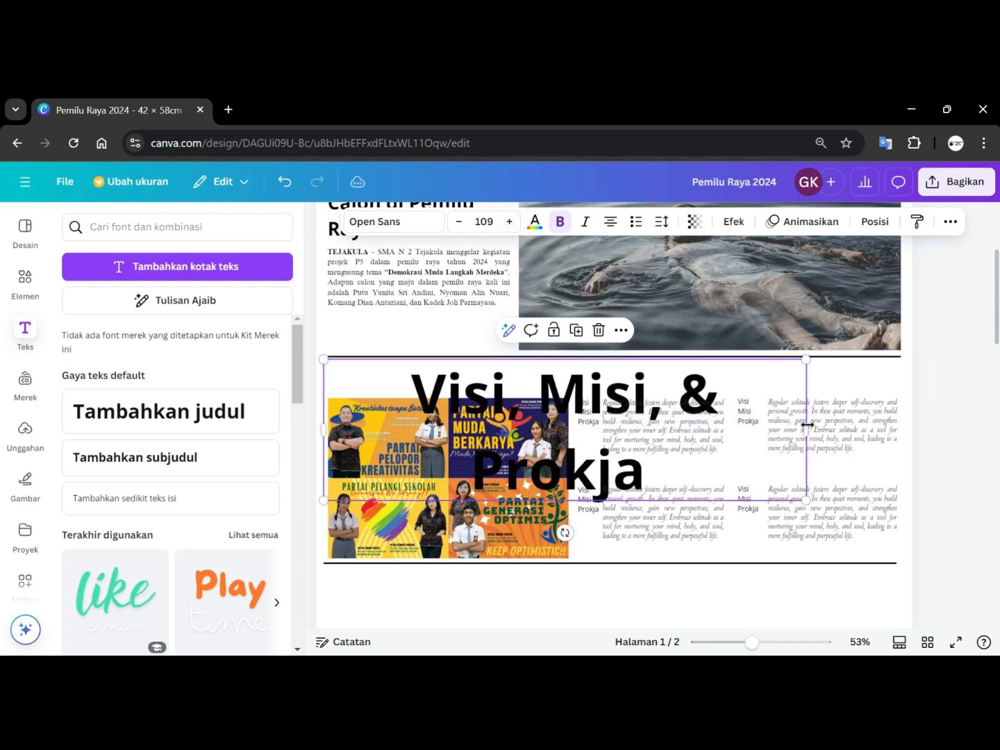
Stretch the heading box across the section, move it up, and scale the heading to 92 font size.
{"action": "left_click_drag", "start_coordinate": [807, 424], "coordinate": [889, 419]}
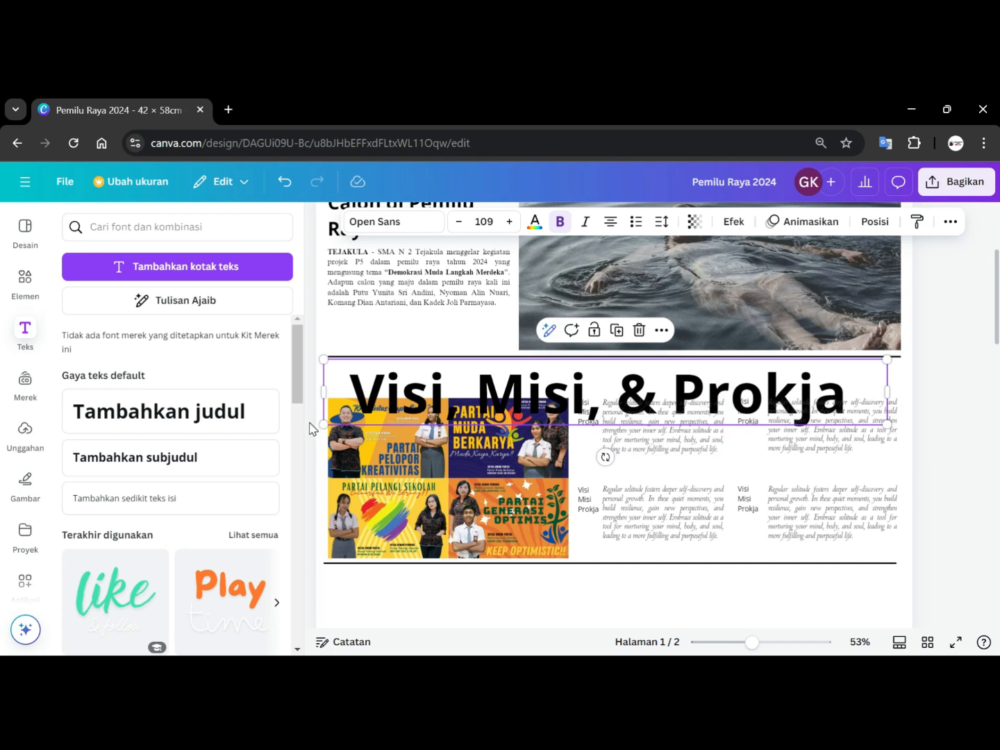
{"action": "left_click_drag", "start_coordinate": [323, 423], "coordinate": [393, 416]}
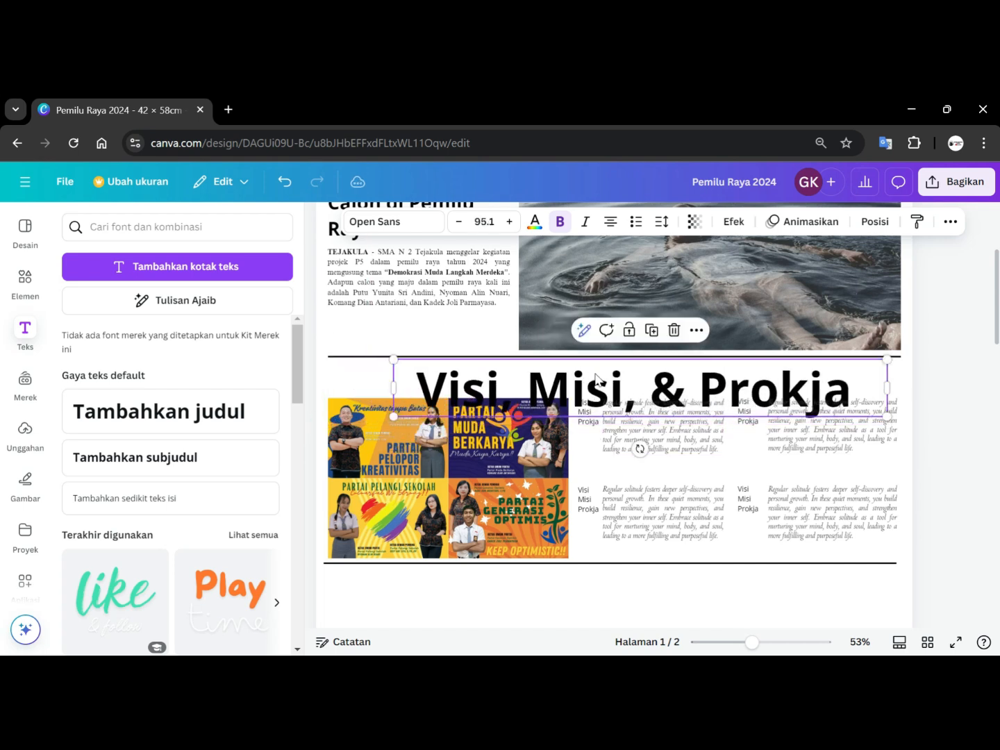
{"action": "left_click_drag", "start_coordinate": [629, 381], "coordinate": [611, 369]}
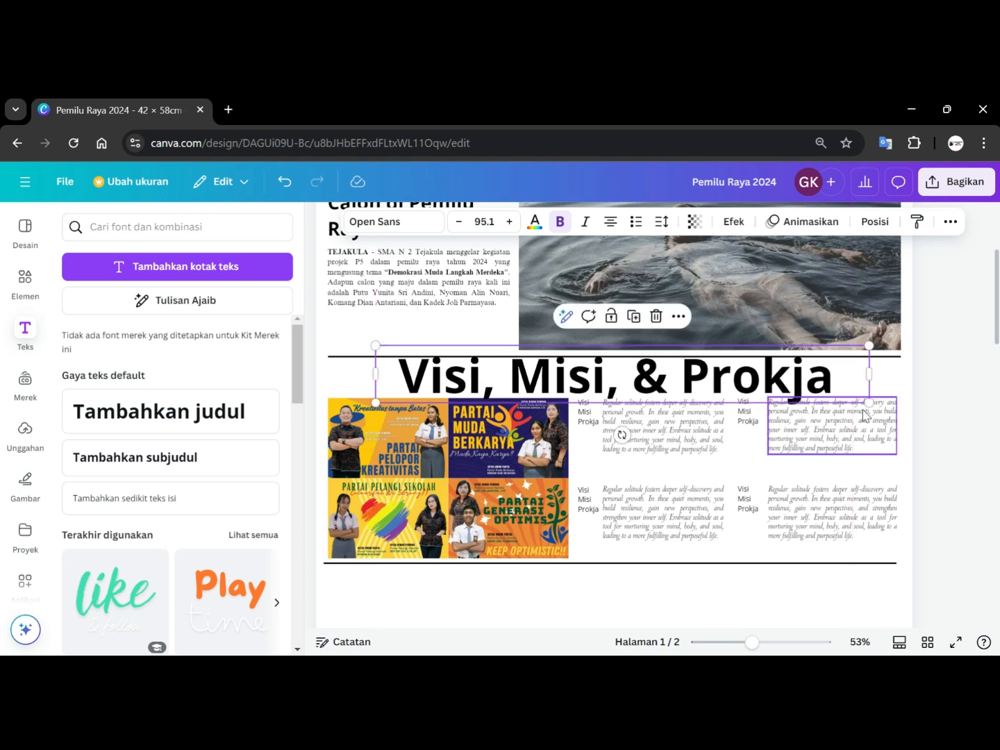
{"action": "left_click_drag", "start_coordinate": [868, 398], "coordinate": [853, 386]}
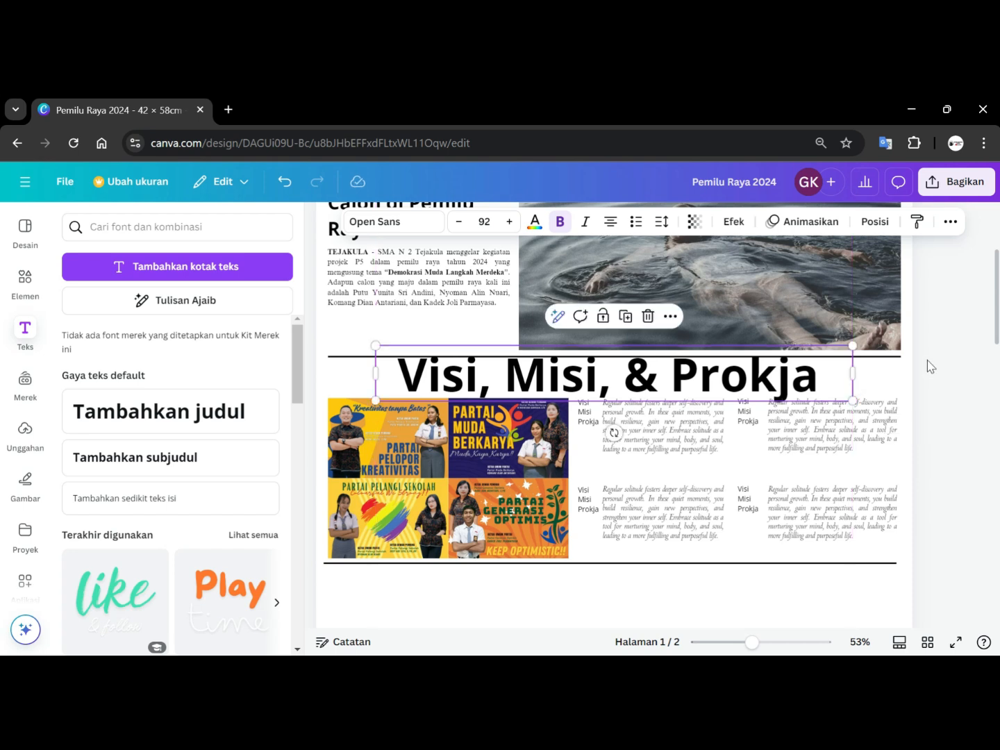
{"action": "left_click", "coordinate": [933, 365]}
Nudge the upper divider line up slightly above the heading.
{"action": "left_click", "coordinate": [354, 357]}
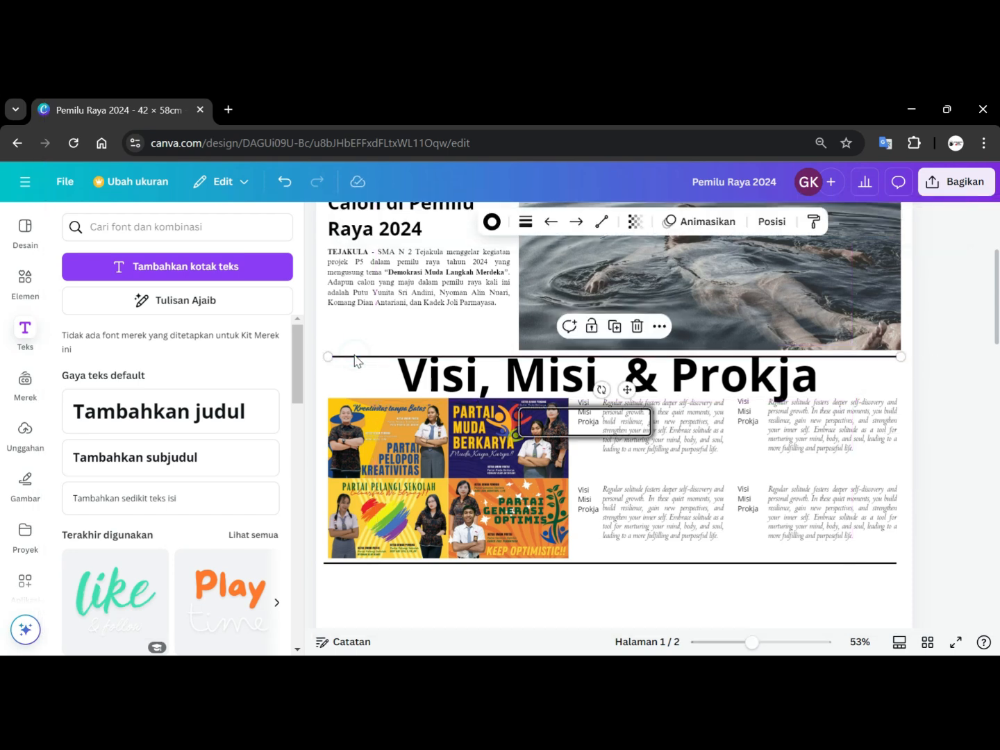
{"action": "key", "text": "Up"}
{"action": "key", "text": "Up"}
{"action": "key", "text": "Up"}
{"action": "key", "text": "Up"}
{"action": "key", "text": "Up"}
{"action": "key", "text": "Up"}
{"action": "key", "text": "Up"}
{"action": "key", "text": "Up"}
{"action": "key", "text": "Up"}
{"action": "key", "text": "Up"}
{"action": "key", "text": "Up"}
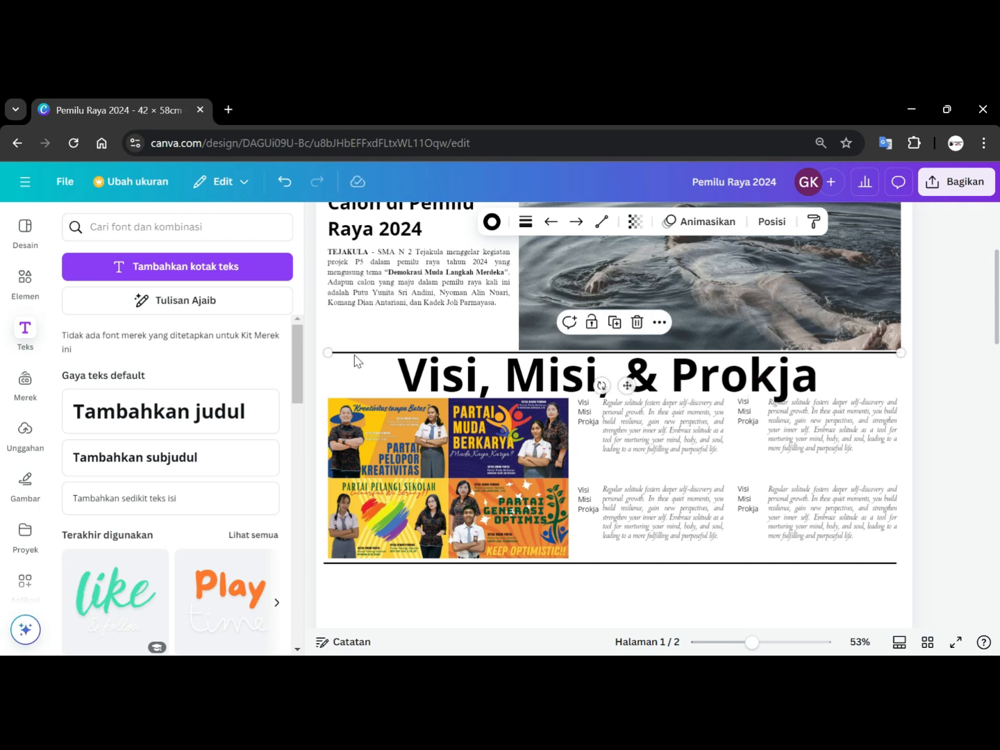
Select all posters and text boxes of the section together and nudge them down.
{"action": "left_click", "coordinate": [917, 373]}
{"action": "left_click_drag", "start_coordinate": [966, 542], "coordinate": [271, 417]}
{"action": "key", "text": "Down"}
{"action": "key", "text": "Down"}
{"action": "key", "text": "Down"}
{"action": "key", "text": "Down"}
{"action": "key", "text": "Down"}
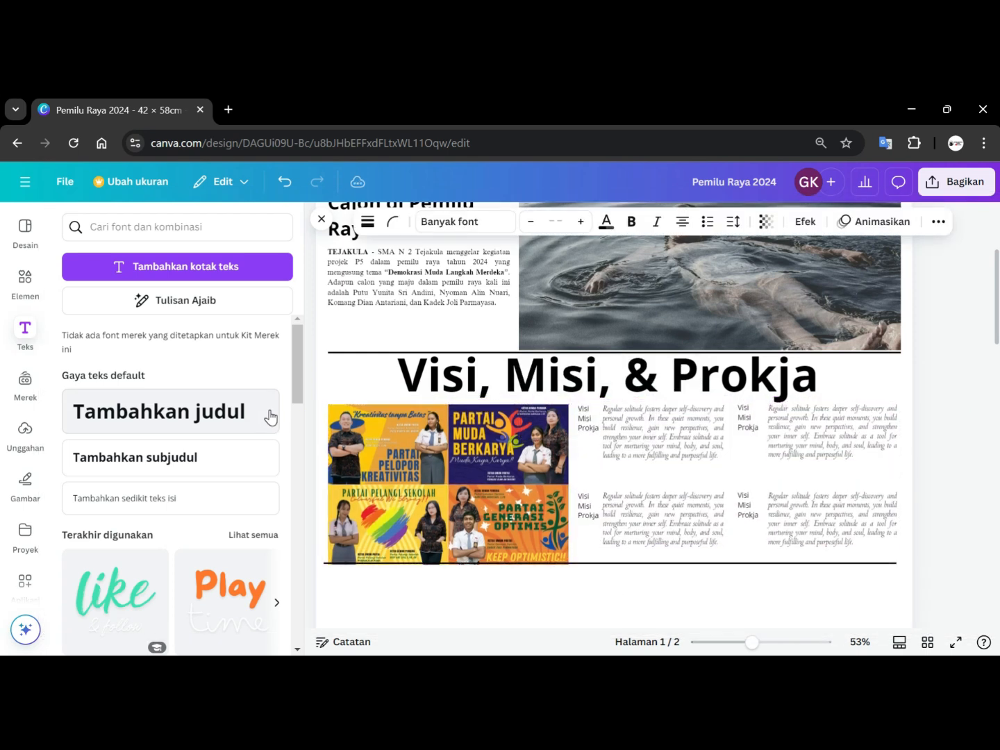
{"action": "key", "text": "Down"}
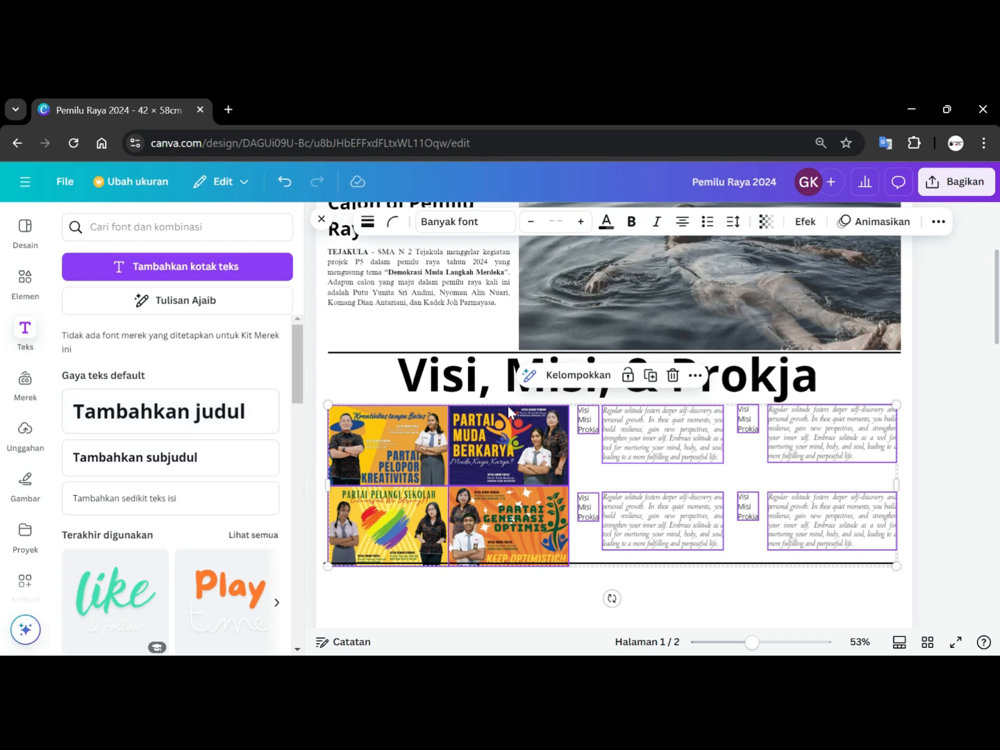
Nudge the lower divider line down below the posters.
{"action": "left_click", "coordinate": [830, 558]}
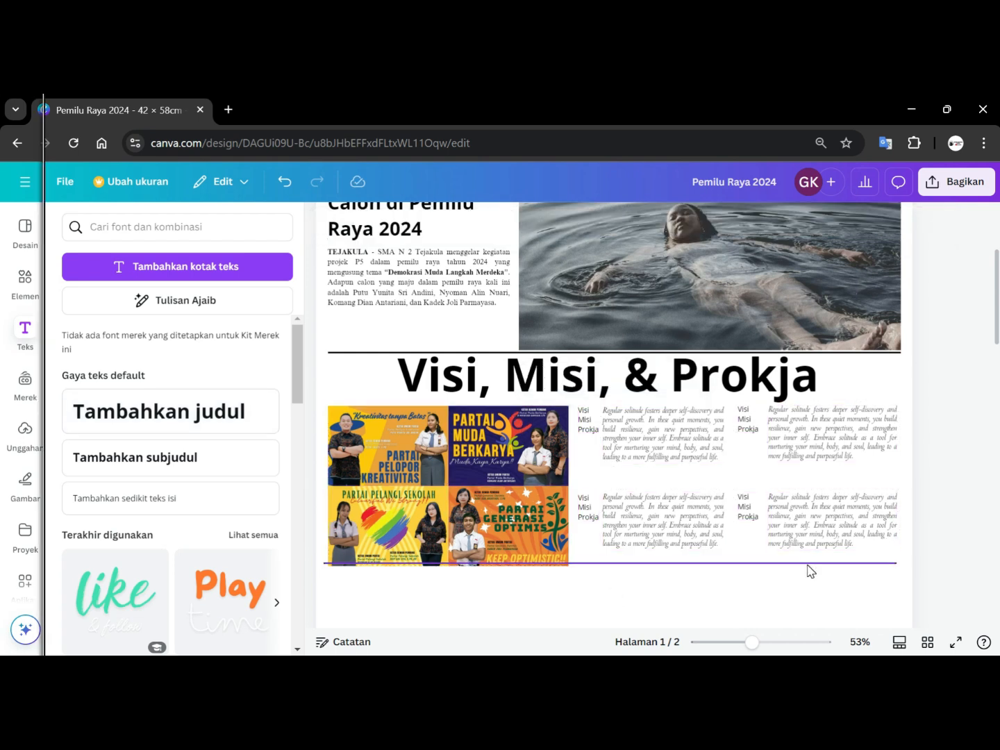
{"action": "left_click", "coordinate": [808, 563]}
{"action": "key", "text": "Down"}
{"action": "key", "text": "Down"}
{"action": "key", "text": "Down"}
{"action": "key", "text": "Down"}
{"action": "key", "text": "Down"}
{"action": "key", "text": "Down"}
{"action": "key", "text": "Down"}
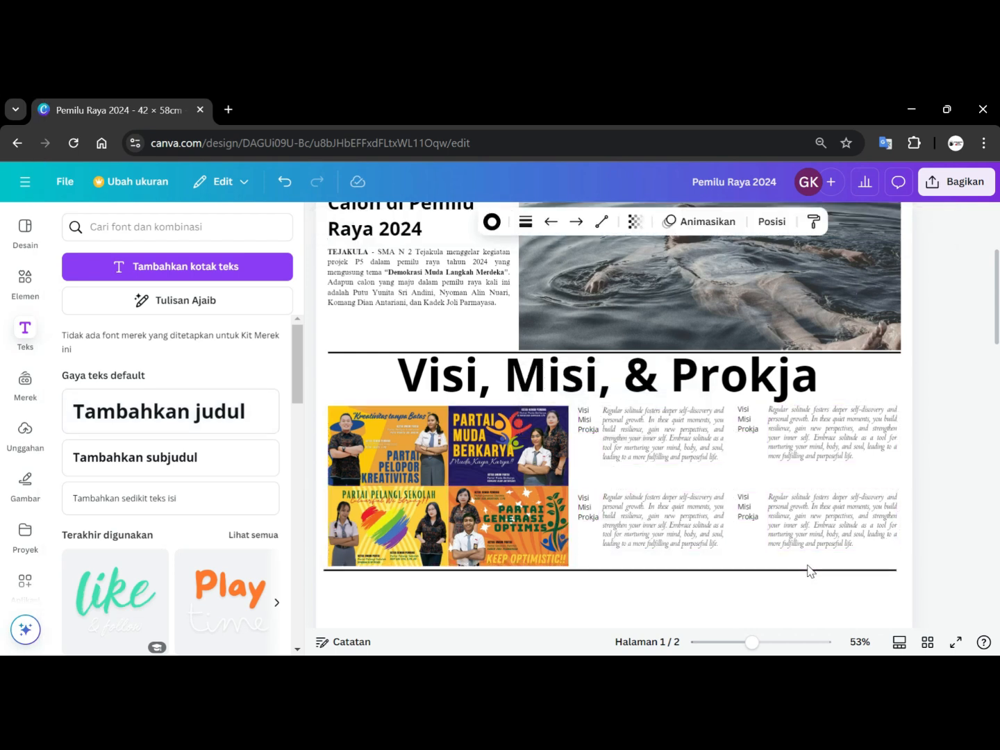
{"action": "left_click", "coordinate": [927, 412]}
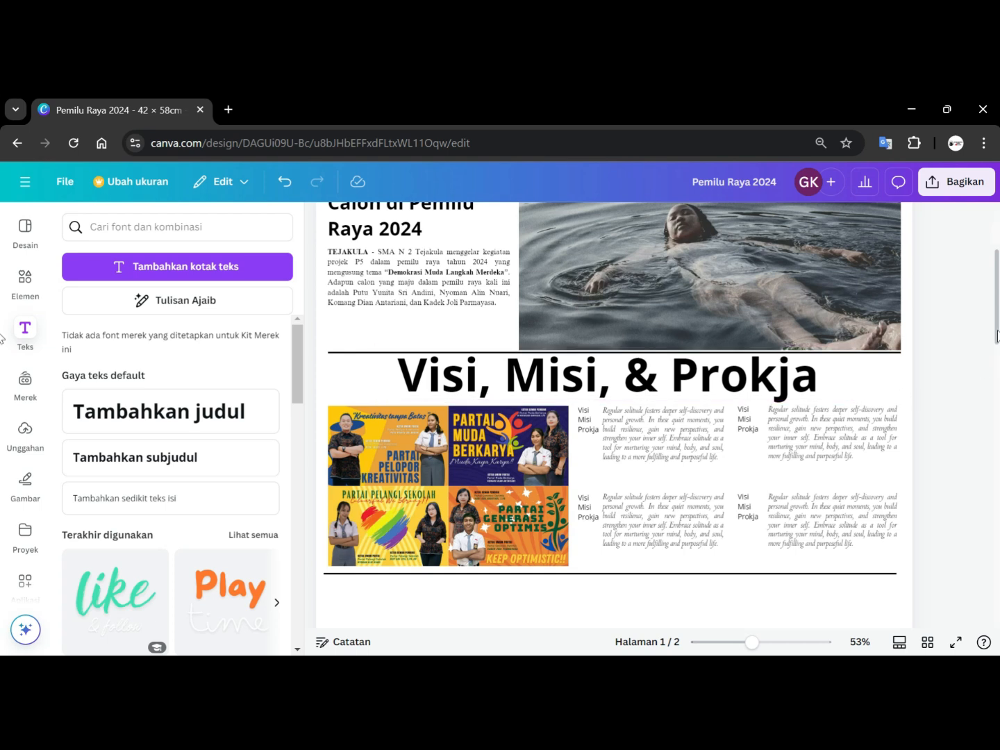
Move the 'Smandala' script text to the right so it overlaps the end of the title.
{"action": "scroll", "coordinate": [890, 311], "scroll_direction": "up", "scroll_amount": 3}
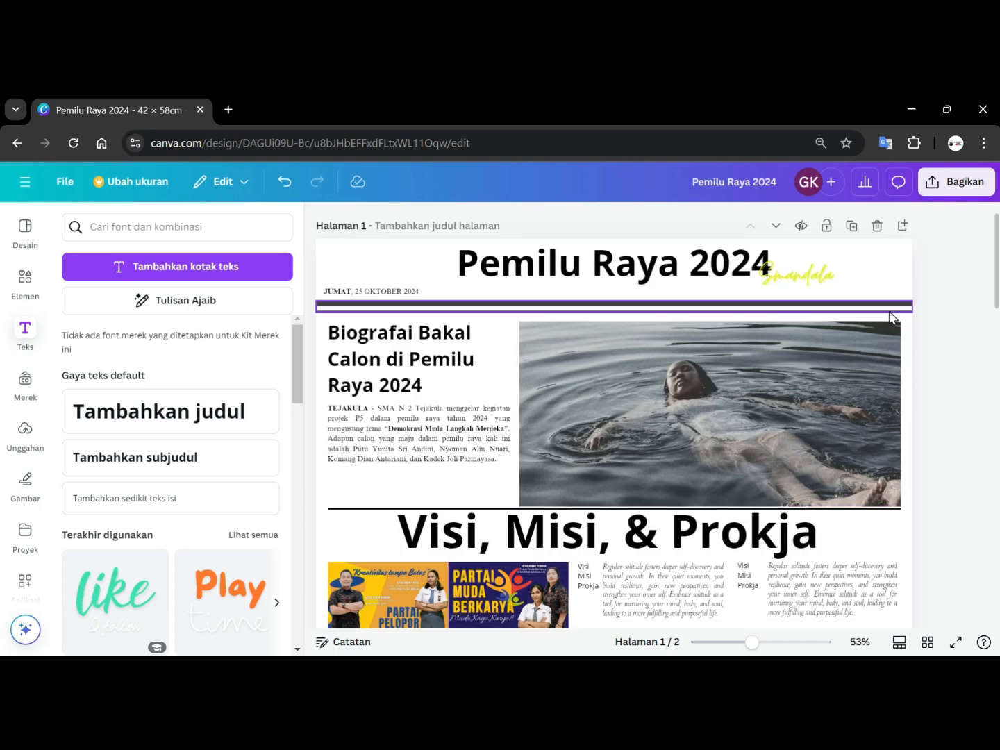
{"action": "left_click", "coordinate": [810, 276]}
{"action": "left_click_drag", "start_coordinate": [628, 292], "coordinate": [544, 300]}
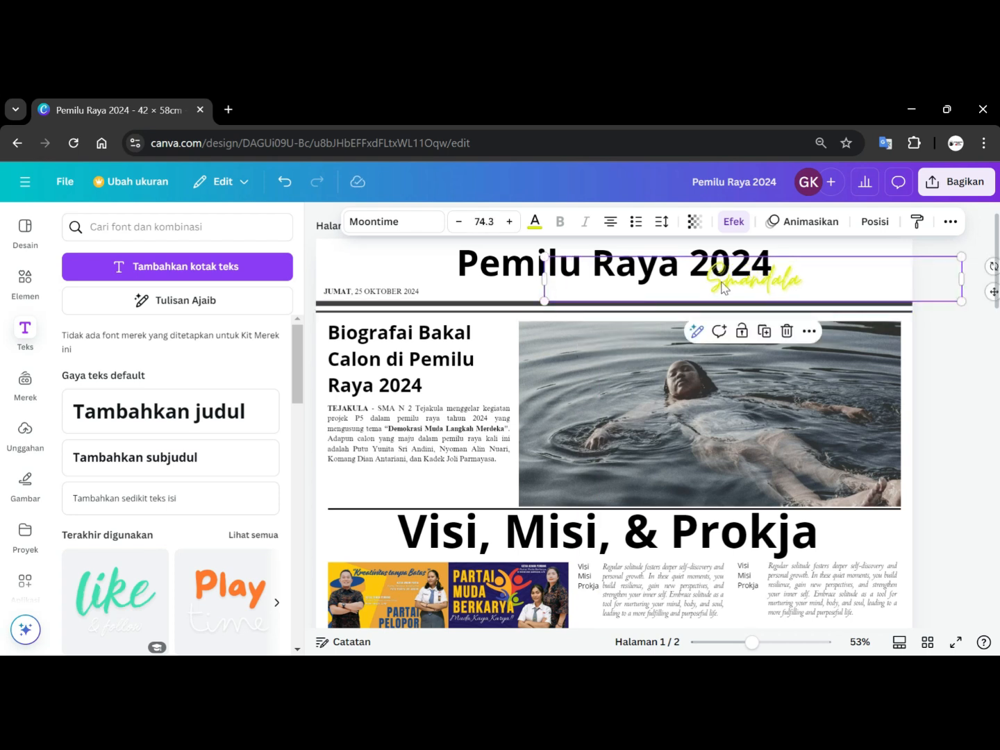
{"action": "left_click_drag", "start_coordinate": [725, 286], "coordinate": [770, 281]}
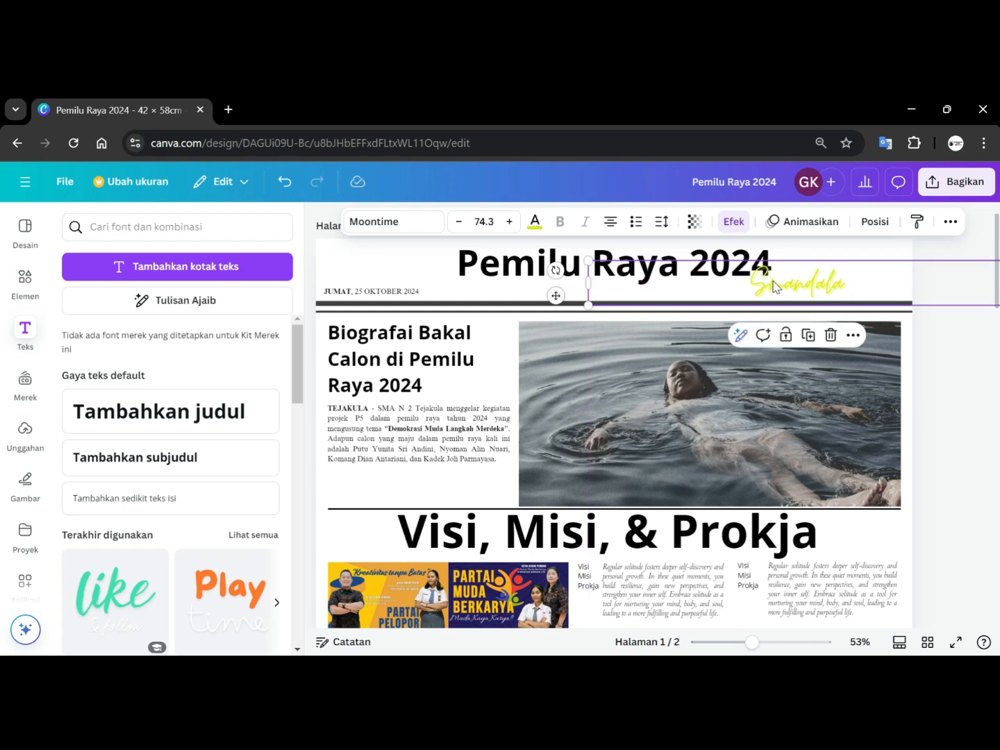
{"action": "left_click", "coordinate": [944, 338]}
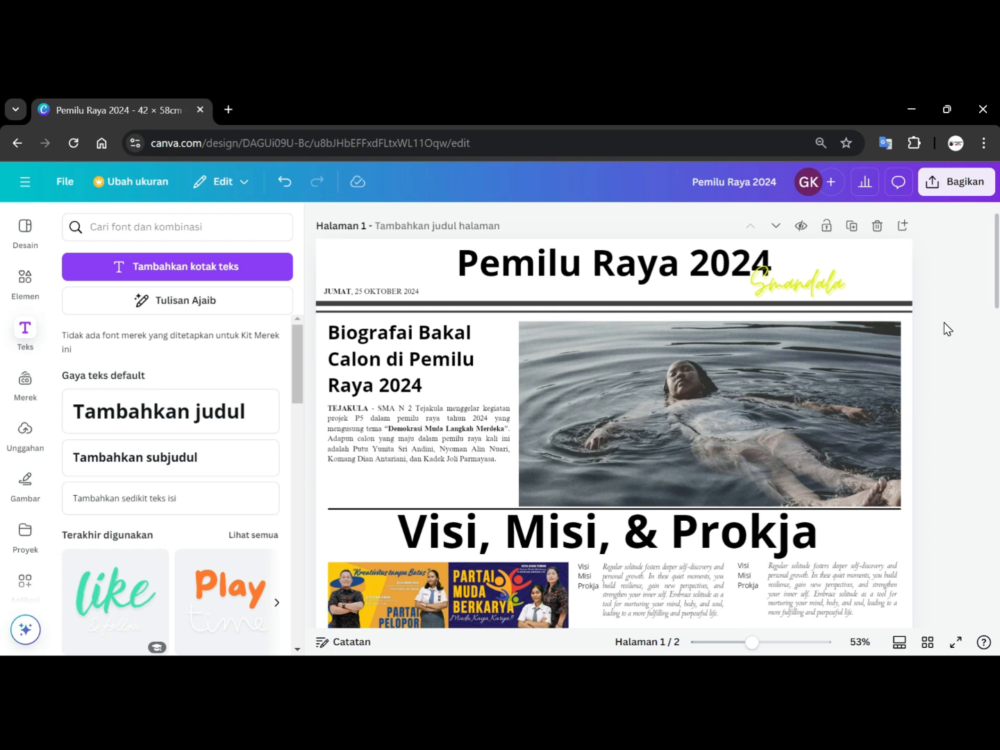
{"action": "left_click", "coordinate": [813, 382]}
{"action": "left_click_drag", "start_coordinate": [813, 383], "coordinate": [813, 381]}
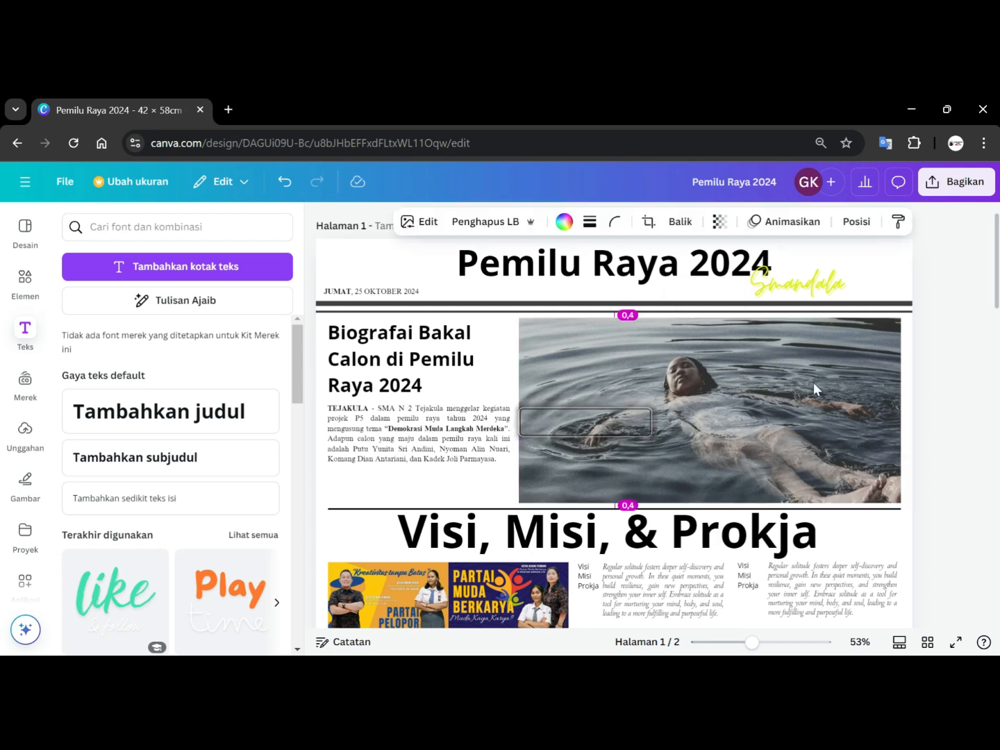
{"action": "left_click", "coordinate": [983, 356]}
{"action": "scroll", "coordinate": [937, 356], "scroll_direction": "down", "scroll_amount": 3}
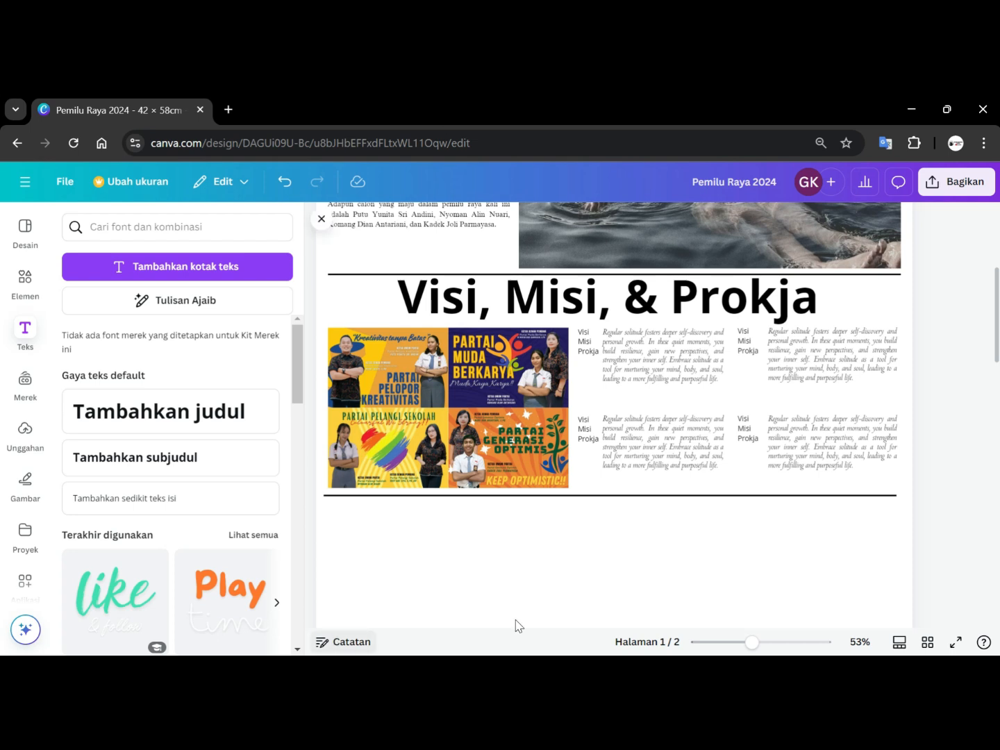
Switch to the 'Smandala' PowerPoint presentation and review the question text on slide 10.
{"action": "left_click", "coordinate": [913, 116]}
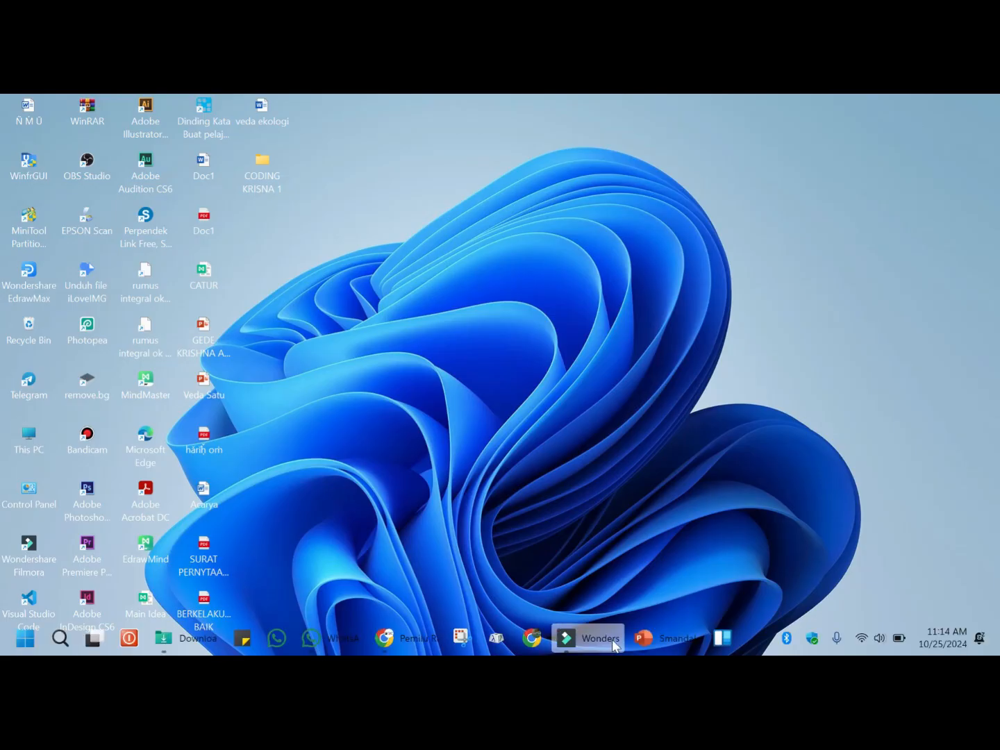
{"action": "left_click", "coordinate": [664, 639]}
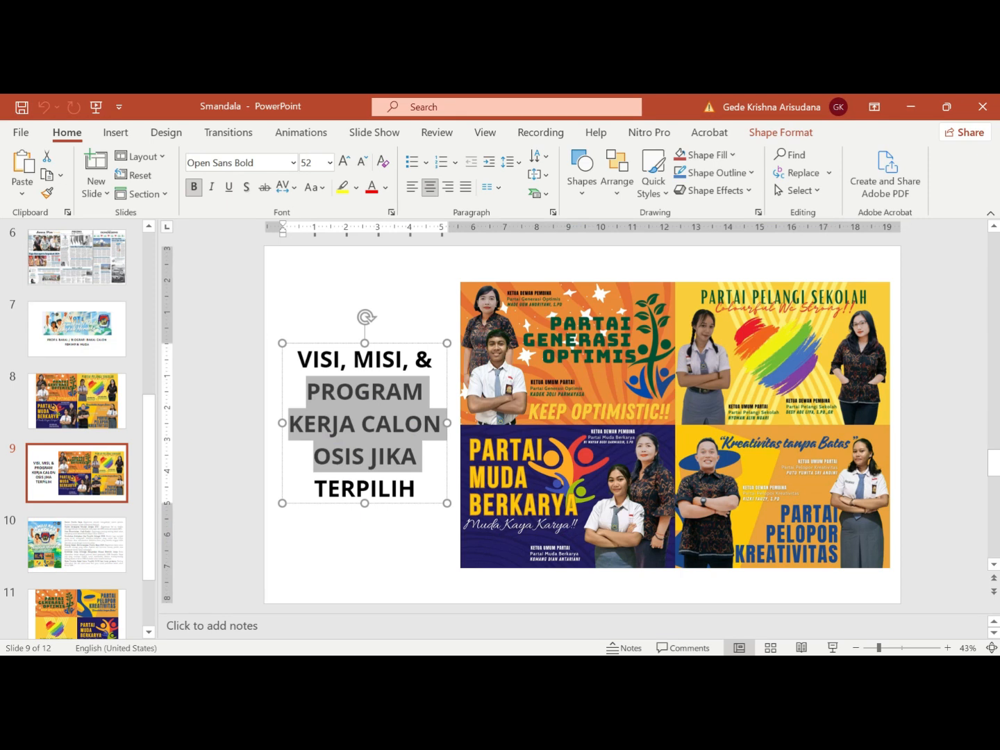
{"action": "left_click", "coordinate": [996, 633]}
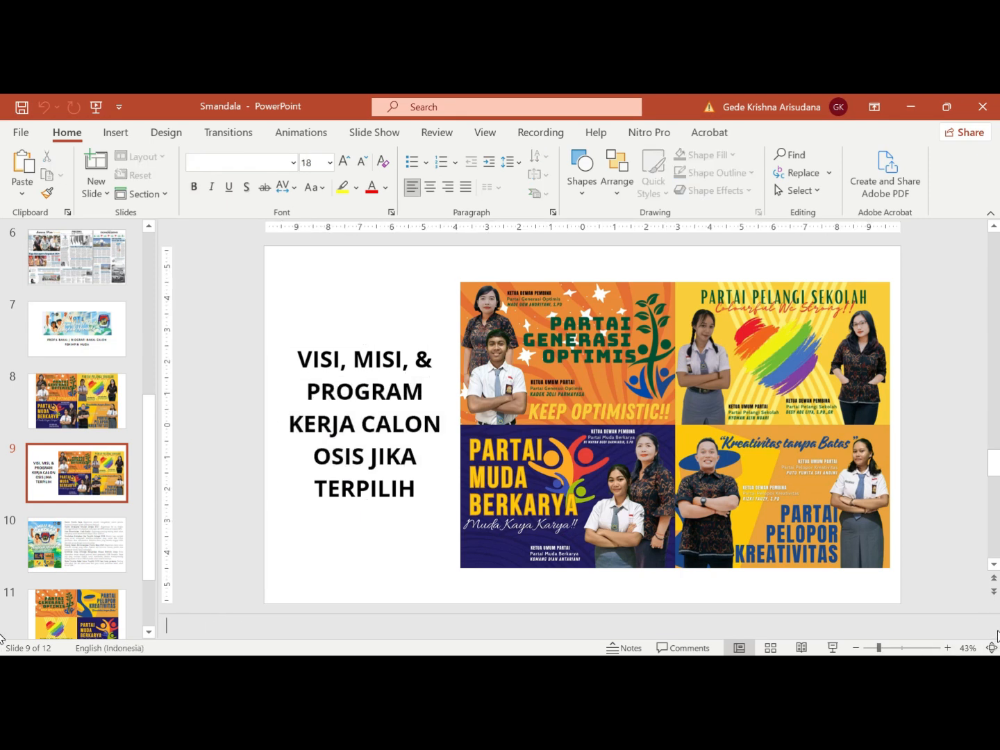
{"action": "left_click", "coordinate": [83, 559]}
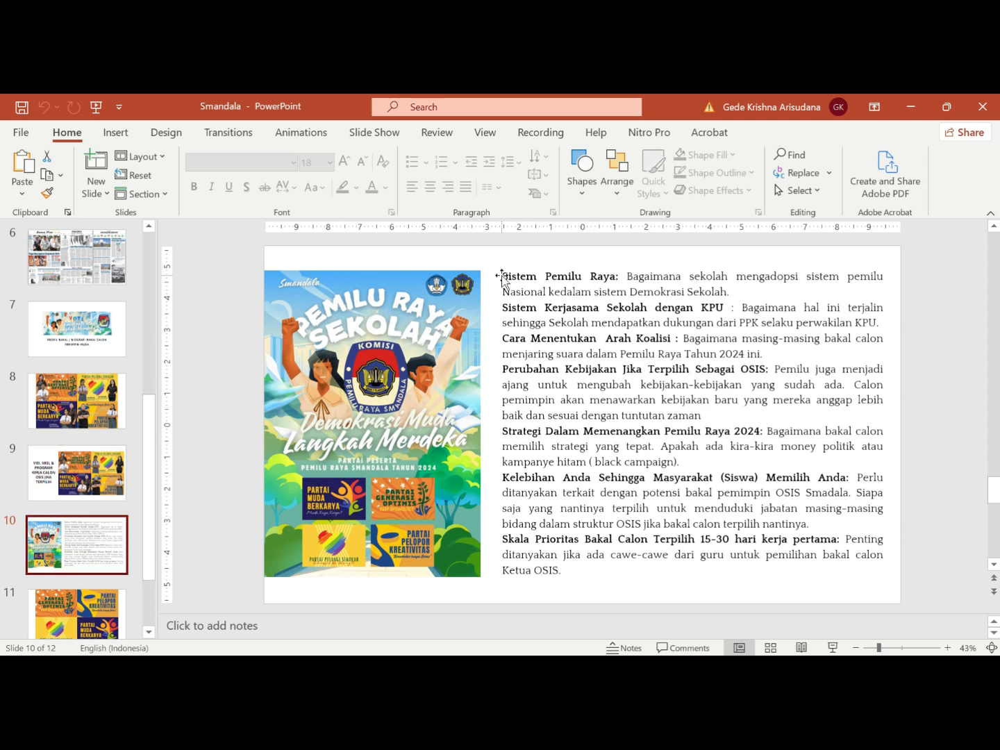
{"action": "left_click_drag", "start_coordinate": [502, 275], "coordinate": [615, 281]}
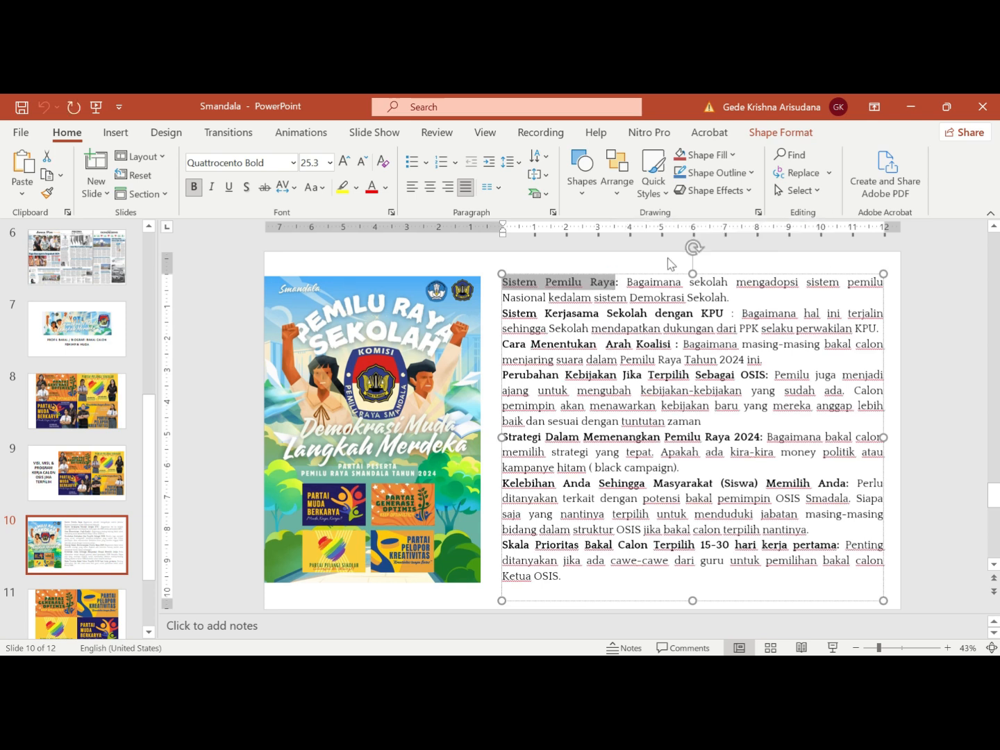
{"action": "left_click", "coordinate": [910, 106]}
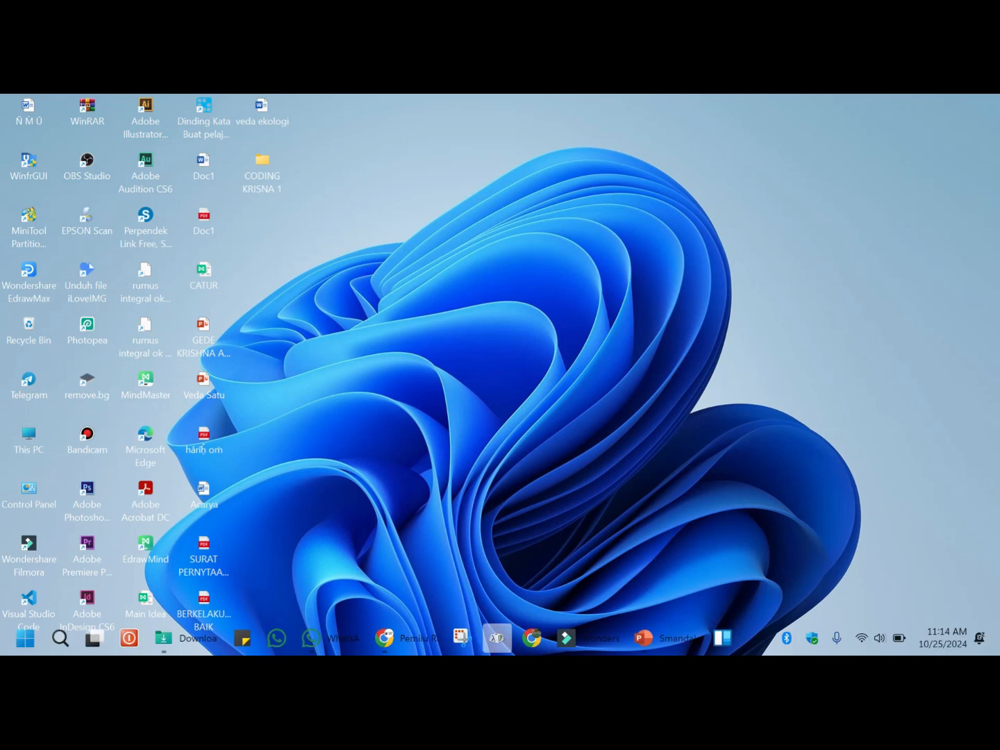
Switch back to the Canva design and add a body text box placed just below the lower divider line.
{"action": "mouse_move", "coordinate": [609, 639]}
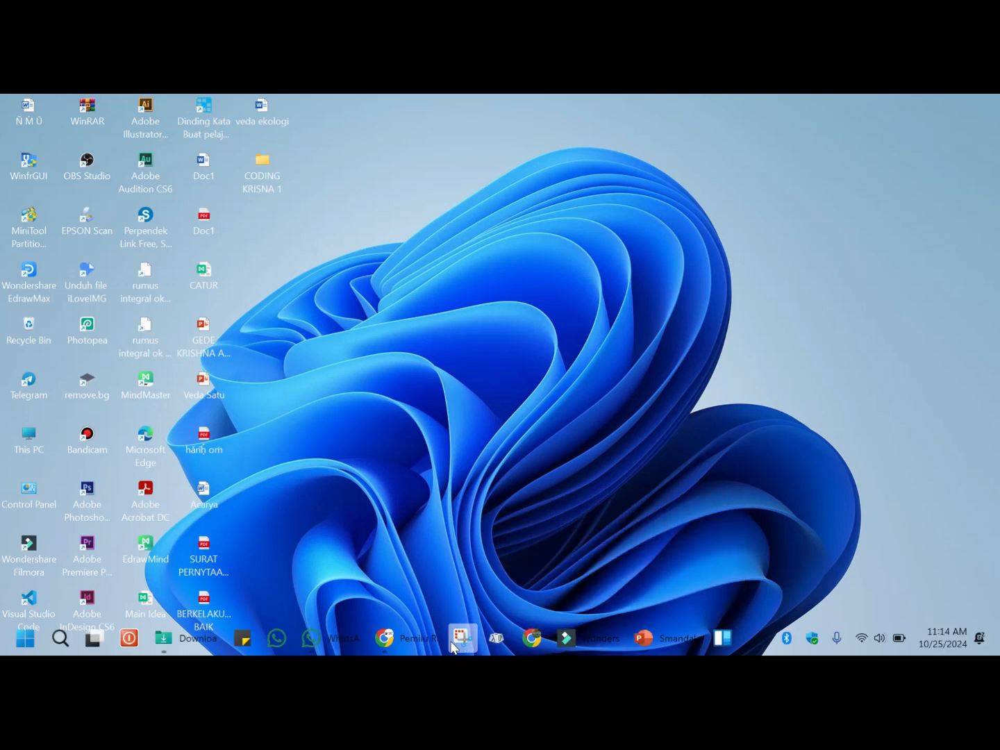
{"action": "left_click", "coordinate": [424, 640]}
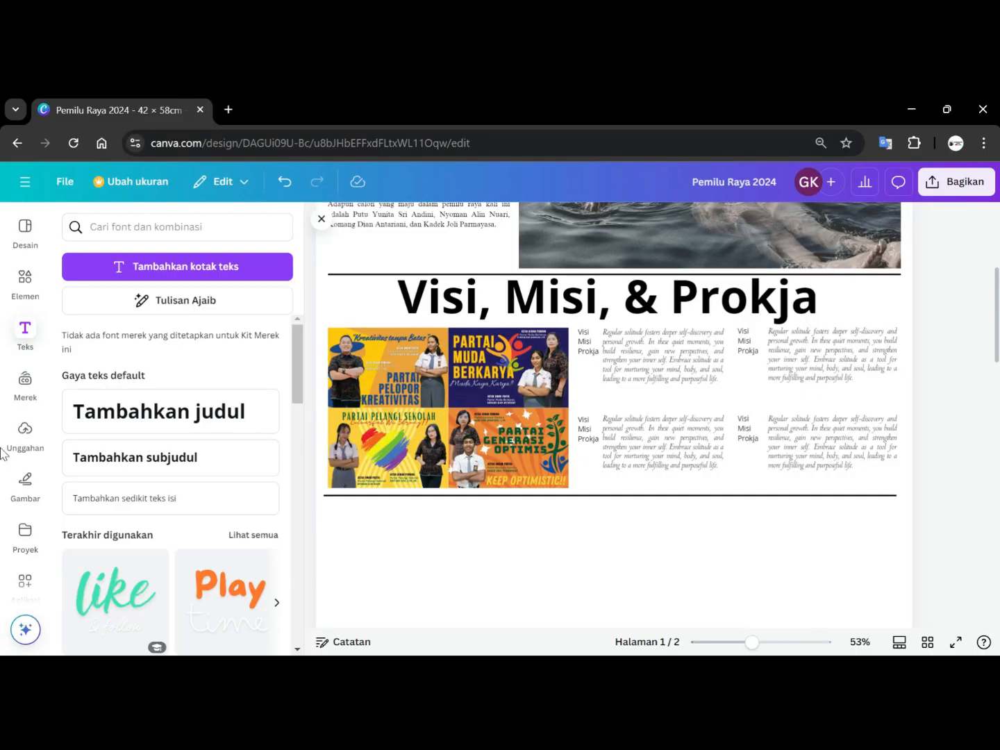
{"action": "left_click", "coordinate": [94, 507]}
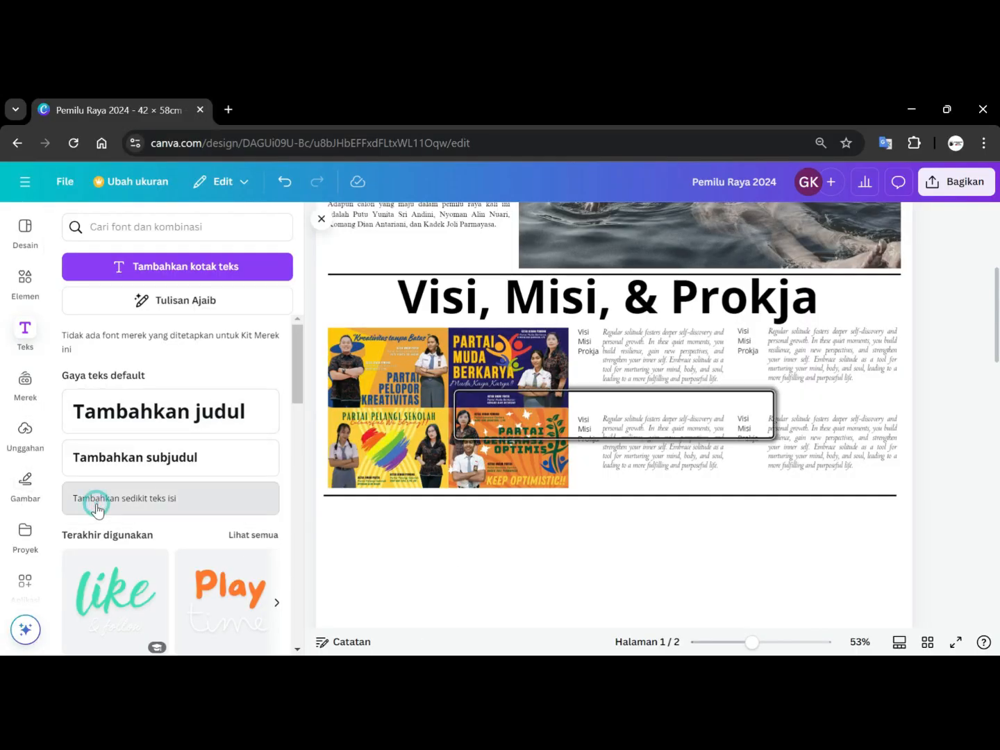
{"action": "left_click", "coordinate": [705, 560]}
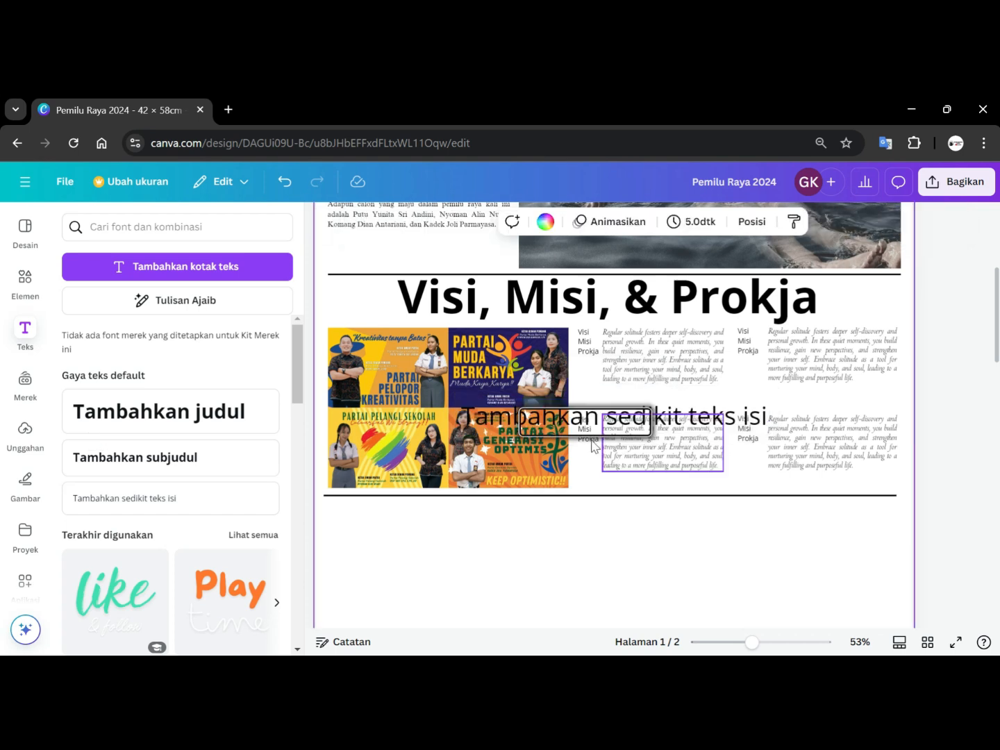
{"action": "left_click_drag", "start_coordinate": [508, 424], "coordinate": [509, 518]}
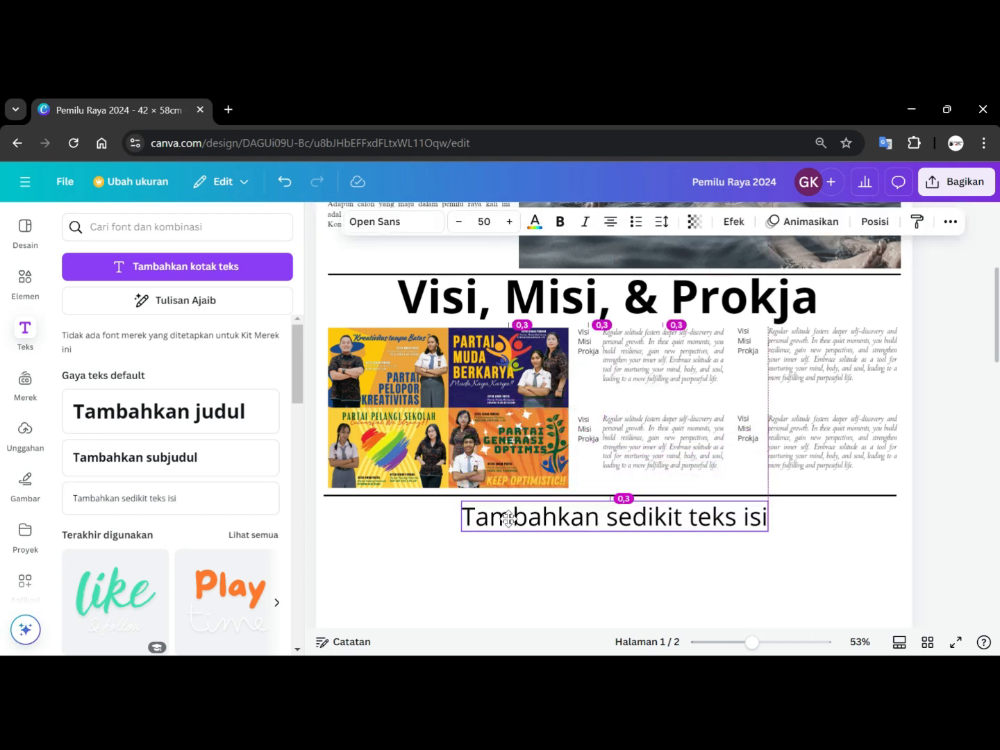
Replace the text box content with the headline 'SIMANDALA Terbitkan Inovasi Terbaru di Pemilu Raya 2024'.
{"action": "double_click", "coordinate": [569, 528]}
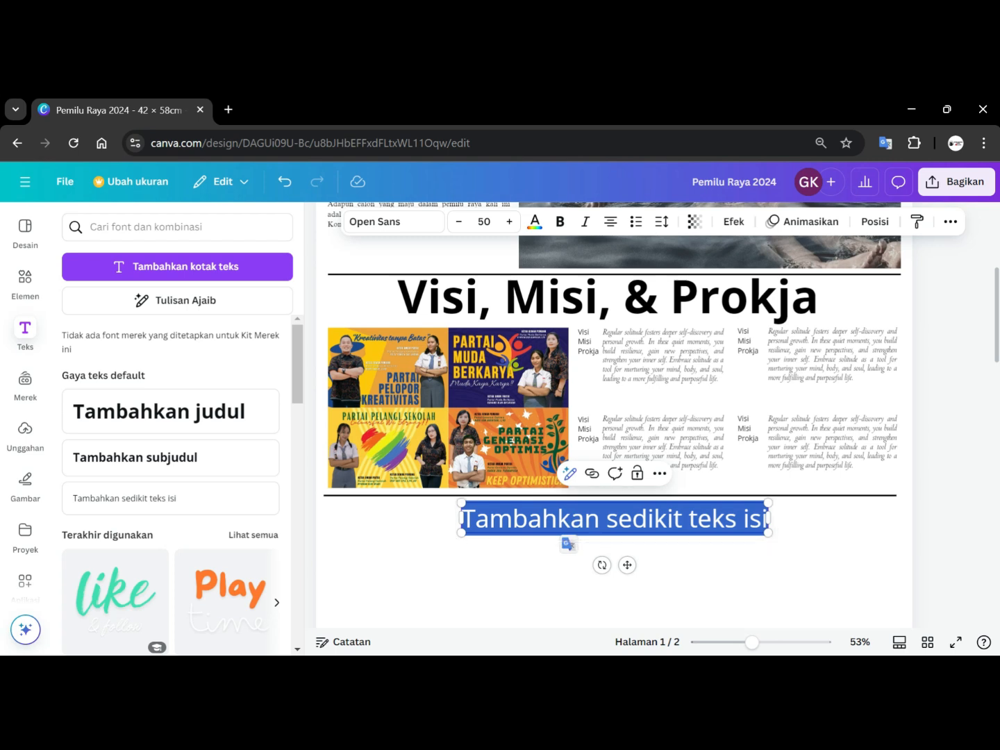
{"action": "type", "text": "SIMANA"}
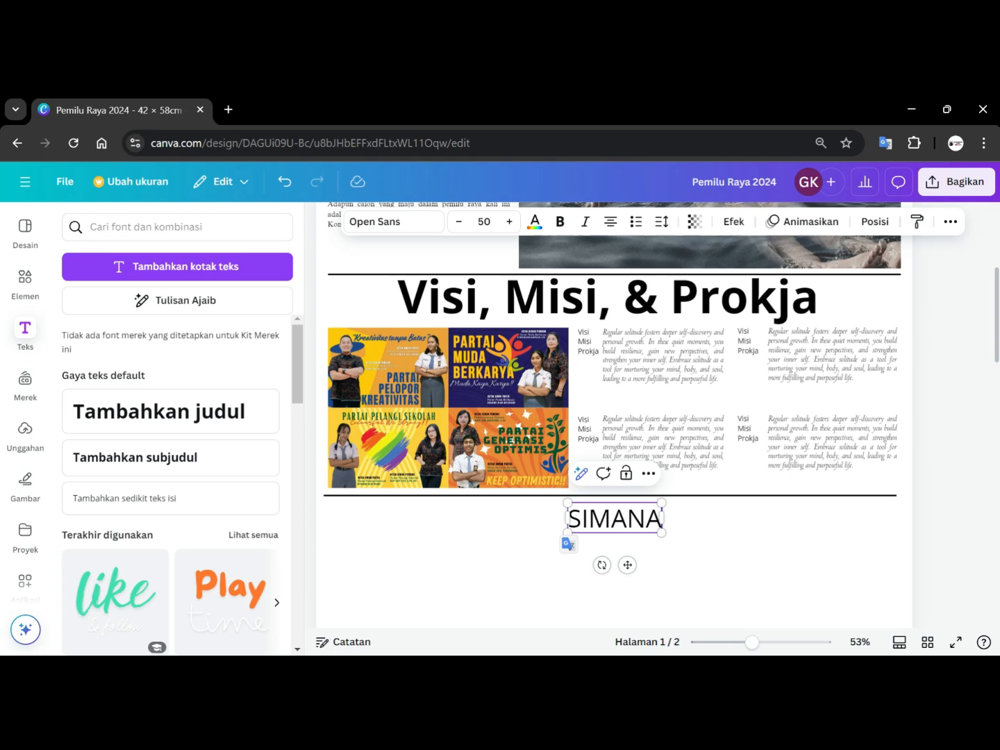
{"action": "key", "text": "BackSpace"}
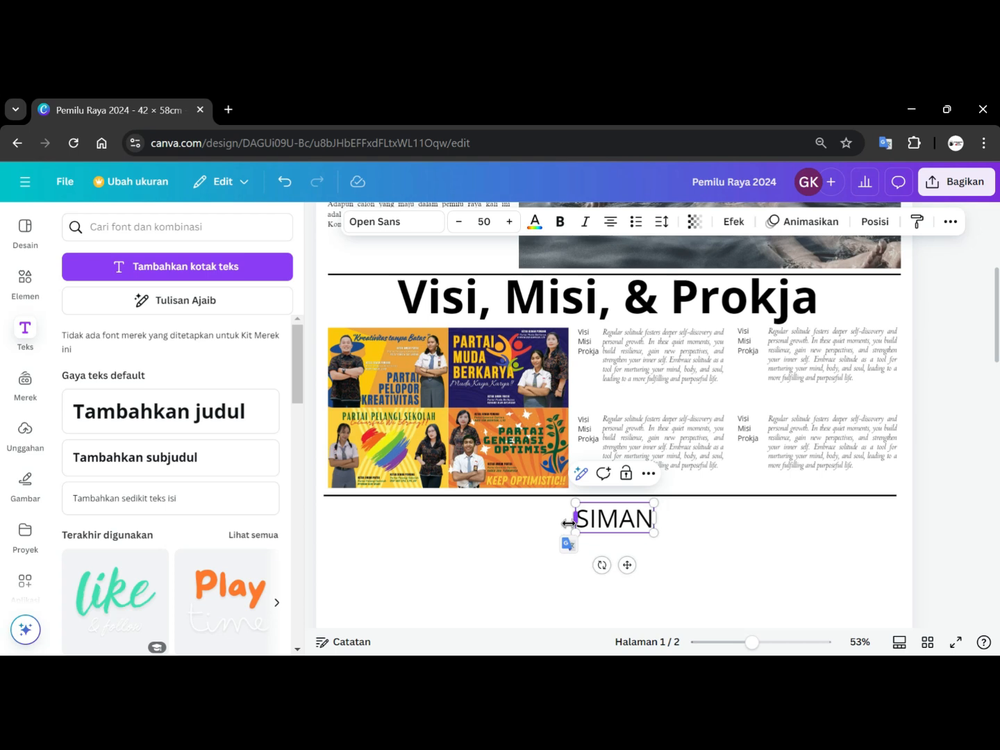
{"action": "type", "text": "DALA"}
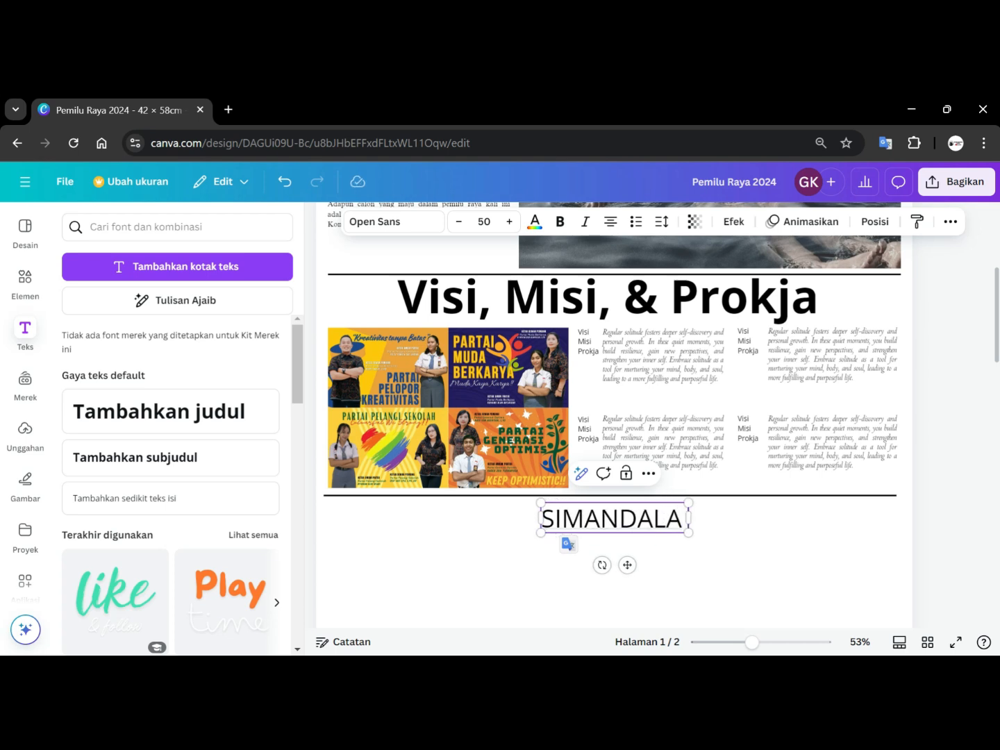
{"action": "type", "text": " TER"}
{"action": "key", "text": "BackSpace"}
{"action": "key", "text": "BackSpace"}
{"action": "type", "text": "erbitkan"}
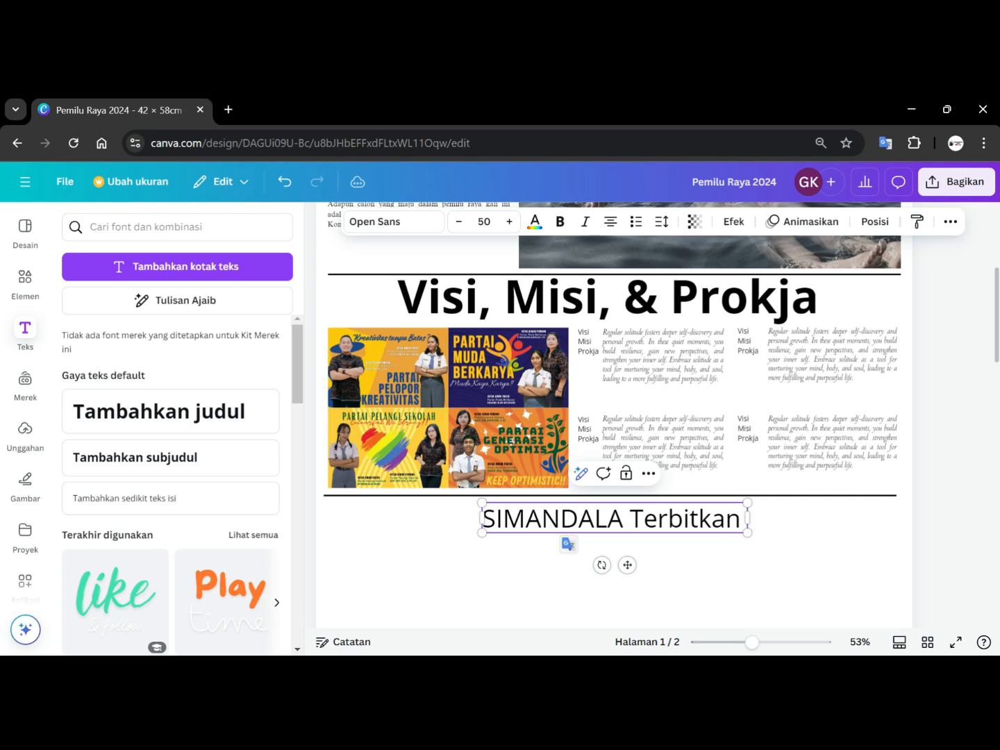
{"action": "type", "text": " In"}
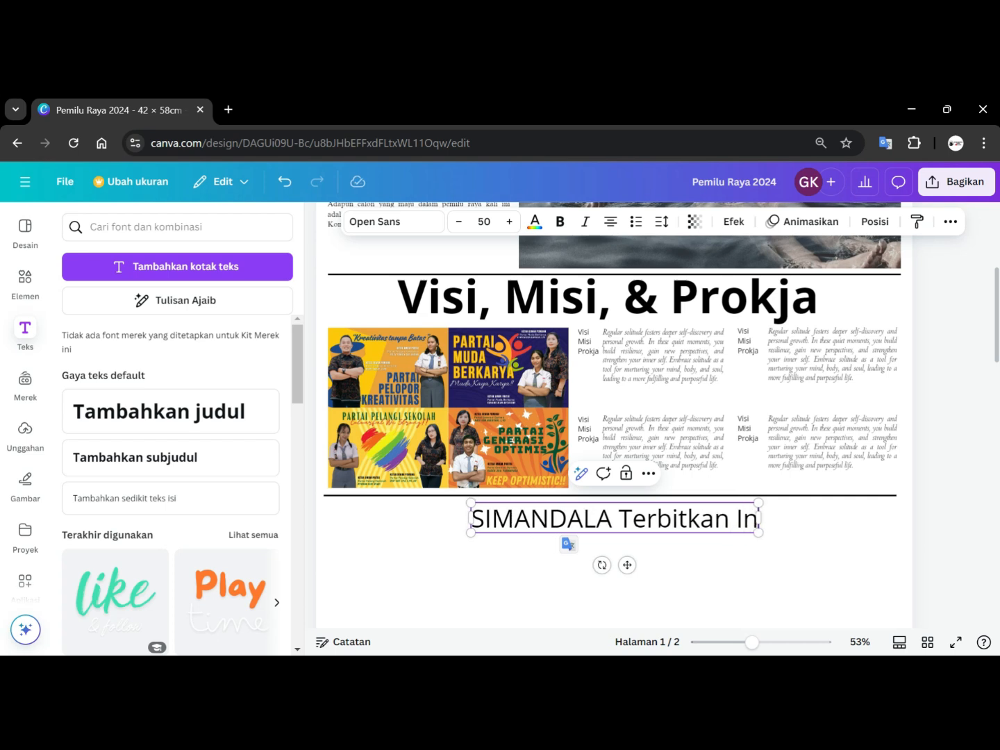
{"action": "type", "text": "ovasi"}
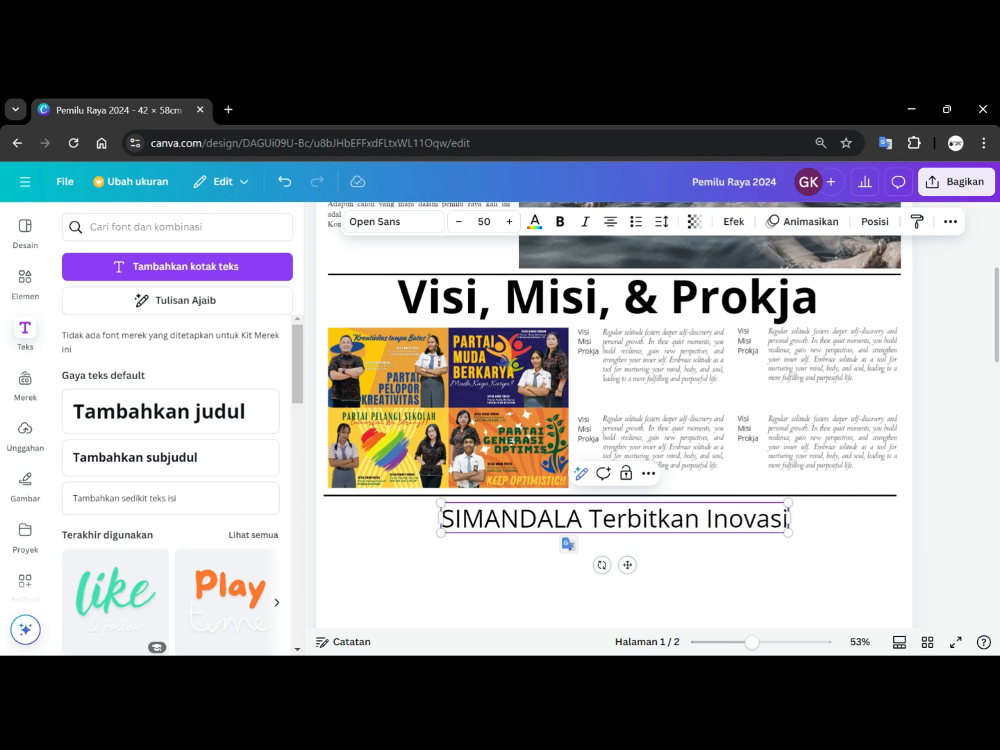
{"action": "type", "text": " Terbaru D"}
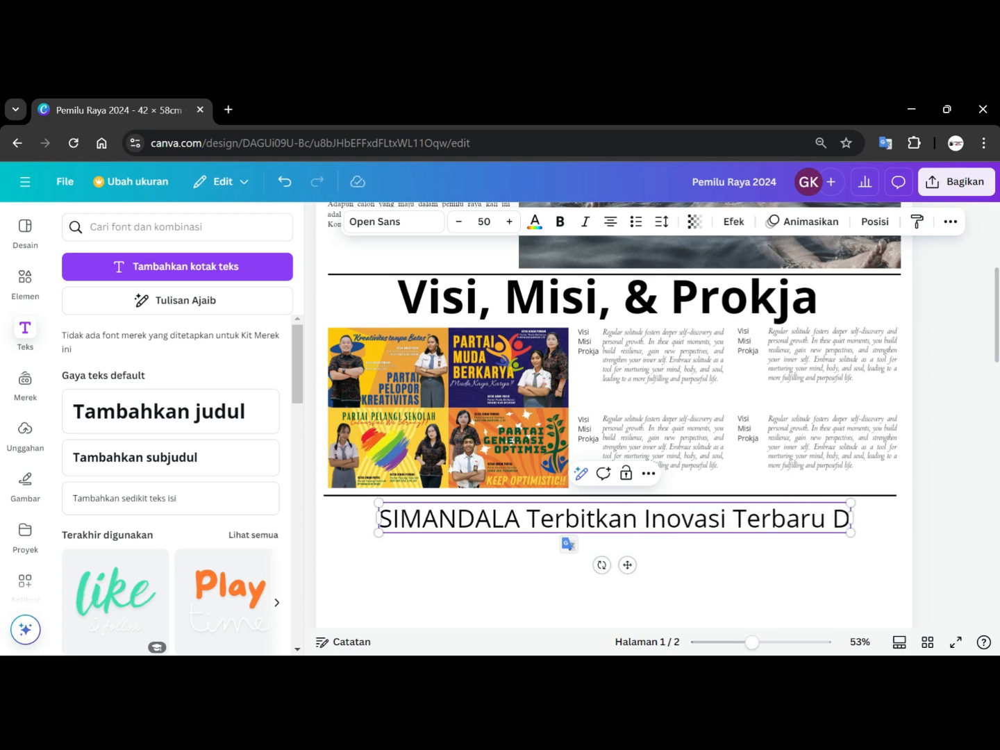
{"action": "key", "text": "BackSpace"}
{"action": "type", "text": "di Pemilu"}
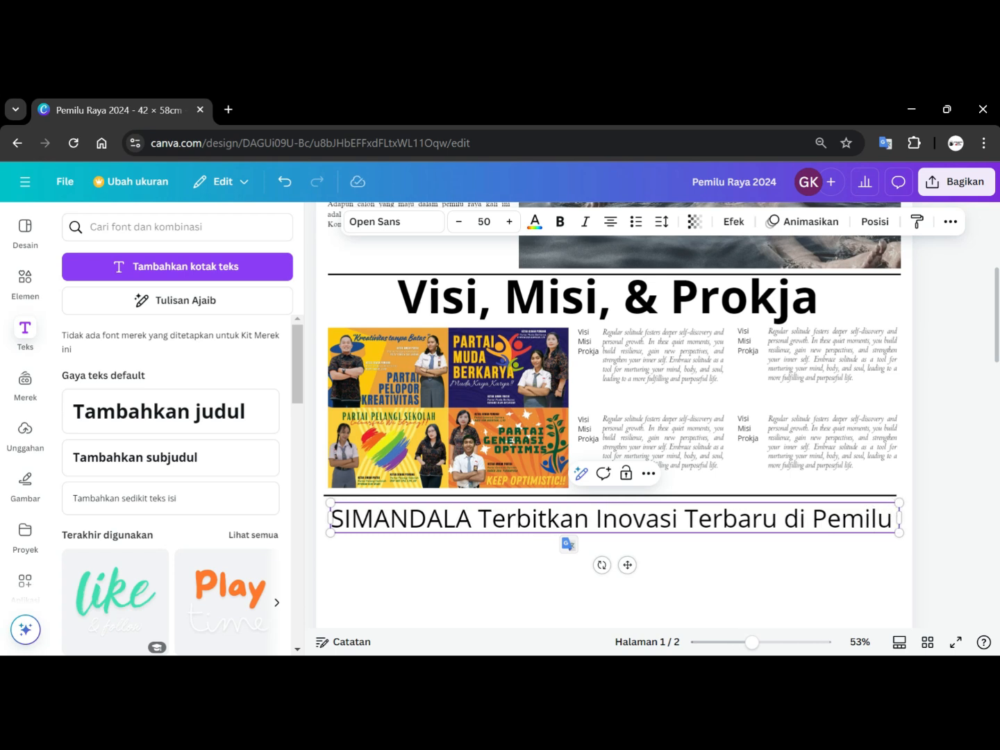
{"action": "type", "text": " Raya 2"}
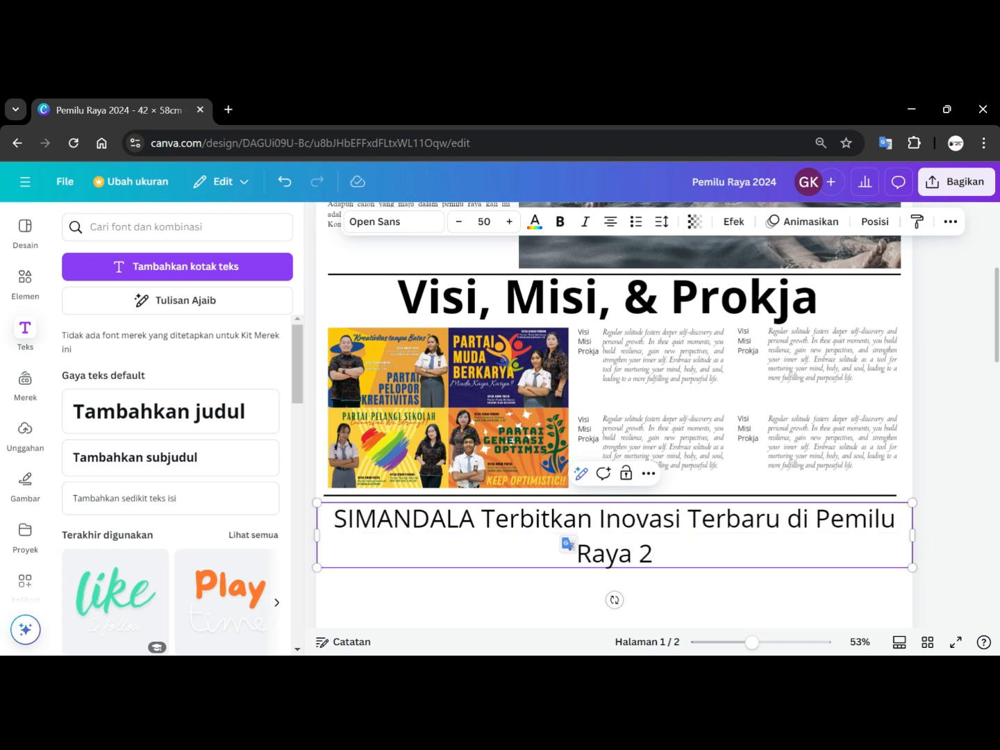
{"action": "type", "text": "0"}
{"action": "type", "text": "24"}
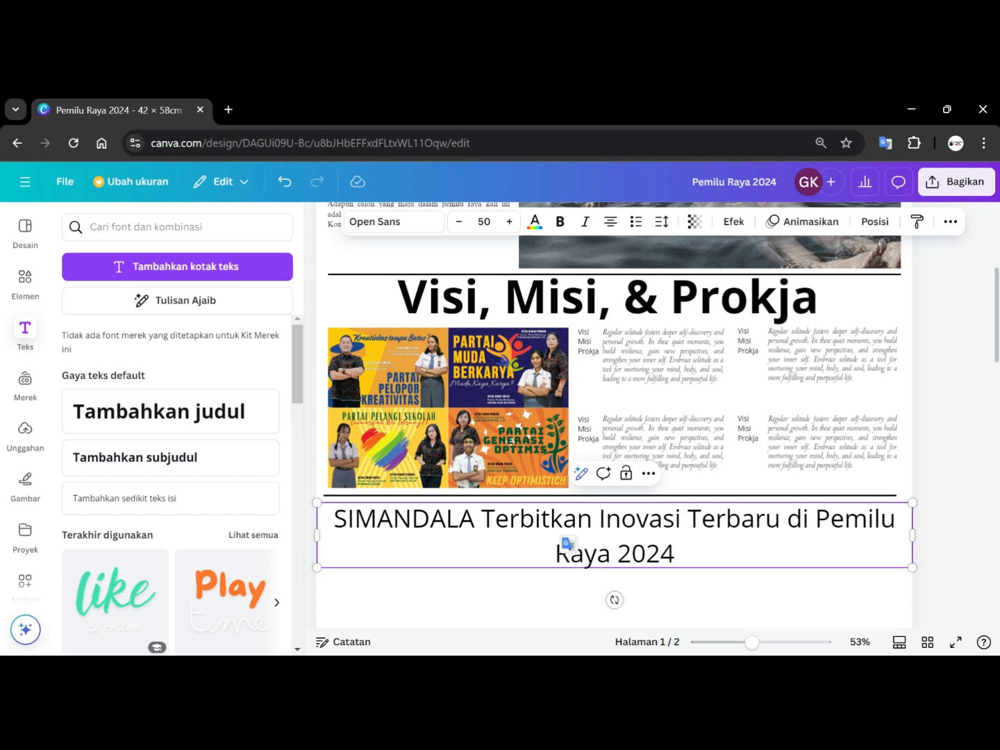
Shrink the headline text box so its font size becomes 28.9.
{"action": "left_click_drag", "start_coordinate": [318, 503], "coordinate": [567, 530]}
{"action": "left_click_drag", "start_coordinate": [774, 559], "coordinate": [331, 451]}
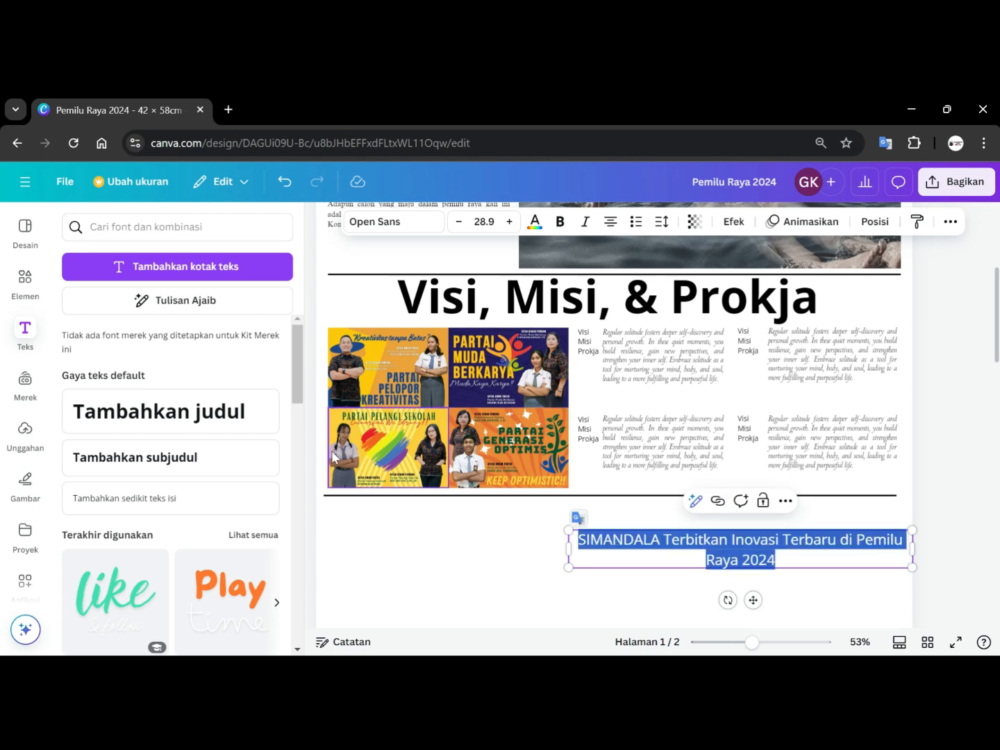
{"action": "left_click", "coordinate": [204, 416]}
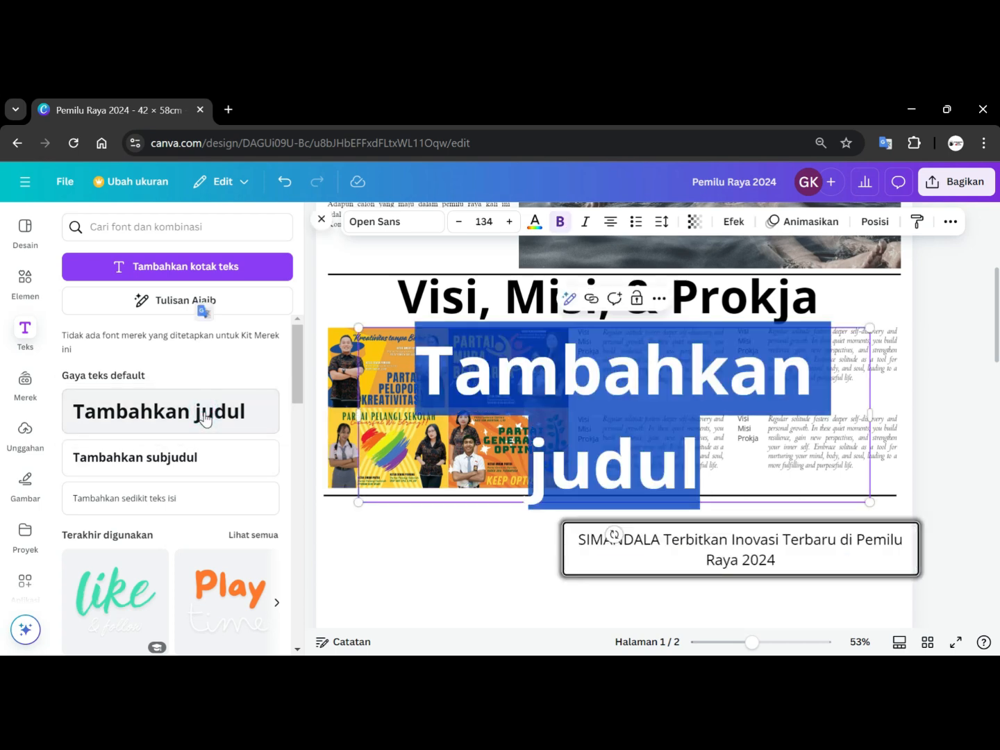
{"action": "key", "text": "ctrl+z"}
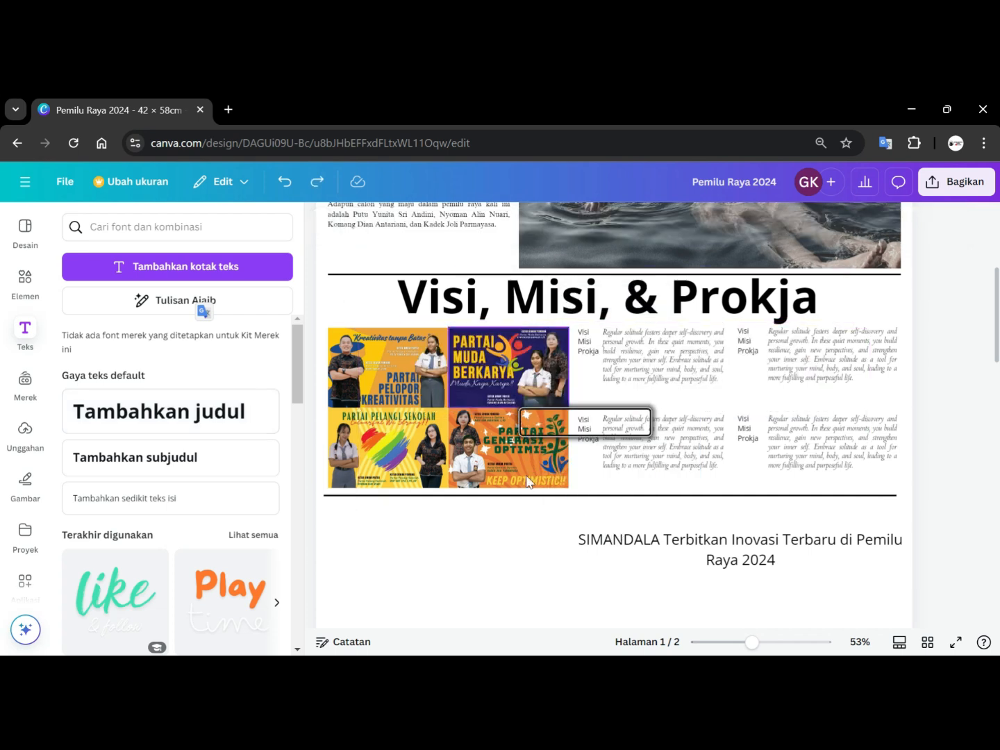
Select all of the headline's text and make it bold.
{"action": "left_click", "coordinate": [630, 544]}
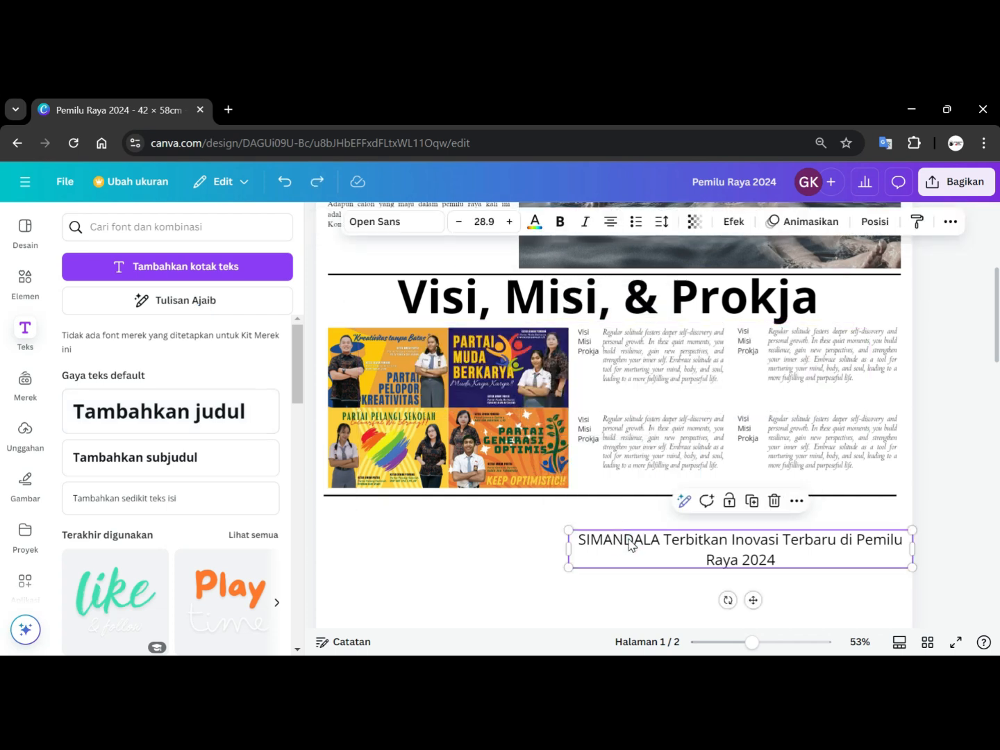
{"action": "key", "text": "ctrl+a"}
{"action": "left_click", "coordinate": [875, 613]}
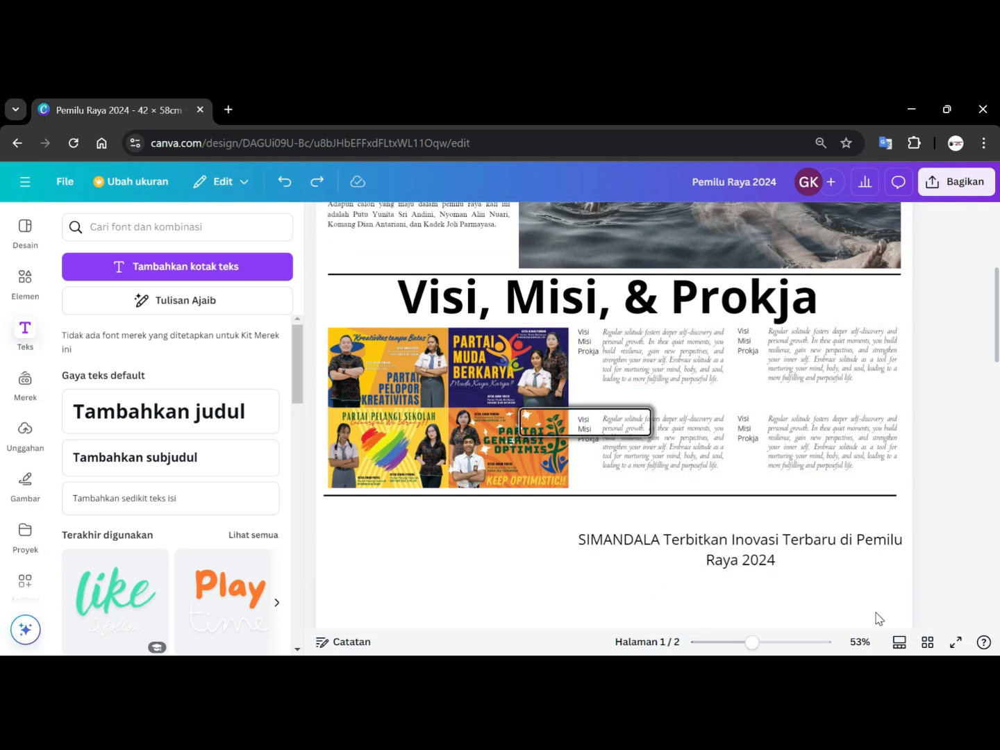
{"action": "double_click", "coordinate": [783, 549]}
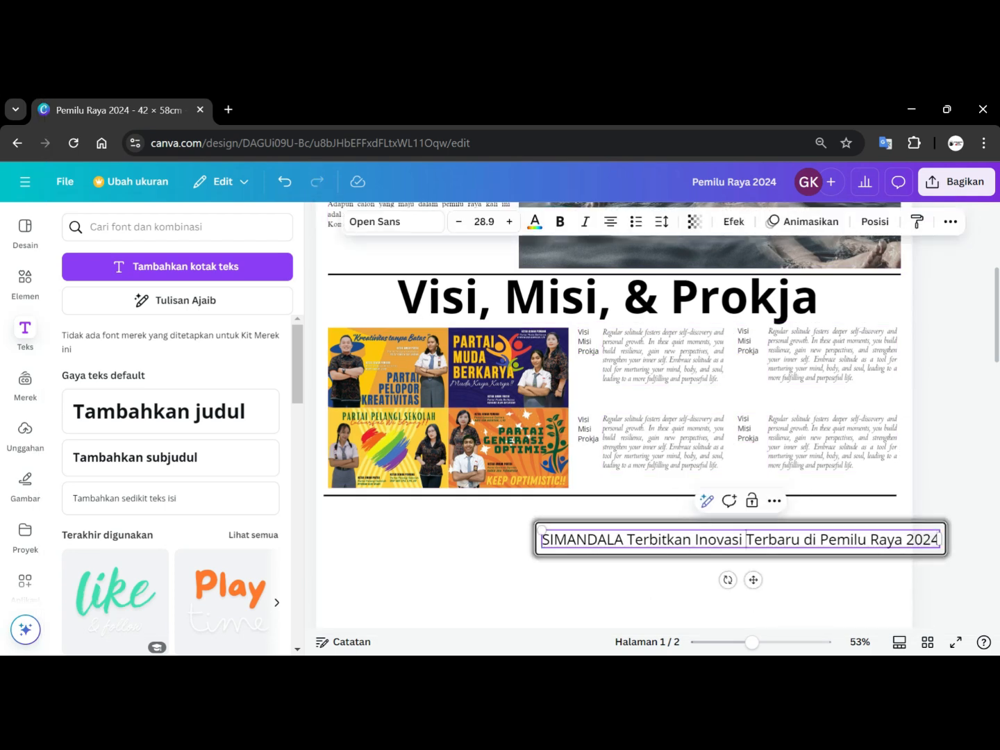
{"action": "key", "text": "ctrl+a"}
{"action": "left_click", "coordinate": [559, 222]}
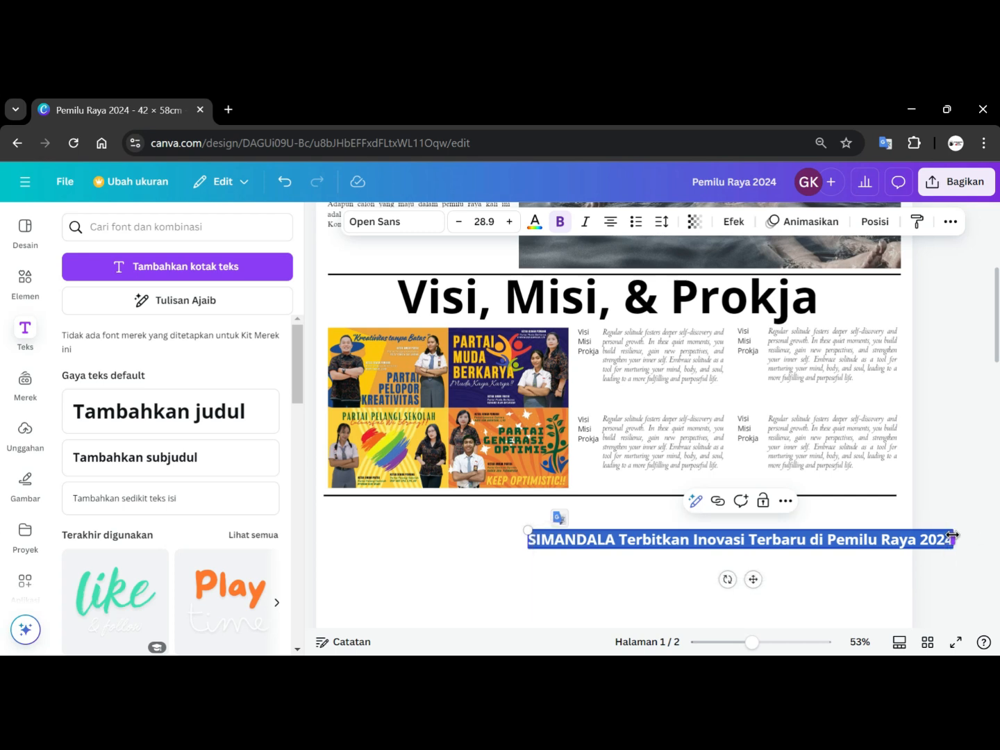
Widen the bold headline to a single line and move it just below the lower divider, flush with the right edge.
{"action": "left_click_drag", "start_coordinate": [952, 534], "coordinate": [803, 546]}
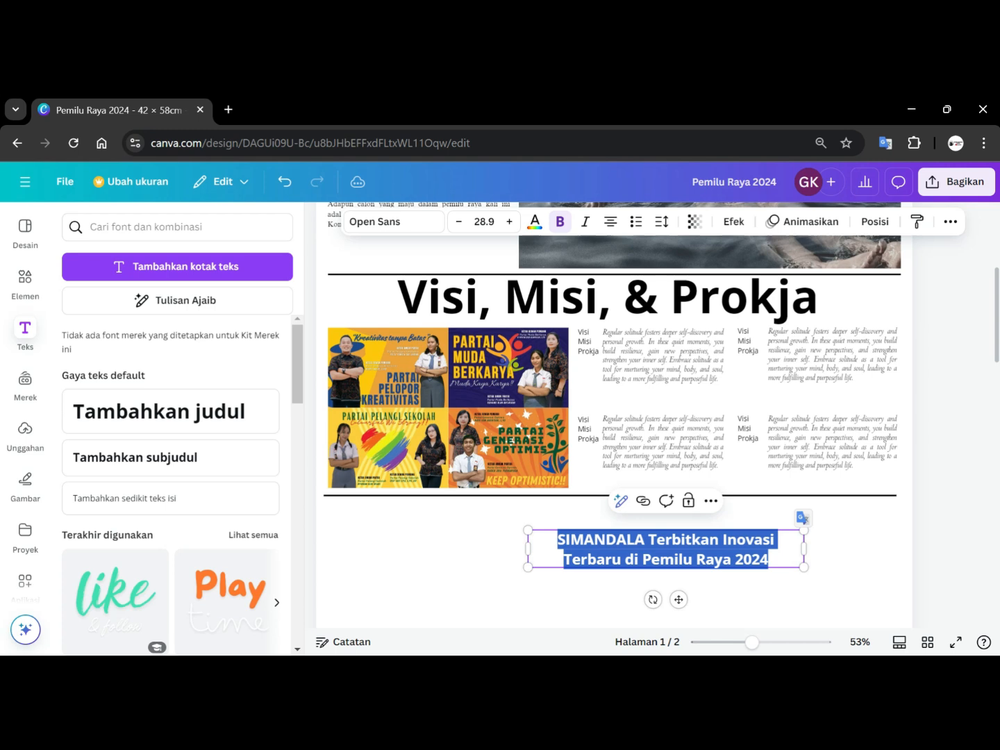
{"action": "left_click", "coordinate": [871, 551]}
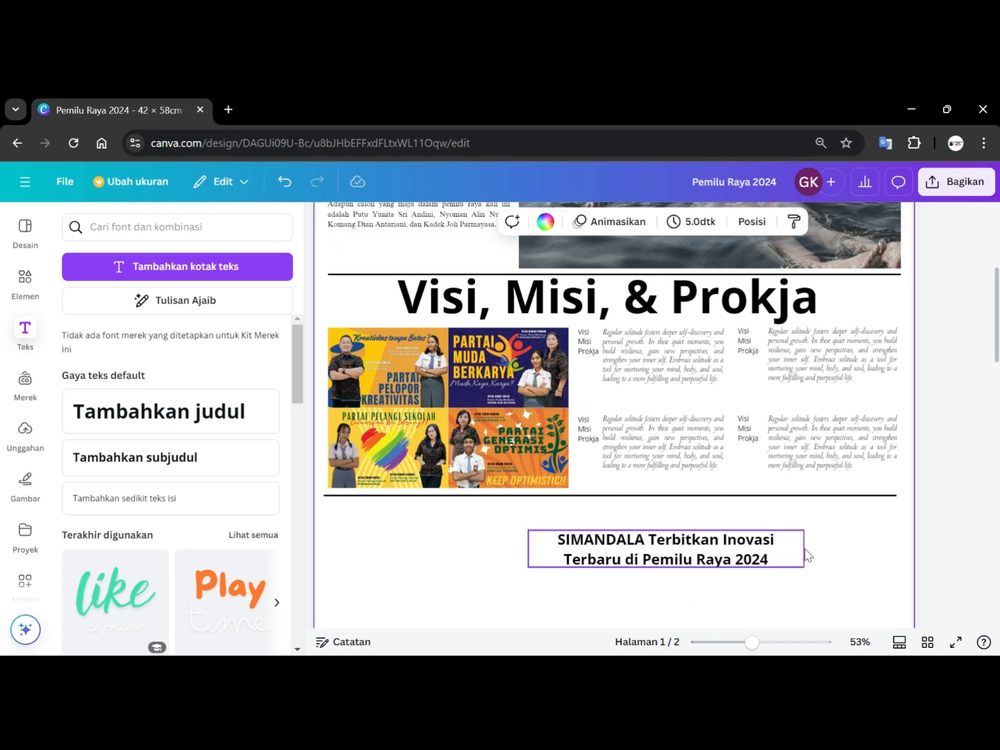
{"action": "left_click", "coordinate": [781, 555]}
{"action": "left_click_drag", "start_coordinate": [803, 547], "coordinate": [952, 540]}
{"action": "left_click_drag", "start_coordinate": [833, 544], "coordinate": [776, 513]}
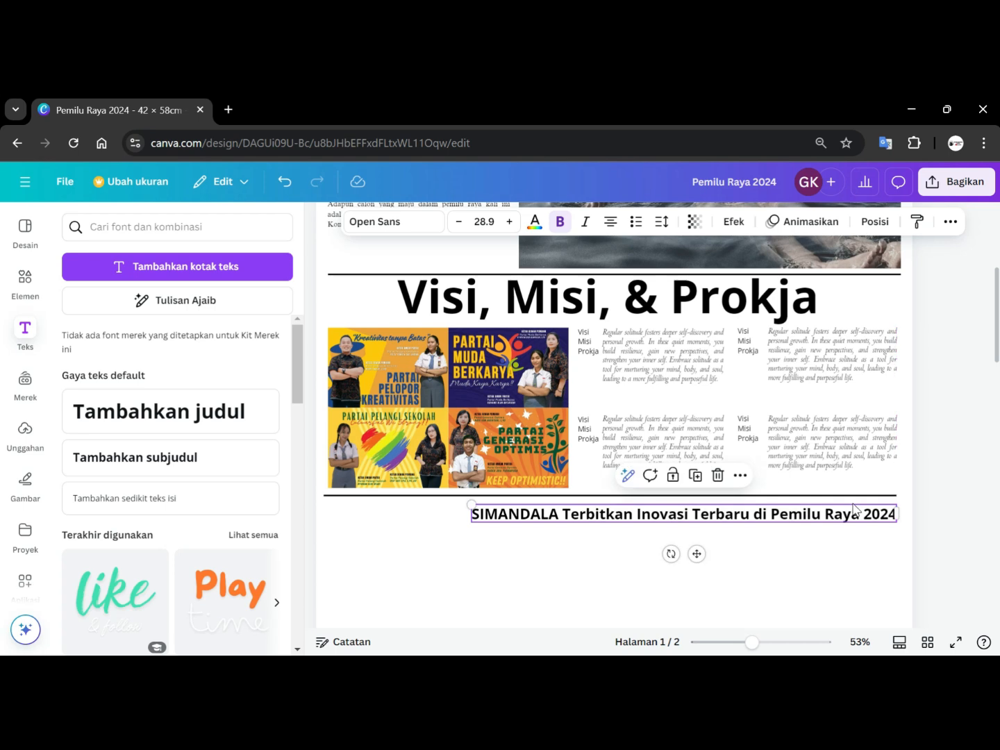
{"action": "left_click", "coordinate": [970, 482]}
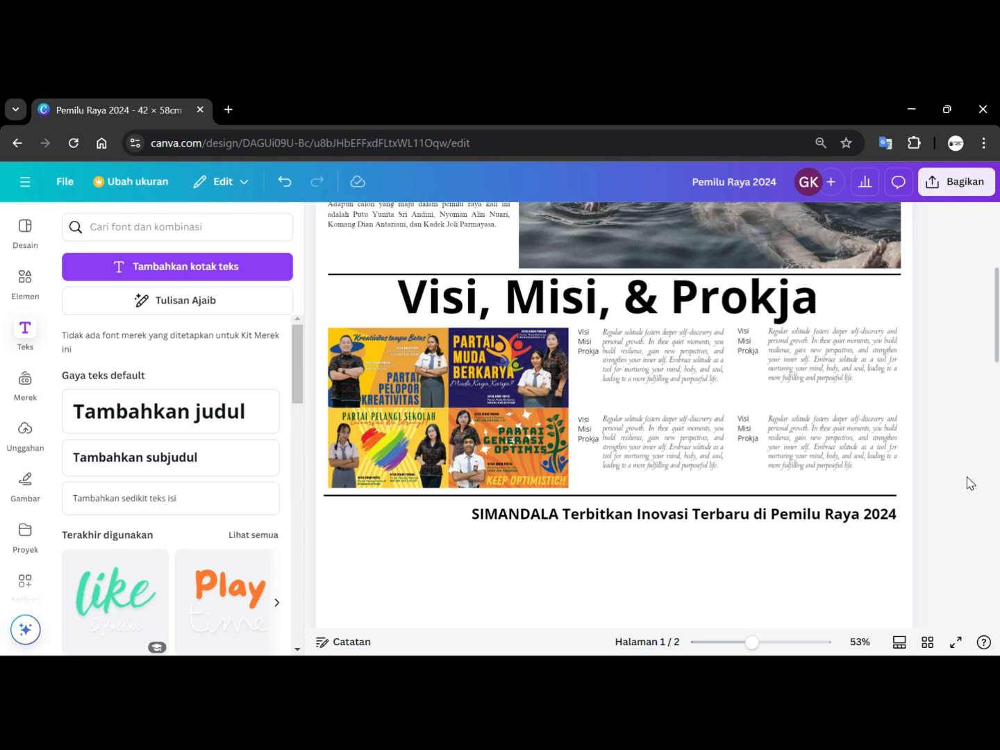
Paste a copy of a Centaur paragraph text box under the headline and duplicate it into a row of columns.
{"action": "left_click", "coordinate": [560, 519]}
{"action": "left_click", "coordinate": [559, 519]}
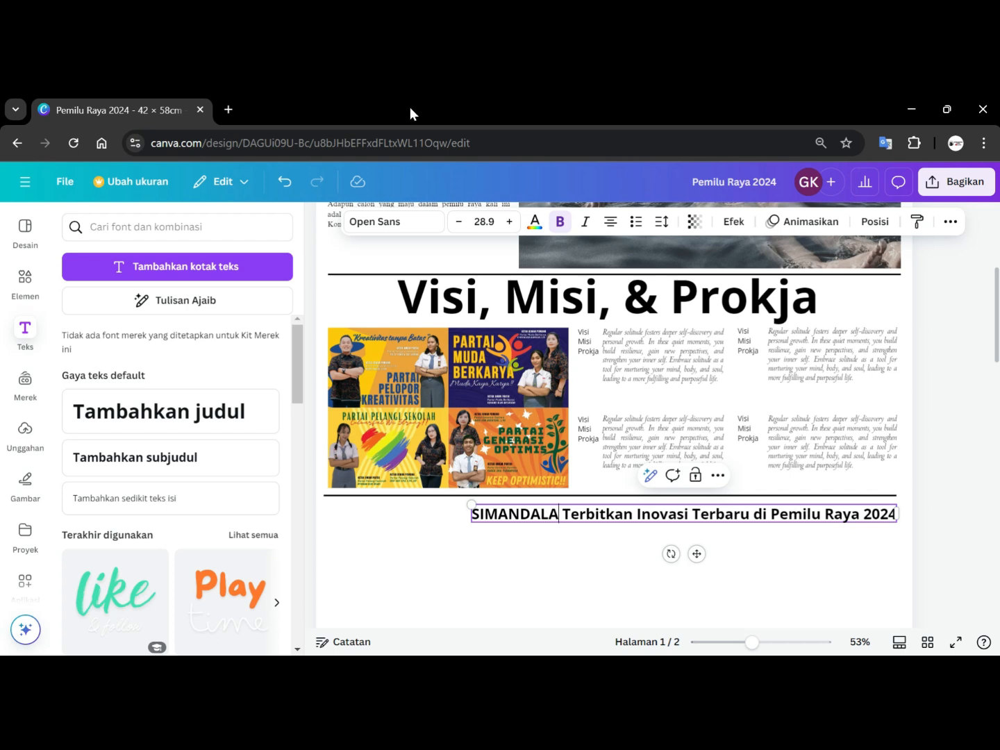
{"action": "left_click", "coordinate": [639, 365]}
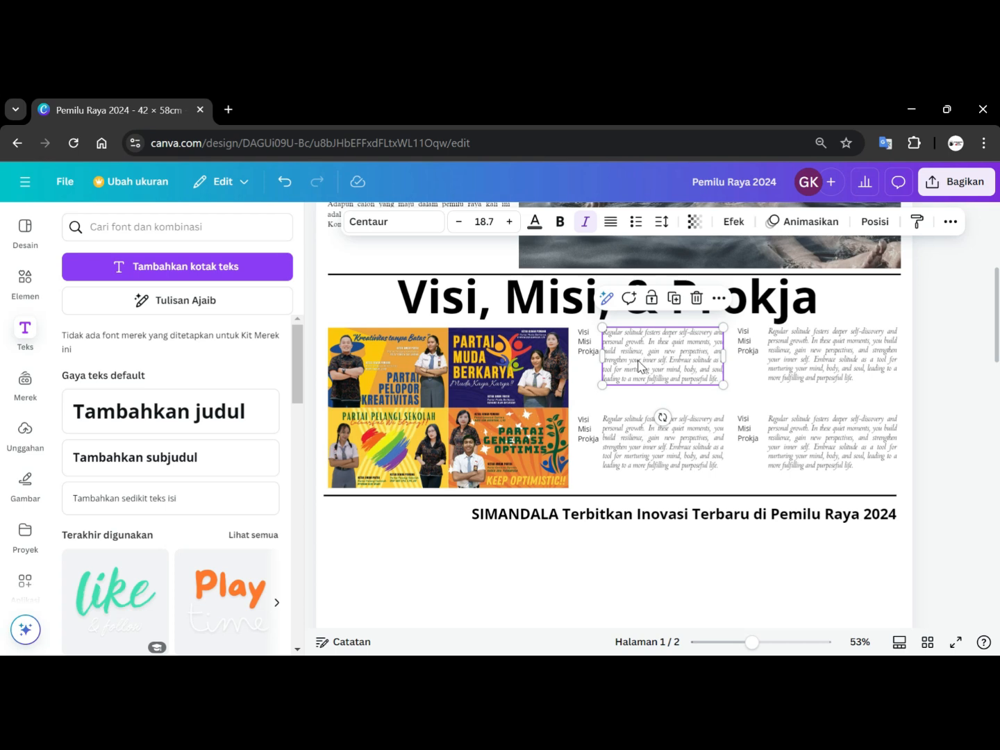
{"action": "left_click", "coordinate": [538, 543]}
{"action": "key", "text": "ctrl+v"}
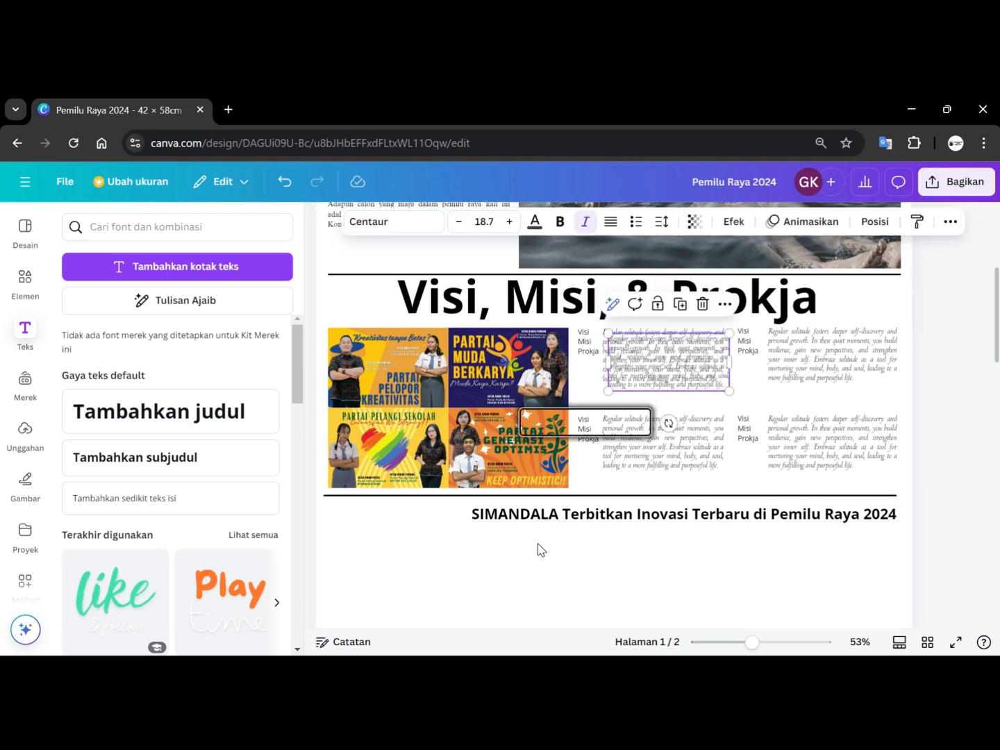
{"action": "left_click_drag", "start_coordinate": [625, 362], "coordinate": [506, 553]}
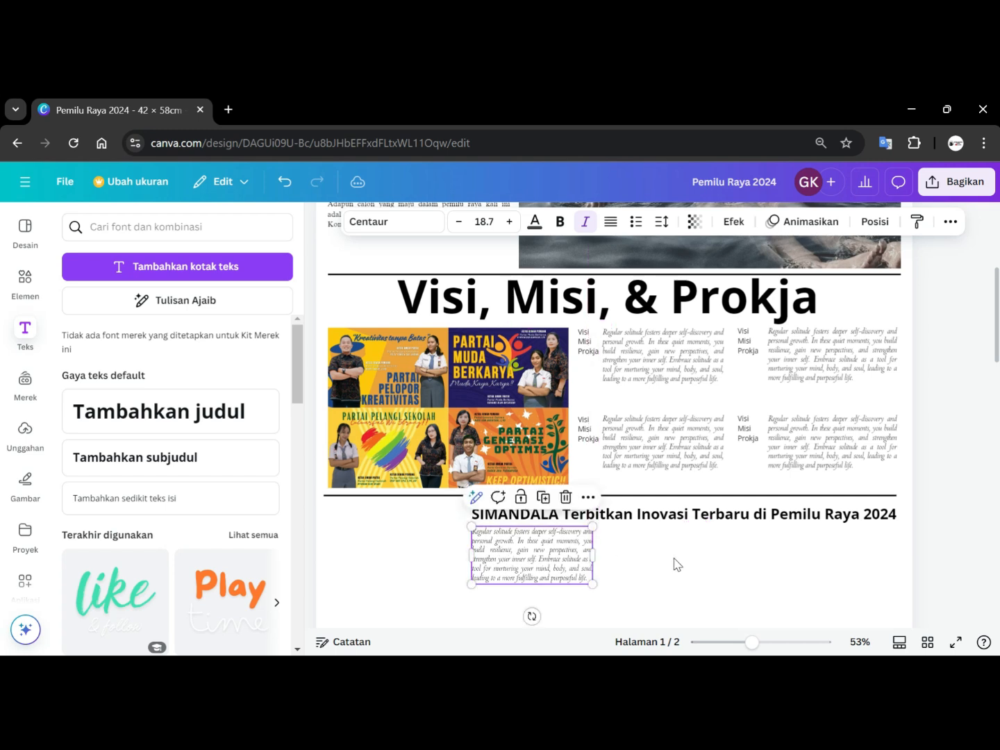
{"action": "key", "text": "ctrl+d"}
{"action": "left_click_drag", "start_coordinate": [576, 568], "coordinate": [807, 567]}
Narrow the first paragraph column under the headline so it sits clear of the next column.
{"action": "left_click", "coordinate": [589, 561]}
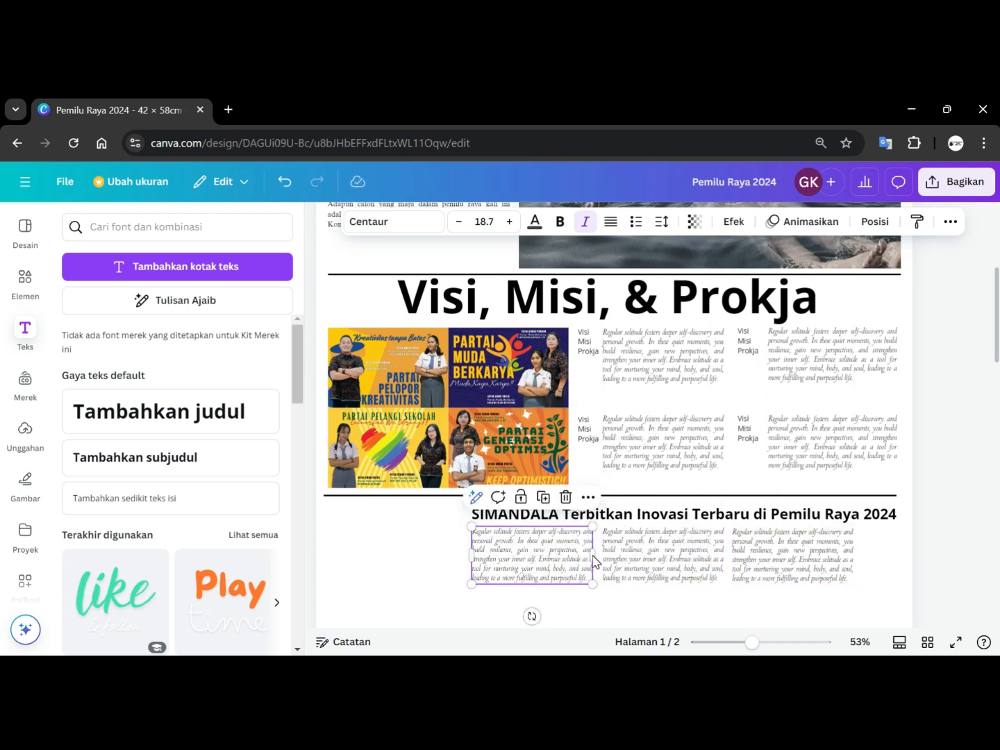
{"action": "double_click", "coordinate": [591, 559]}
{"action": "left_click_drag", "start_coordinate": [592, 554], "coordinate": [578, 554]}
{"action": "left_click", "coordinate": [635, 557]}
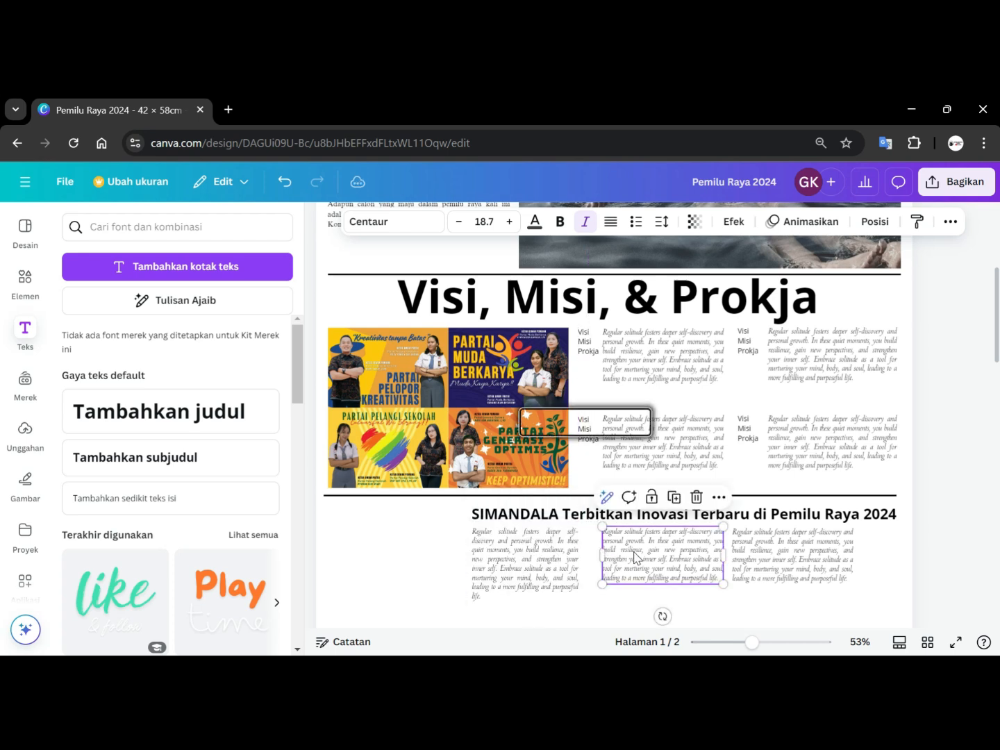
{"action": "left_click_drag", "start_coordinate": [723, 554], "coordinate": [717, 553]}
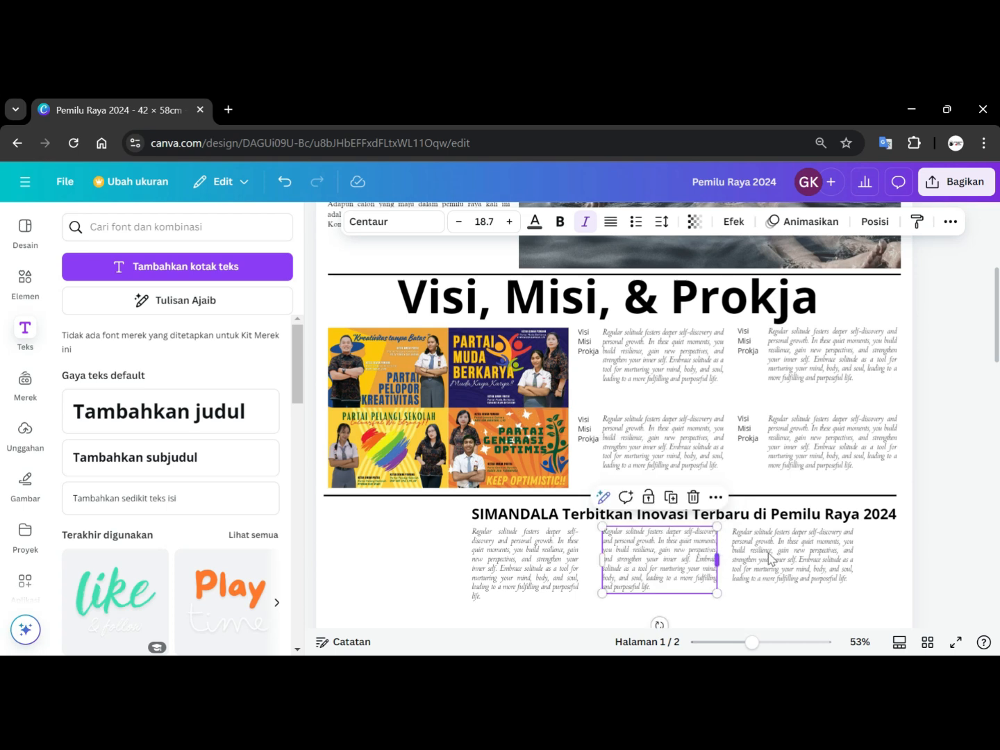
Delete the two other paragraph columns under the headline, keeping only the first.
{"action": "left_click", "coordinate": [800, 559]}
{"action": "key", "text": "Delete"}
{"action": "left_click", "coordinate": [668, 566]}
{"action": "key", "text": "Delete"}
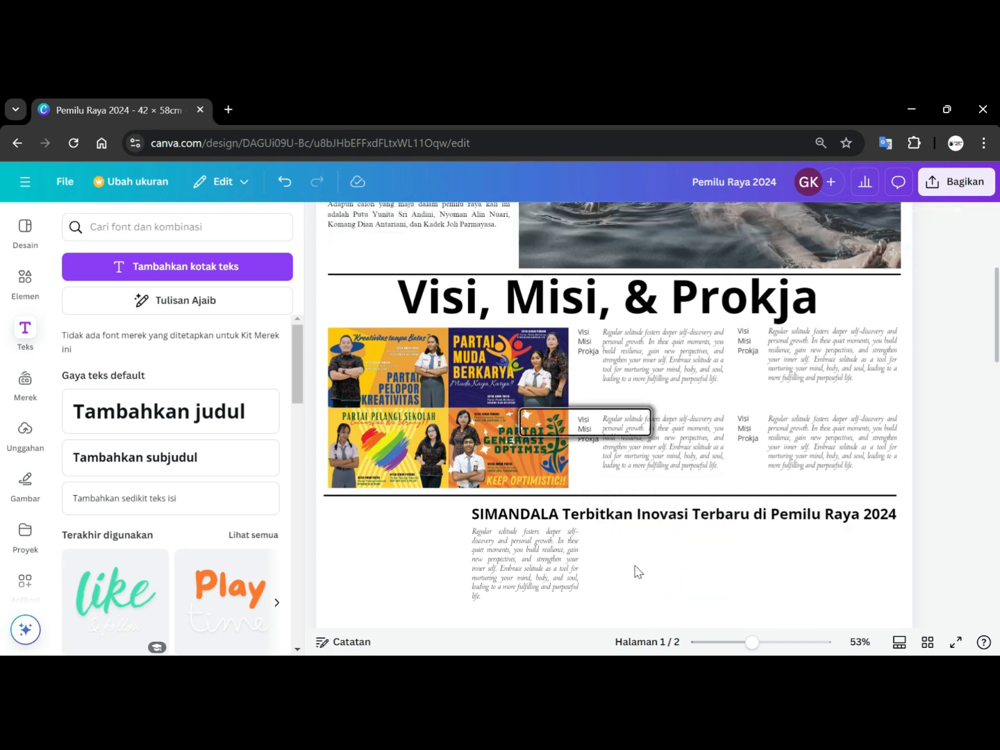
Duplicate the paragraph text box under the SIMANDALA headline into a row of four columns.
{"action": "left_click", "coordinate": [553, 570]}
{"action": "key", "text": "ctrl+d"}
{"action": "left_click_drag", "start_coordinate": [547, 581], "coordinate": [653, 569]}
{"action": "key", "text": "ctrl+v"}
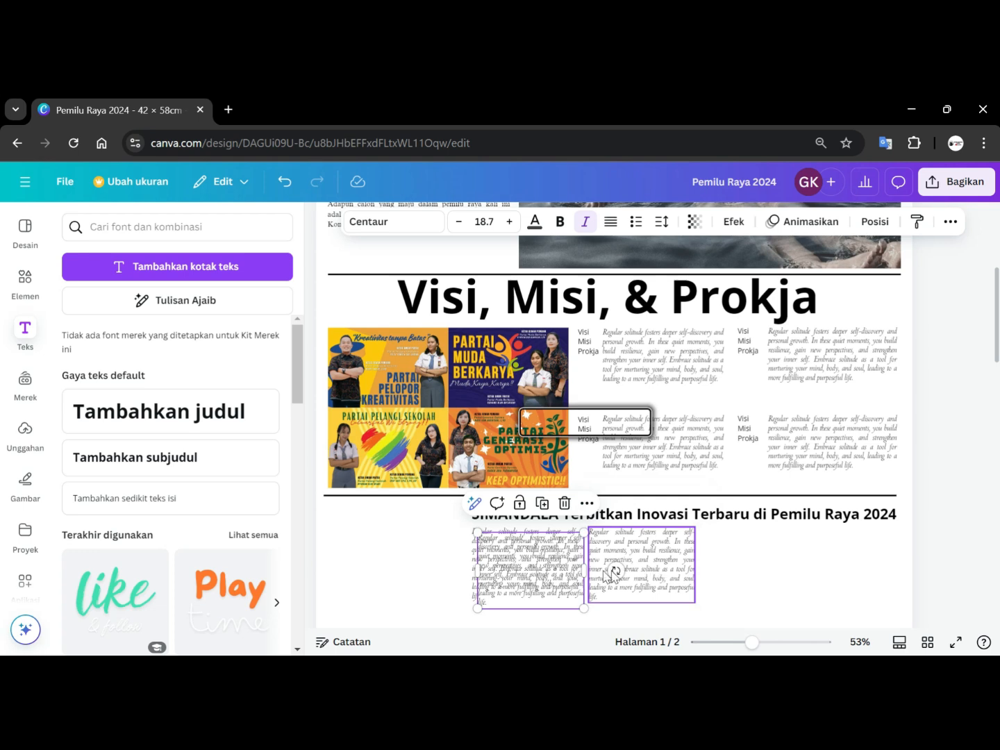
{"action": "left_click_drag", "start_coordinate": [565, 583], "coordinate": [777, 576]}
{"action": "key", "text": "ctrl+v"}
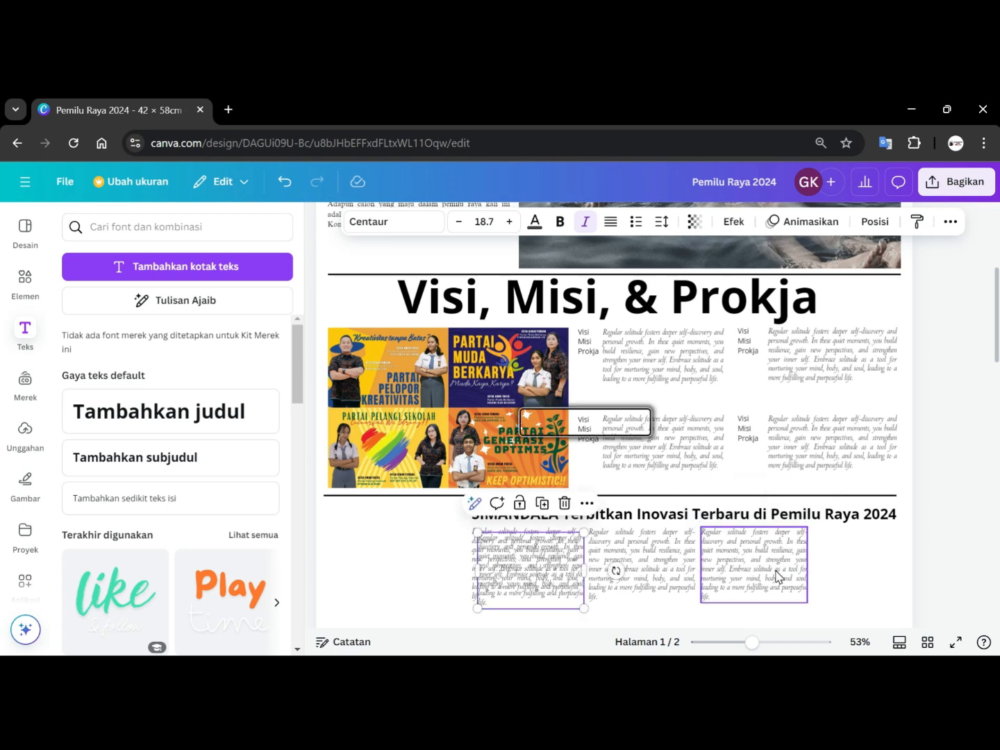
{"action": "left_click_drag", "start_coordinate": [557, 583], "coordinate": [886, 570]}
Nudge the first SIMANDALA column into line with the other three columns.
{"action": "left_click", "coordinate": [536, 562]}
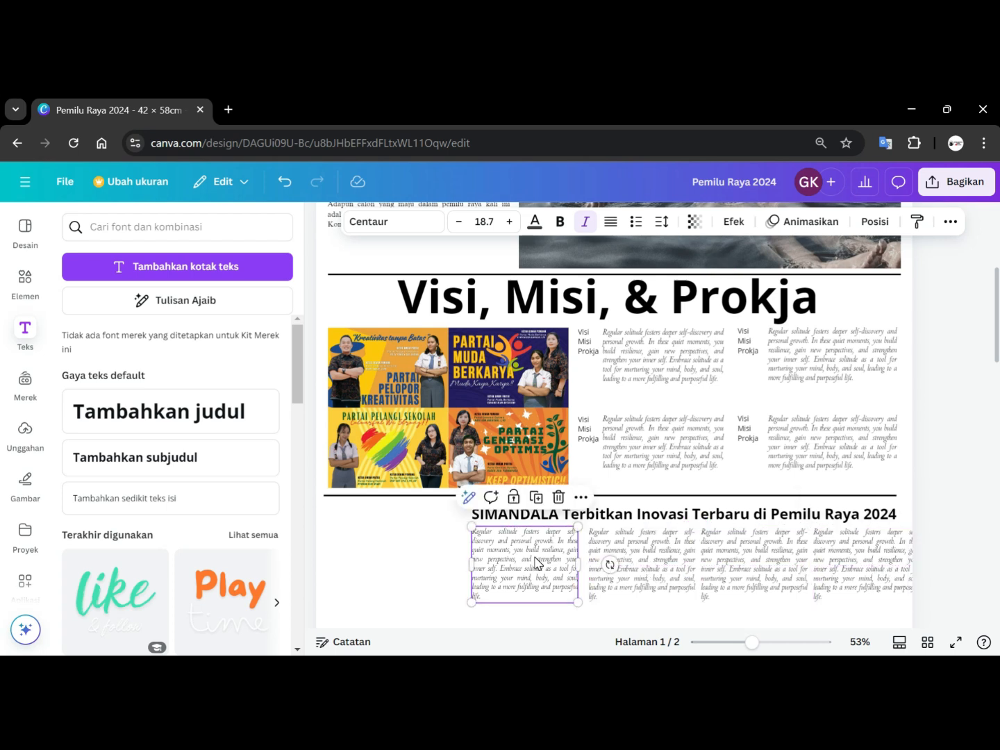
{"action": "left_click_drag", "start_coordinate": [533, 558], "coordinate": [539, 559]}
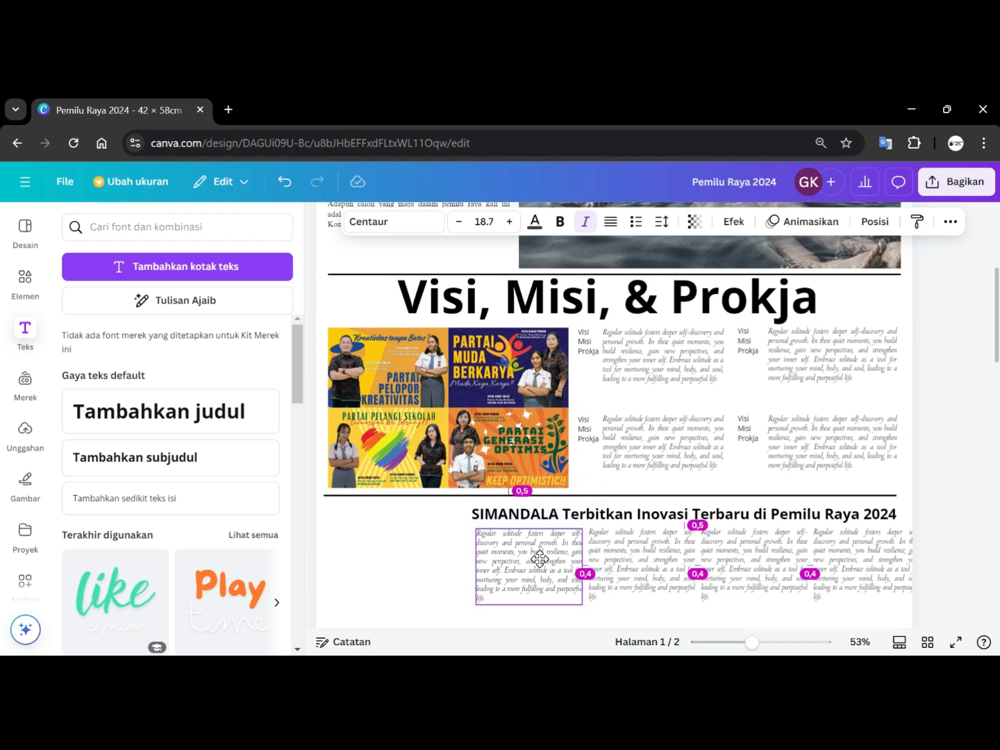
{"action": "left_click_drag", "start_coordinate": [540, 557], "coordinate": [540, 557]}
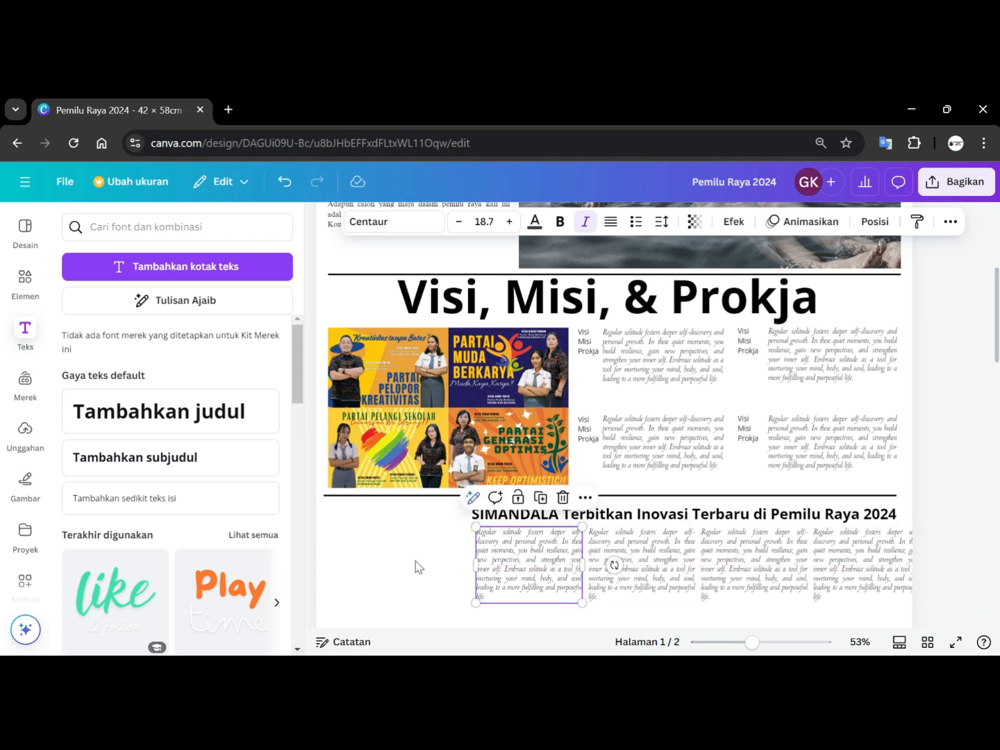
{"action": "left_click_drag", "start_coordinate": [974, 603], "coordinate": [517, 549]}
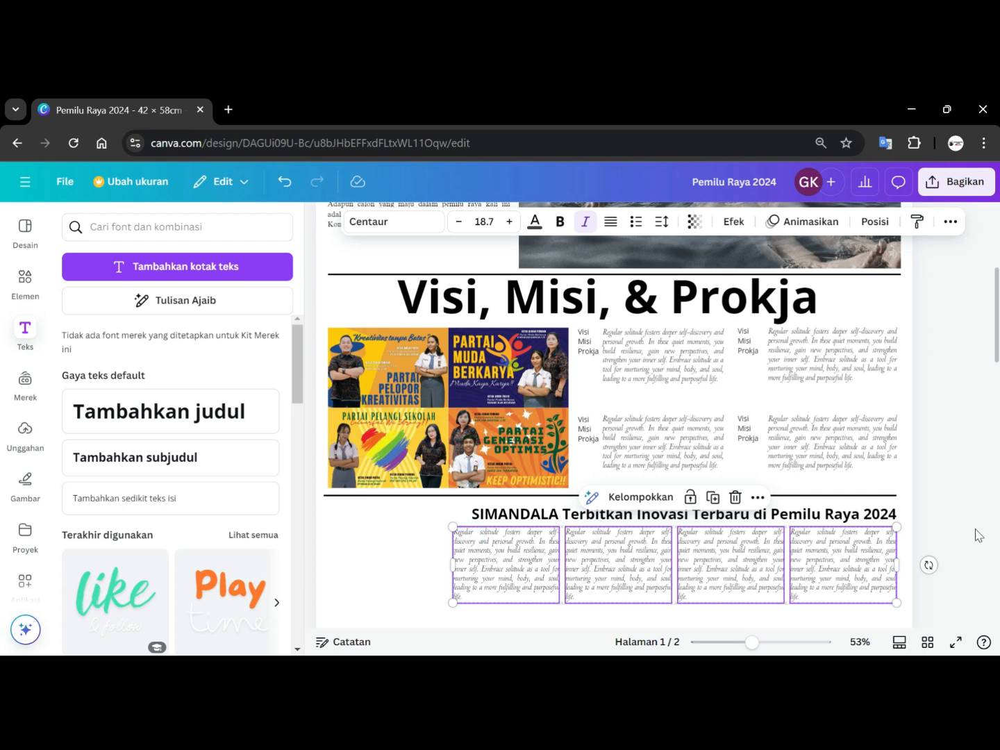
{"action": "left_click", "coordinate": [965, 495]}
Add 'TEJAKULA -' at the start of the first column and make that word bold and non-italic.
{"action": "left_click", "coordinate": [517, 538]}
{"action": "left_click", "coordinate": [517, 538]}
{"action": "left_click", "coordinate": [472, 532]}
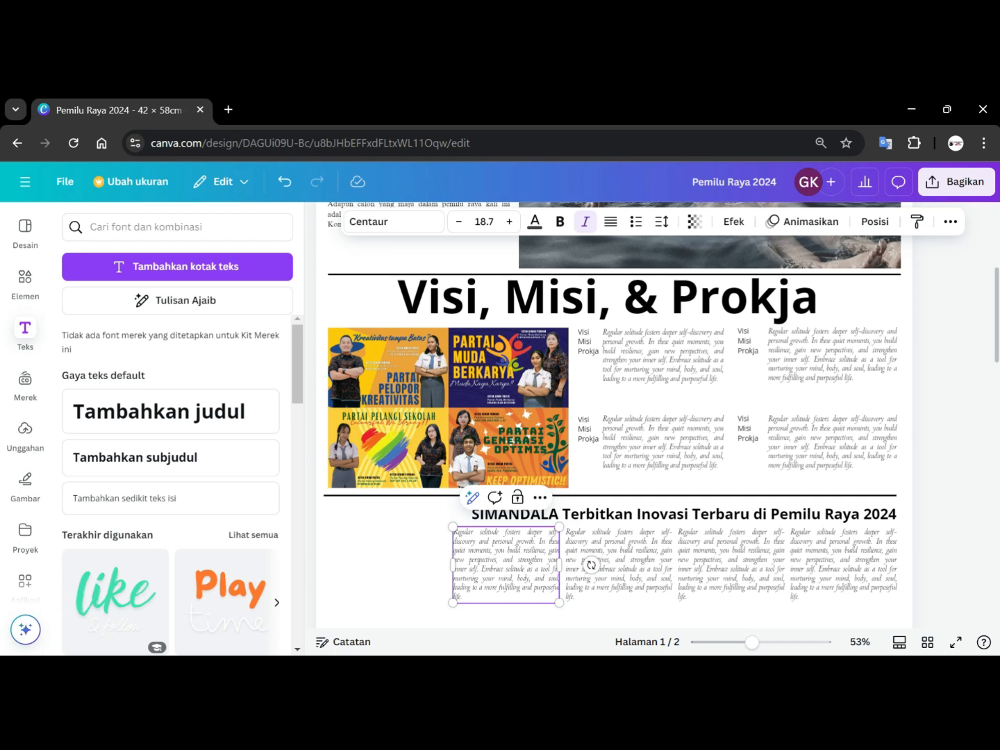
{"action": "type", "text": "TEJAKULA"}
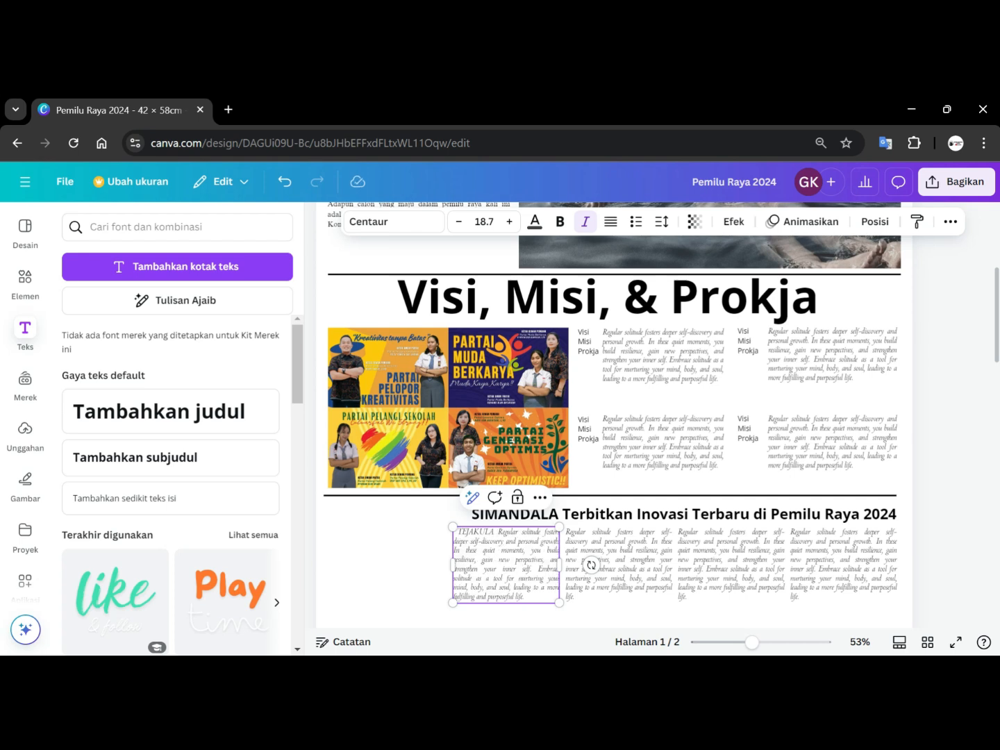
{"action": "type", "text": " -"}
{"action": "left_click_drag", "start_coordinate": [492, 532], "coordinate": [451, 529]}
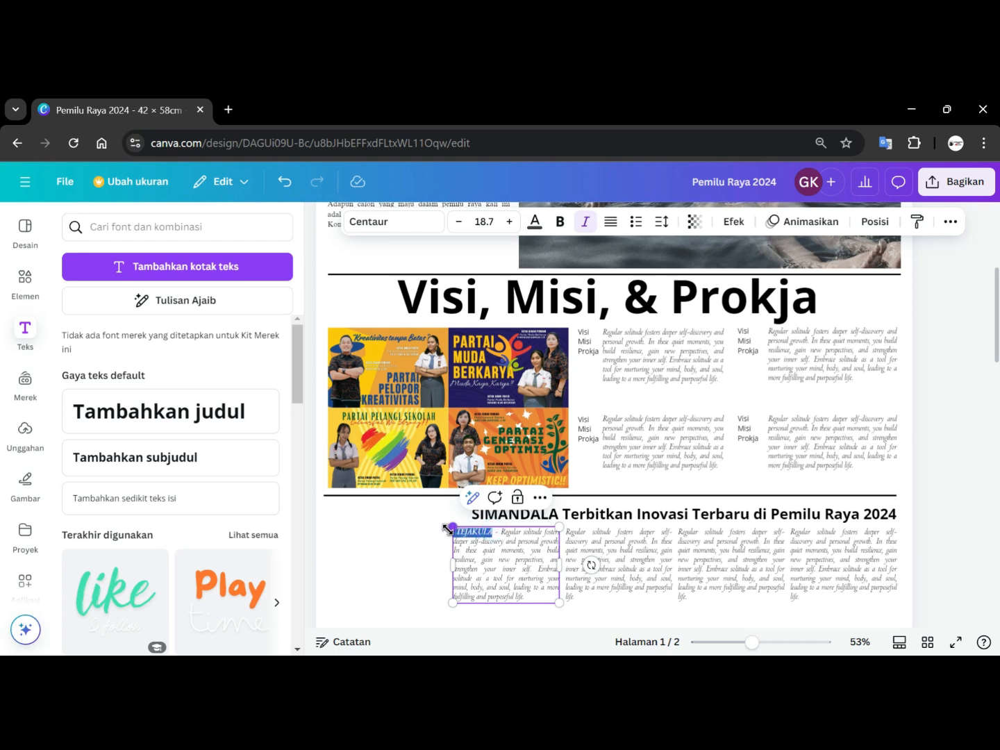
{"action": "left_click", "coordinate": [583, 222]}
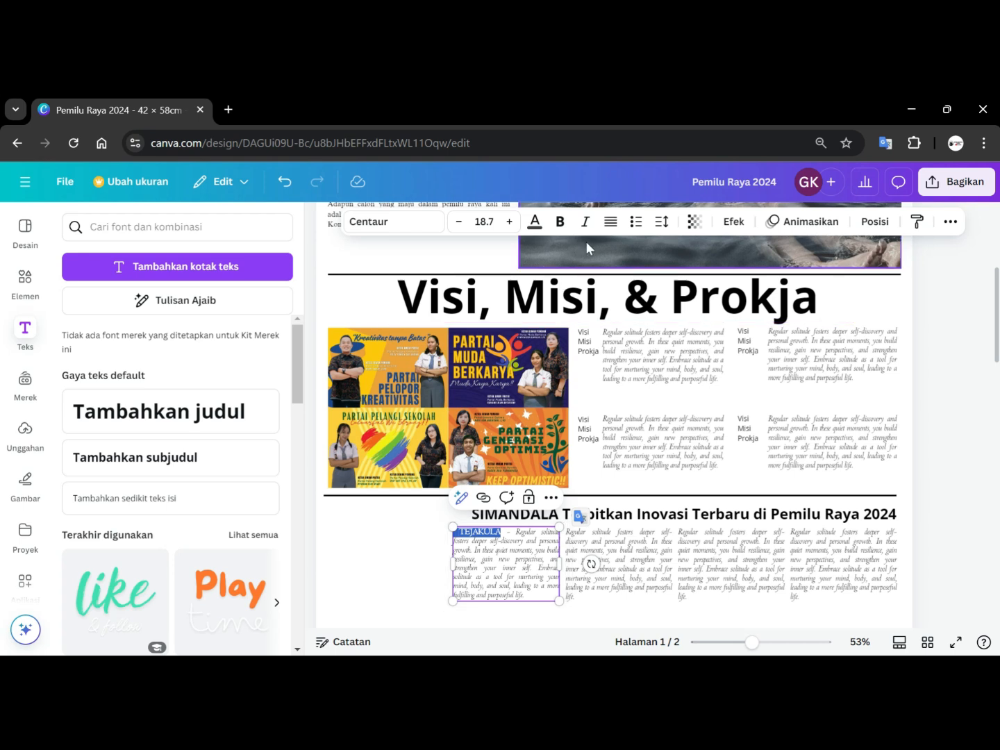
{"action": "left_click", "coordinate": [559, 221]}
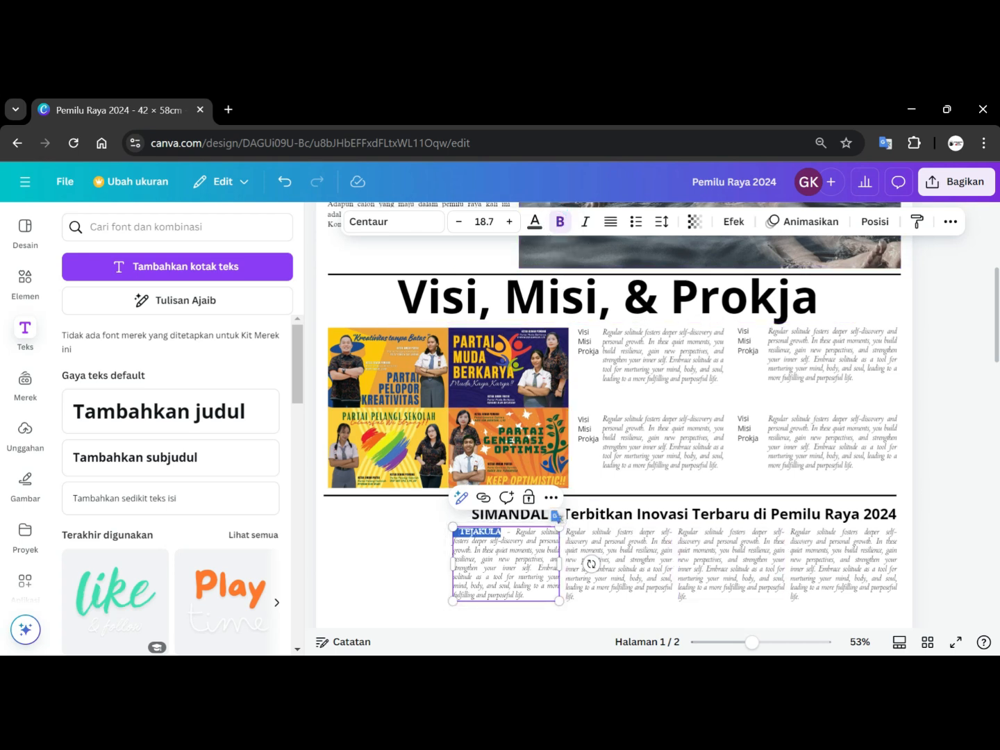
Set all text in the first column to Times New Roman, non-italic, size 14.7.
{"action": "double_click", "coordinate": [509, 568]}
{"action": "key", "text": "ctrl+a"}
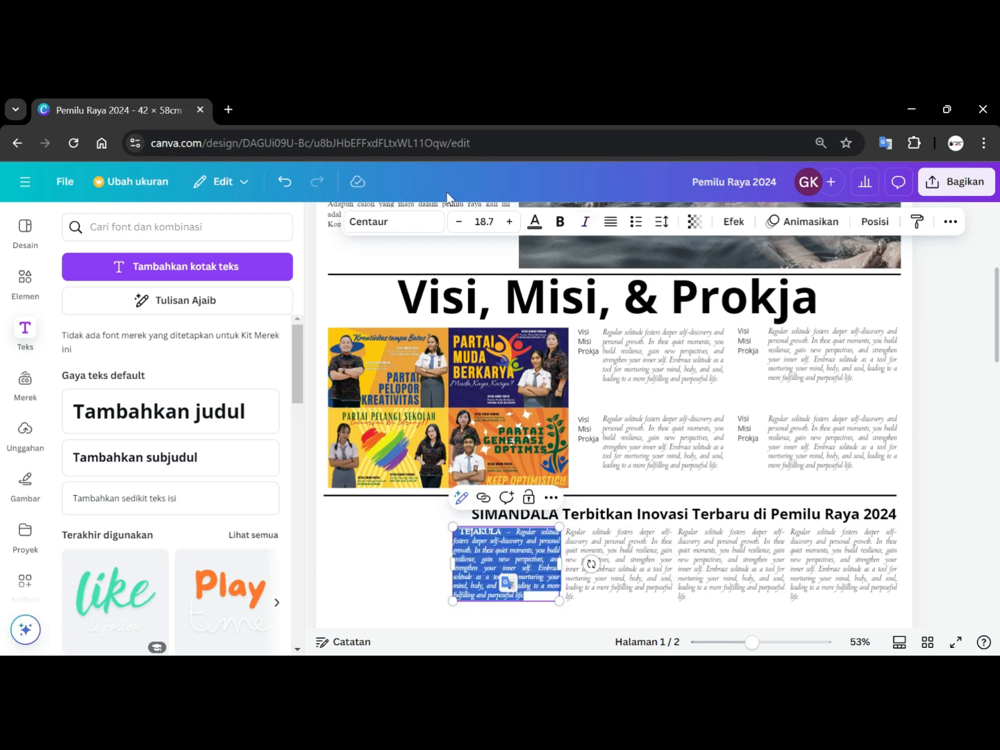
{"action": "left_click", "coordinate": [393, 222]}
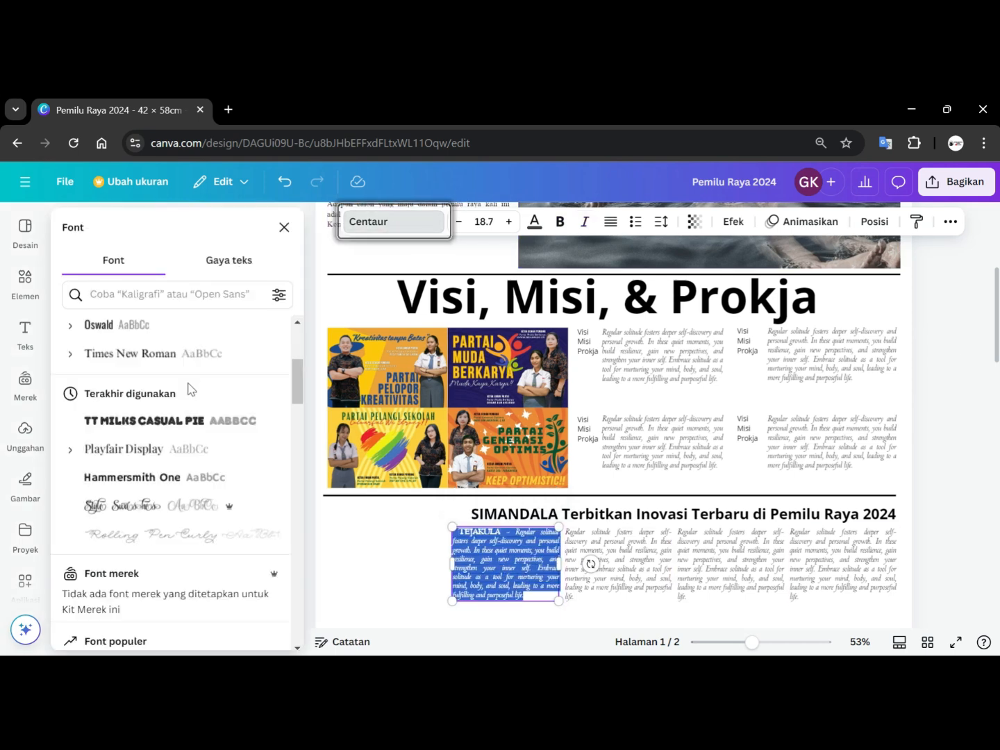
{"action": "scroll", "coordinate": [181, 390], "scroll_direction": "up", "scroll_amount": 4}
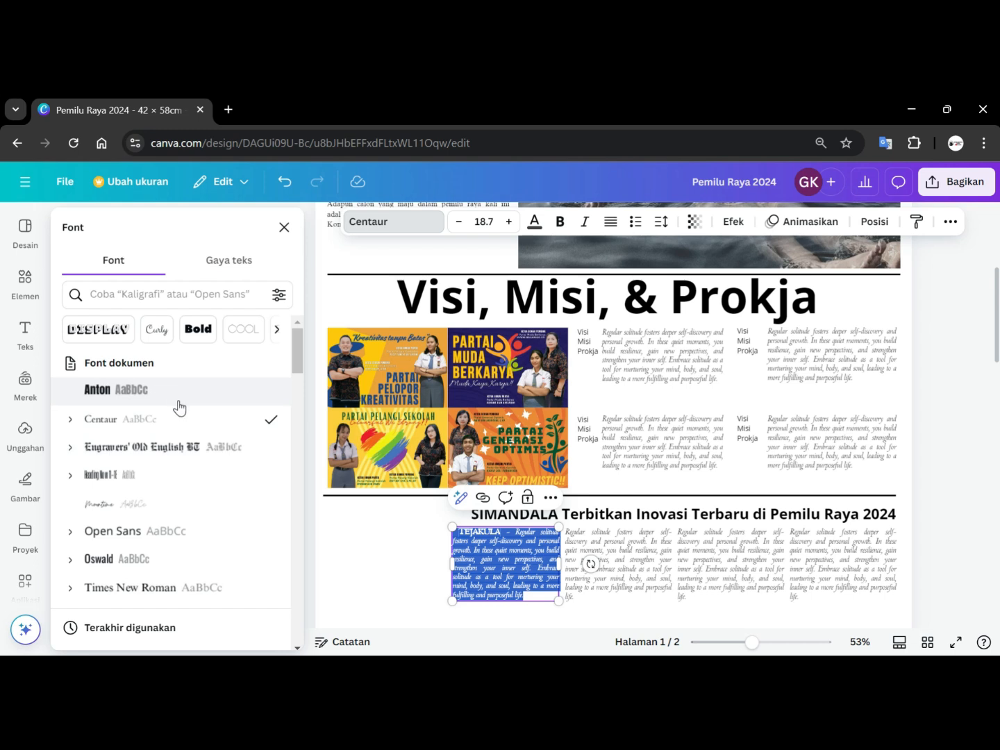
{"action": "scroll", "coordinate": [178, 409], "scroll_direction": "down", "scroll_amount": 3}
{"action": "left_click", "coordinate": [157, 432]}
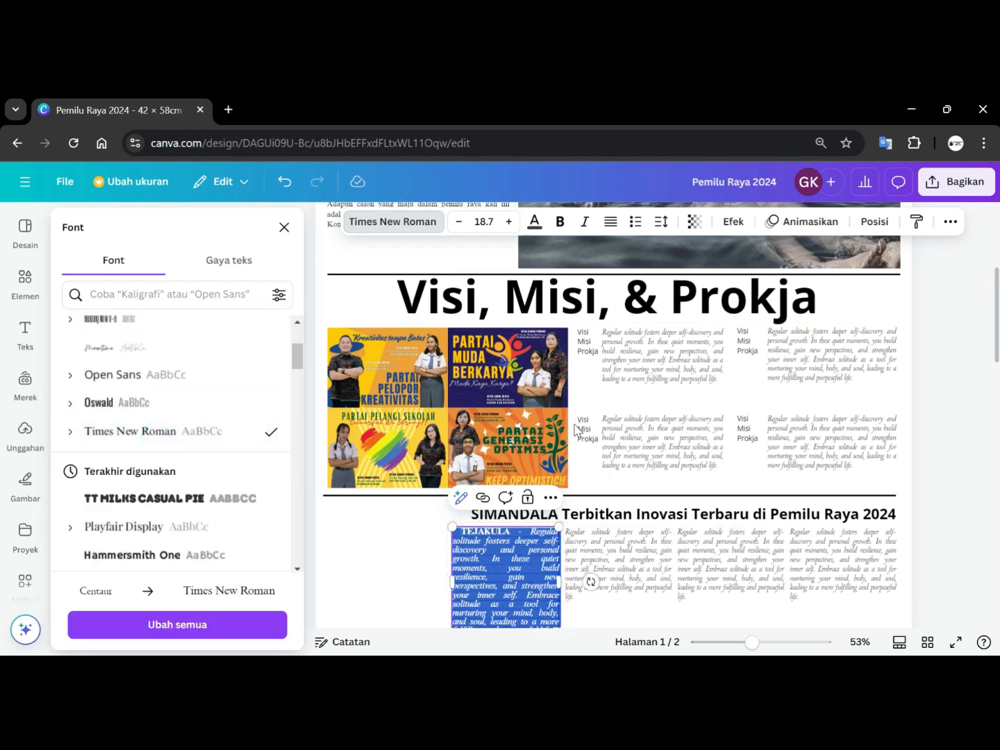
{"action": "left_click", "coordinate": [582, 223]}
{"action": "left_click", "coordinate": [582, 222]}
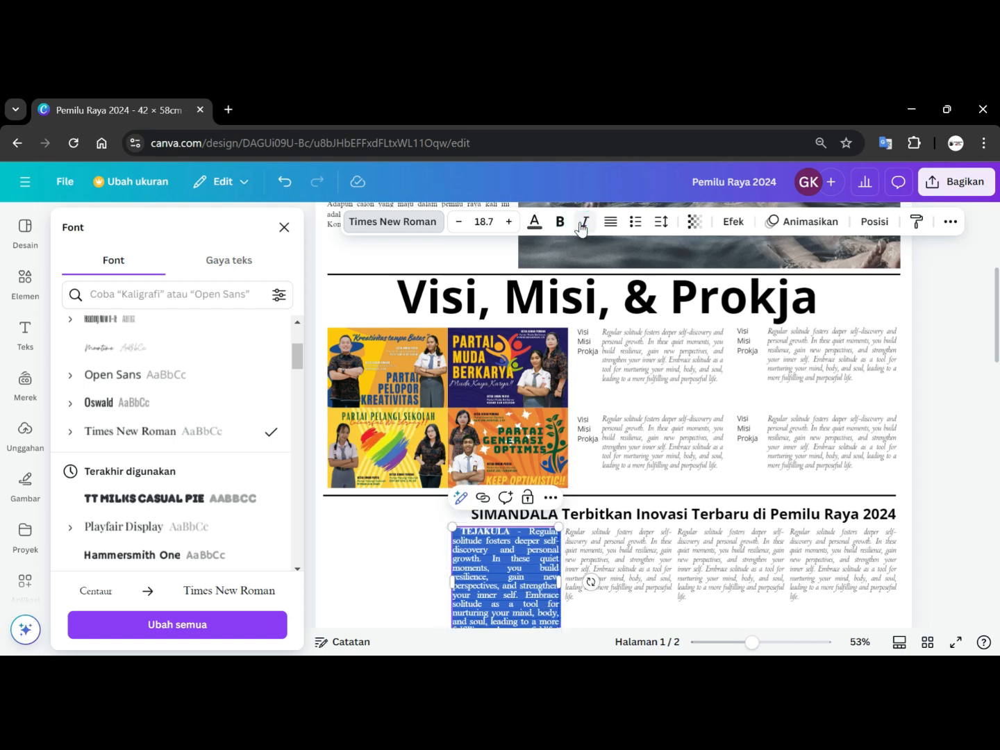
{"action": "scroll", "coordinate": [697, 484], "scroll_direction": "down", "scroll_amount": 1}
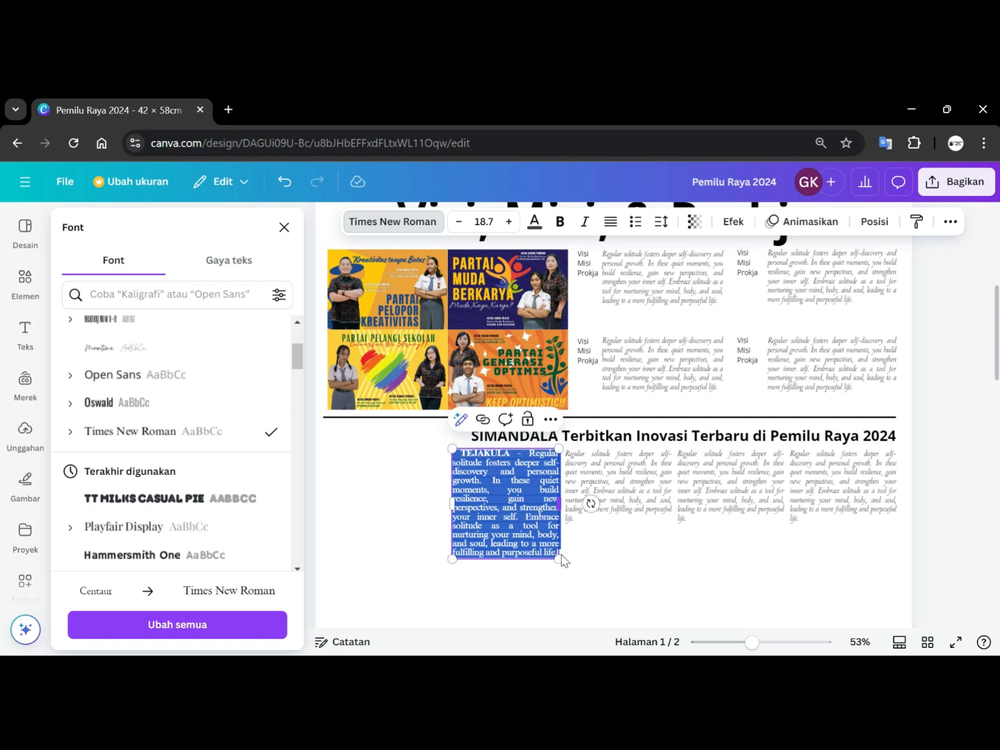
{"action": "left_click", "coordinate": [459, 222]}
{"action": "left_click", "coordinate": [459, 222]}
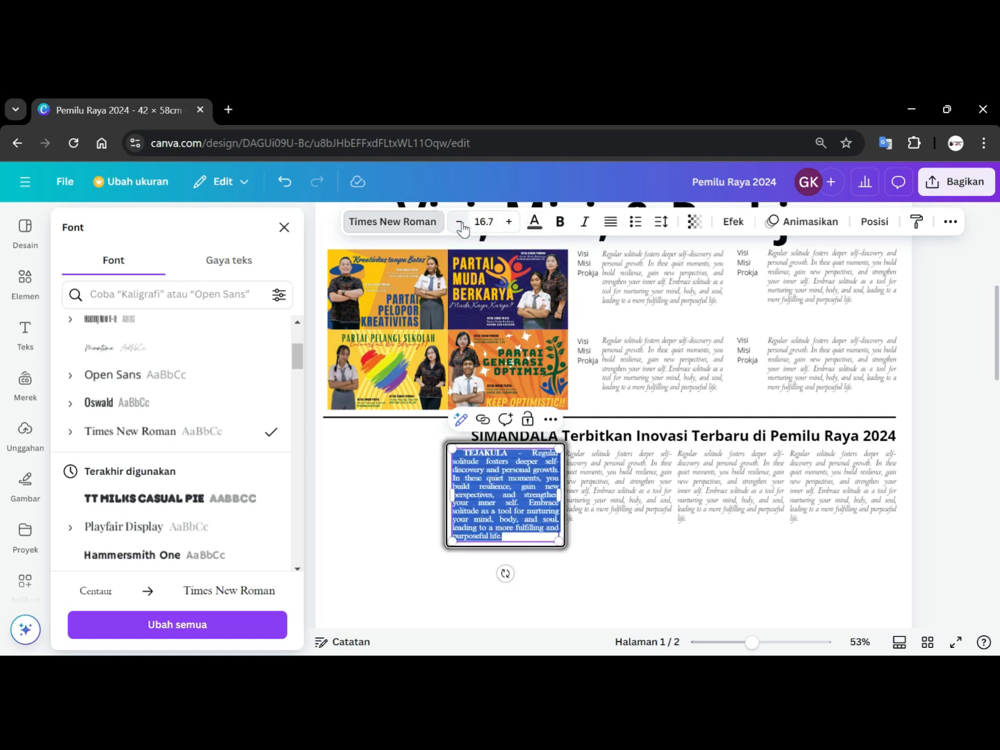
{"action": "left_click", "coordinate": [459, 222]}
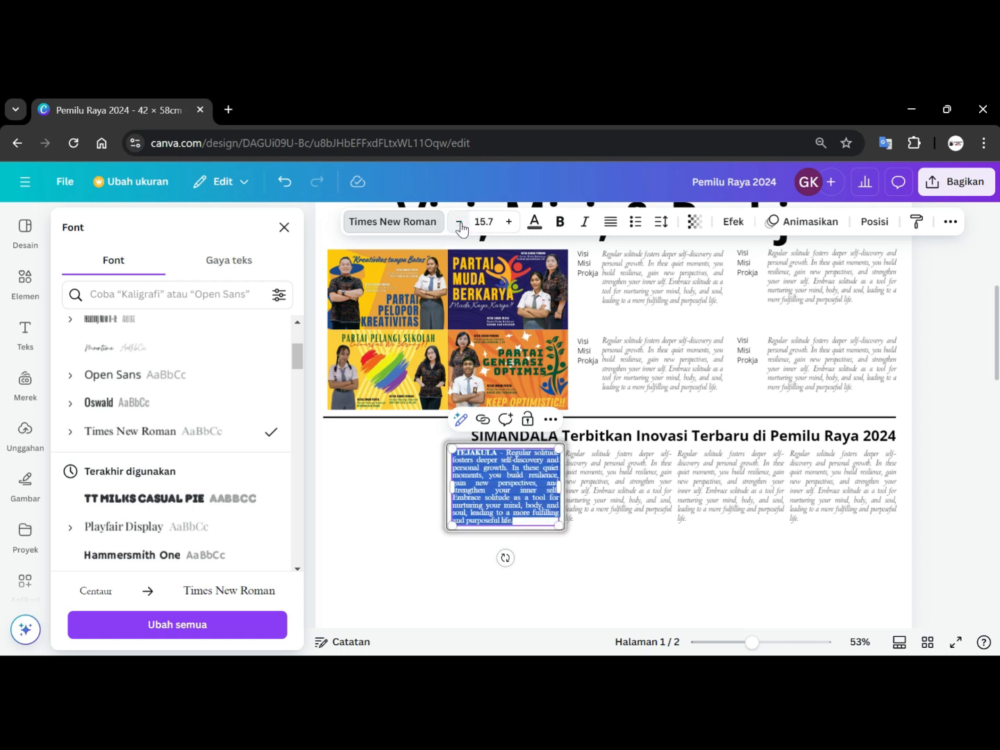
{"action": "left_click", "coordinate": [460, 222]}
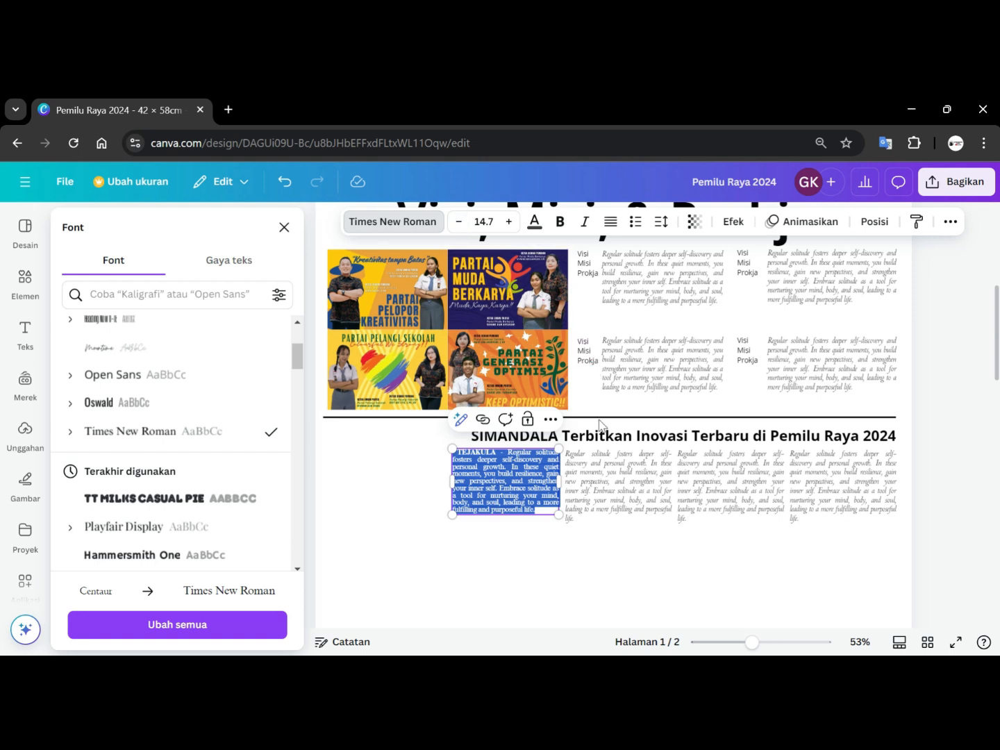
Set the second column's text to Times New Roman, non-italic, size 15.7.
{"action": "left_click", "coordinate": [611, 476]}
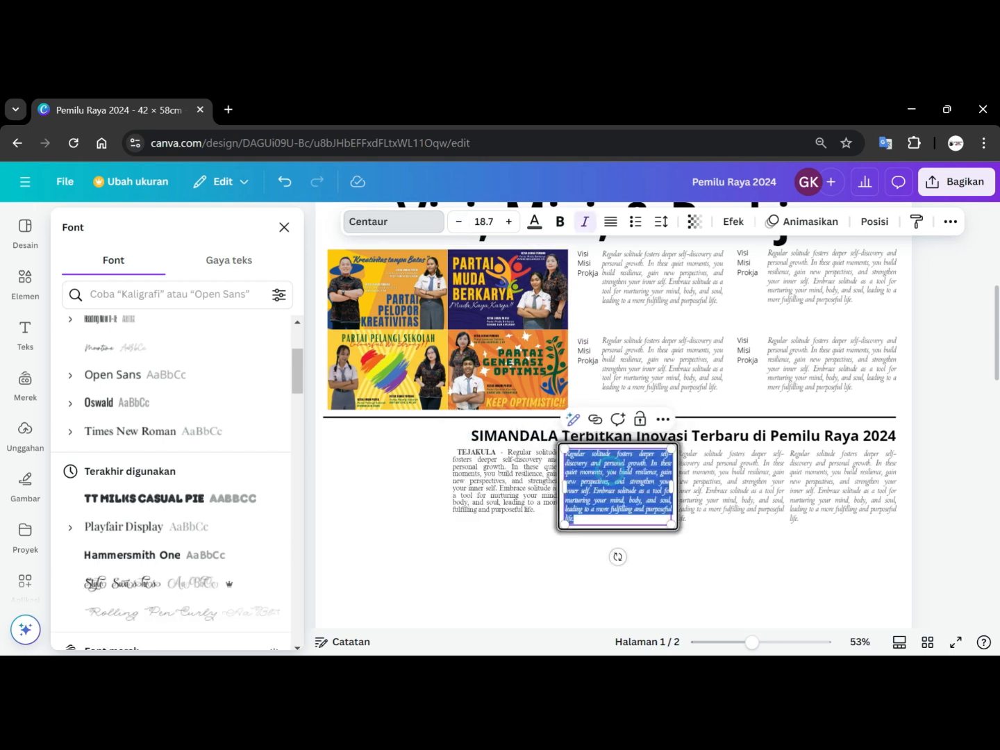
{"action": "left_click", "coordinate": [585, 221]}
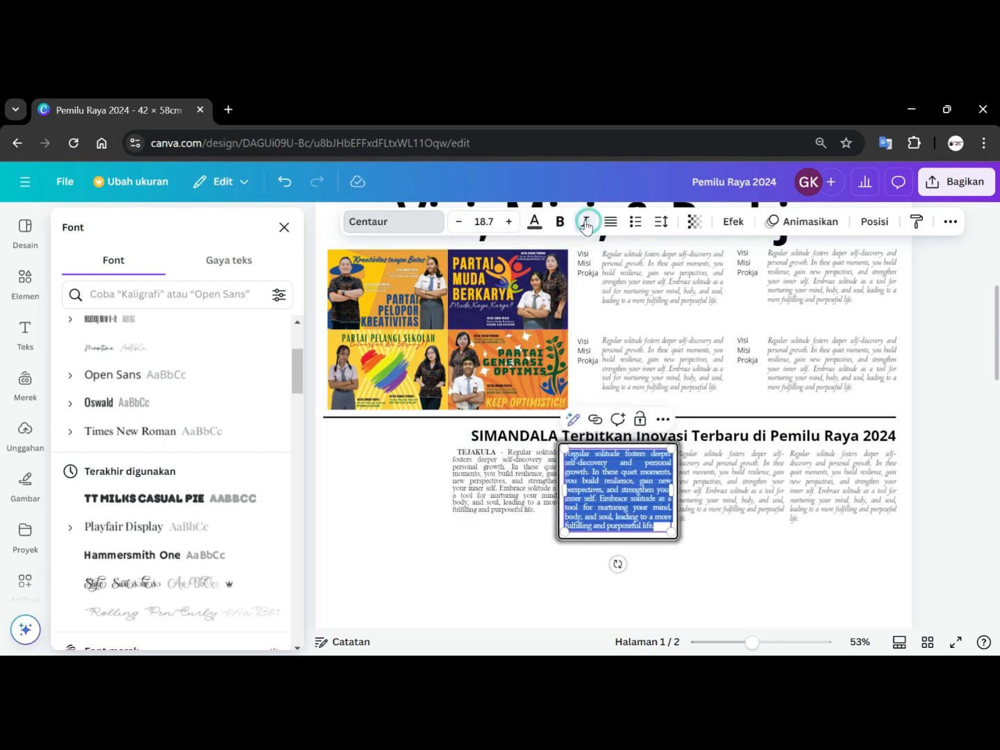
{"action": "left_click", "coordinate": [458, 221]}
{"action": "left_click", "coordinate": [458, 222]}
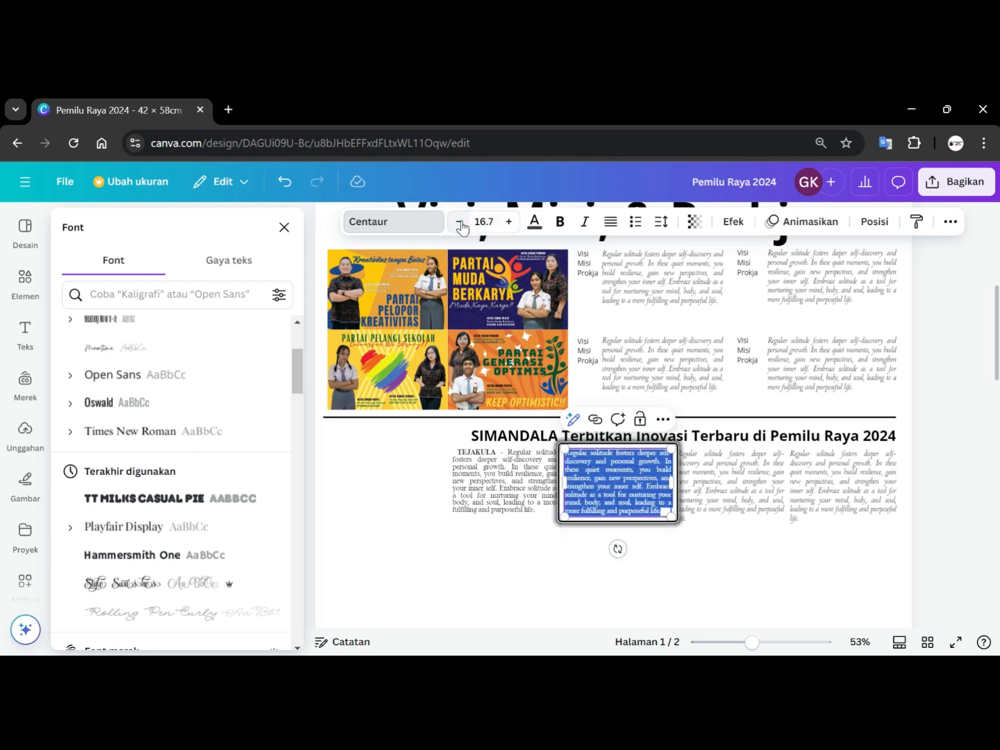
{"action": "left_click", "coordinate": [460, 227]}
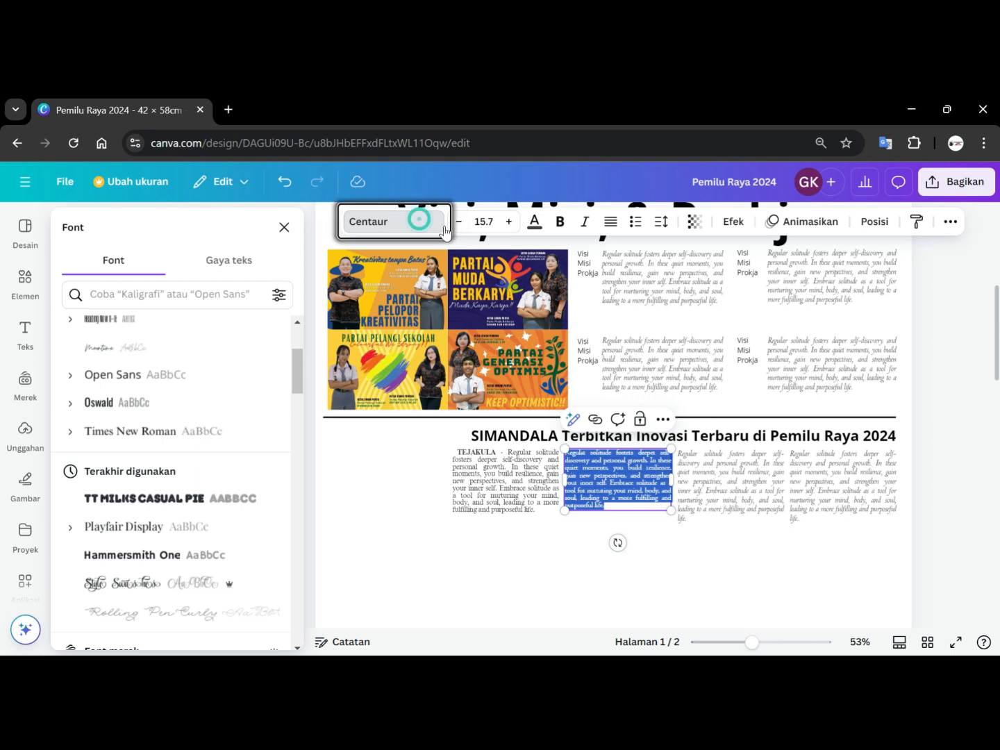
{"action": "left_click", "coordinate": [416, 220]}
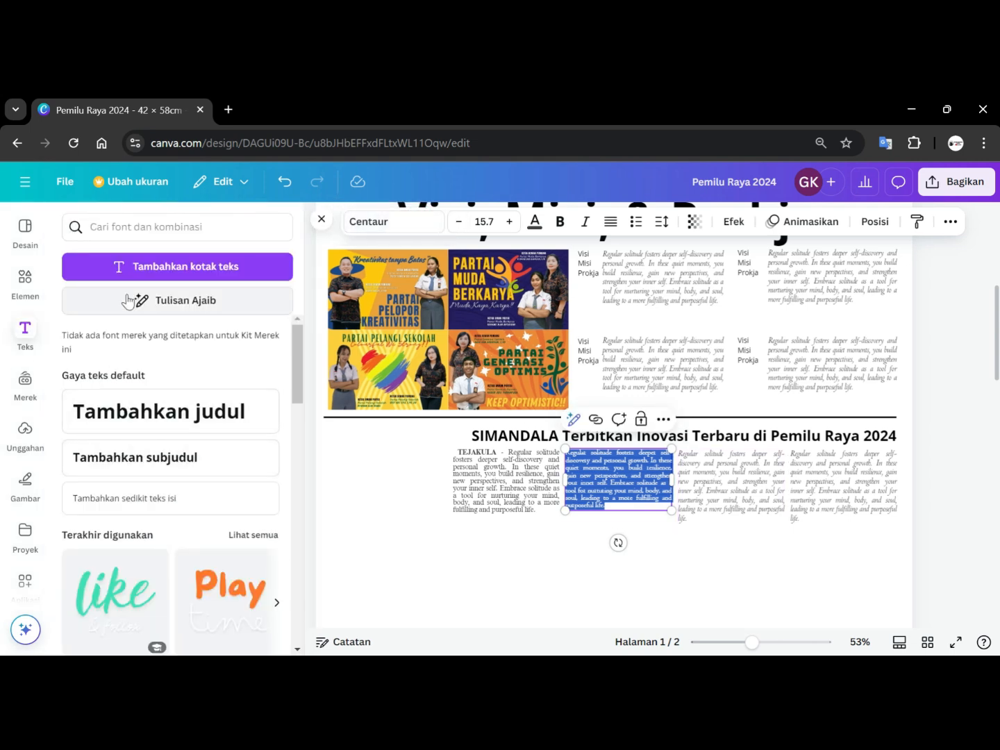
{"action": "left_click", "coordinate": [375, 224]}
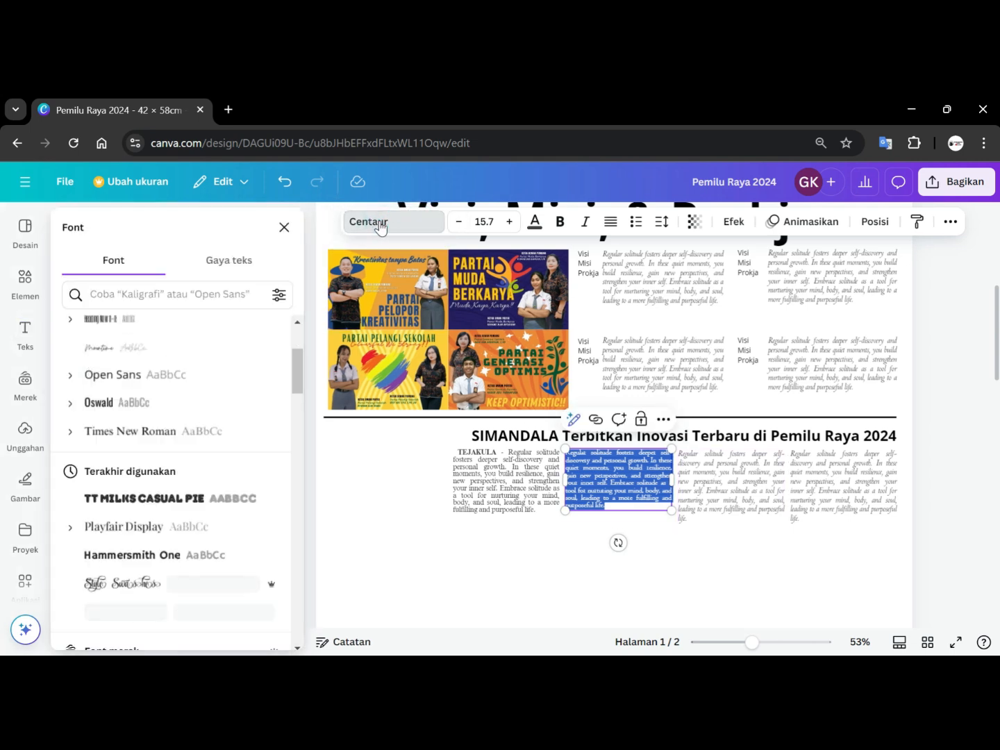
{"action": "left_click", "coordinate": [160, 427]}
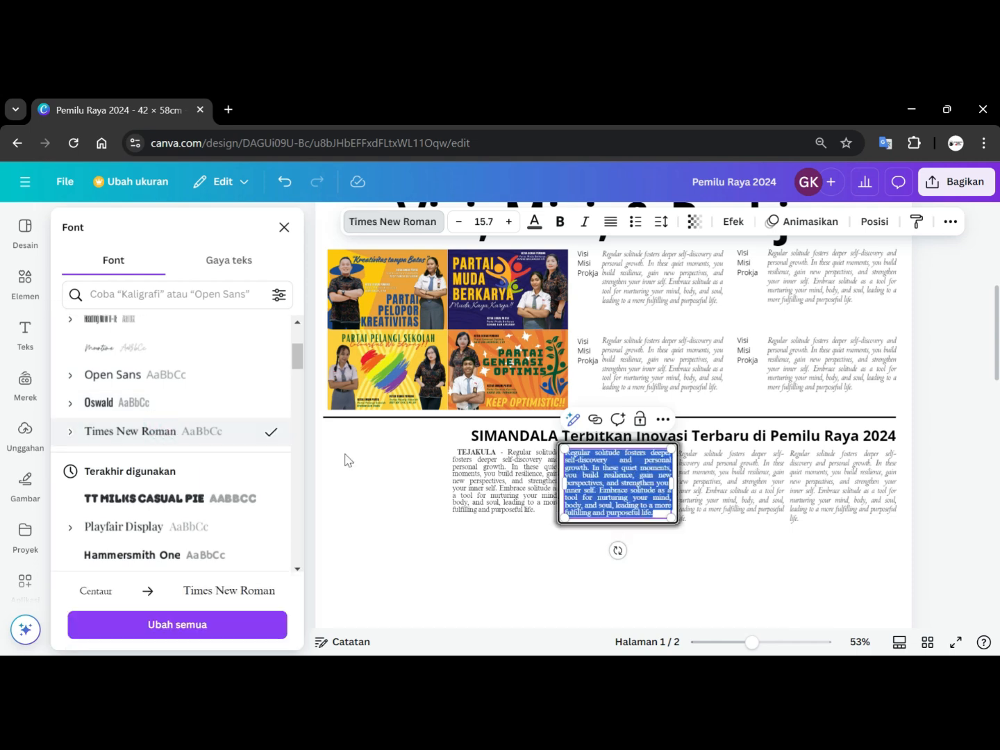
Set the third column's text to Times New Roman, non-italic, size 14.7.
{"action": "left_click", "coordinate": [753, 499]}
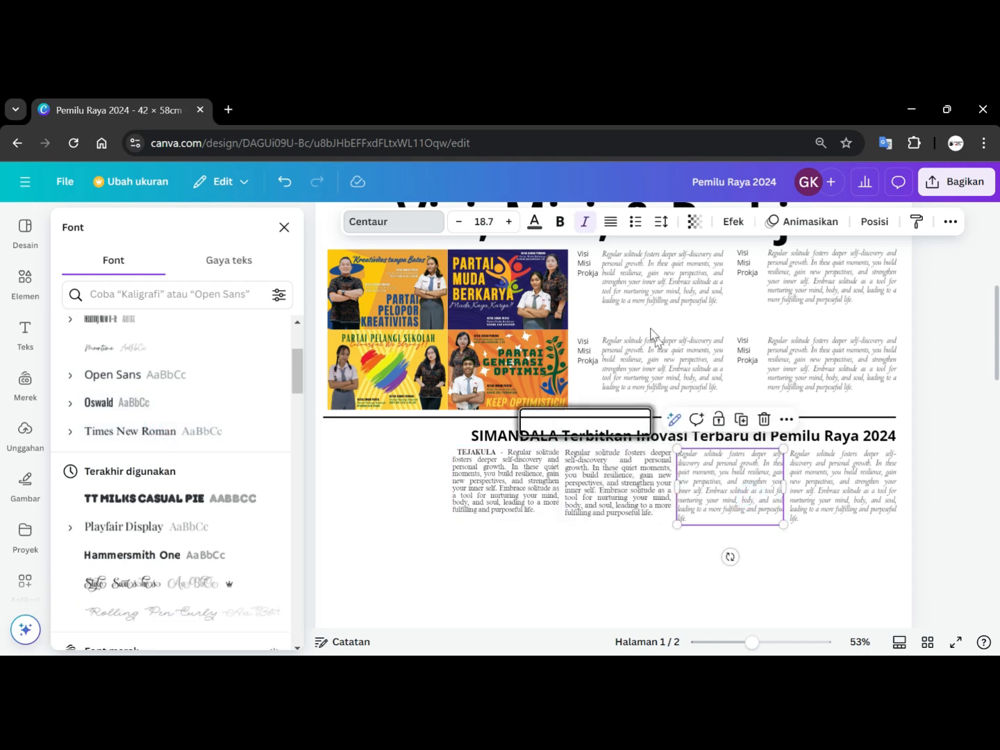
{"action": "left_click", "coordinate": [584, 224]}
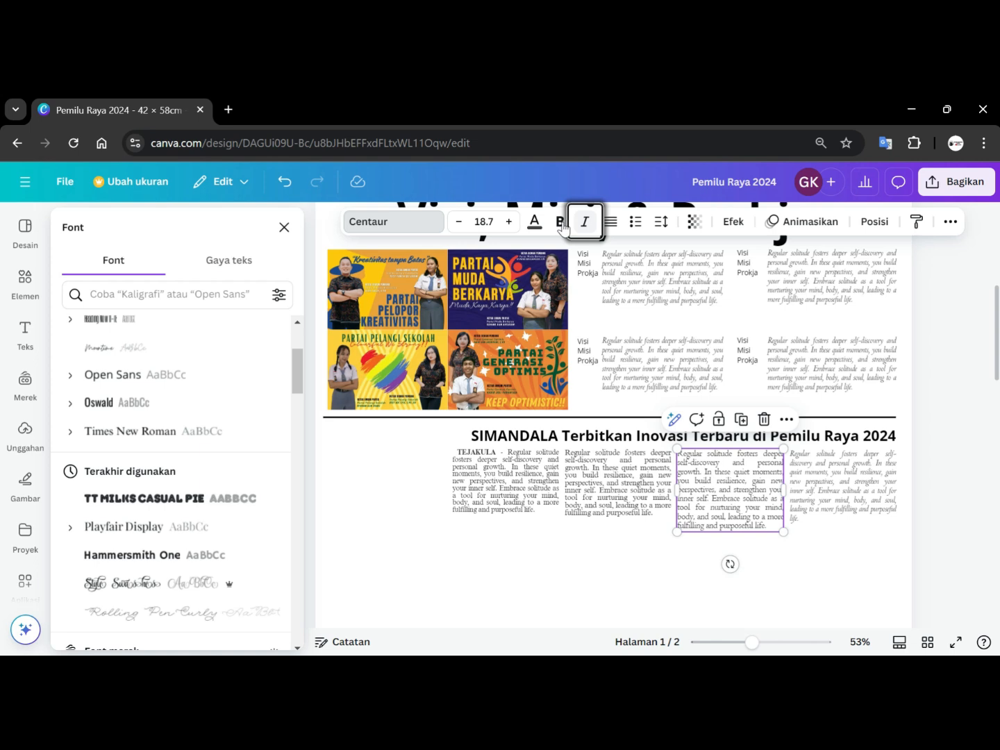
{"action": "left_click", "coordinate": [392, 222]}
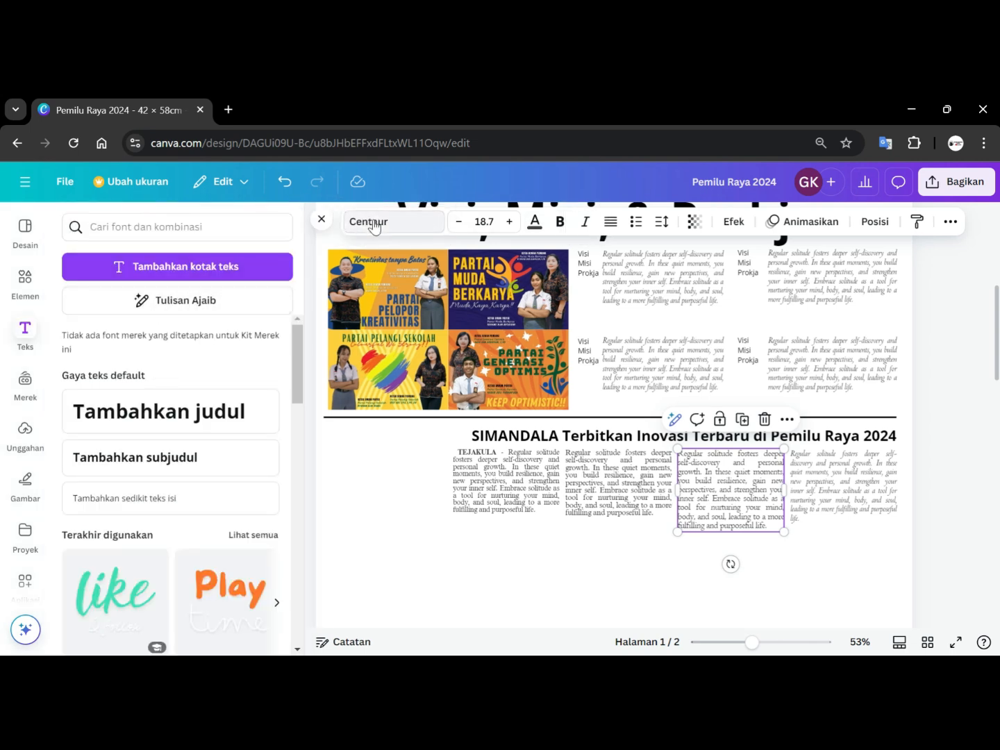
{"action": "left_click", "coordinate": [373, 224]}
{"action": "left_click", "coordinate": [131, 431]}
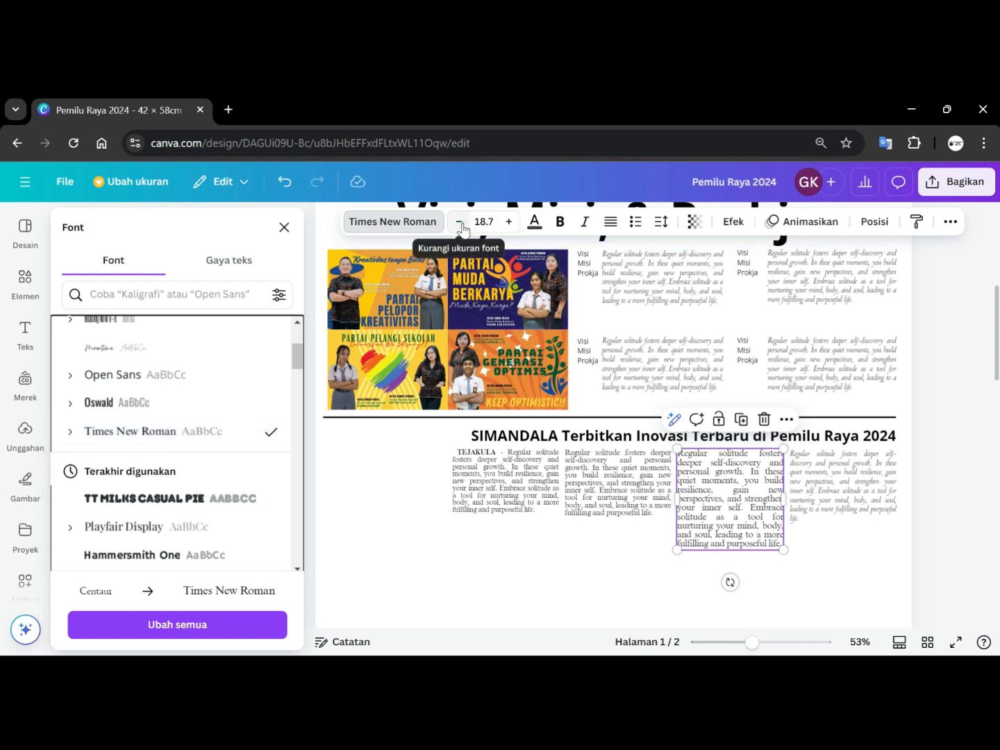
{"action": "left_click", "coordinate": [459, 222]}
{"action": "left_click", "coordinate": [459, 222]}
{"action": "left_click", "coordinate": [459, 221]}
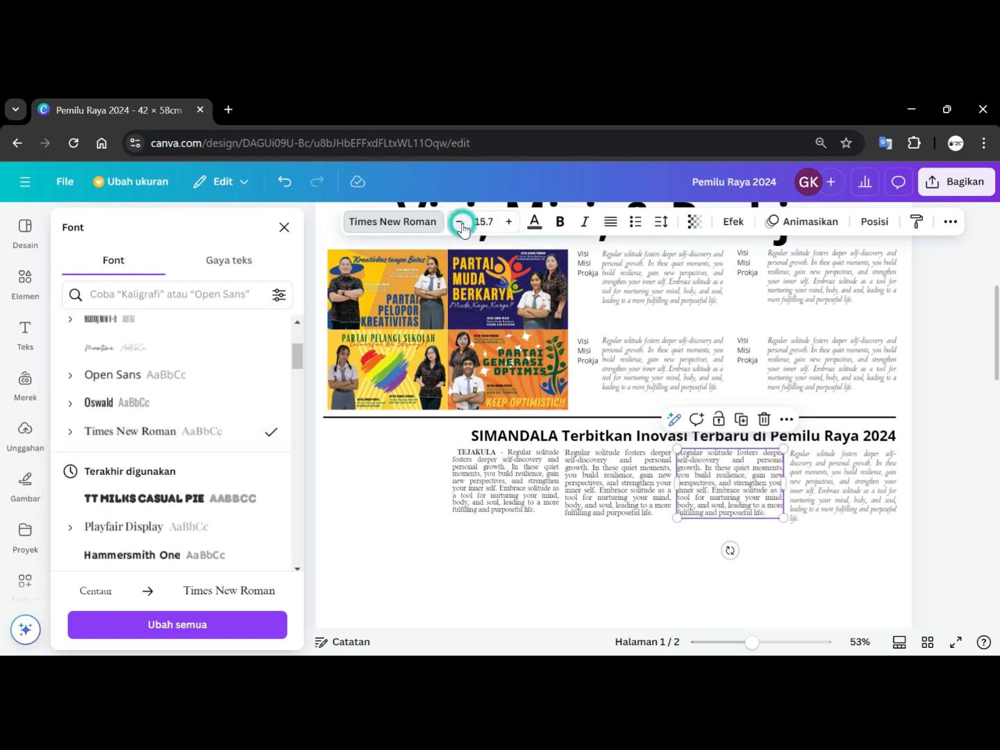
{"action": "left_click", "coordinate": [459, 221]}
Reduce the second column's font size to 14.7.
{"action": "left_click", "coordinate": [613, 479]}
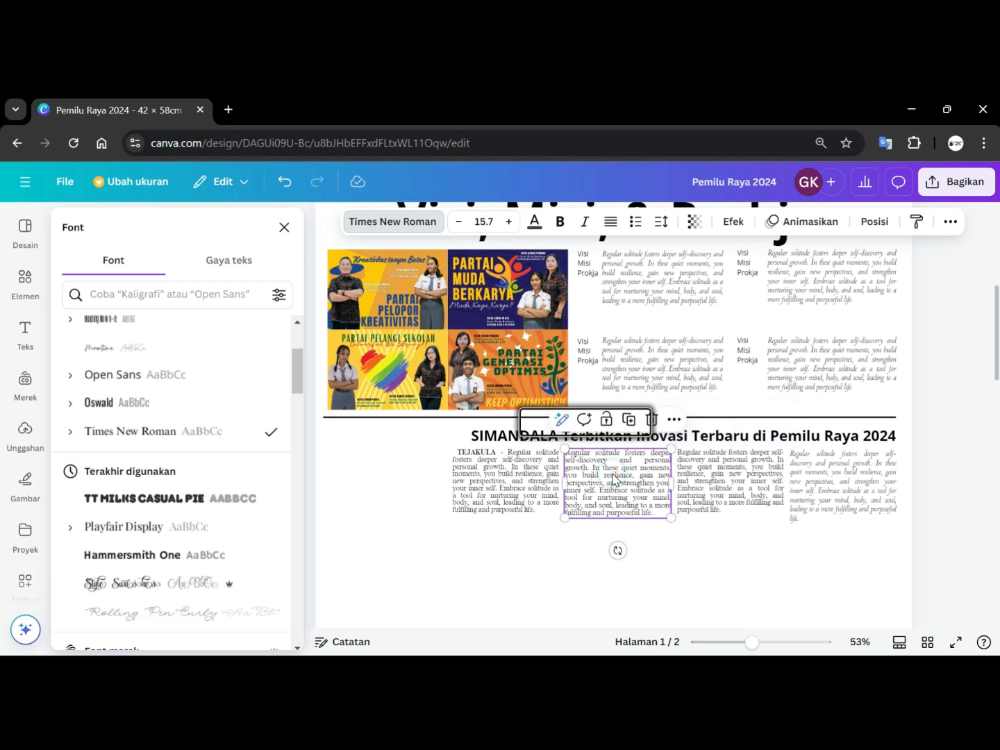
{"action": "left_click", "coordinate": [458, 222]}
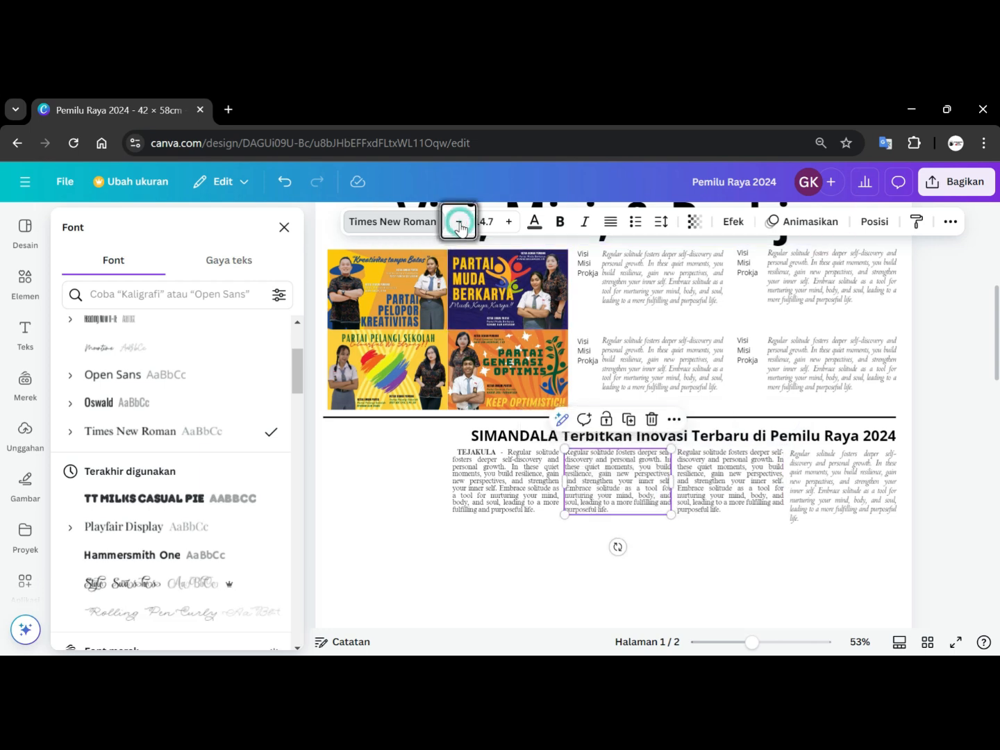
Set the fourth column's text to Times New Roman, non-italic, size 14.7.
{"action": "left_click", "coordinate": [842, 479]}
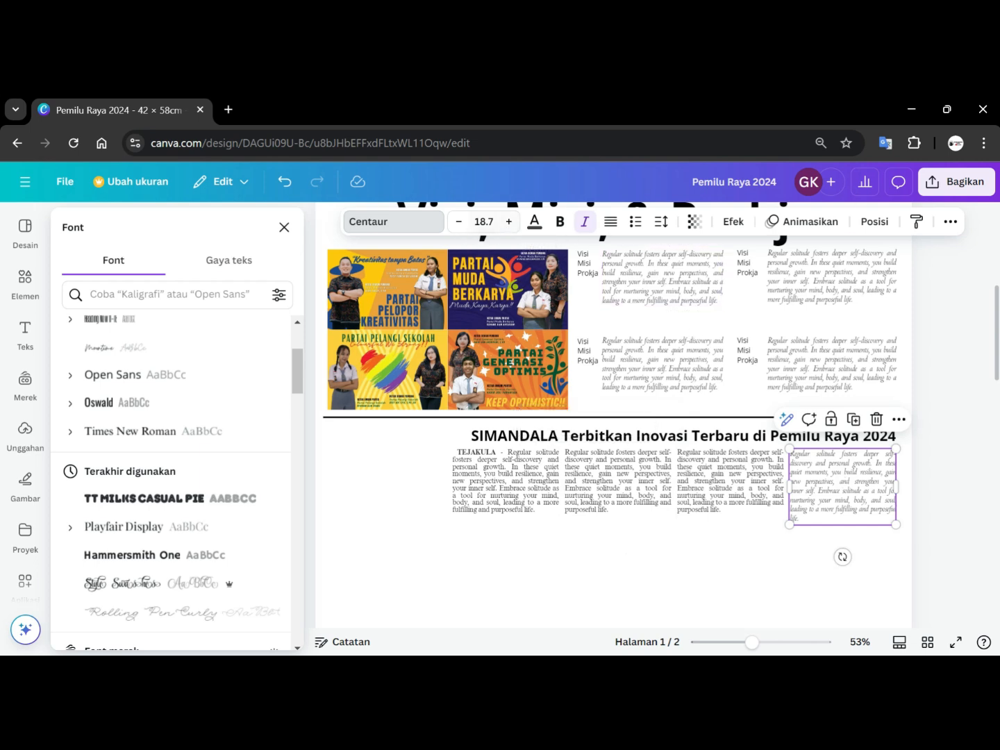
{"action": "left_click", "coordinate": [361, 219]}
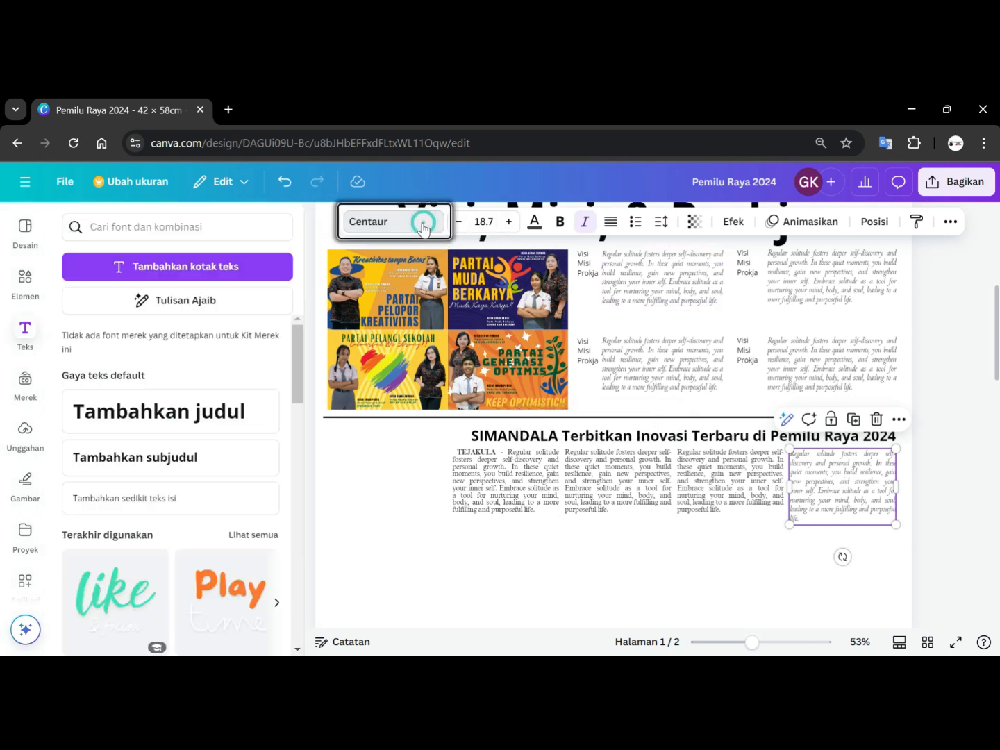
{"action": "left_click", "coordinate": [378, 225]}
{"action": "left_click", "coordinate": [127, 433]}
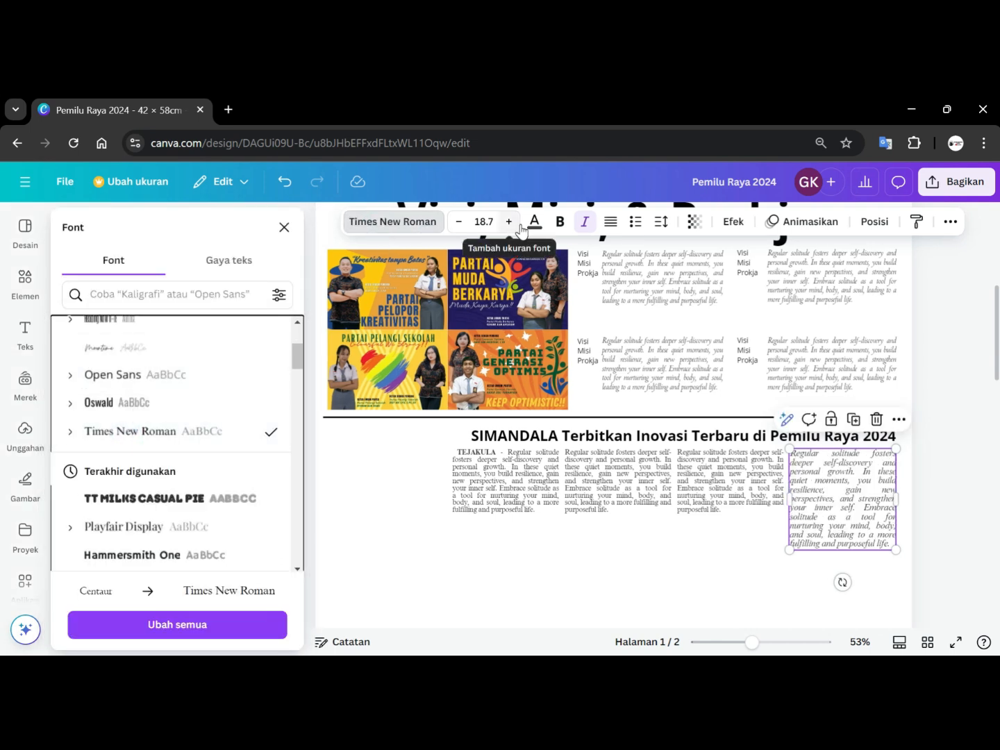
{"action": "left_click", "coordinate": [584, 223]}
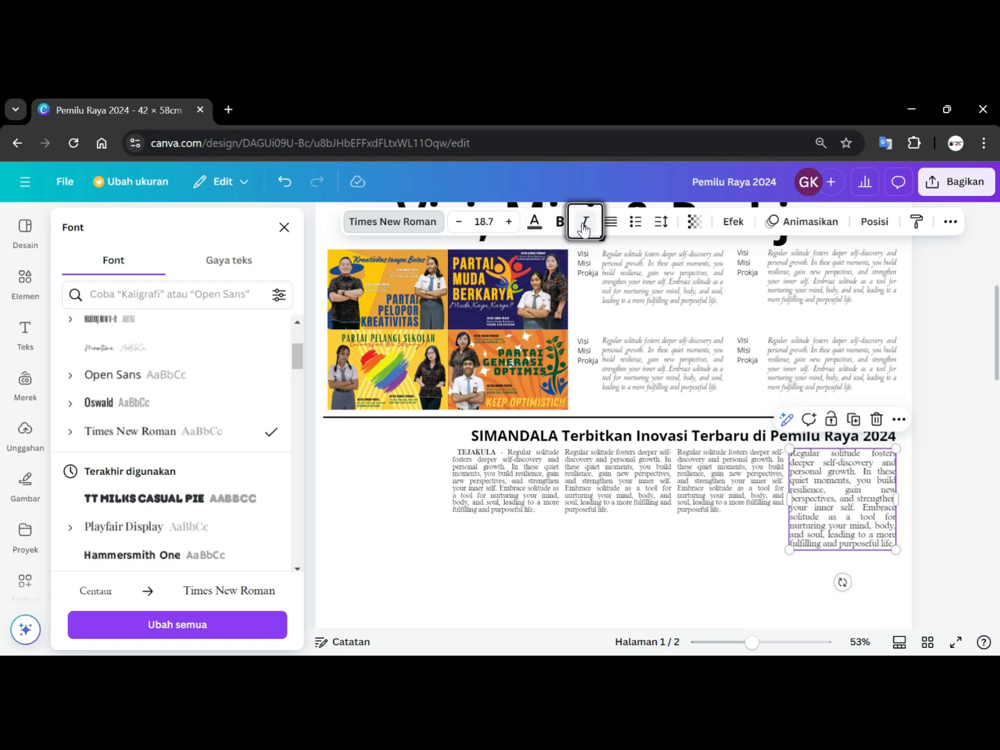
{"action": "left_click", "coordinate": [458, 222]}
{"action": "left_click", "coordinate": [458, 222]}
{"action": "left_click", "coordinate": [459, 222]}
{"action": "left_click", "coordinate": [458, 223]}
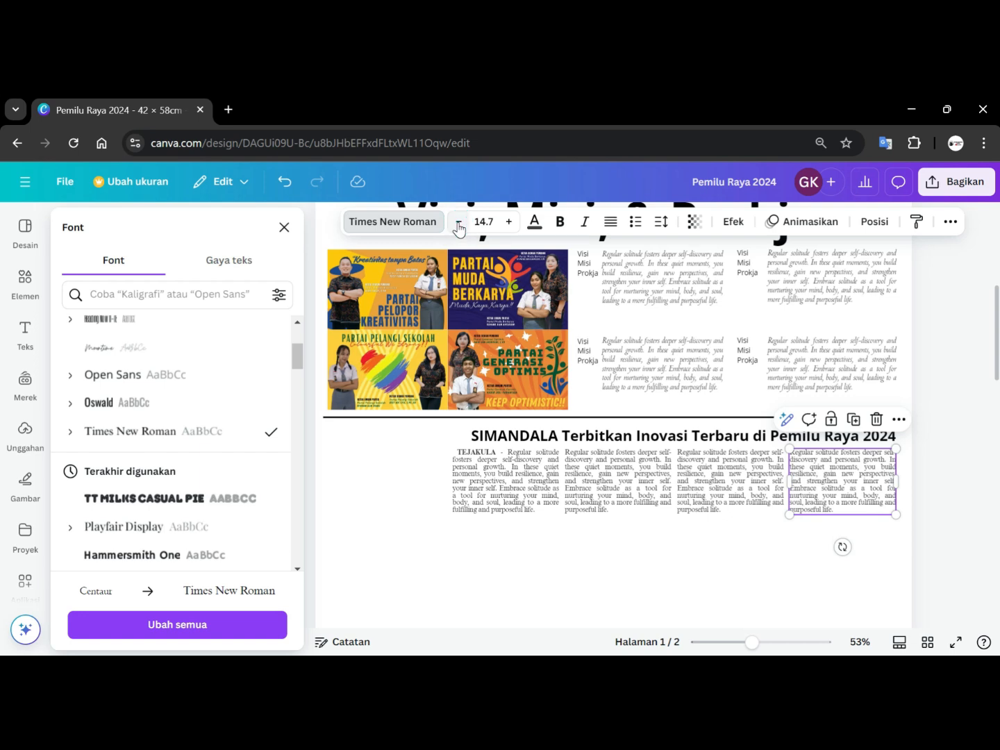
{"action": "left_click", "coordinate": [931, 458]}
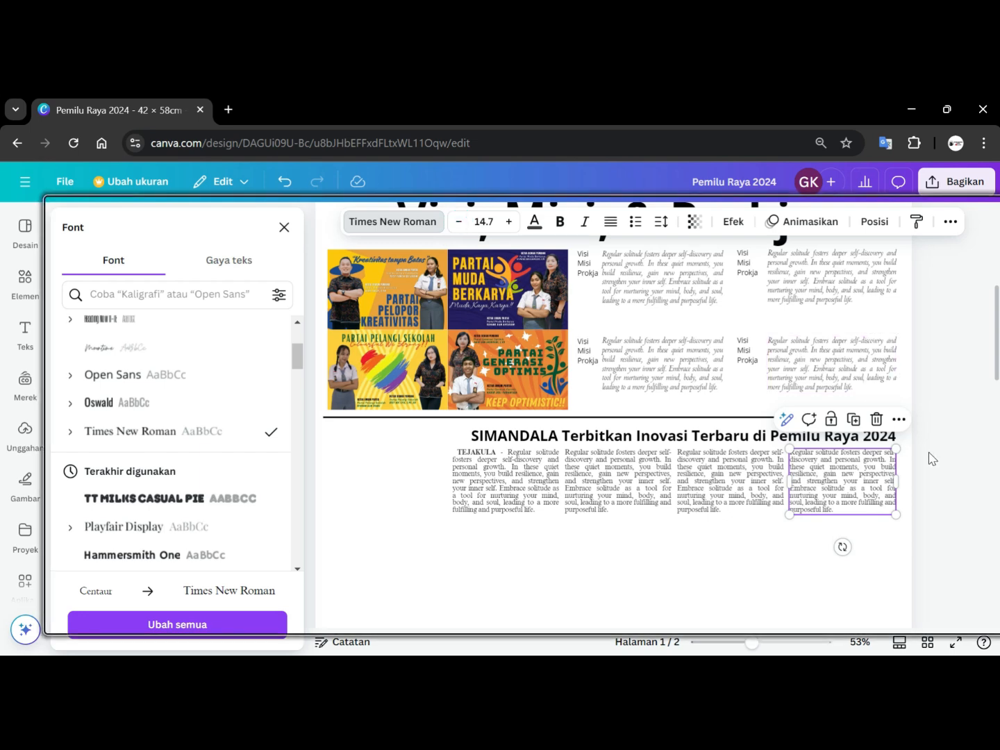
{"action": "left_click", "coordinate": [931, 459]}
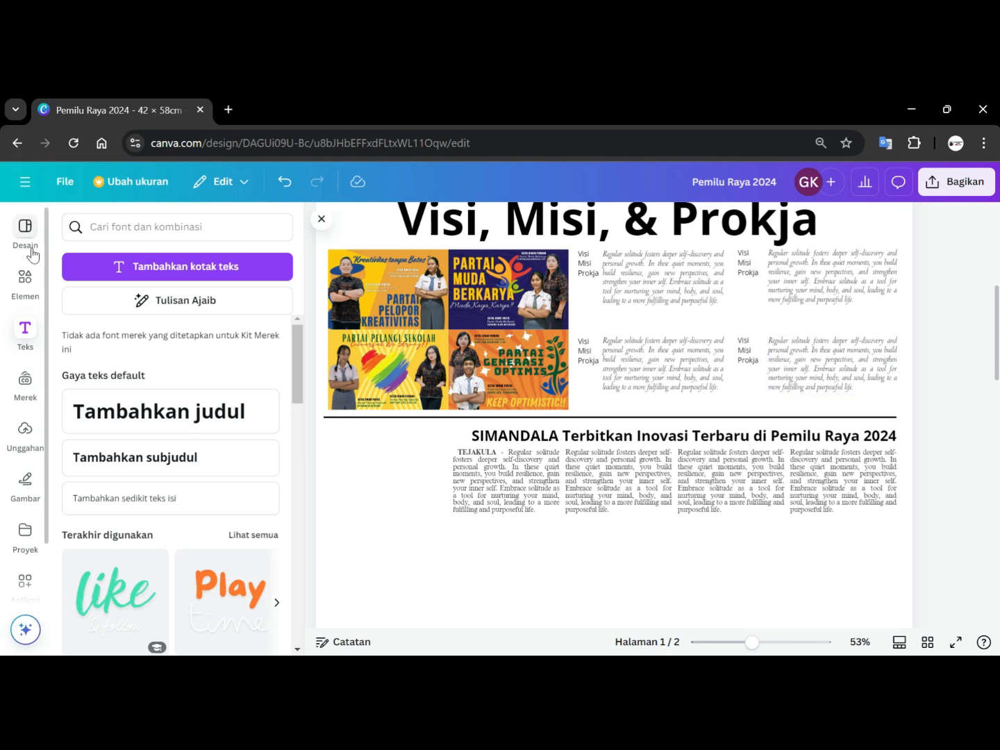
Add the uploaded 'Demokrasi Muda Langkah Merdeka' banner and place it under the SIMANDALA article's right columns.
{"action": "left_click", "coordinate": [32, 441]}
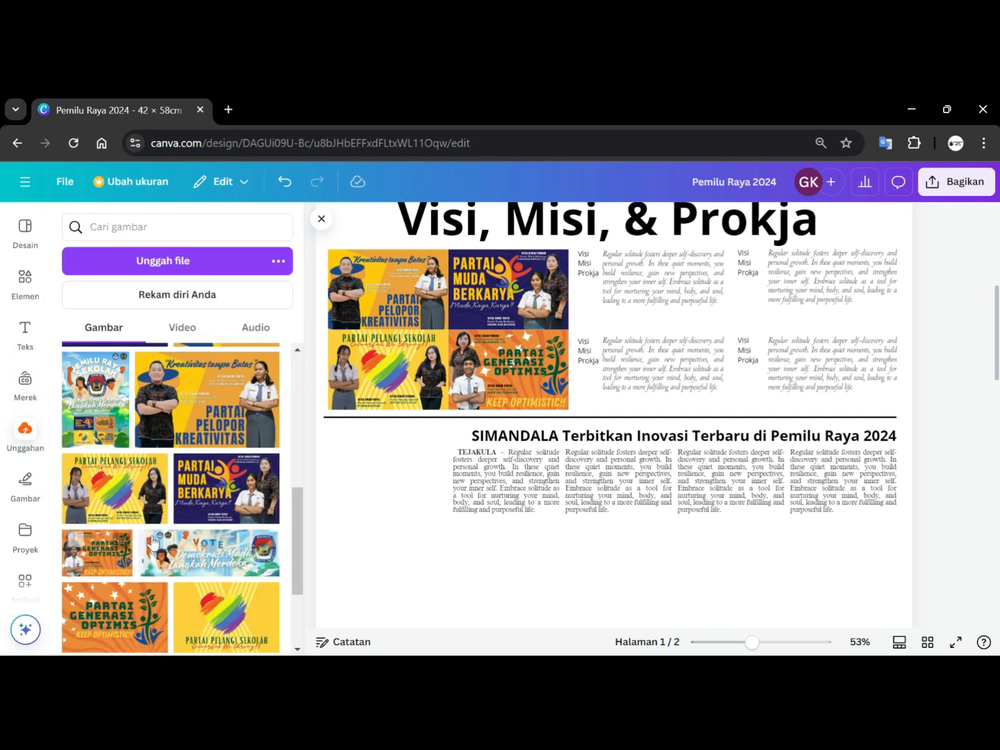
{"action": "left_click", "coordinate": [187, 546]}
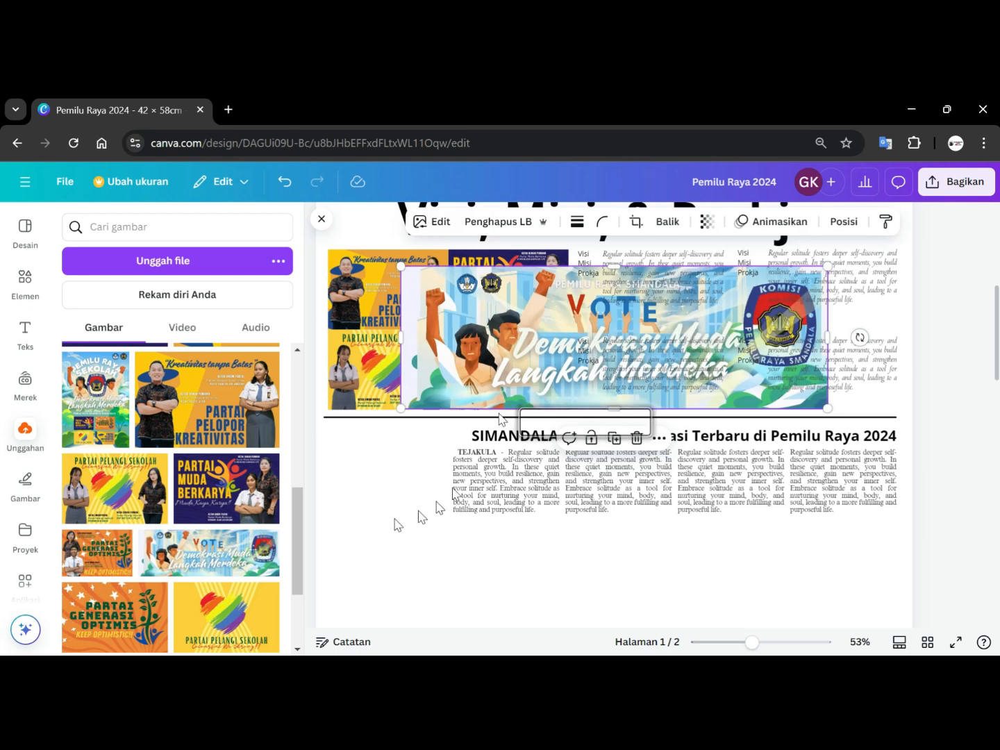
{"action": "left_click_drag", "start_coordinate": [431, 307], "coordinate": [509, 554]}
{"action": "scroll", "coordinate": [641, 510], "scroll_direction": "down", "scroll_amount": 3}
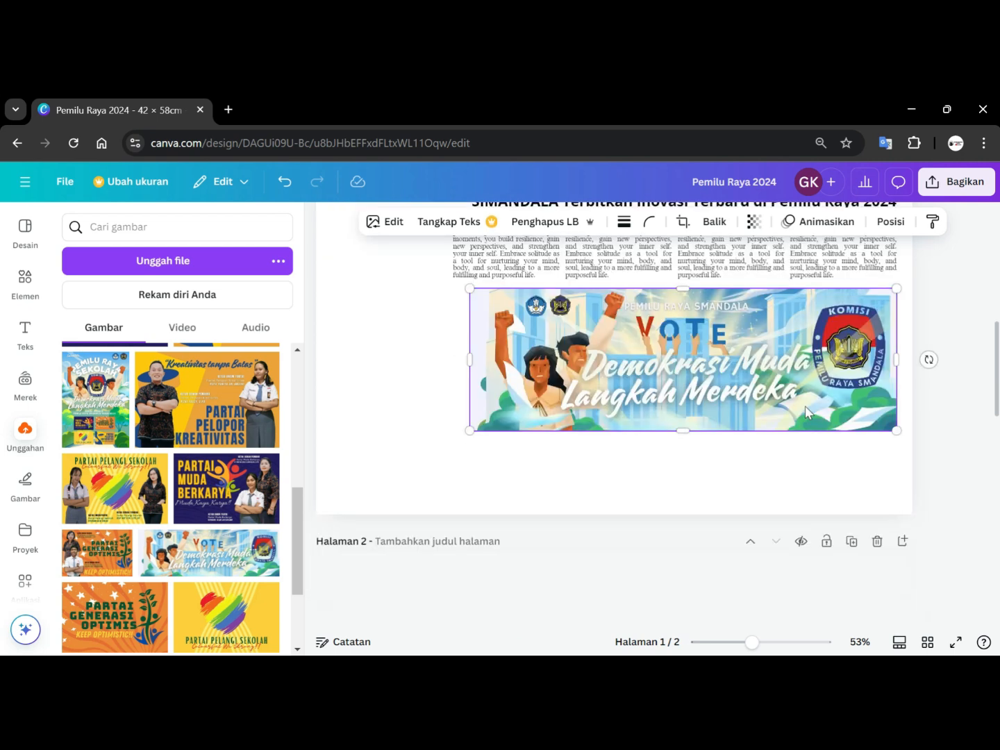
{"action": "left_click_drag", "start_coordinate": [472, 431], "coordinate": [569, 396]}
{"action": "scroll", "coordinate": [946, 312], "scroll_direction": "up", "scroll_amount": 2}
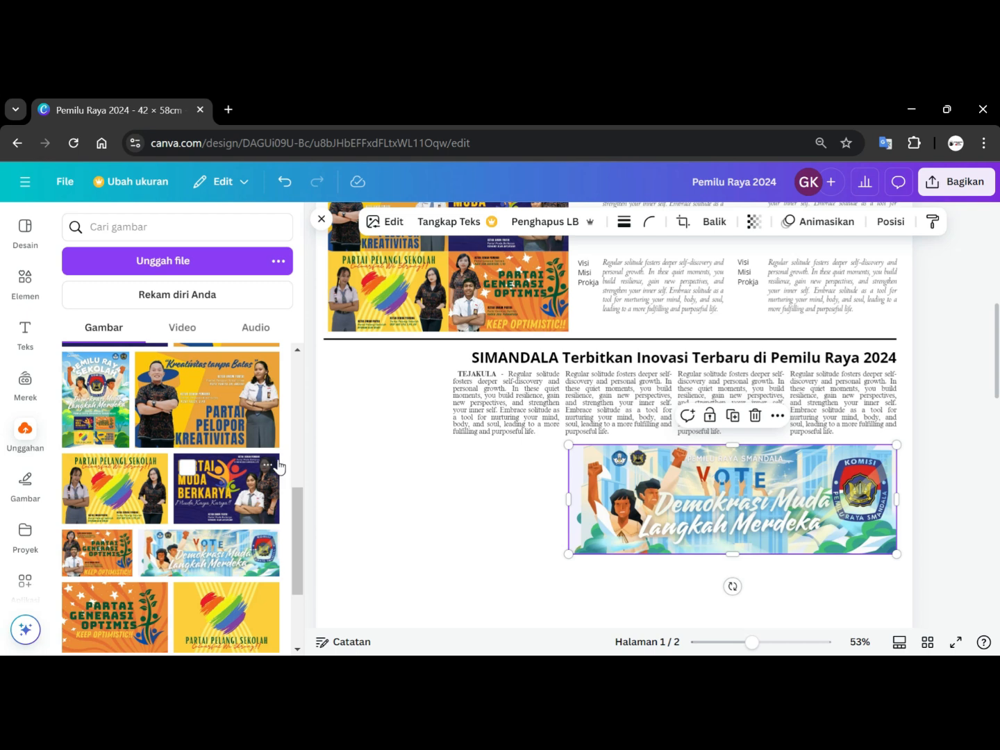
Add the uploaded 'Pemilu Raya Sekolah' poster and shrink it into the SIMANDALA article's top-left corner.
{"action": "left_click", "coordinate": [114, 416]}
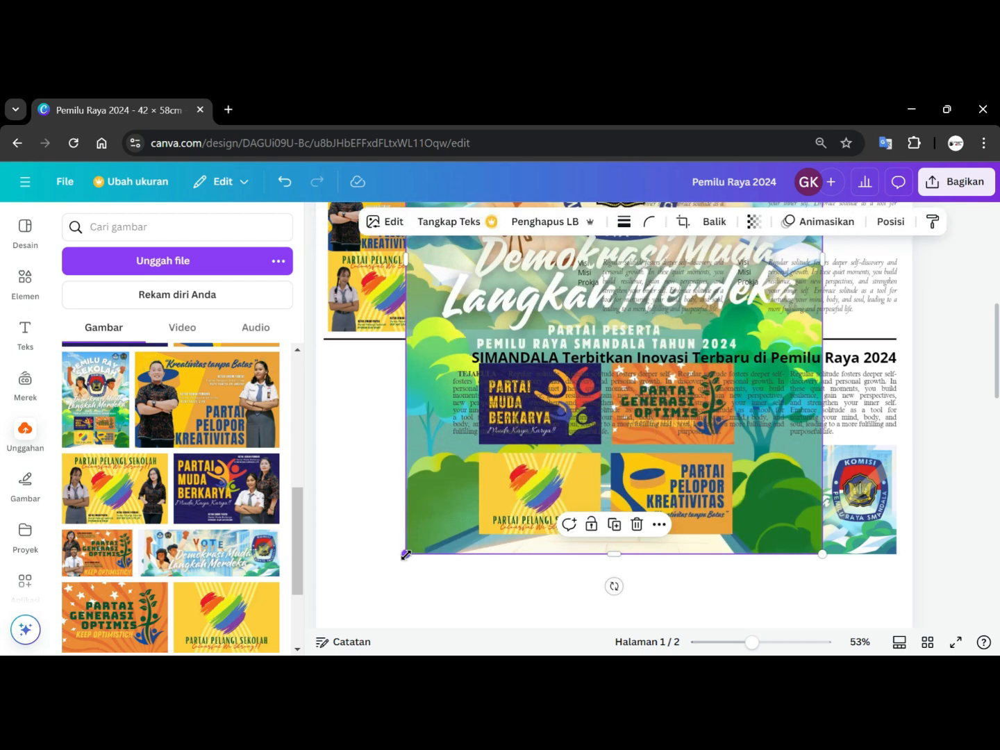
{"action": "left_click_drag", "start_coordinate": [504, 502], "coordinate": [687, 314]}
{"action": "scroll", "coordinate": [687, 314], "scroll_direction": "up", "scroll_amount": 2}
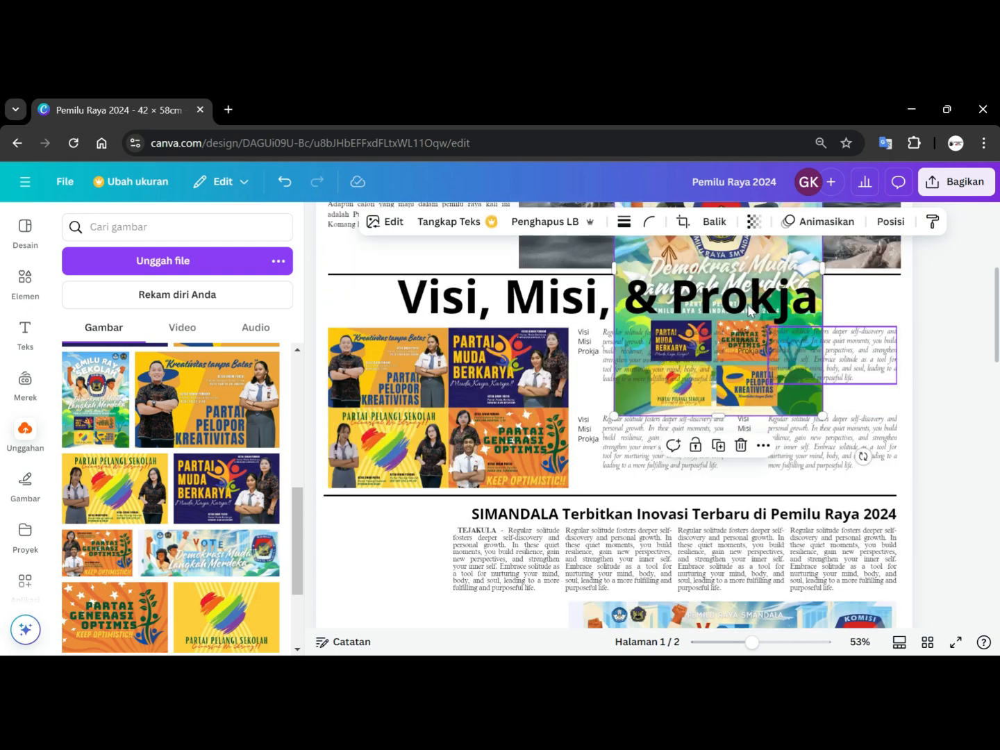
{"action": "left_click_drag", "start_coordinate": [733, 260], "coordinate": [345, 313]}
{"action": "scroll", "coordinate": [517, 538], "scroll_direction": "down", "scroll_amount": 3}
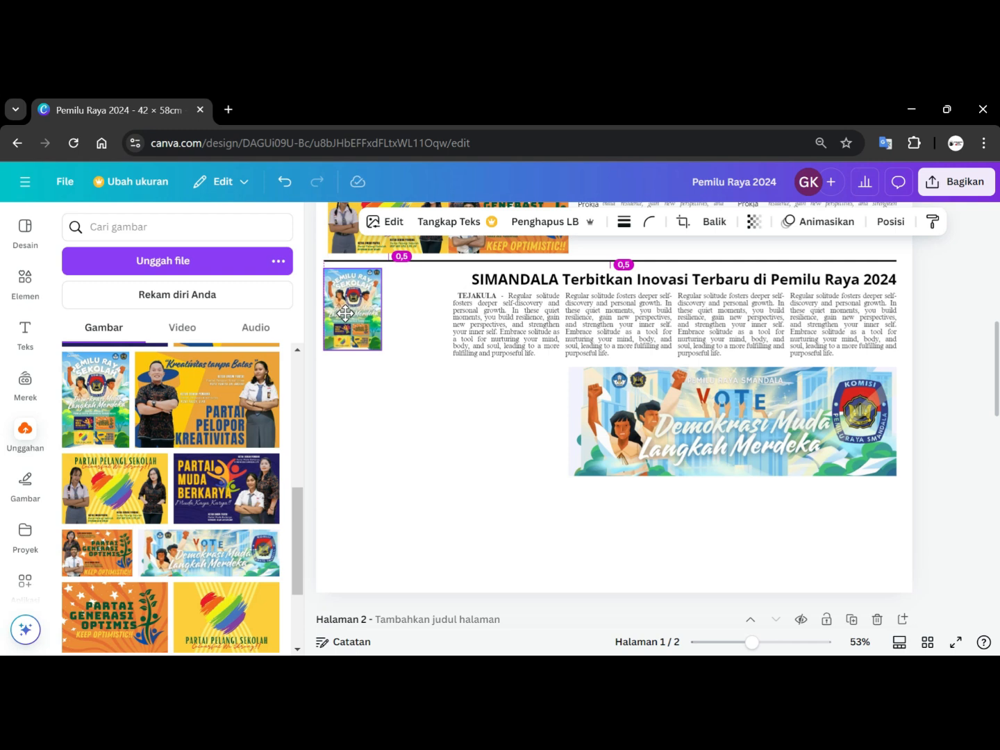
{"action": "left_click_drag", "start_coordinate": [345, 313], "coordinate": [345, 313]}
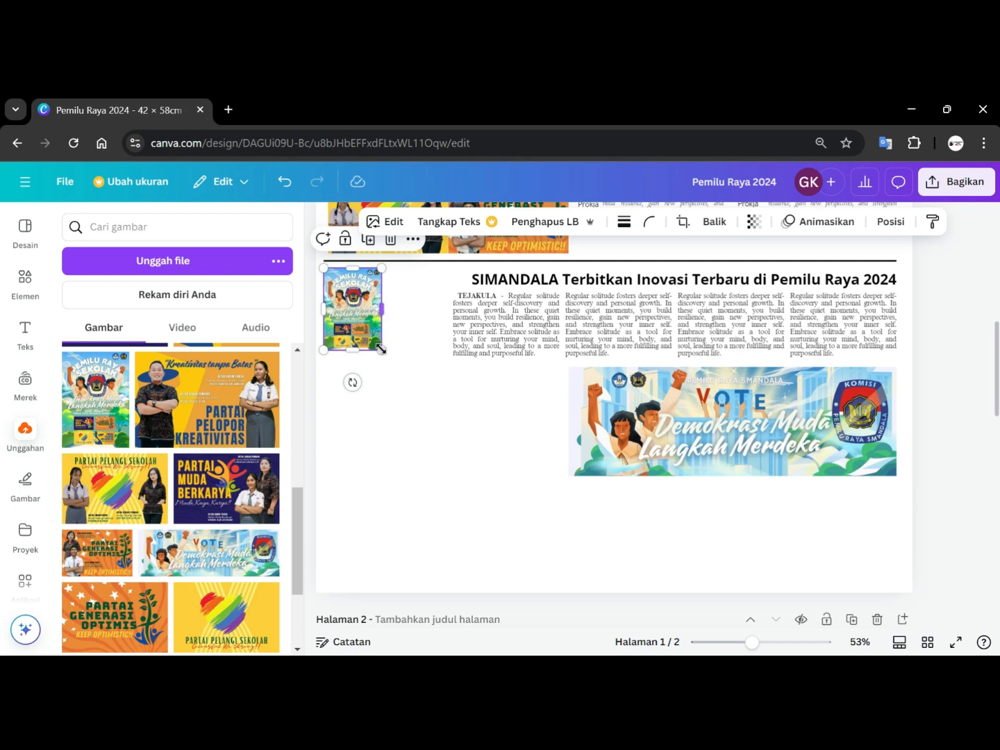
{"action": "left_click_drag", "start_coordinate": [381, 350], "coordinate": [364, 329]}
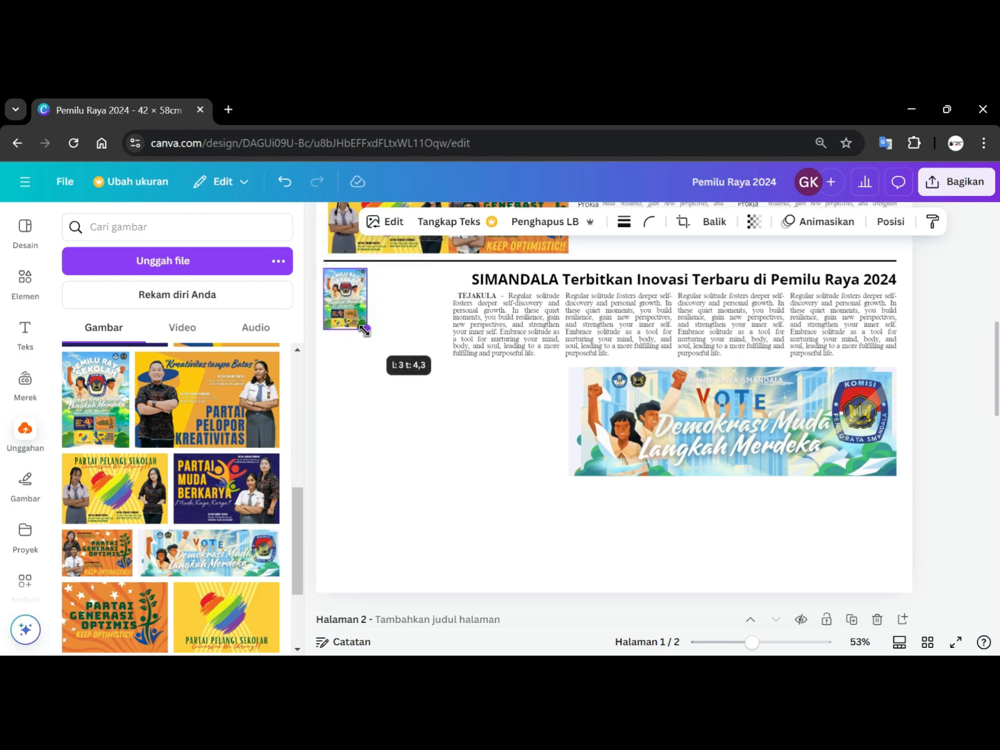
{"action": "left_click_drag", "start_coordinate": [364, 330], "coordinate": [363, 330]}
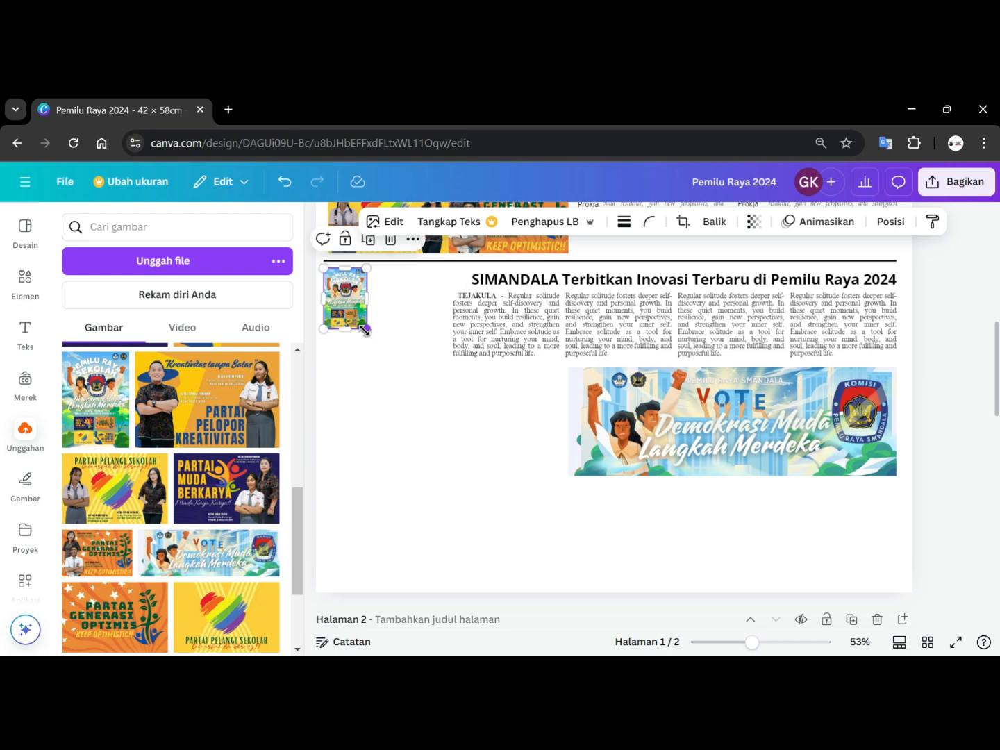
{"action": "left_click", "coordinate": [423, 397]}
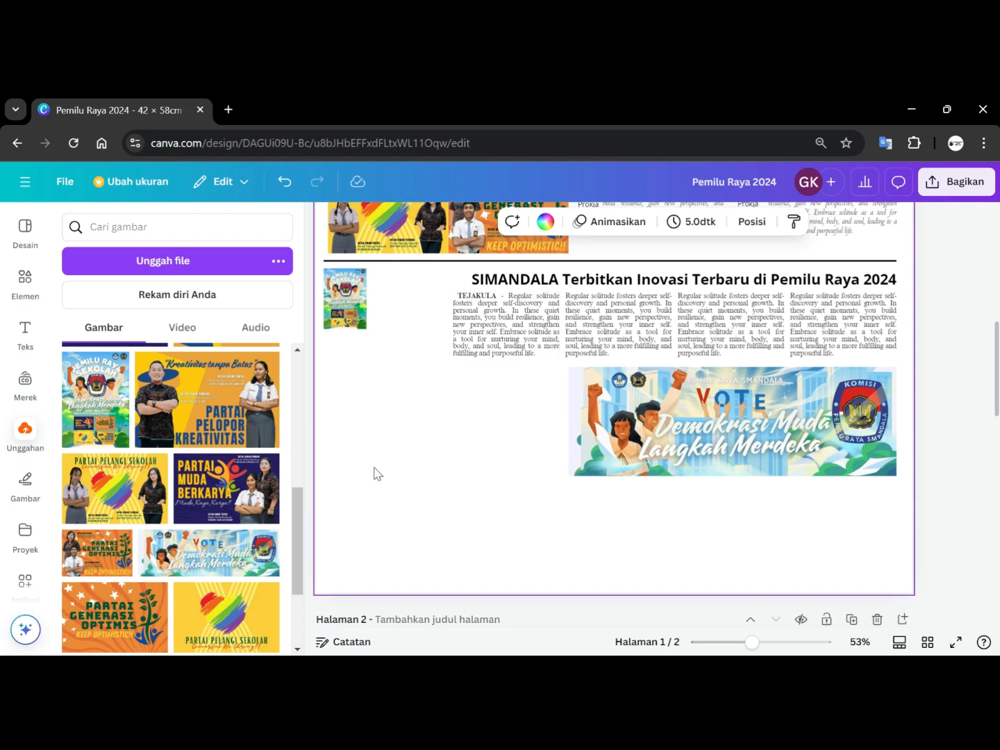
Add a body text box reading “Semua Partai yang bertarung pada Pemilu Raya Kali ini sangat optimis bisa memenangkan hati pemilih.
{"action": "left_click", "coordinate": [28, 339]}
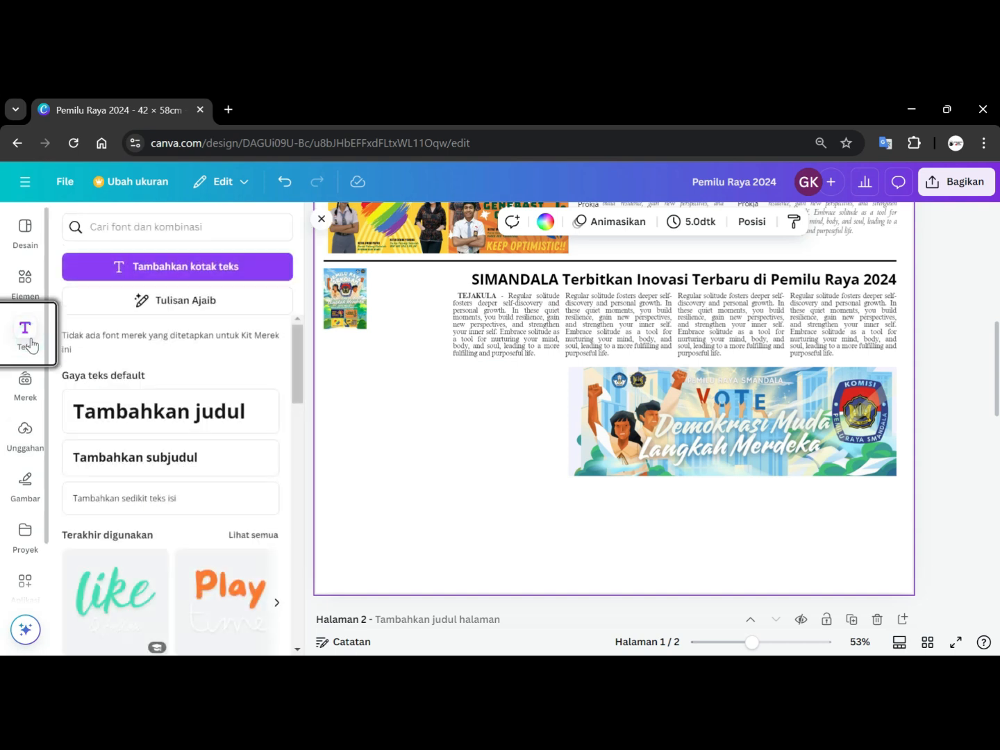
{"action": "left_click", "coordinate": [132, 510]}
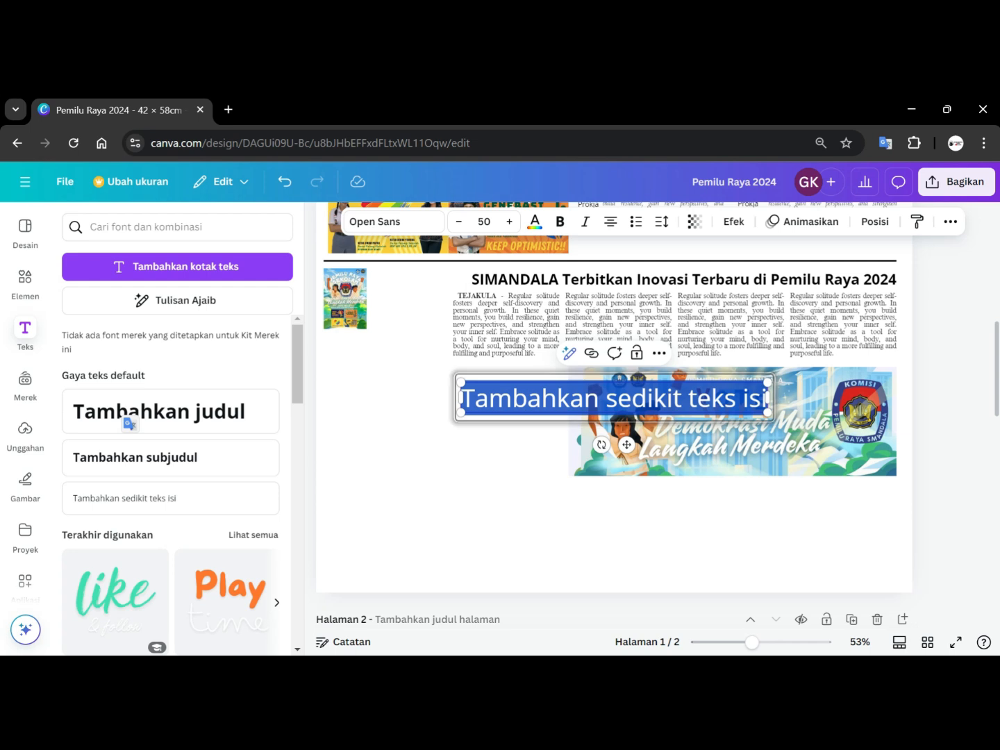
{"action": "key", "text": "BackSpace"}
{"action": "type", "text": "\"sEMU"}
{"action": "key", "text": "BackSpace"}
{"action": "key", "text": "BackSpace"}
{"action": "key", "text": "BackSpace"}
{"action": "key", "text": "BackSpace"}
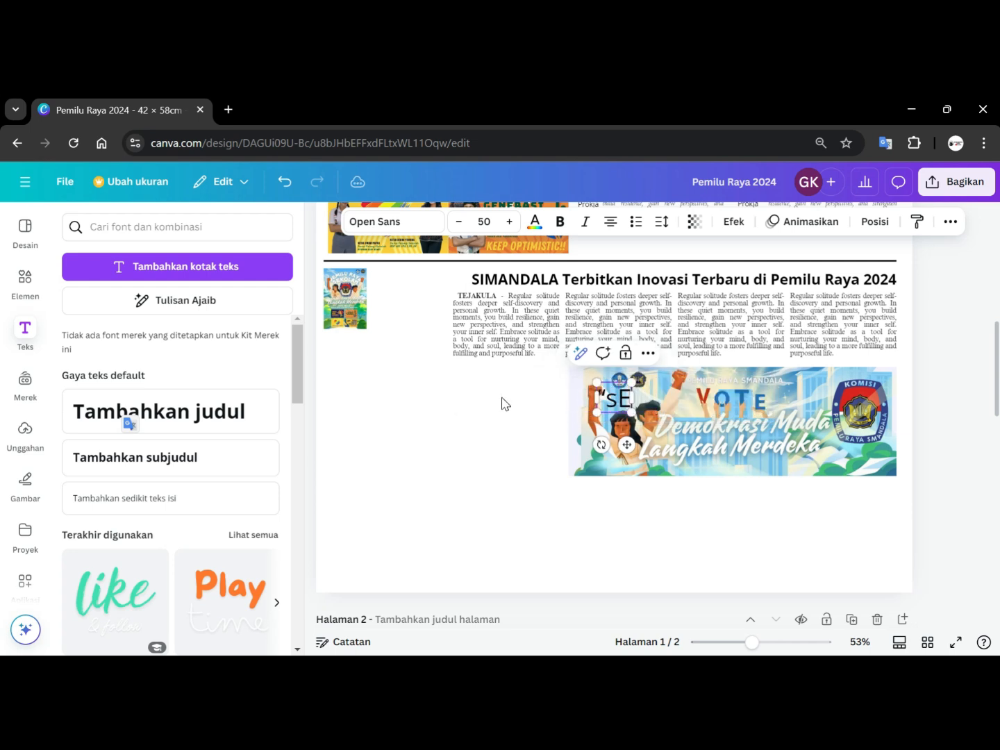
{"action": "type", "text": "Semua"}
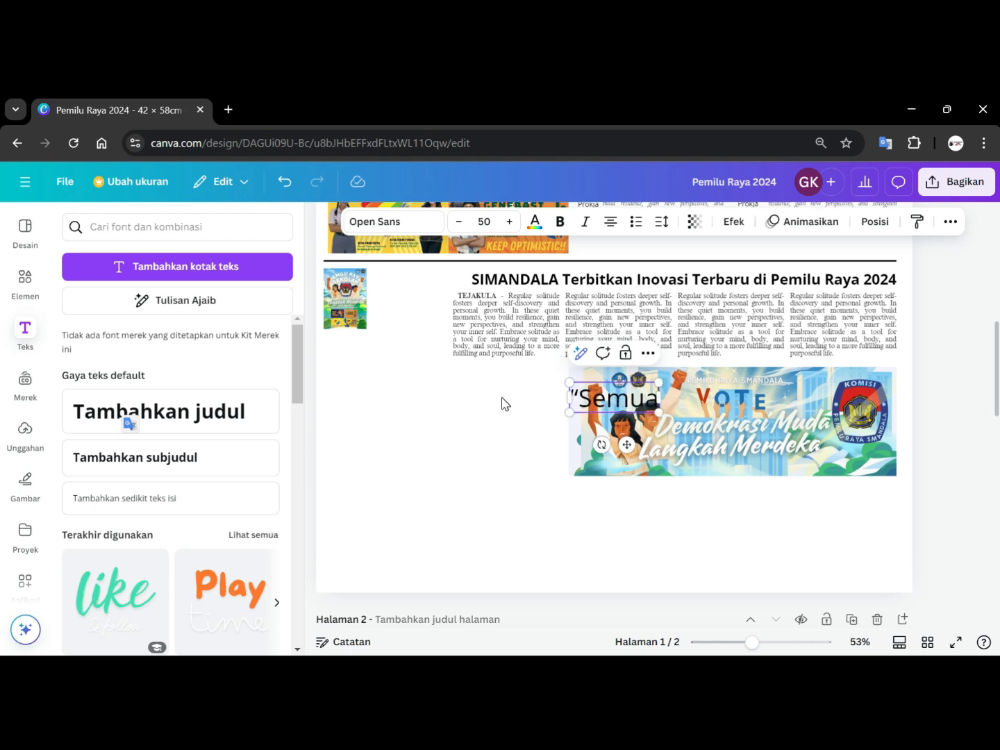
{"action": "type", "text": " Partai"}
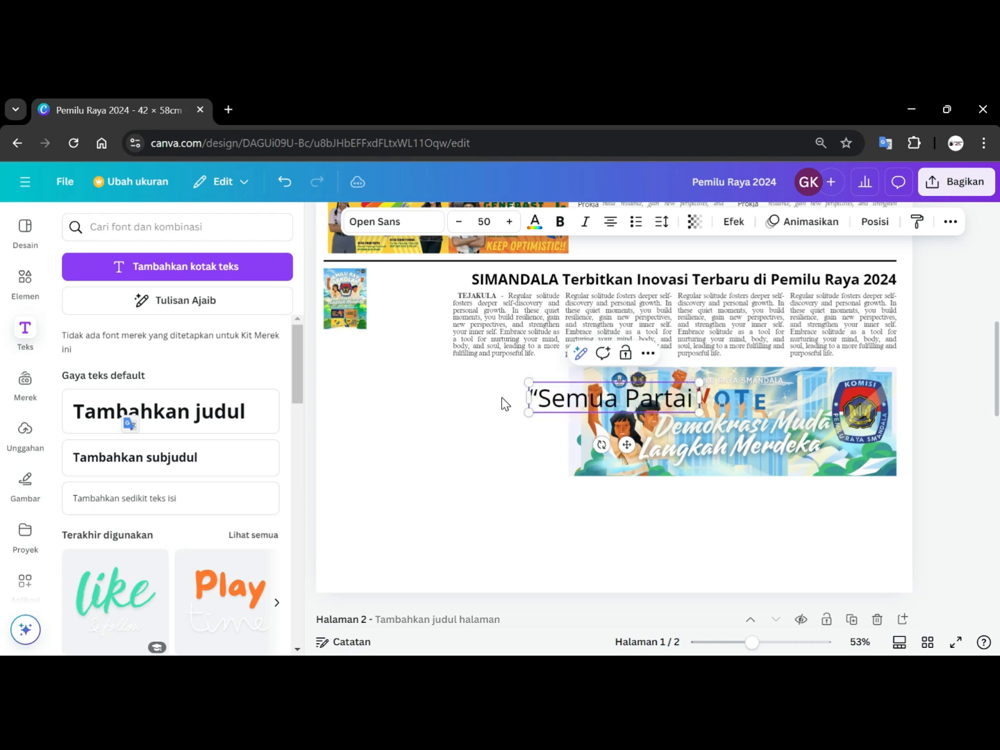
{"action": "type", "text": " yang"}
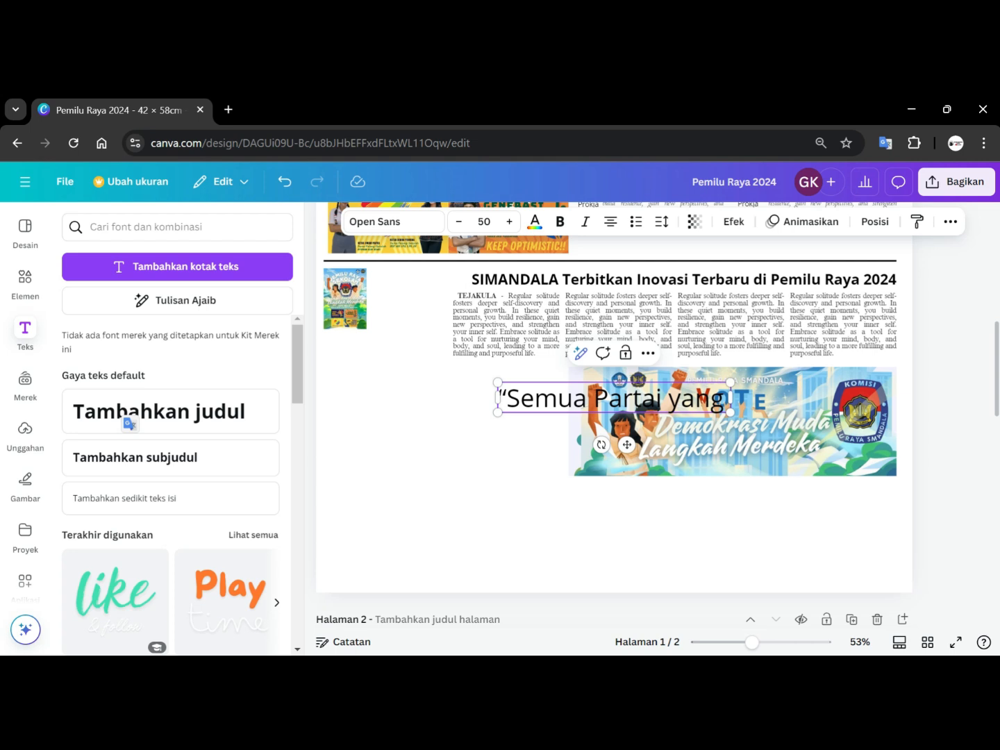
{"action": "type", "text": " bertaru"}
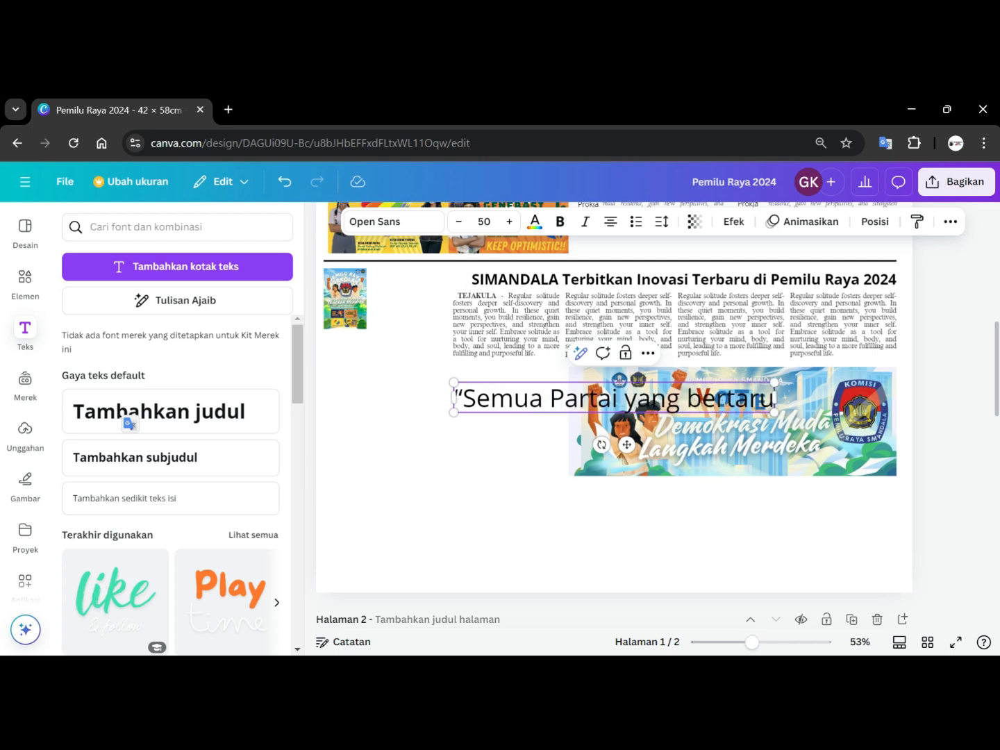
{"action": "type", "text": "ng pada Pemilu"}
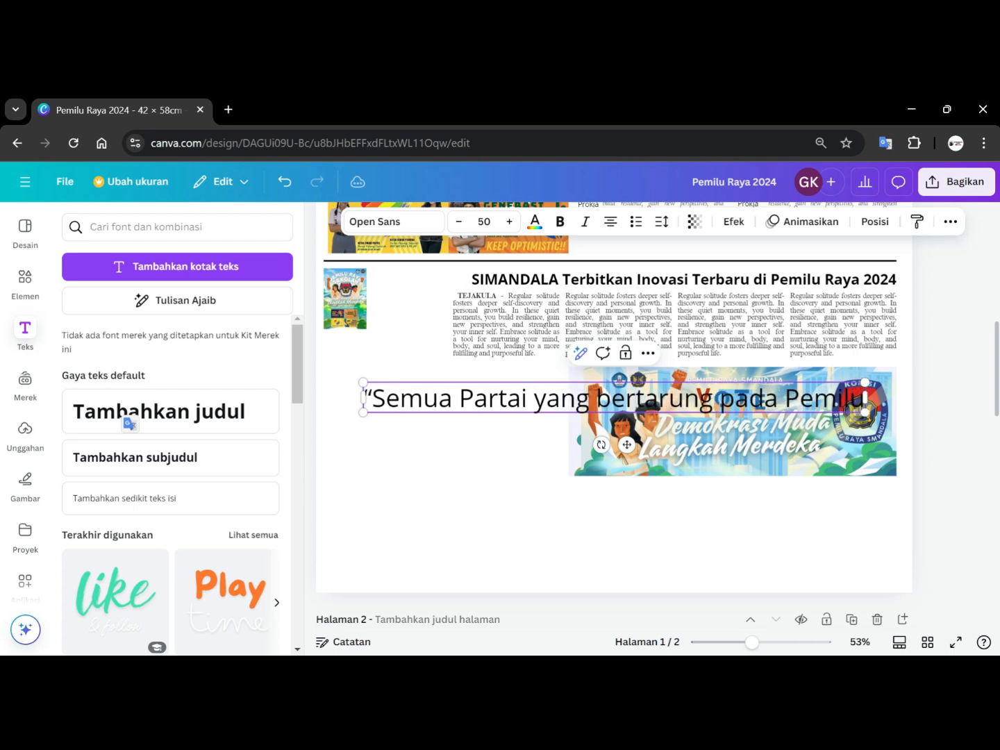
{"action": "type", "text": " Raya"}
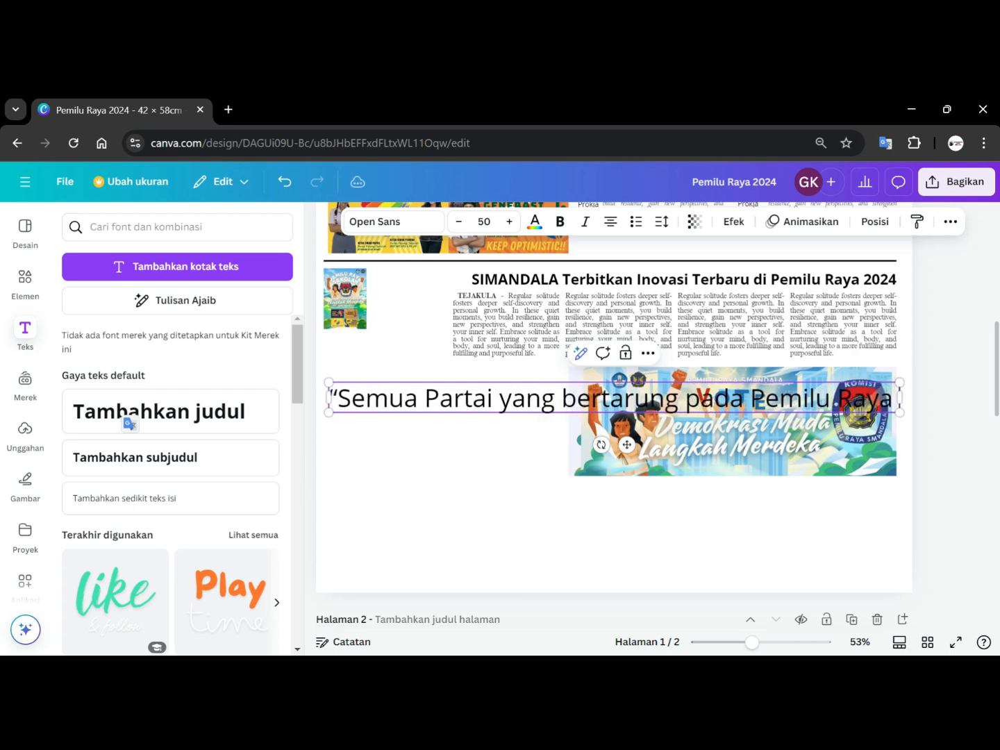
{"action": "type", "text": " Kali ini"}
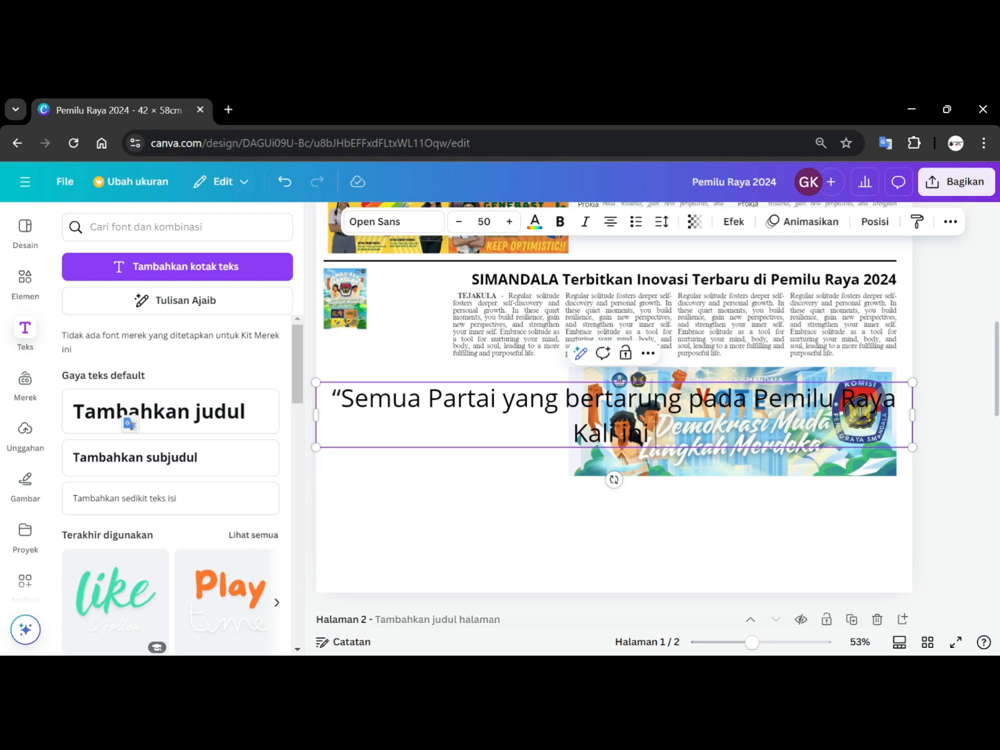
{"action": "type", "text": " s"}
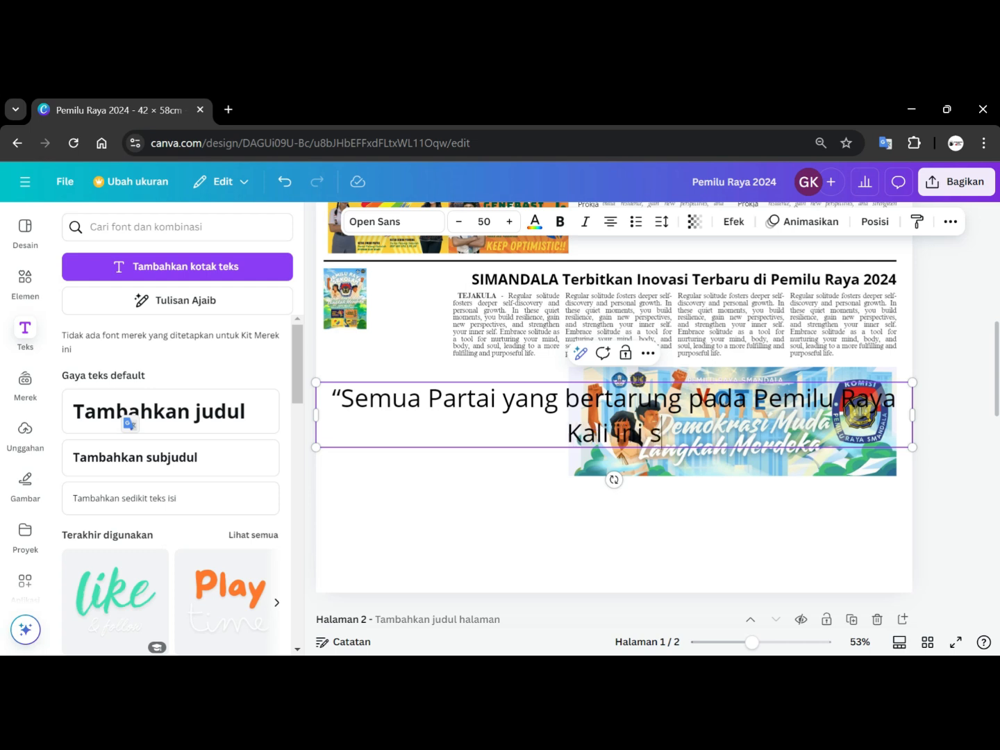
{"action": "type", "text": "angat op"}
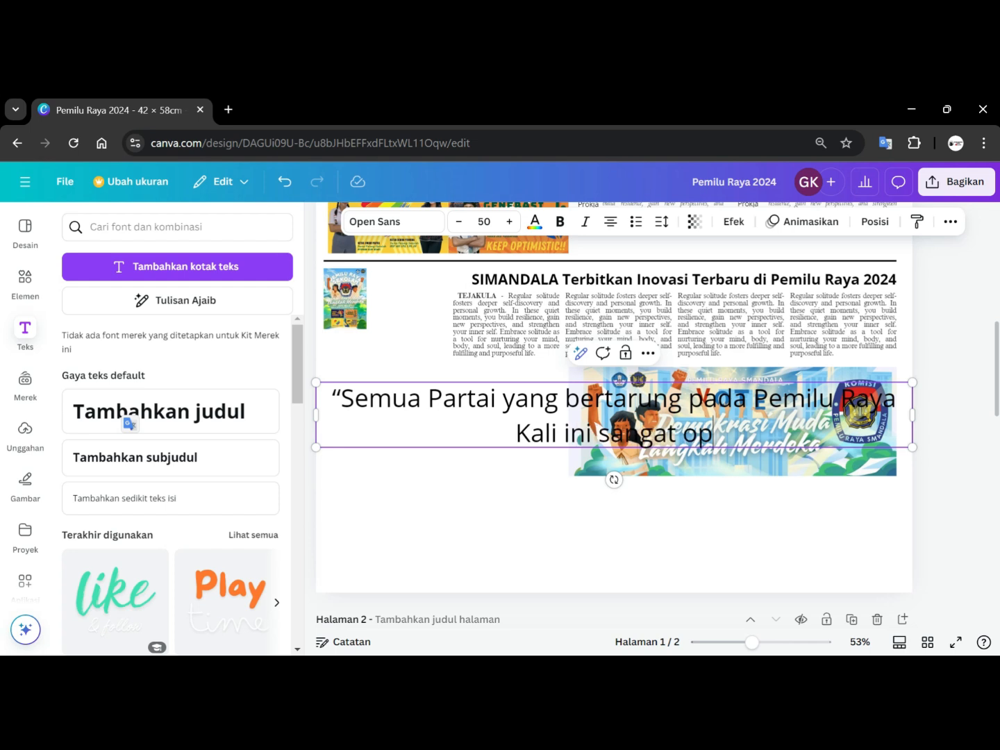
{"action": "type", "text": "timis"}
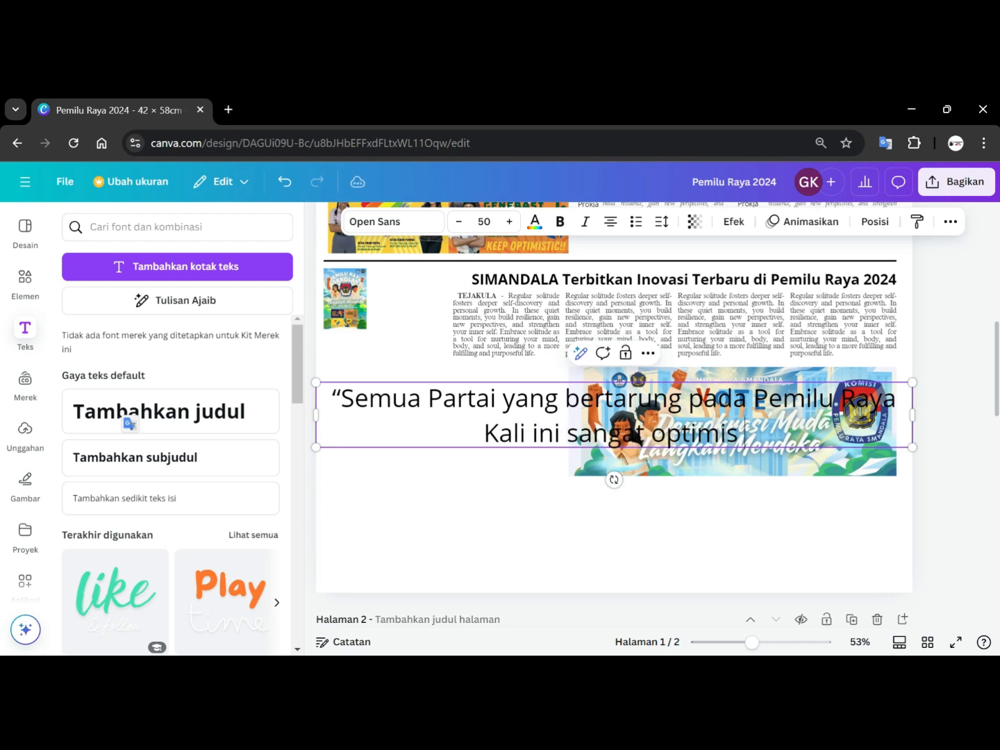
{"action": "type", "text": " bisa memenangkan"}
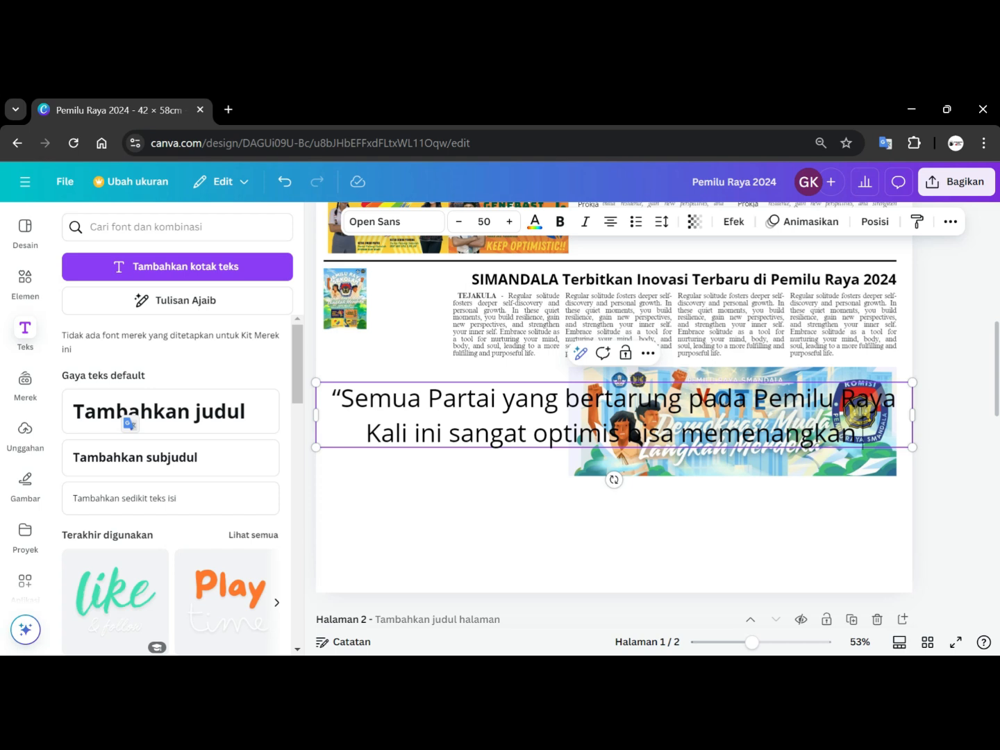
{"action": "type", "text": " hati pe"}
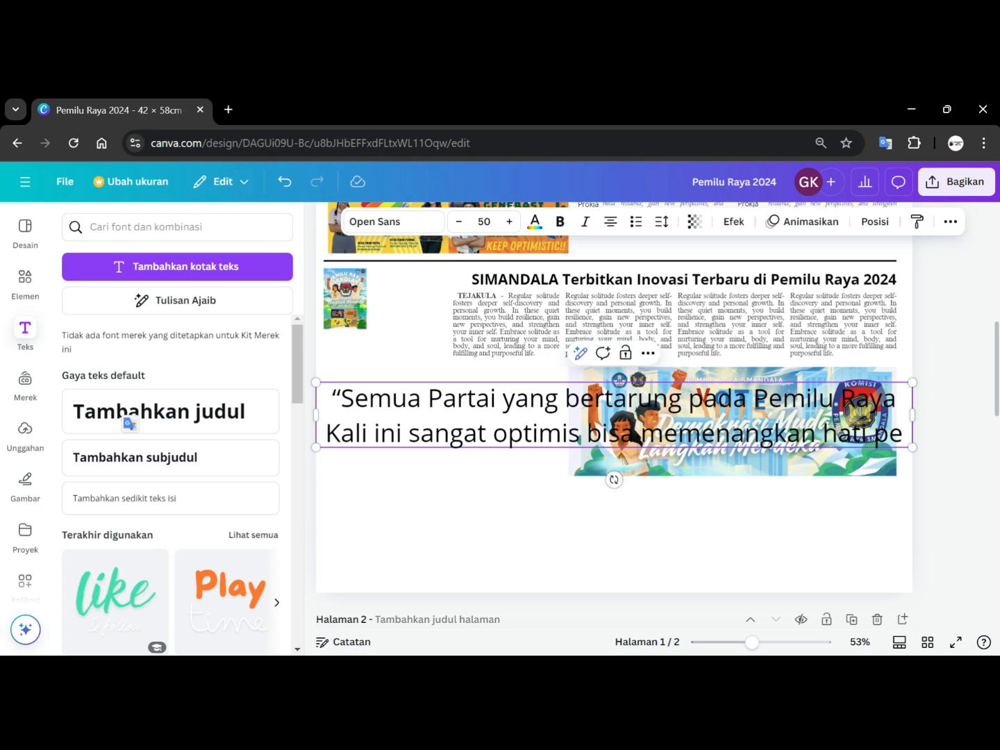
{"action": "type", "text": "milih"}
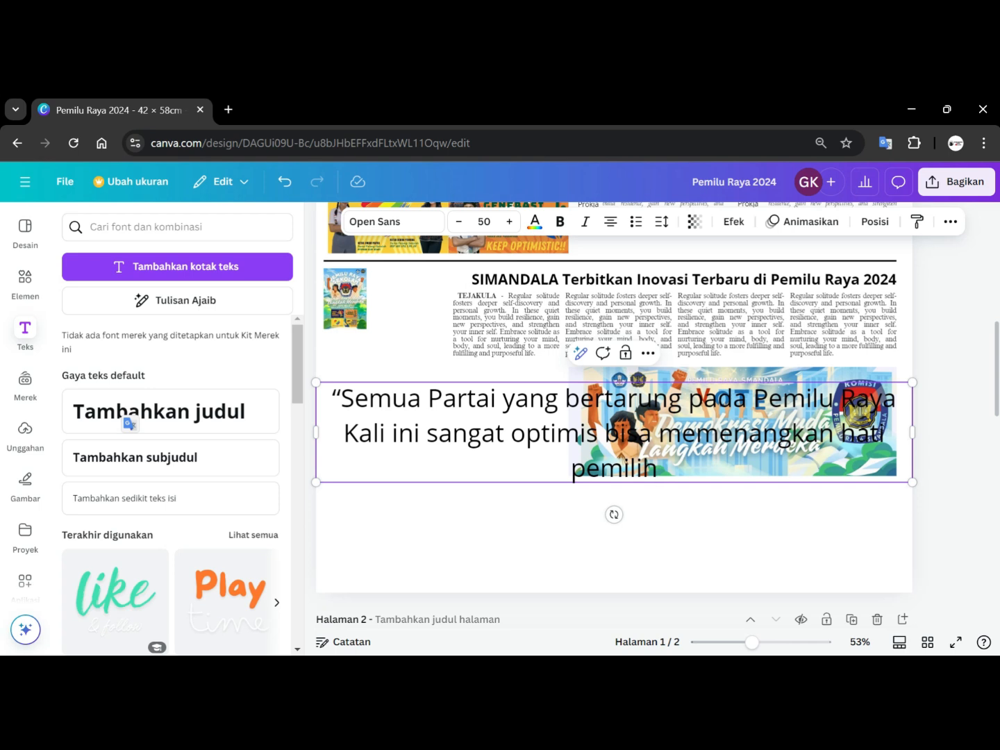
Finish the quote so it ends “memenangkan hati guru, pegawai, dan siswa Smandala.”.
{"action": "key", "text": "BackSpace"}
{"action": "key", "text": "BackSpace"}
{"action": "key", "text": "BackSpace"}
{"action": "key", "text": "BackSpace"}
{"action": "key", "text": "BackSpace"}
{"action": "key", "text": "BackSpace"}
{"action": "key", "text": "BackSpace"}
{"action": "type", "text": "guru, p"}
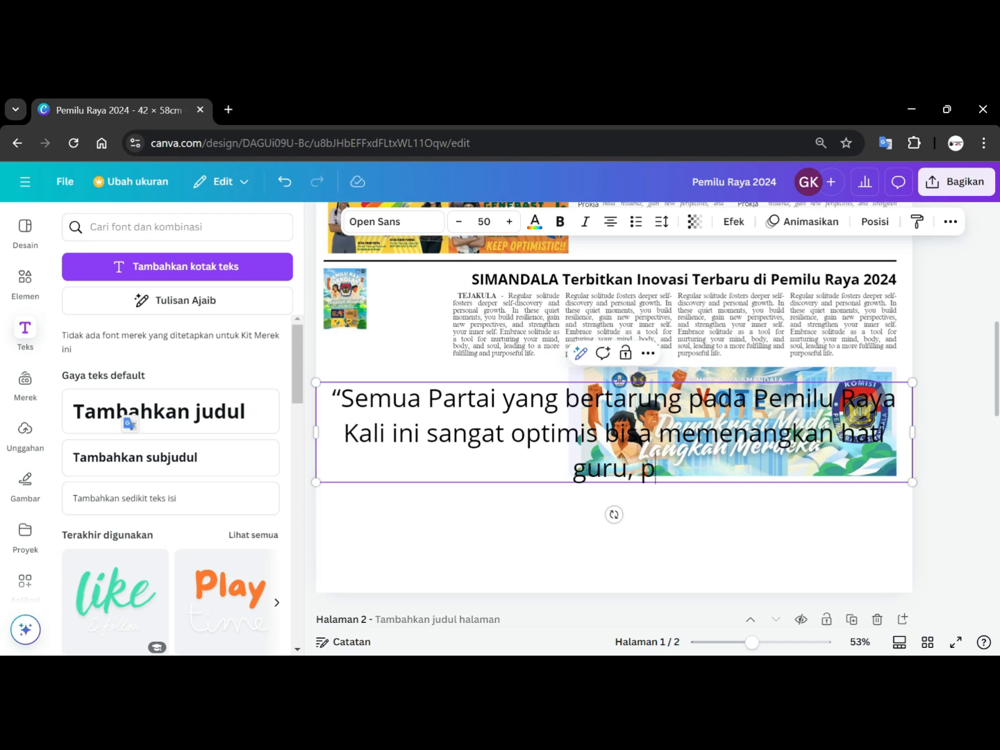
{"action": "type", "text": "egawai, dan siswa smandala"}
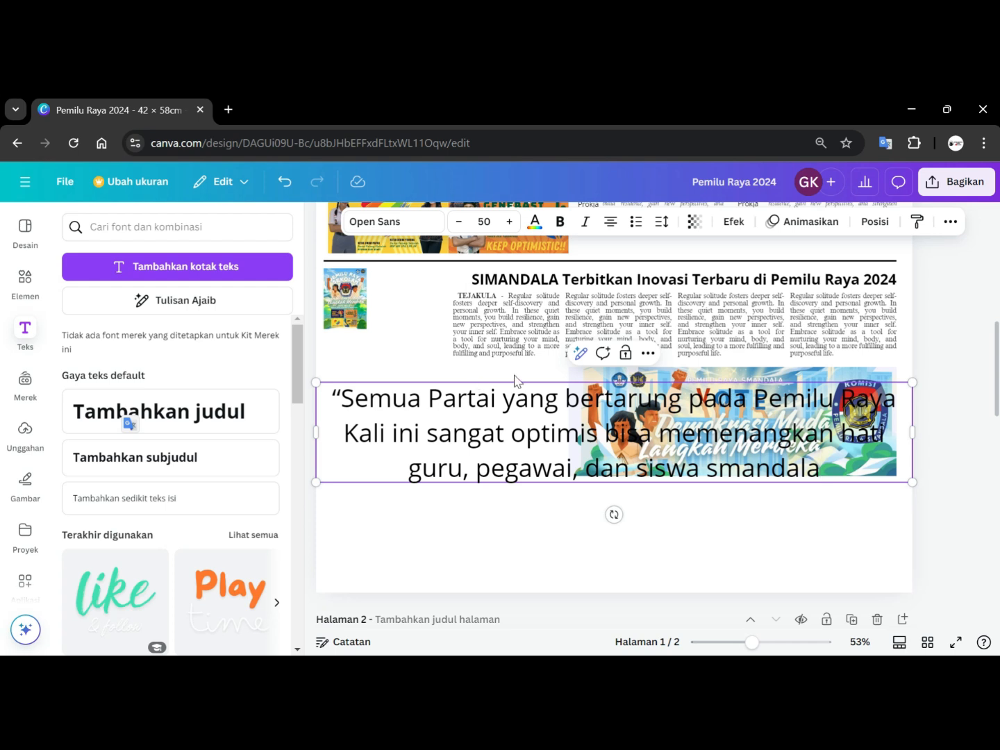
{"action": "key", "text": "Left"}
{"action": "key", "text": "Left"}
{"action": "key", "text": "Left"}
{"action": "key", "text": "Left"}
{"action": "key", "text": "Left"}
{"action": "key", "text": "Left"}
{"action": "key", "text": "Left"}
{"action": "key", "text": "BackSpace"}
{"action": "type", "text": "S"}
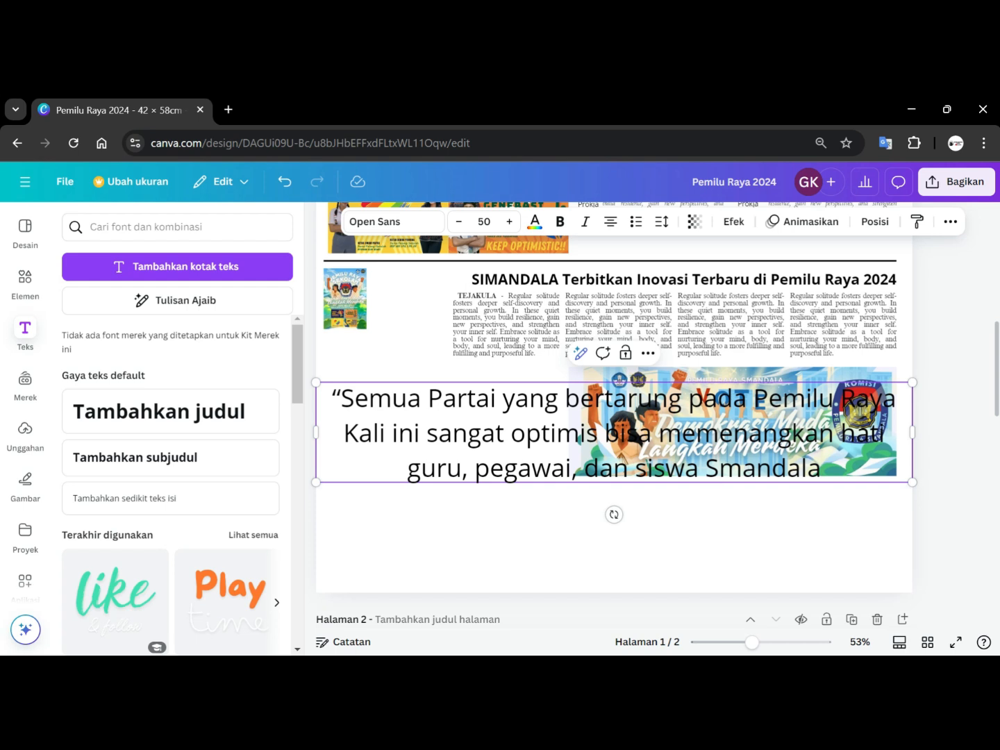
{"action": "type", "text": ".\""}
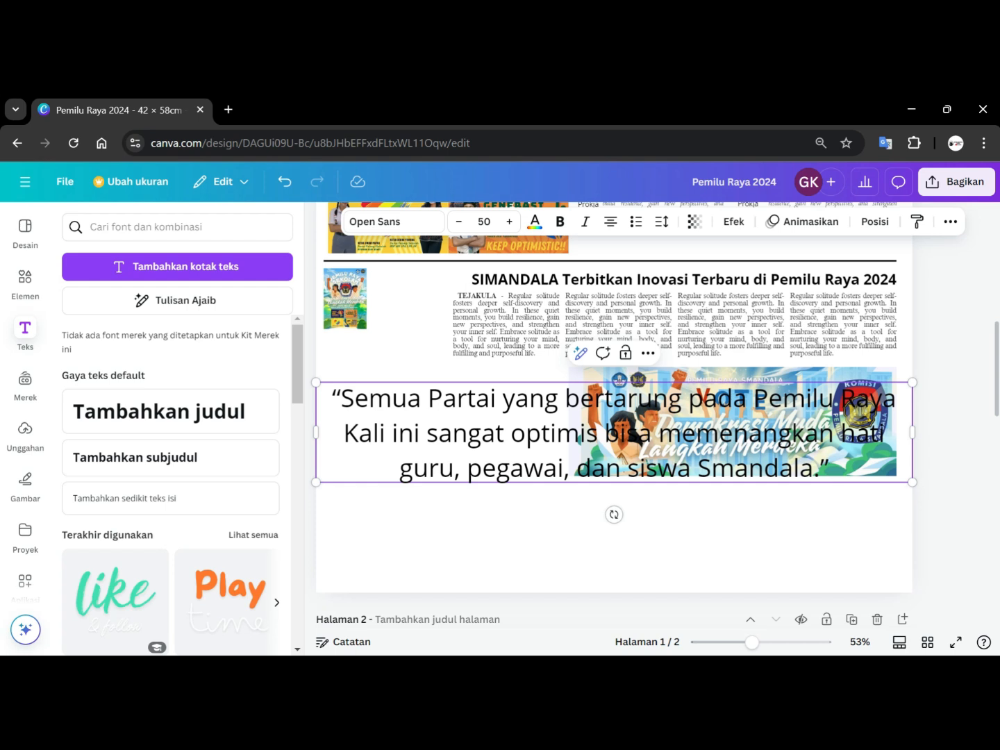
Shrink the quote text box and add the speaker's full name two lines below the quote.
{"action": "left_click_drag", "start_coordinate": [911, 485], "coordinate": [511, 414]}
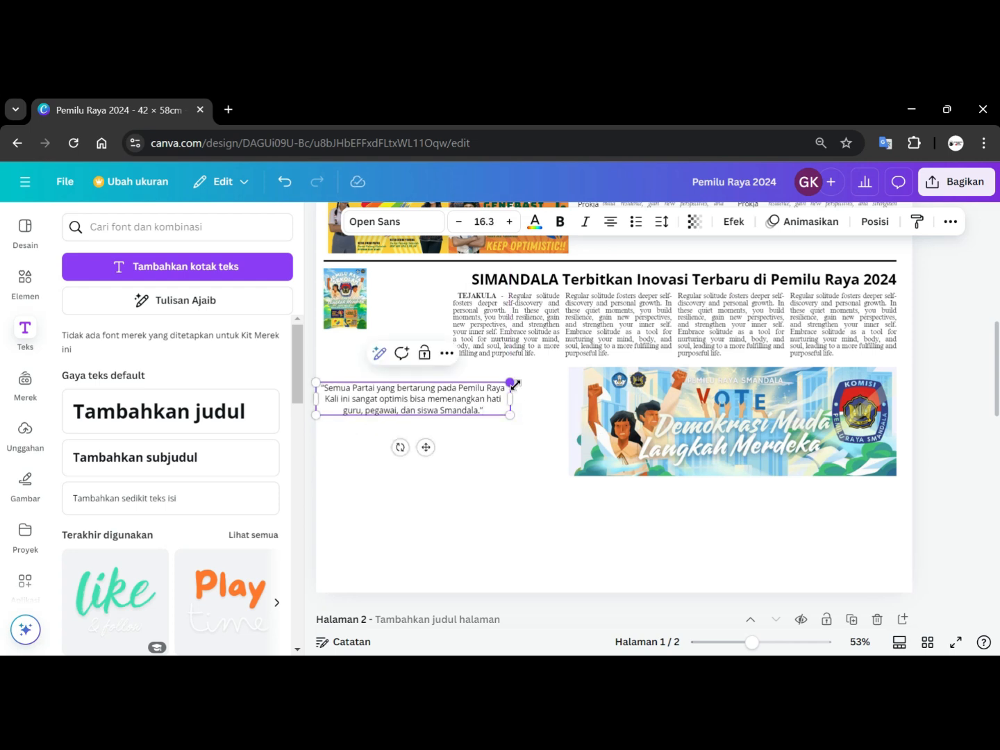
{"action": "key", "text": "Return"}
{"action": "key", "text": "Return"}
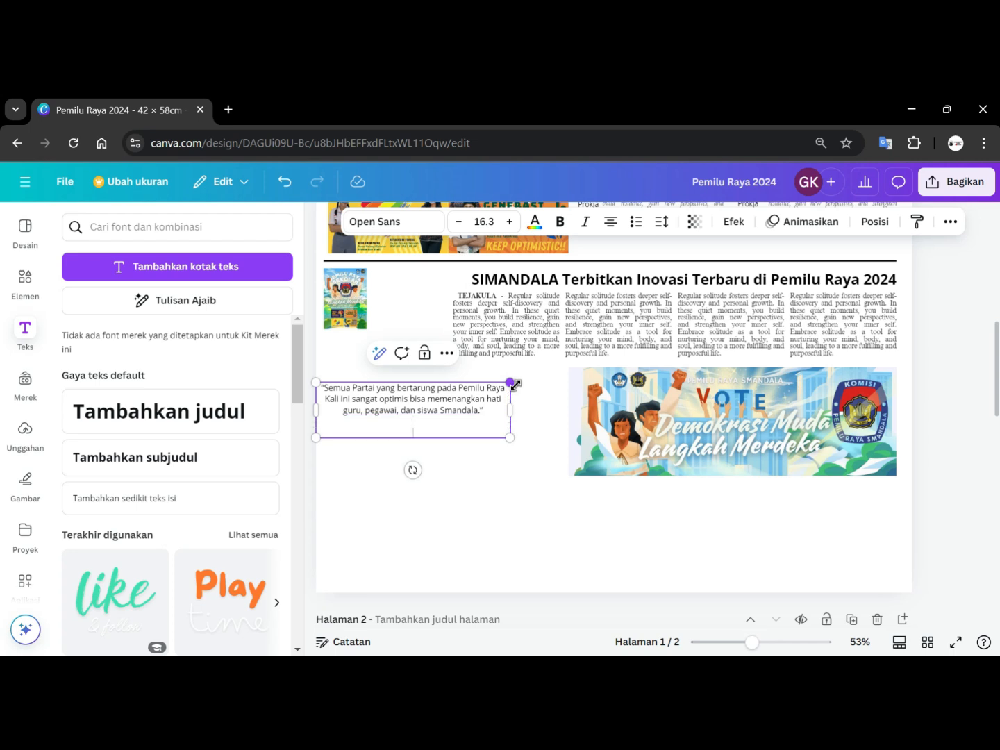
Bold the speaker's name and scale the quote box down to text size 11.5.
{"action": "left_click_drag", "start_coordinate": [457, 433], "coordinate": [375, 432]}
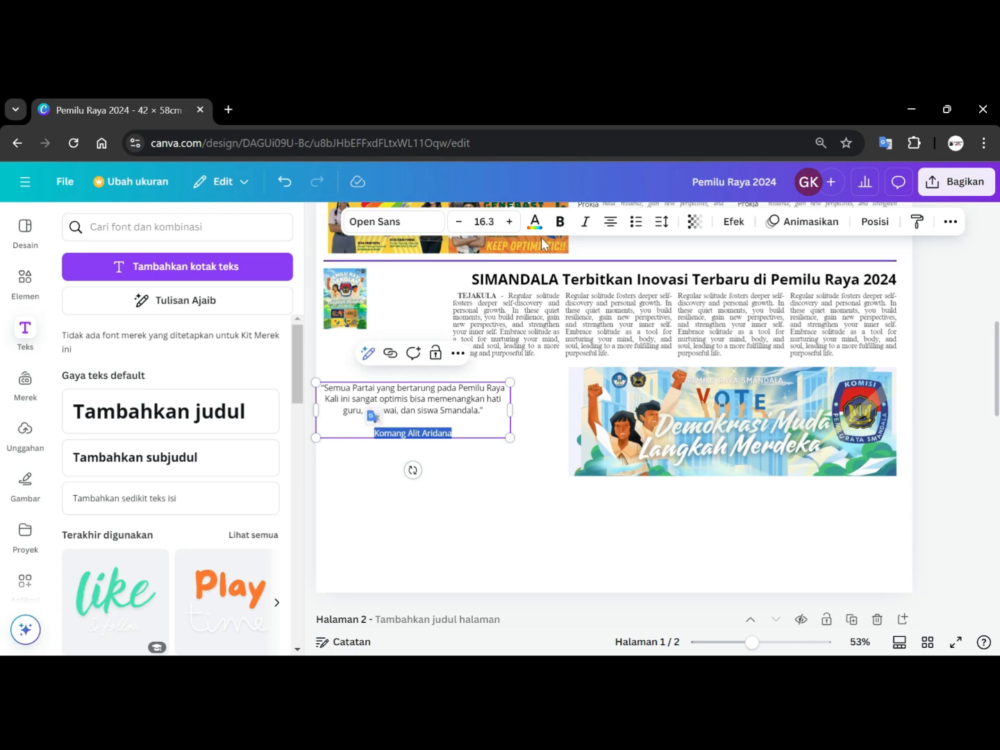
{"action": "left_click", "coordinate": [559, 221]}
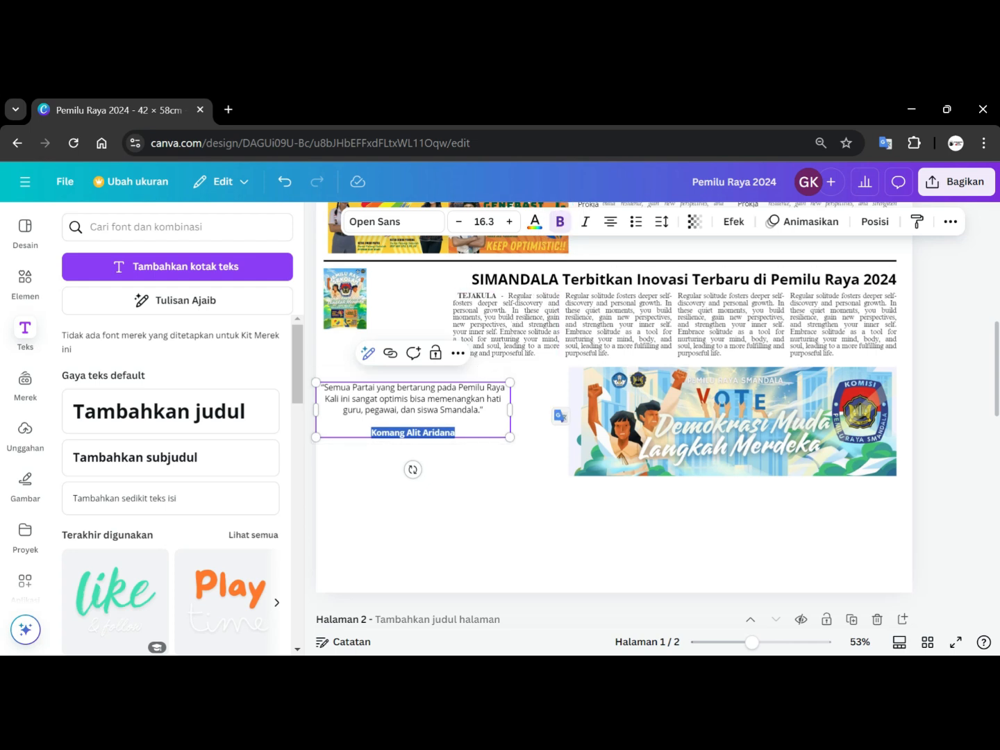
{"action": "left_click_drag", "start_coordinate": [509, 437], "coordinate": [453, 416]}
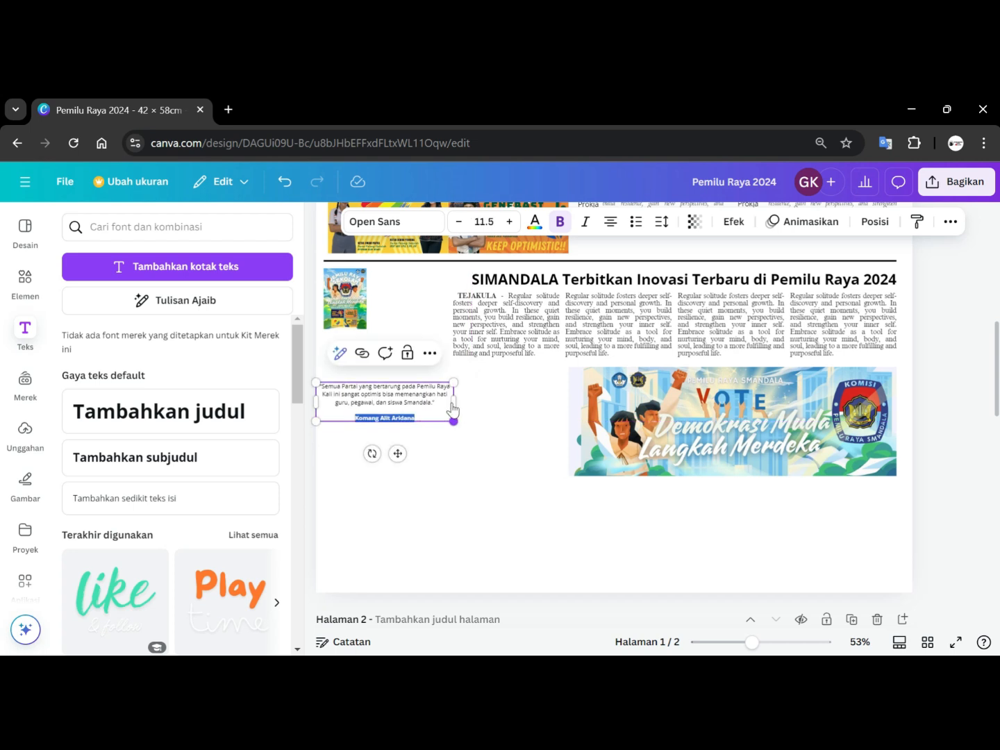
Move the quote box under the article's top-left image and narrow it to the image's width.
{"action": "left_click_drag", "start_coordinate": [389, 400], "coordinate": [395, 354]}
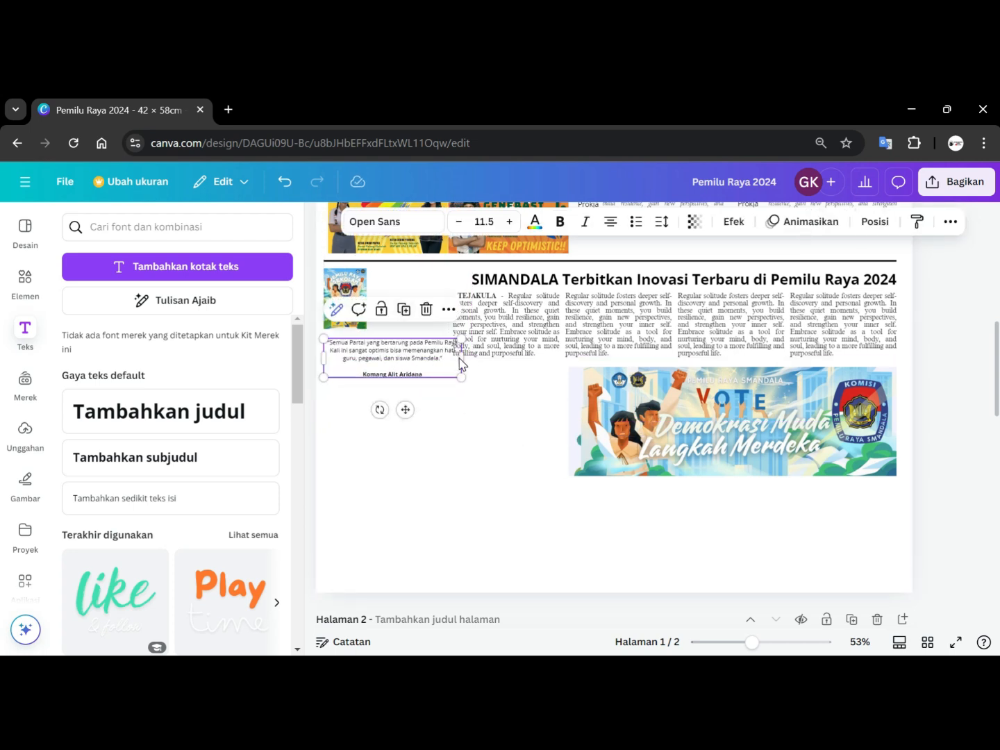
{"action": "left_click_drag", "start_coordinate": [460, 357], "coordinate": [442, 358]}
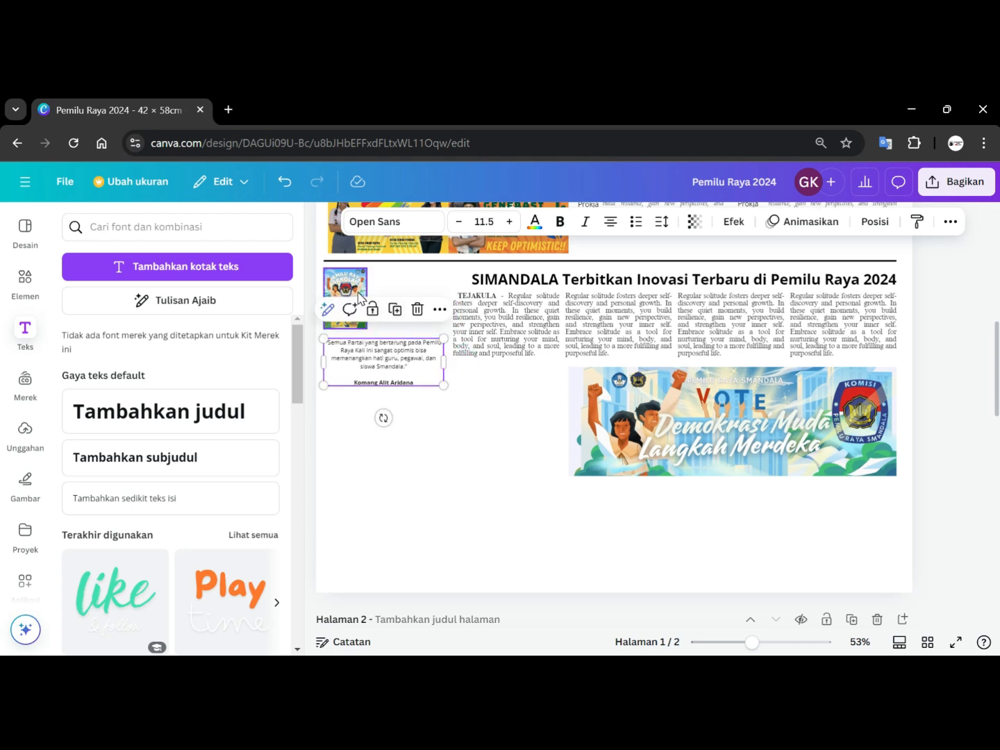
Enlarge the article's top-left image to the quote box's width and align its top with the divider line.
{"action": "left_click", "coordinate": [357, 291]}
{"action": "left_click_drag", "start_coordinate": [367, 328], "coordinate": [447, 325]}
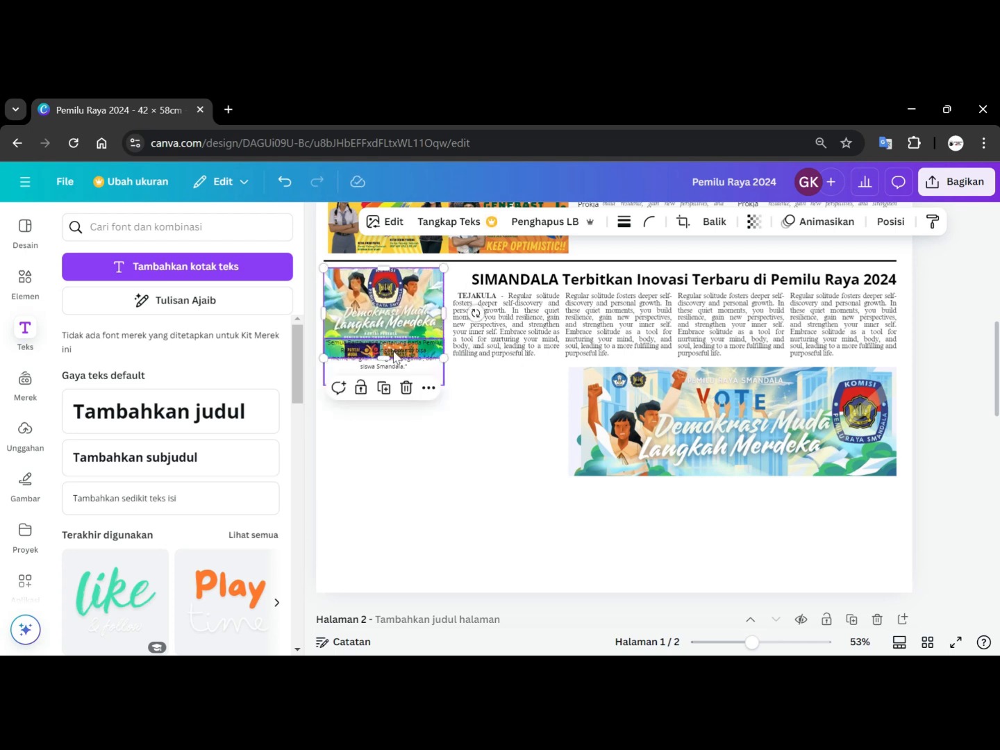
{"action": "mouse_move", "coordinate": [384, 359]}
{"action": "left_mouse_down"}
{"action": "mouse_move", "coordinate": [385, 325]}
{"action": "mouse_move", "coordinate": [385, 334]}
{"action": "left_mouse_up"}
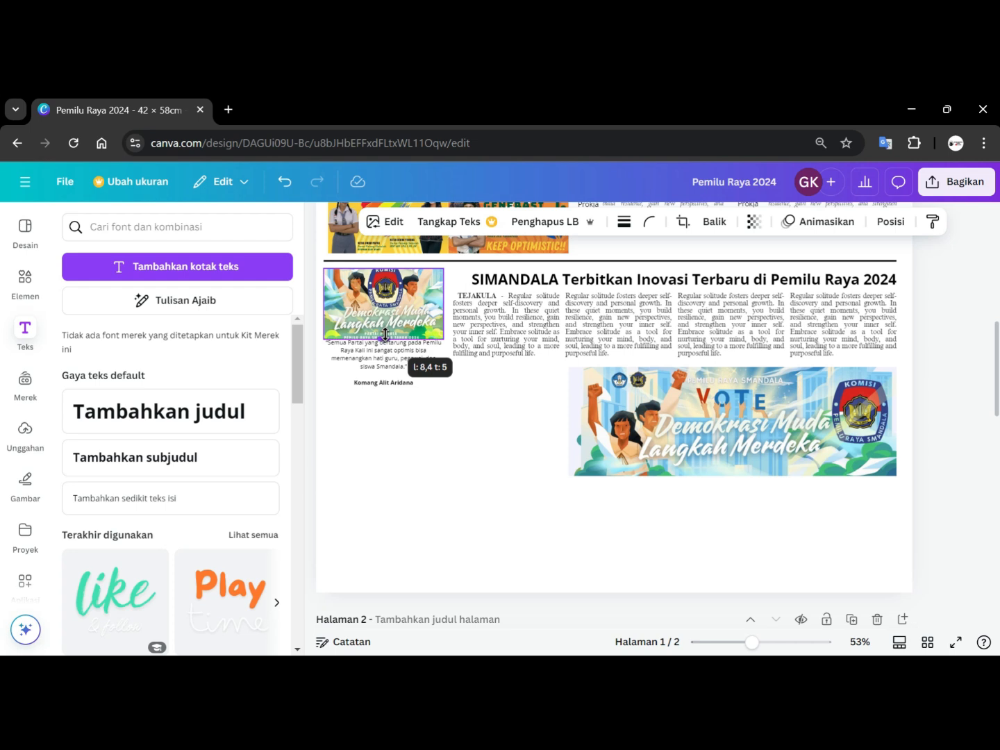
{"action": "left_click_drag", "start_coordinate": [385, 334], "coordinate": [385, 334]}
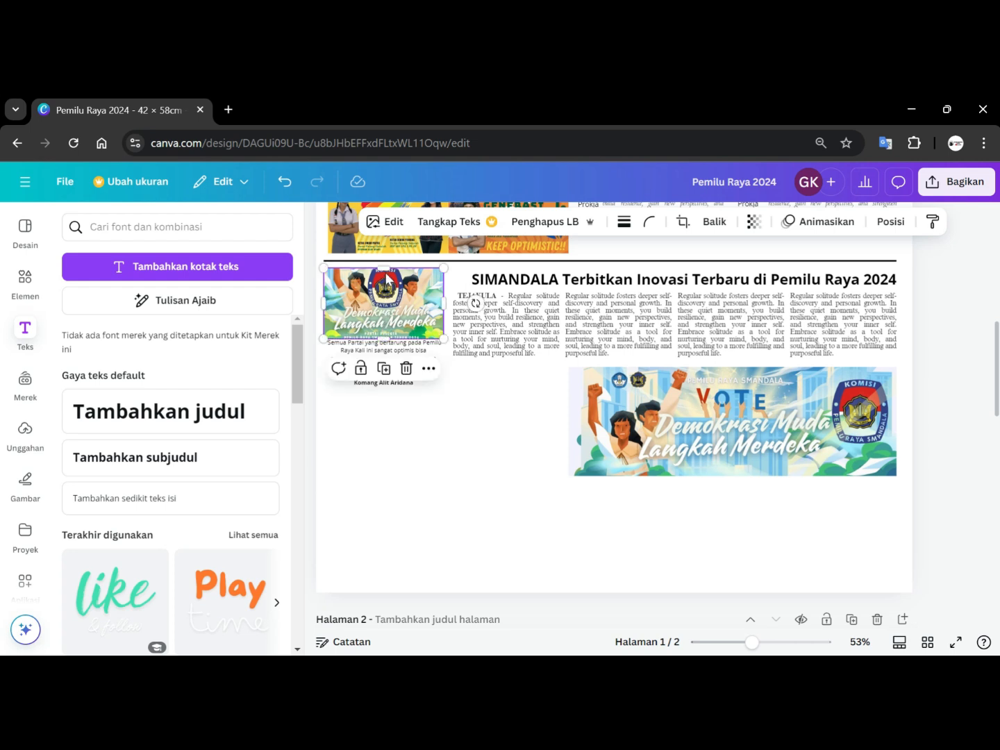
{"action": "left_click_drag", "start_coordinate": [384, 262], "coordinate": [383, 264]}
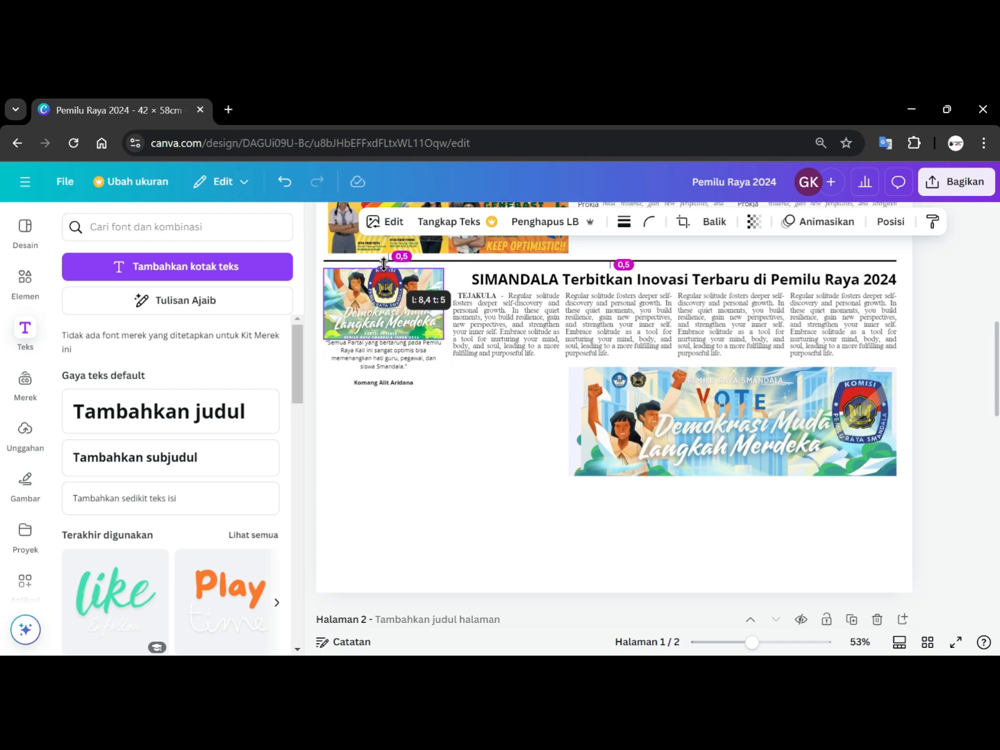
{"action": "left_click_drag", "start_coordinate": [384, 264], "coordinate": [384, 262]}
{"action": "left_click", "coordinate": [465, 408]}
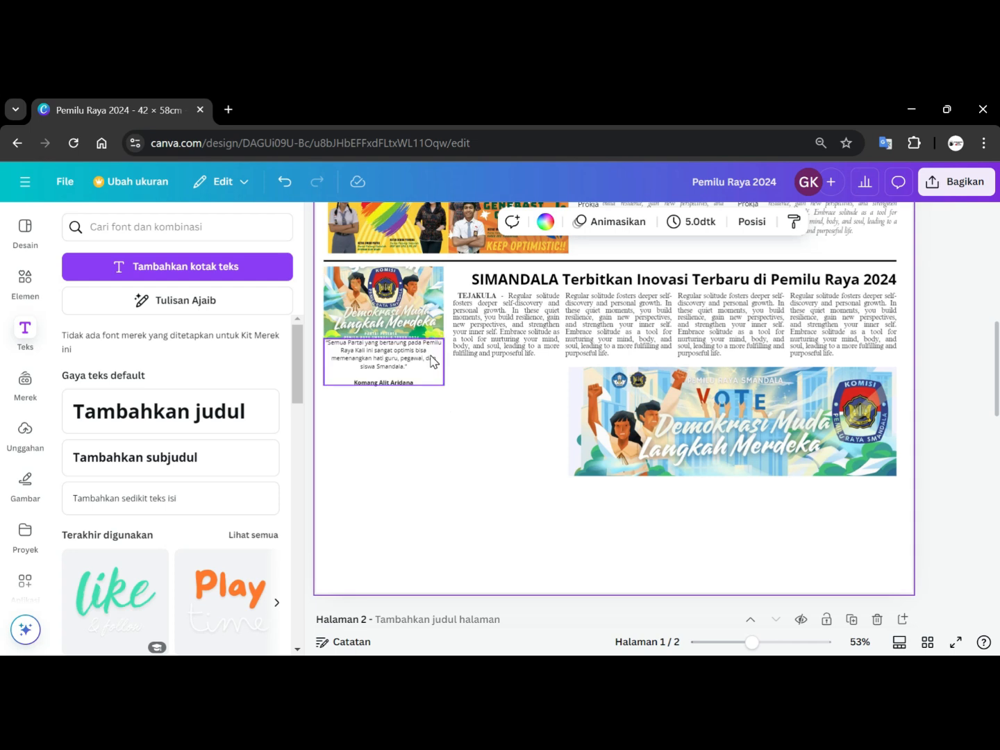
Left-align the quote box text and add the line 'Ketua KPU SMANDALA 2024' under the speaker's name.
{"action": "scroll", "coordinate": [464, 437], "scroll_direction": "up", "scroll_amount": 5}
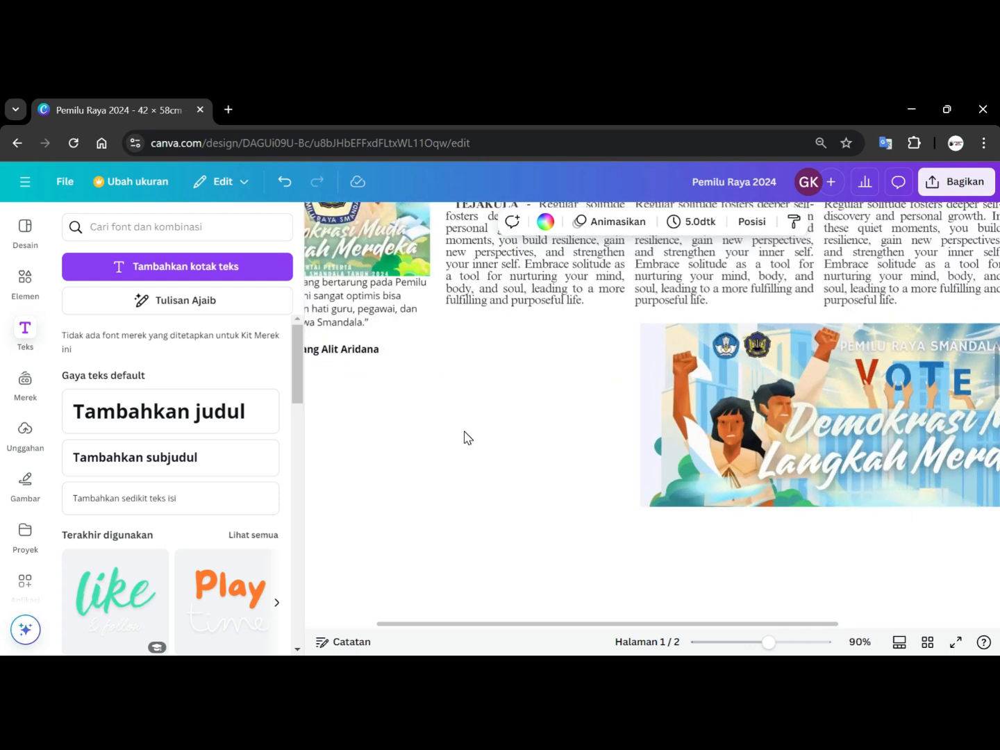
{"action": "scroll", "coordinate": [463, 437], "scroll_direction": "down", "scroll_amount": 2}
{"action": "scroll", "coordinate": [464, 438], "scroll_direction": "down", "scroll_amount": 1}
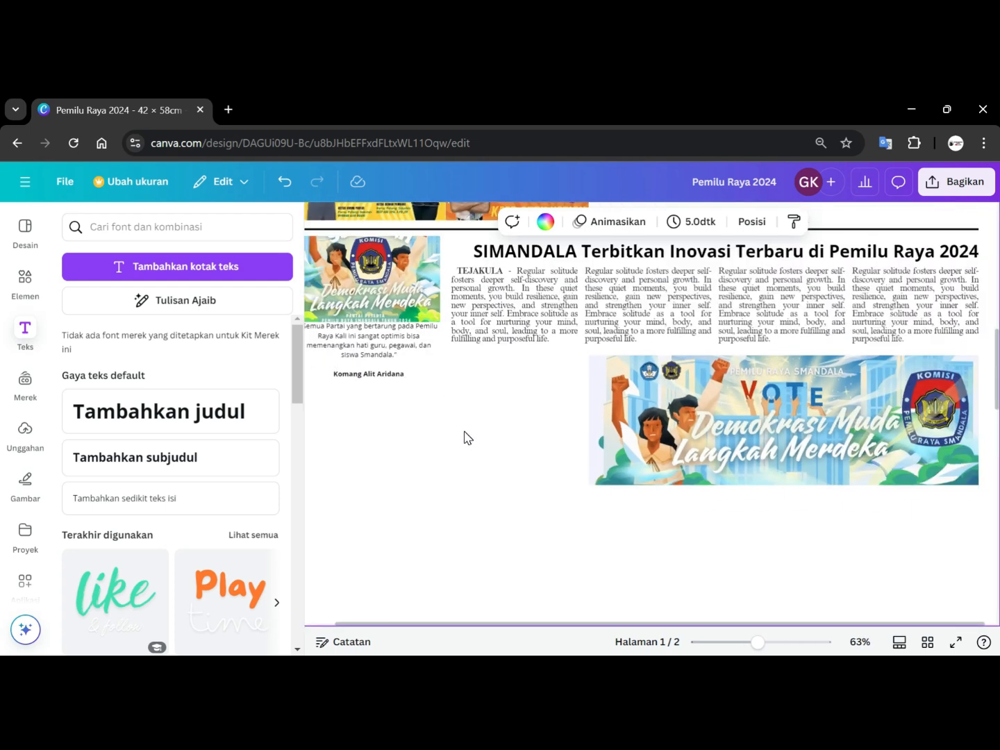
{"action": "left_click", "coordinate": [379, 375]}
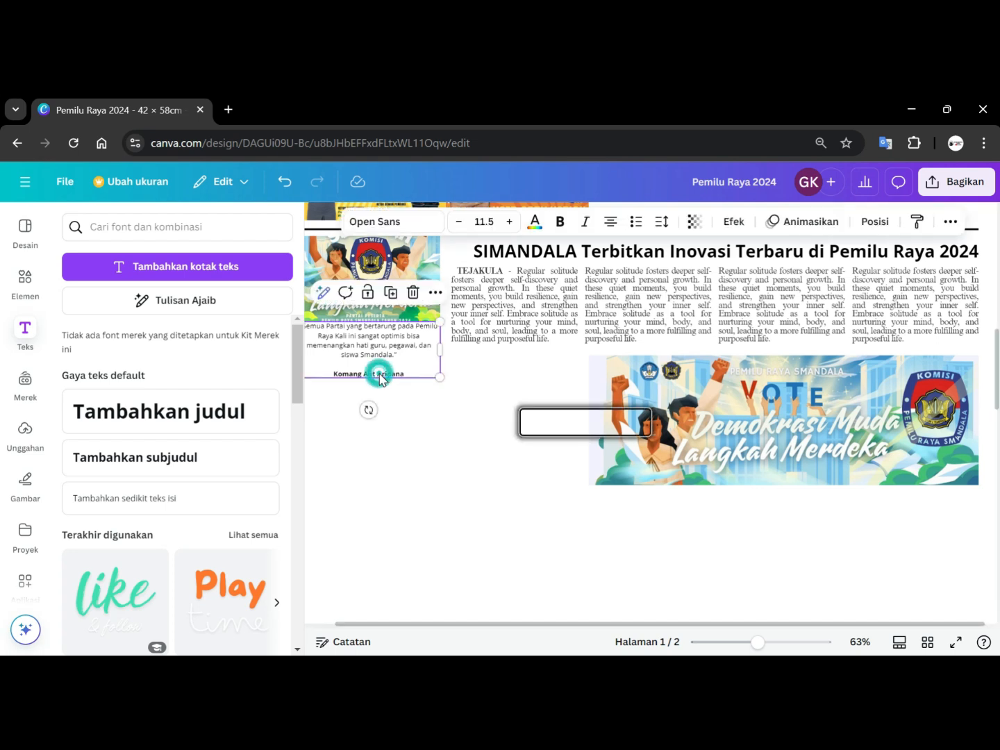
{"action": "left_click", "coordinate": [339, 371]}
{"action": "left_click", "coordinate": [333, 374]}
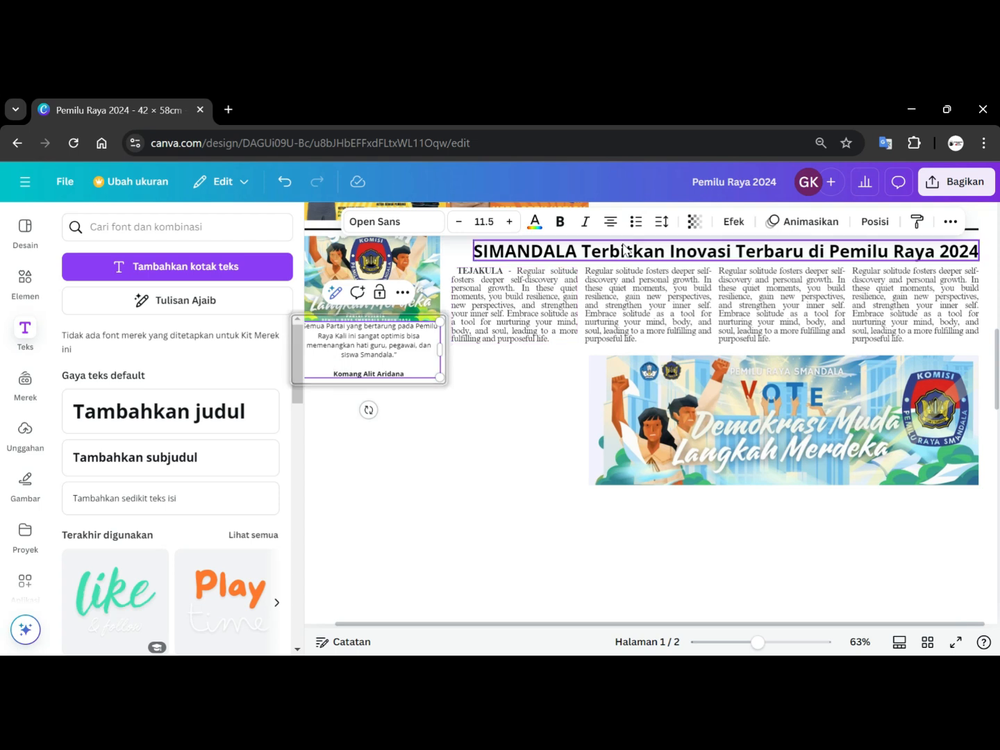
{"action": "left_click", "coordinate": [609, 221]}
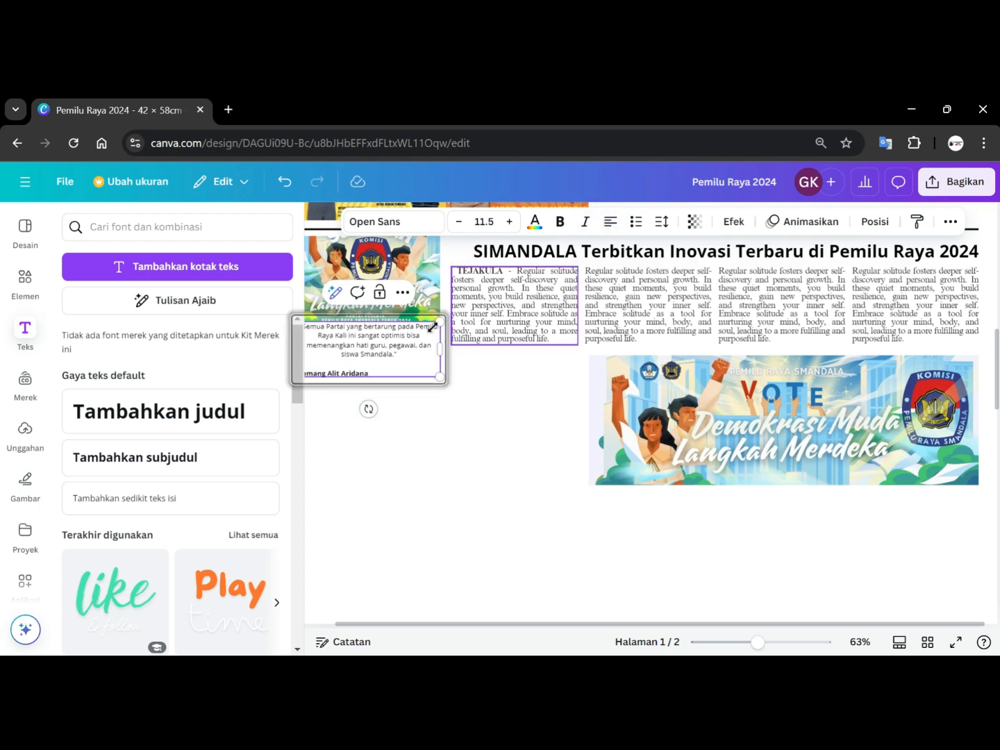
{"action": "left_click", "coordinate": [377, 370]}
{"action": "key", "text": "Return"}
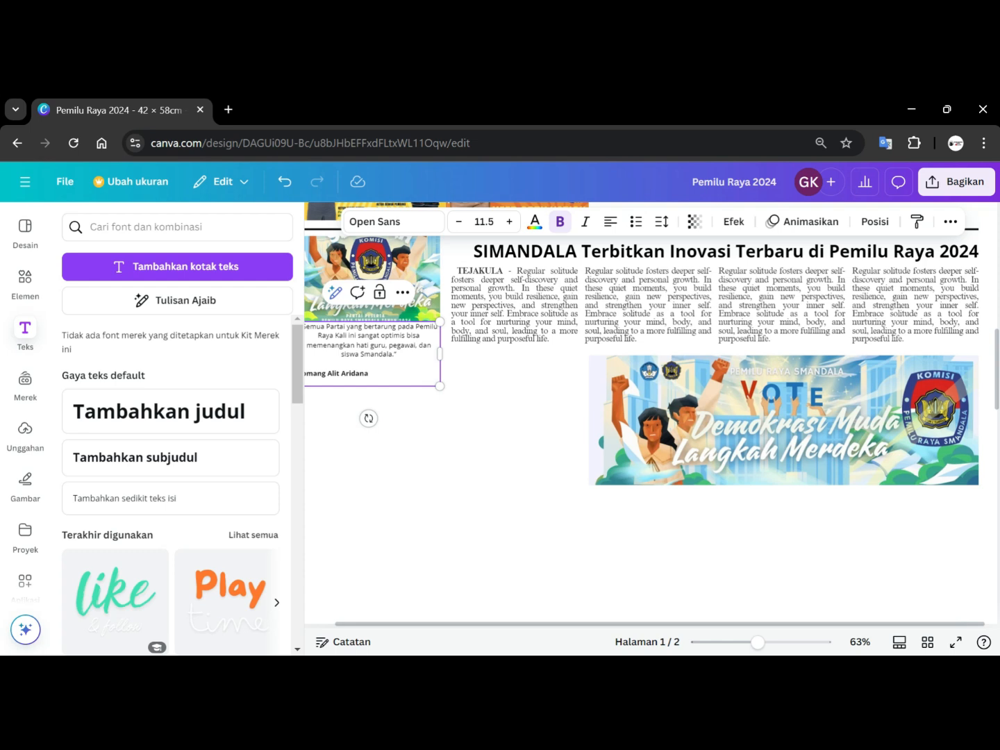
{"action": "left_click_drag", "start_coordinate": [437, 623], "coordinate": [378, 623]}
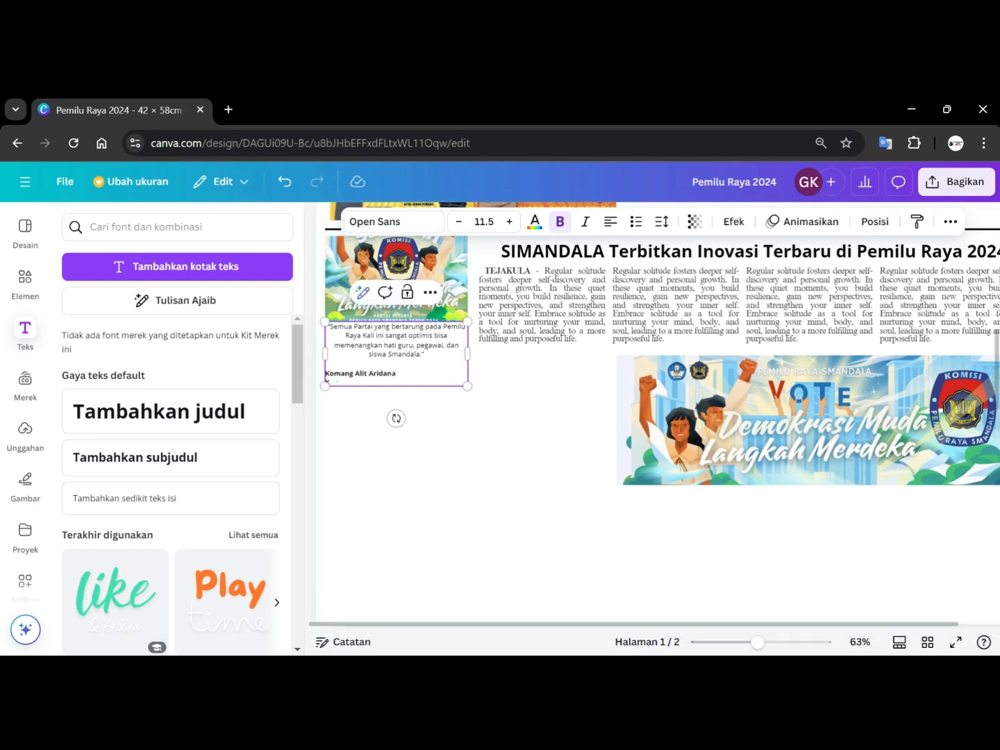
{"action": "key", "text": "Escape"}
{"action": "type", "text": "AND"}
{"action": "left_click", "coordinate": [396, 440]}
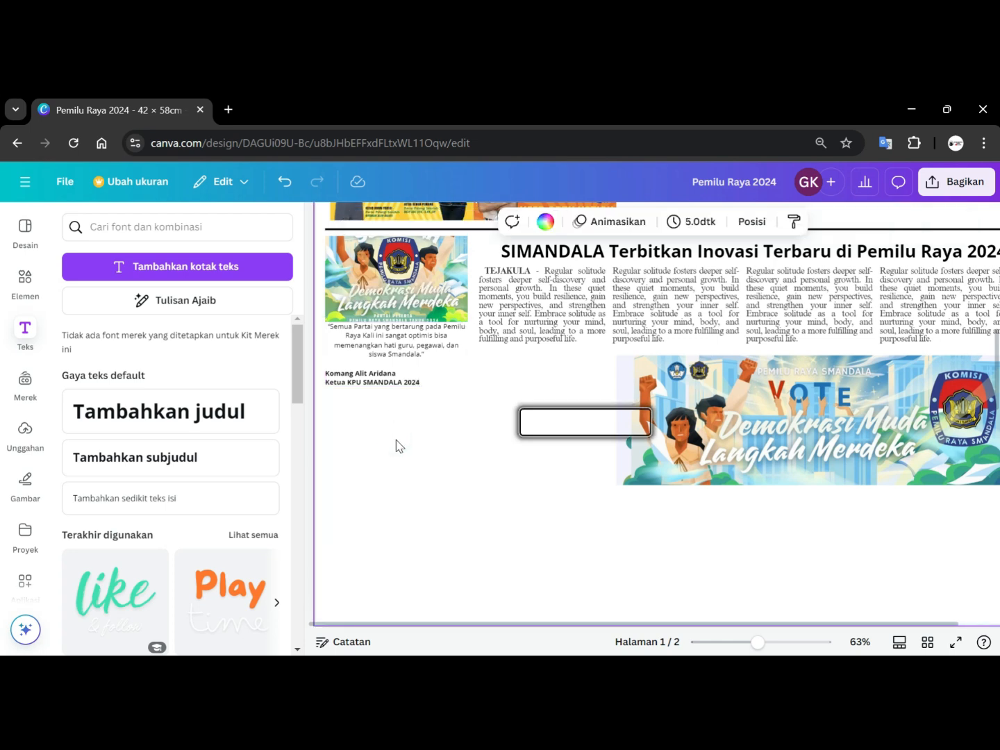
Remove the bold from the 'Ketua KPU SMANDALA 2024' line.
{"action": "left_click", "coordinate": [410, 382]}
{"action": "left_click", "coordinate": [419, 382]}
{"action": "left_click_drag", "start_coordinate": [420, 382], "coordinate": [325, 382]}
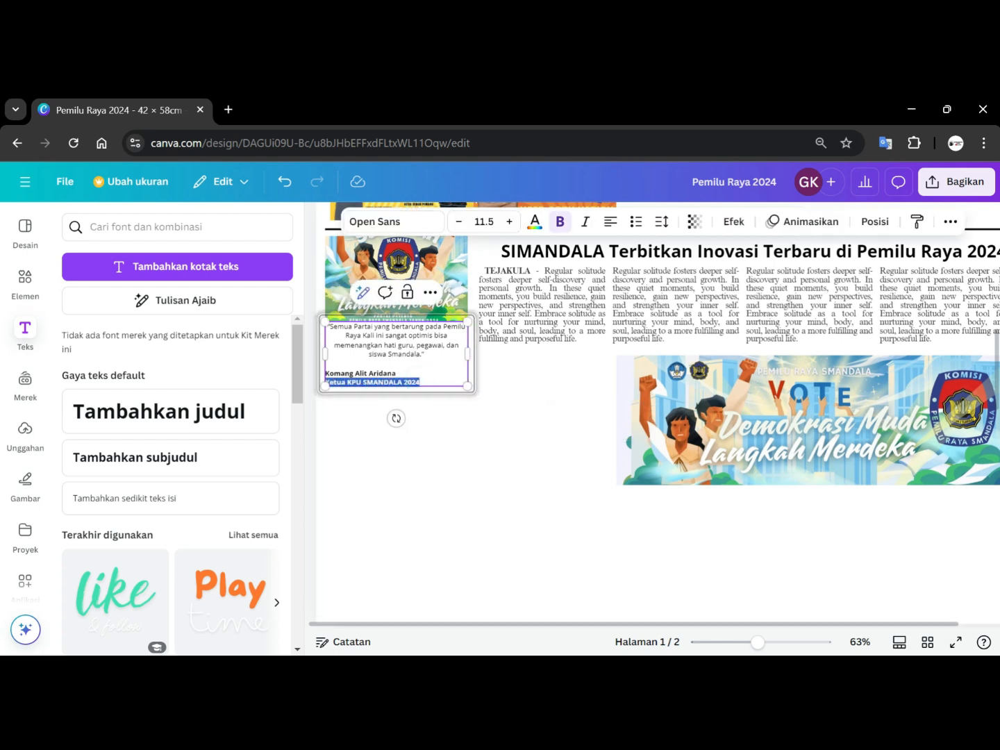
{"action": "left_click", "coordinate": [560, 223]}
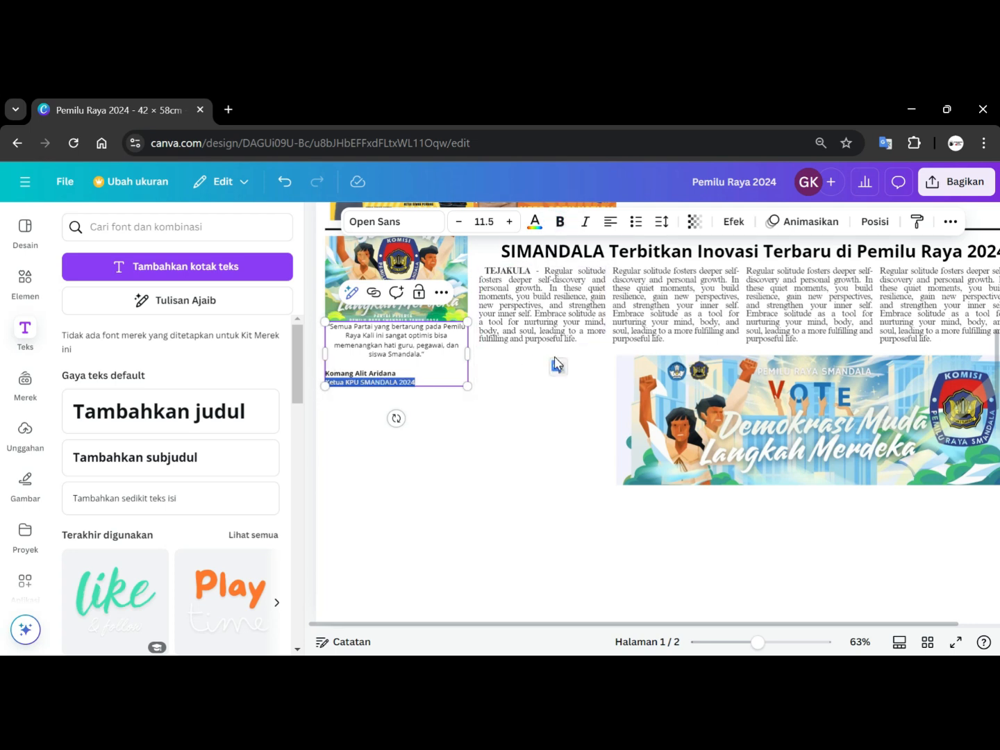
Add a horizontal line element and place it between the quote and the speaker's name.
{"action": "scroll", "coordinate": [550, 348], "scroll_direction": "up", "scroll_amount": 2}
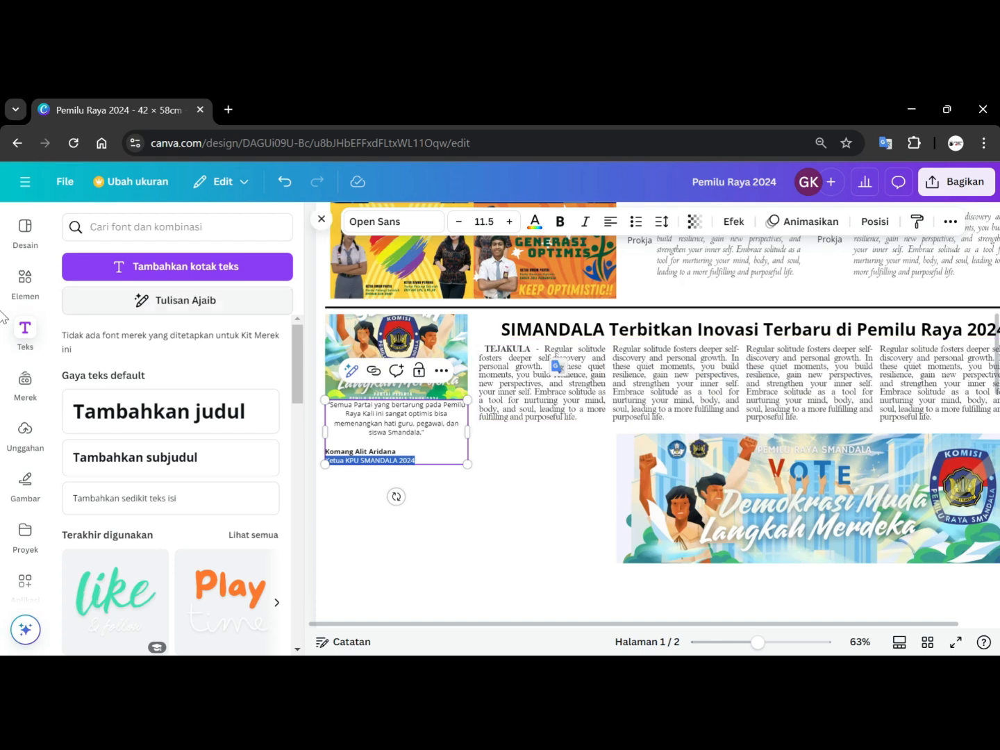
{"action": "left_click", "coordinate": [25, 279]}
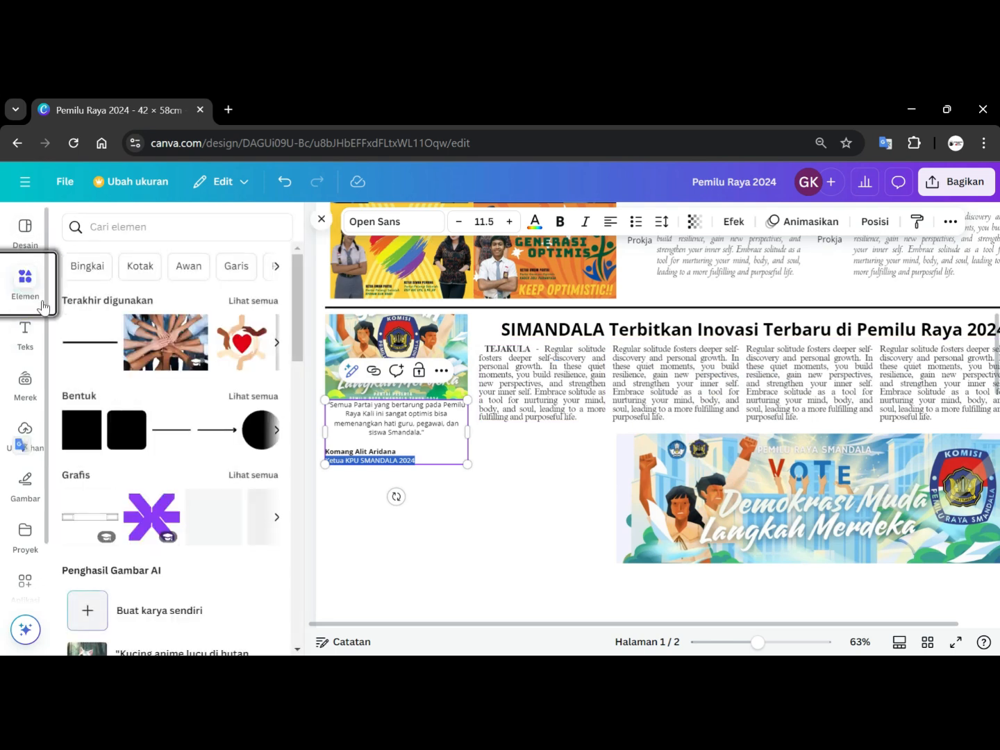
{"action": "left_click", "coordinate": [166, 431]}
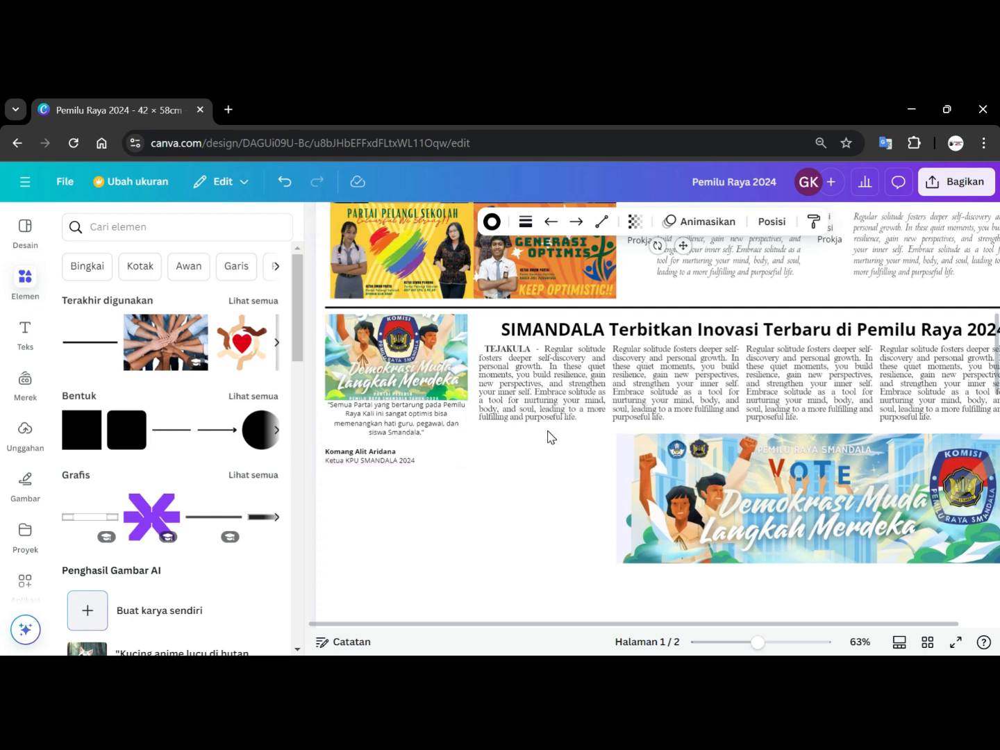
{"action": "scroll", "coordinate": [536, 477], "scroll_direction": "down", "scroll_amount": 3}
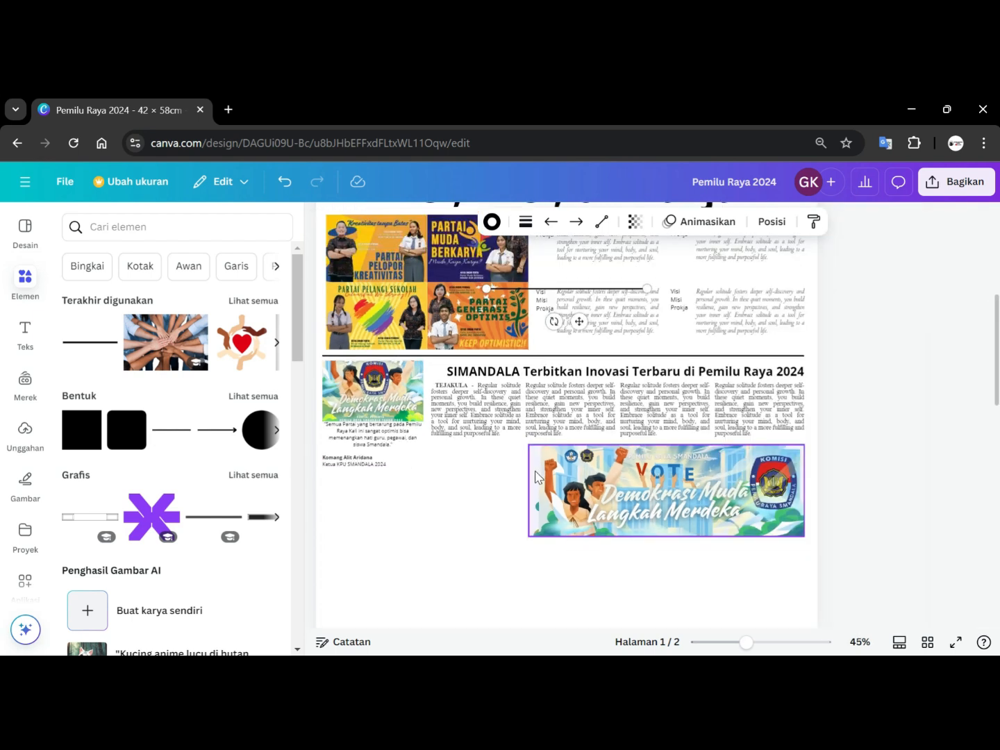
{"action": "left_click_drag", "start_coordinate": [524, 288], "coordinate": [406, 462]}
{"action": "scroll", "coordinate": [451, 479], "scroll_direction": "up", "scroll_amount": 2}
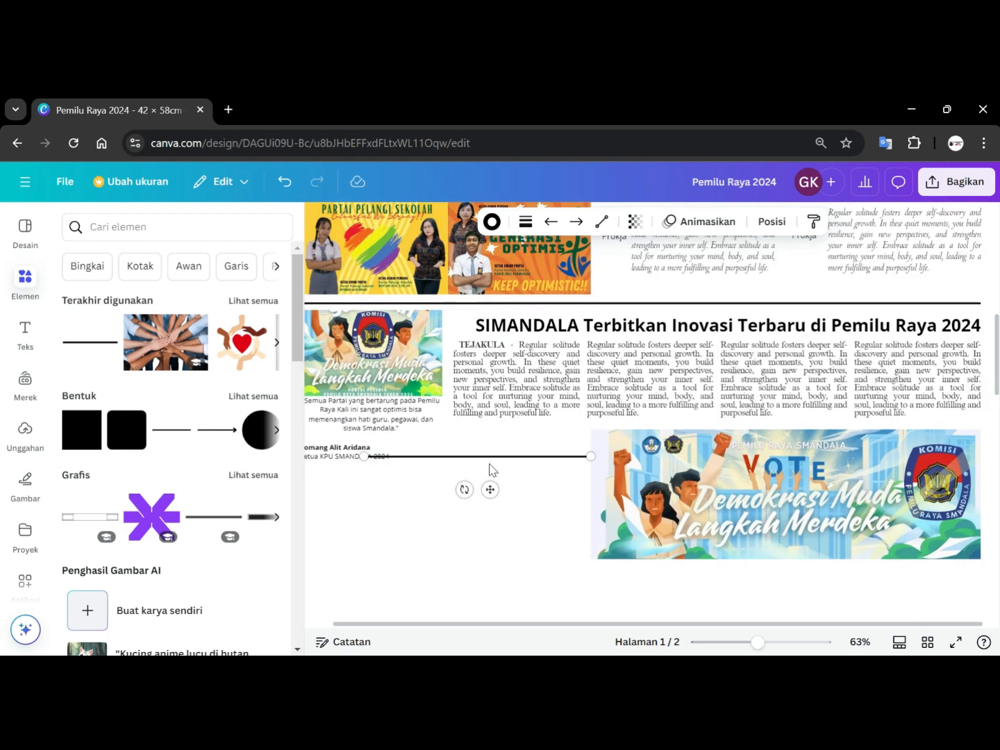
{"action": "left_click_drag", "start_coordinate": [489, 464], "coordinate": [424, 447]}
Try to shorten the line under the quote, then undo it.
{"action": "scroll", "coordinate": [467, 475], "scroll_direction": "down", "scroll_amount": 1}
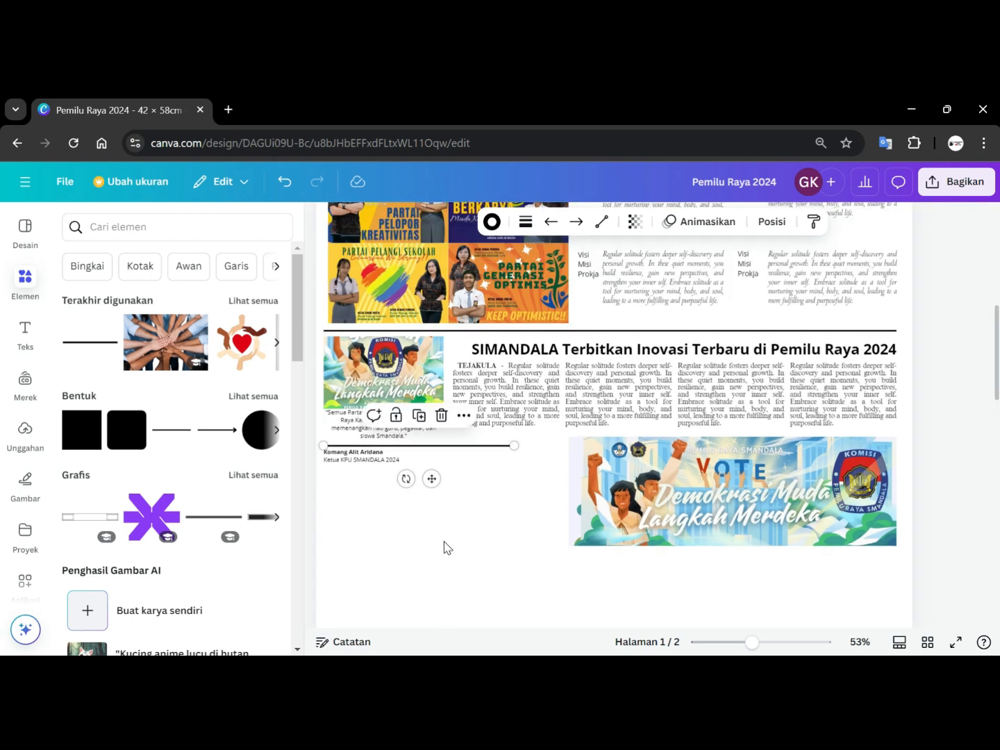
{"action": "scroll", "coordinate": [444, 546], "scroll_direction": "up", "scroll_amount": 1}
{"action": "left_click_drag", "start_coordinate": [437, 624], "coordinate": [375, 627]}
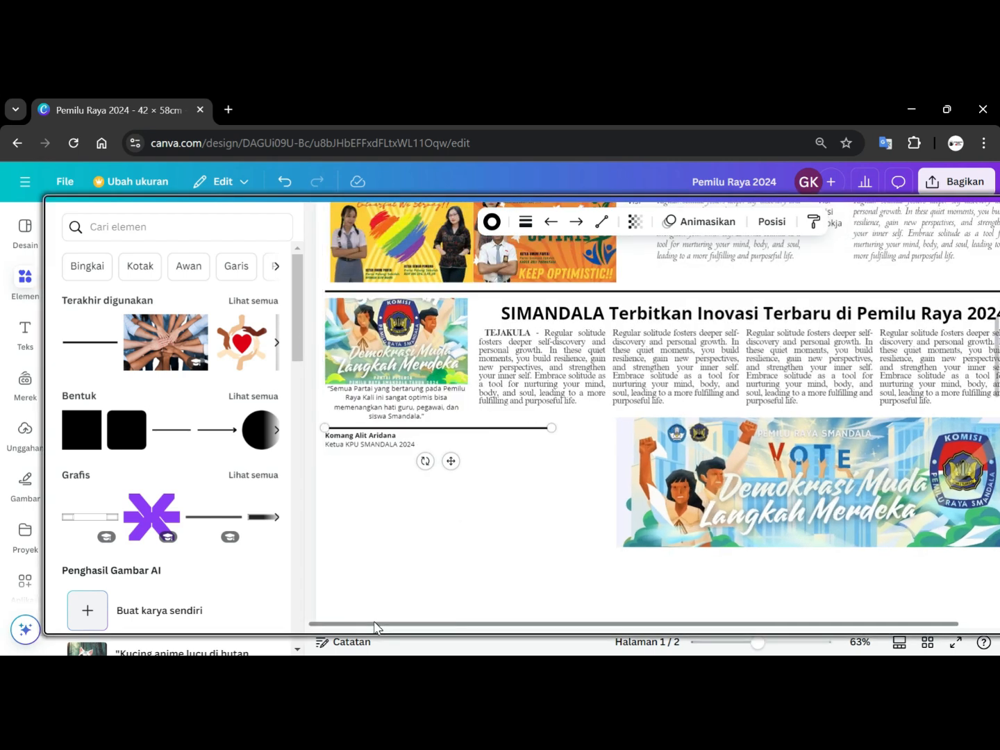
{"action": "left_click_drag", "start_coordinate": [551, 428], "coordinate": [461, 431]}
{"action": "key", "text": "ctrl+z"}
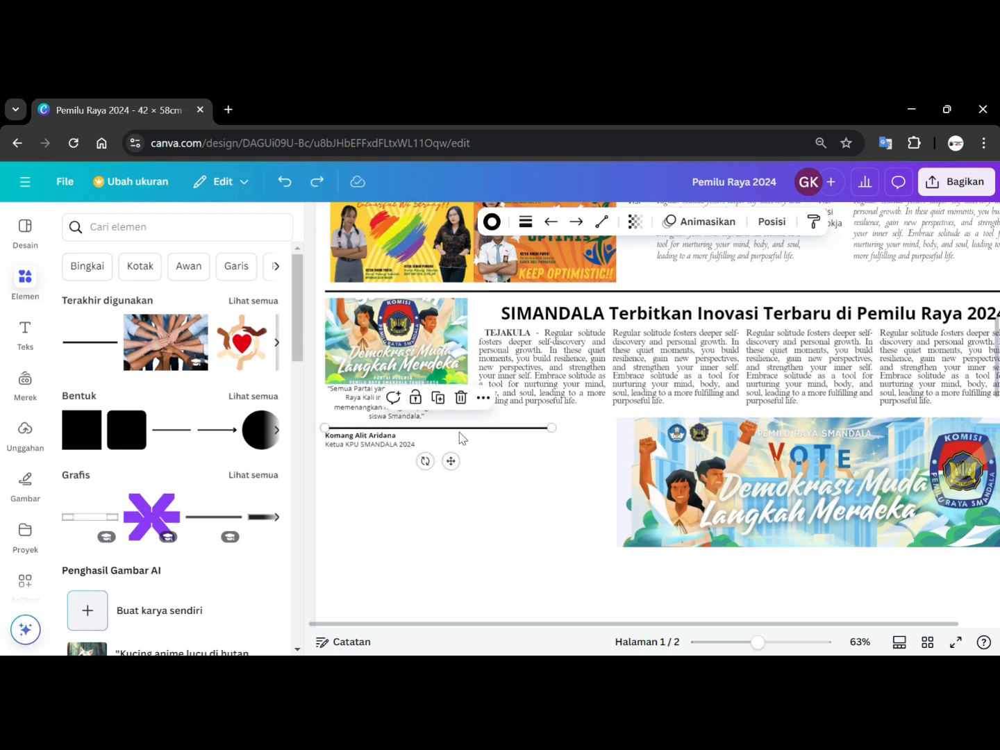
{"action": "left_click", "coordinate": [526, 468]}
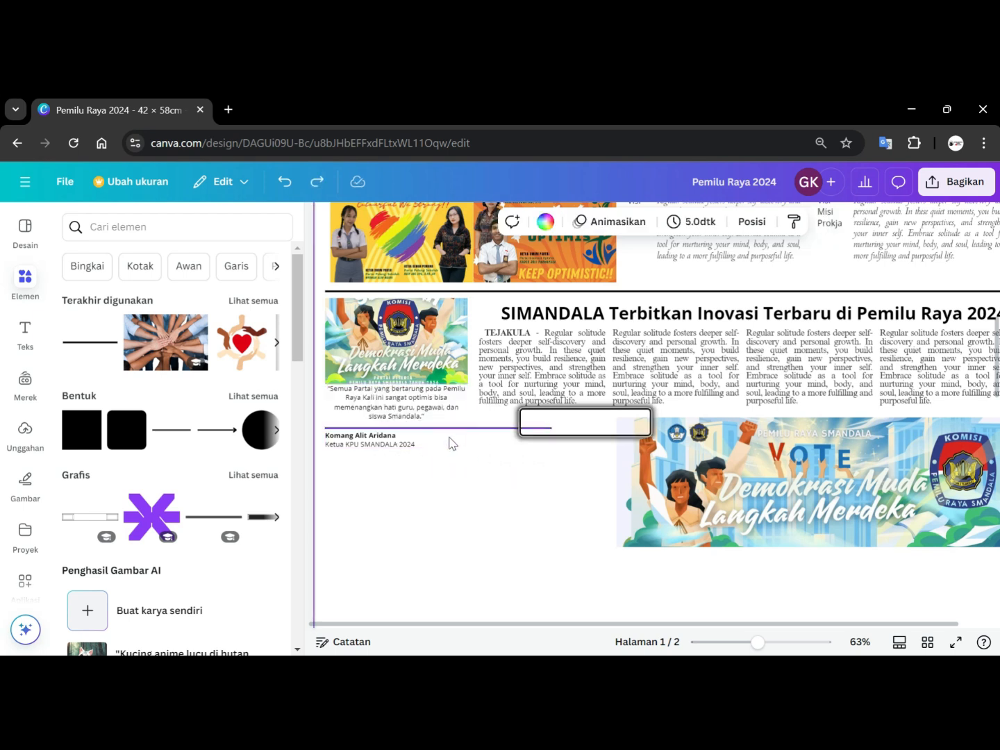
Shorten the line under the quote to about 4.3 cm so it matches the speaker's name width.
{"action": "left_click", "coordinate": [547, 430]}
{"action": "left_click", "coordinate": [549, 429]}
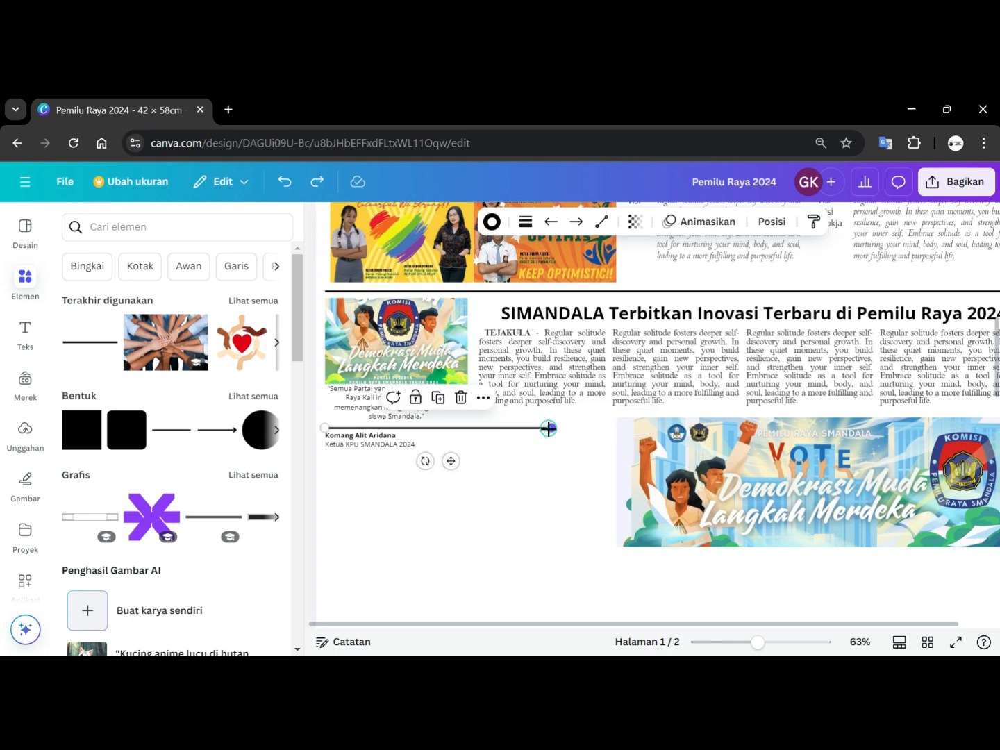
{"action": "left_click_drag", "start_coordinate": [524, 427], "coordinate": [397, 429]}
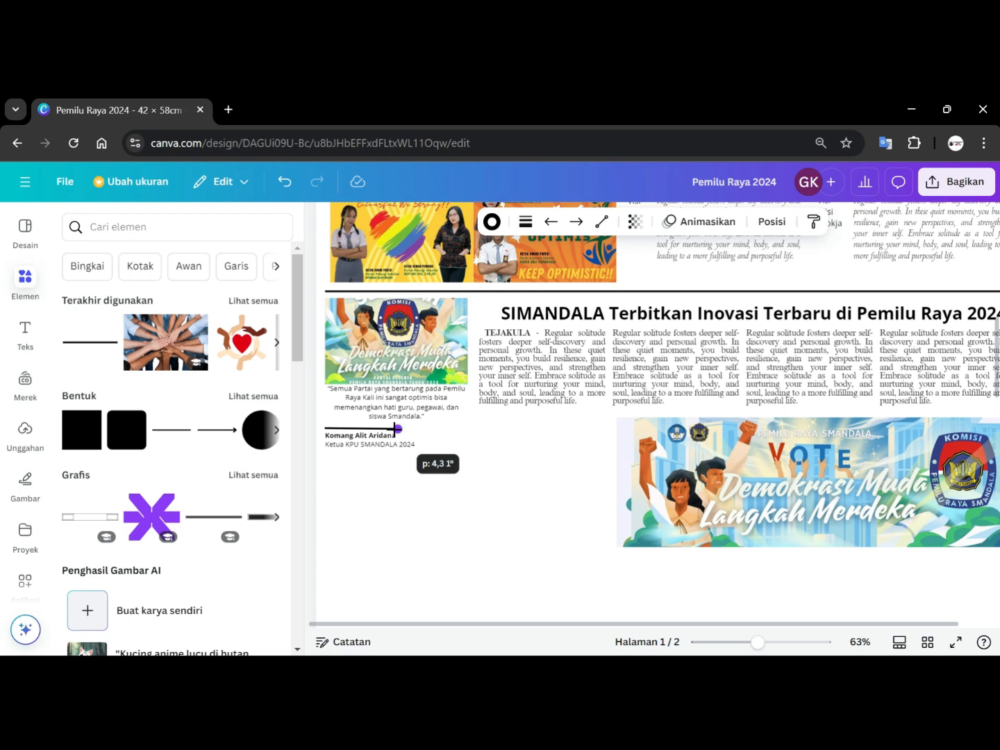
{"action": "left_click_drag", "start_coordinate": [396, 428], "coordinate": [394, 428]}
{"action": "left_click", "coordinate": [508, 479]}
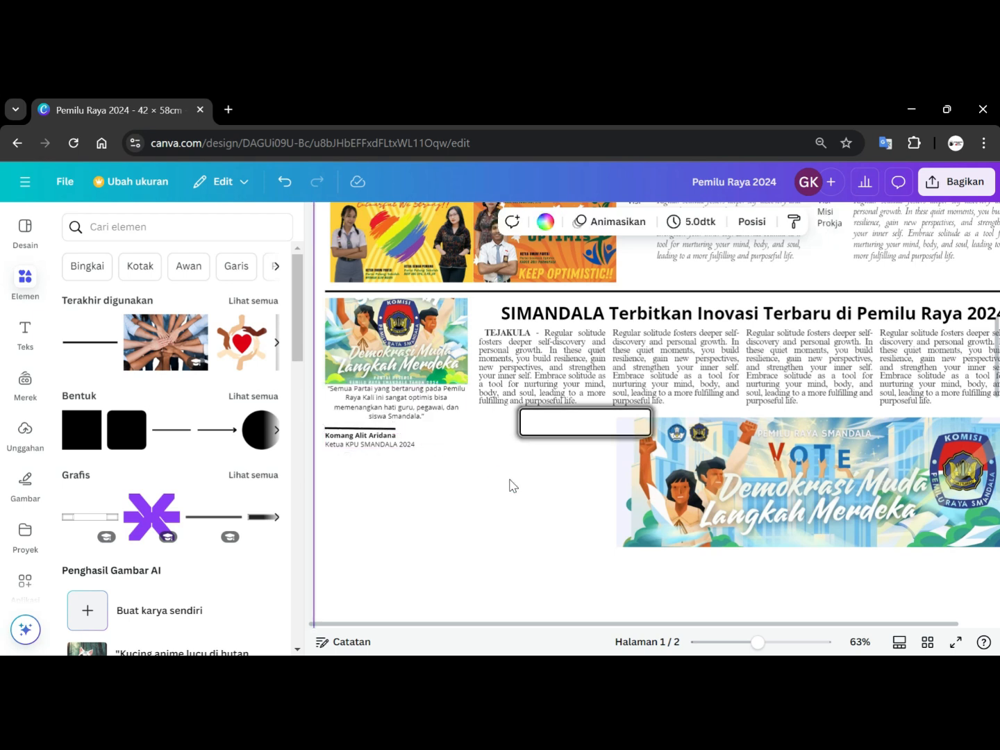
Reduce the line's stroke thickness to 1.
{"action": "scroll", "coordinate": [497, 493], "scroll_direction": "up", "scroll_amount": 5}
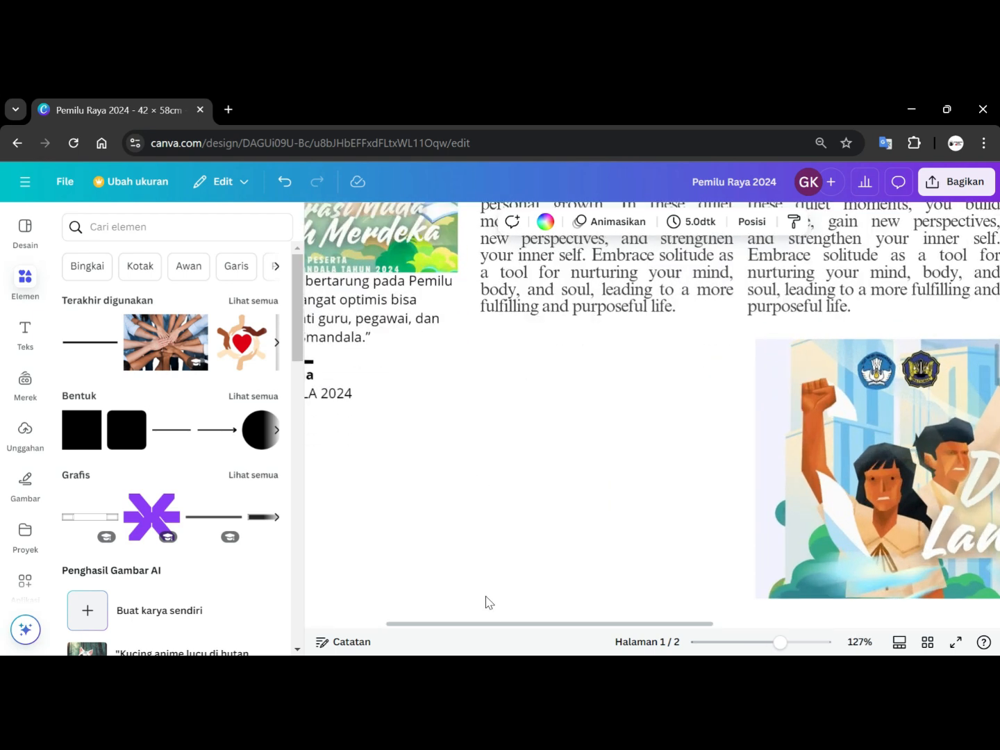
{"action": "left_click_drag", "start_coordinate": [484, 629], "coordinate": [379, 629]}
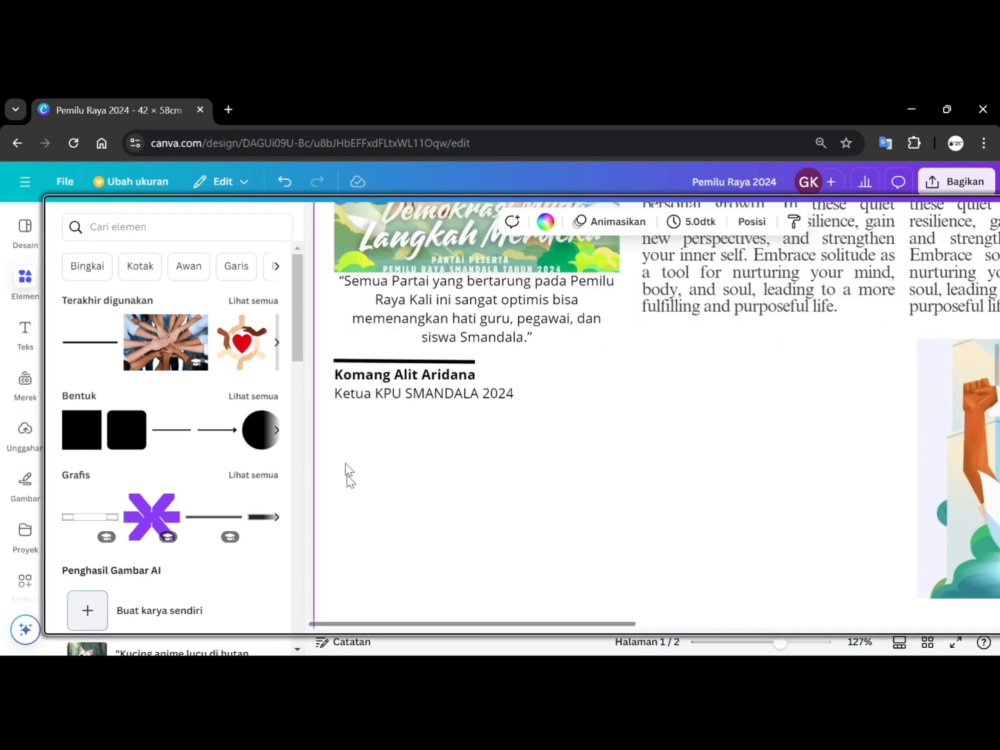
{"action": "left_click", "coordinate": [421, 362]}
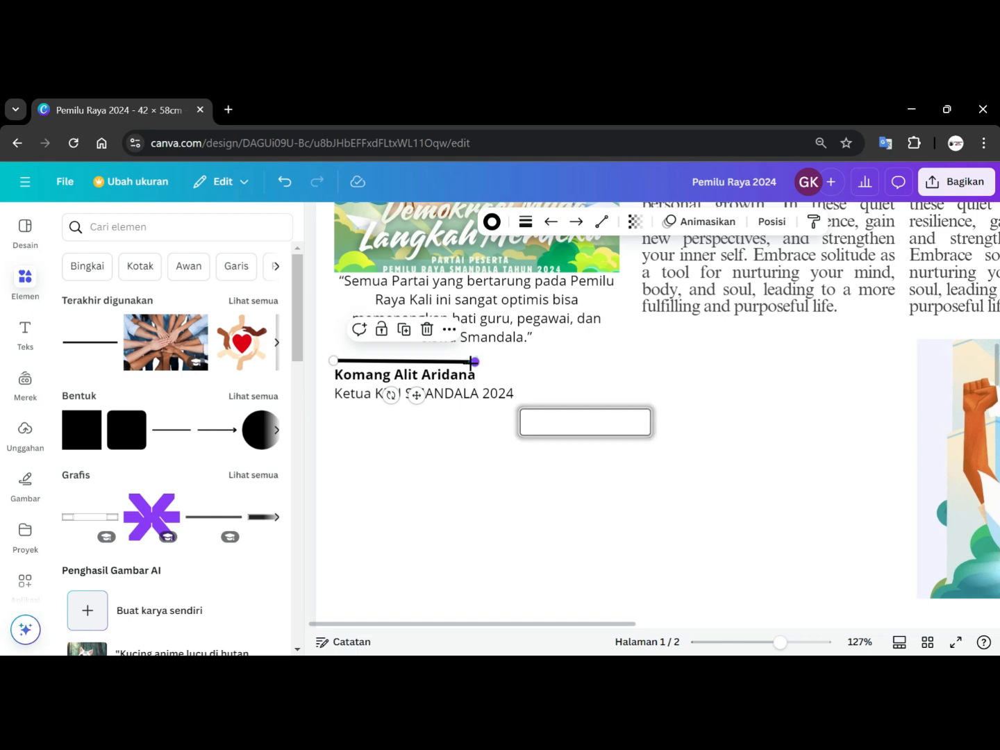
{"action": "left_click_drag", "start_coordinate": [474, 360], "coordinate": [473, 361]}
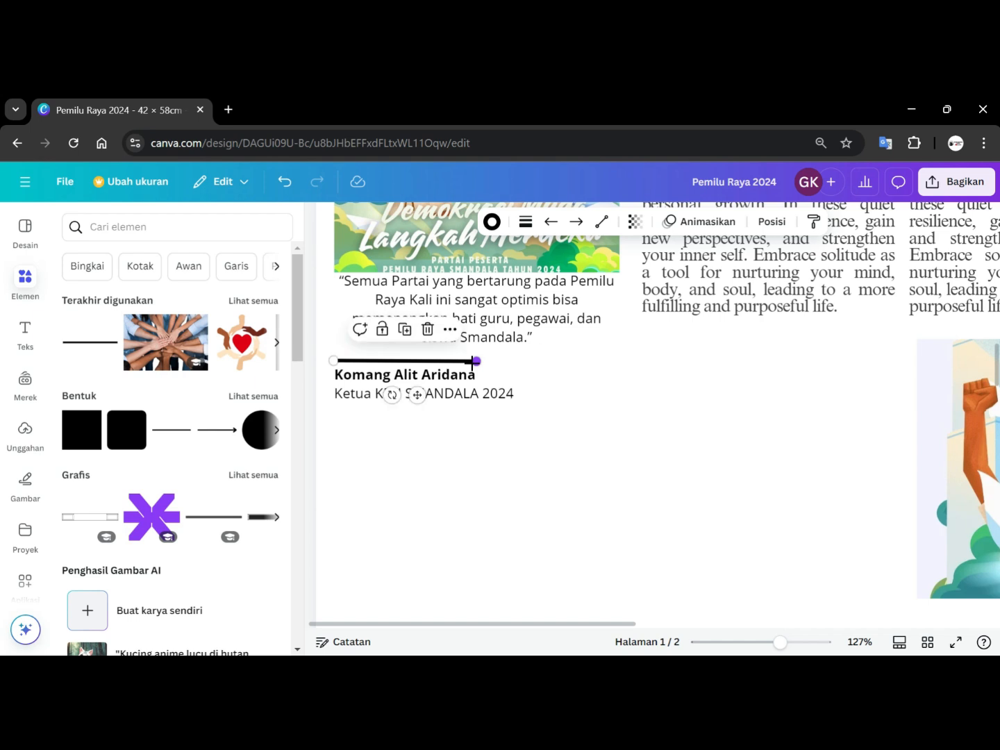
{"action": "left_click", "coordinate": [526, 222]}
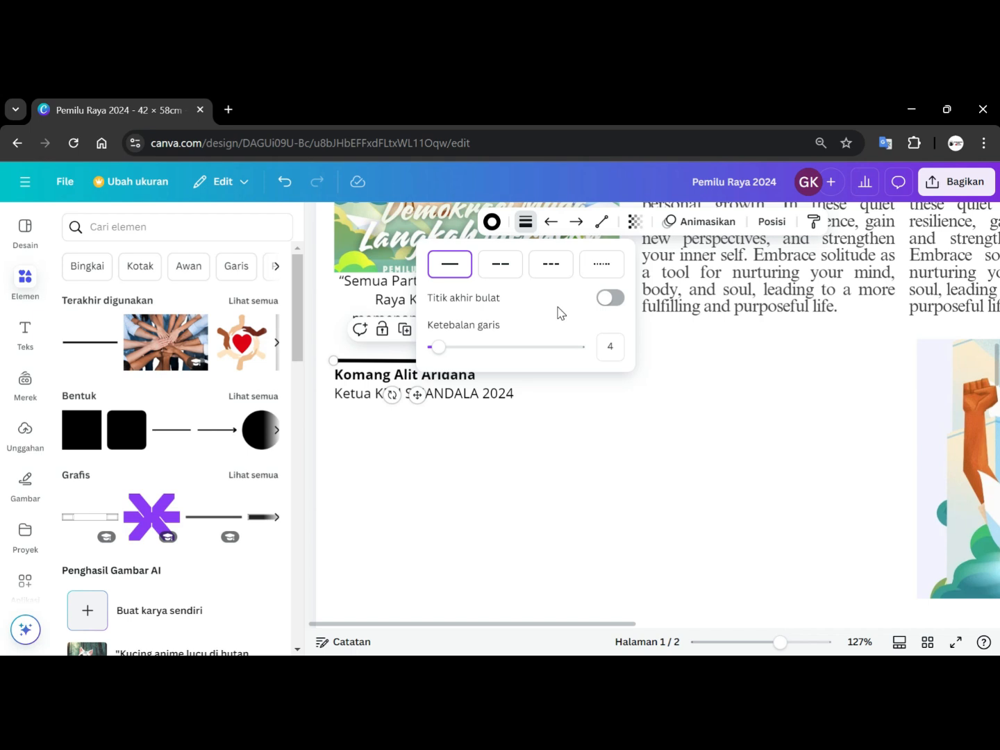
{"action": "left_click", "coordinate": [439, 349]}
{"action": "left_click_drag", "start_coordinate": [440, 352], "coordinate": [433, 356]}
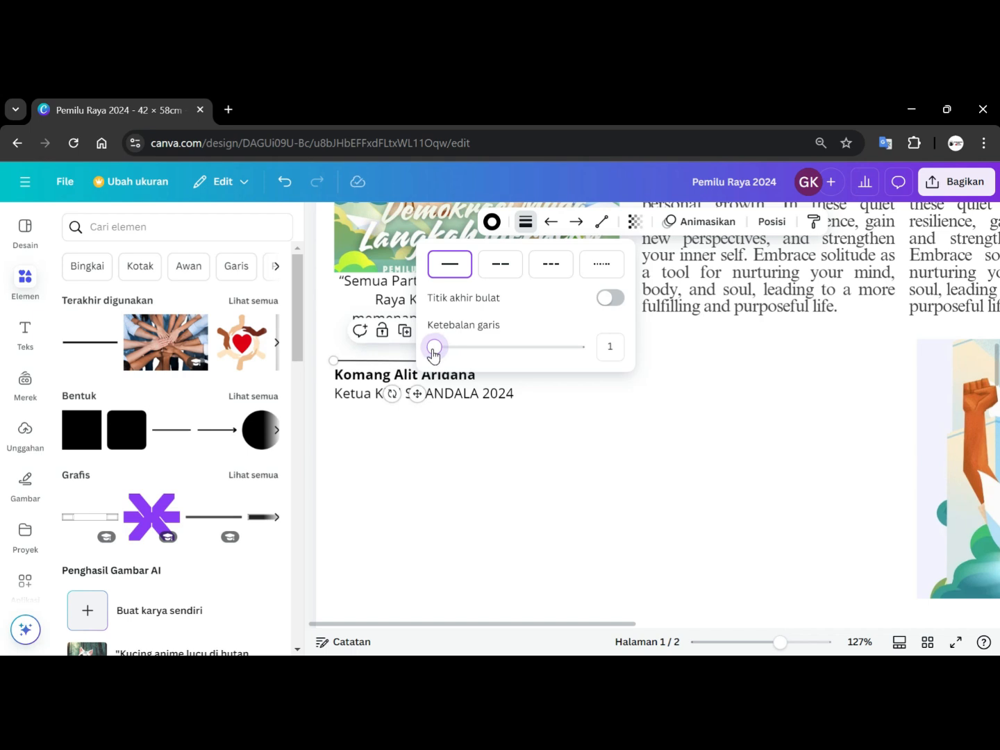
{"action": "left_click", "coordinate": [602, 407]}
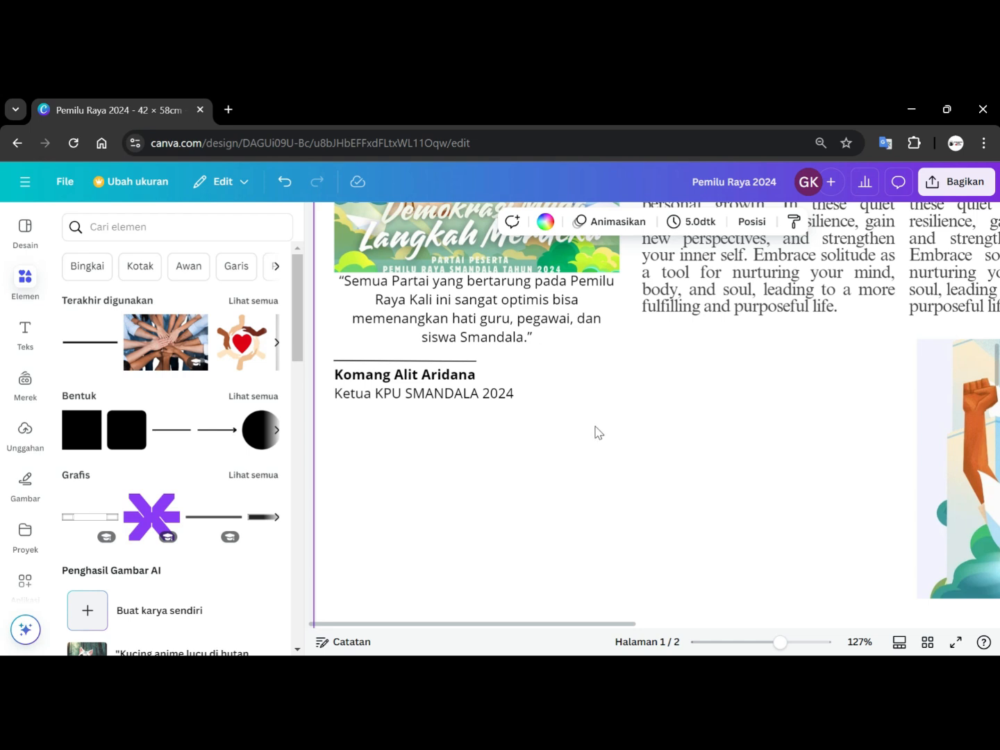
Zoom out and scroll through the first page to review the overall poster layout.
{"action": "scroll", "coordinate": [598, 463], "scroll_direction": "up", "scroll_amount": 3}
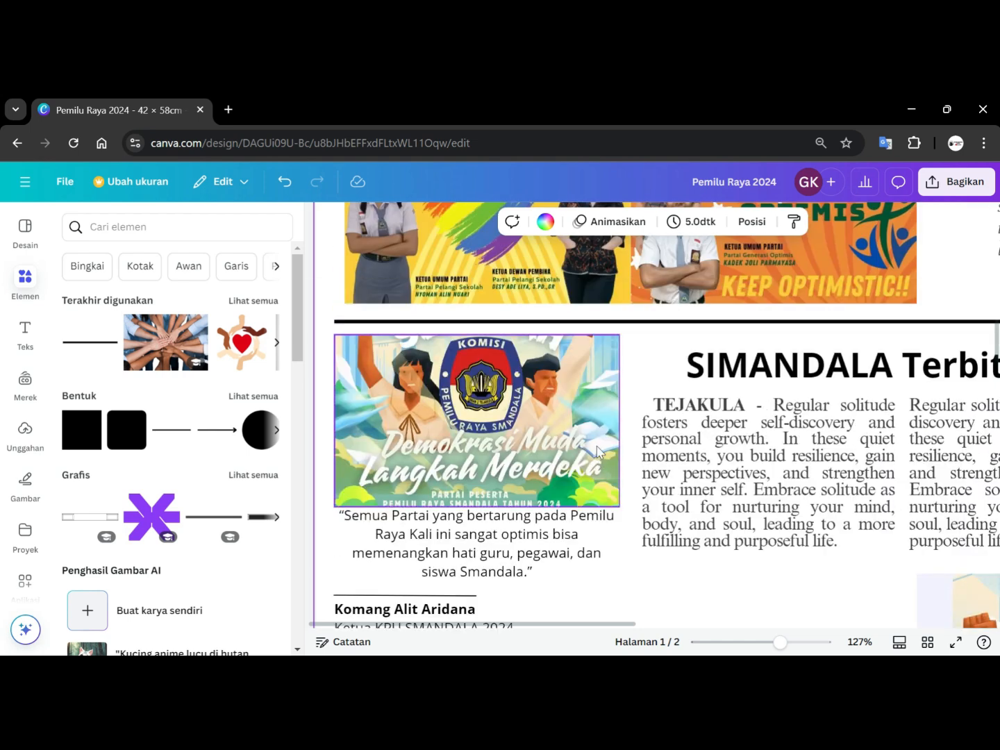
{"action": "scroll", "coordinate": [599, 463], "scroll_direction": "down", "scroll_amount": 5}
{"action": "scroll", "coordinate": [598, 445], "scroll_direction": "down", "scroll_amount": 2}
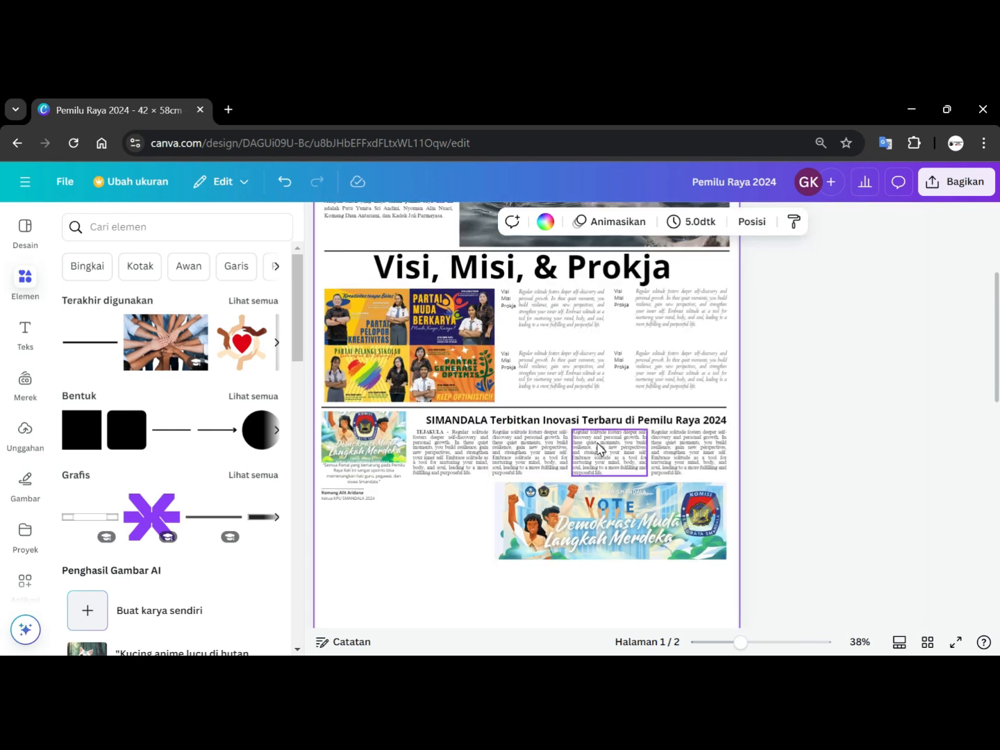
{"action": "scroll", "coordinate": [598, 448], "scroll_direction": "down", "scroll_amount": 1}
{"action": "scroll", "coordinate": [809, 399], "scroll_direction": "up", "scroll_amount": 3}
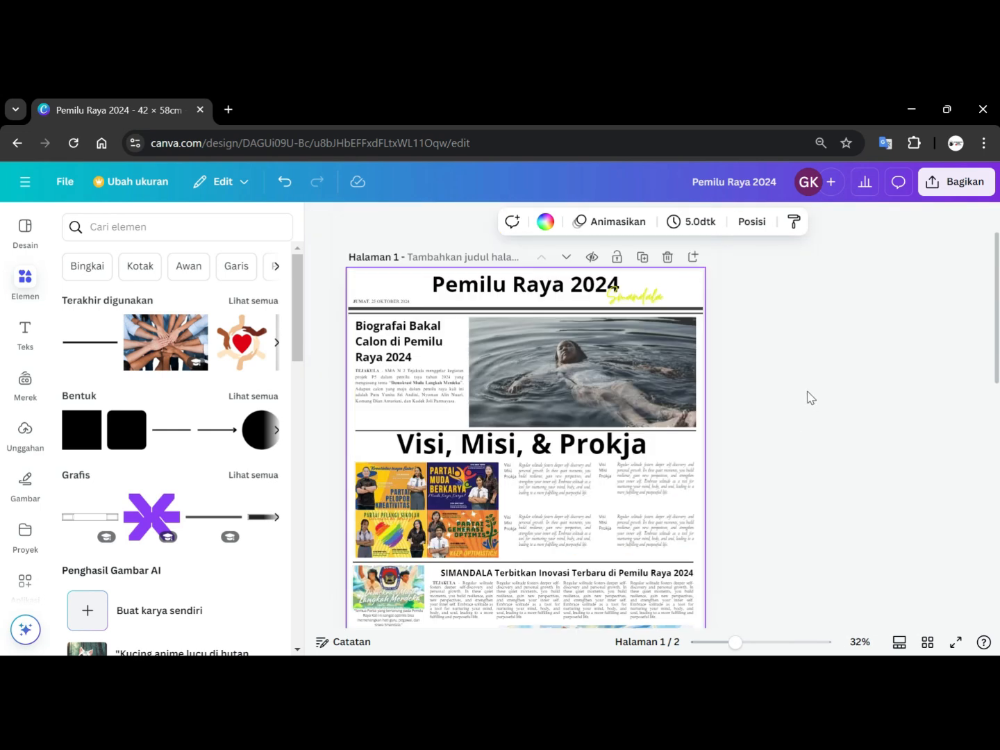
{"action": "scroll", "coordinate": [746, 407], "scroll_direction": "down", "scroll_amount": 3}
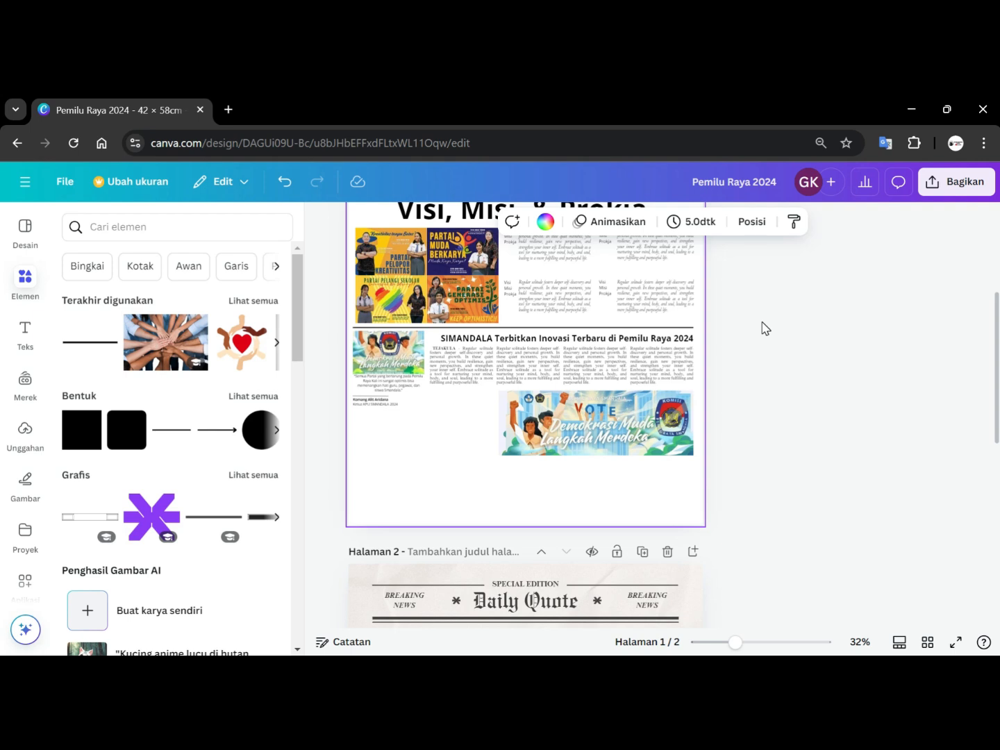
Consult the 'Sistem Kerjasama Sekolah dengan KPU' point in the Smandala PowerPoint slides, then return to the Canva design.
{"action": "left_click", "coordinate": [911, 115]}
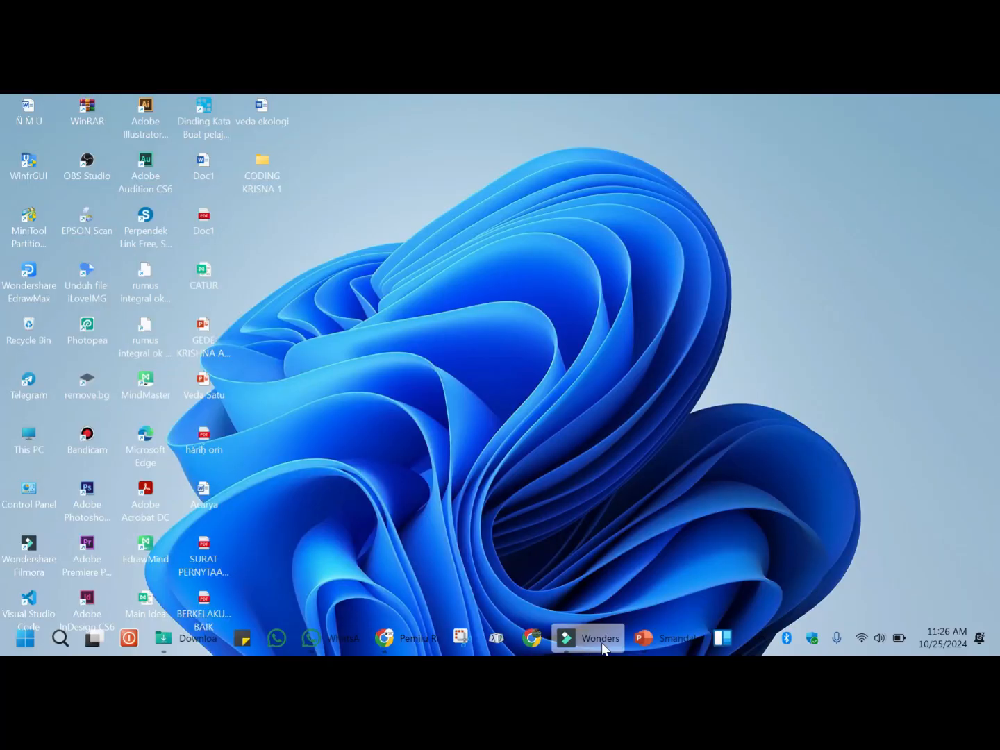
{"action": "left_click", "coordinate": [668, 634]}
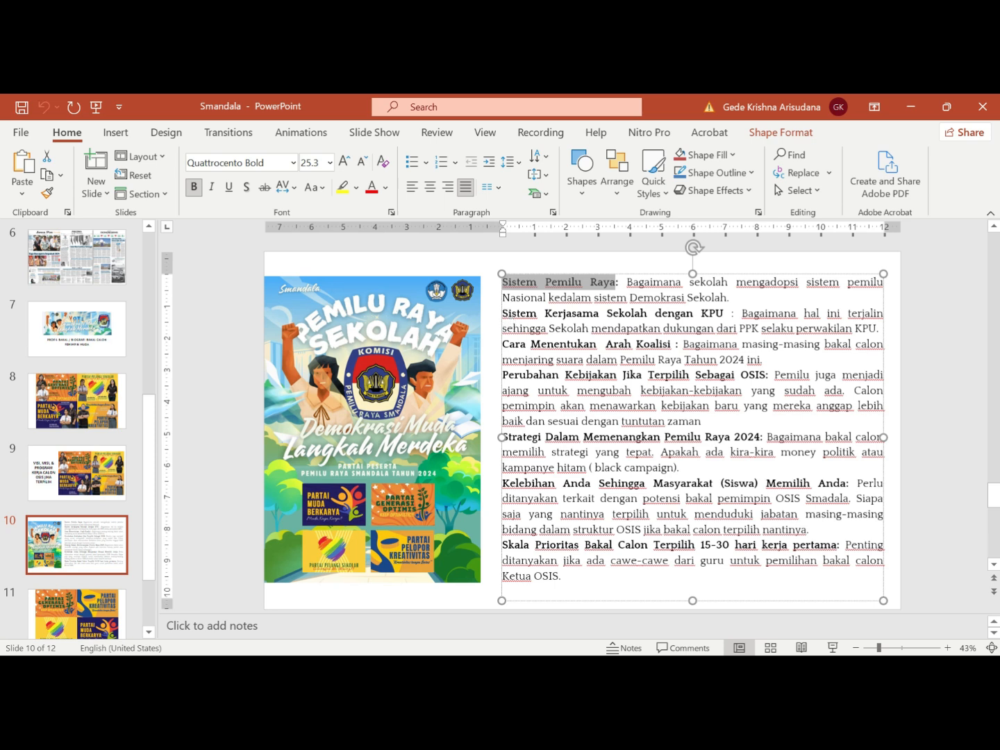
{"action": "left_click_drag", "start_coordinate": [503, 313], "coordinate": [722, 316]}
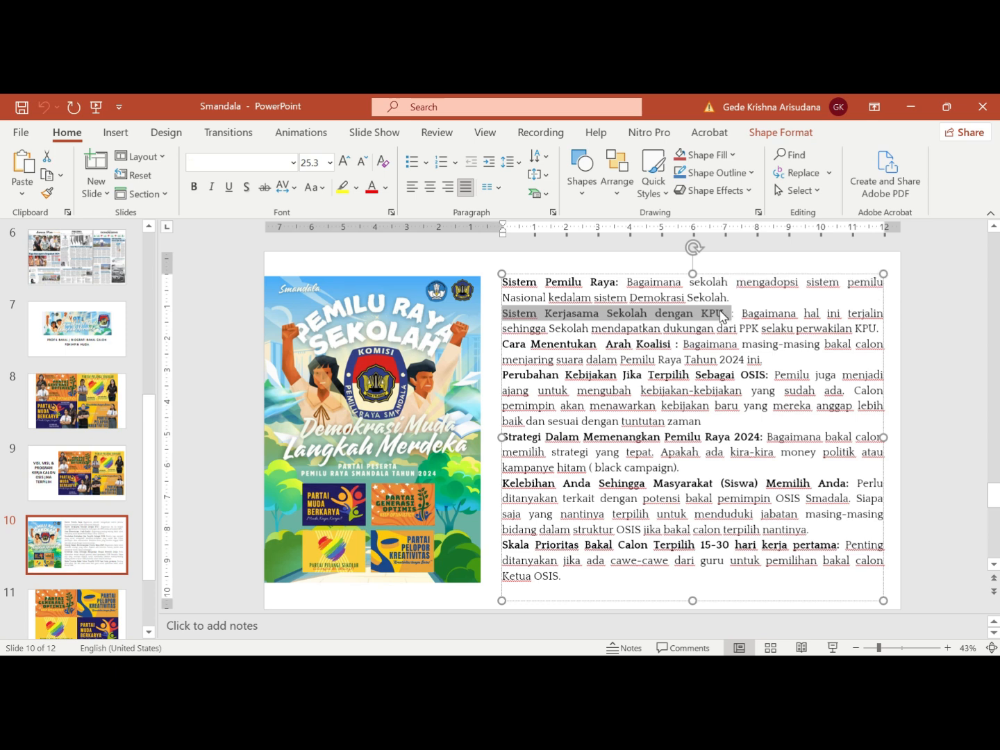
{"action": "left_click", "coordinate": [911, 109]}
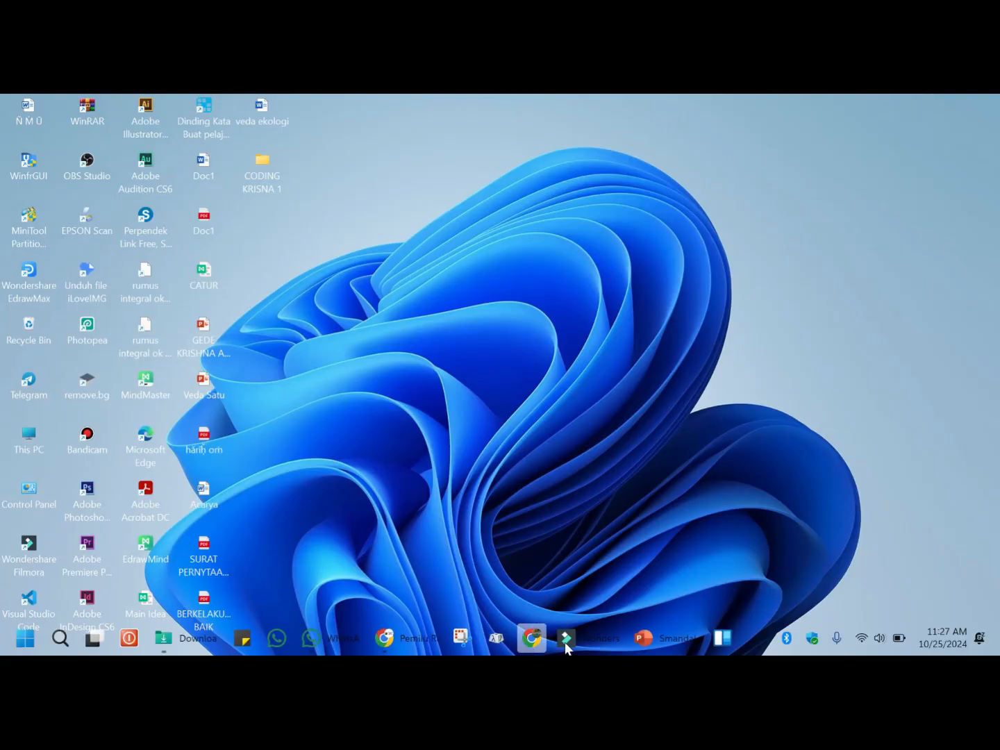
{"action": "left_click", "coordinate": [412, 641]}
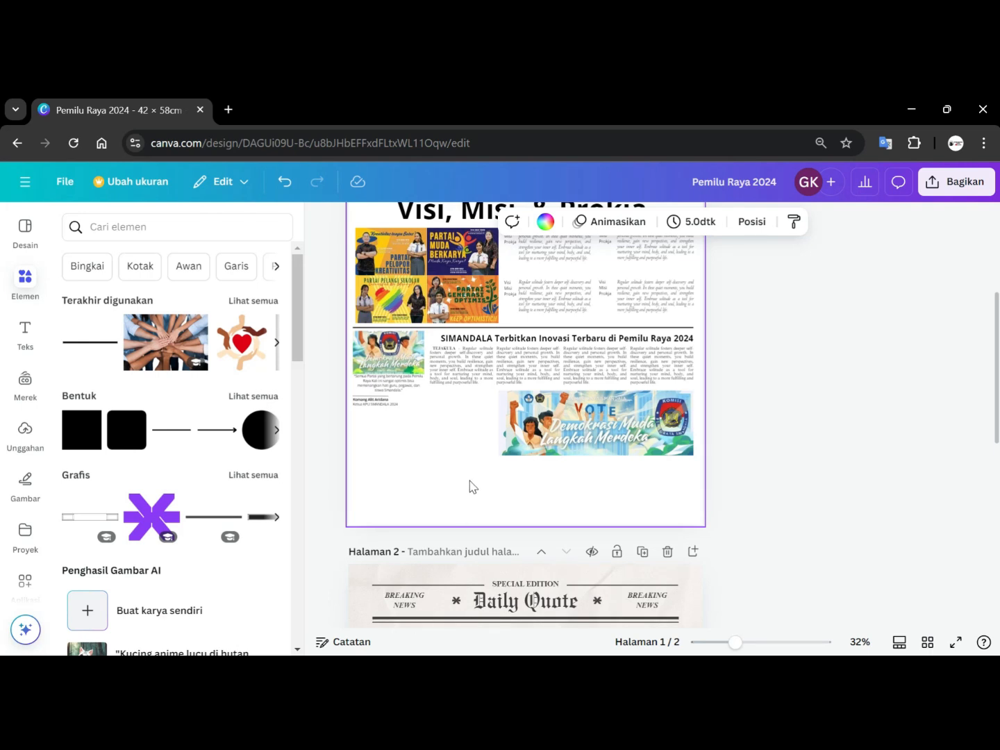
Add a subheading text box reading 'KPU yang diwakili PPK adakan kerjasama bilateral dengan SMANDALA'.
{"action": "left_click", "coordinate": [27, 340]}
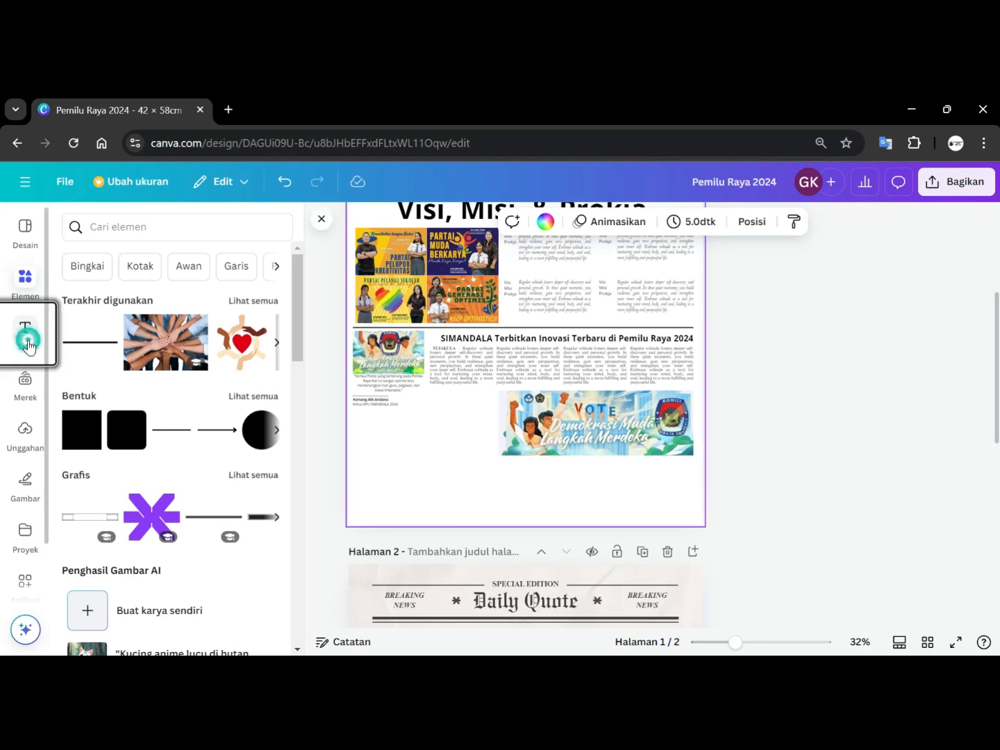
{"action": "left_click", "coordinate": [124, 464]}
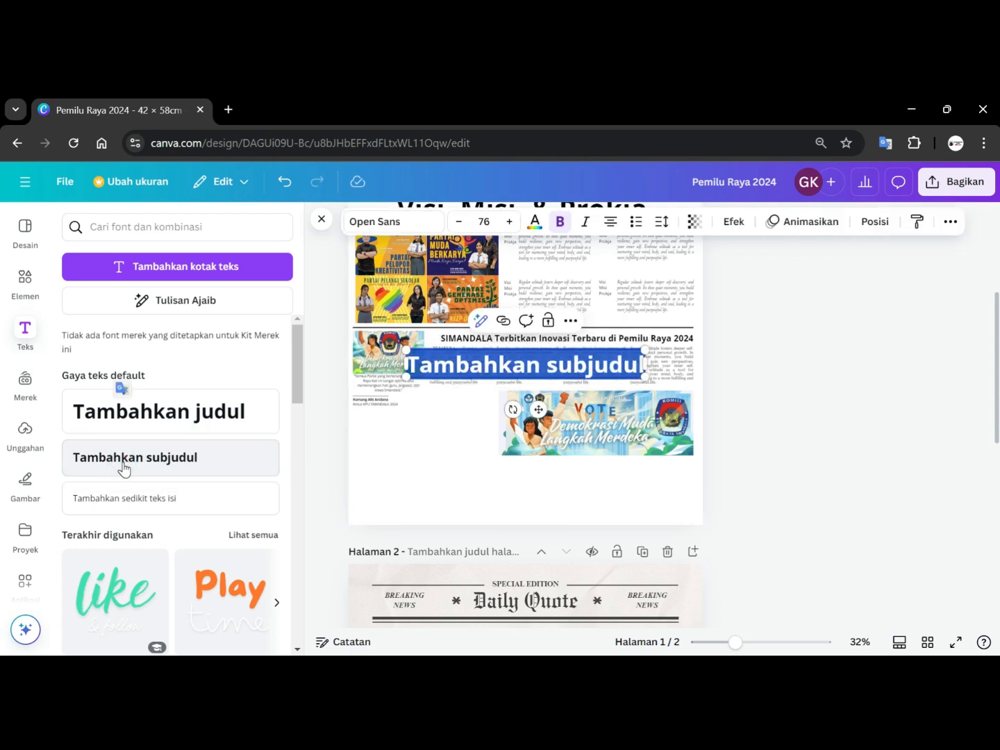
{"action": "type", "text": "KP"}
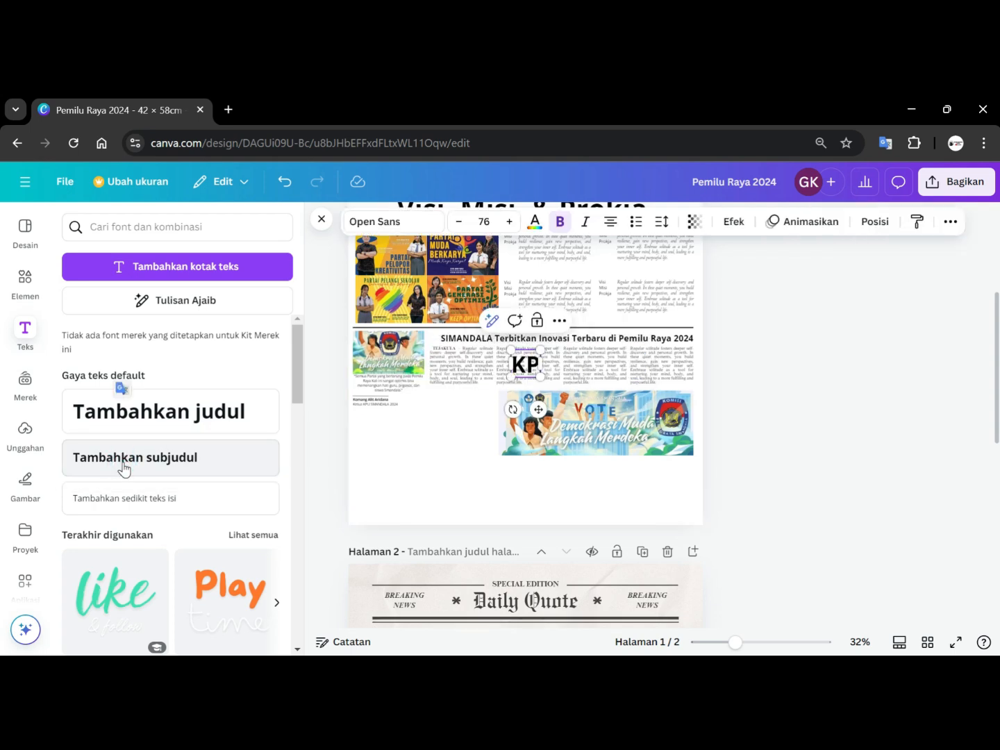
{"action": "type", "text": "U YANG"}
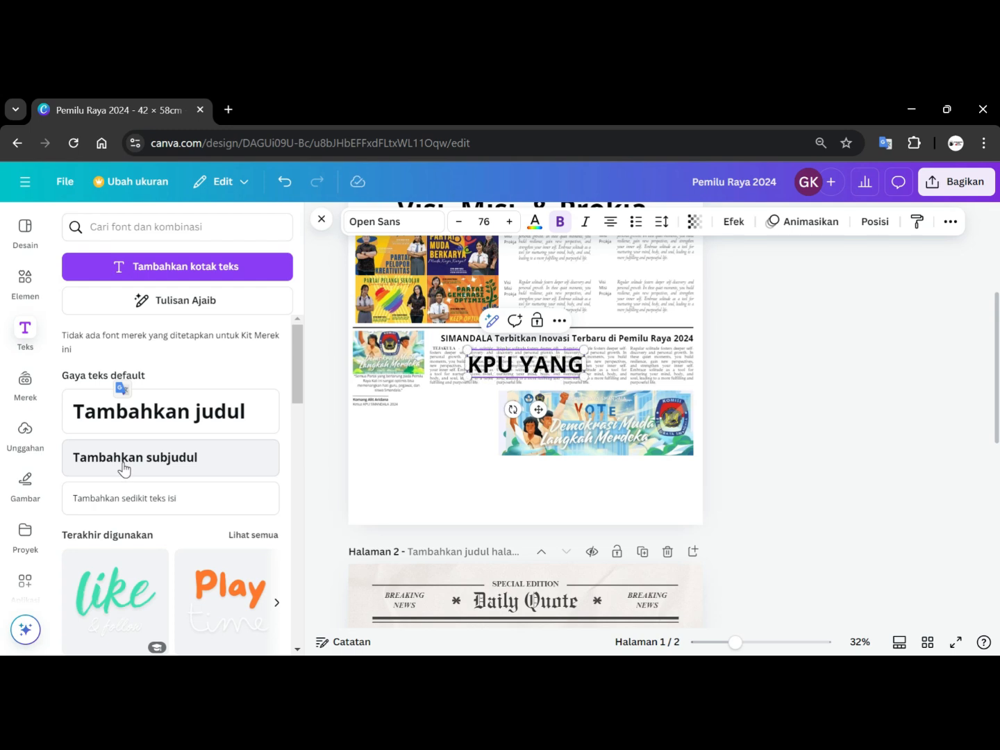
{"action": "key", "text": "BackSpace"}
{"action": "key", "text": "BackSpace"}
{"action": "key", "text": "BackSpace"}
{"action": "key", "text": "BackSpace"}
{"action": "type", "text": "yan"}
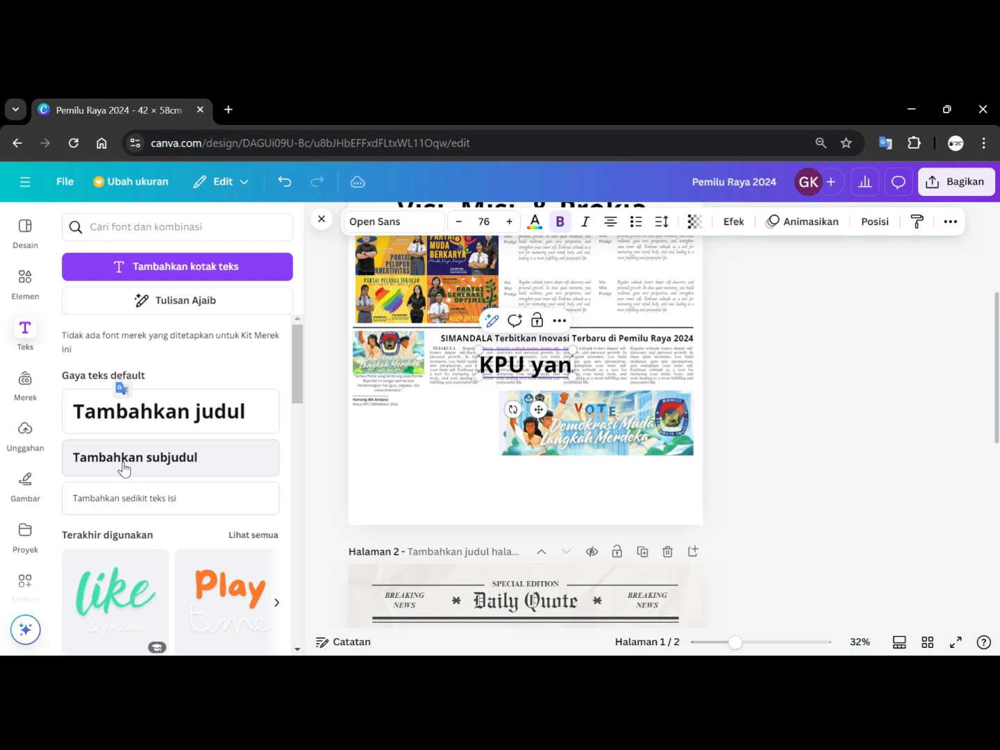
{"action": "type", "text": "g diw"}
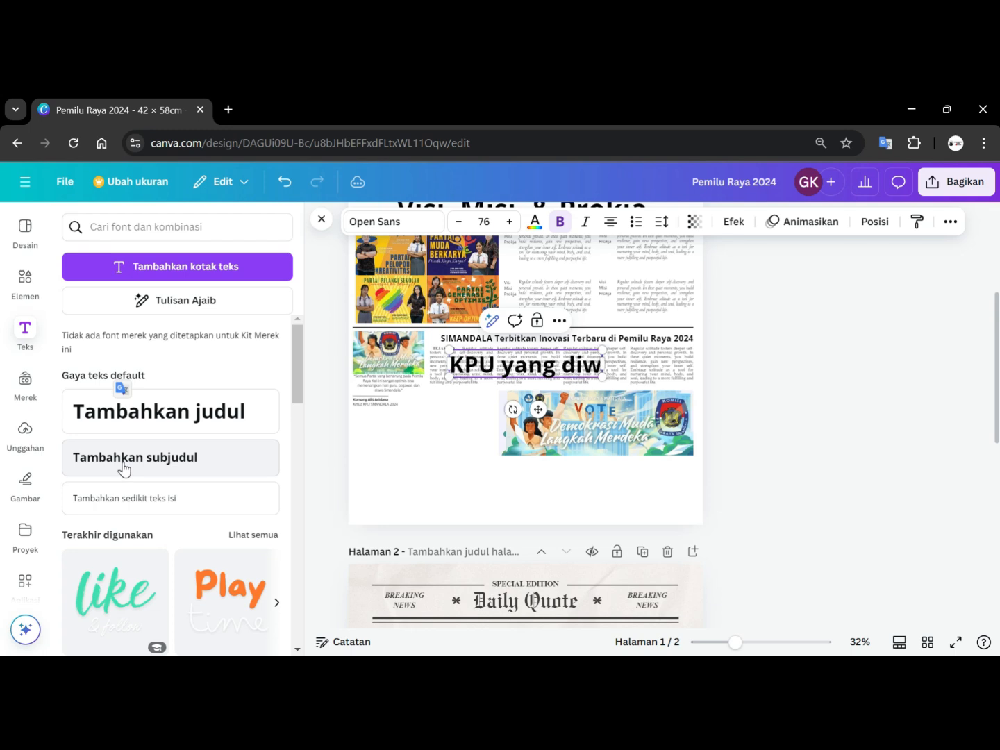
{"action": "type", "text": "akili PPk"}
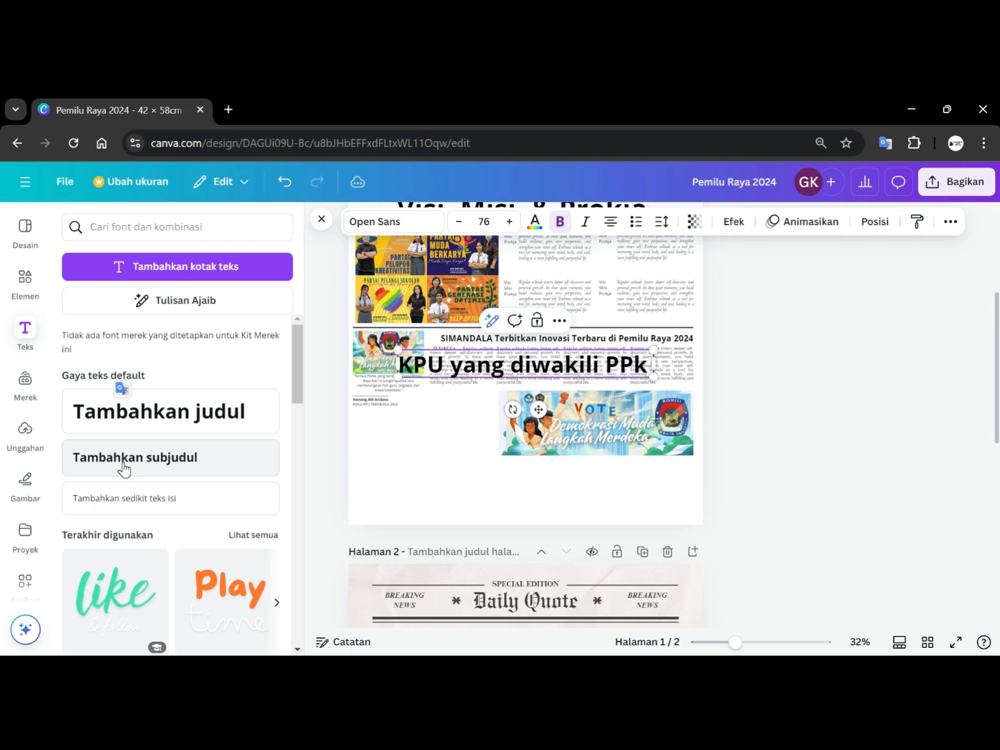
{"action": "key", "text": "BackSpace"}
{"action": "type", "text": "k"}
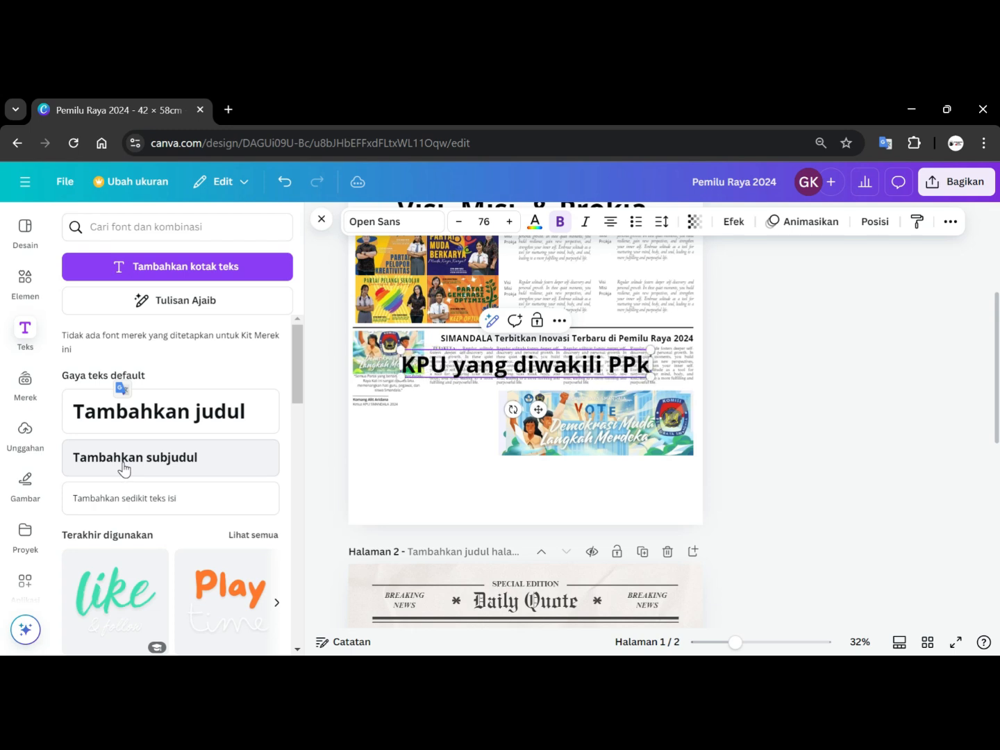
{"action": "type", "text": " MEN"}
{"action": "key", "text": "BackSpace"}
{"action": "key", "text": "BackSpace"}
{"action": "key", "text": "BackSpace"}
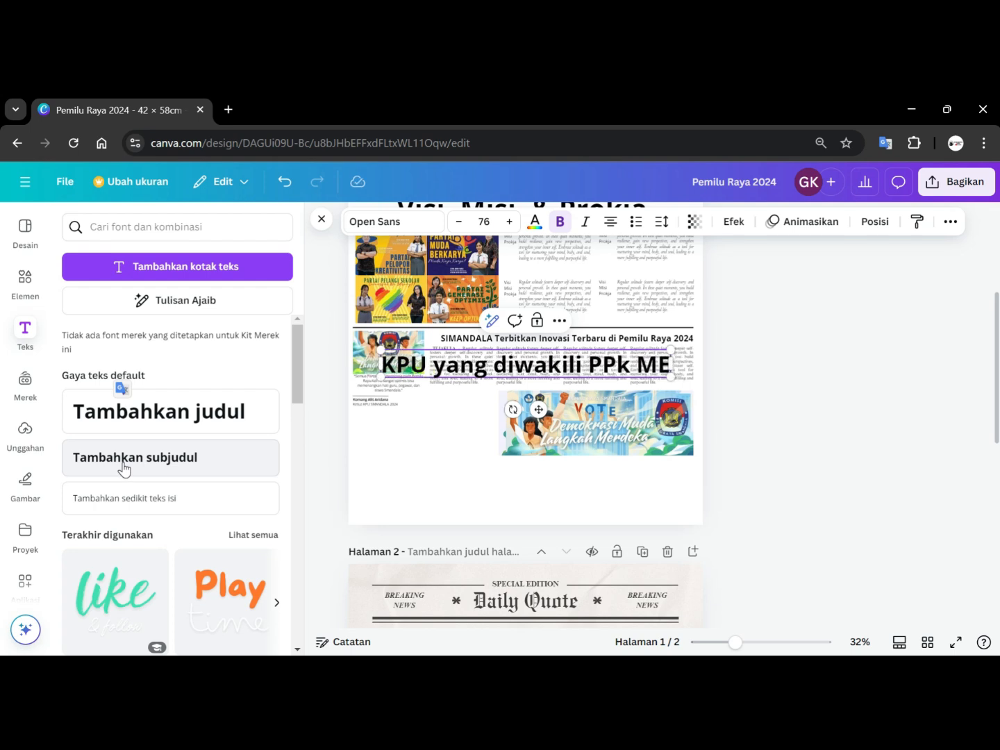
{"action": "type", "text": "gelar"}
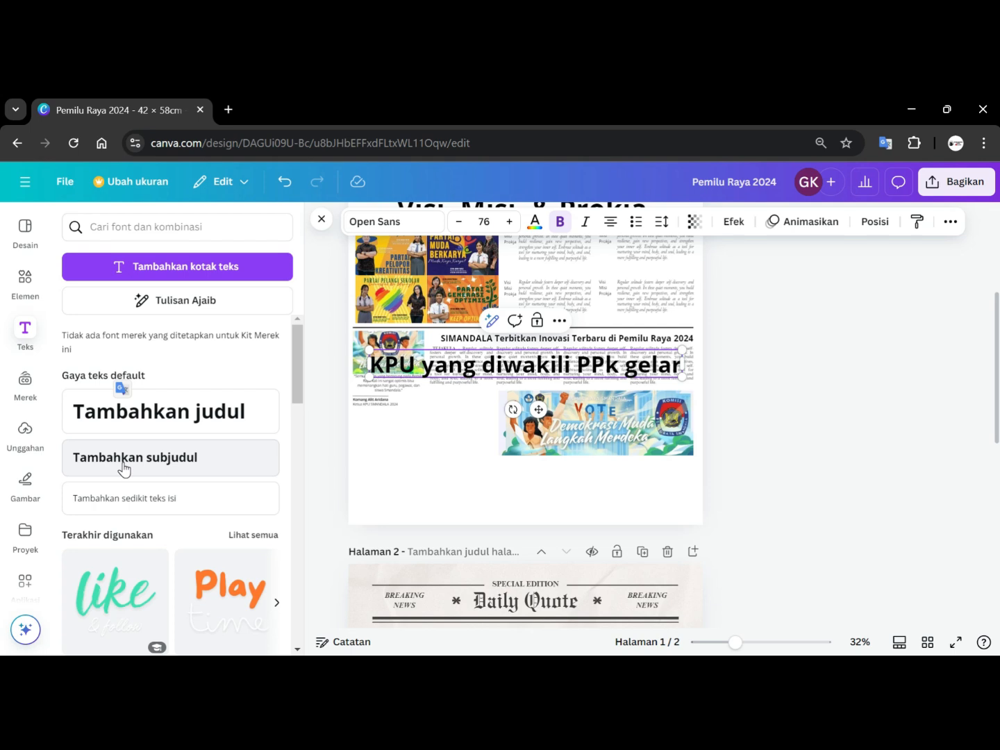
{"action": "key", "text": "BackSpace"}
{"action": "key", "text": "BackSpace"}
{"action": "key", "text": "BackSpace"}
{"action": "key", "text": "BackSpace"}
{"action": "key", "text": "BackSpace"}
{"action": "key", "text": "BackSpace"}
{"action": "key", "text": "BackSpace"}
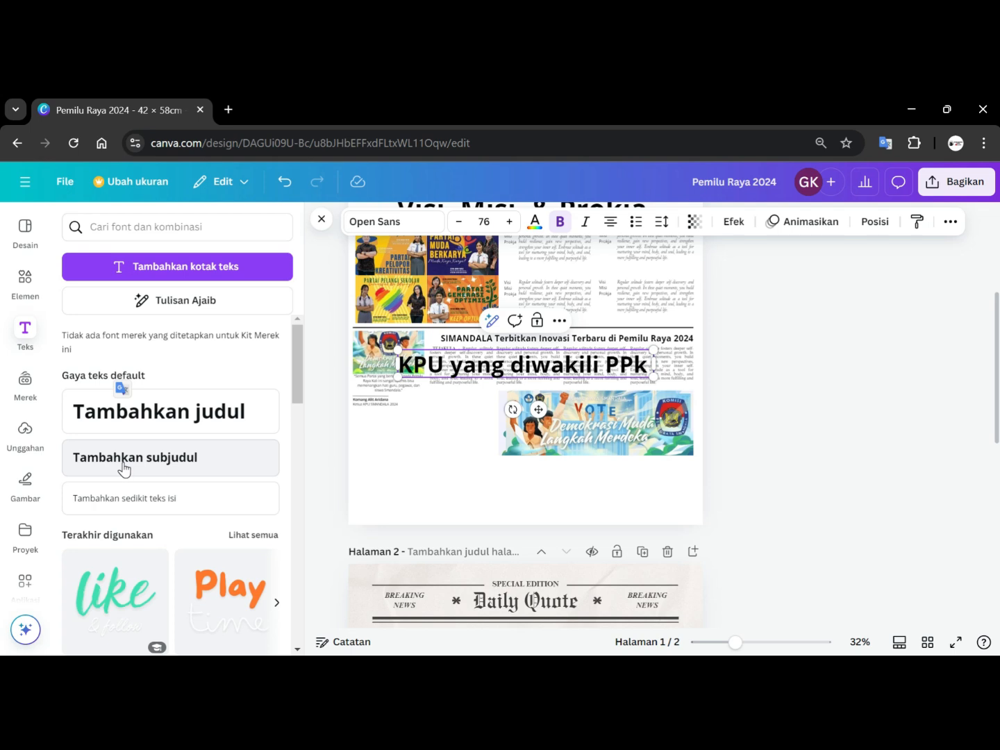
{"action": "key", "text": "BackSpace"}
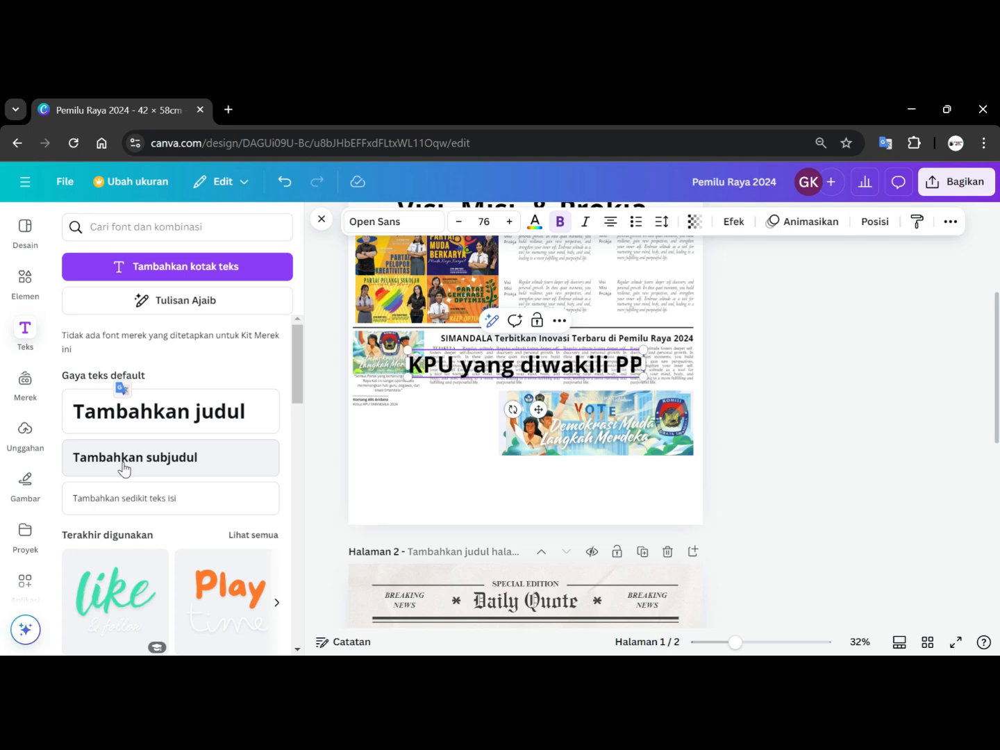
{"action": "type", "text": "K A"}
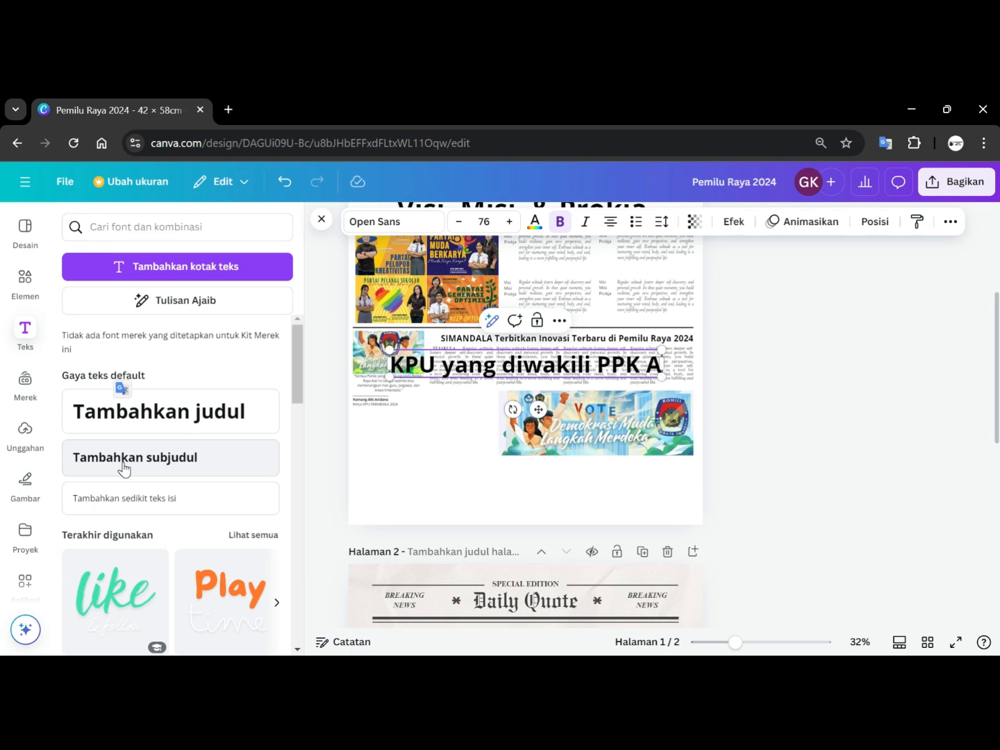
{"action": "type", "text": "DAKAN"}
{"action": "key", "text": "BackSpace"}
{"action": "key", "text": "BackSpace"}
{"action": "key", "text": "BackSpace"}
{"action": "key", "text": "BackSpace"}
{"action": "key", "text": "BackSpace"}
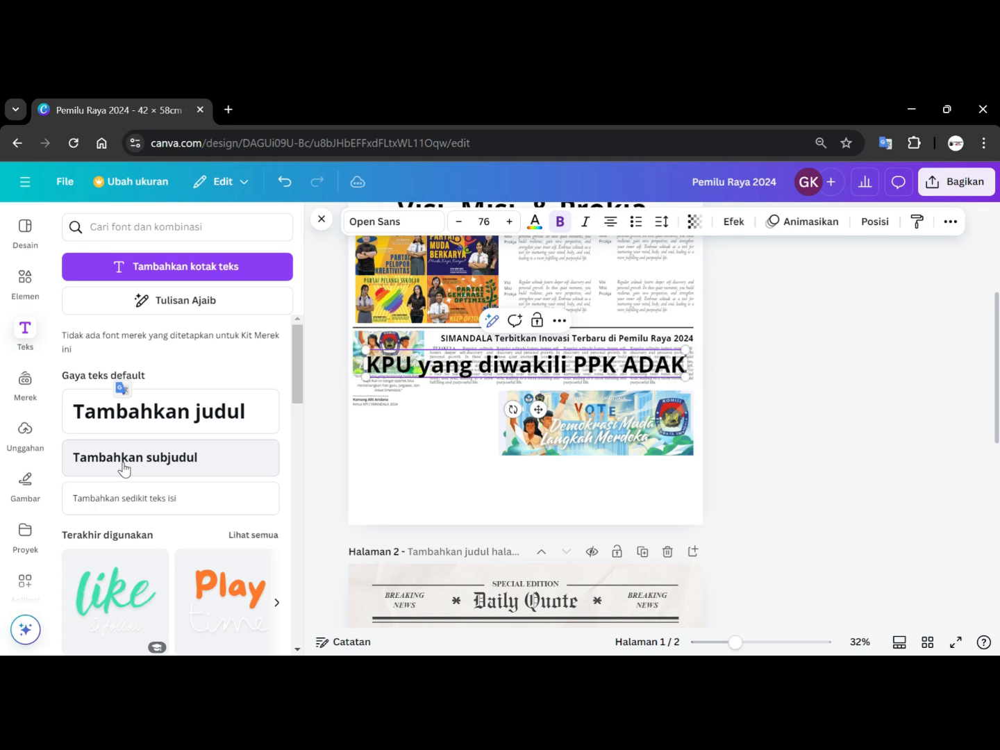
{"action": "key", "text": "BackSpace"}
{"action": "type", "text": "adakan"}
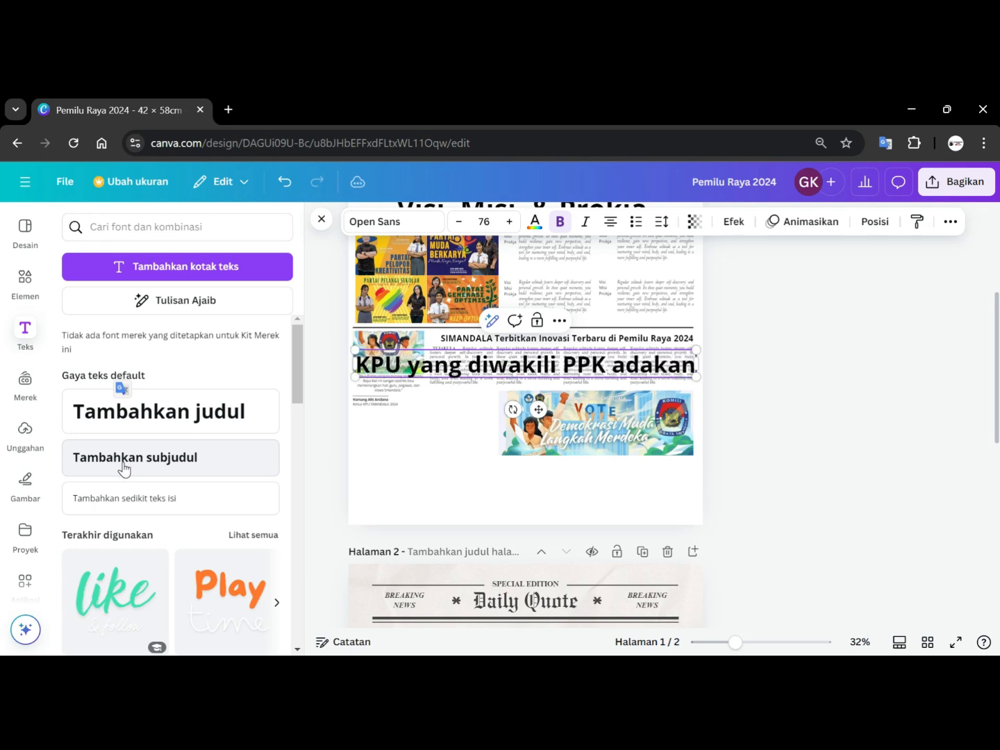
{"action": "type", "text": " kerja"}
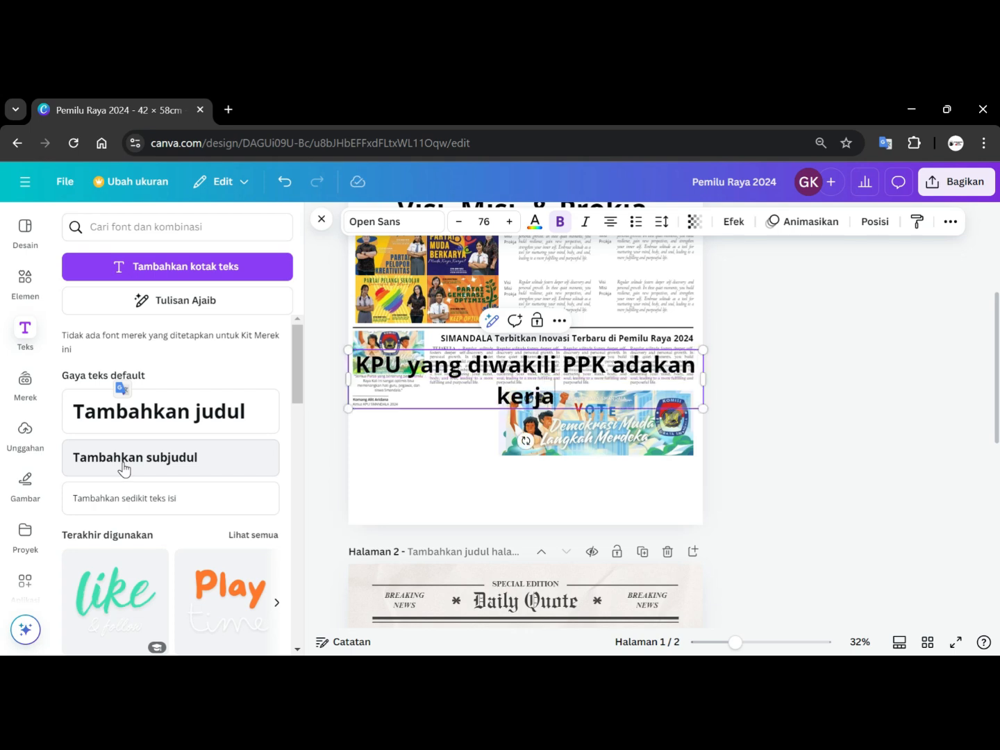
{"action": "type", "text": "sama b"}
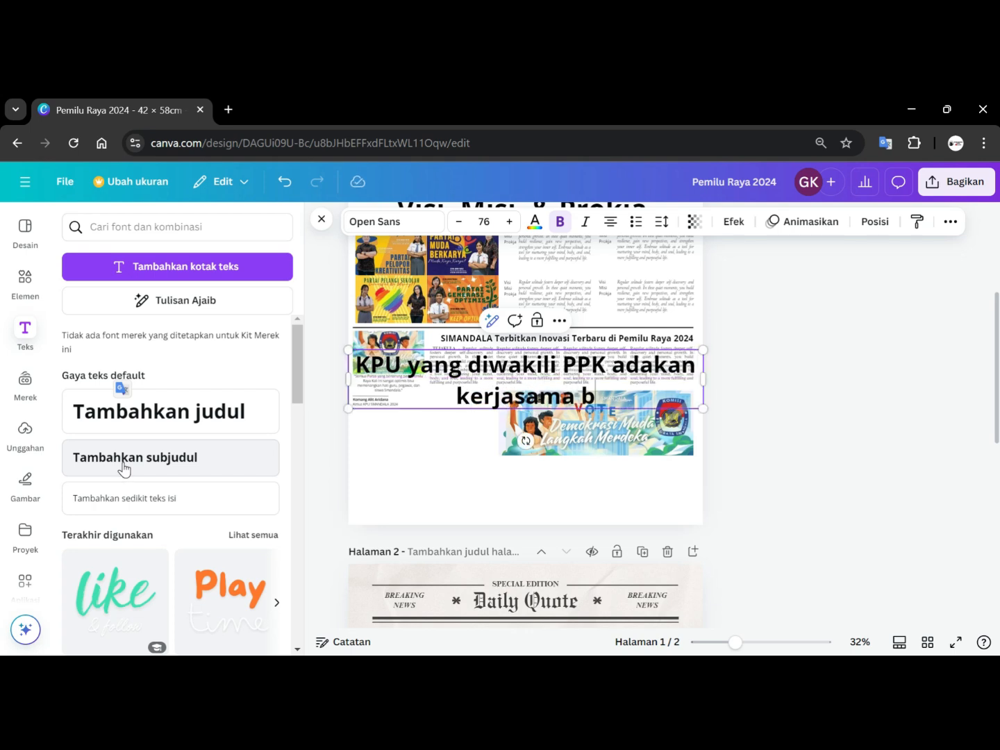
{"action": "type", "text": "ilateral"}
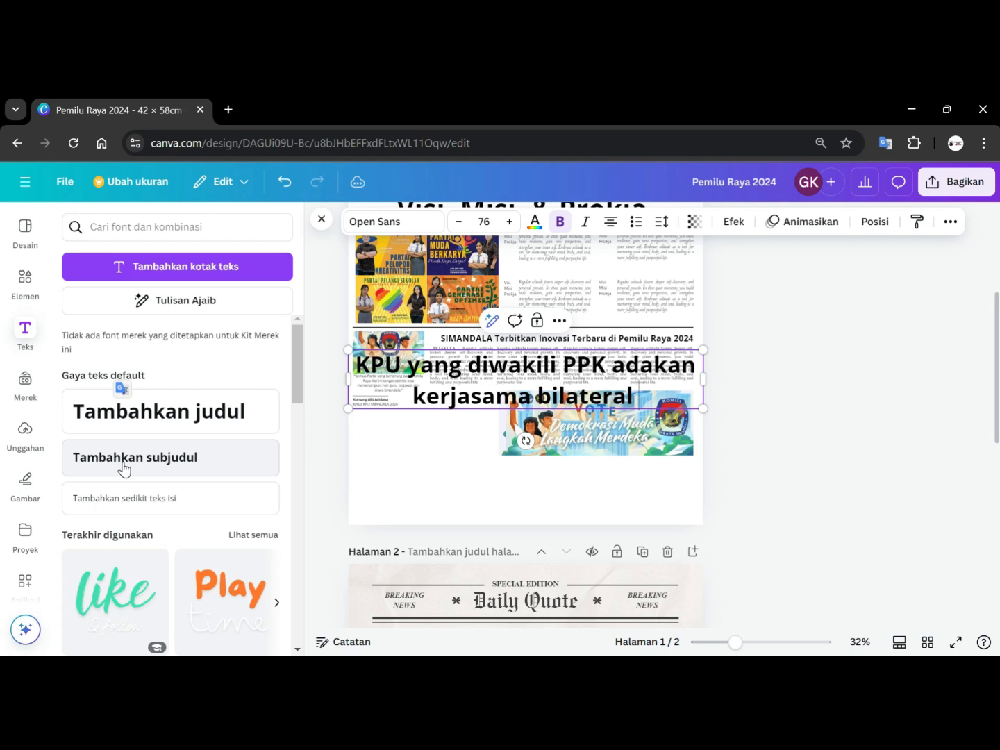
{"action": "type", "text": " dengan SMANDA"}
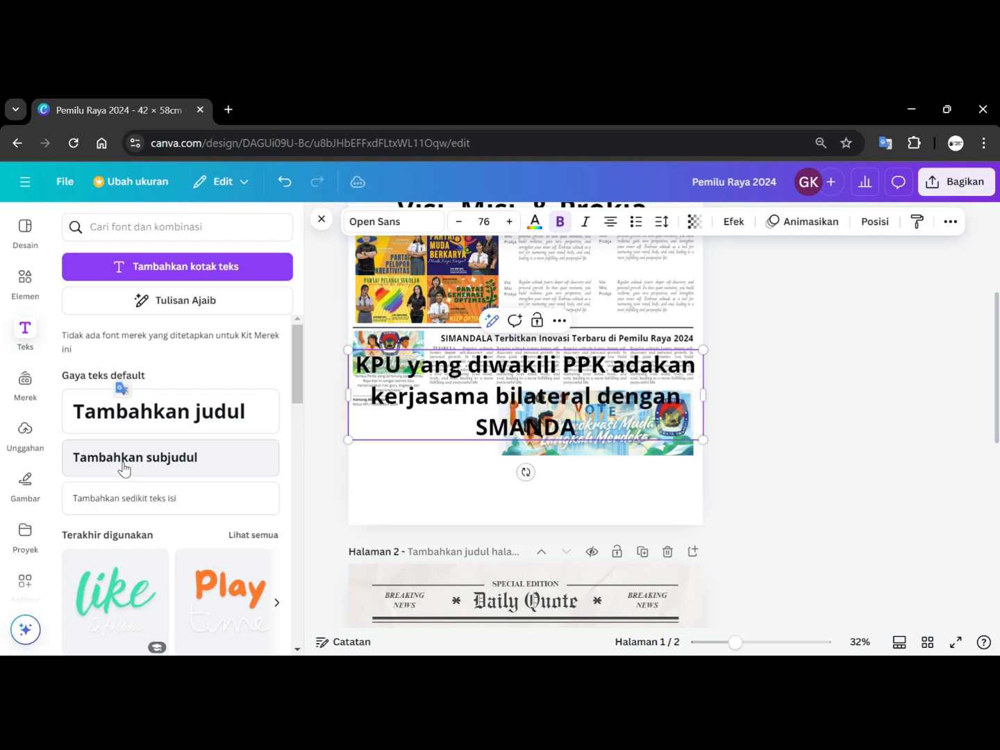
{"action": "type", "text": "LA"}
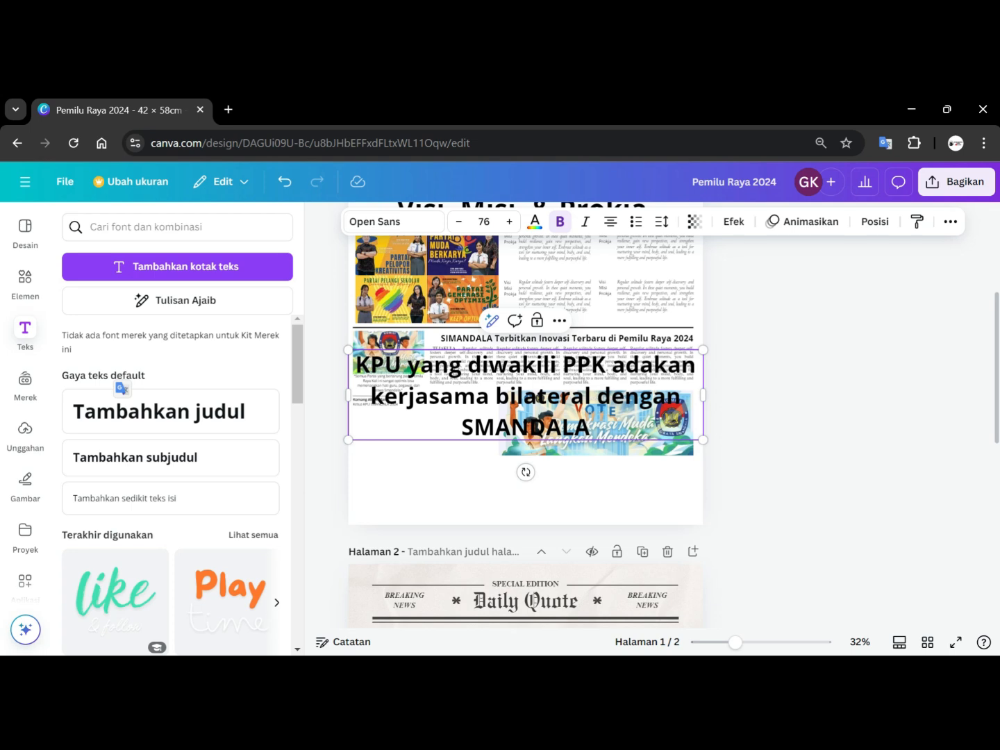
Shrink the new subheading to font size 38 and move it into the left column beneath the article's author credit.
{"action": "left_click_drag", "start_coordinate": [348, 349], "coordinate": [526, 395]}
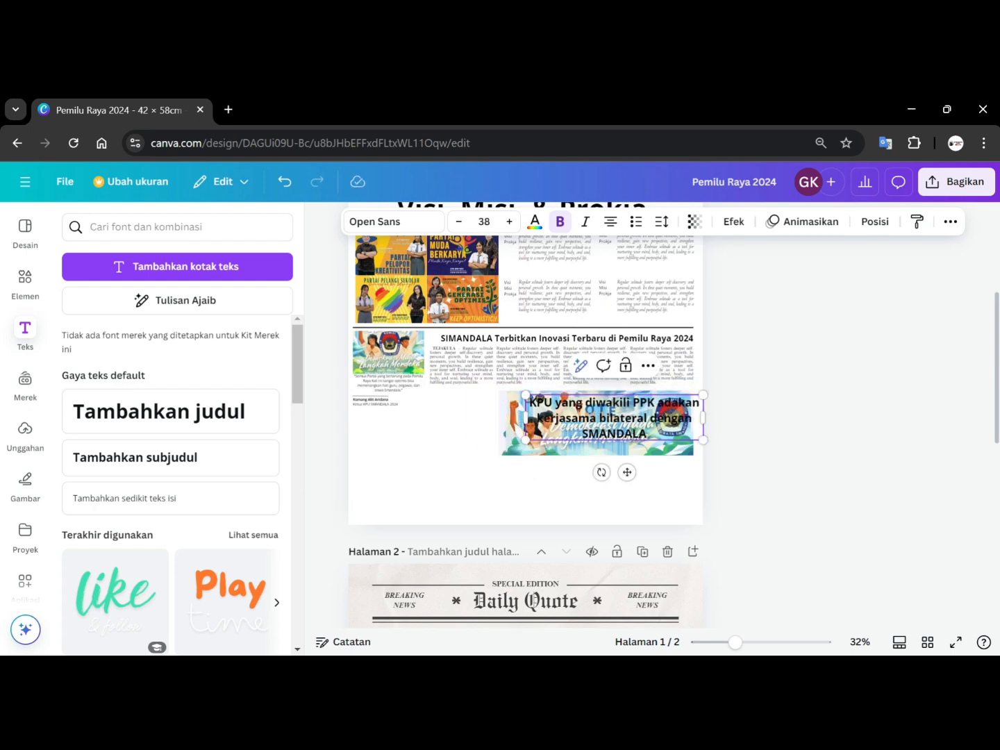
{"action": "left_click", "coordinate": [735, 429]}
{"action": "left_click_drag", "start_coordinate": [675, 425], "coordinate": [493, 439]}
{"action": "left_click", "coordinate": [738, 395]}
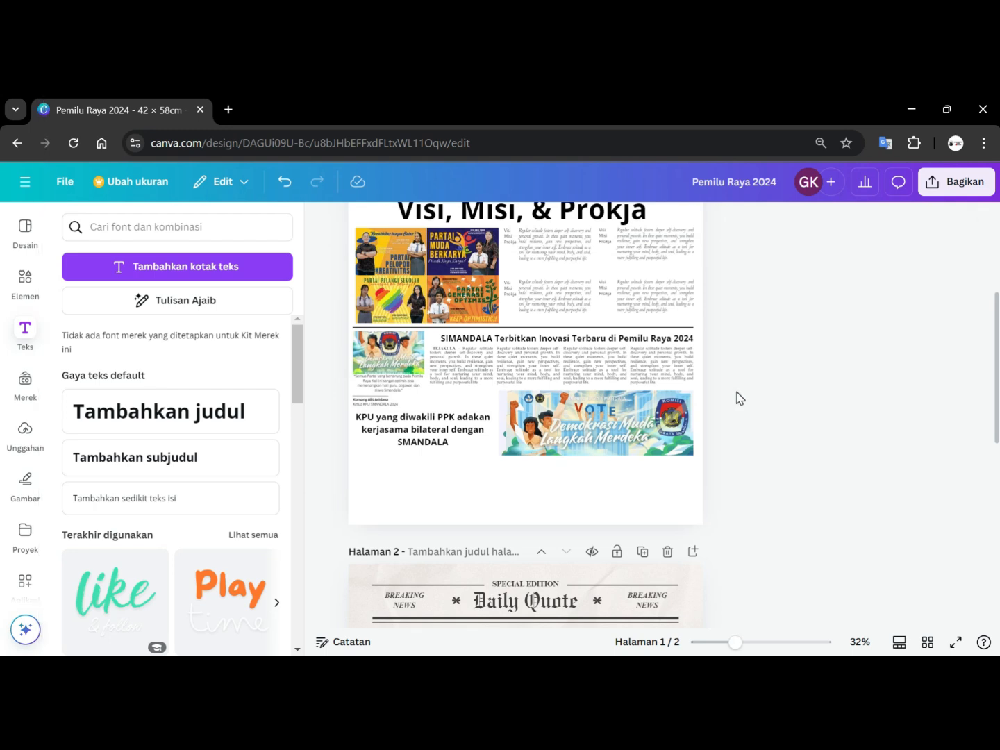
Move the group of four article text columns down below the subheading and the banner.
{"action": "left_click_drag", "start_coordinate": [737, 376], "coordinate": [466, 370]}
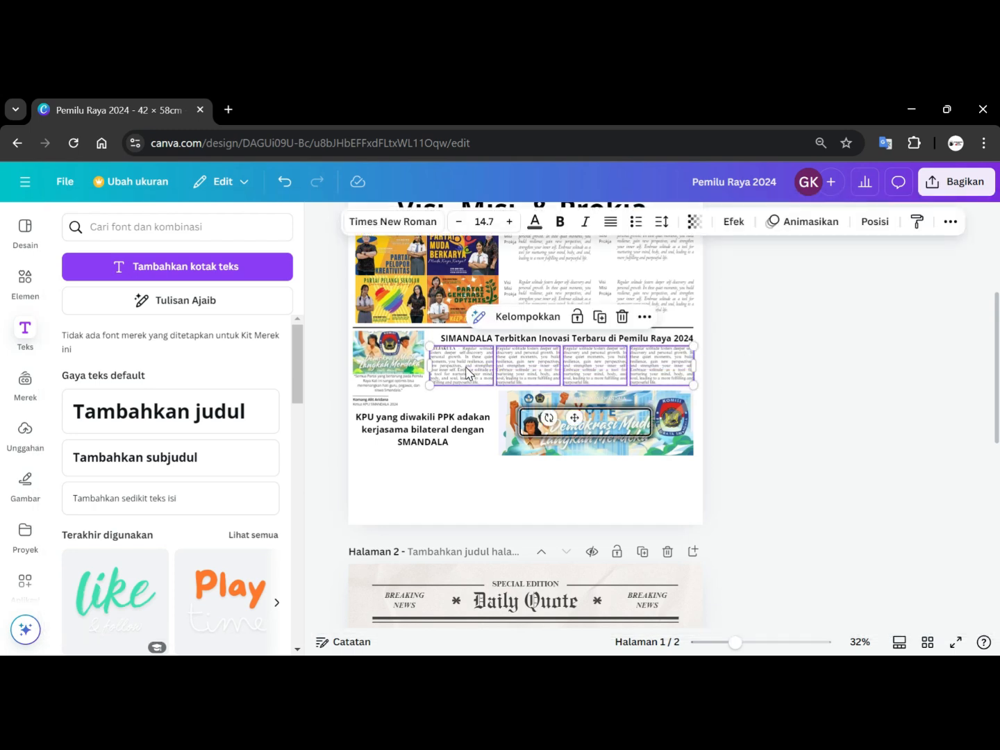
{"action": "left_click_drag", "start_coordinate": [463, 366], "coordinate": [385, 476]}
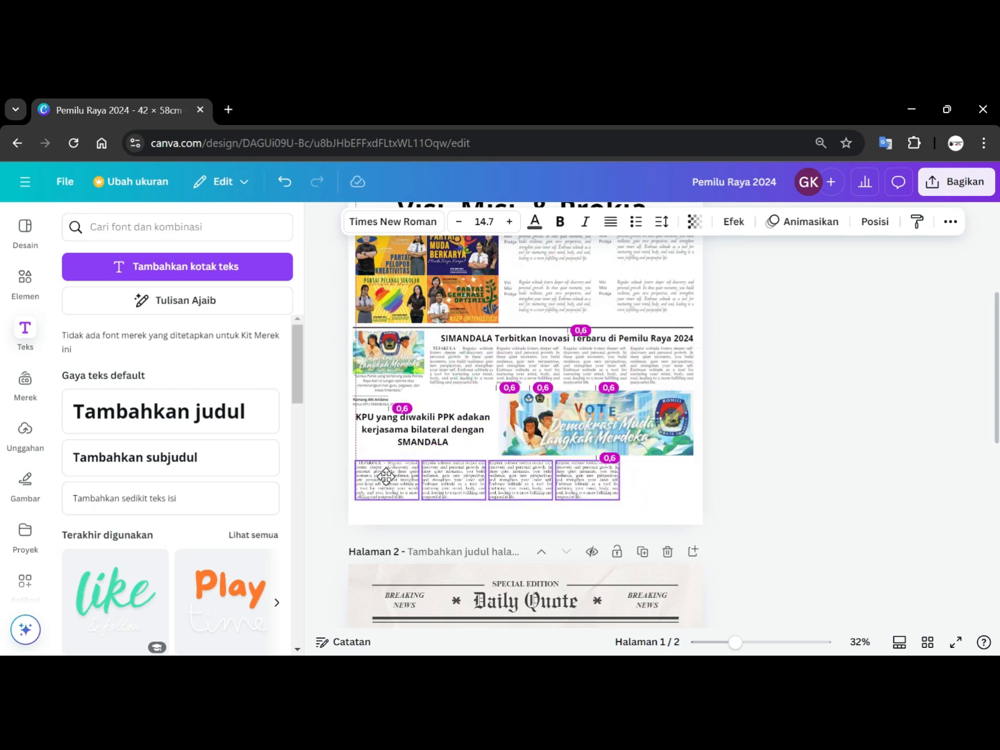
{"action": "left_click_drag", "start_coordinate": [385, 476], "coordinate": [386, 477]}
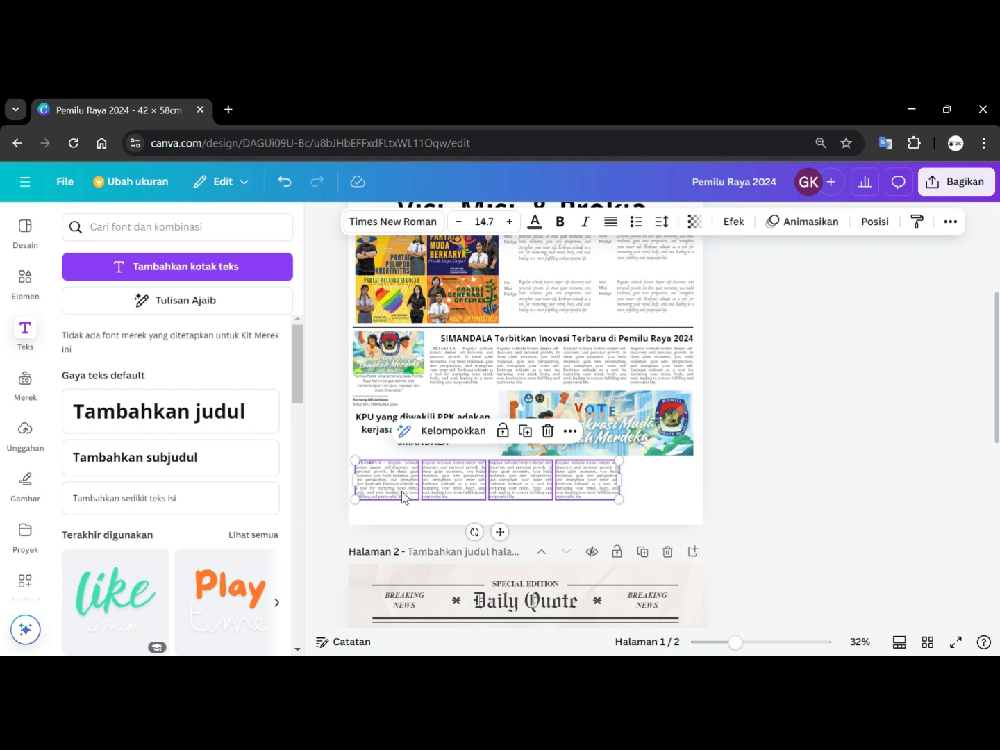
{"action": "left_click", "coordinate": [756, 470]}
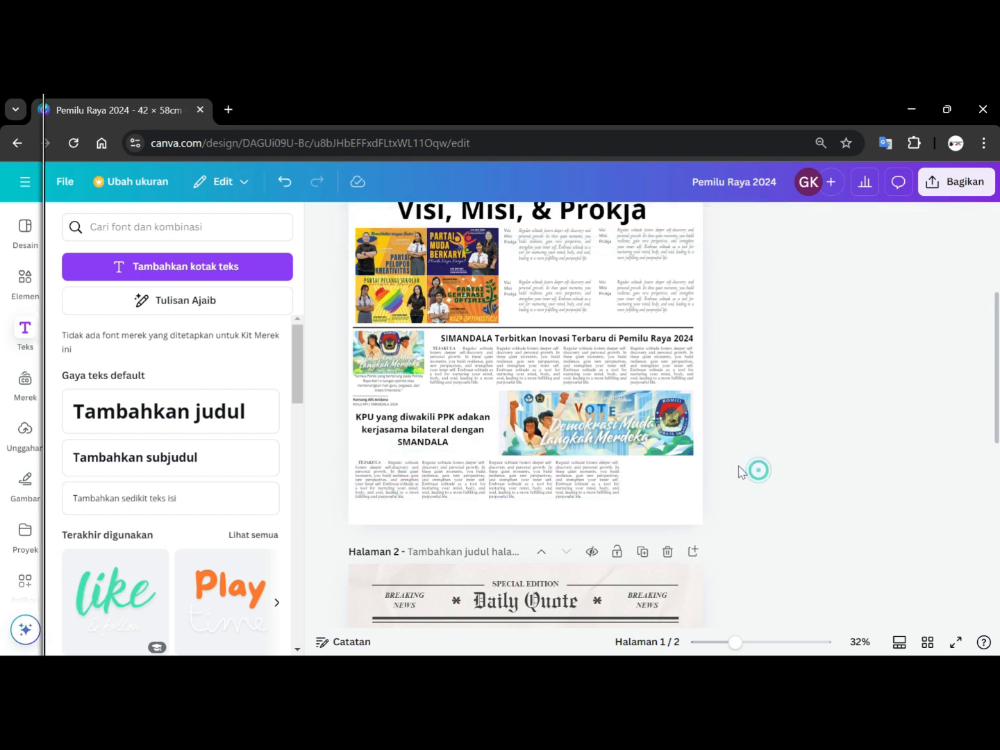
Narrow the first two article text columns to about 5.1 cm wide so they sit under the subheading.
{"action": "left_click", "coordinate": [397, 482]}
{"action": "left_click_drag", "start_coordinate": [417, 479], "coordinate": [390, 476]}
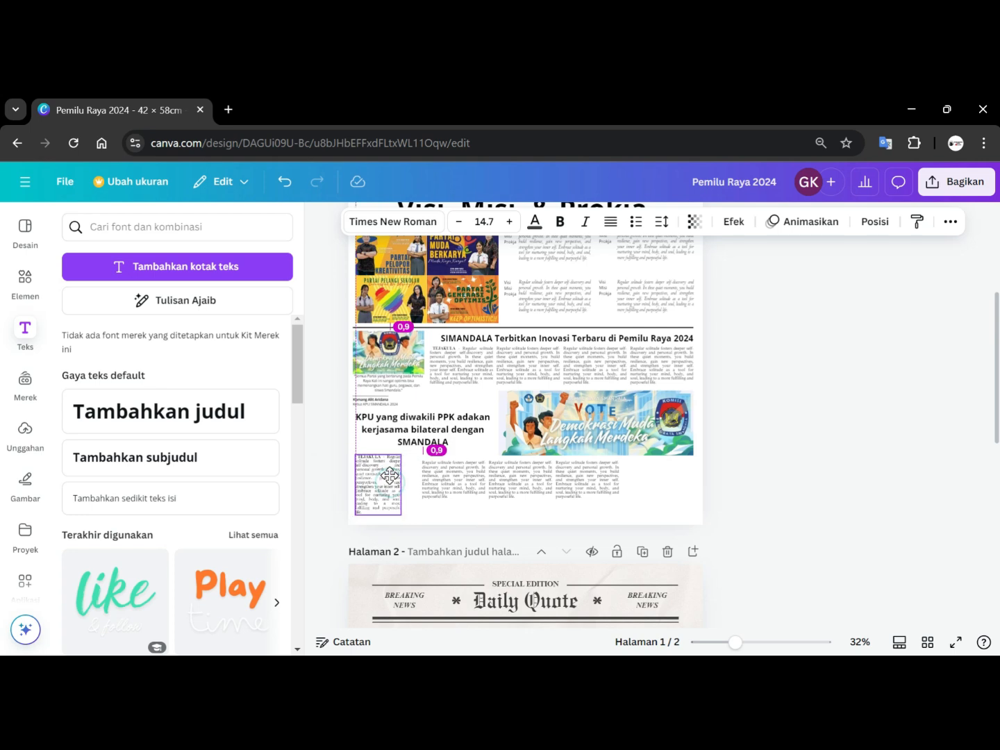
{"action": "left_click", "coordinate": [451, 479]}
{"action": "left_click_drag", "start_coordinate": [483, 496], "coordinate": [450, 480]}
{"action": "key", "text": "ctrl+z"}
{"action": "key", "text": "ctrl+z"}
{"action": "key", "text": "ctrl+z"}
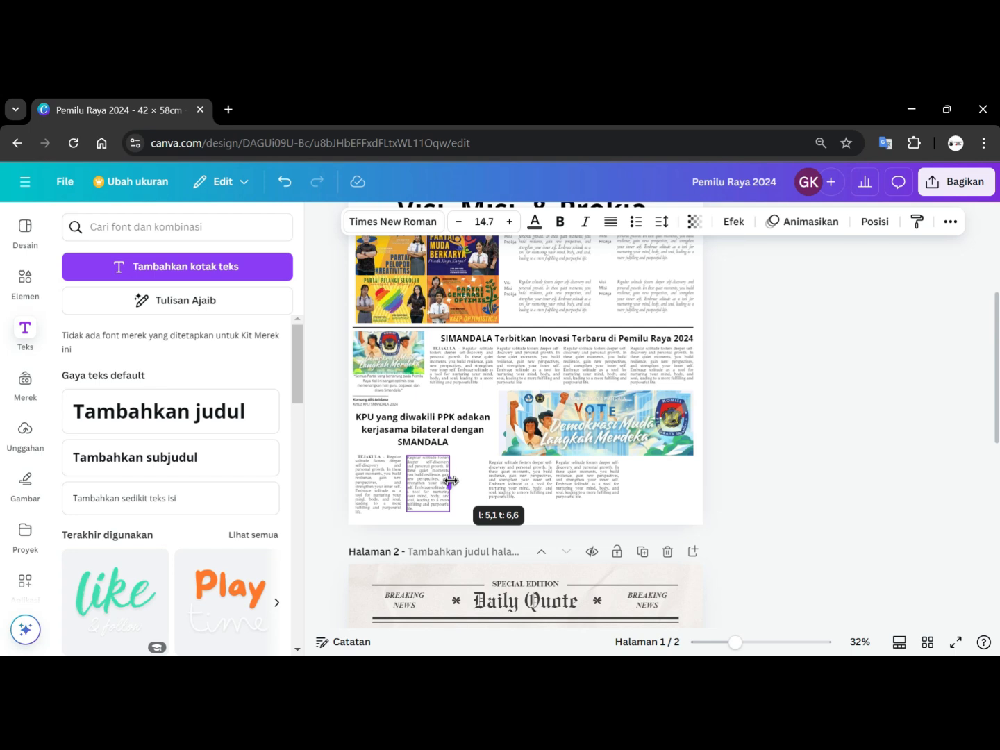
{"action": "left_click_drag", "start_coordinate": [450, 480], "coordinate": [453, 482]}
Delete the third and fourth article text columns.
{"action": "left_click", "coordinate": [513, 491]}
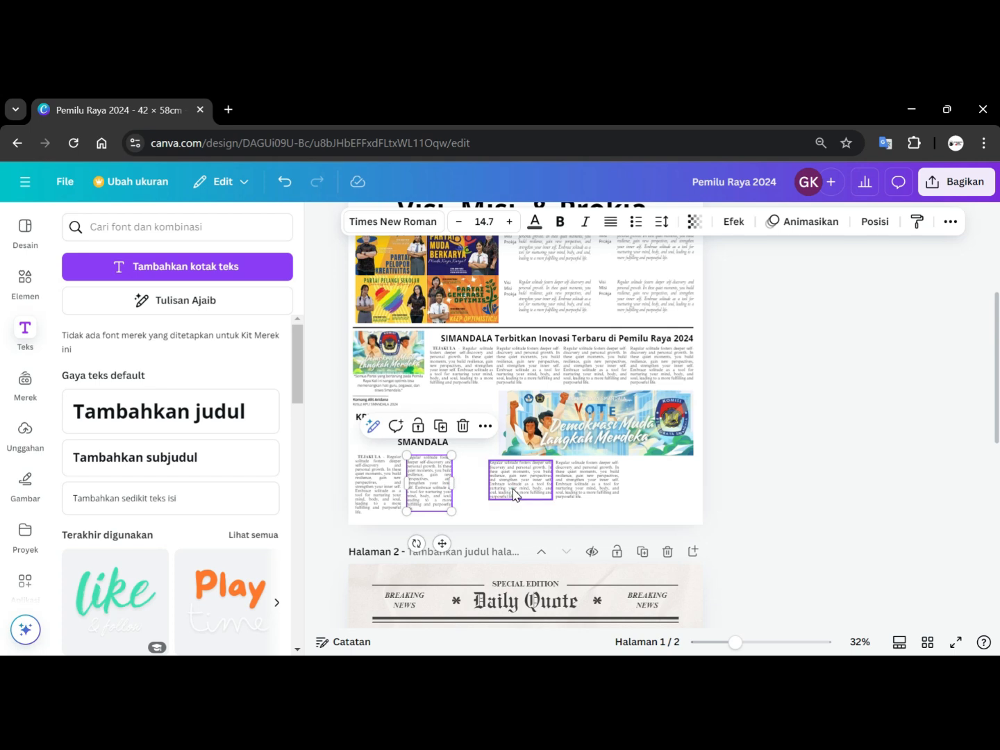
{"action": "key", "text": "Delete"}
{"action": "left_click", "coordinate": [598, 479]}
{"action": "key", "text": "Delete"}
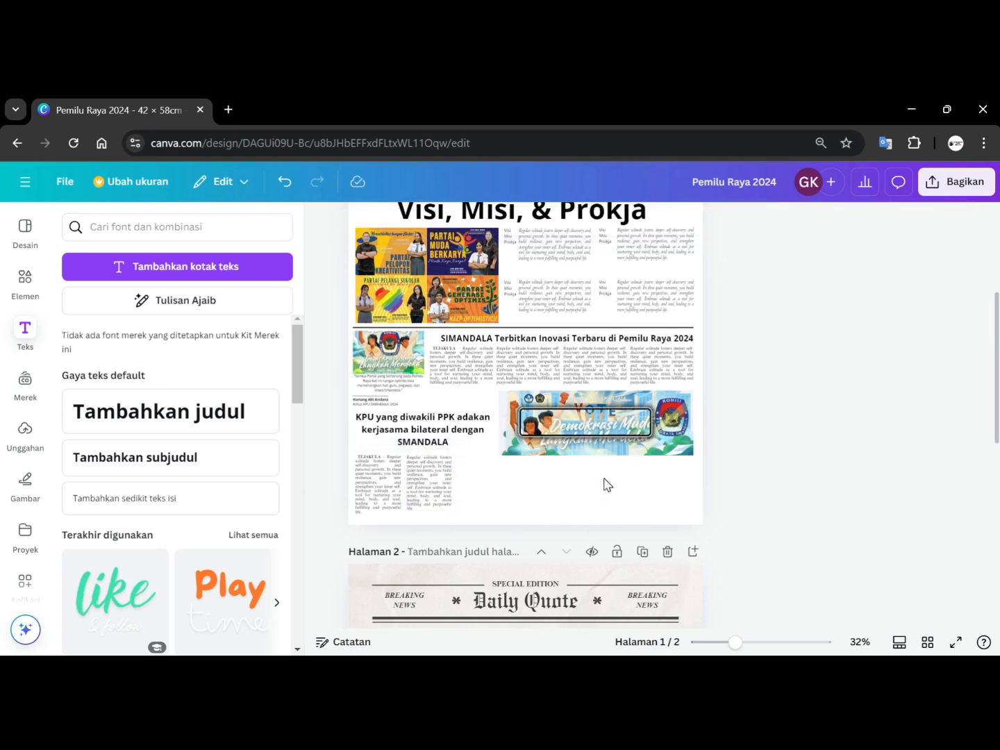
Duplicate the narrowed article text column several times and place the copies side by side in the row beneath the banner.
{"action": "left_click", "coordinate": [430, 480]}
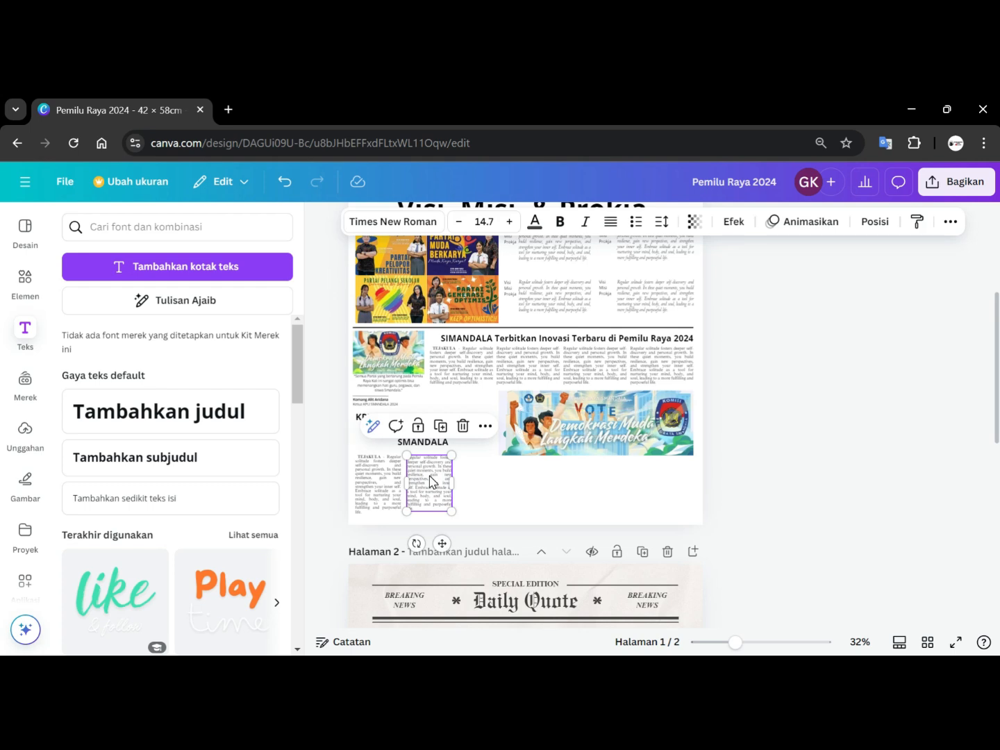
{"action": "key", "text": "ctrl+d"}
{"action": "left_click_drag", "start_coordinate": [429, 479], "coordinate": [534, 480]}
{"action": "left_click", "coordinate": [435, 488]}
{"action": "left_click_drag", "start_coordinate": [436, 488], "coordinate": [526, 484]}
{"action": "left_click", "coordinate": [533, 488]}
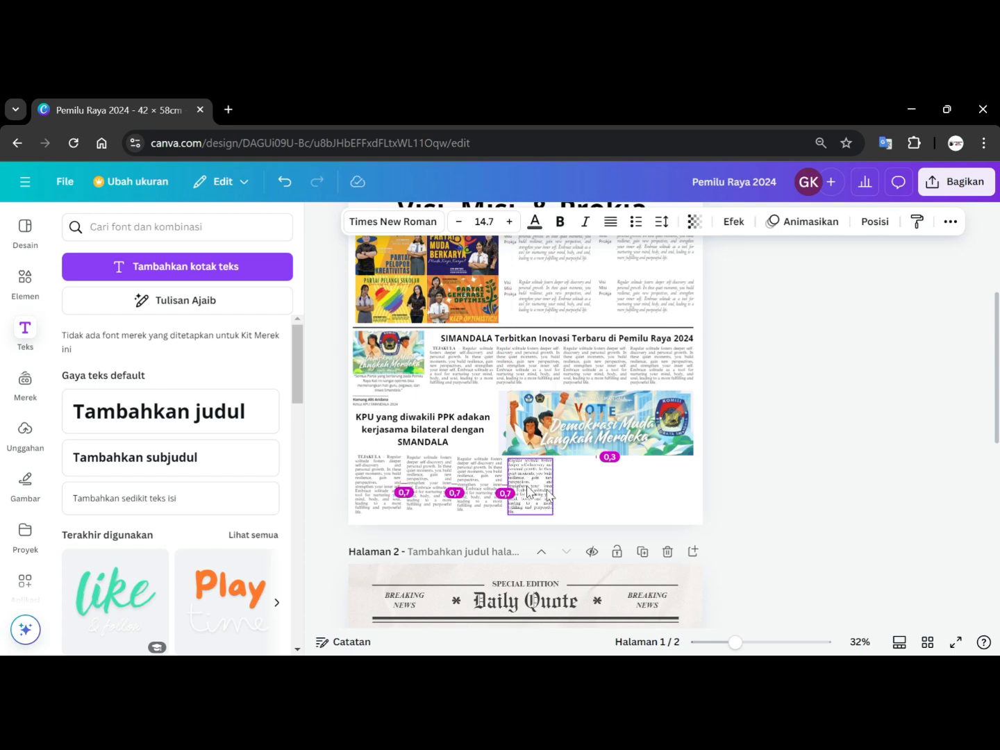
{"action": "key", "text": "Tab"}
{"action": "left_click_drag", "start_coordinate": [452, 491], "coordinate": [594, 493]}
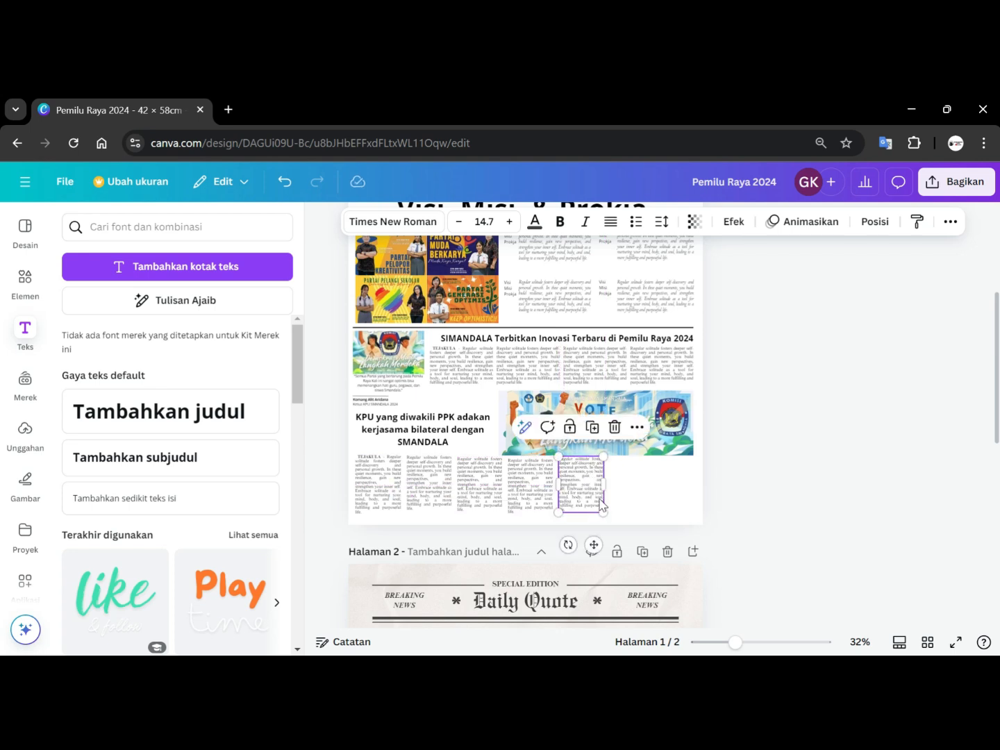
{"action": "key", "text": "ctrl+v"}
{"action": "left_click_drag", "start_coordinate": [442, 485], "coordinate": [640, 485]}
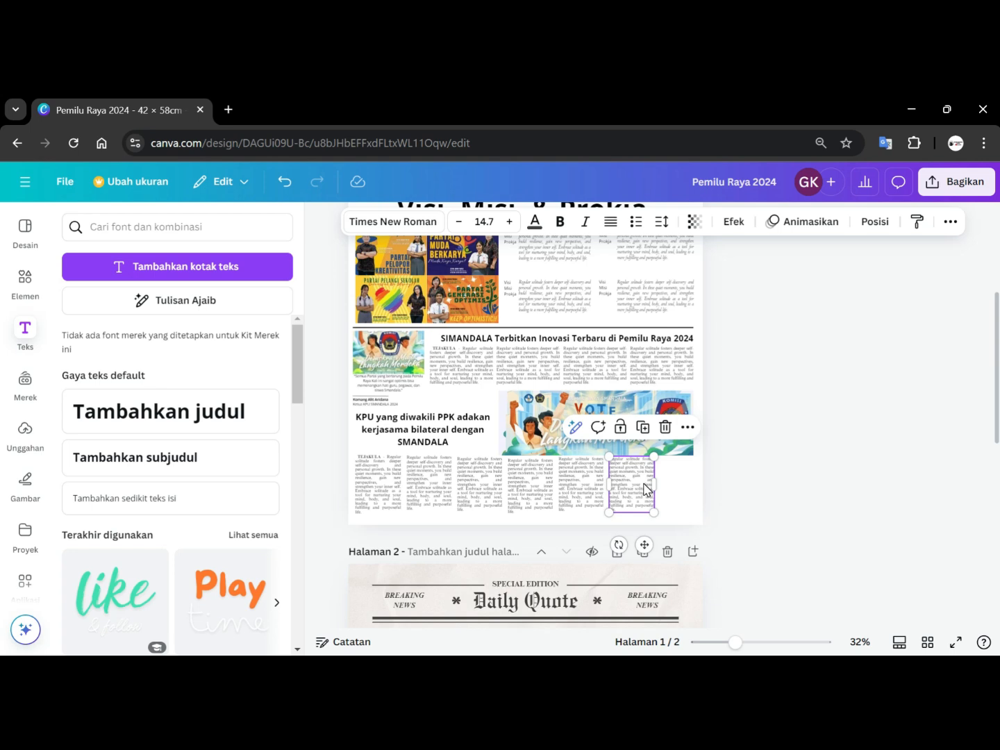
{"action": "left_click_drag", "start_coordinate": [644, 490], "coordinate": [690, 484]}
Reposition the new article columns so they are spaced evenly across the bottom row.
{"action": "left_click", "coordinate": [444, 481]}
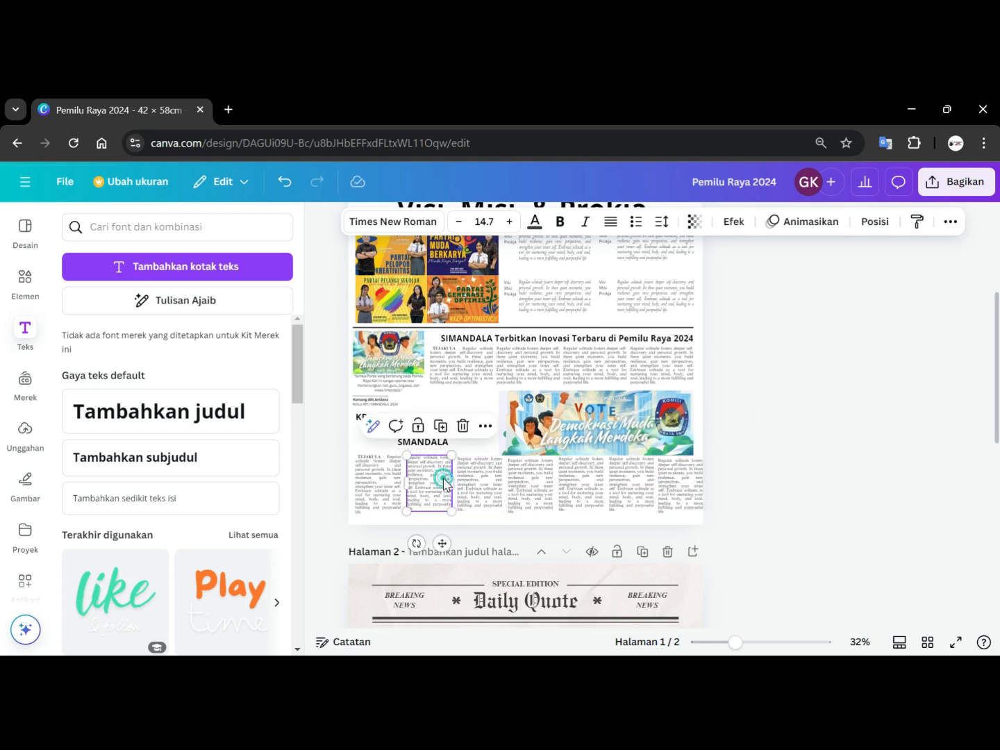
{"action": "left_click_drag", "start_coordinate": [445, 481], "coordinate": [565, 489]}
{"action": "left_click", "coordinate": [469, 487]}
{"action": "left_click", "coordinate": [629, 490]}
{"action": "left_click_drag", "start_coordinate": [628, 490], "coordinate": [665, 492]}
{"action": "left_click", "coordinate": [781, 475]}
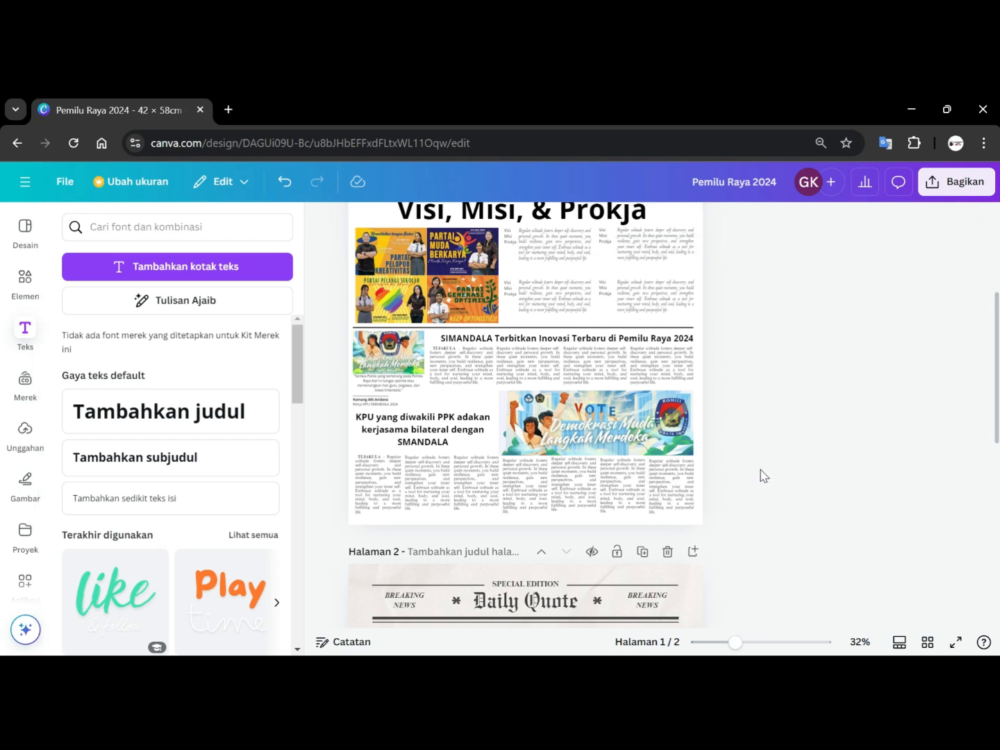
Fine-tune the position of each article column so all eight align along the same top edge.
{"action": "scroll", "coordinate": [764, 477], "scroll_direction": "up", "scroll_amount": 3}
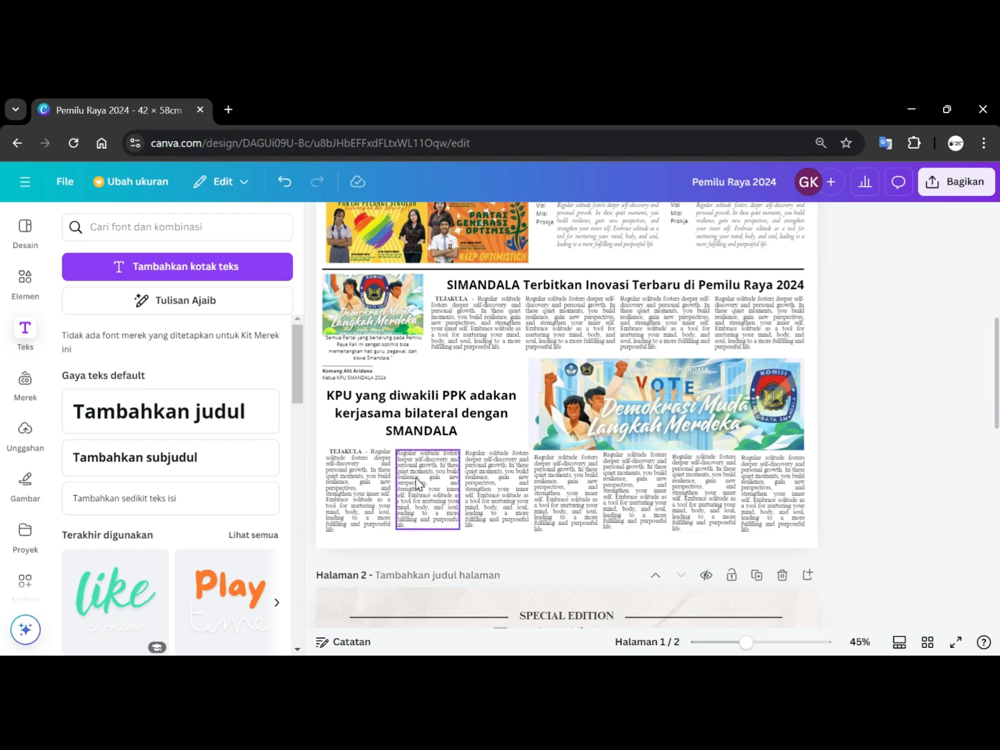
{"action": "left_click", "coordinate": [417, 484]}
{"action": "left_click_drag", "start_coordinate": [416, 484], "coordinate": [421, 482]}
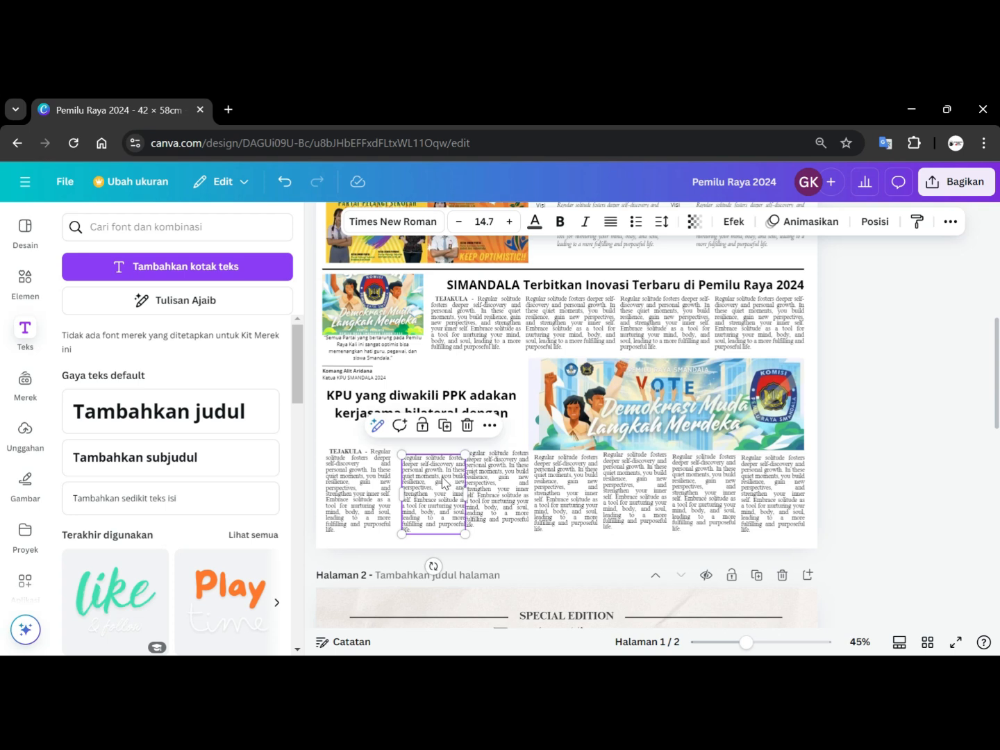
{"action": "left_click", "coordinate": [363, 484]}
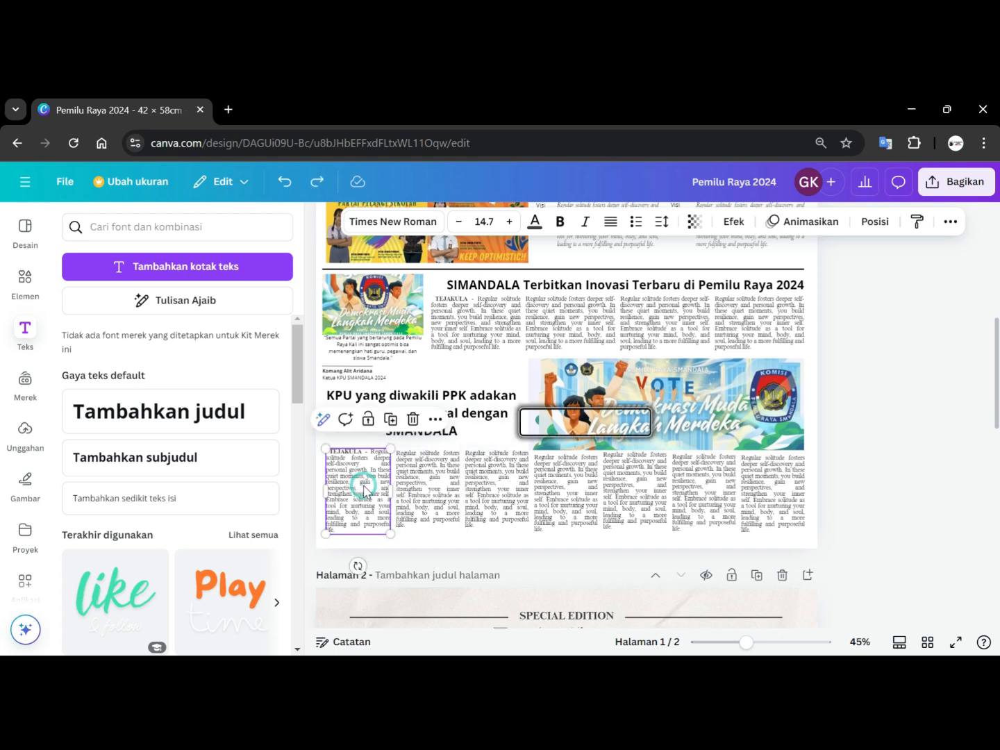
{"action": "left_click_drag", "start_coordinate": [363, 488], "coordinate": [412, 481]}
{"action": "left_click", "coordinate": [411, 484]}
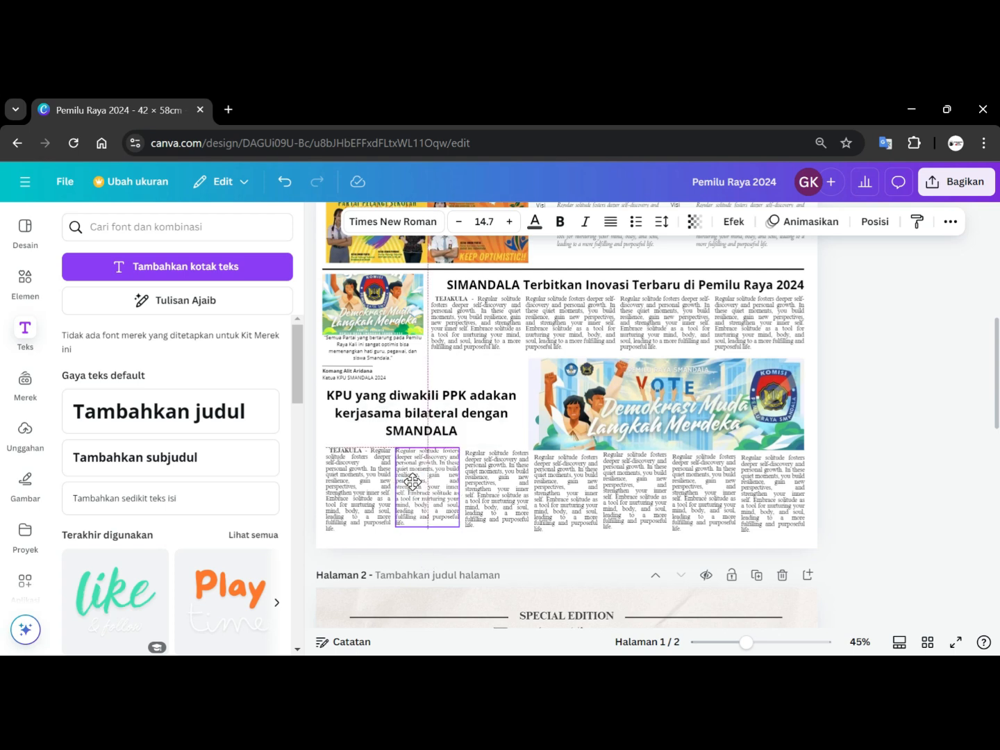
{"action": "left_click_drag", "start_coordinate": [413, 481], "coordinate": [413, 481]}
{"action": "left_click", "coordinate": [490, 490]}
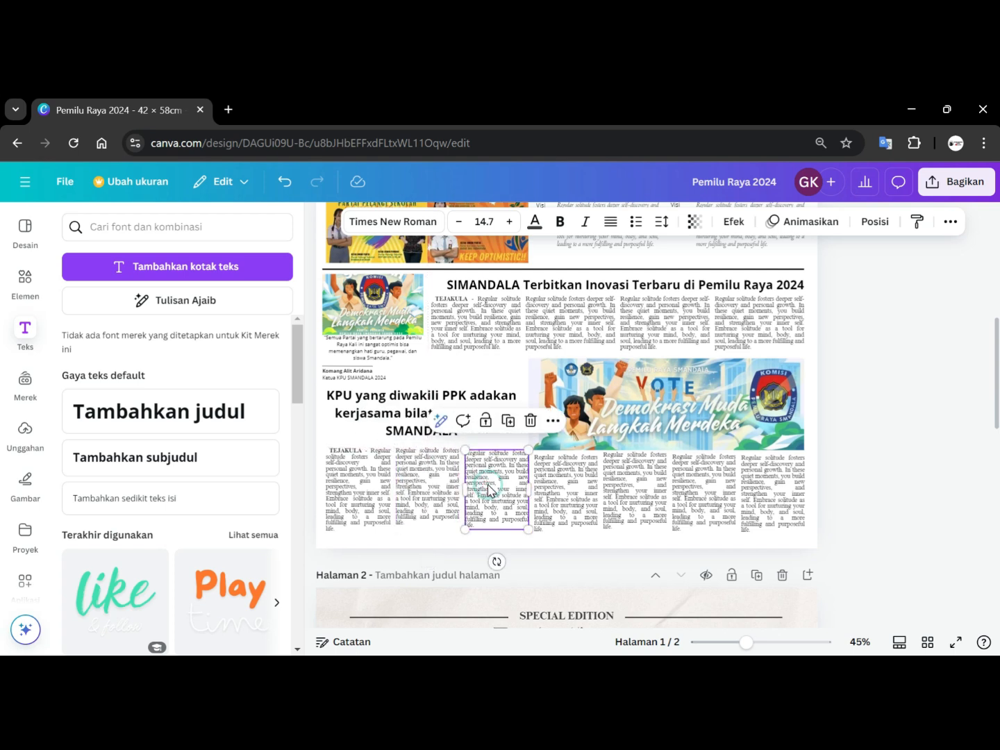
{"action": "left_click_drag", "start_coordinate": [489, 489], "coordinate": [486, 486]}
{"action": "left_click", "coordinate": [566, 488]}
{"action": "left_click", "coordinate": [634, 479]}
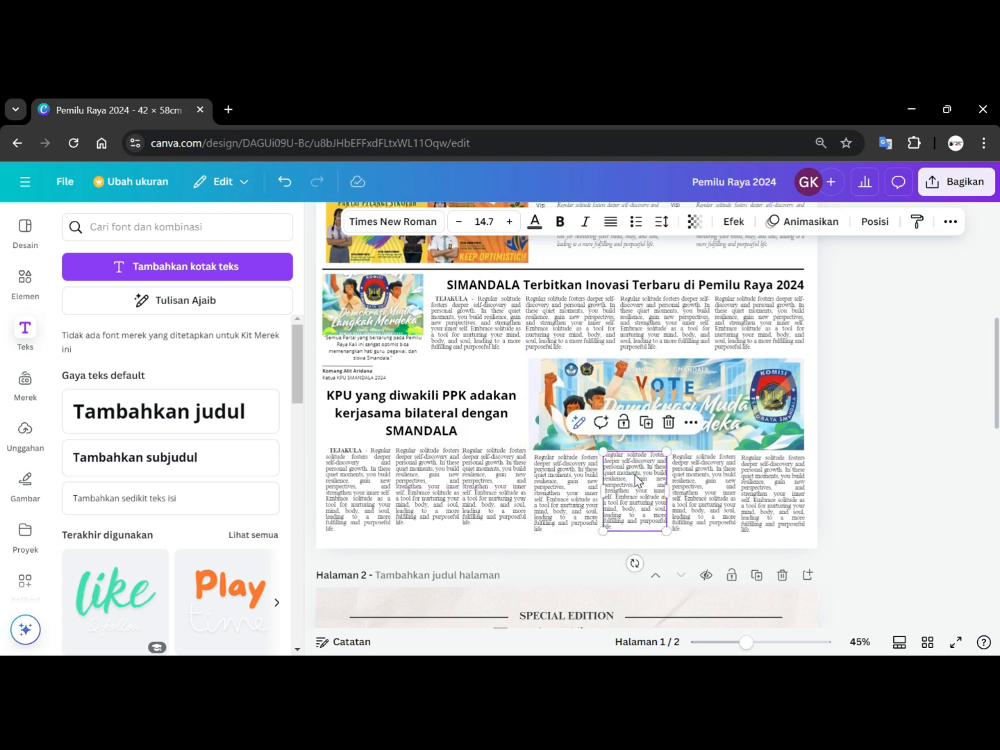
{"action": "left_click_drag", "start_coordinate": [634, 479], "coordinate": [635, 477]}
{"action": "left_click", "coordinate": [697, 479]}
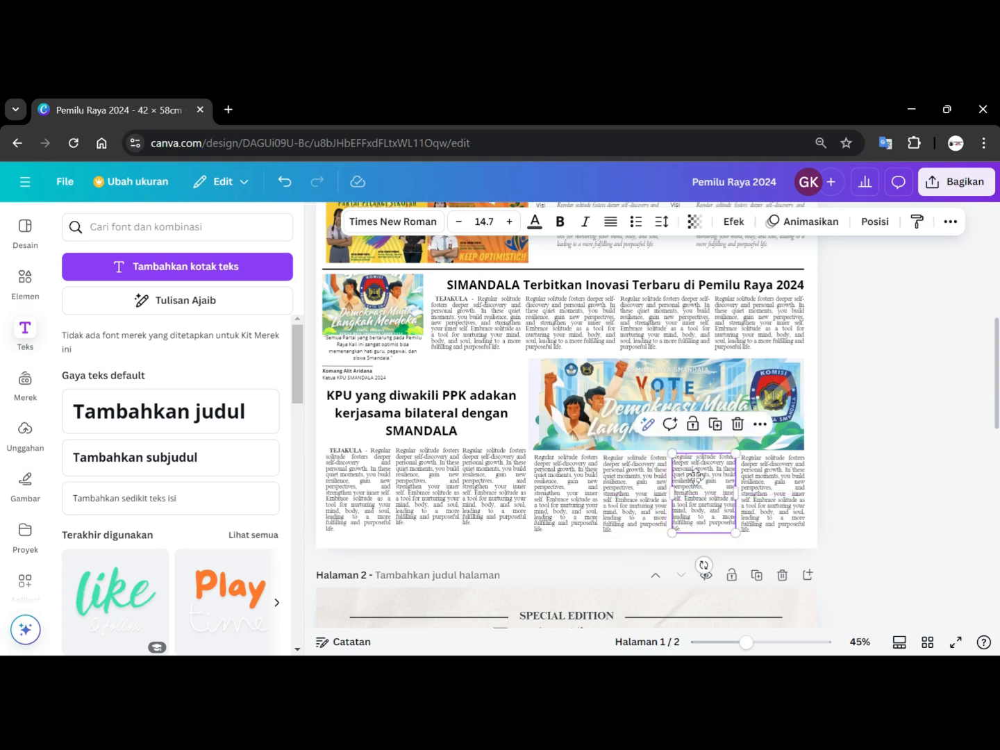
{"action": "left_click_drag", "start_coordinate": [698, 479], "coordinate": [695, 477]}
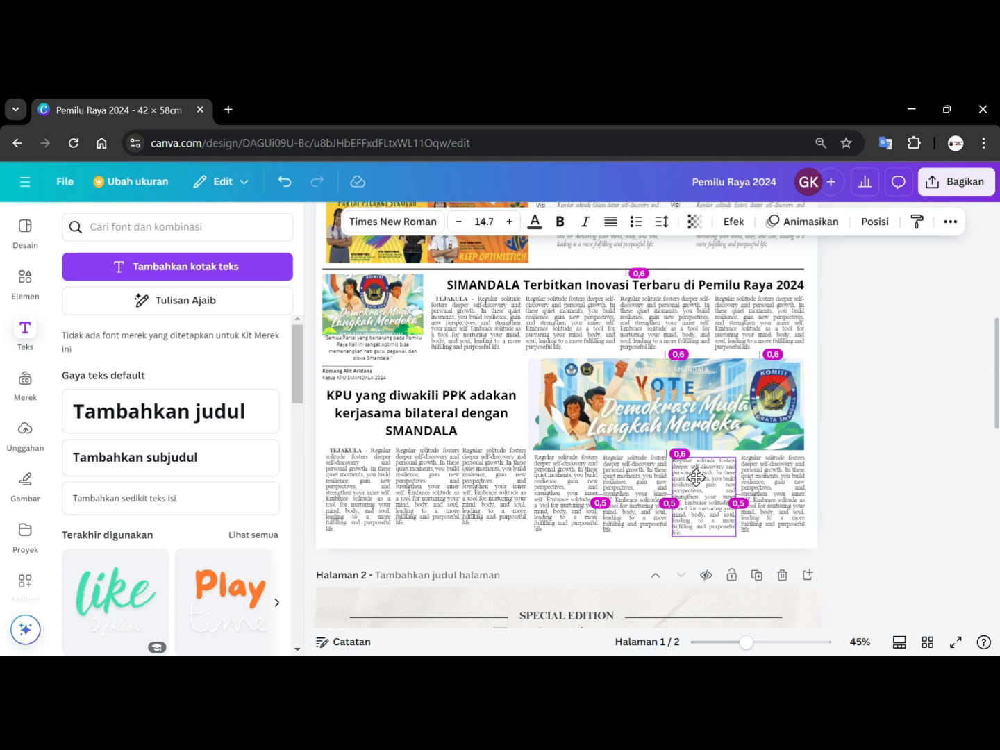
{"action": "left_click_drag", "start_coordinate": [696, 477], "coordinate": [695, 474]}
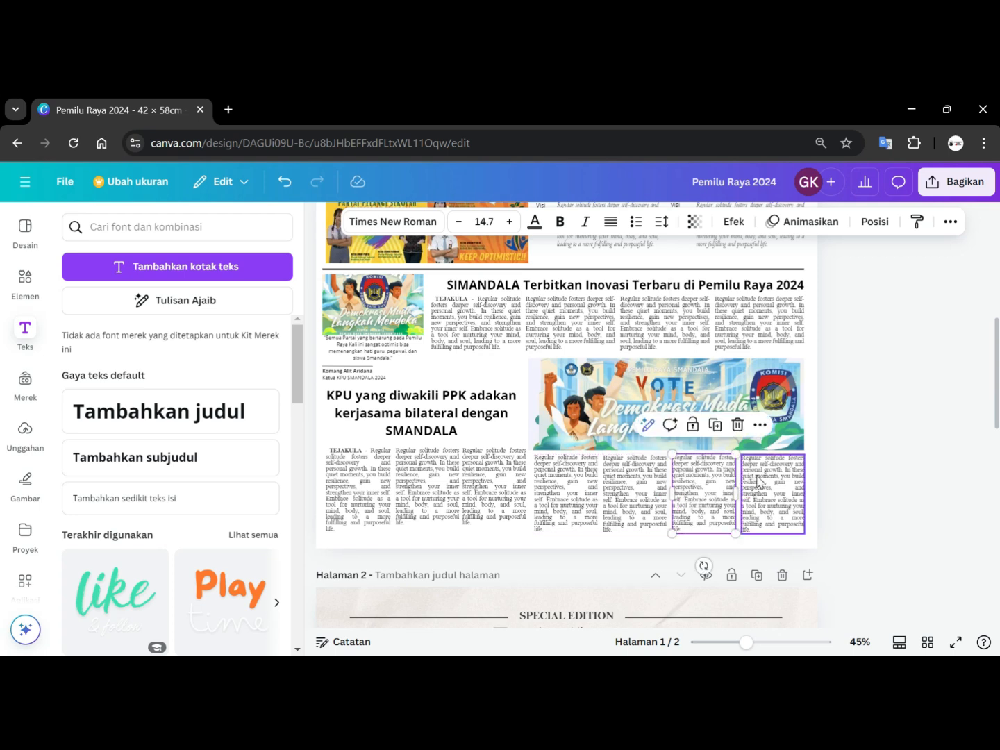
{"action": "left_click", "coordinate": [762, 483]}
{"action": "left_click_drag", "start_coordinate": [761, 482], "coordinate": [763, 474]}
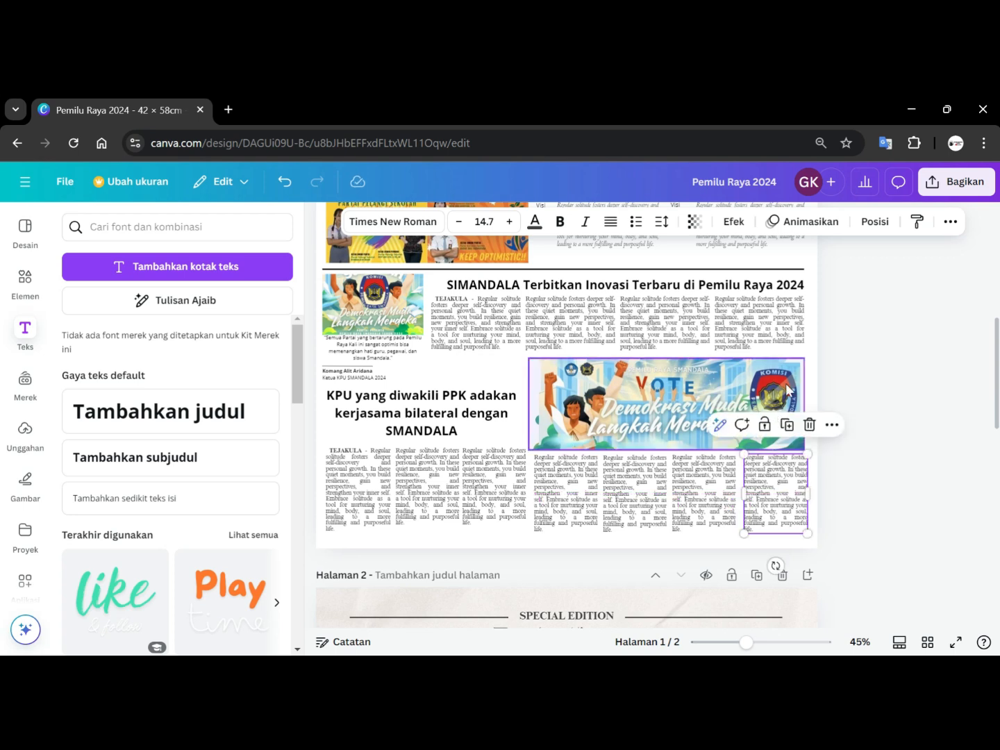
Select all eight article columns together and nudge them slightly to the left.
{"action": "left_click_drag", "start_coordinate": [888, 500], "coordinate": [364, 484]}
{"action": "key", "text": "Left"}
{"action": "key", "text": "Left"}
{"action": "key", "text": "Left"}
{"action": "key", "text": "Left"}
{"action": "key", "text": "Left"}
{"action": "key", "text": "Left"}
{"action": "key", "text": "Left"}
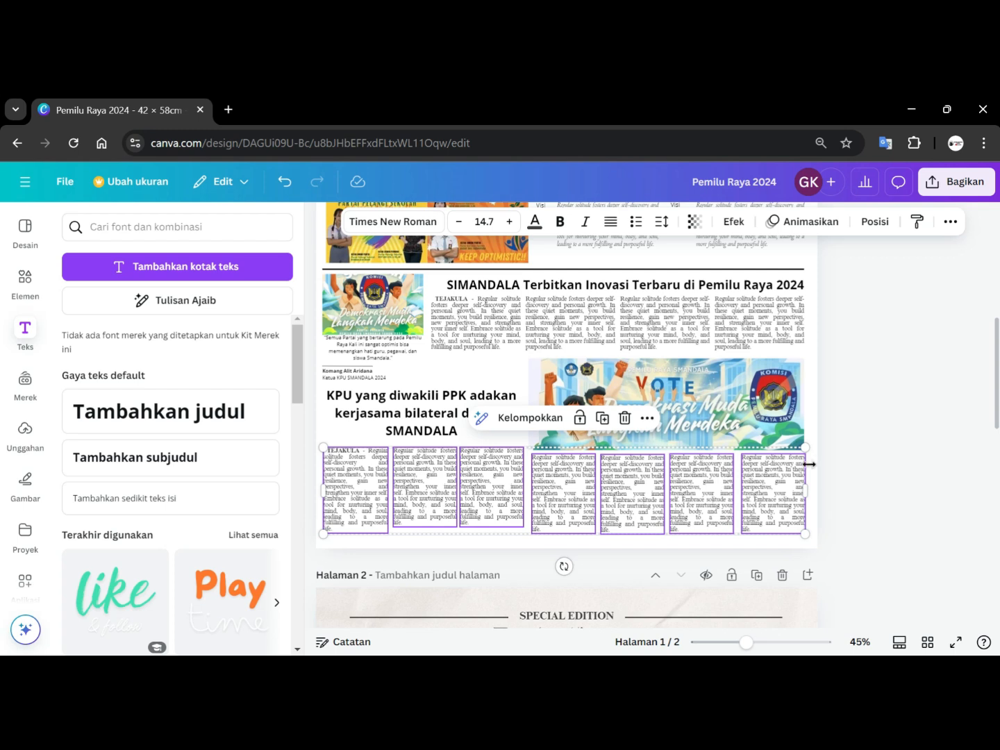
{"action": "left_click", "coordinate": [885, 417]}
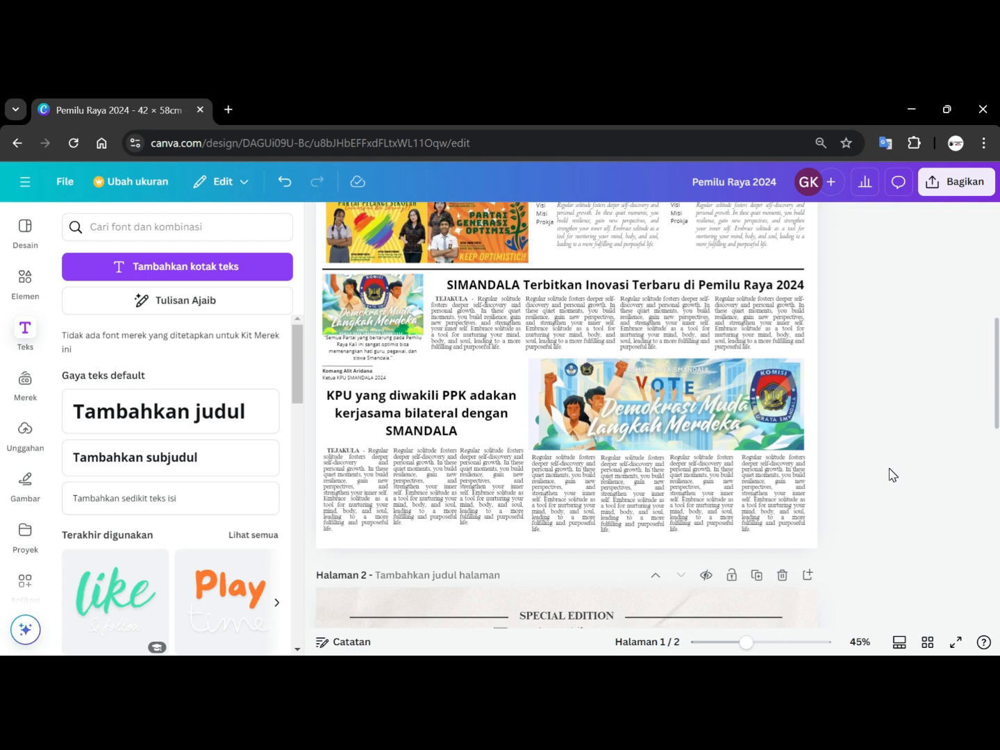
Delete the second page containing the Daily Quote template.
{"action": "scroll", "coordinate": [892, 474], "scroll_direction": "down", "scroll_amount": 2}
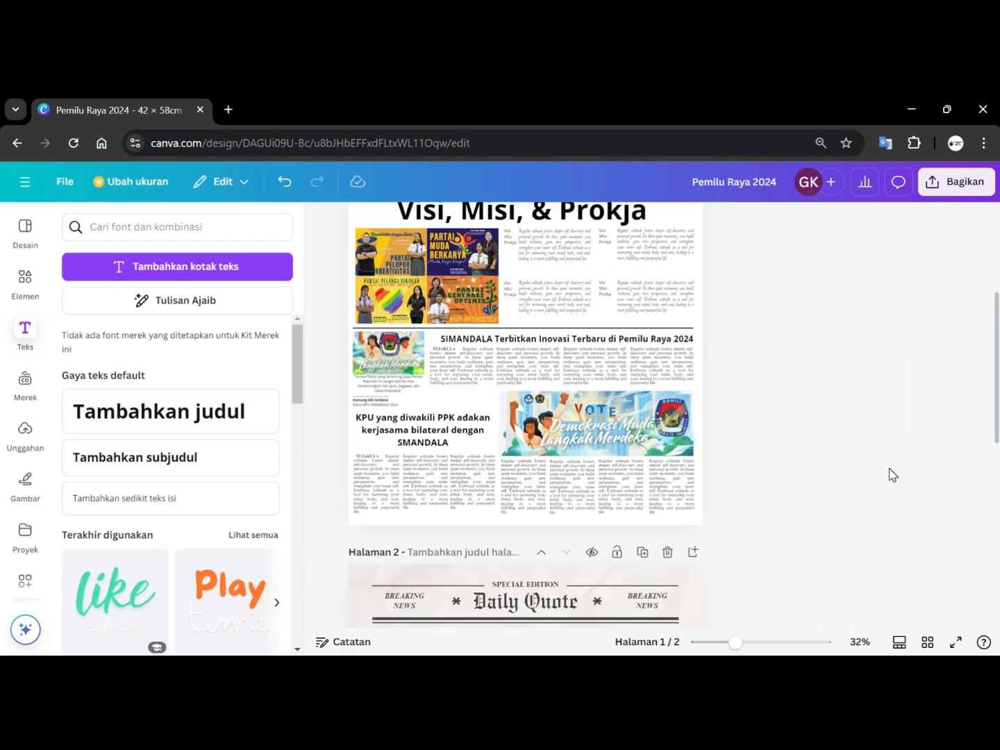
{"action": "scroll", "coordinate": [677, 531], "scroll_direction": "down", "scroll_amount": 1}
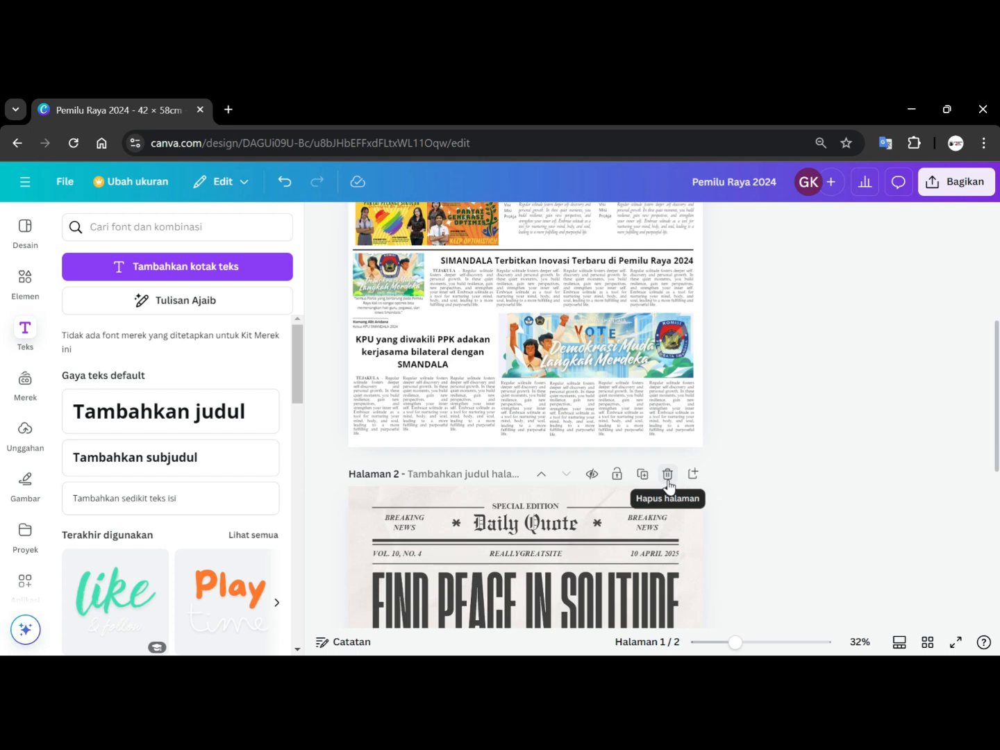
{"action": "scroll", "coordinate": [668, 485], "scroll_direction": "down", "scroll_amount": 1}
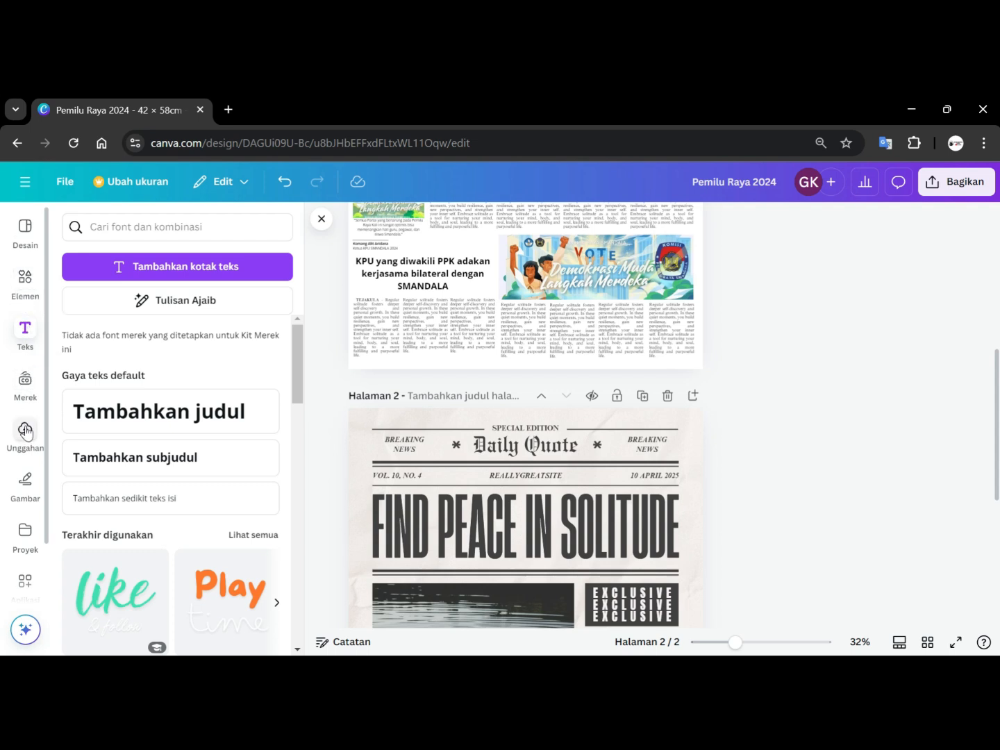
{"action": "scroll", "coordinate": [39, 549], "scroll_direction": "down", "scroll_amount": 1}
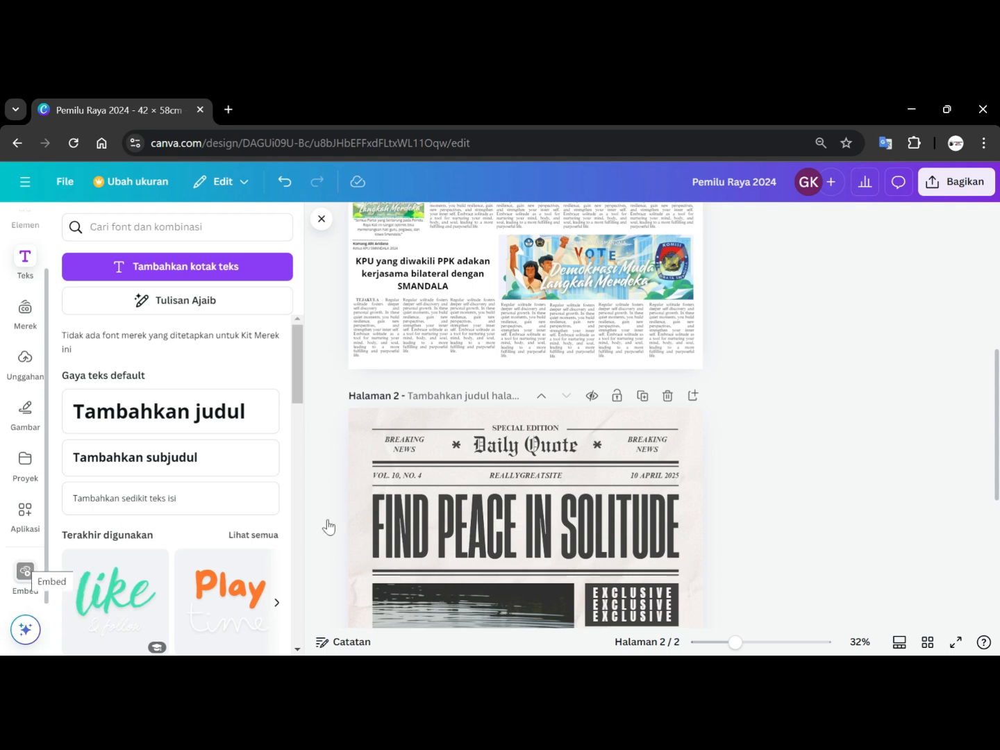
{"action": "left_click", "coordinate": [667, 395]}
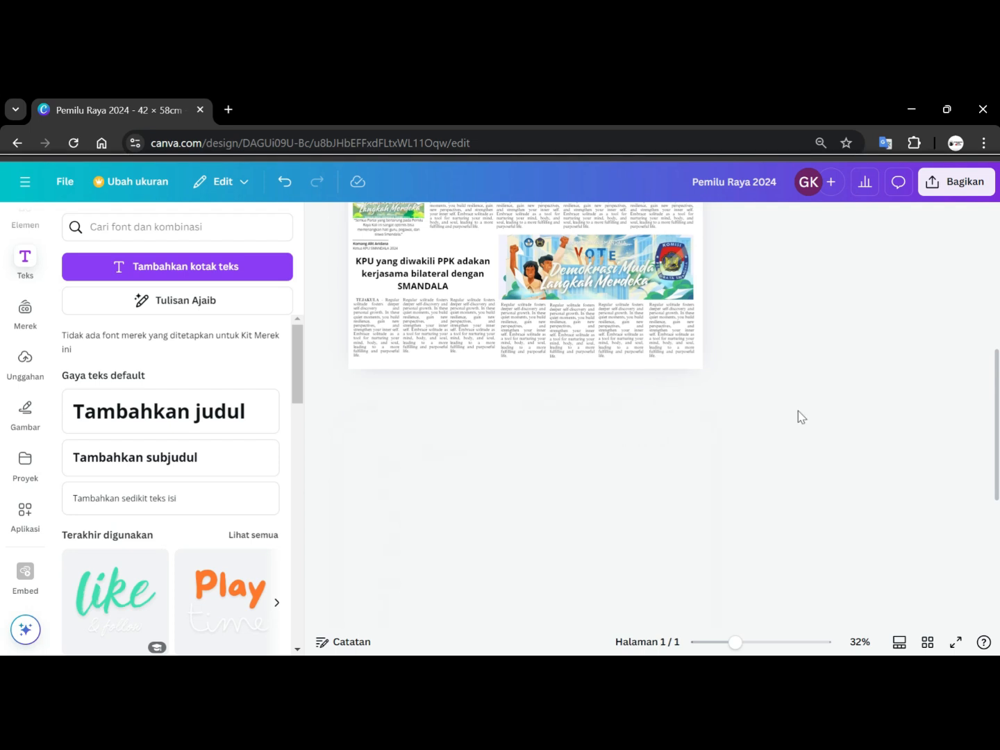